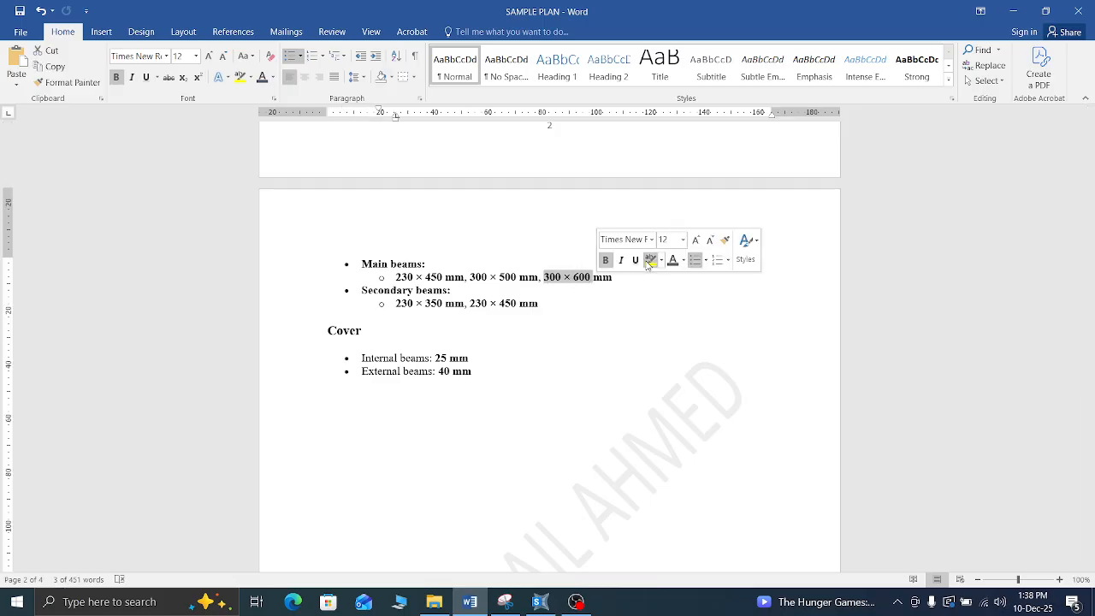
Step: Highlight the 300 × 600 main beam size in yellow
left_click(650, 259)
left_click(598, 297)
scroll(598, 297, "down", 4)
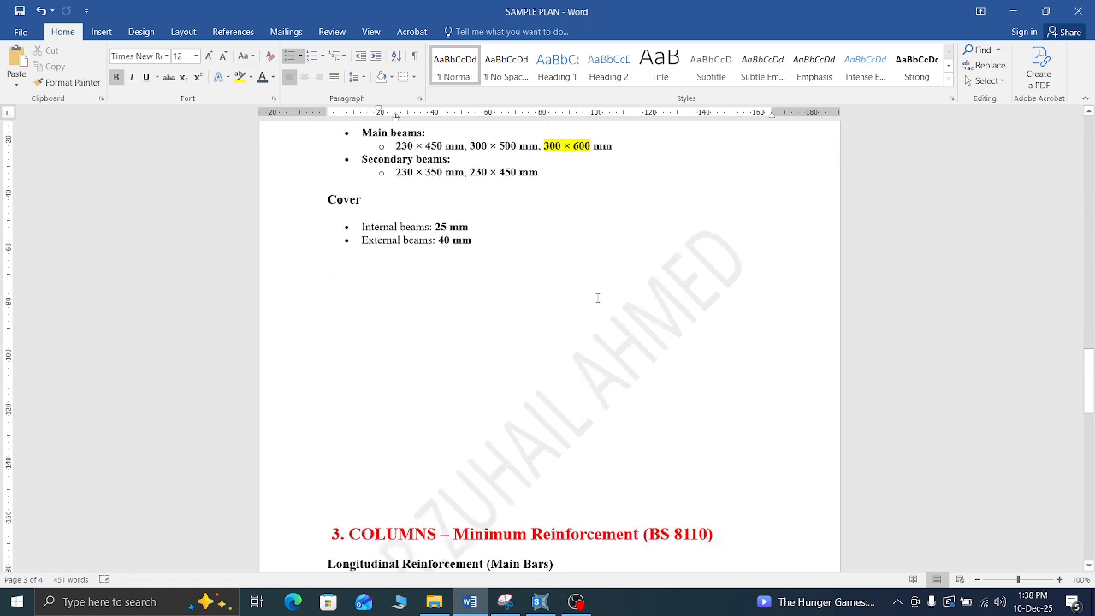
Step: Highlight "12 mm" in yellow in the slab section's Practical Bar Sizes list
scroll(598, 300, "up", 2)
scroll(598, 298, "up", 15)
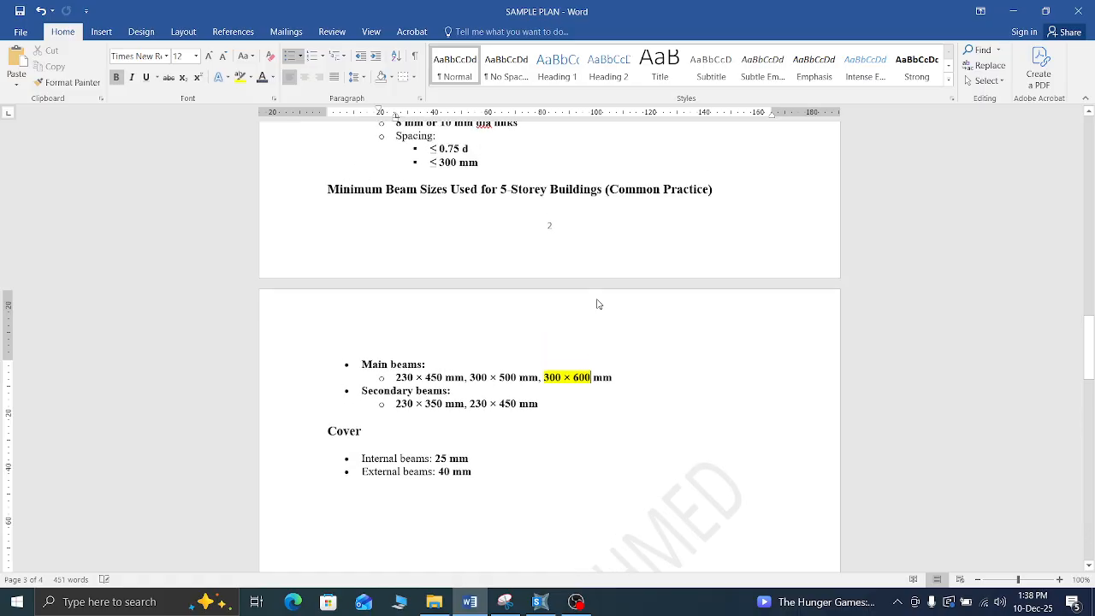
scroll(597, 299, "up", 4)
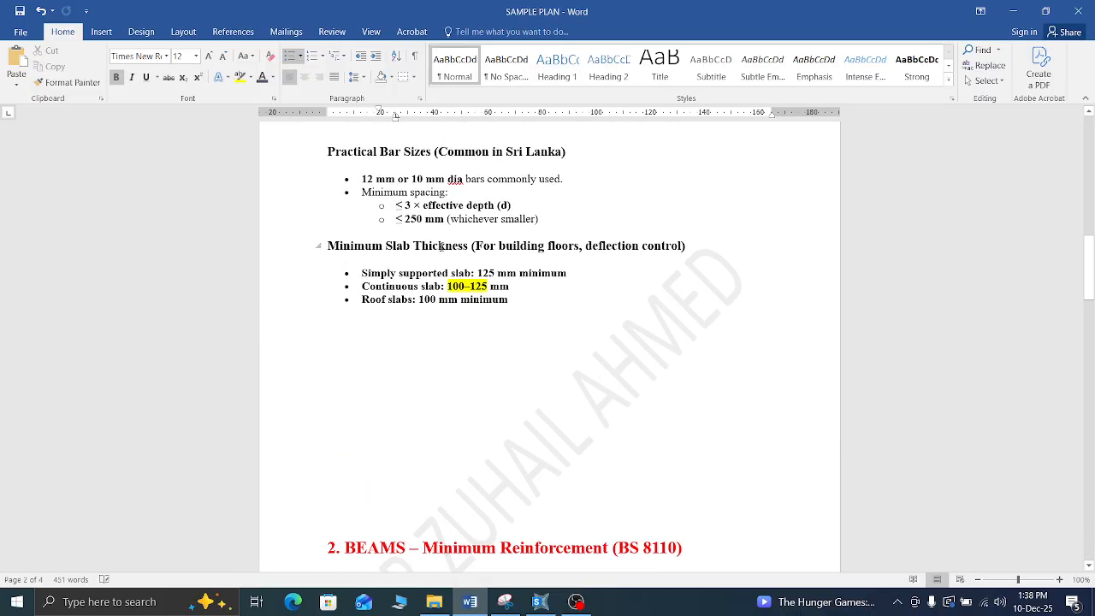
scroll(491, 275, "up", 3)
scroll(485, 325, "up", 6)
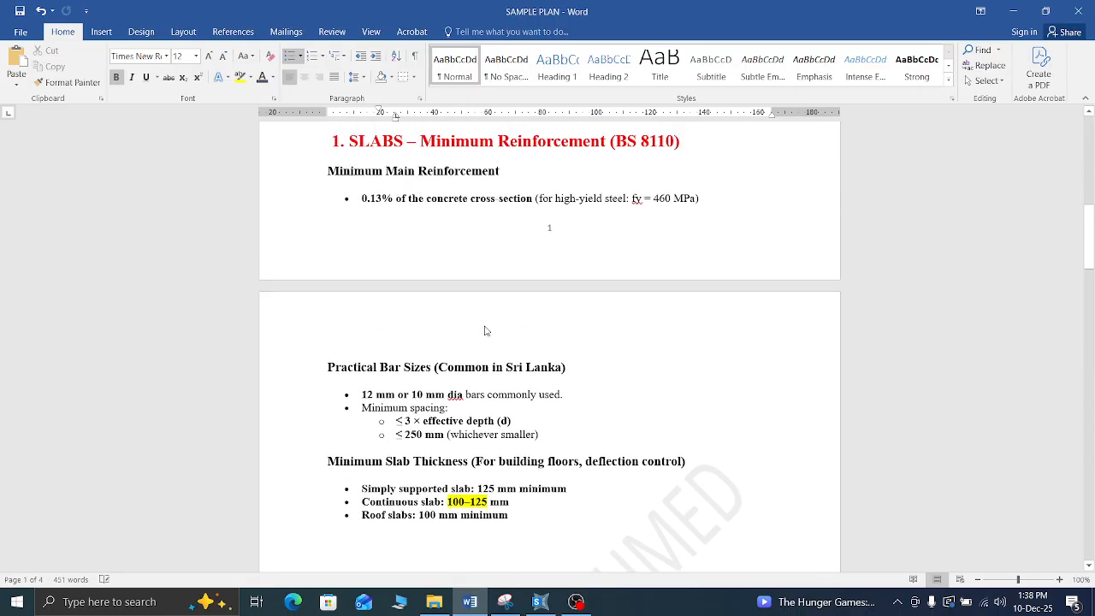
scroll(469, 436, "down", 3)
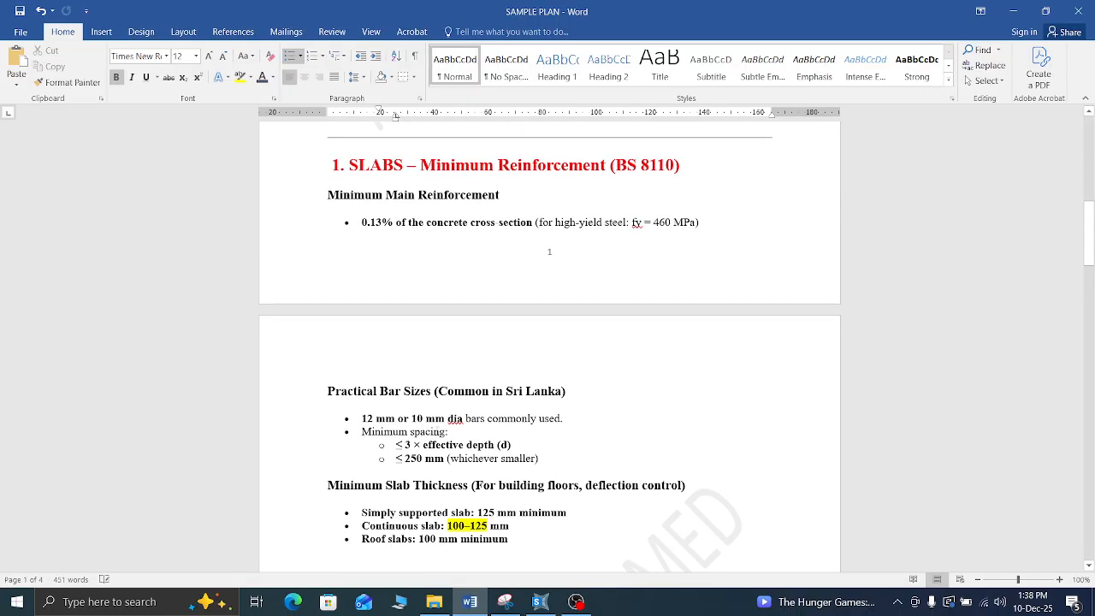
left_click_drag(396, 384, 361, 384)
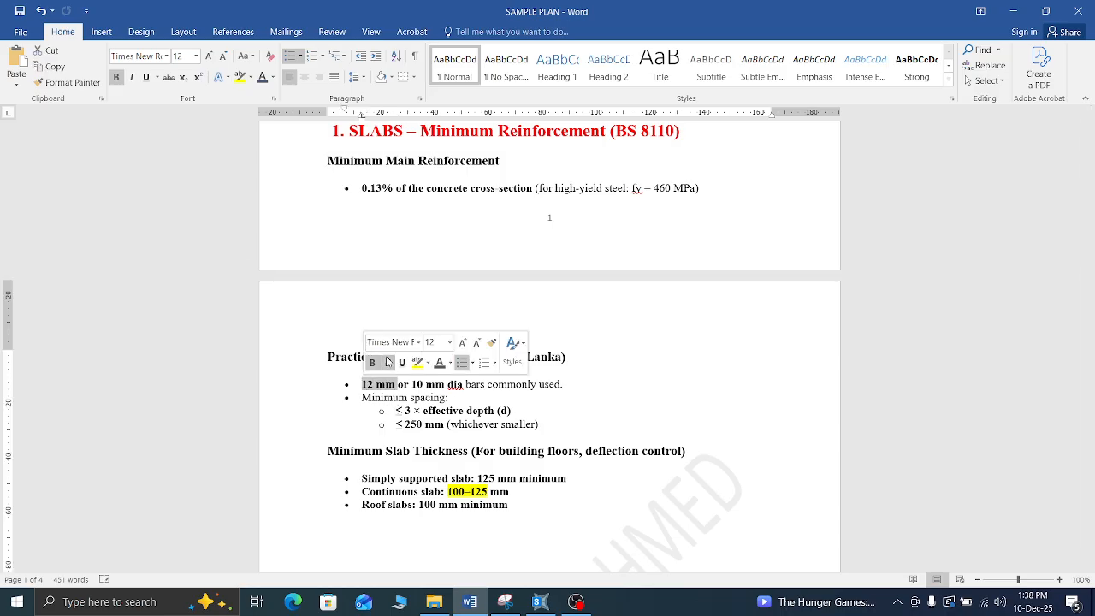
left_click(410, 363)
Step: Review the BEAMS section: minimum tension reinforcement, shear links, common beam sizes and cover
scroll(643, 418, "down", 7)
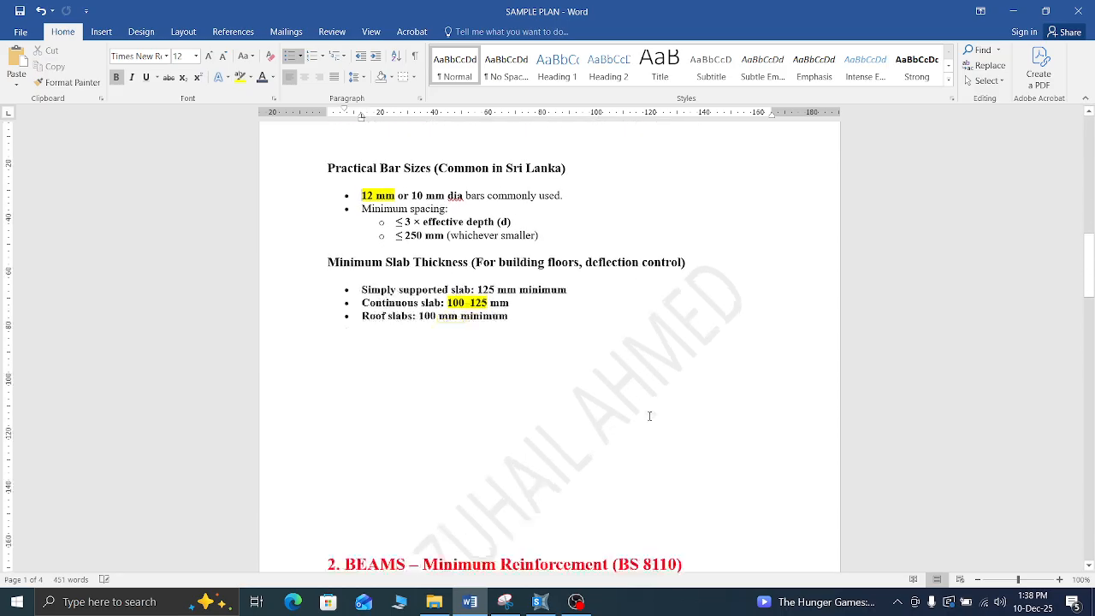
scroll(700, 412, "down", 4)
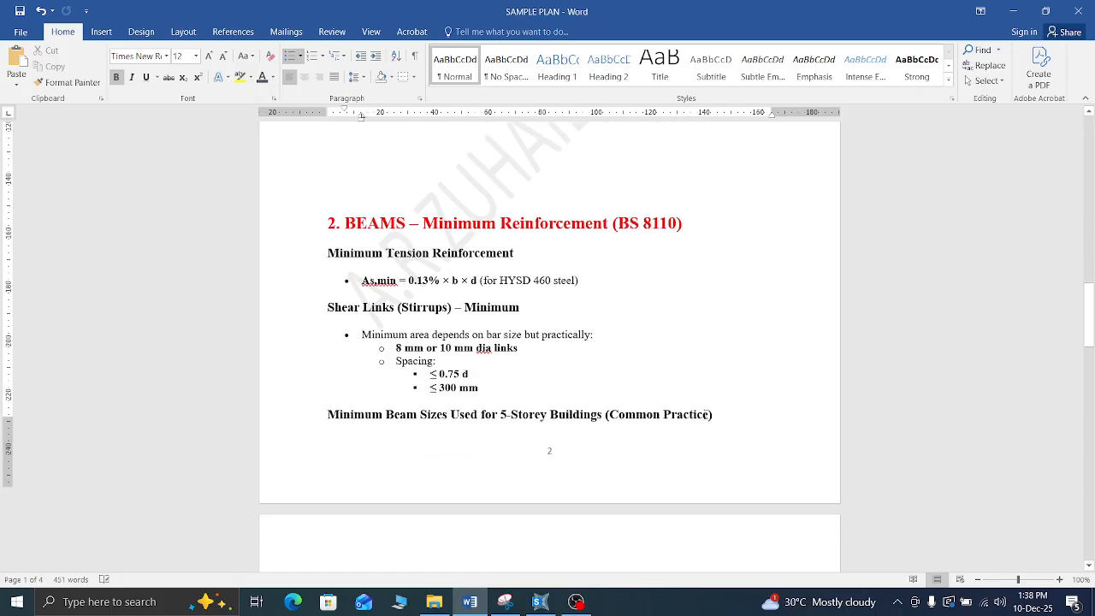
scroll(547, 384, "down", 3)
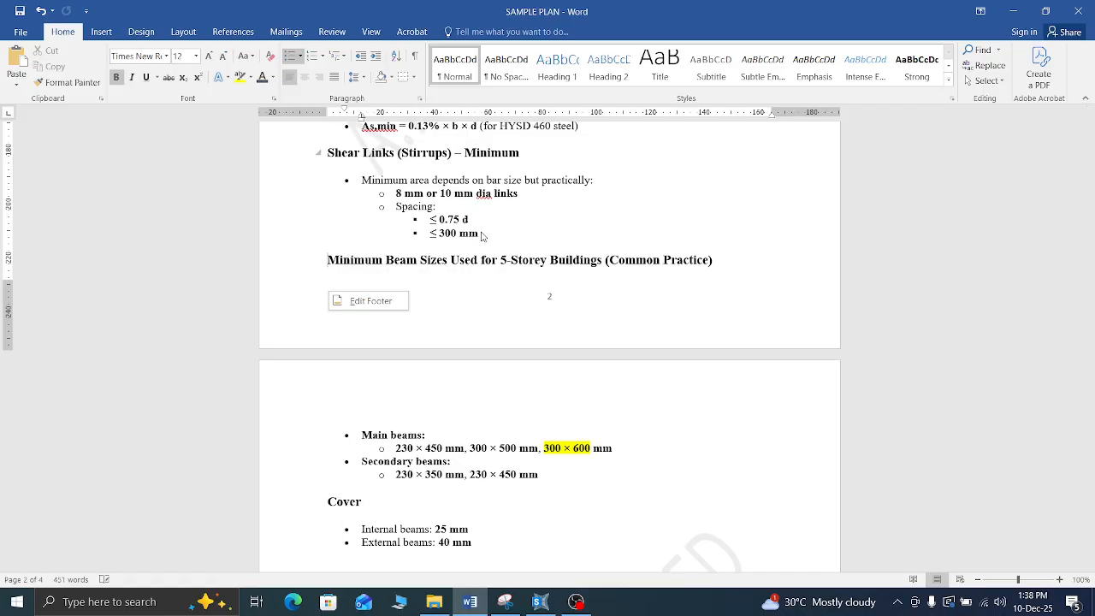
scroll(483, 237, "down", 6)
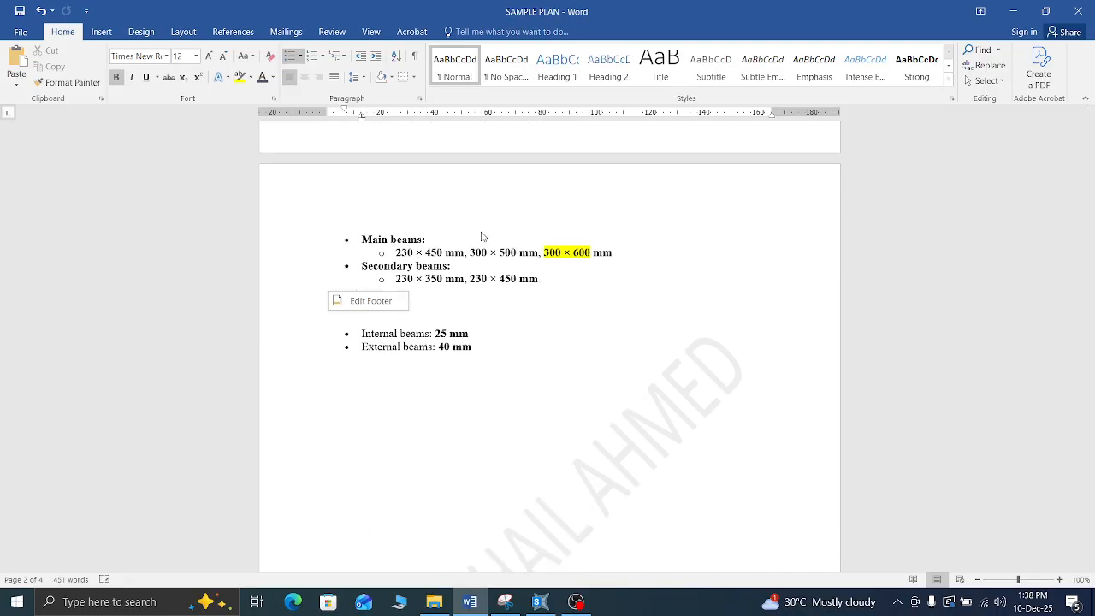
scroll(484, 239, "down", 4)
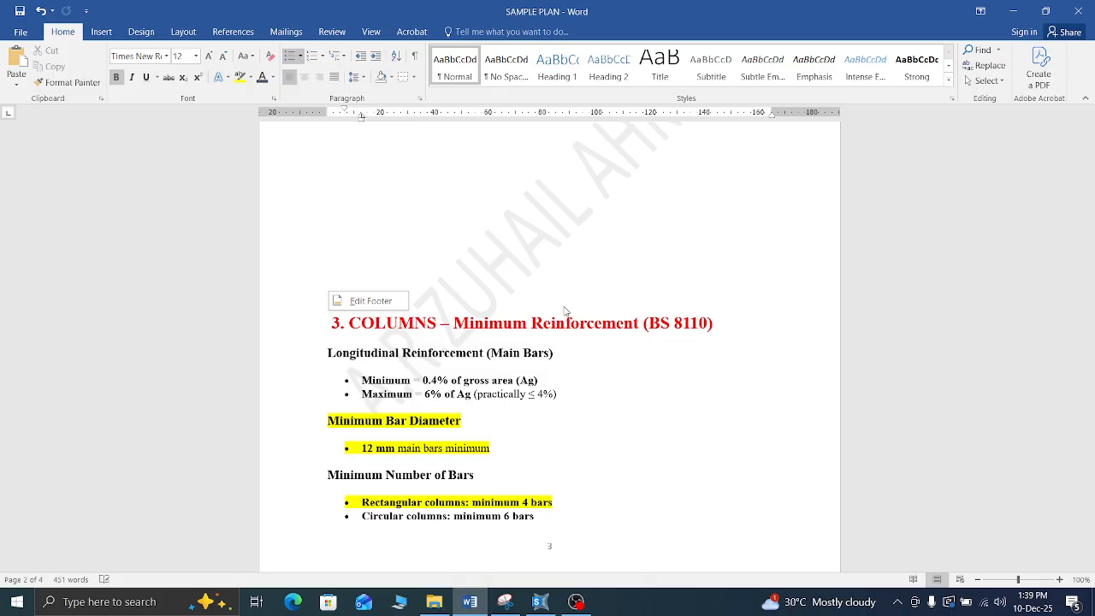
scroll(492, 392, "up", 6)
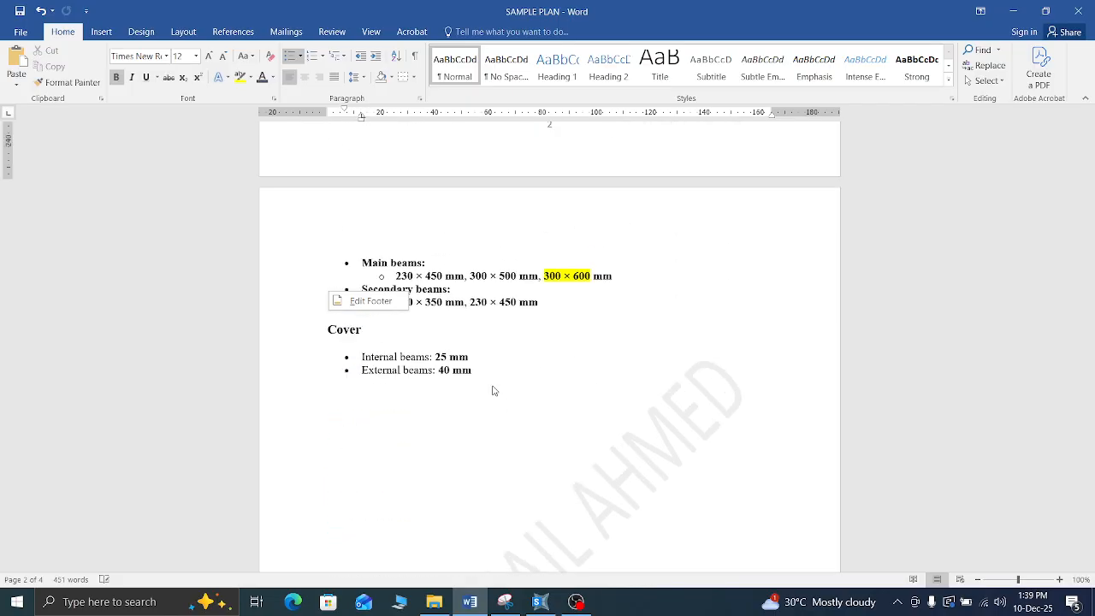
scroll(492, 391, "up", 3)
scroll(492, 391, "up", 3)
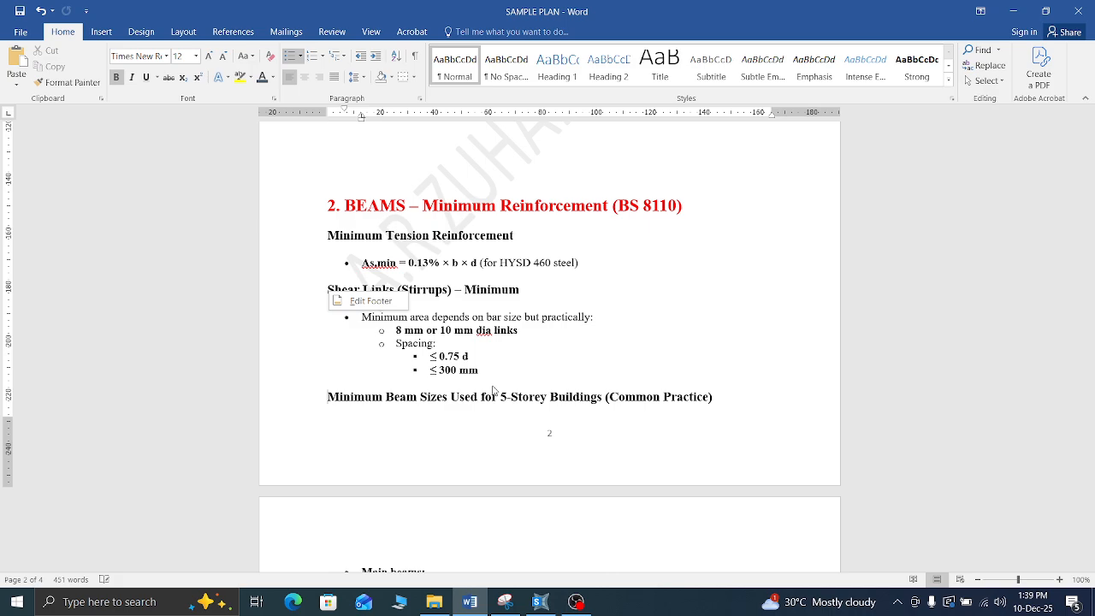
scroll(492, 391, "down", 6)
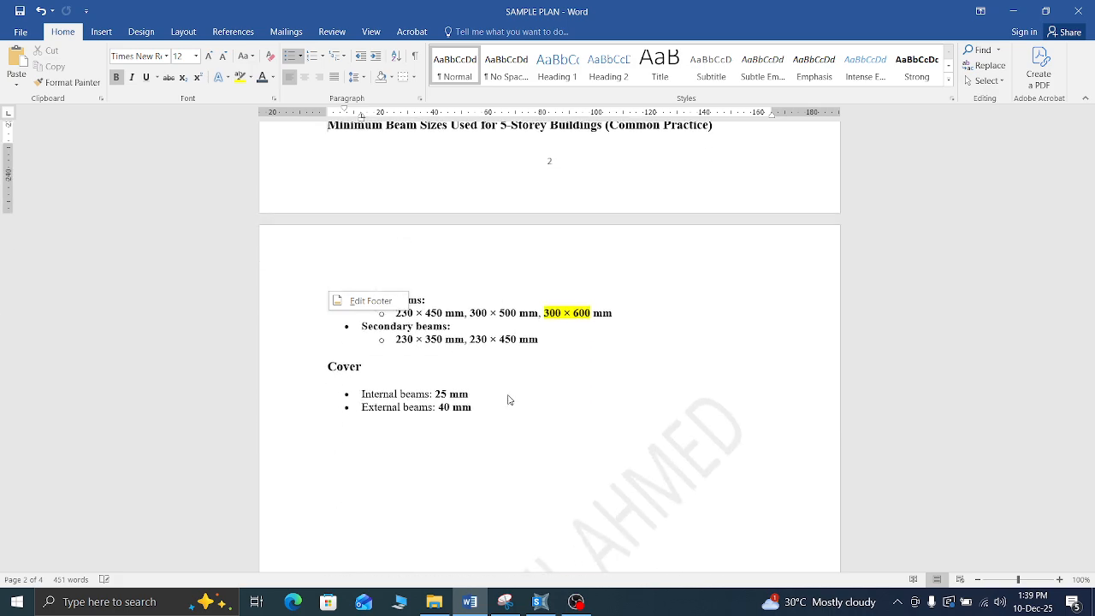
Step: Review the COLUMNS section's longitudinal reinforcement limits, minimum bar diameter and minimum number of bars
scroll(512, 399, "down", 7)
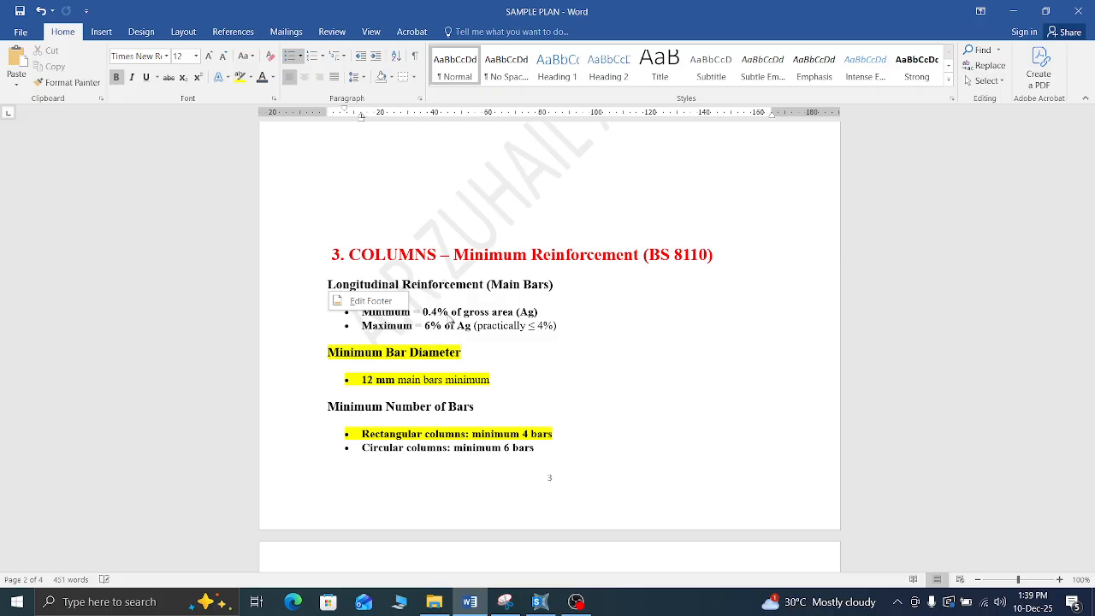
scroll(605, 325, "down", 2)
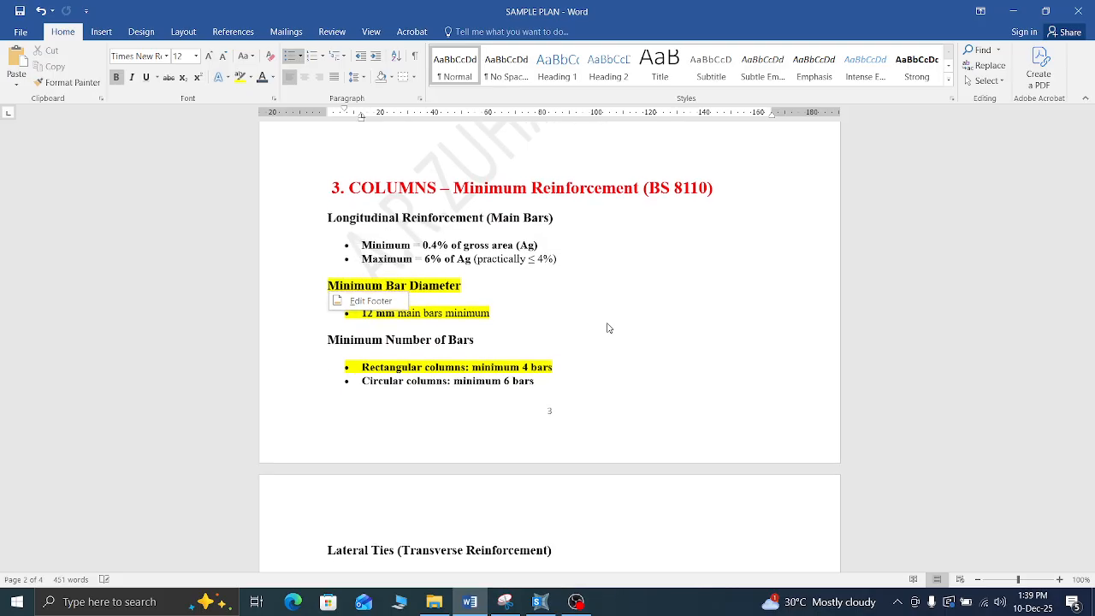
scroll(522, 325, "up", 2)
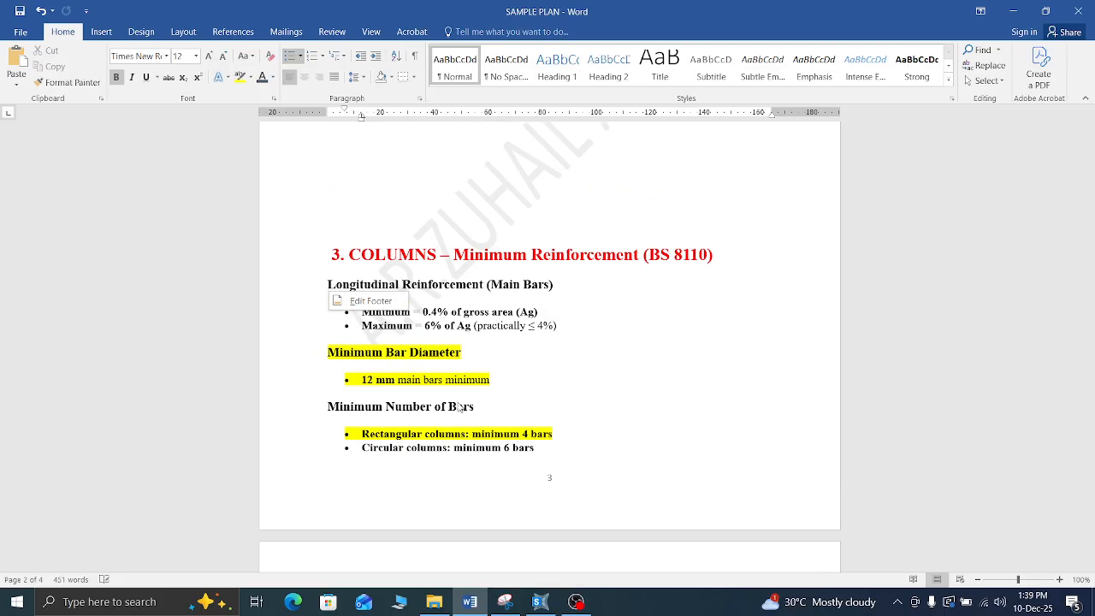
left_click(405, 390)
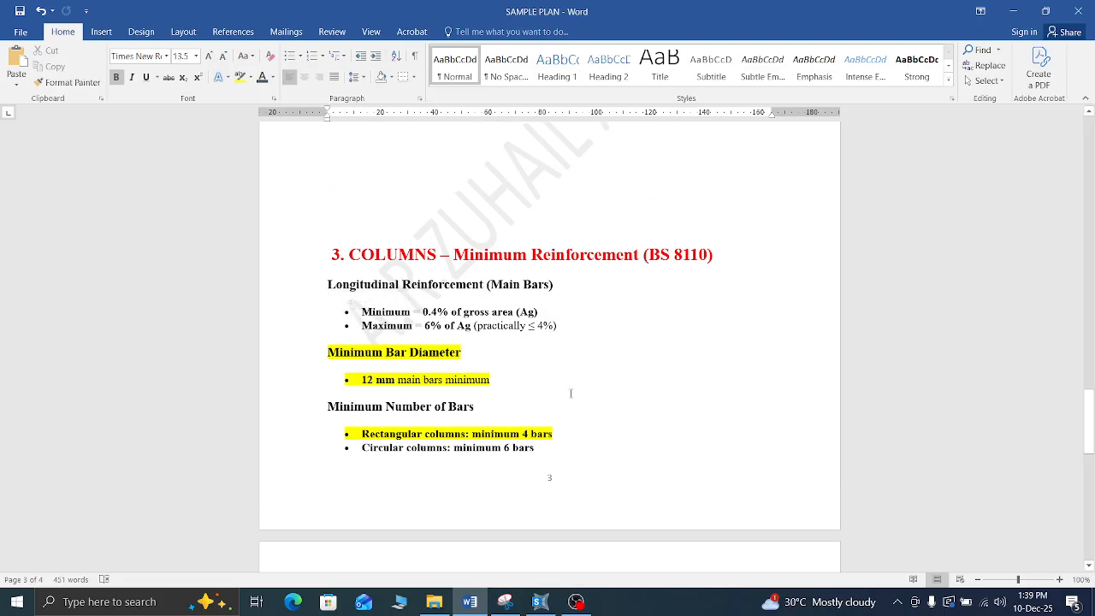
scroll(565, 390, "down", 2)
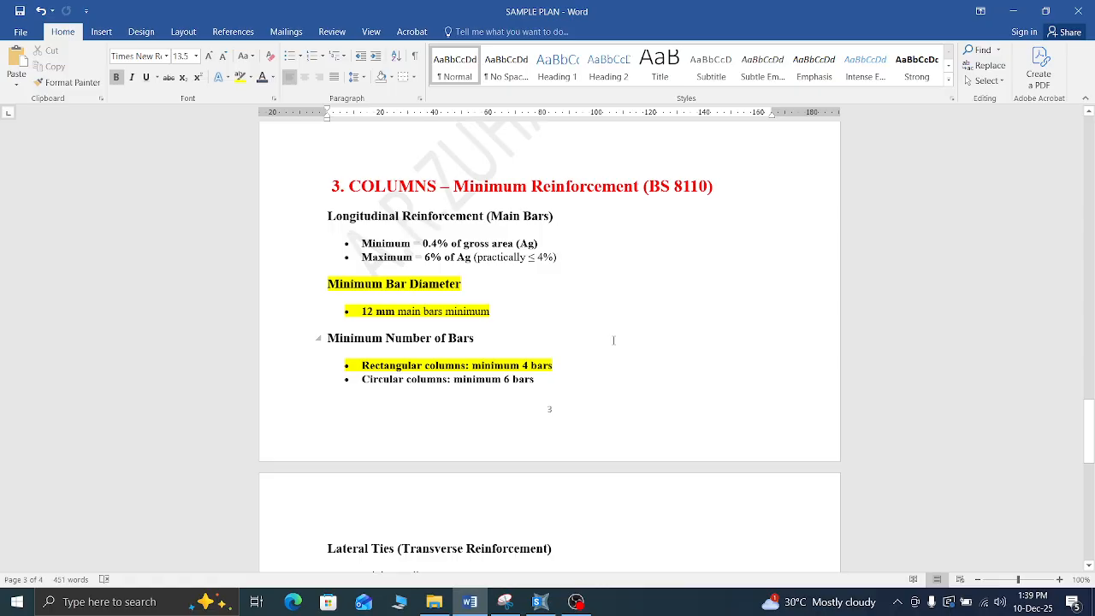
scroll(613, 340, "down", 3)
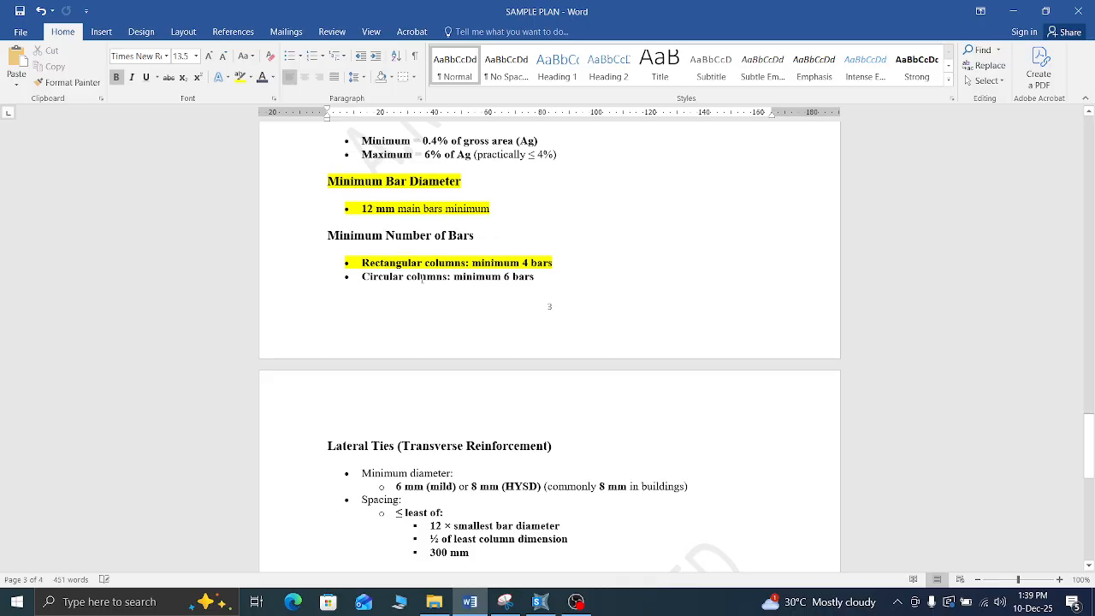
scroll(544, 276, "down", 1)
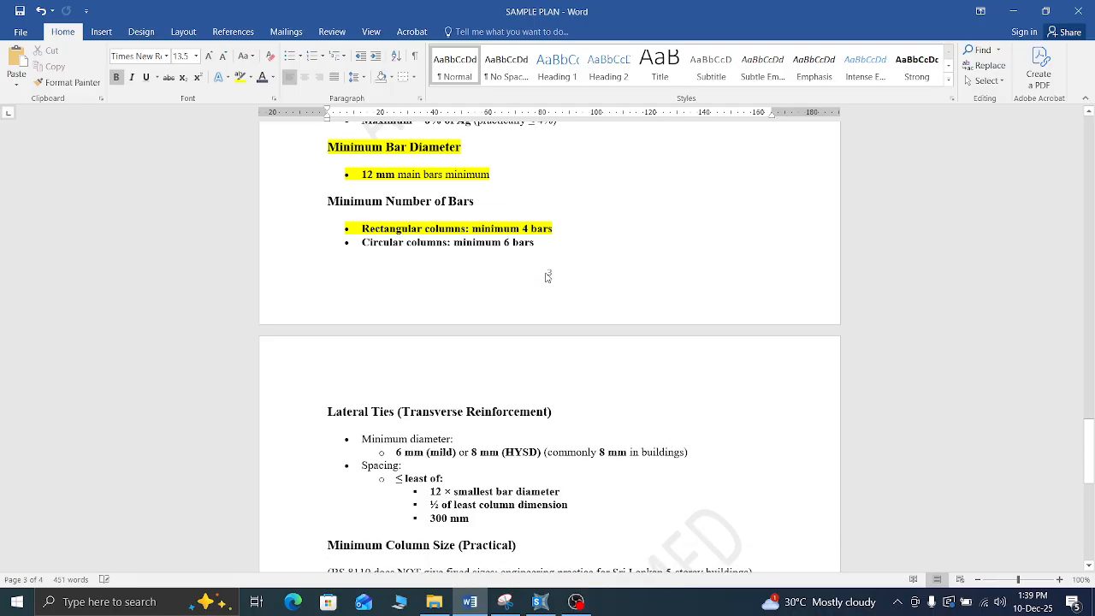
scroll(547, 277, "down", 3)
scroll(548, 276, "up", 3)
left_click_drag(564, 229, 362, 229)
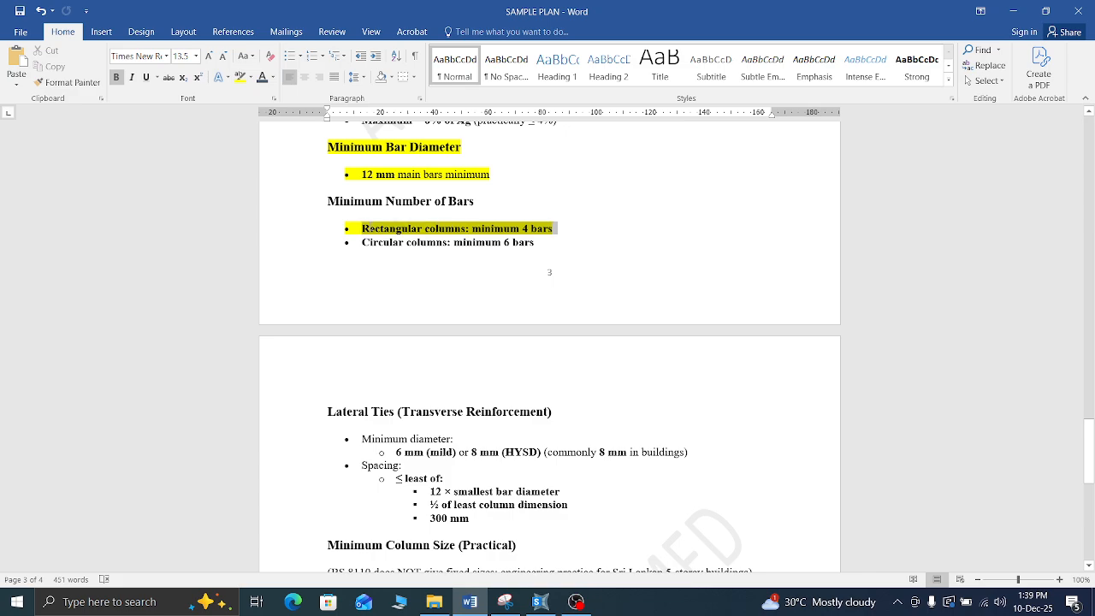
left_click(612, 238)
Step: Read the column requirements for lateral ties, minimum column size, concrete grade and cover to reinforcement
scroll(613, 238, "down", 6)
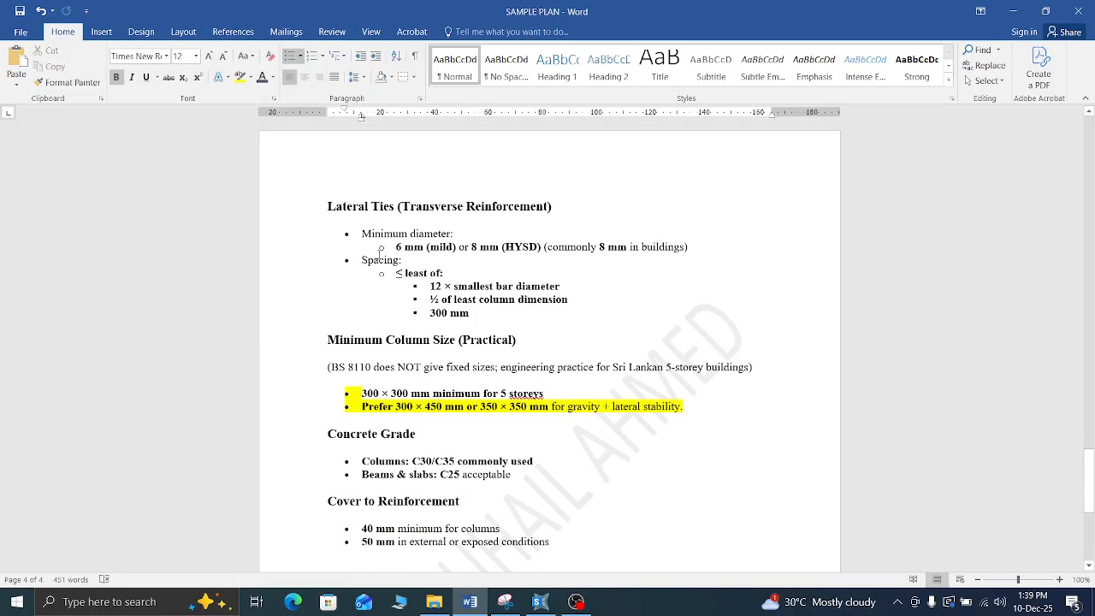
scroll(379, 256, "down", 3)
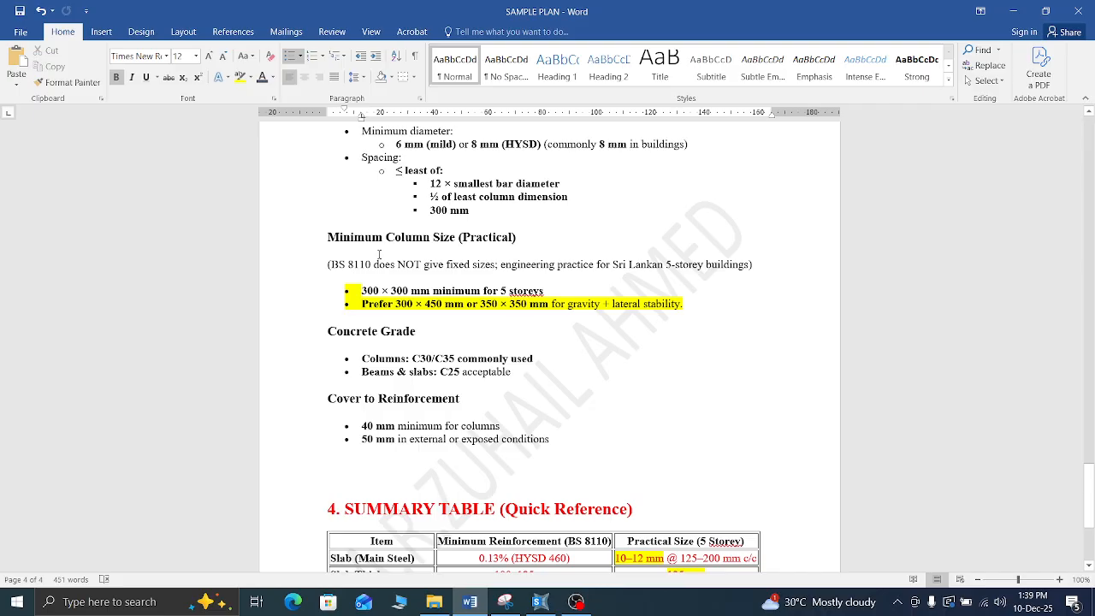
scroll(378, 255, "down", 3)
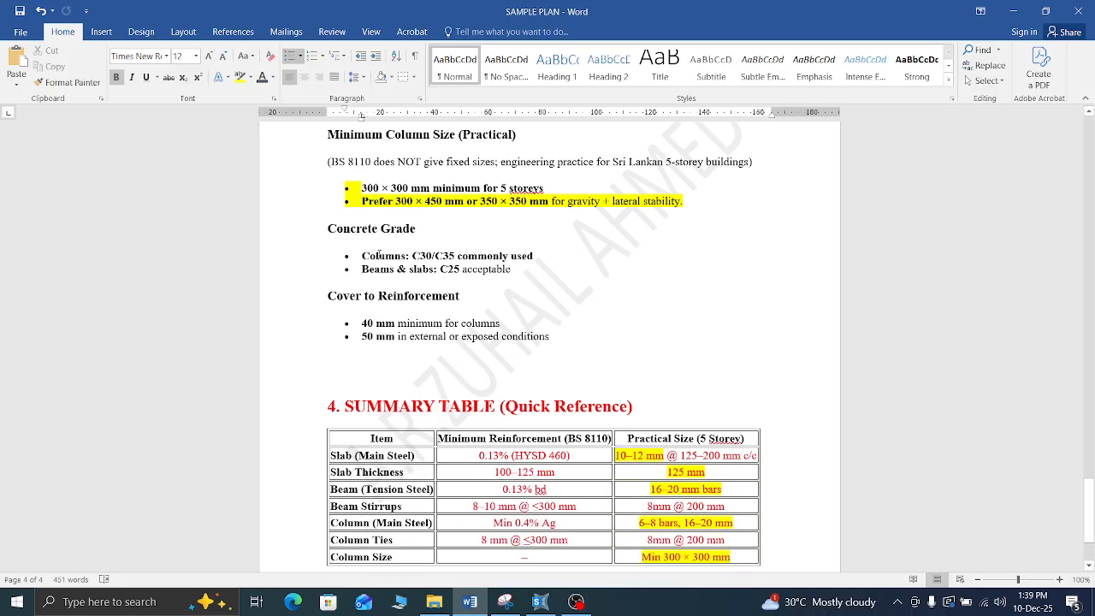
scroll(379, 255, "up", 1)
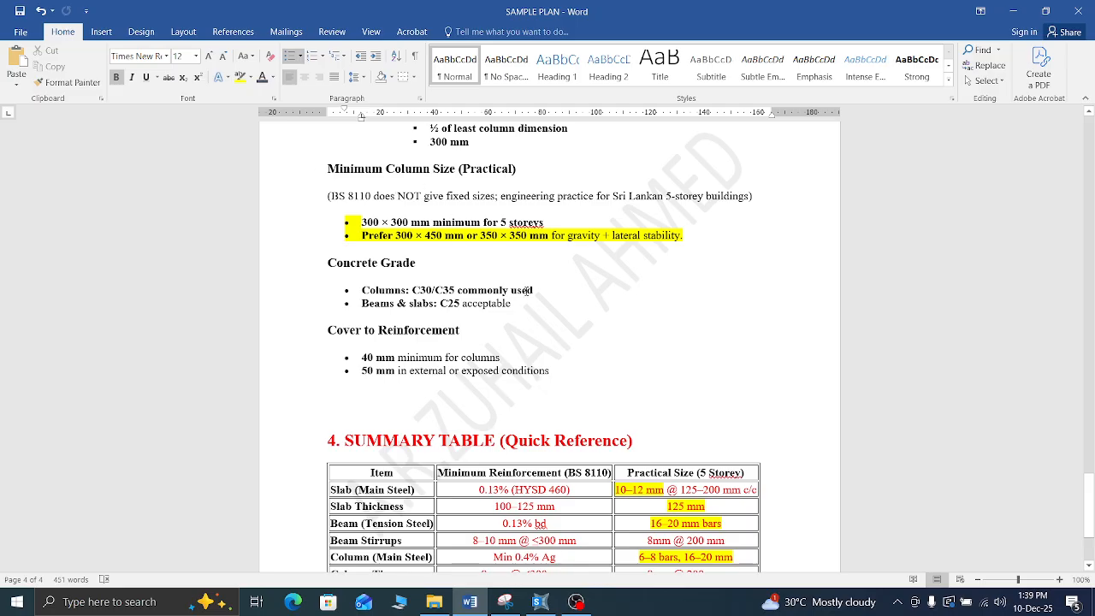
scroll(527, 291, "down", 2)
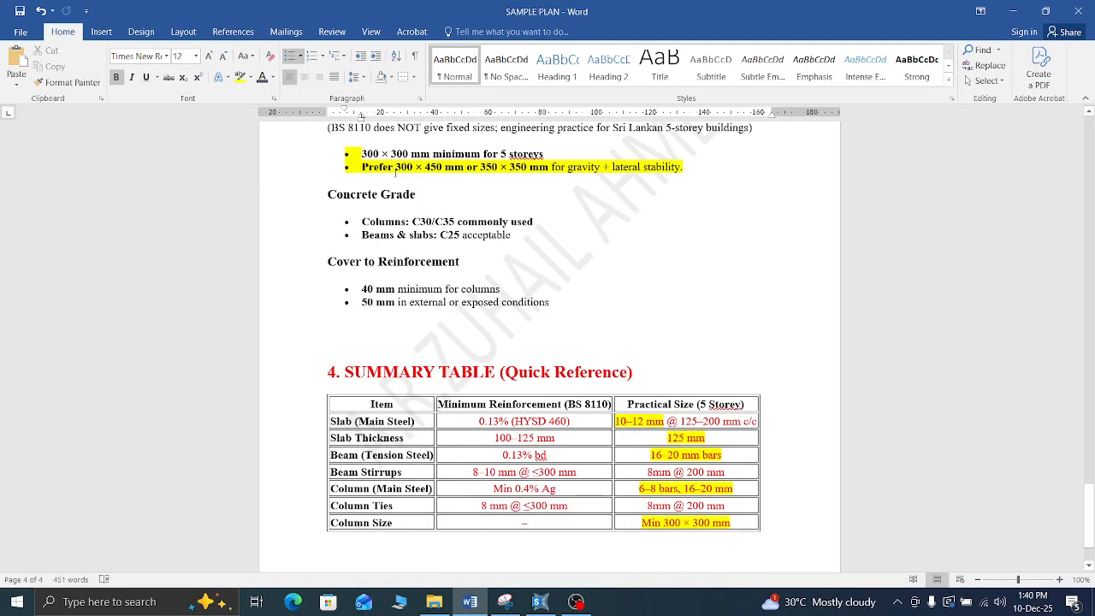
scroll(395, 173, "up", 1)
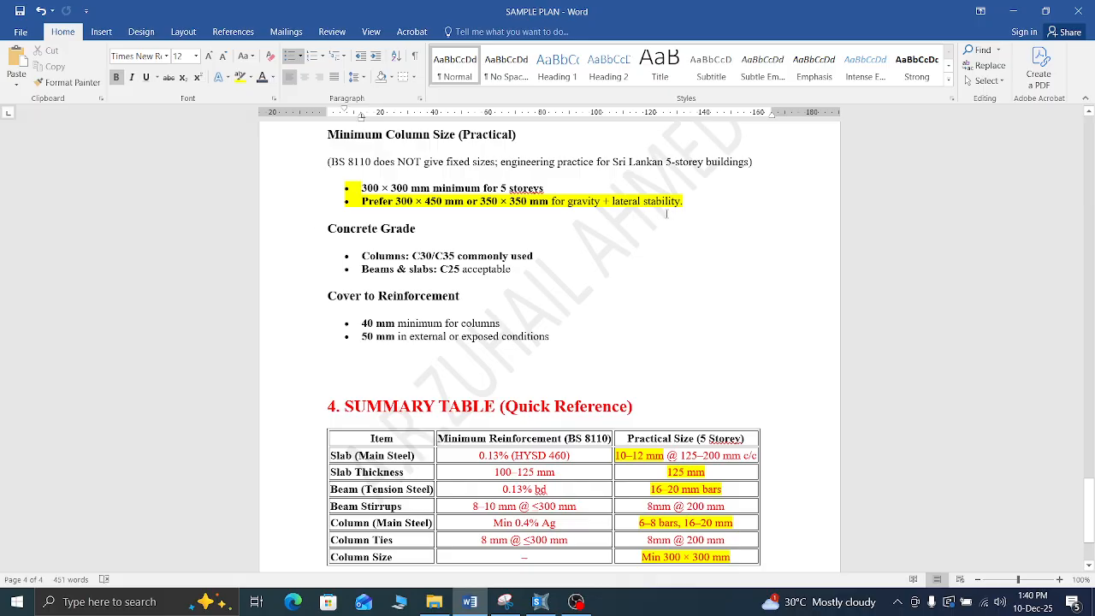
scroll(666, 214, "down", 1)
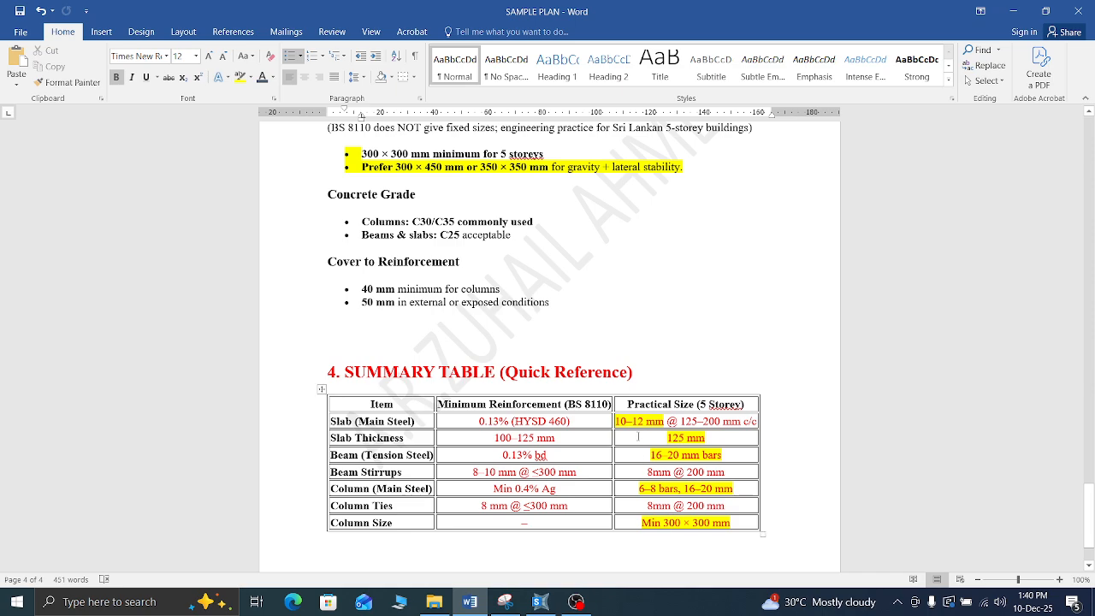
Step: Highlight "125" in yellow in the Slab (Main Steel) practical size of the summary table
scroll(638, 436, "down", 2)
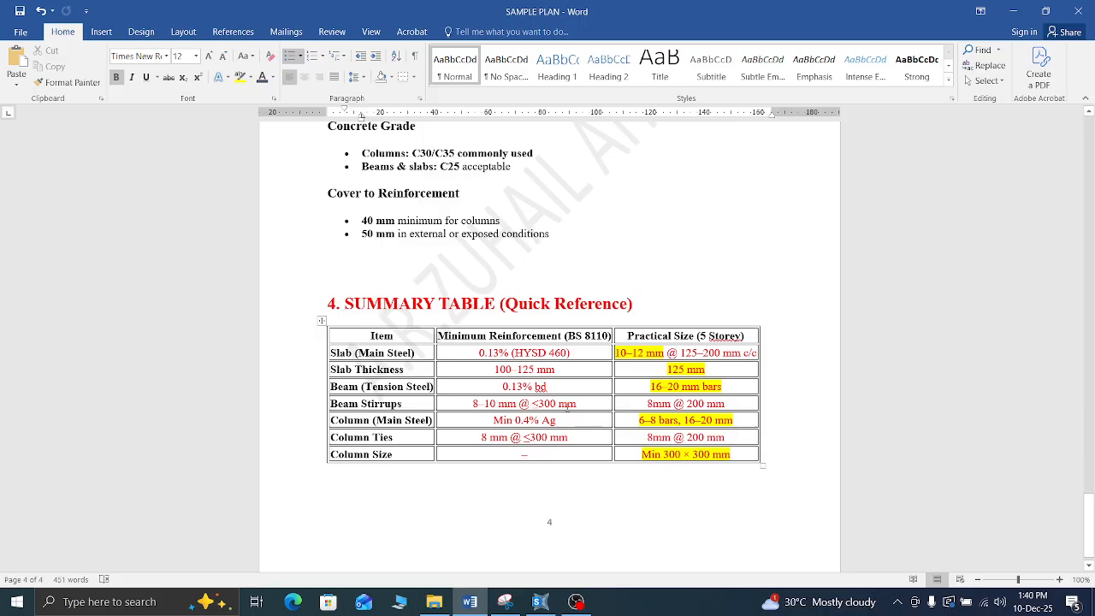
scroll(602, 352, "down", 1)
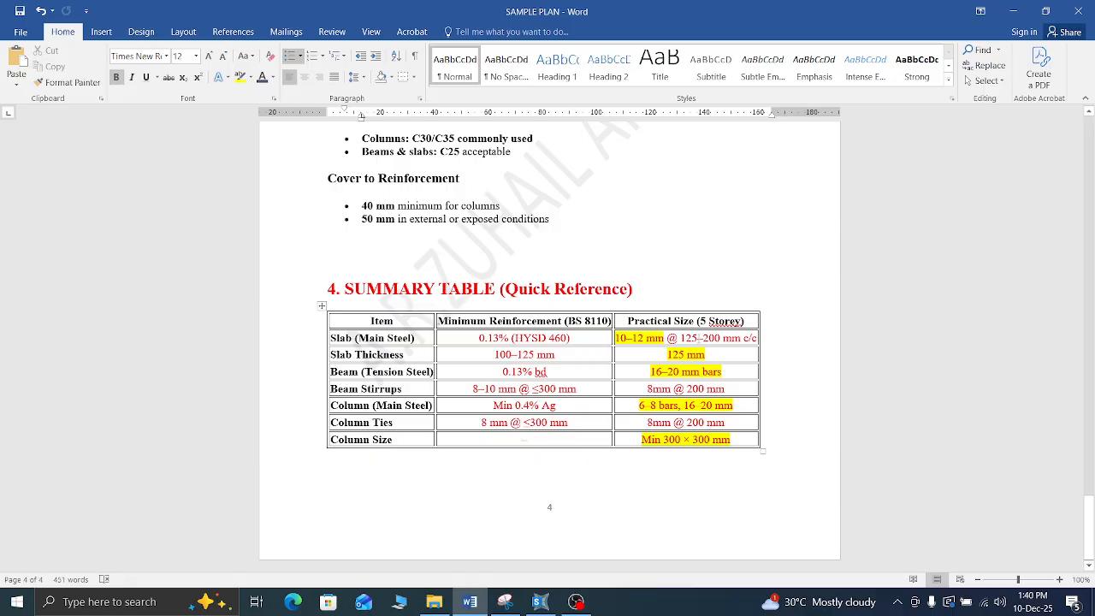
left_click_drag(681, 338, 698, 338)
left_click(732, 381)
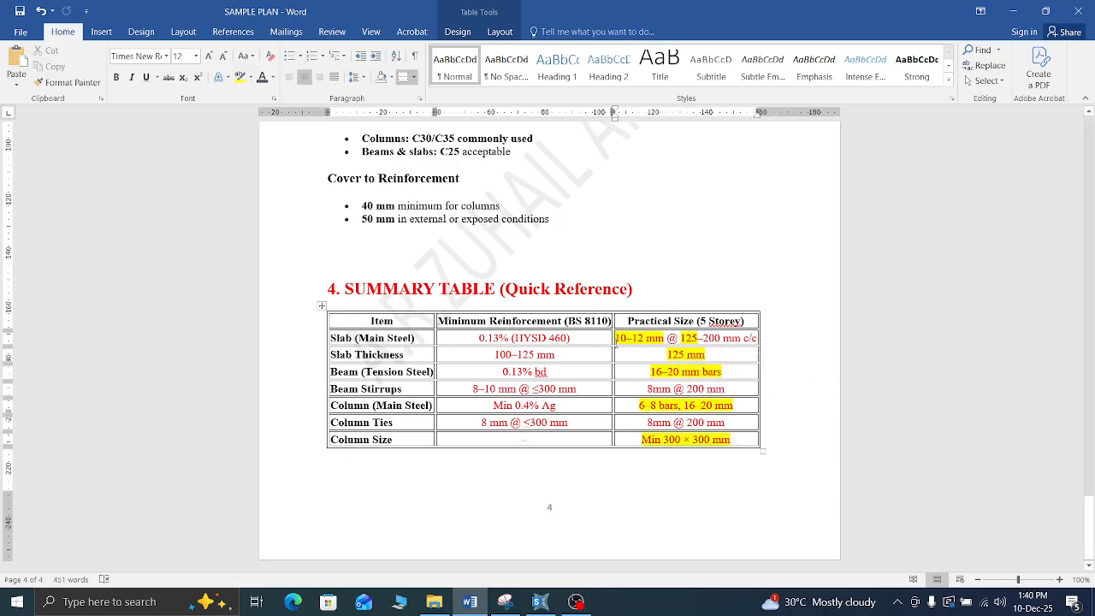
Step: Check the practical bar sizes for slab main steel and beam tension steel in the summary table, selecting the beam's "16"
left_click_drag(633, 337, 643, 338)
left_click(667, 354)
left_click_drag(650, 371, 680, 371)
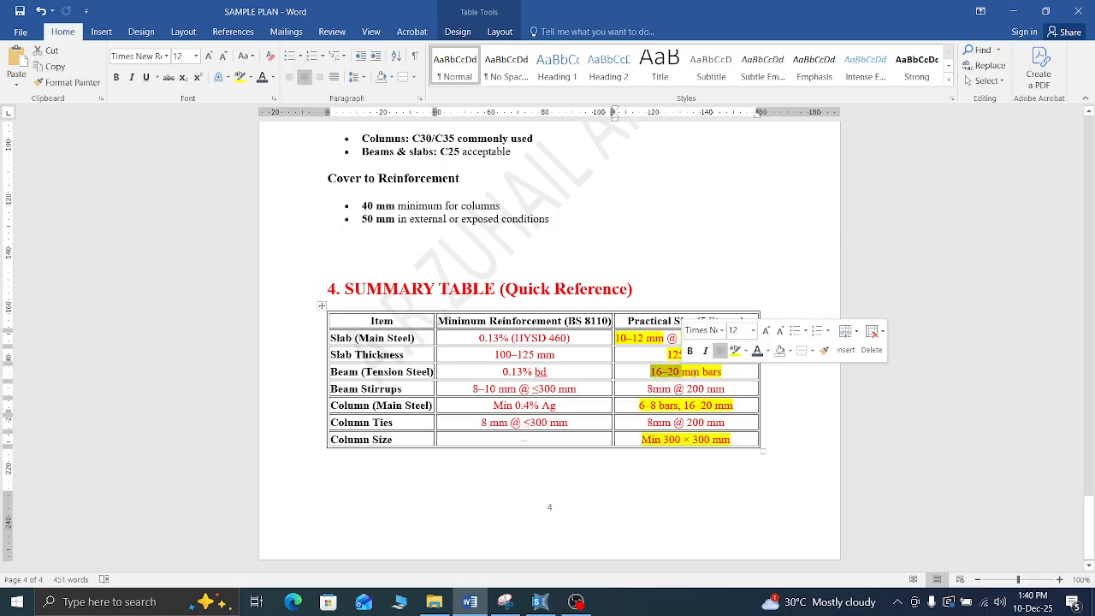
left_click(670, 370)
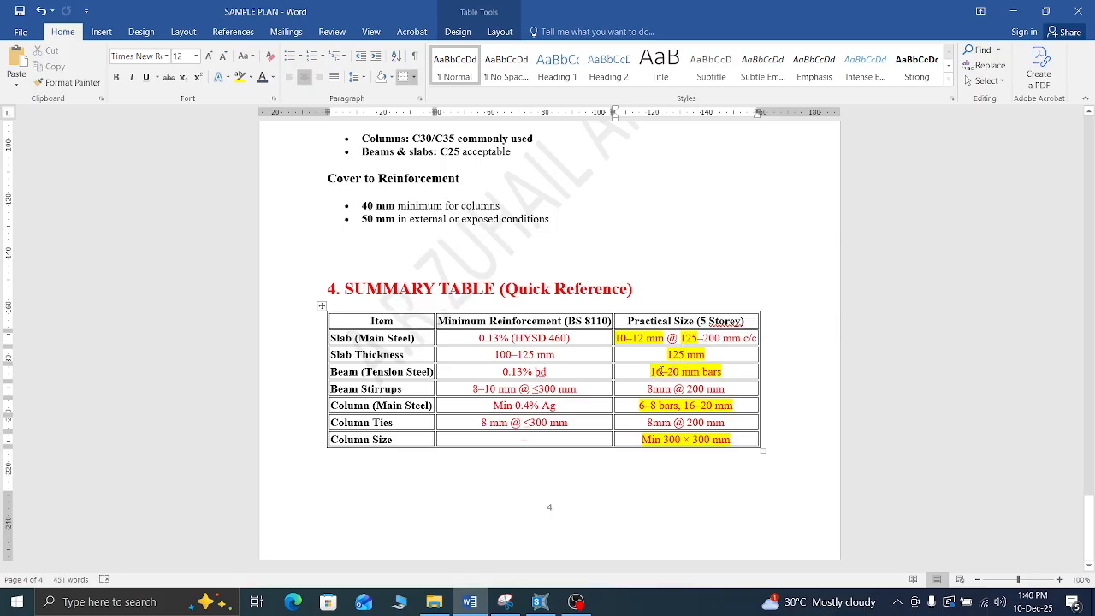
left_click_drag(661, 370, 643, 373)
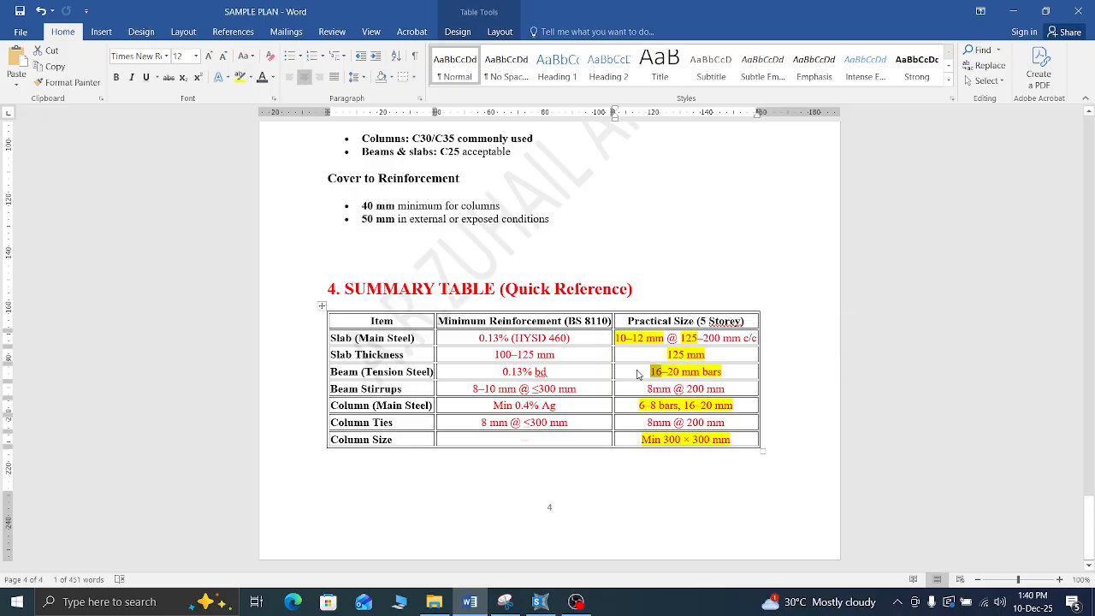
Step: Highlight the Column Size's "300 × 300" and the Column (Main Steel)'s "20" in light gray in the summary table's practical sizes
left_click(637, 373)
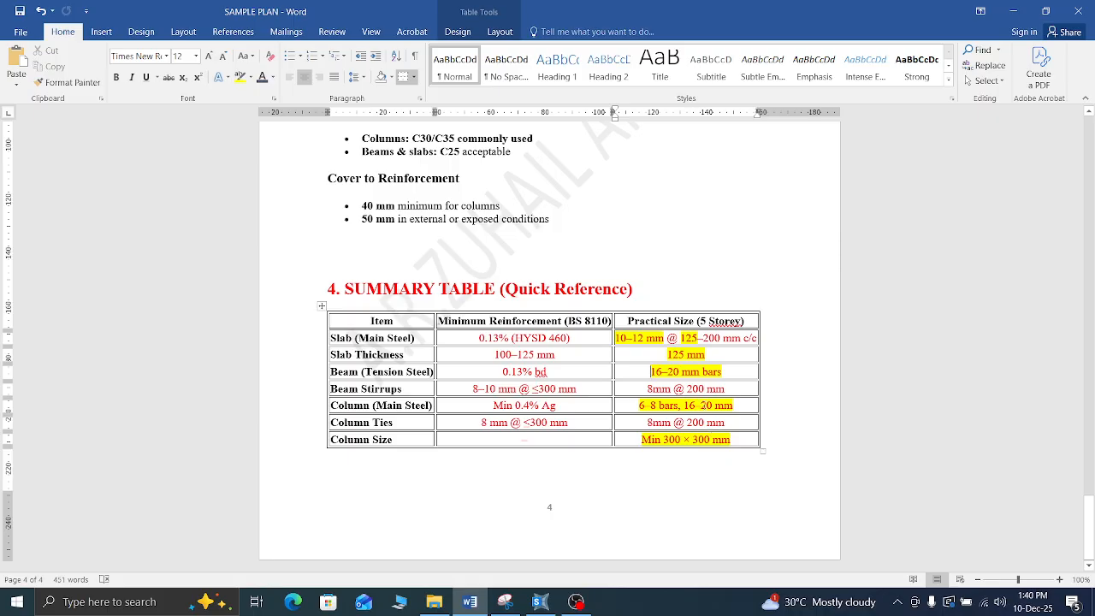
double_click(707, 405)
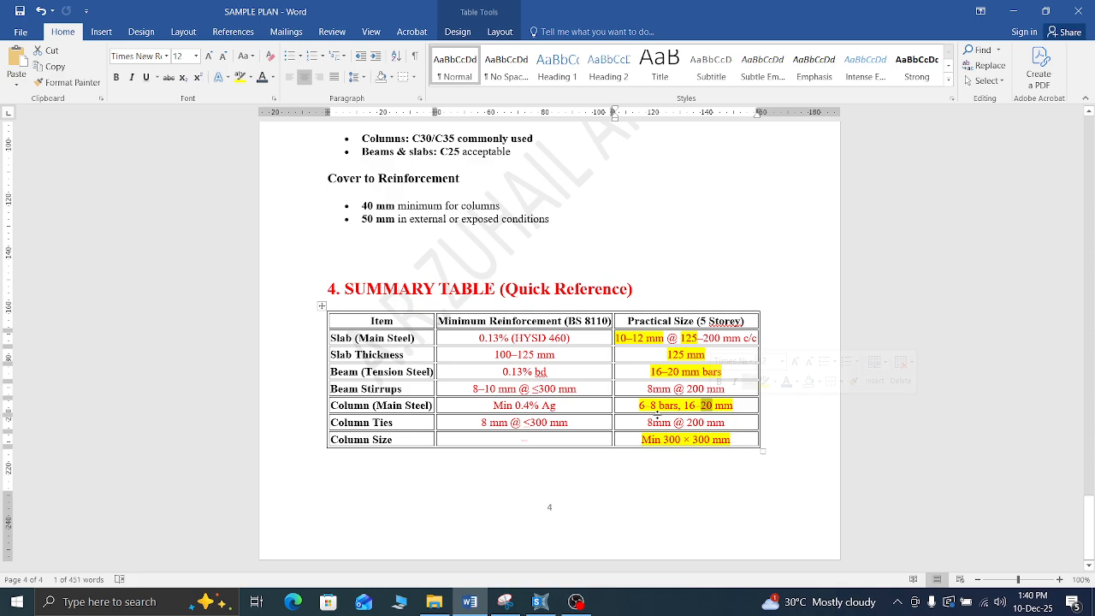
double_click(653, 405)
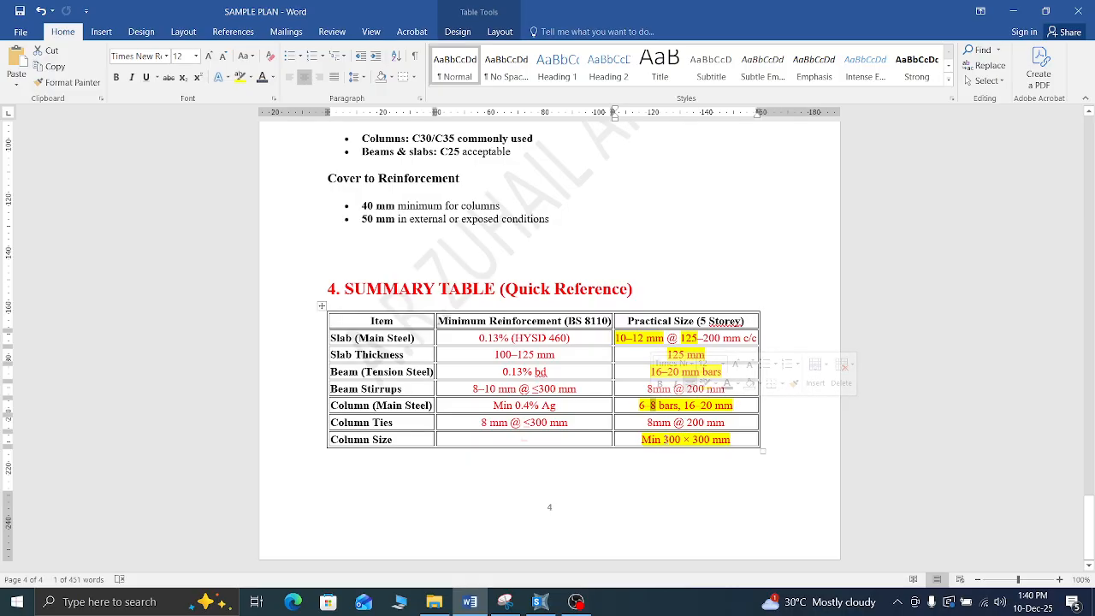
left_click_drag(663, 440, 712, 440)
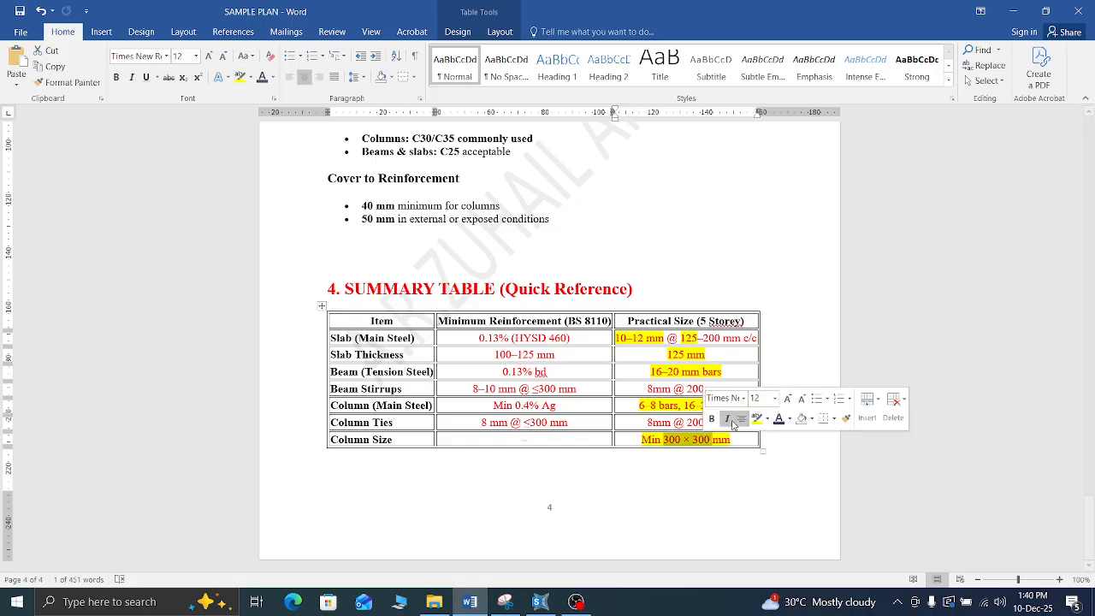
left_click(768, 418)
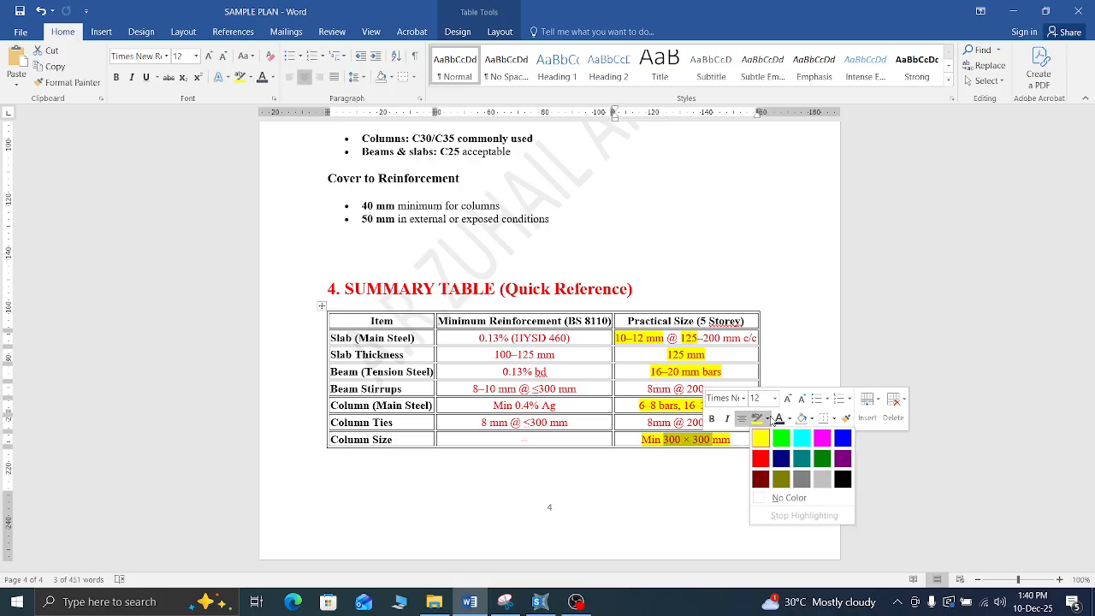
left_click(787, 497)
left_click(675, 438)
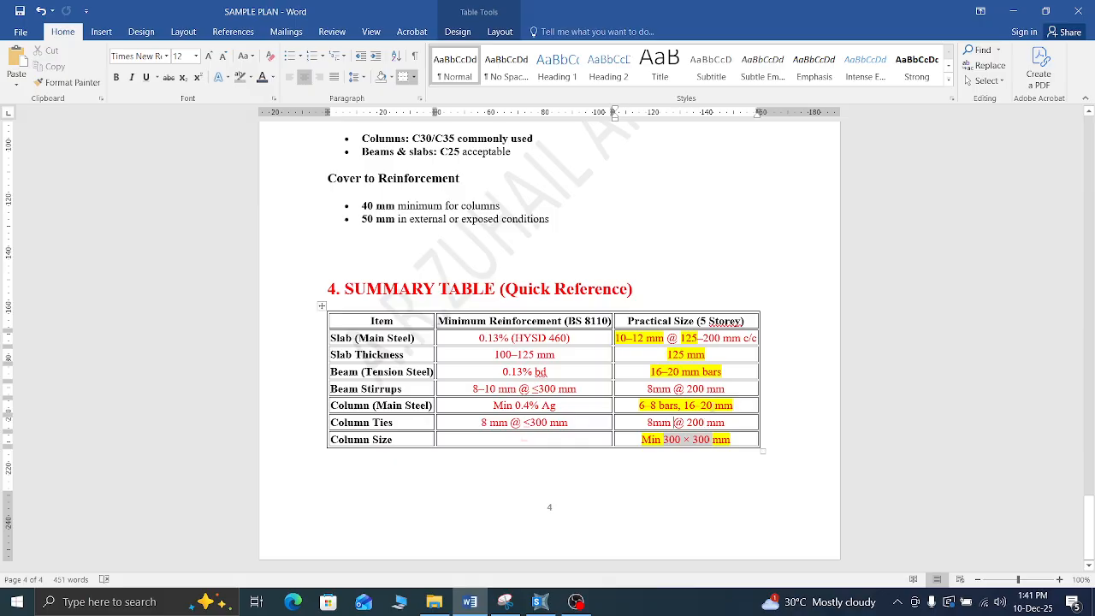
double_click(705, 405)
left_click(753, 385)
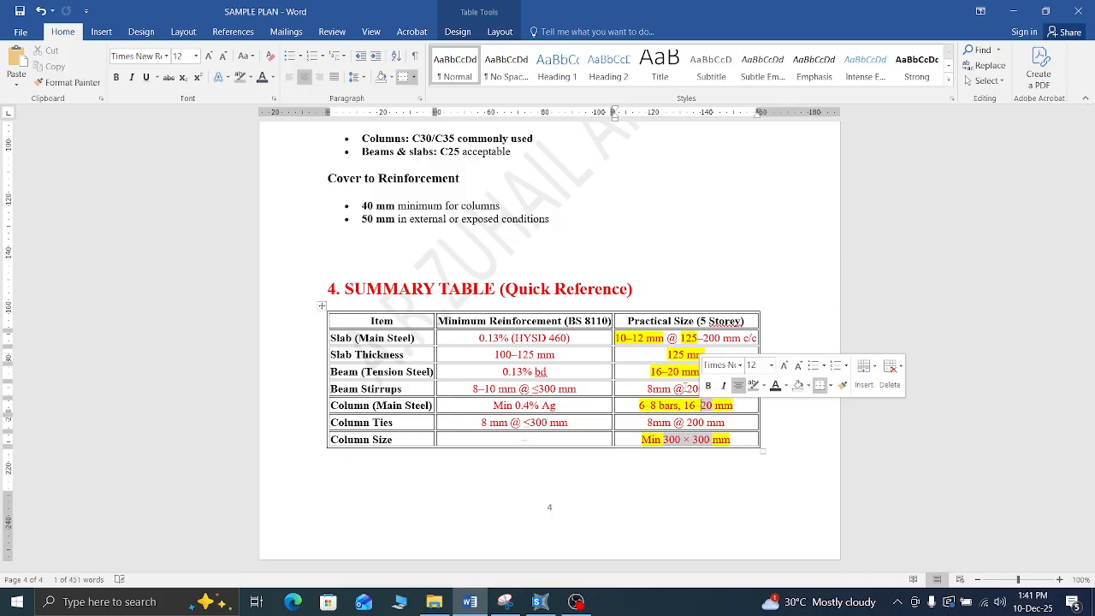
left_click(672, 389)
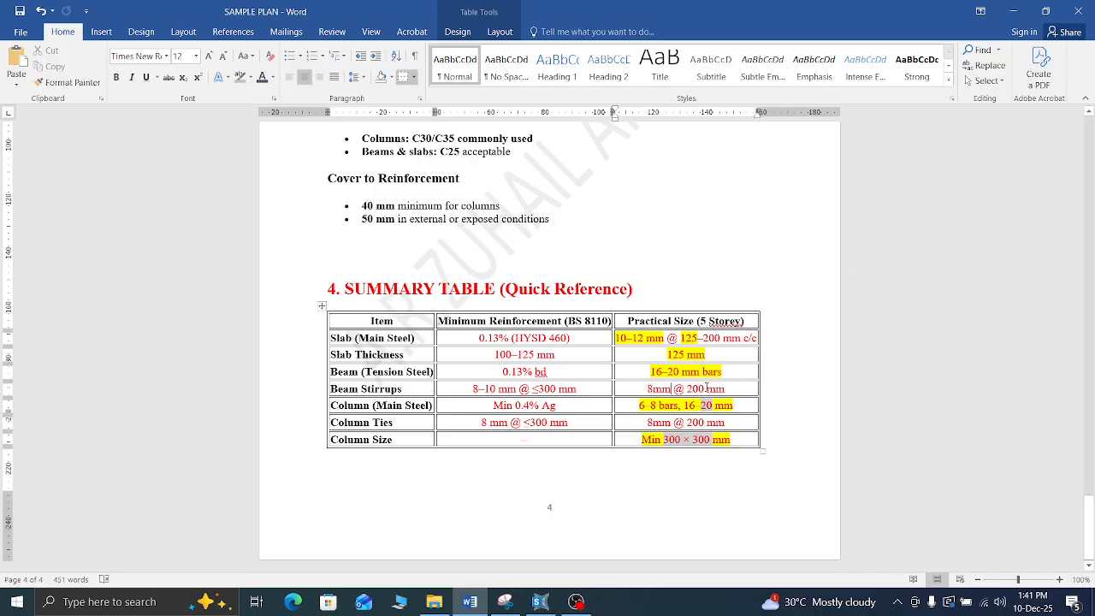
Step: Highlight "16" in light gray in the Beam (Tension Steel) practical size of the summary table
double_click(675, 371)
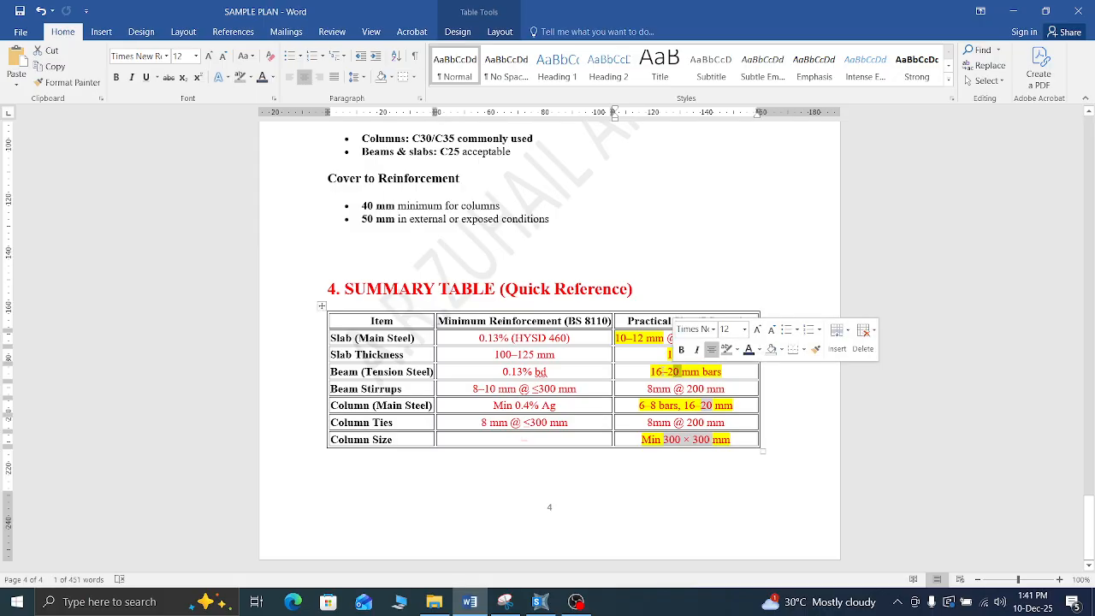
double_click(655, 371)
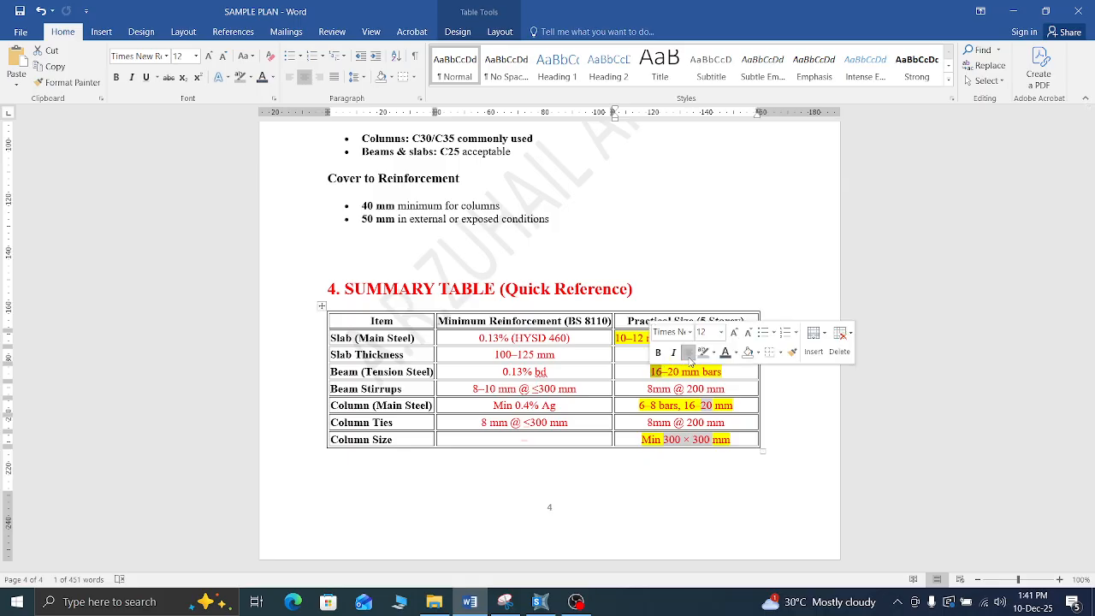
scroll(700, 406, "up", 2)
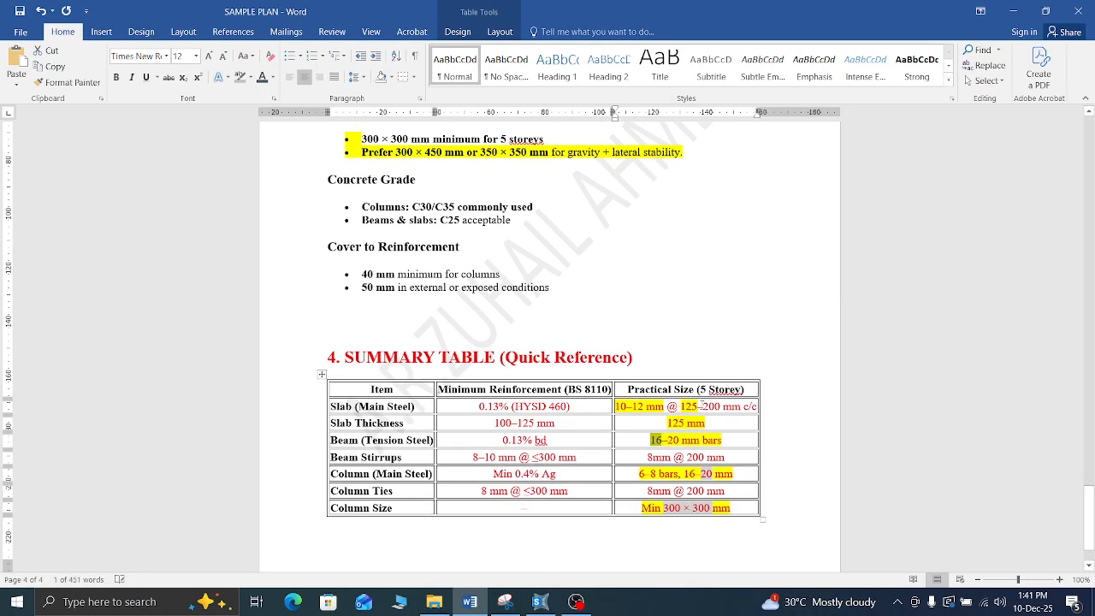
double_click(659, 441)
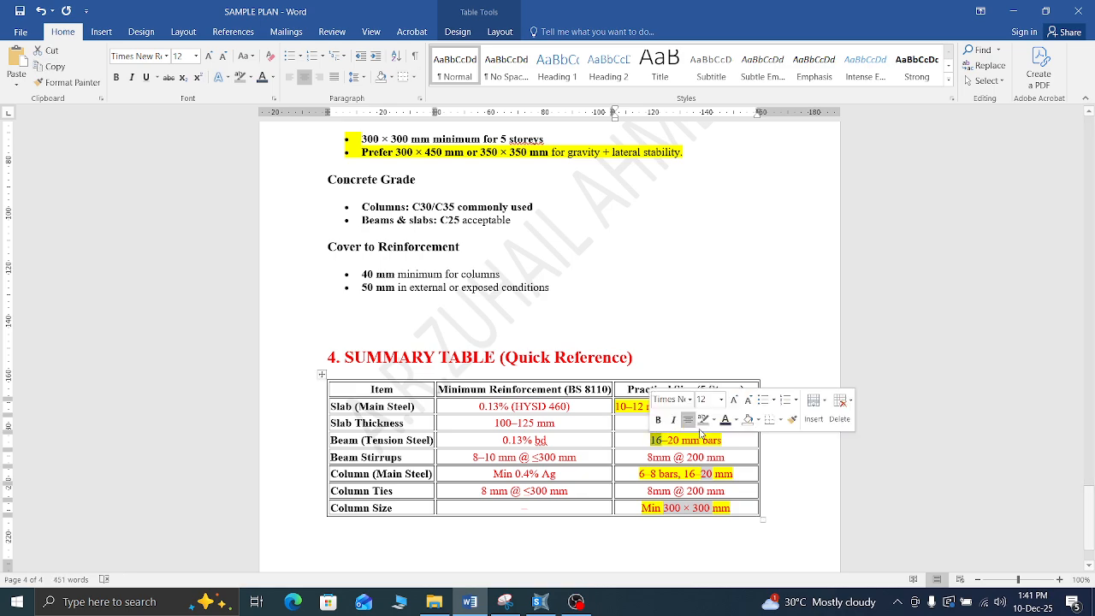
scroll(687, 510, "up", 3)
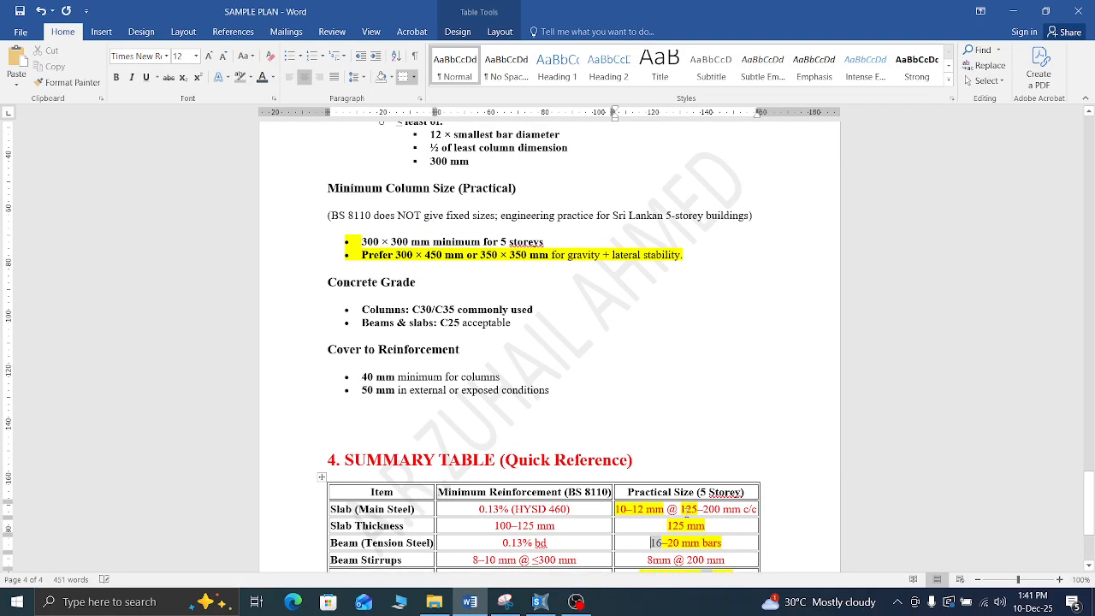
scroll(687, 511, "down", 3)
scroll(689, 457, "up", 1)
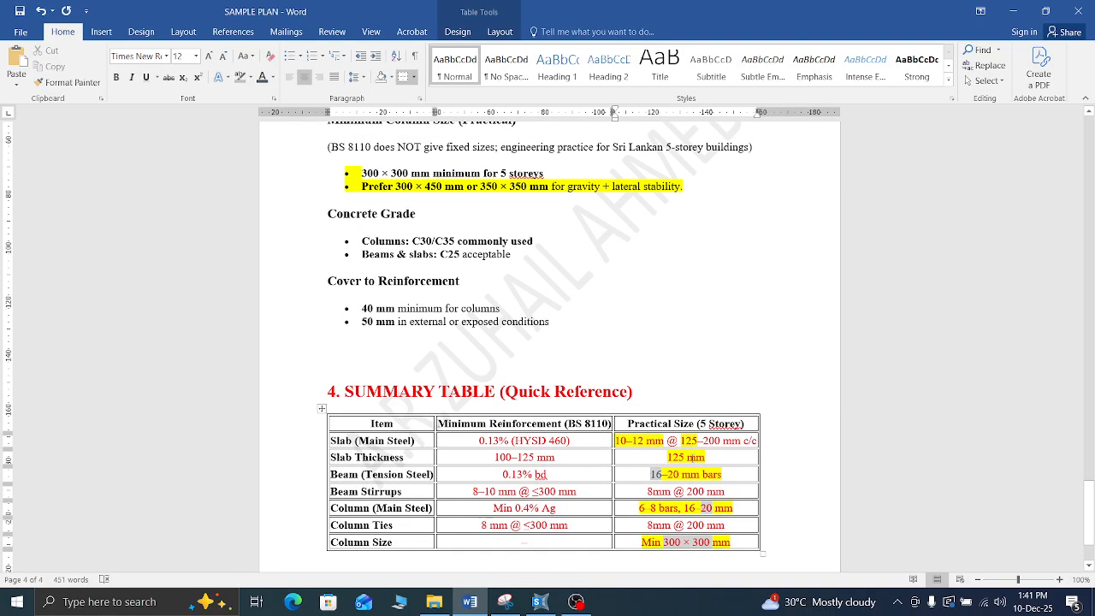
Step: Highlight the practical slab values in light gray: "125" in Slab Thickness, and "125" and "12" in Slab (Main Steel)
left_click_drag(684, 457, 665, 456)
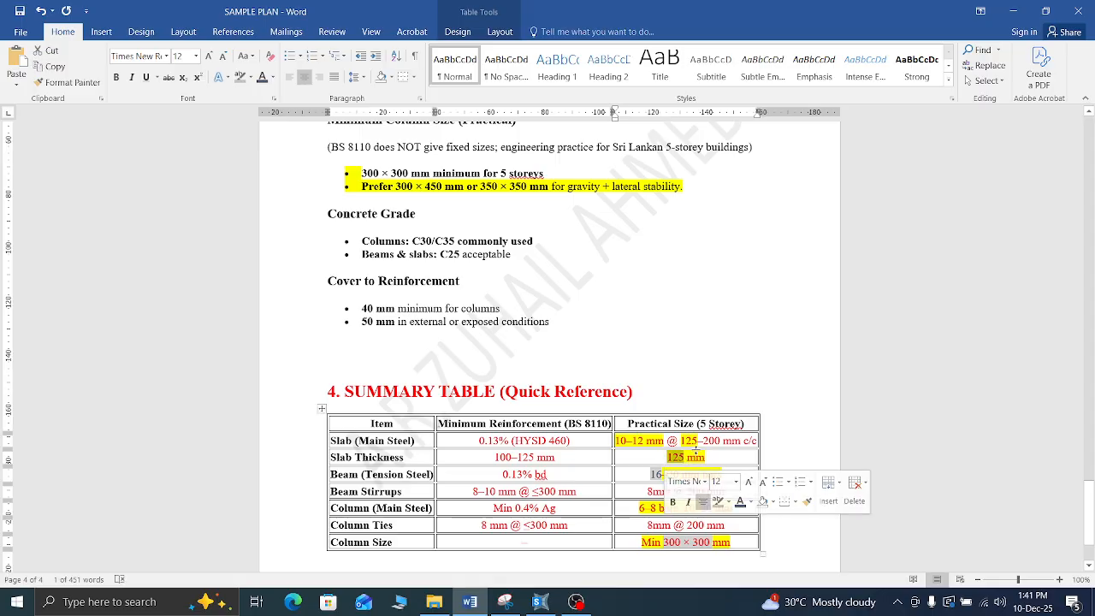
left_click(719, 506)
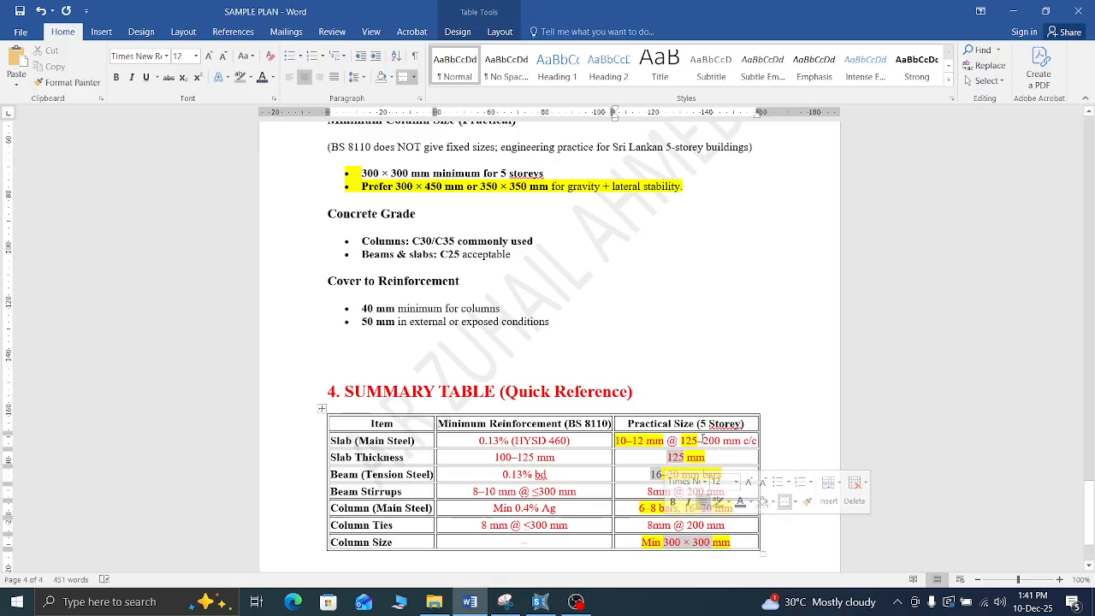
left_click_drag(698, 441, 680, 441)
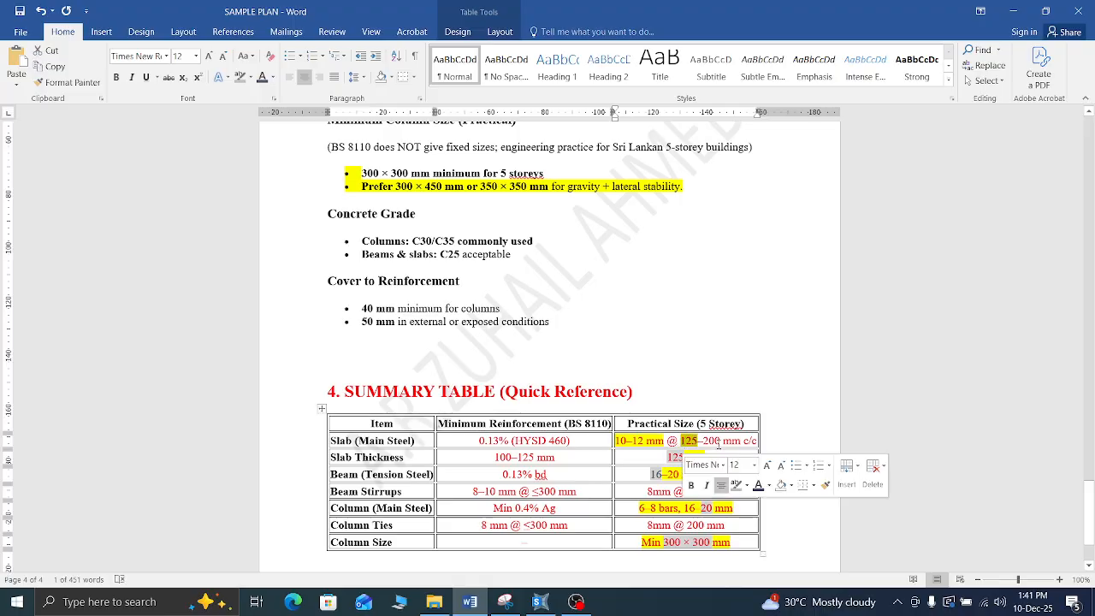
left_click(736, 485)
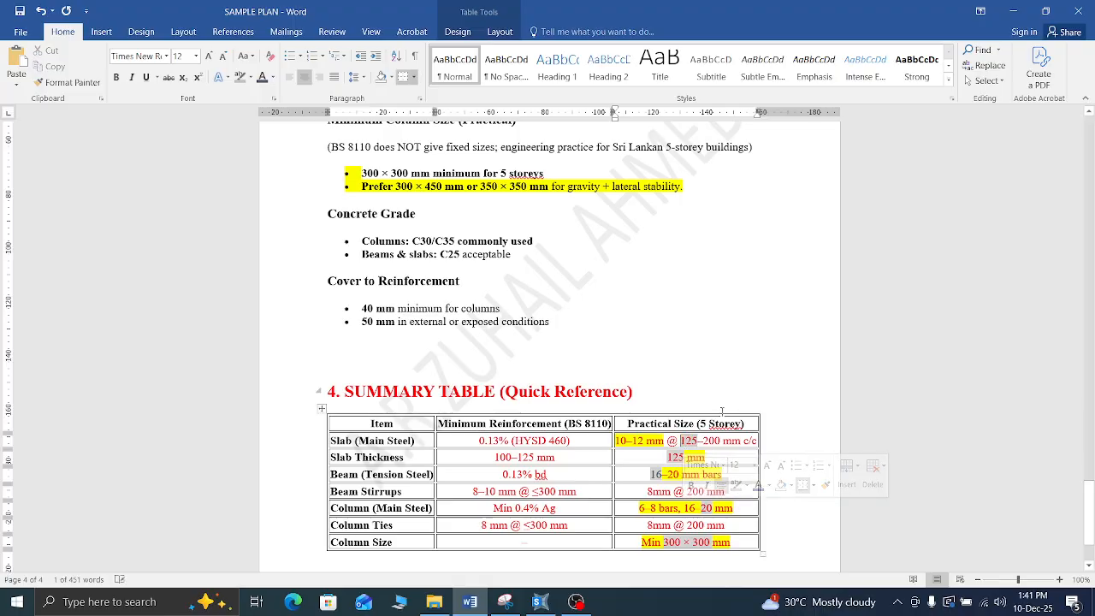
scroll(718, 409, "down", 3)
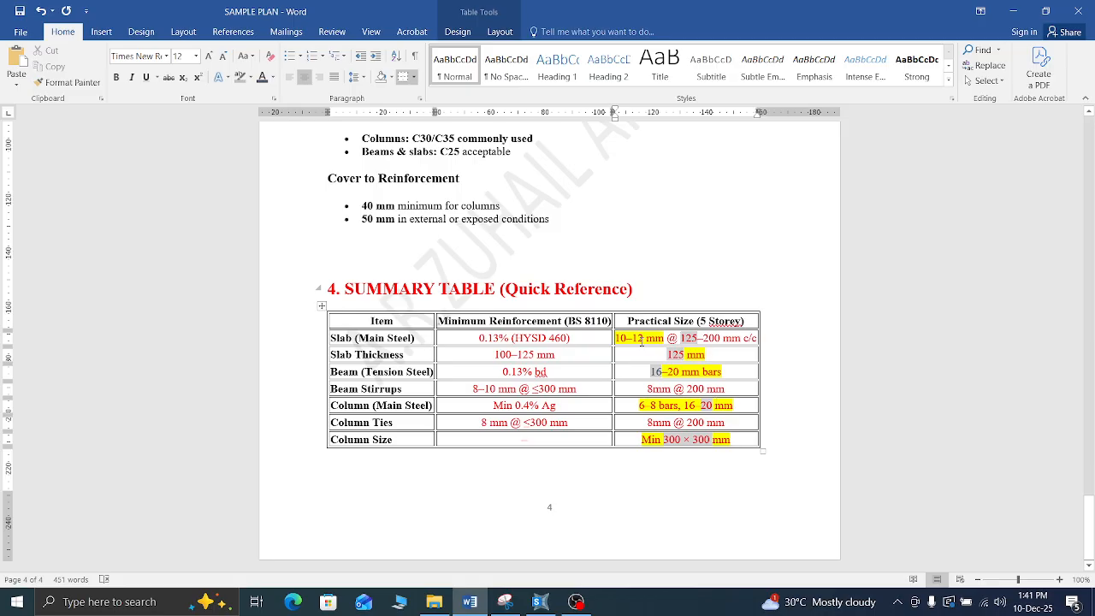
left_click_drag(642, 340, 632, 346)
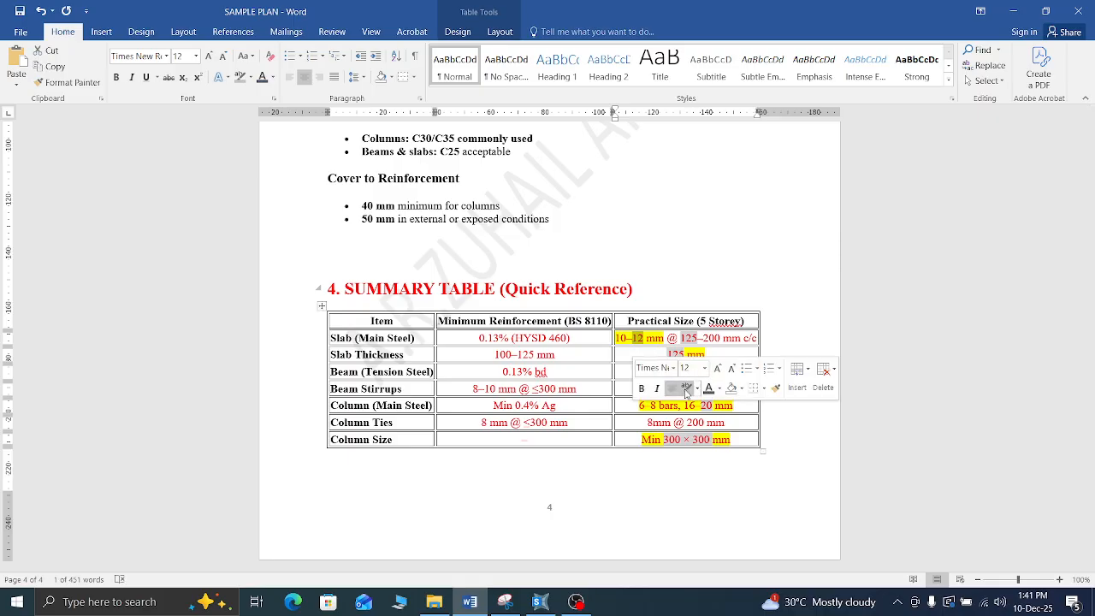
left_click(714, 376)
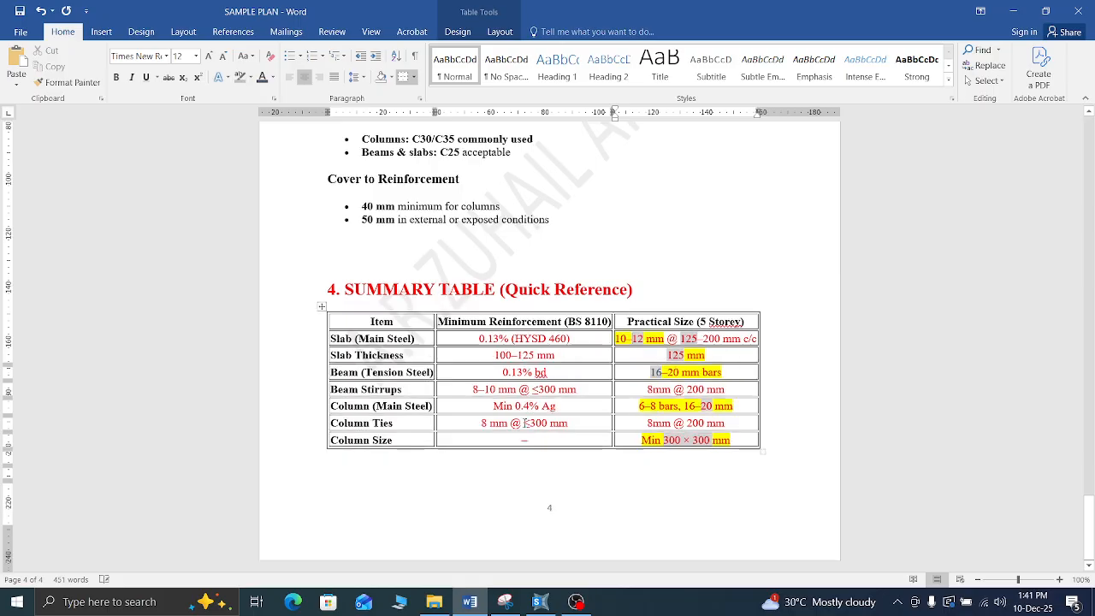
Step: Look up the 300 × 600 main beam size in the beam section and add the line "300x600mm beam size" below the summary table
scroll(604, 343, "up", 3)
scroll(589, 343, "up", 15)
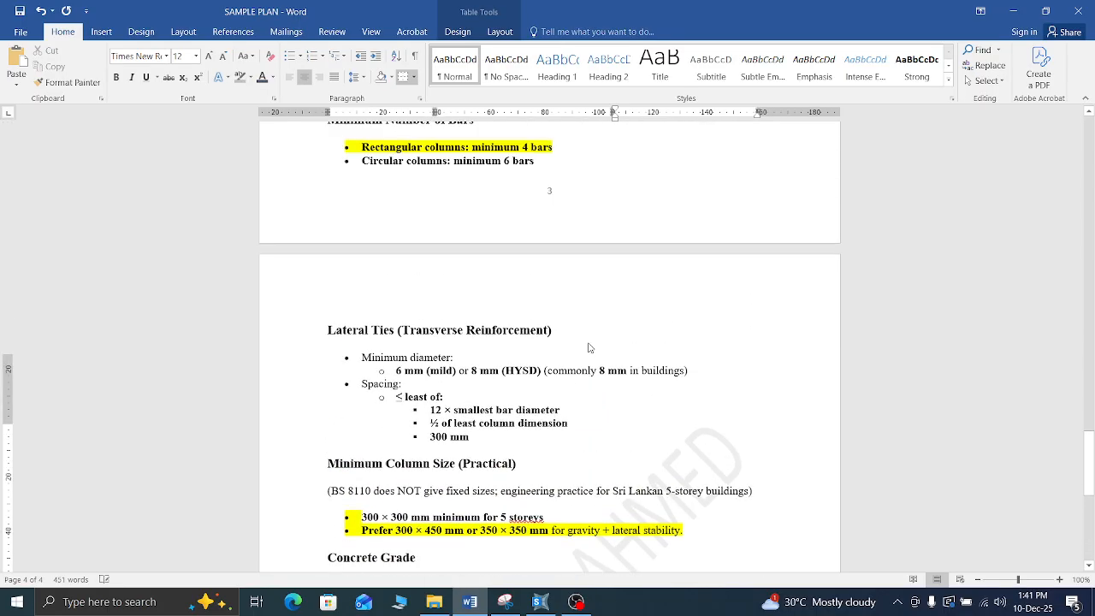
scroll(590, 343, "up", 10)
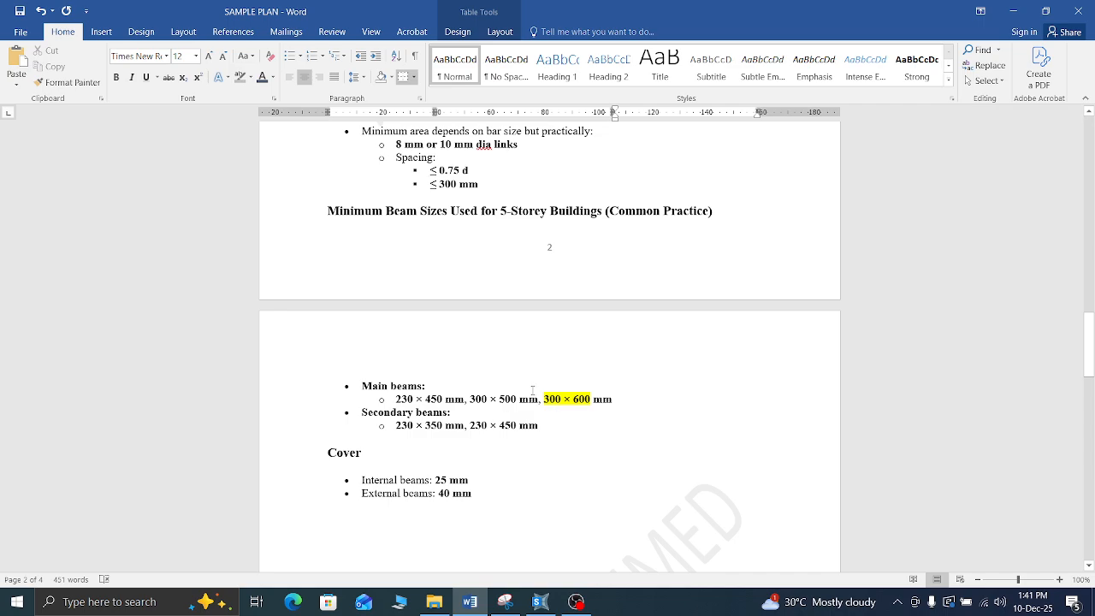
left_click_drag(543, 398, 590, 402)
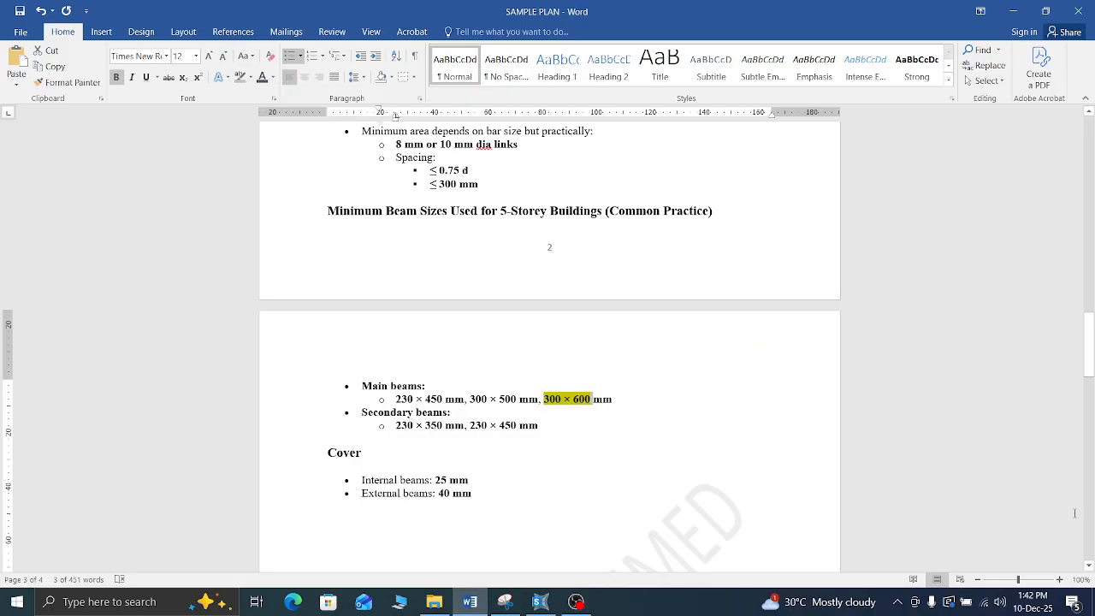
scroll(662, 459, "down", 10)
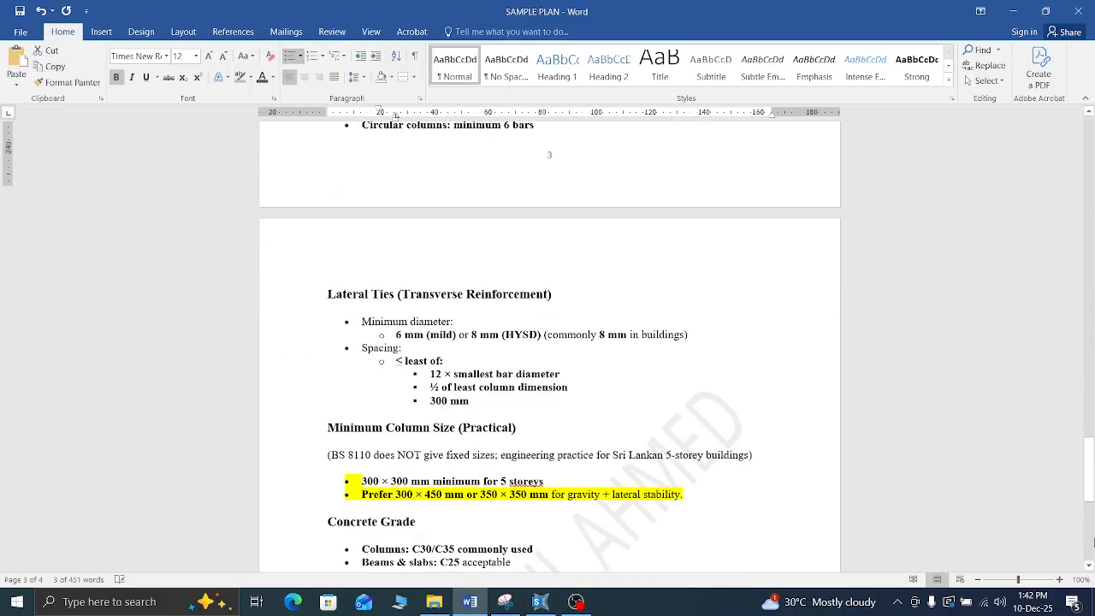
scroll(662, 460, "down", 8)
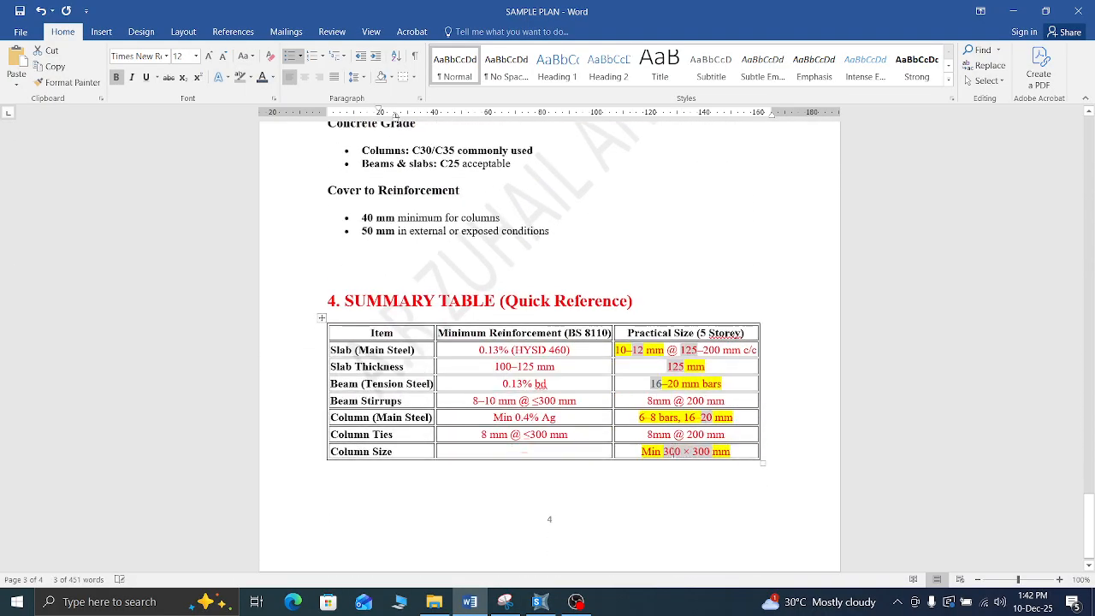
left_click(688, 464)
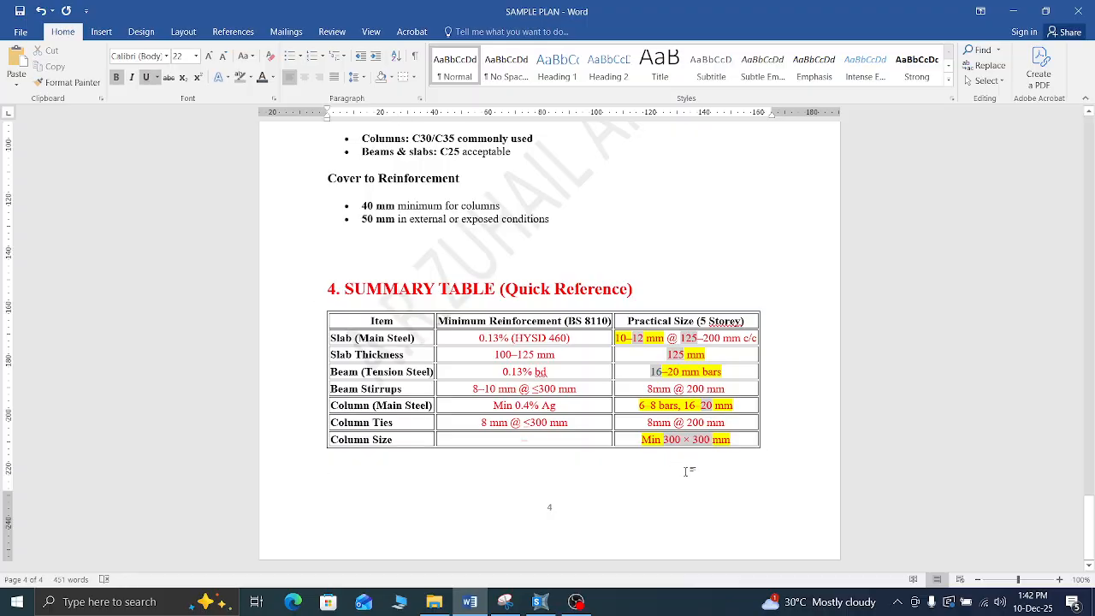
type("300")
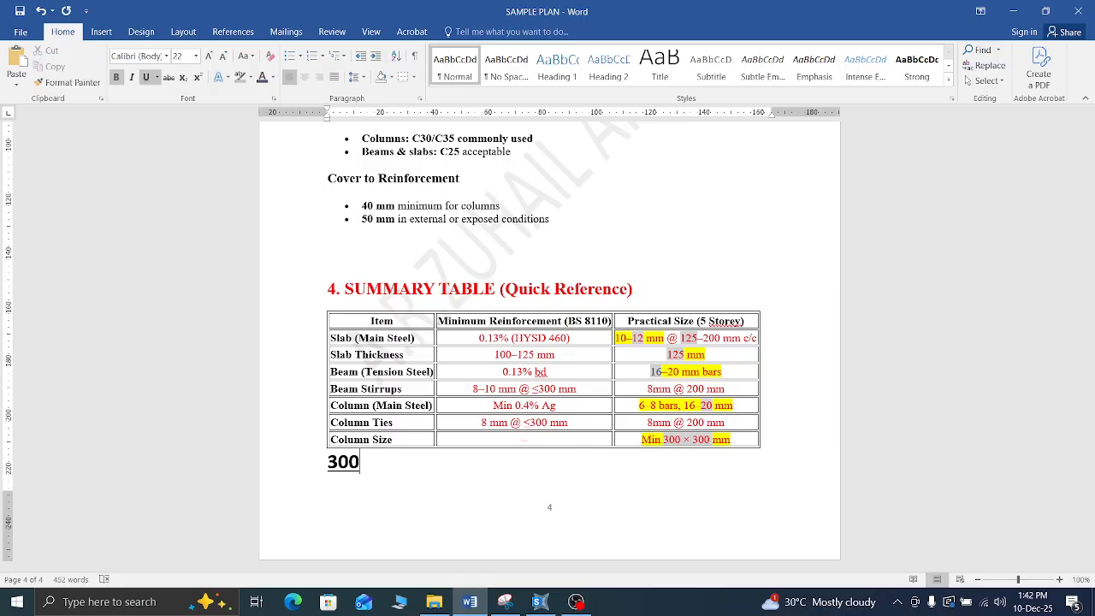
type("x600mm")
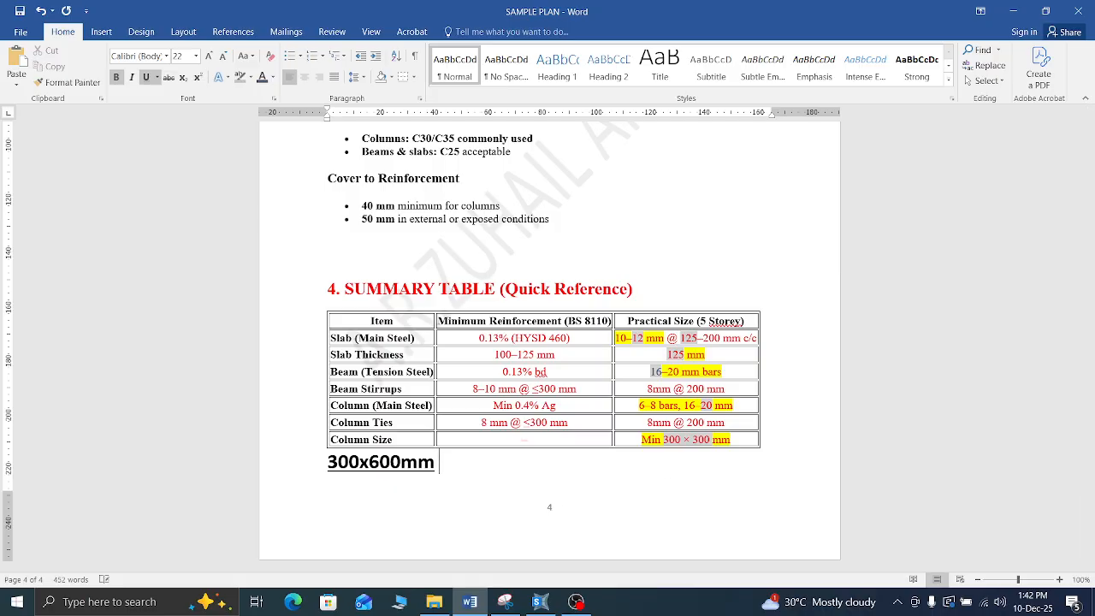
type(" beam size")
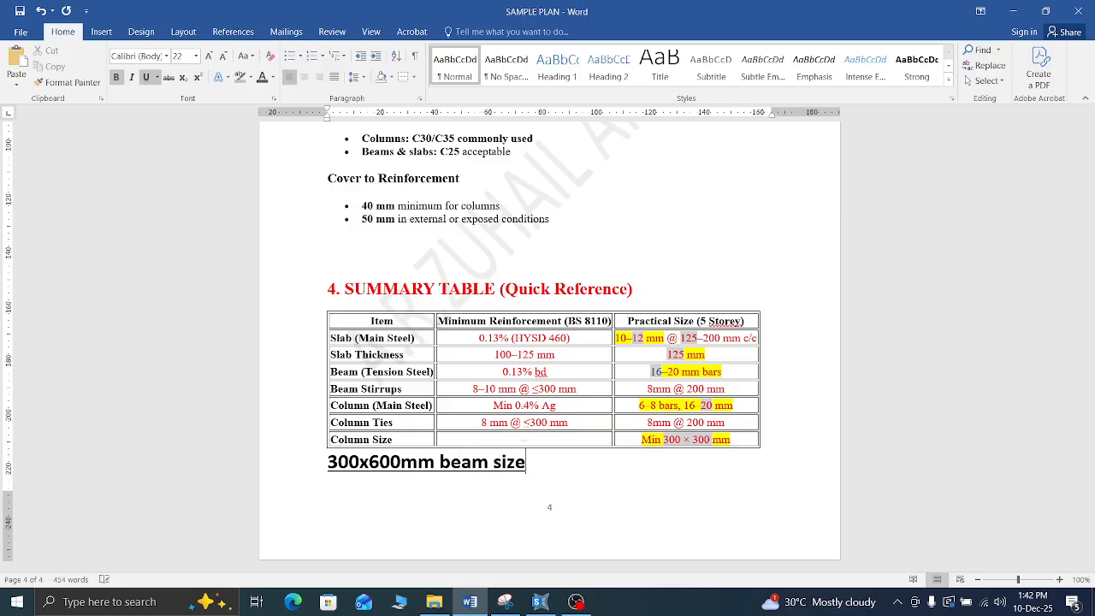
Step: Reduce the font size of the "300x600mm beam size" line to 14
left_click_drag(551, 464, 398, 473)
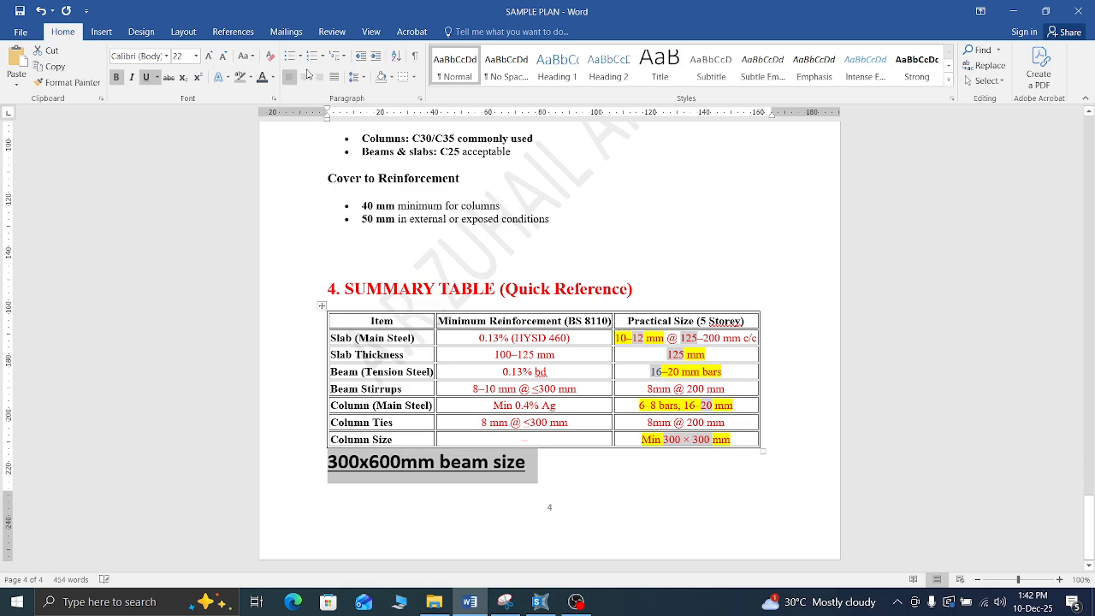
left_click(223, 56)
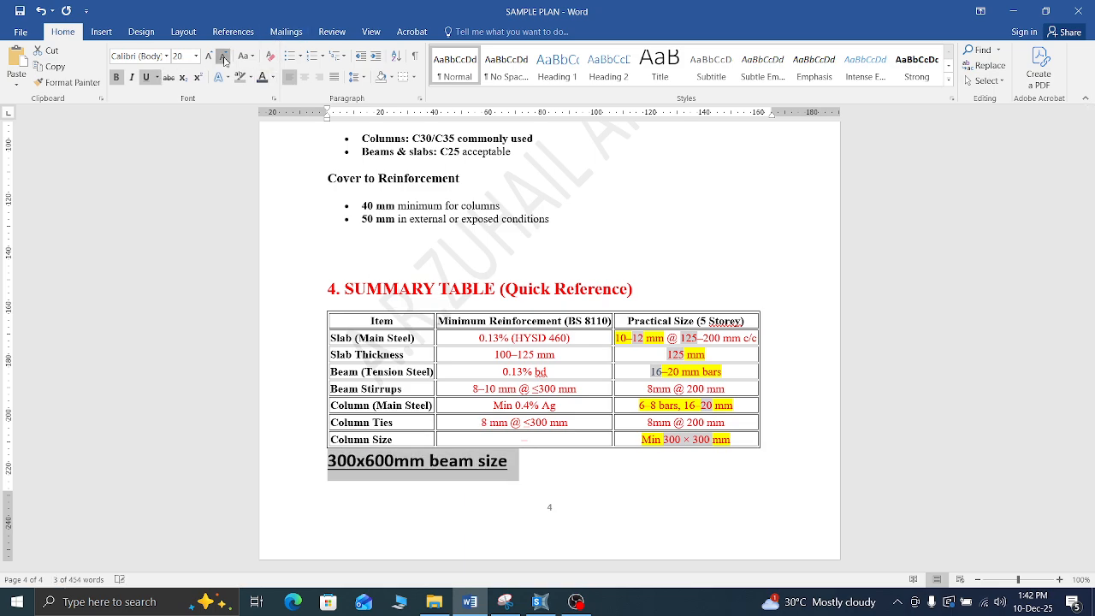
left_click(222, 56)
left_click(222, 56)
left_click(222, 56)
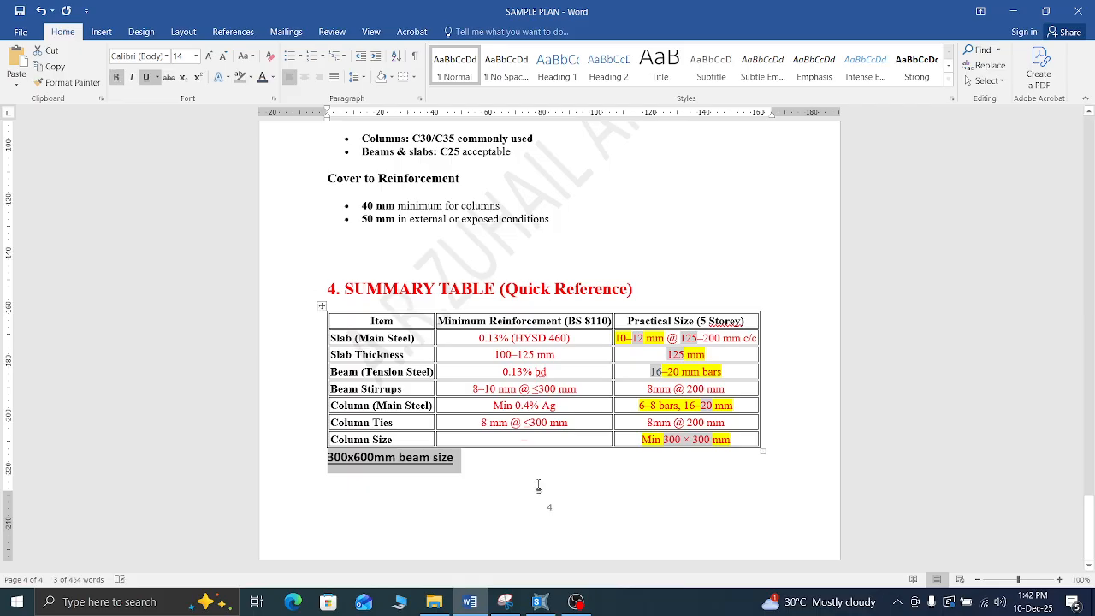
left_click(539, 486)
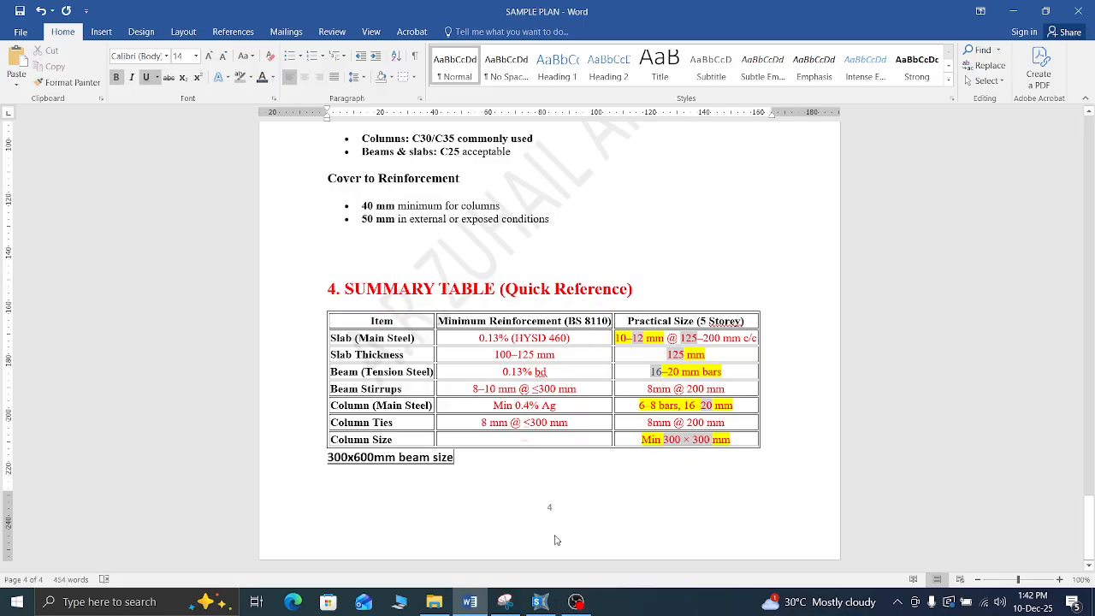
Step: Switch to the SAP2000 window
left_click(540, 601)
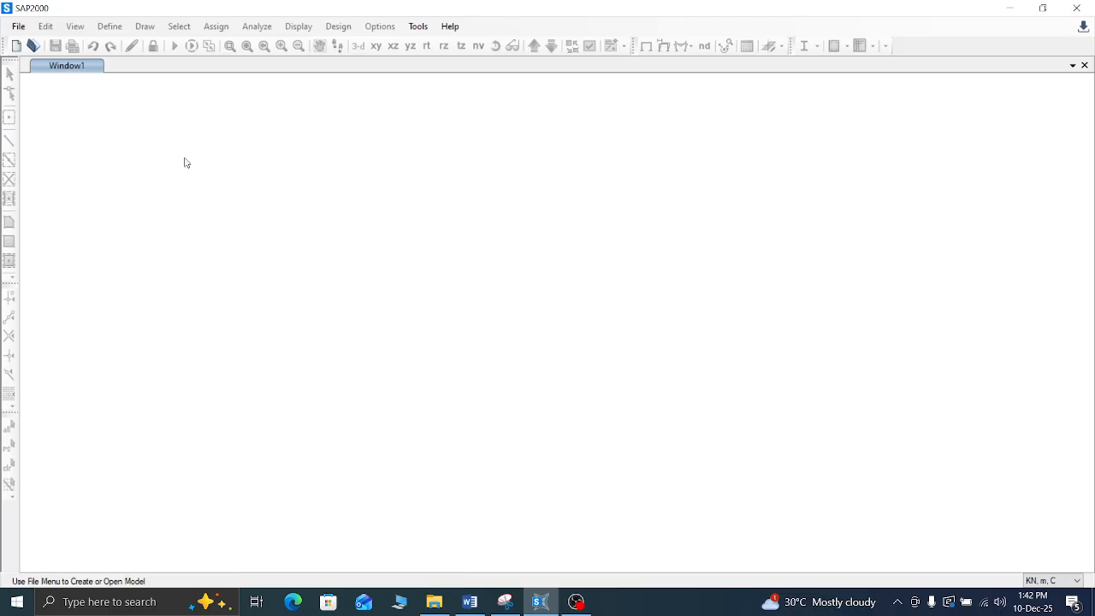
Step: Start a new model with KN, m, C units and Europe default materials, using the 3D Frames template
left_click(18, 27)
left_click(17, 45)
left_click(18, 27)
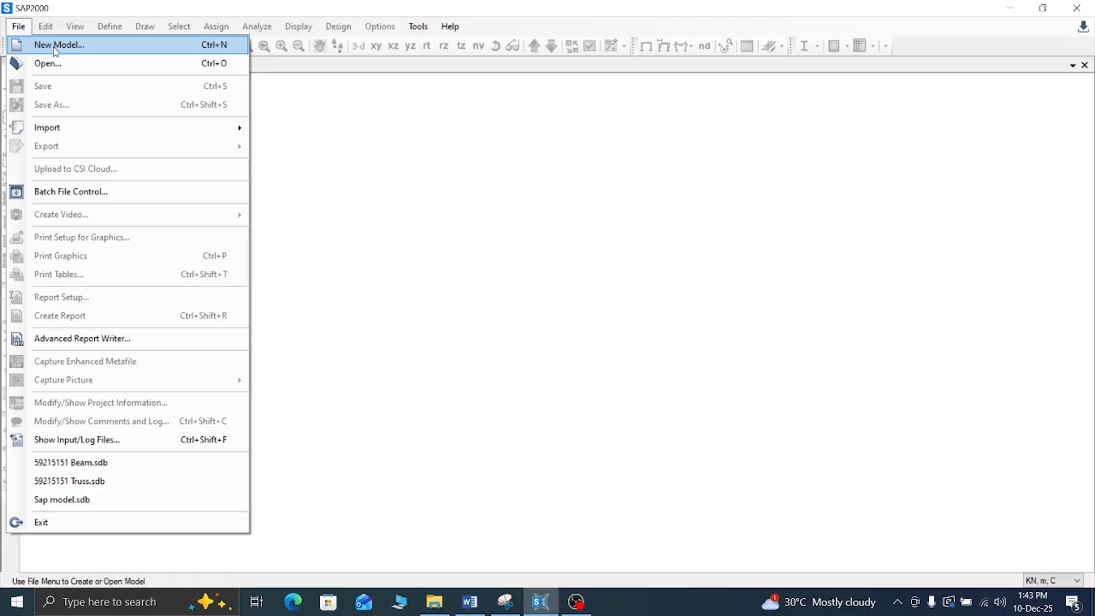
left_click(54, 45)
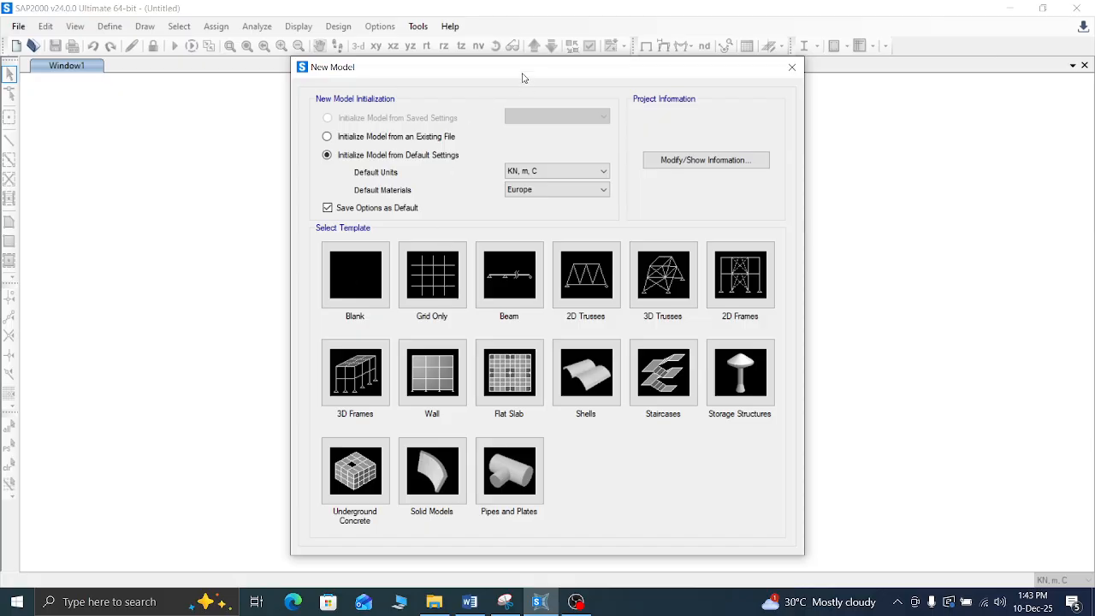
left_click_drag(524, 76, 511, 74)
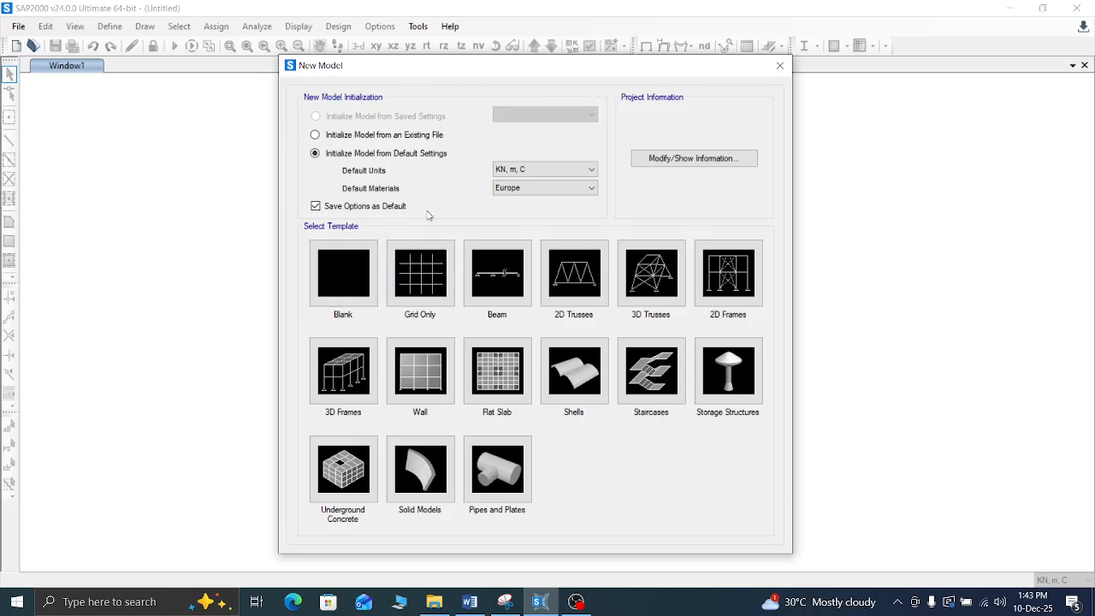
left_click(586, 170)
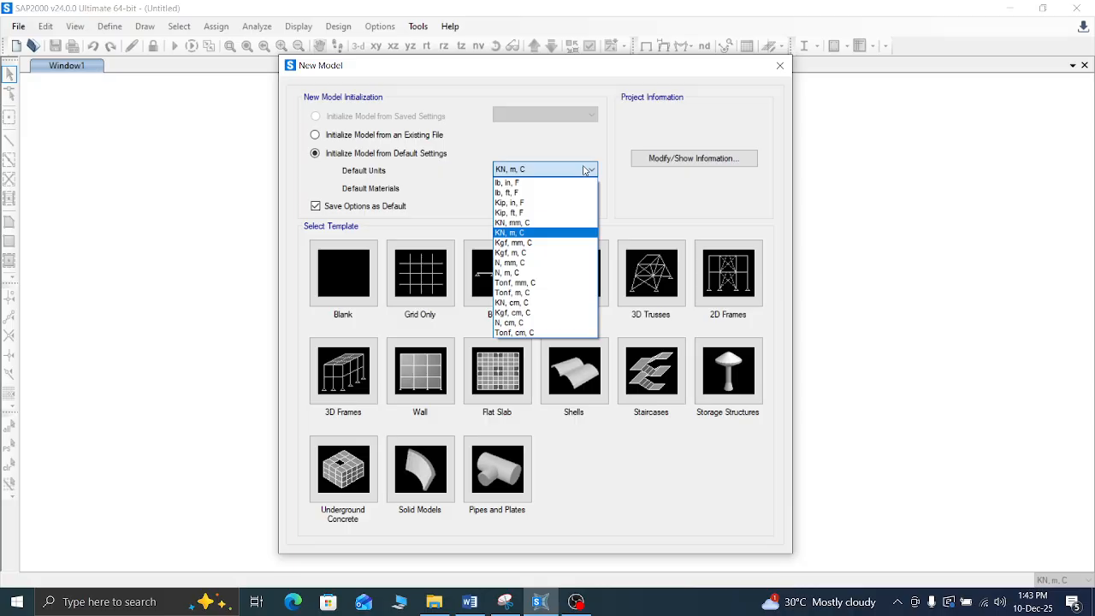
left_click(528, 235)
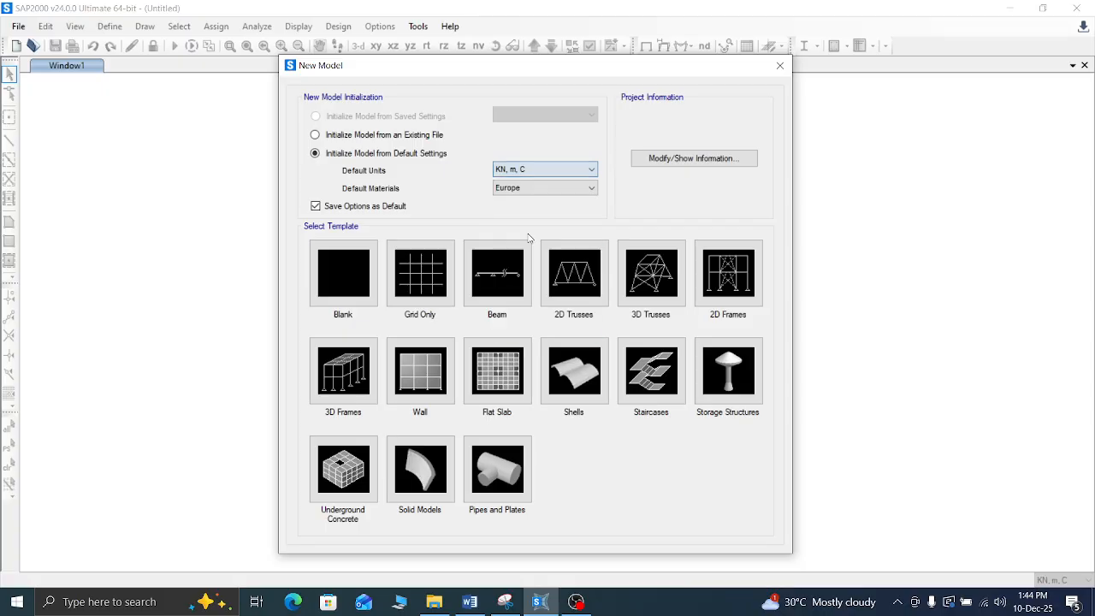
left_click(590, 170)
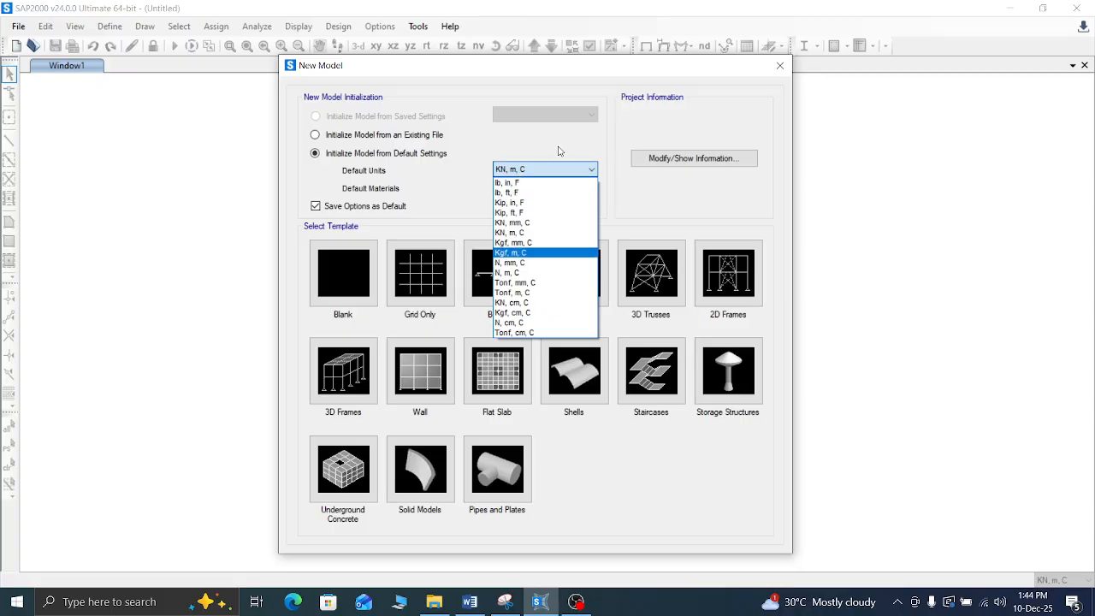
left_click(663, 206)
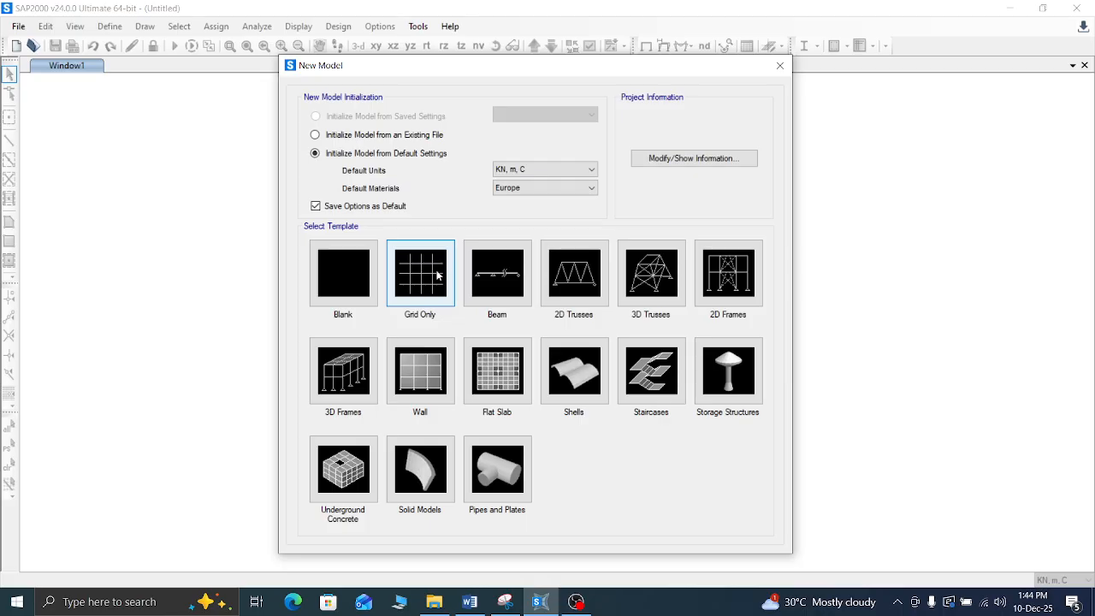
left_click(334, 379)
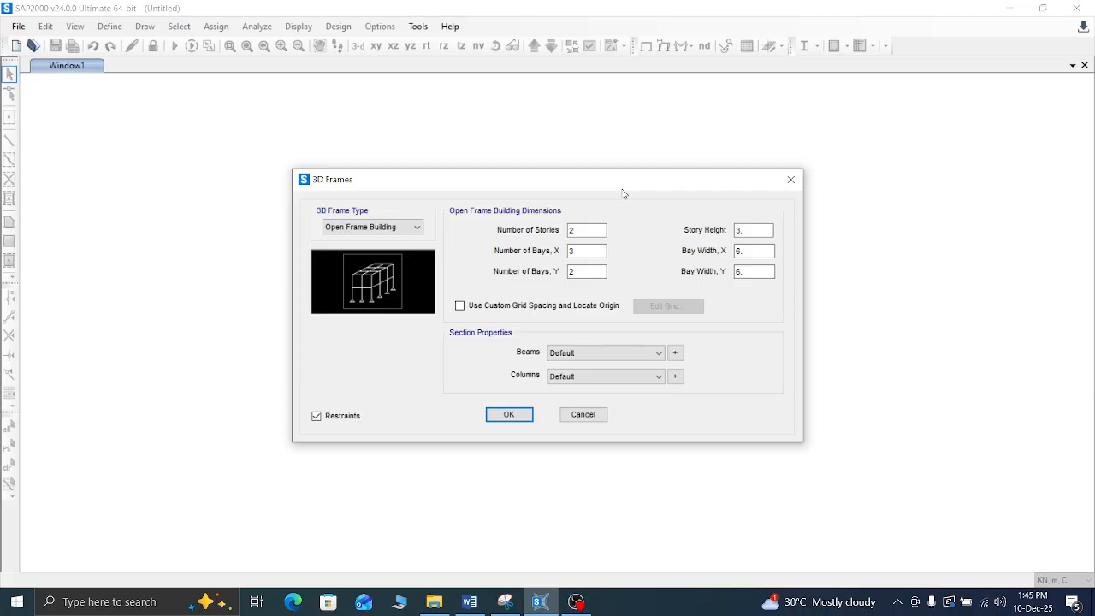
left_click_drag(618, 191, 673, 159)
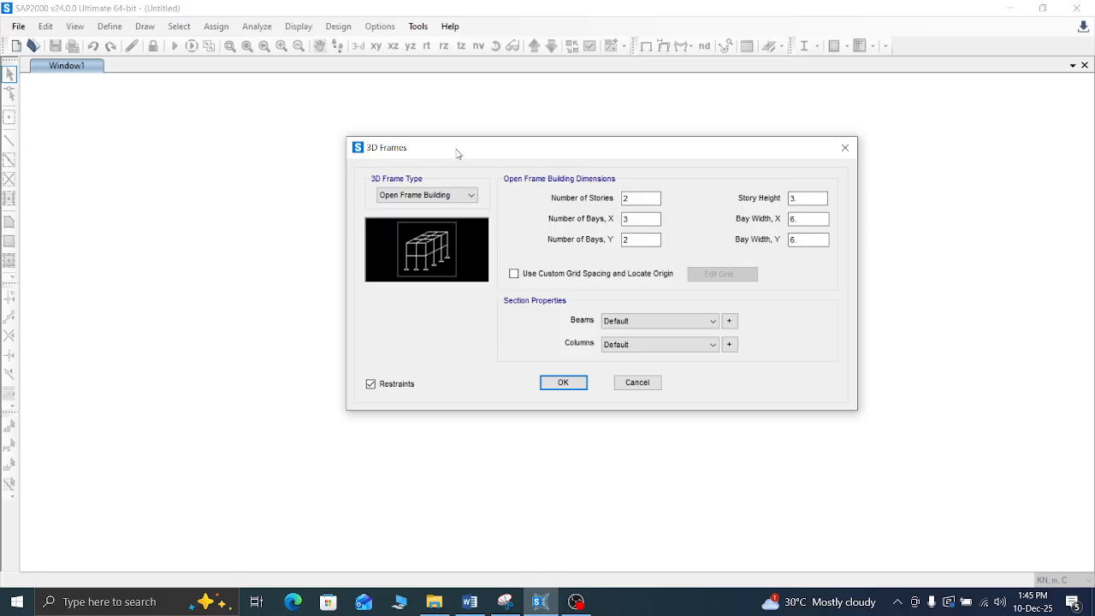
left_click_drag(451, 154, 391, 135)
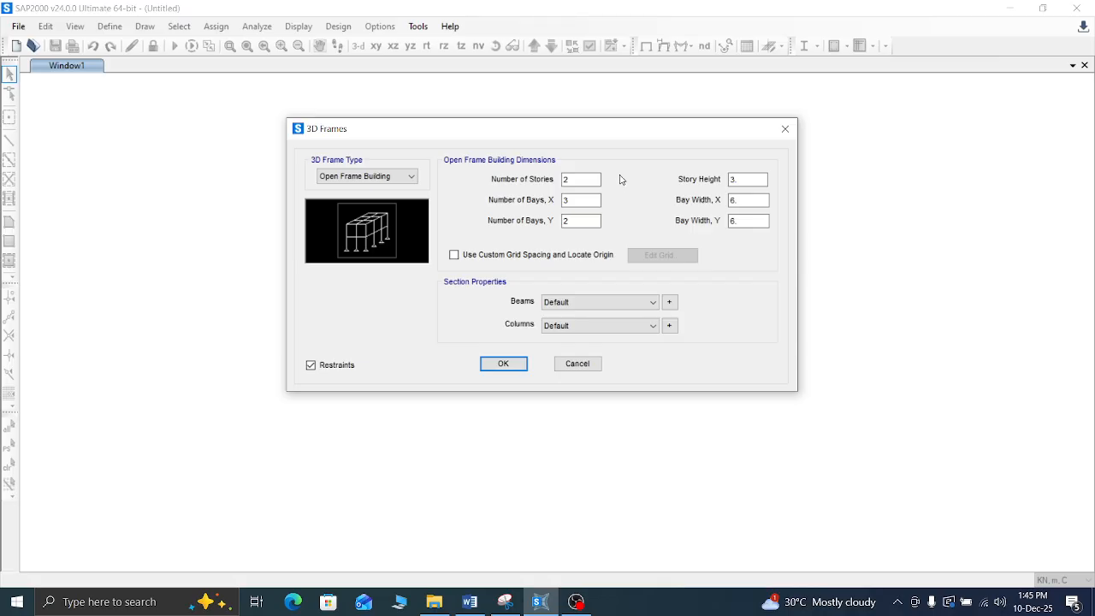
Step: Set the open frame building to 5 stories with a story height of 3.6 m
left_click(580, 181)
left_click(568, 179)
type("5")
left_click(735, 181)
type("3")
Step: Consult the building plan in the Word document and set the number of bays to 3 in both X and Y
left_click(470, 602)
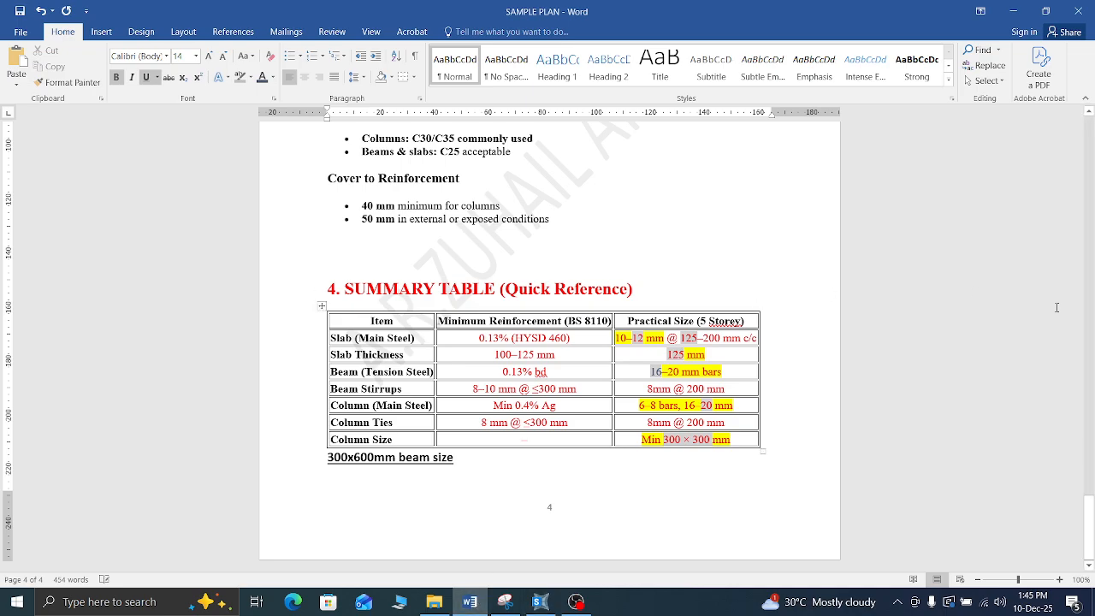
left_click_drag(1088, 546, 1090, 187)
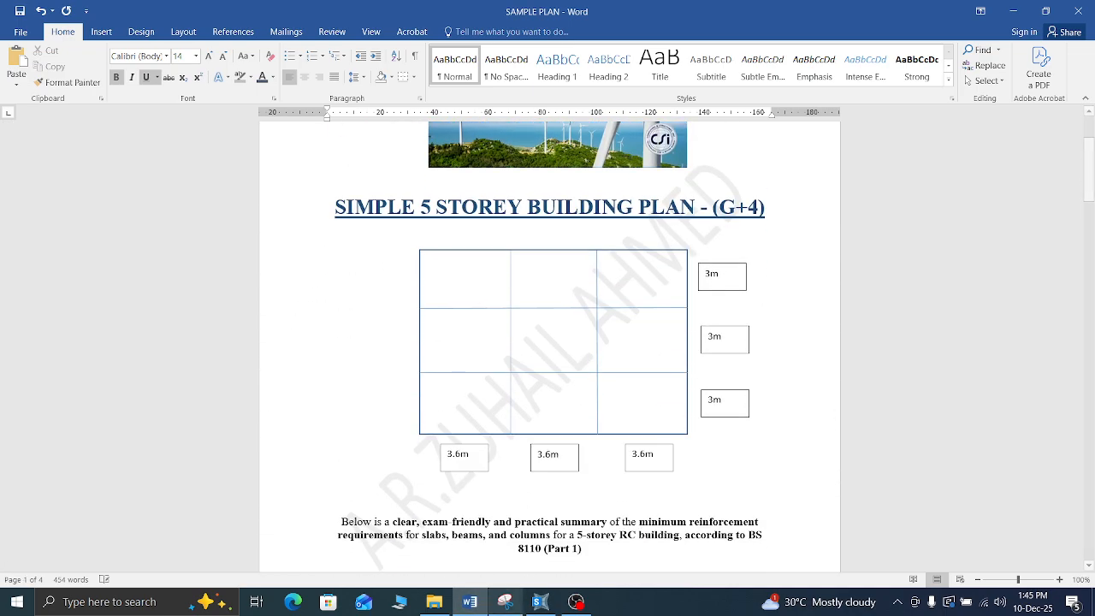
left_click(540, 603)
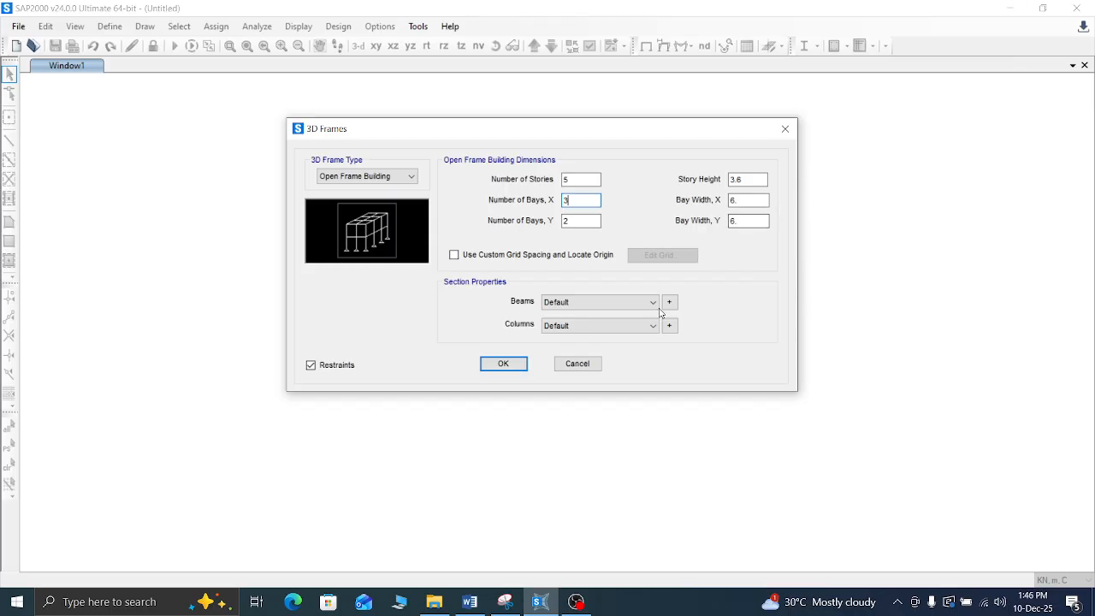
left_click(470, 601)
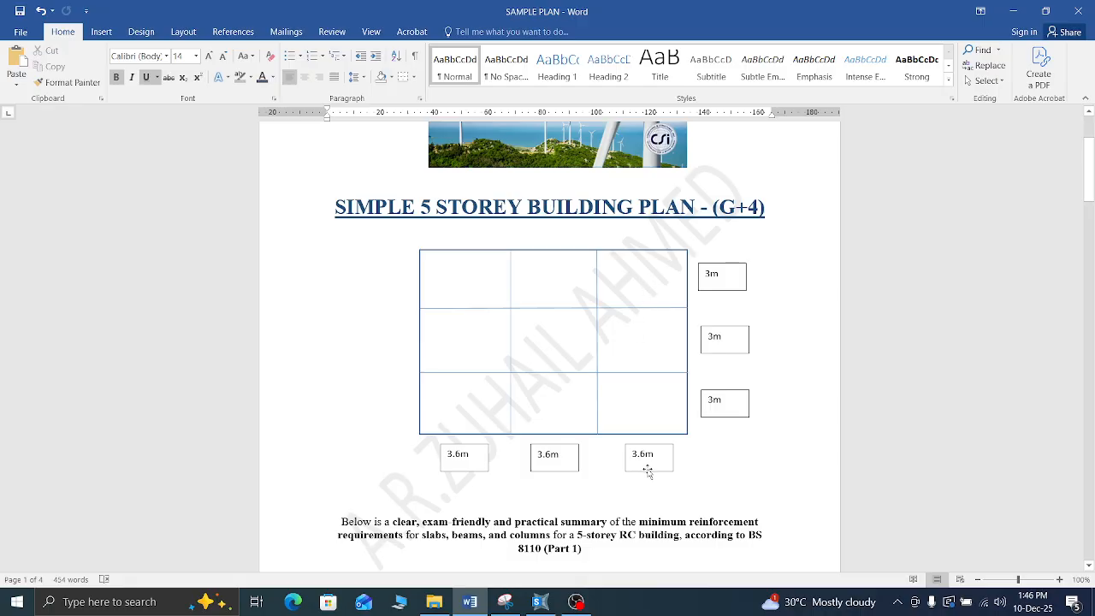
left_click(538, 605)
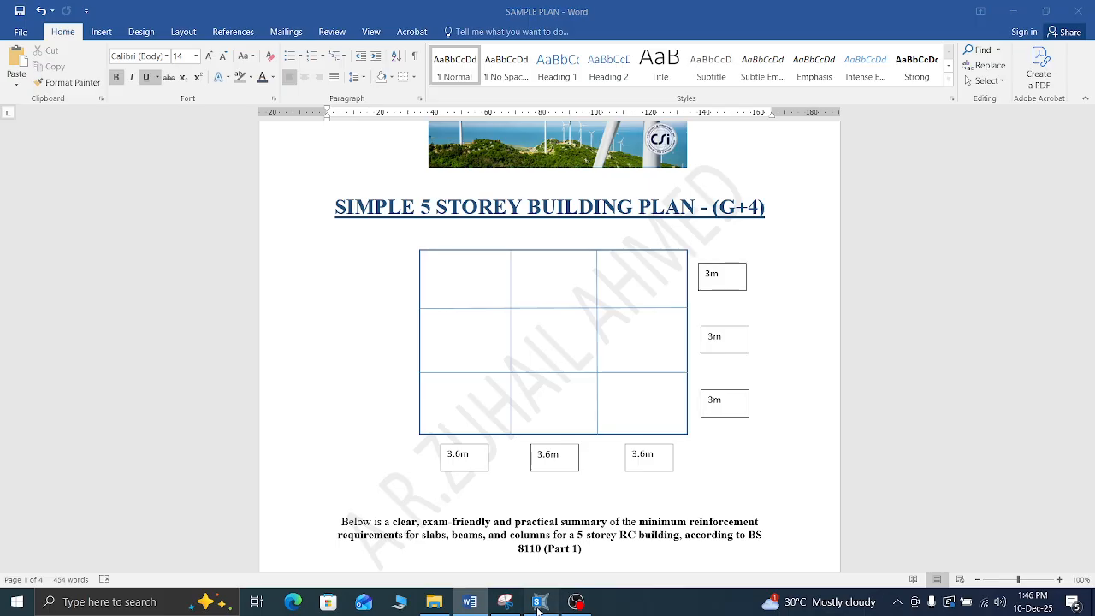
double_click(581, 221)
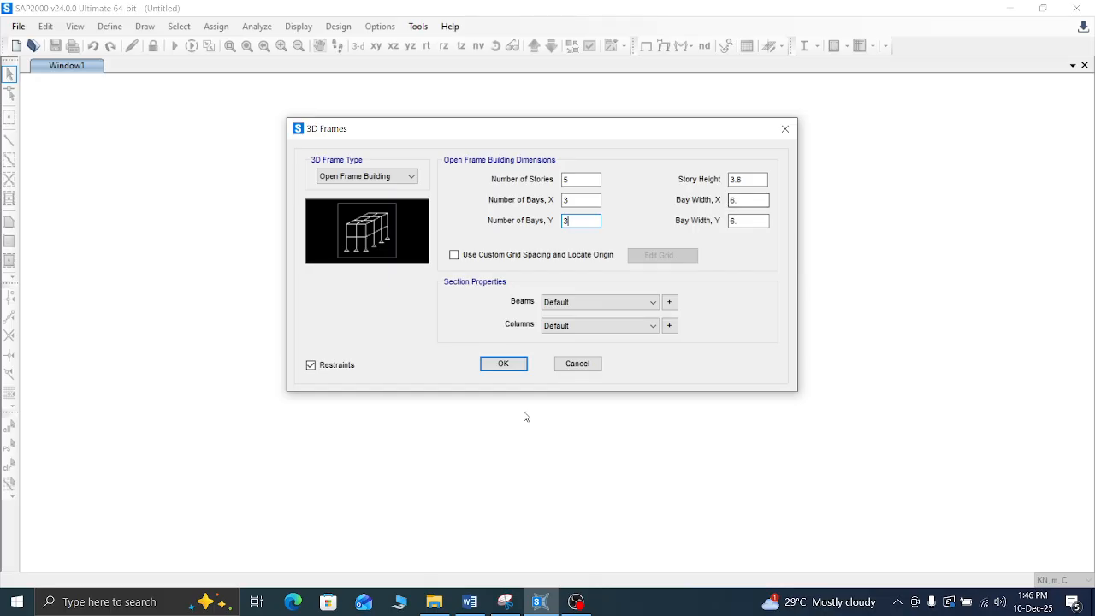
Step: Check the plan's bay dimensions in Word and set the bay widths to 3.6 m in X and 3 m in Y
left_click(475, 602)
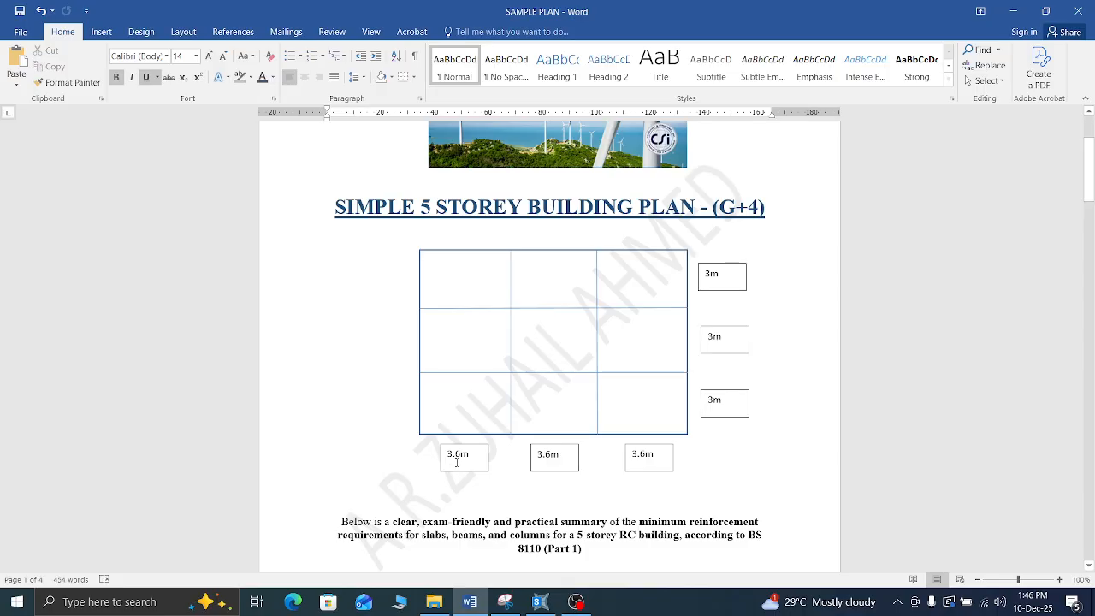
left_click(541, 600)
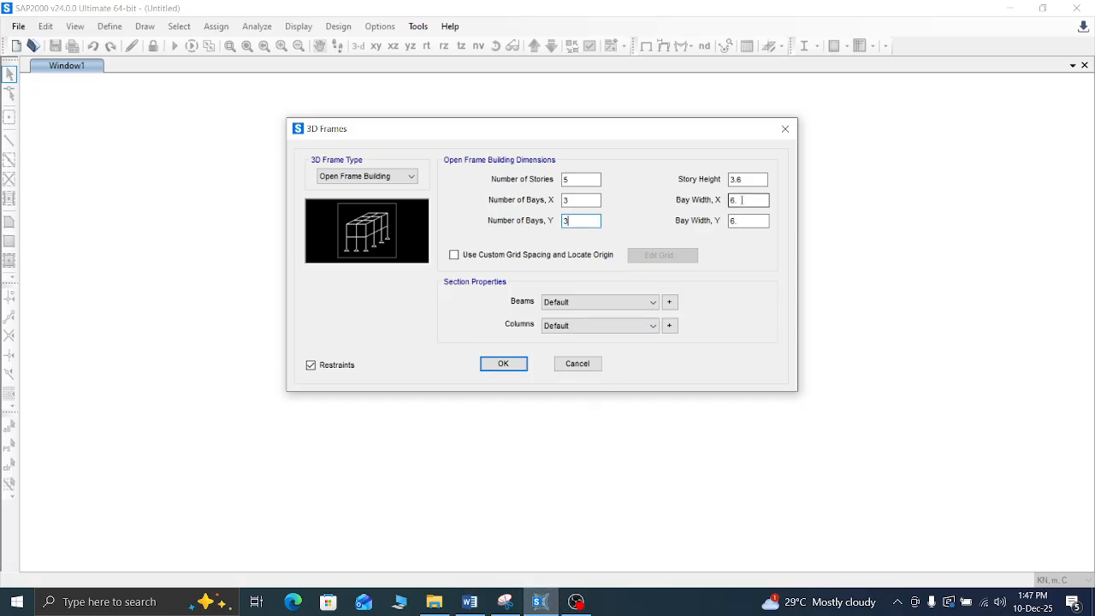
double_click(743, 200)
type("3.6")
left_click(480, 607)
left_click(480, 607)
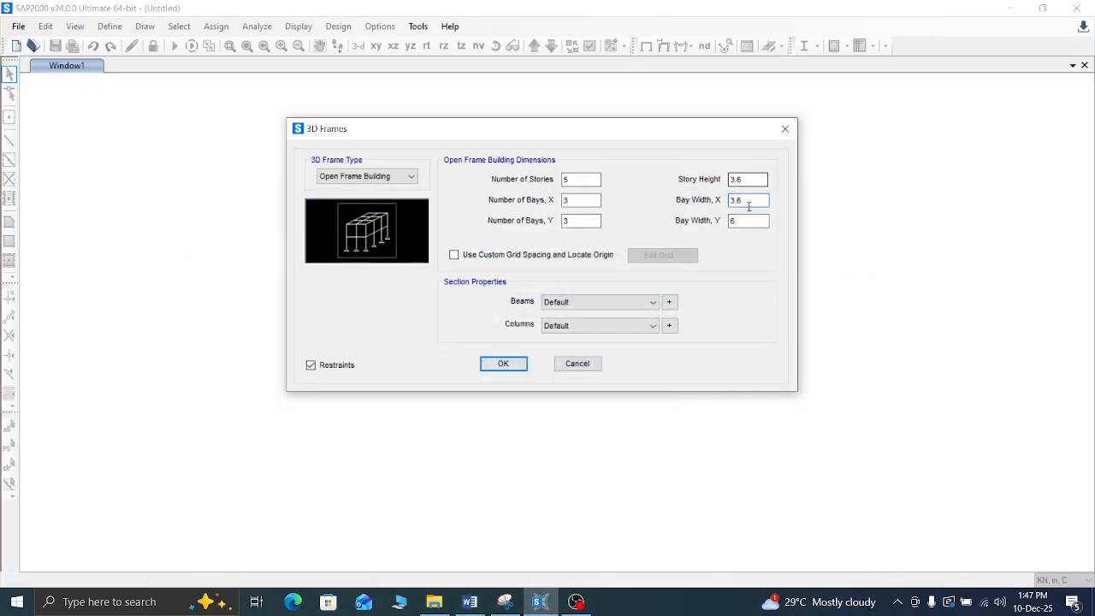
left_click_drag(744, 220, 710, 230)
type("3")
Step: Enable custom grid spacing and origin location, review the grid data displayed as spacing, and leave the grid definition without saving changes
left_click(455, 261)
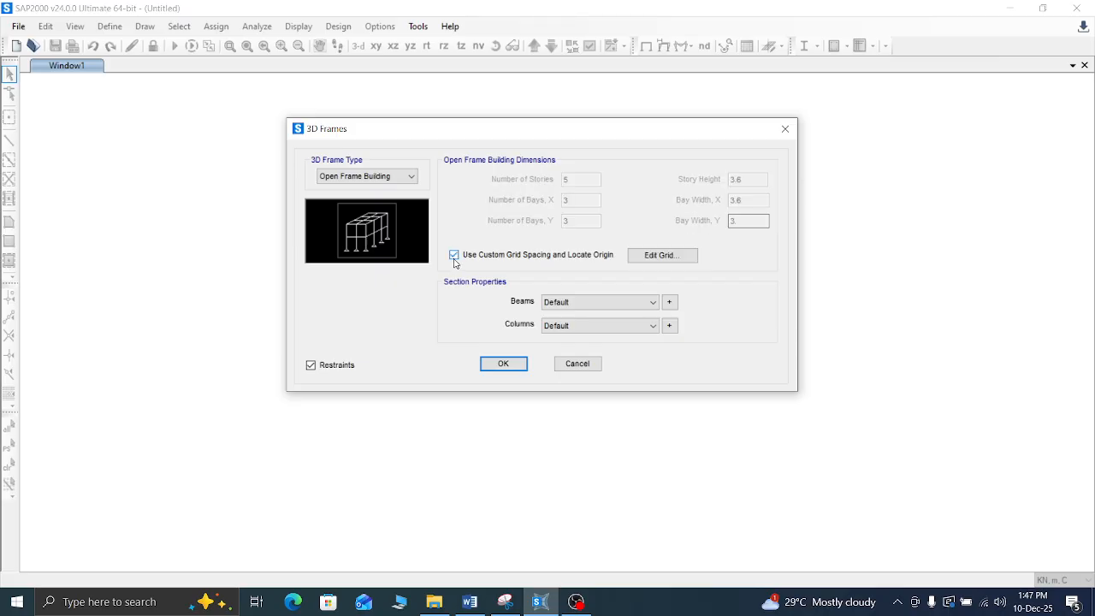
left_click(654, 258)
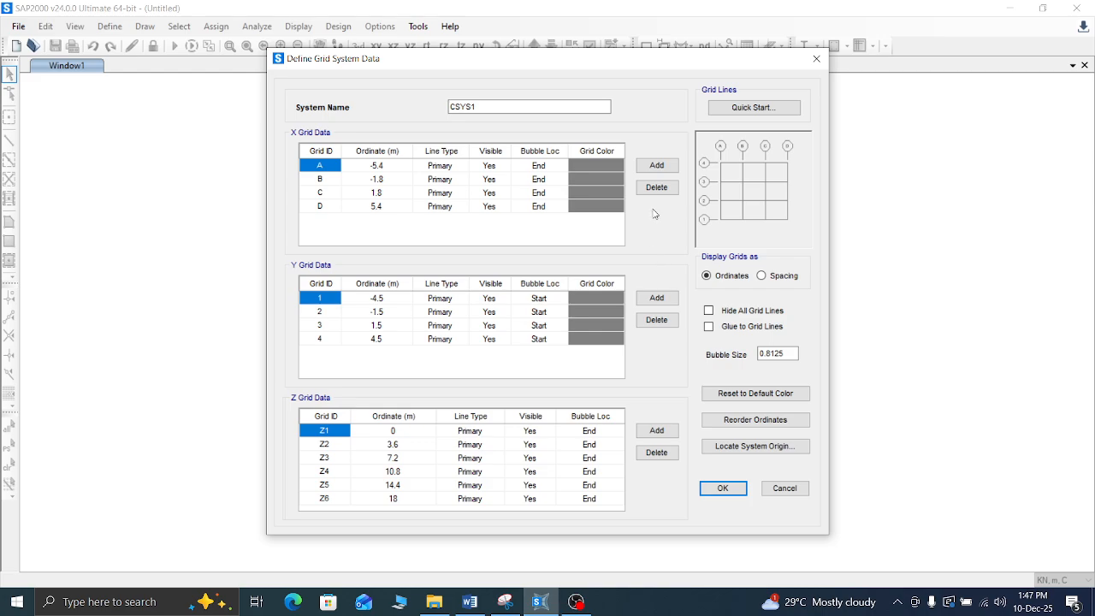
left_click_drag(622, 62, 806, 58)
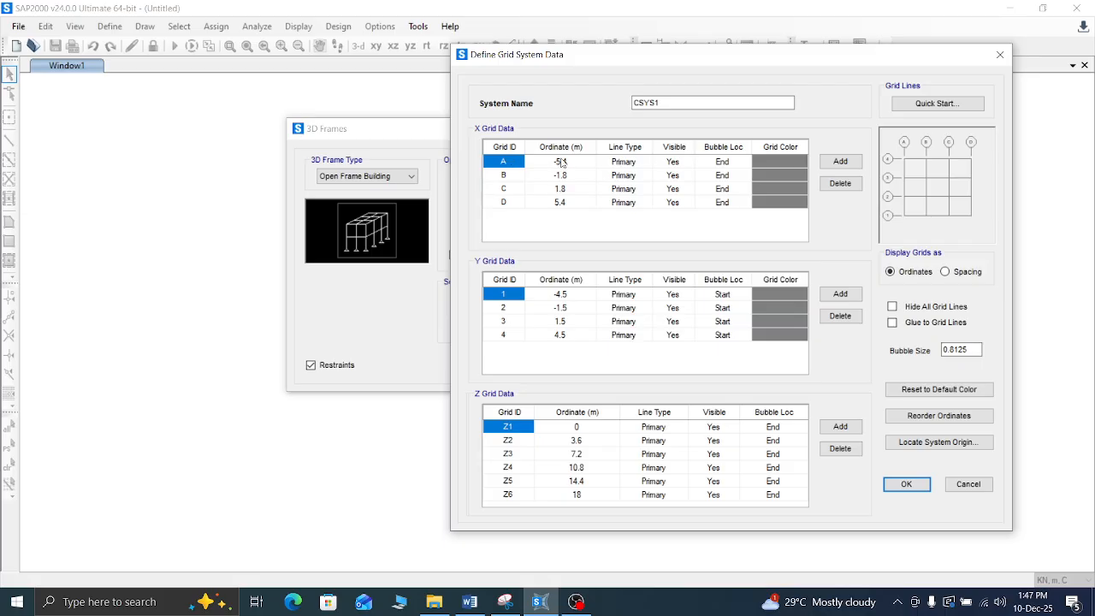
left_click(945, 272)
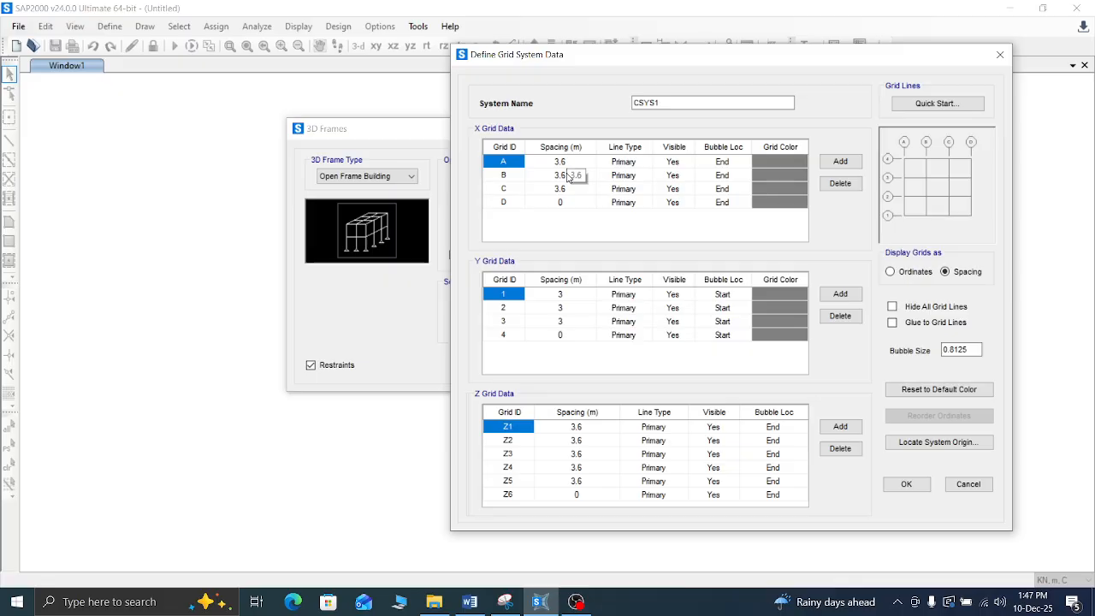
left_click(571, 163)
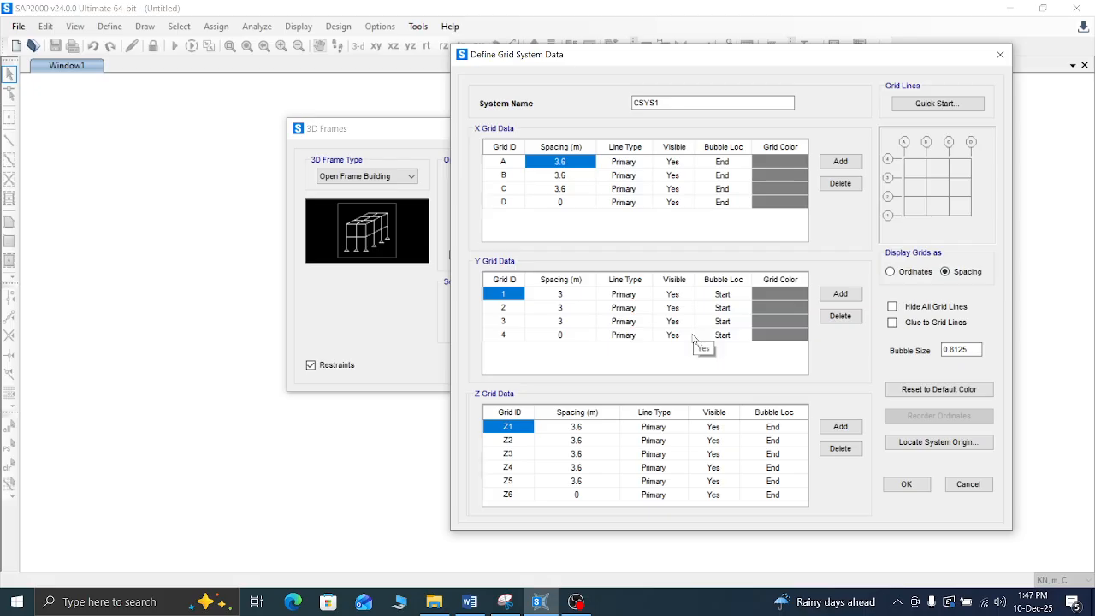
left_click(968, 484)
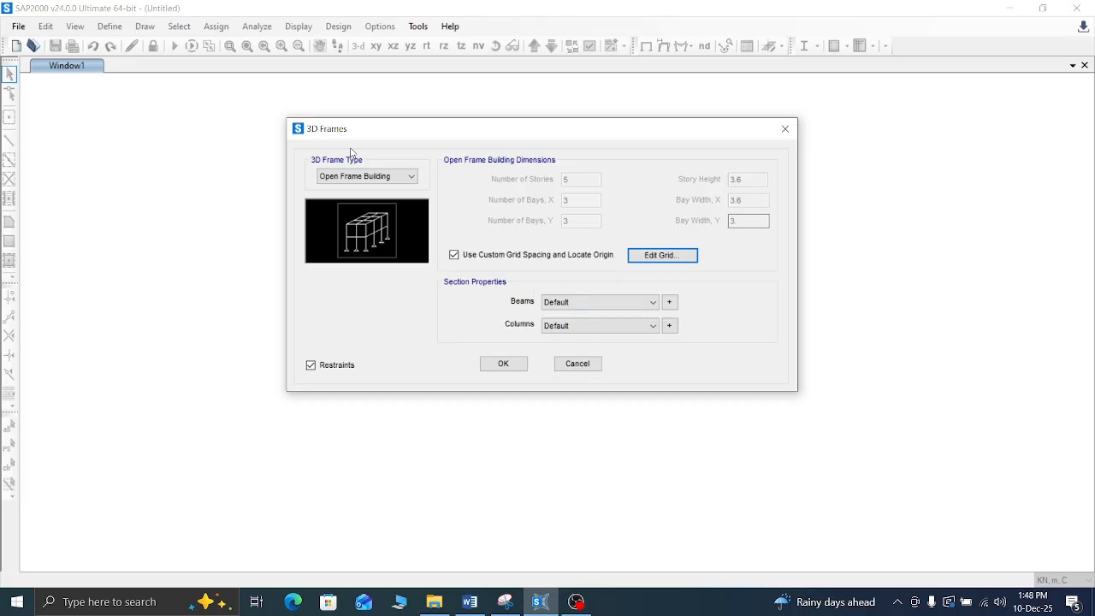
left_click(652, 301)
left_click(654, 303)
left_click(650, 325)
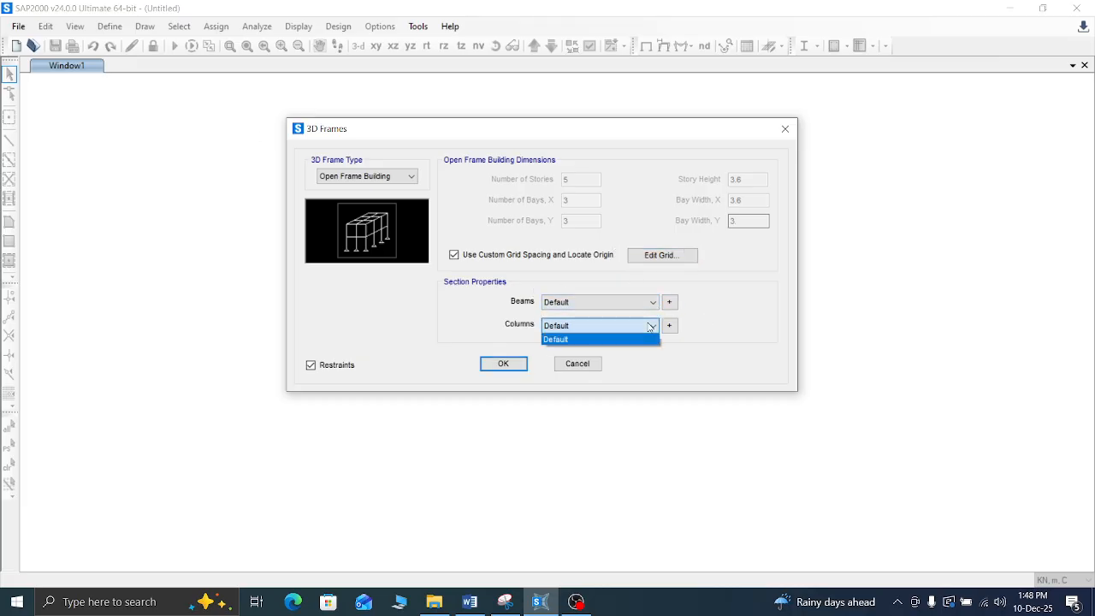
left_click(650, 324)
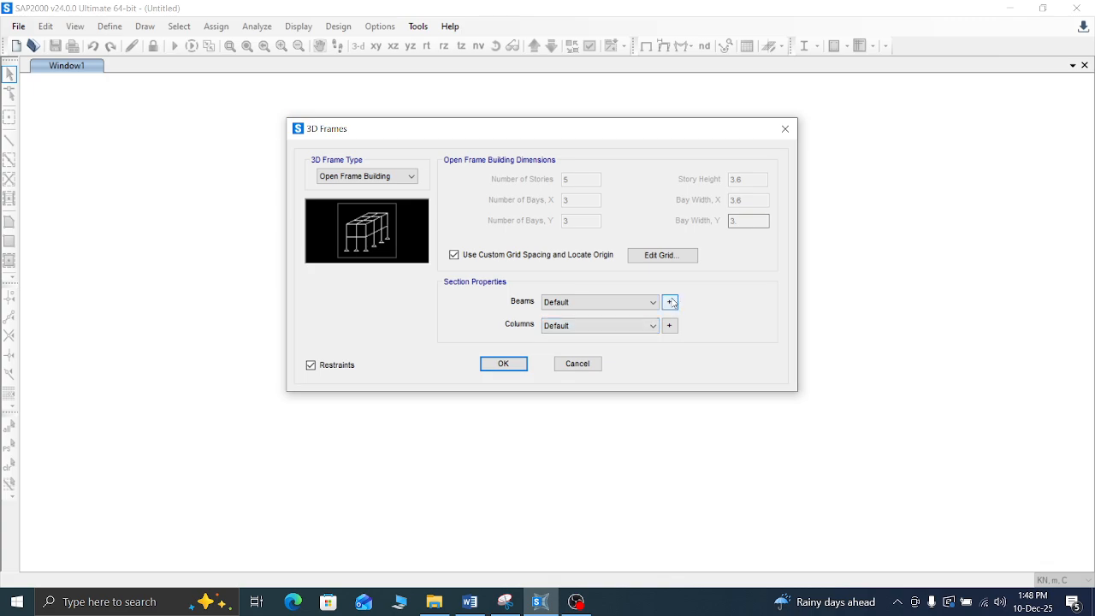
left_click(670, 302)
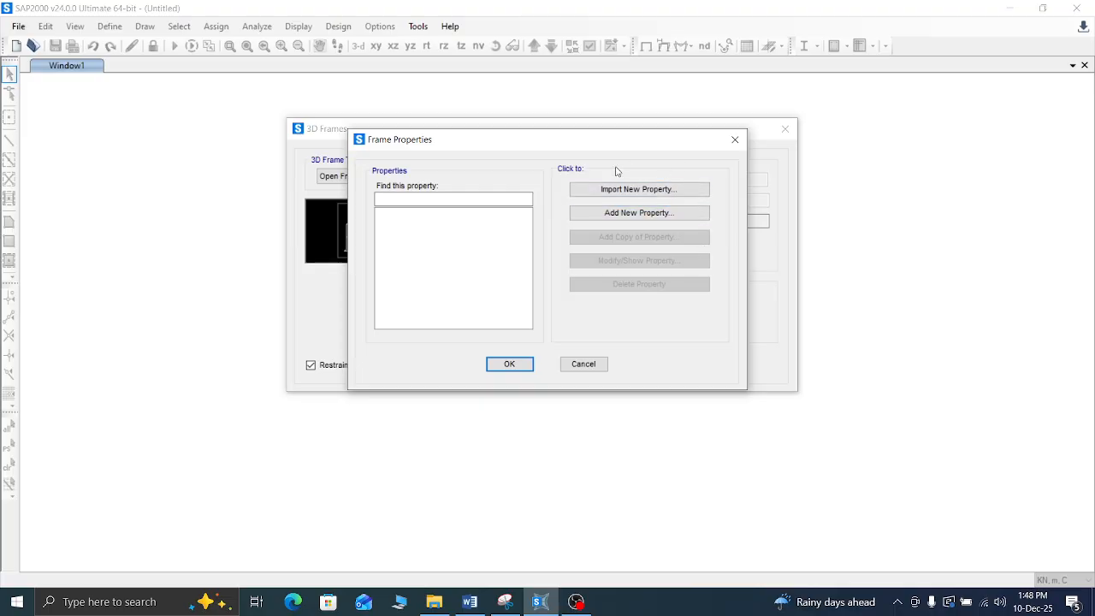
left_click_drag(633, 149, 930, 149)
left_click(923, 211)
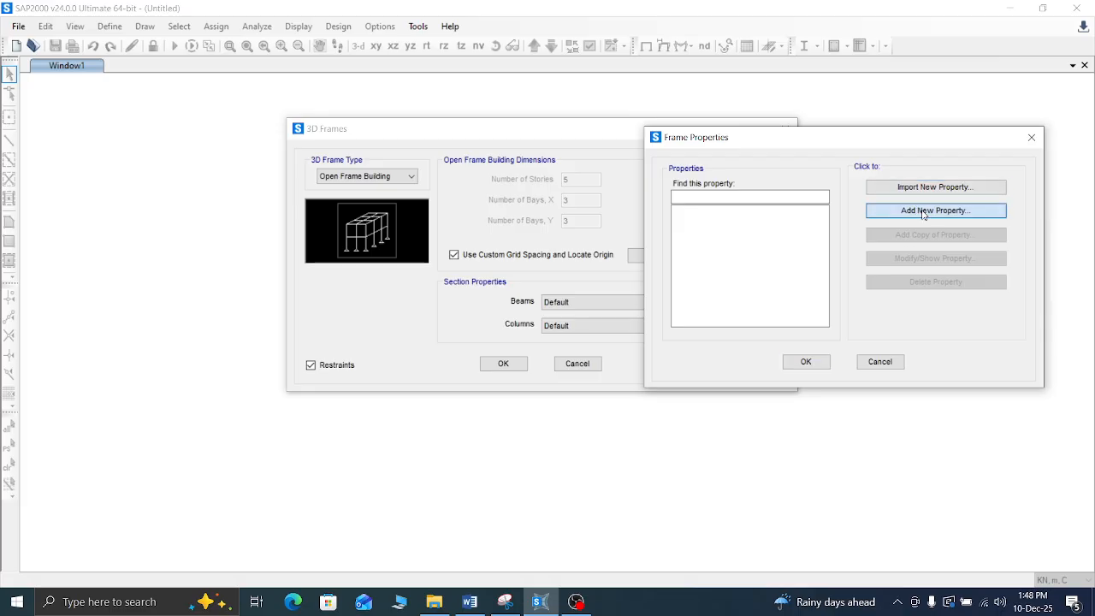
left_click_drag(602, 111, 954, 114)
left_click(964, 169)
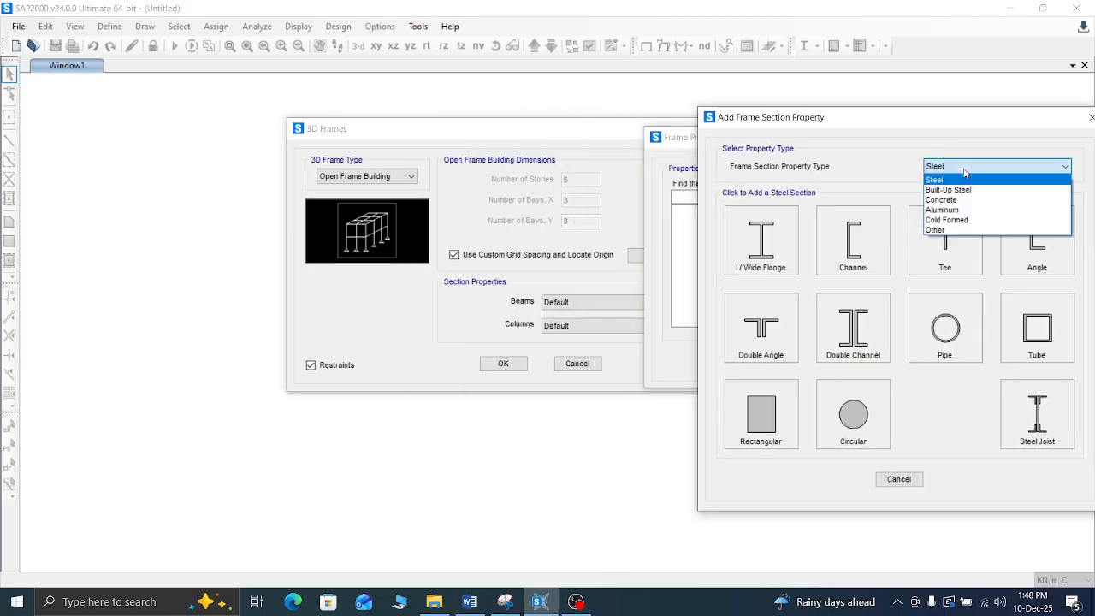
left_click(960, 199)
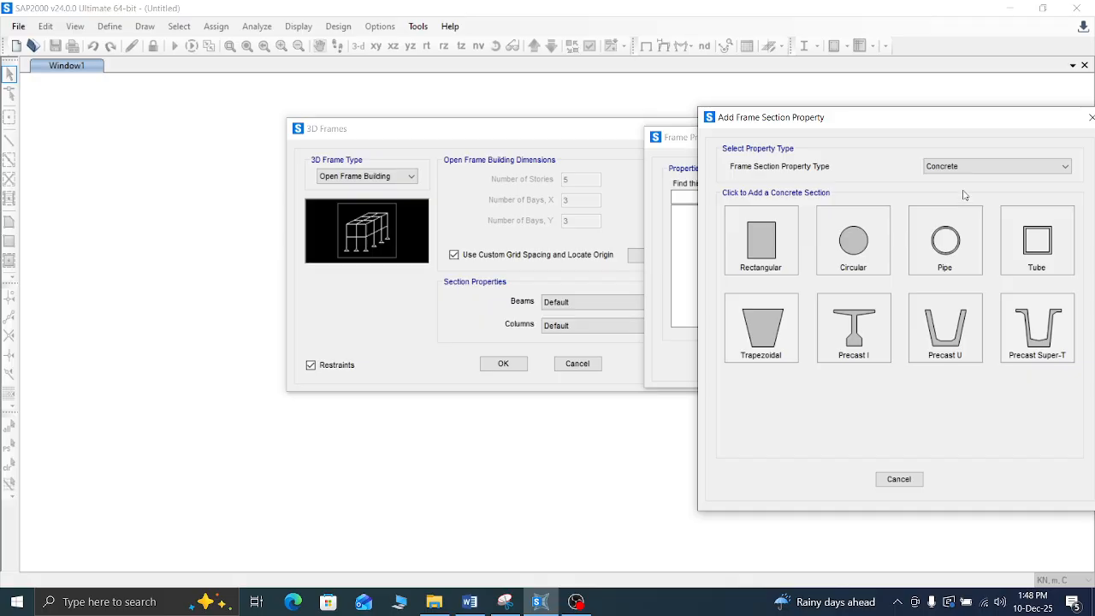
left_click(777, 236)
left_click_drag(574, 114, 843, 114)
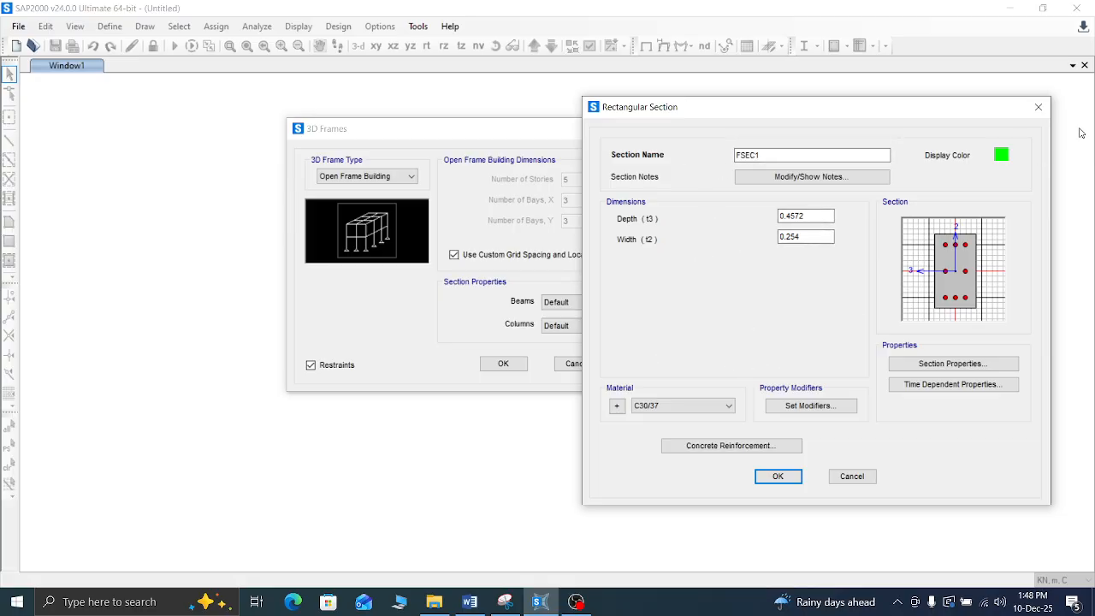
left_click(1037, 107)
left_click(1009, 135)
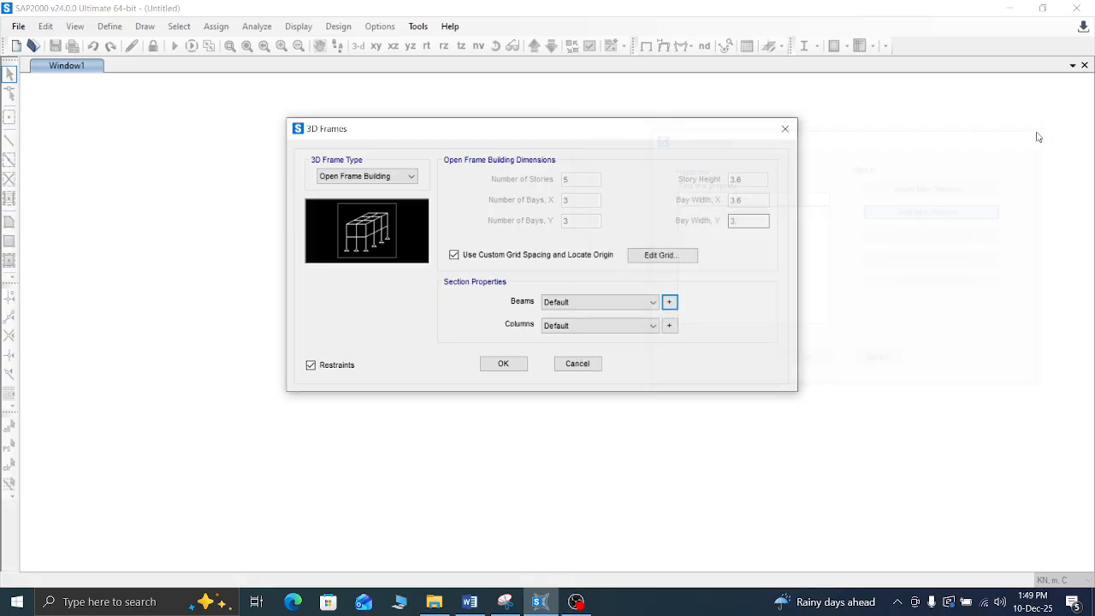
left_click(670, 304)
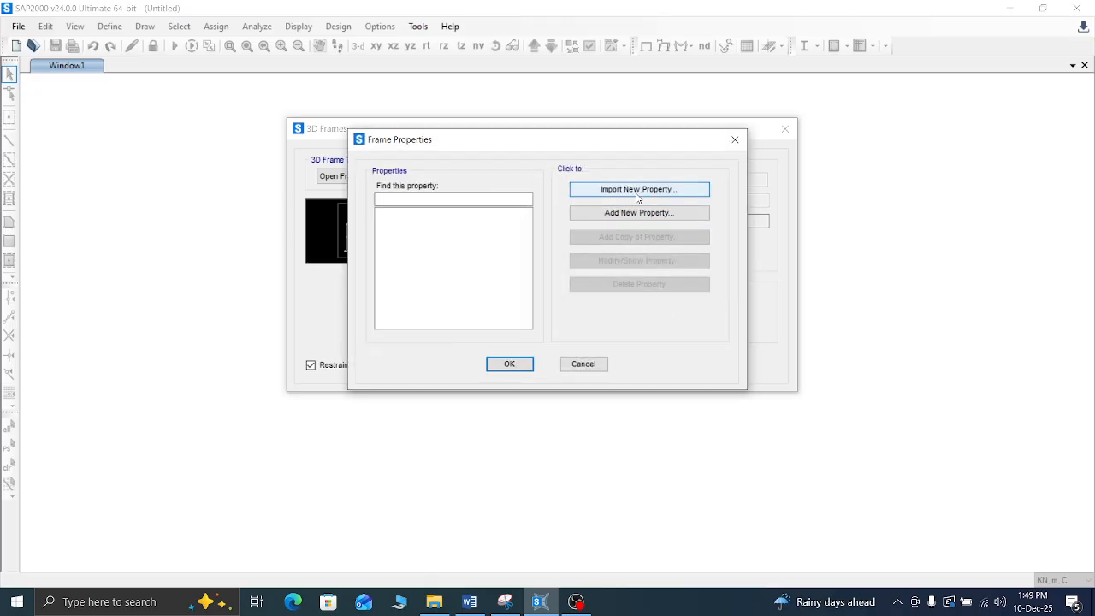
left_click_drag(576, 140, 751, 144)
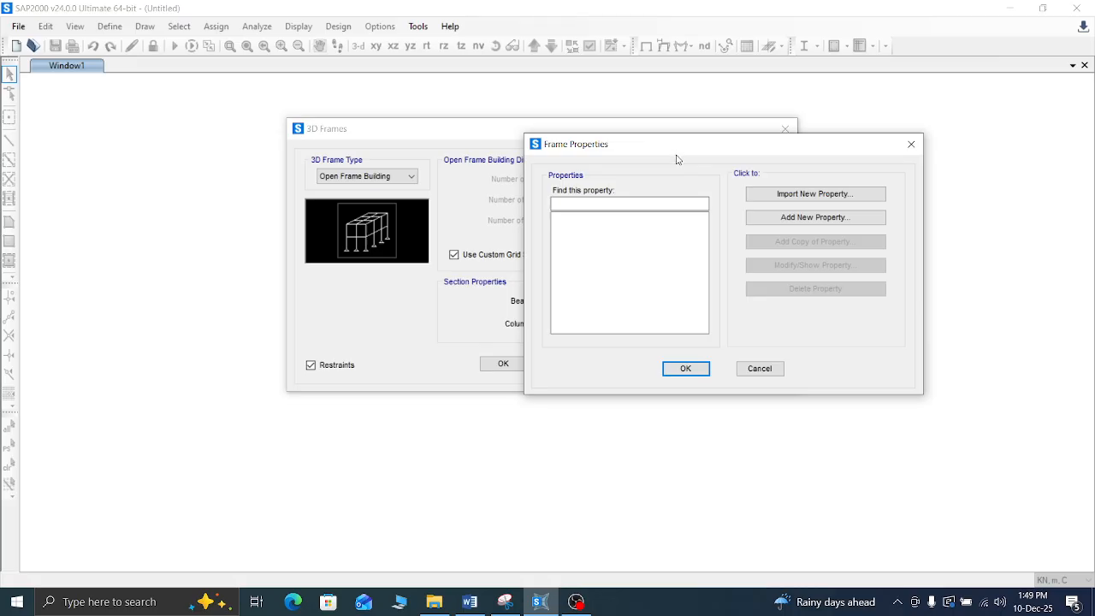
left_click_drag(675, 157, 770, 135)
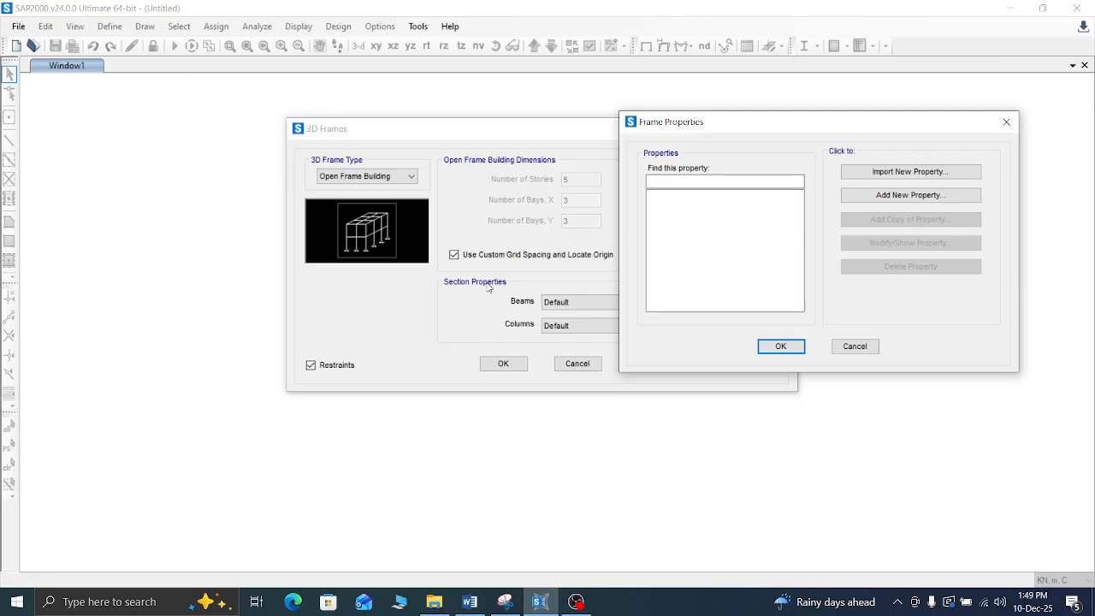
left_click(844, 354)
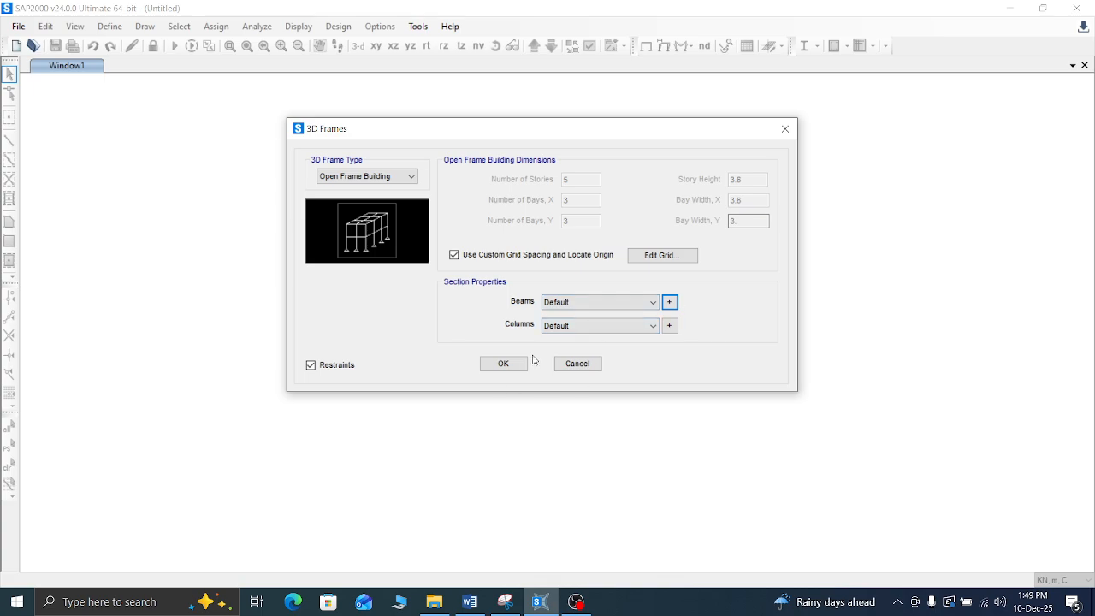
Step: Generate the open frame building with restraints and default beam and column sections, and check its XZ, YZ and XY views
left_click(506, 365)
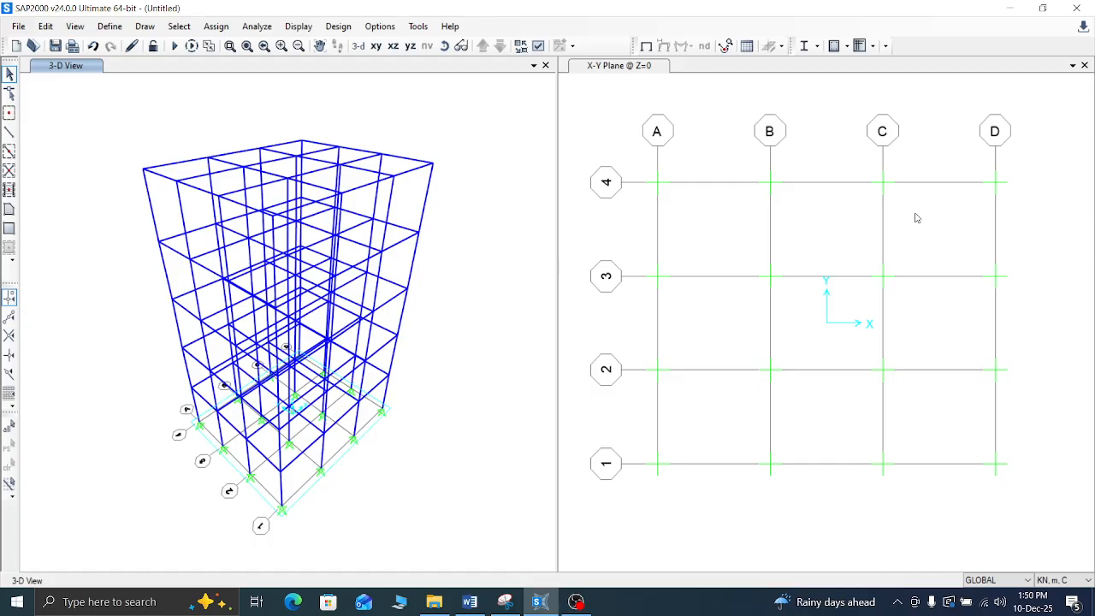
left_click(623, 68)
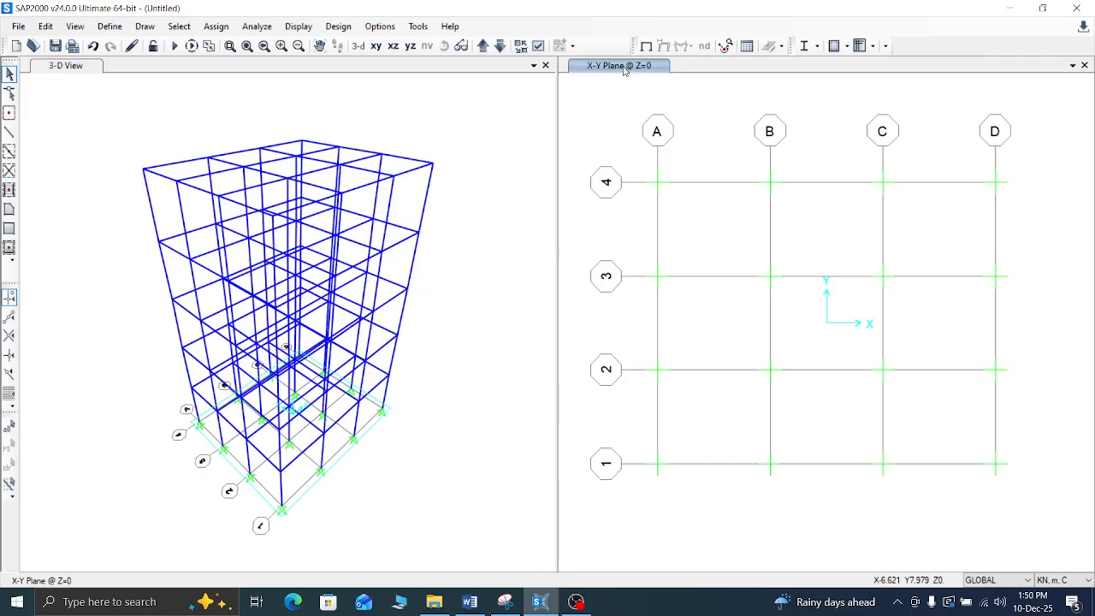
left_click(391, 47)
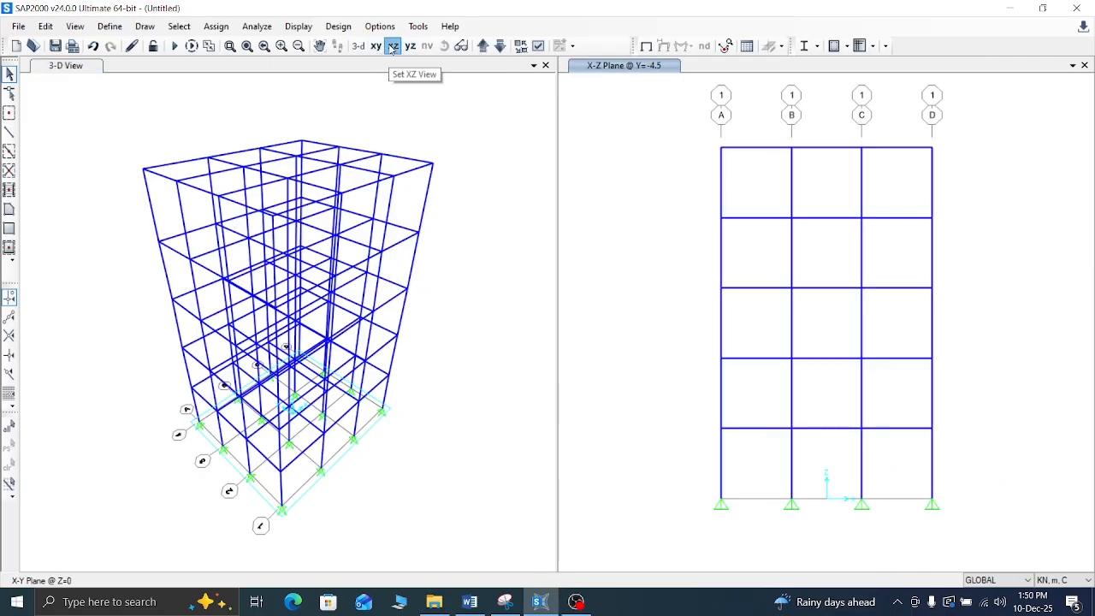
left_click(410, 47)
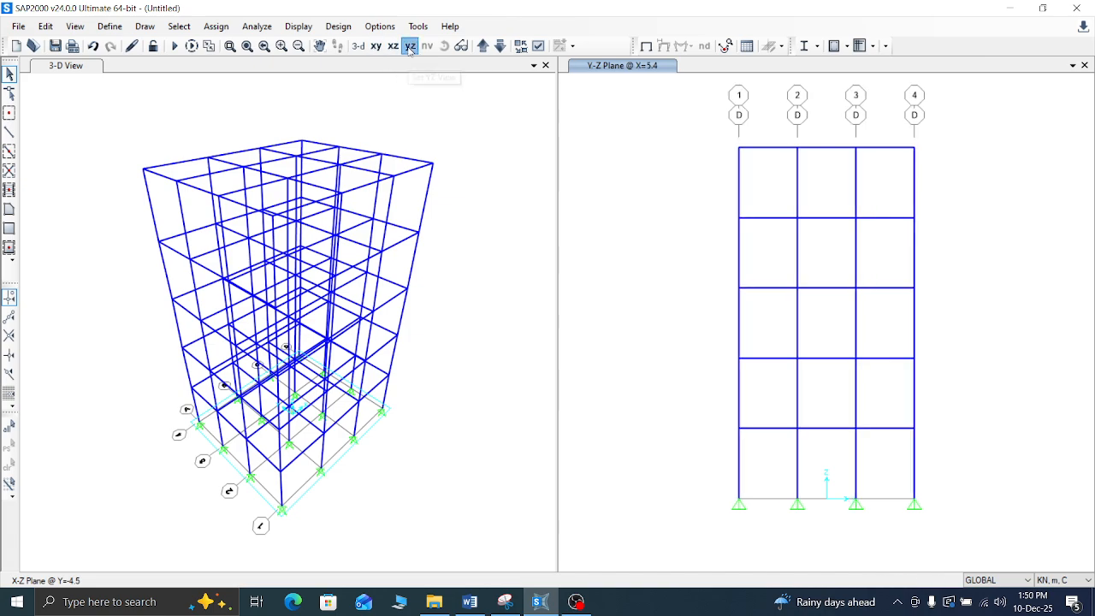
left_click(377, 46)
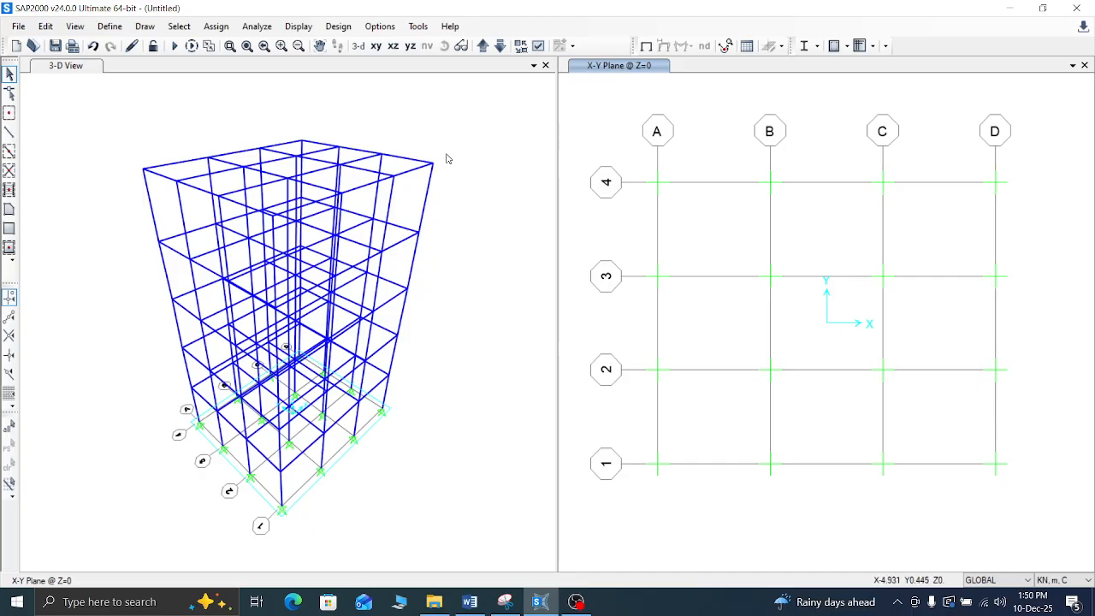
Step: Step up and down through the XY plan levels to examine the framing at each story and at the Z=0 base
left_click(484, 46)
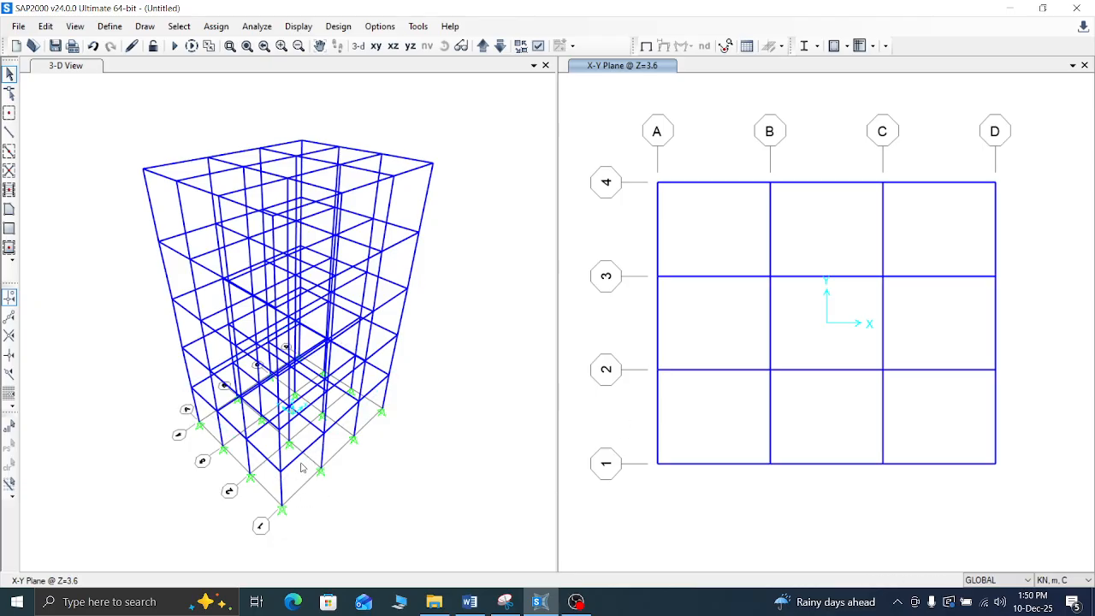
left_click(481, 47)
left_click(489, 50)
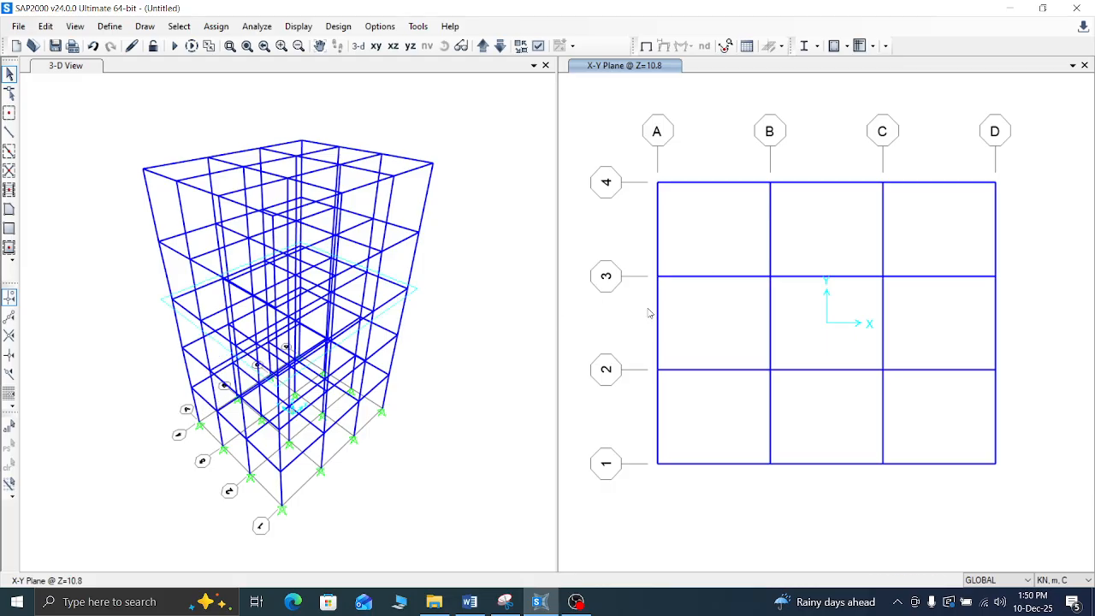
left_click(501, 47)
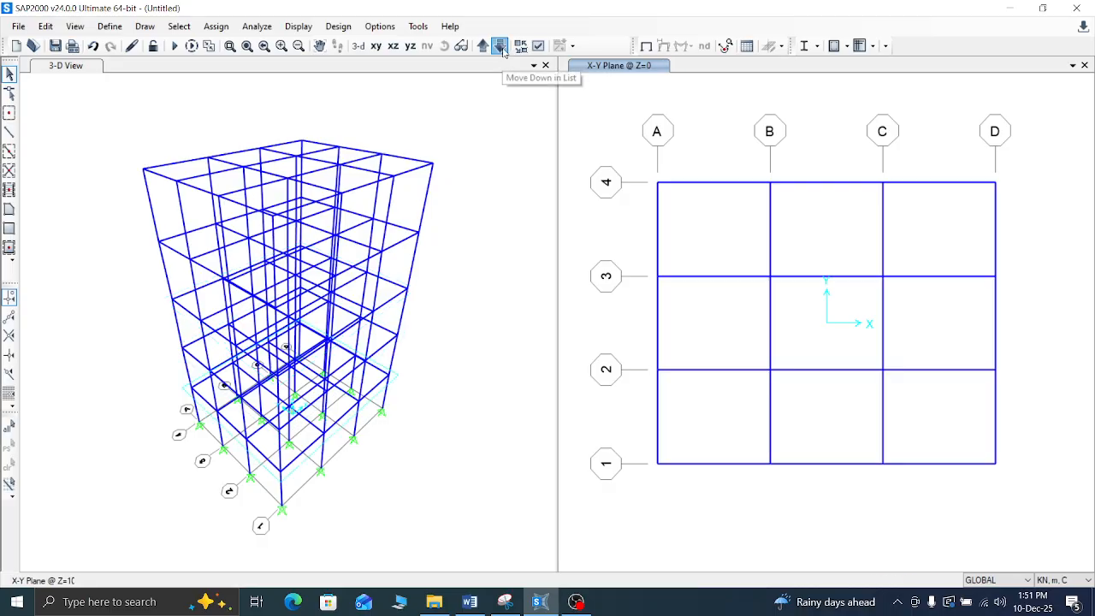
left_click(502, 47)
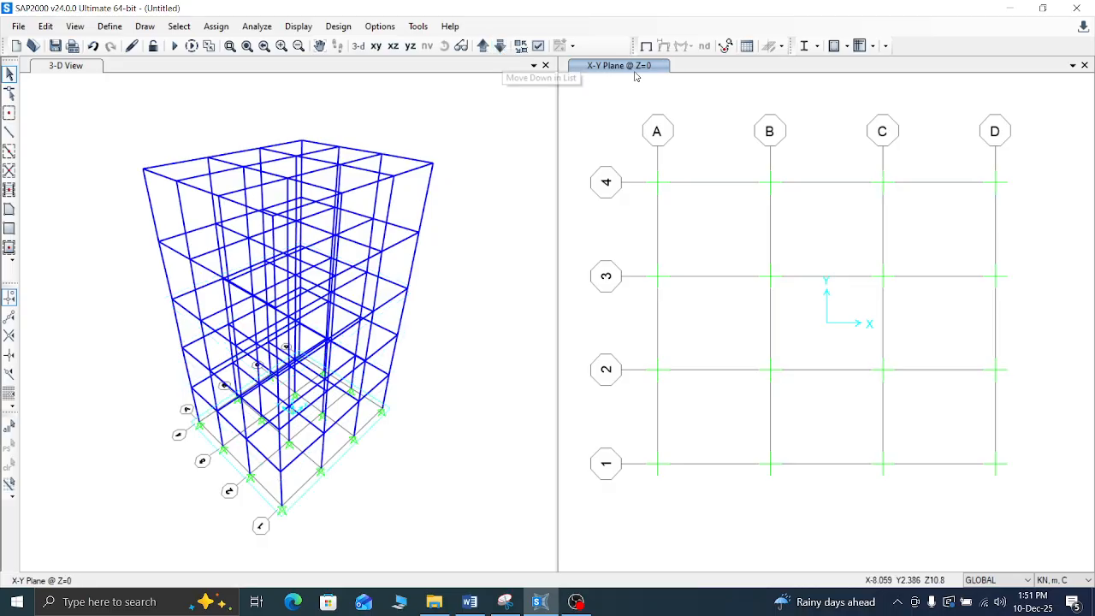
left_click(482, 45)
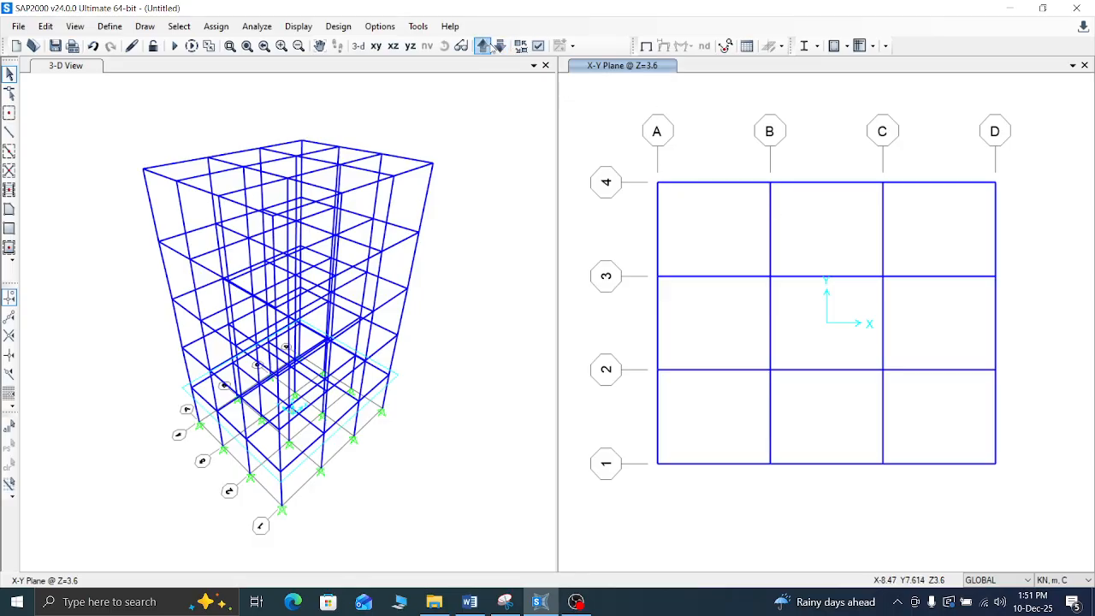
left_click(360, 47)
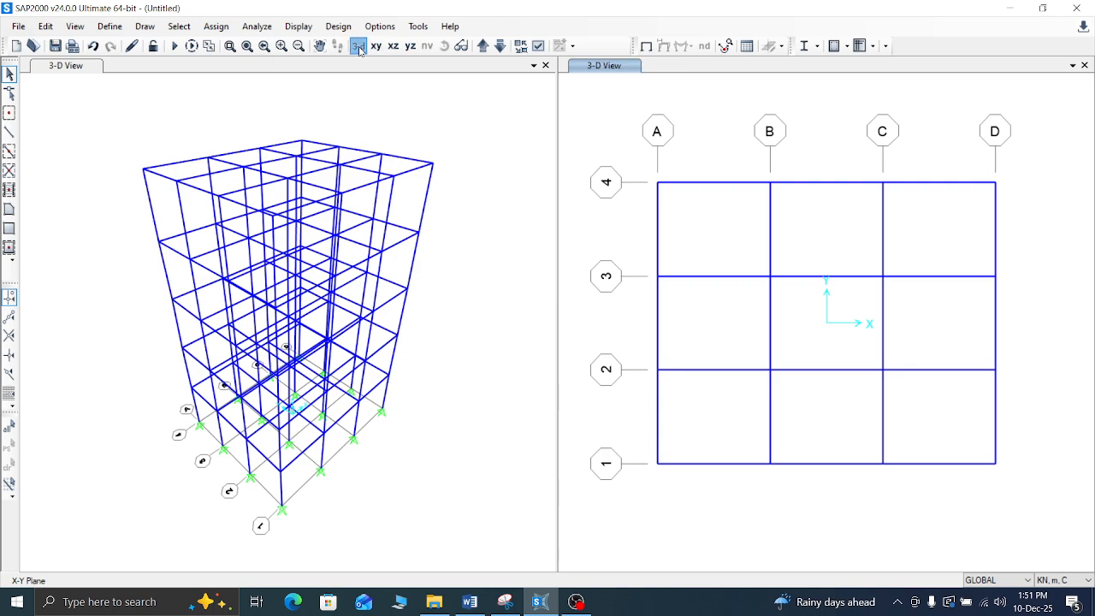
left_click(377, 47)
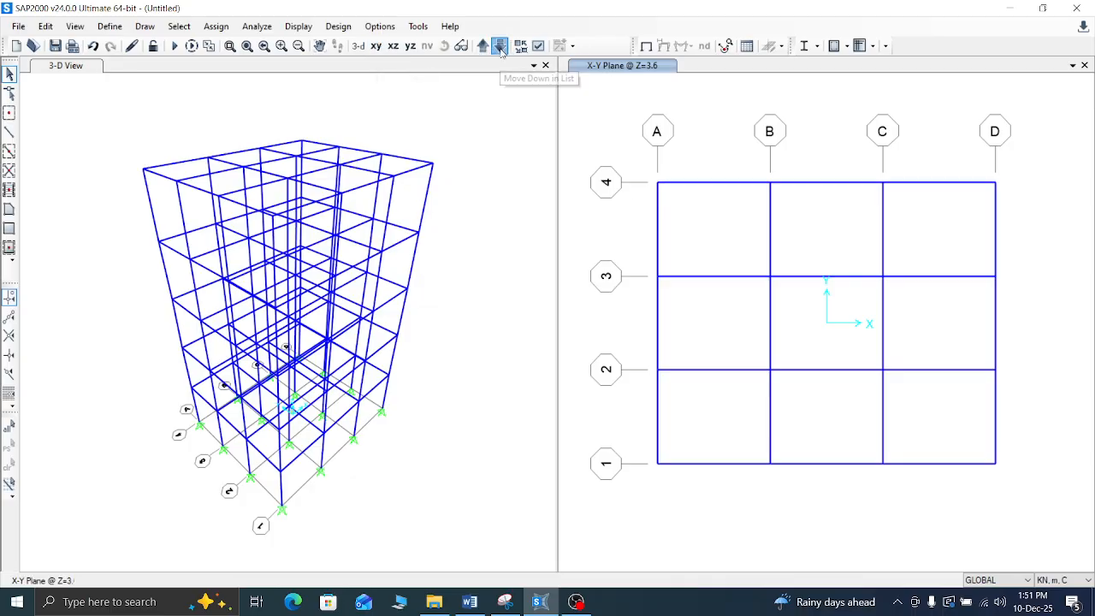
left_click(501, 47)
left_click(500, 47)
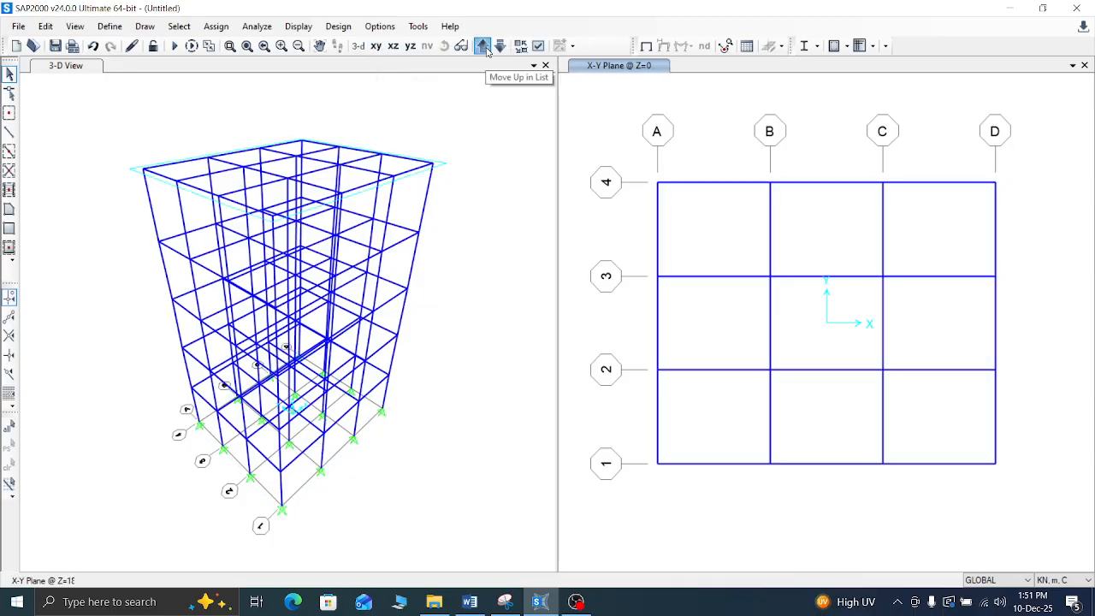
left_click(483, 47)
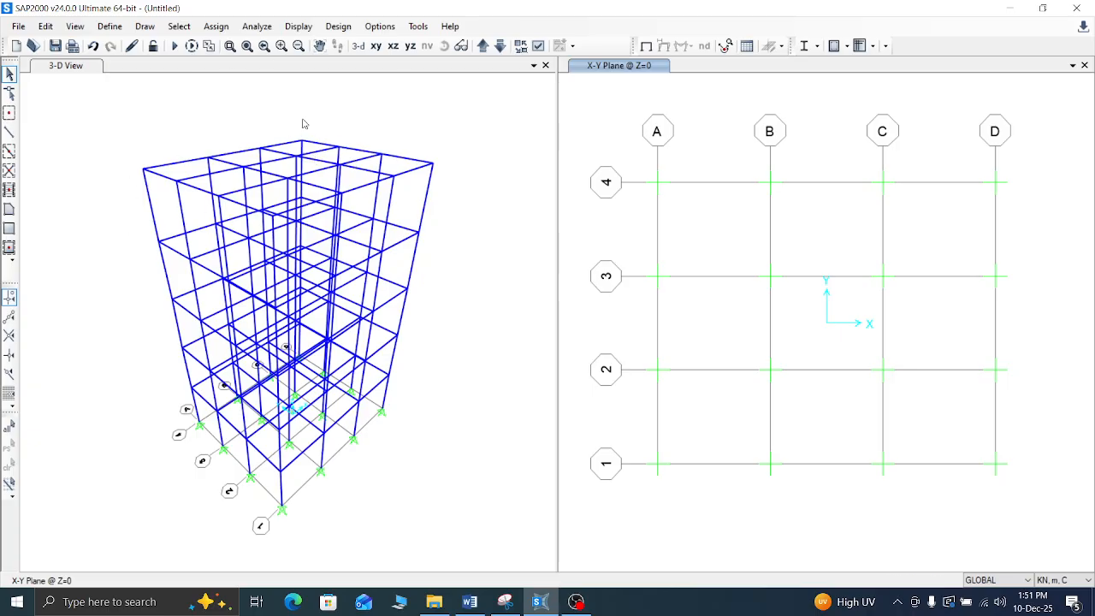
Step: Close the XY plan window and add a new view window beside the 3-D view
left_click(230, 45)
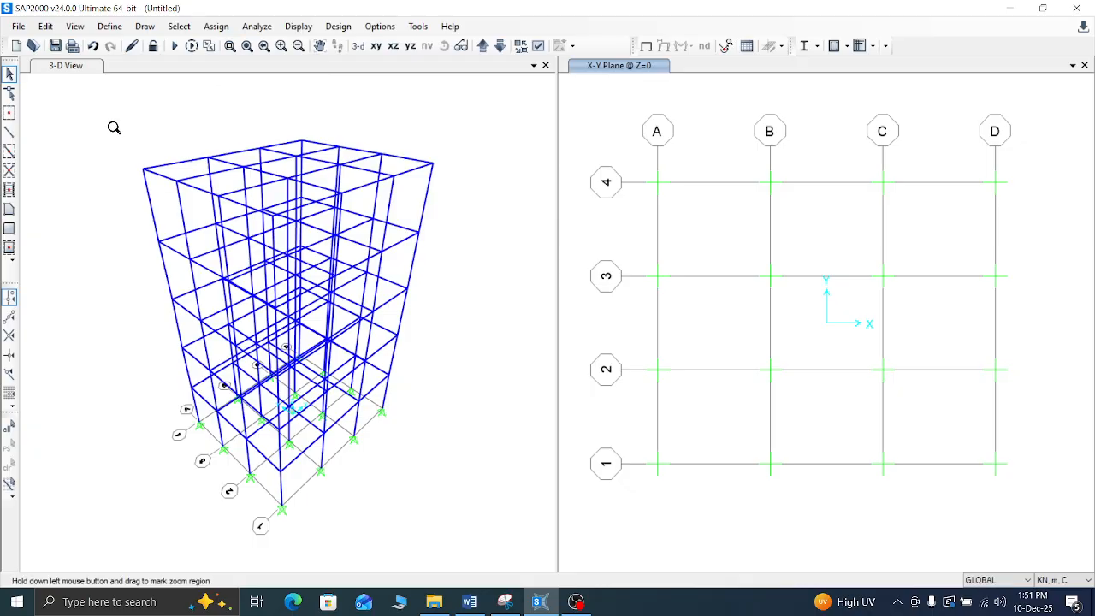
left_click_drag(108, 122, 445, 544)
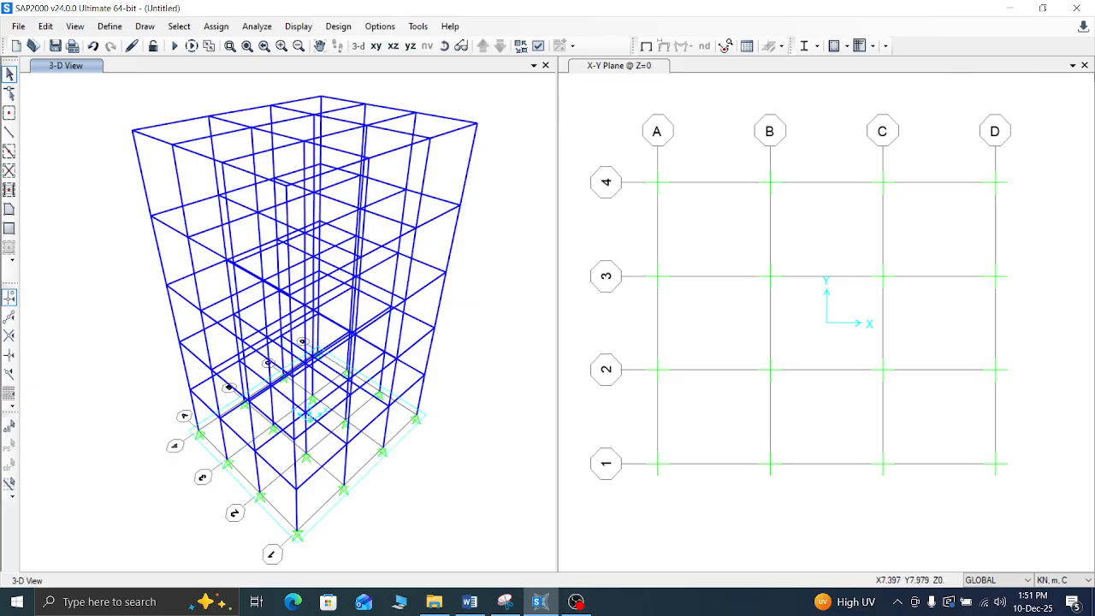
left_click(1088, 74)
left_click(1085, 66)
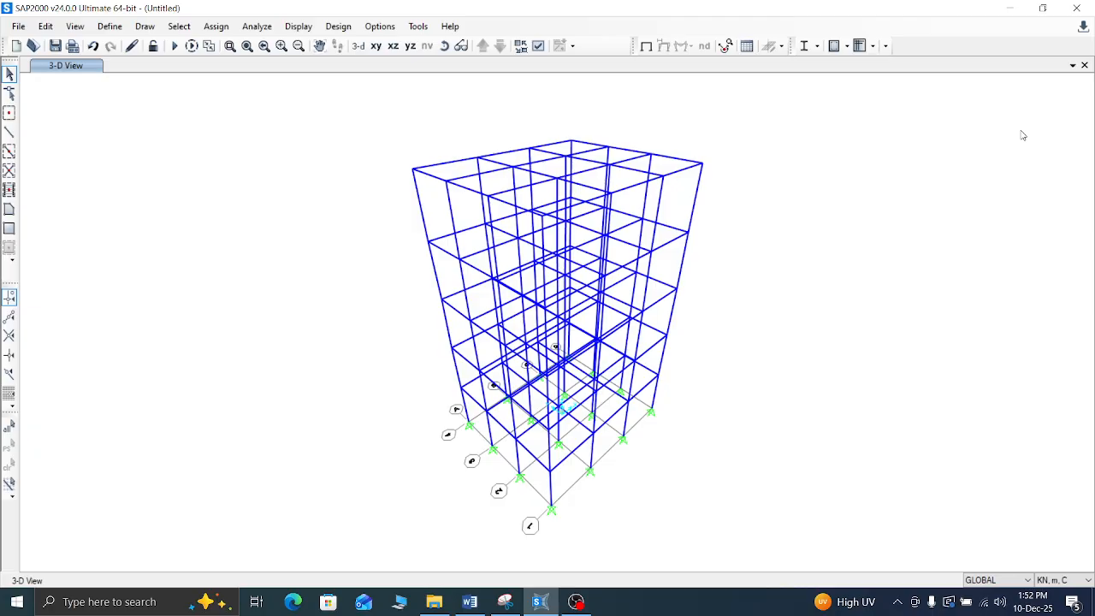
left_click(1071, 68)
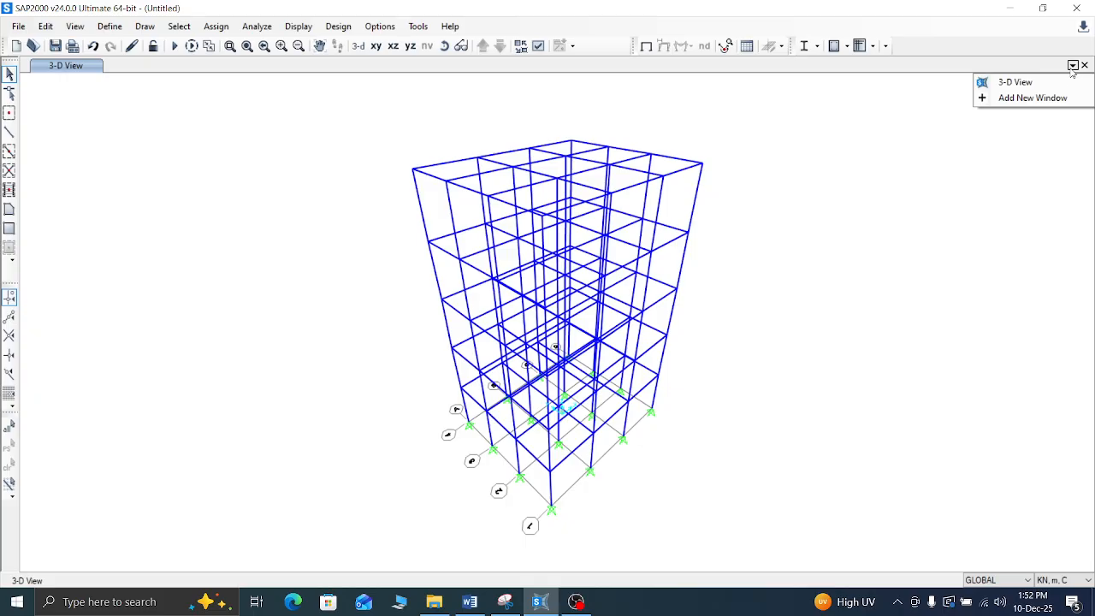
left_click(1052, 100)
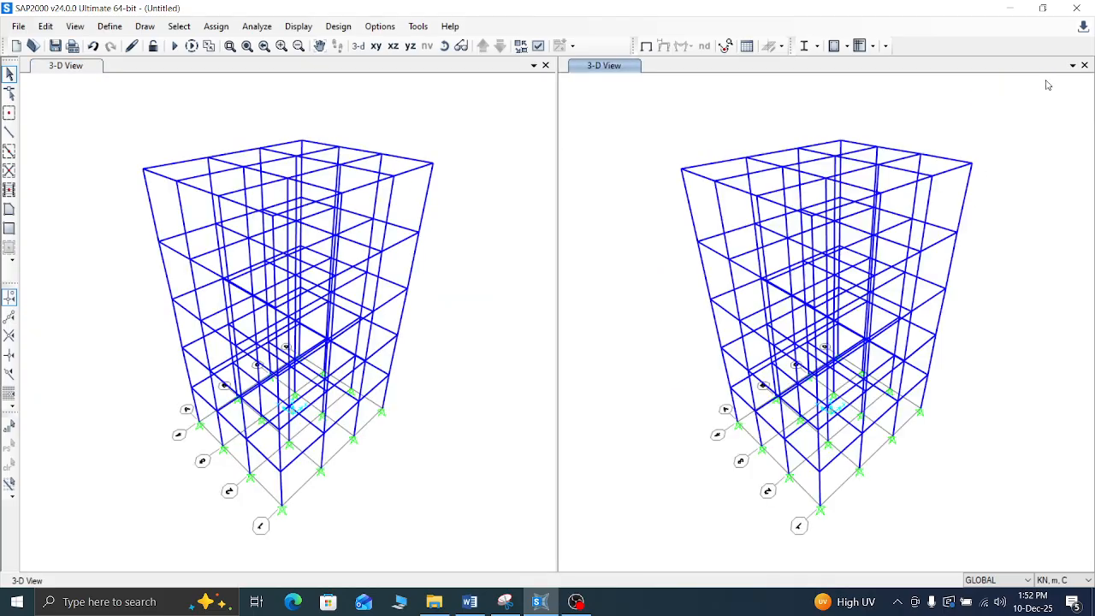
Step: Add a third view window, switch between the window tabs, and close the extra window
left_click(1072, 66)
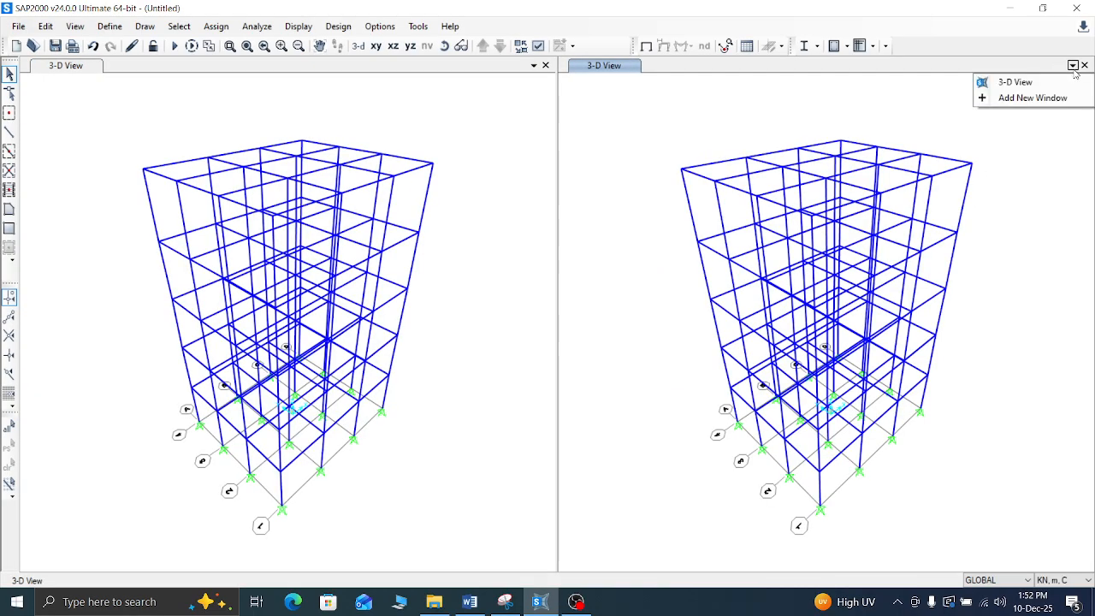
left_click(1019, 98)
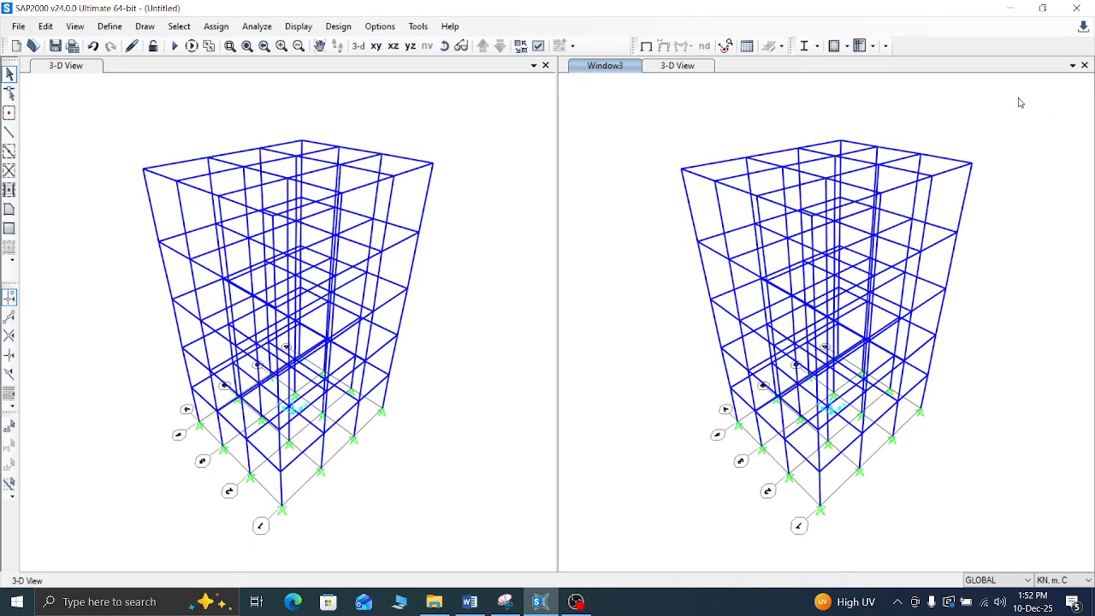
left_click(667, 69)
left_click(604, 69)
left_click(482, 71)
left_click(1083, 65)
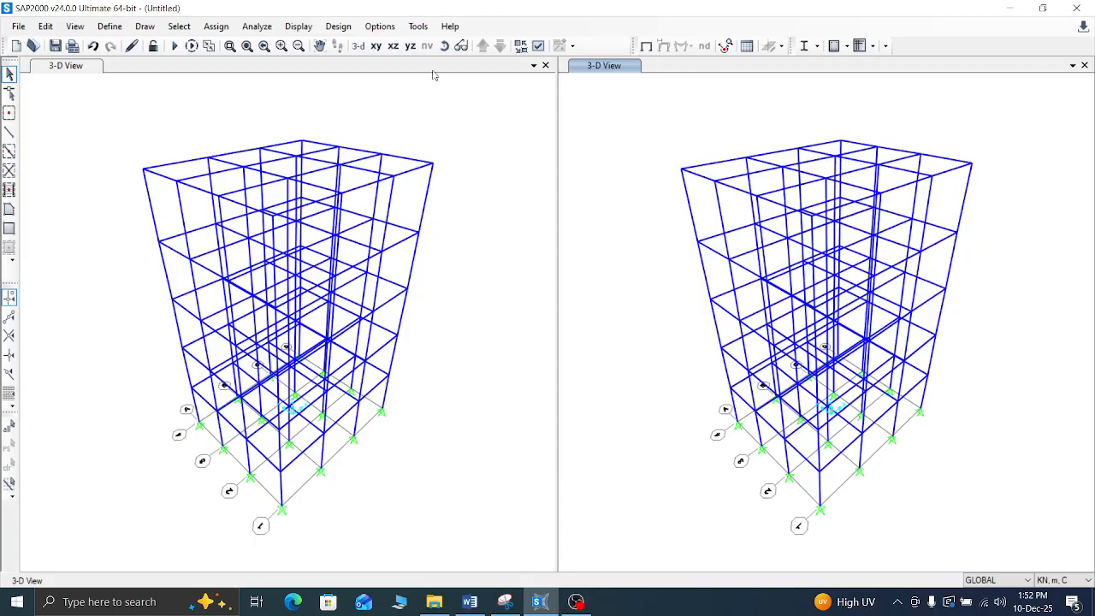
Step: Set the second window to the XY plan view and step through the story levels to Z=0
left_click(376, 47)
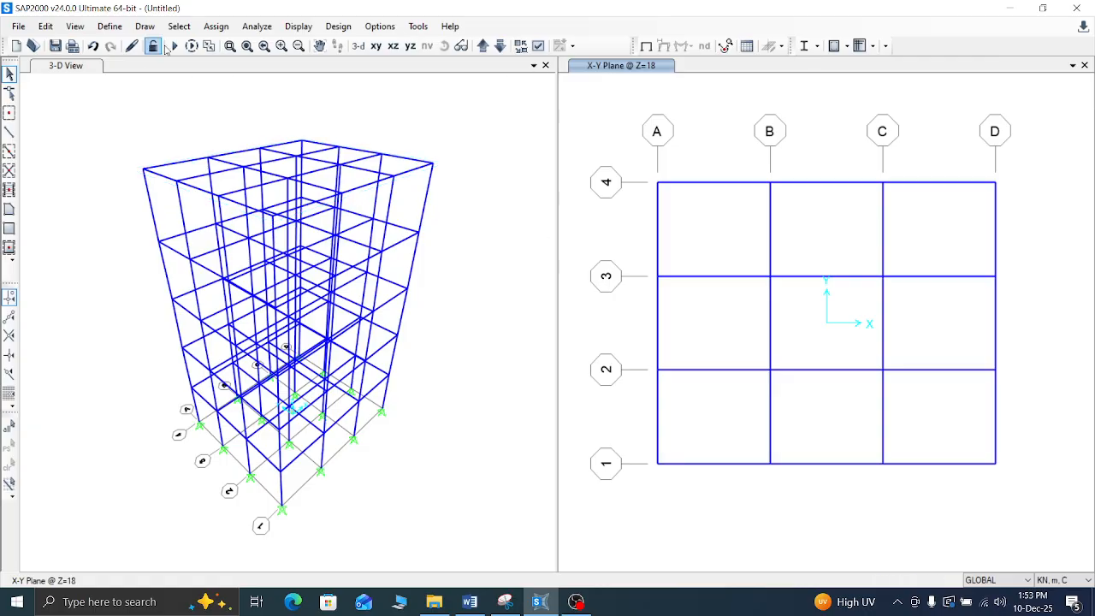
left_click(498, 46)
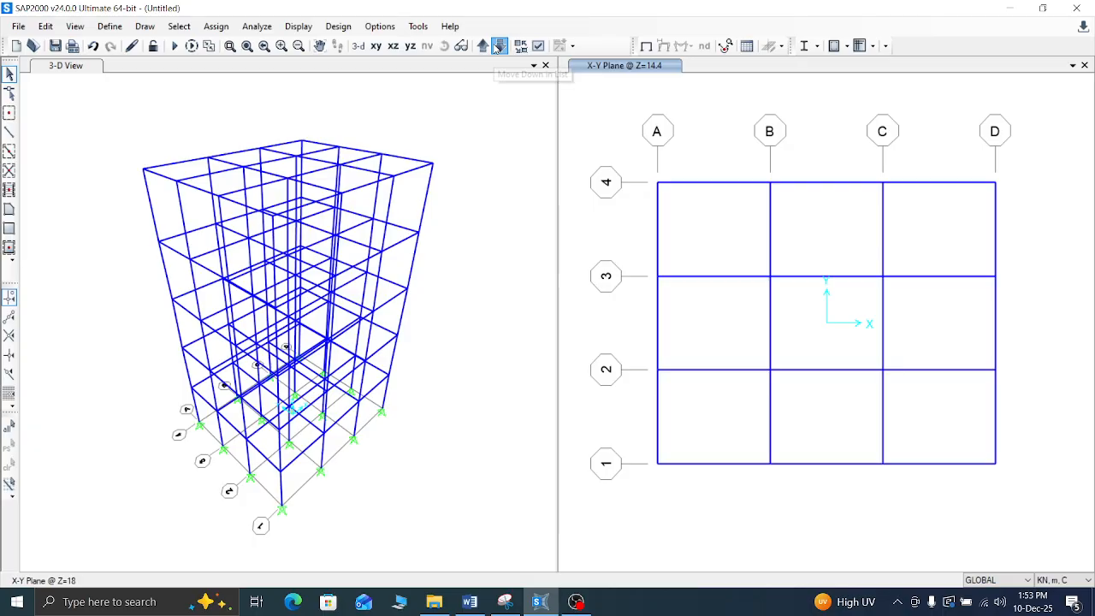
left_click(496, 47)
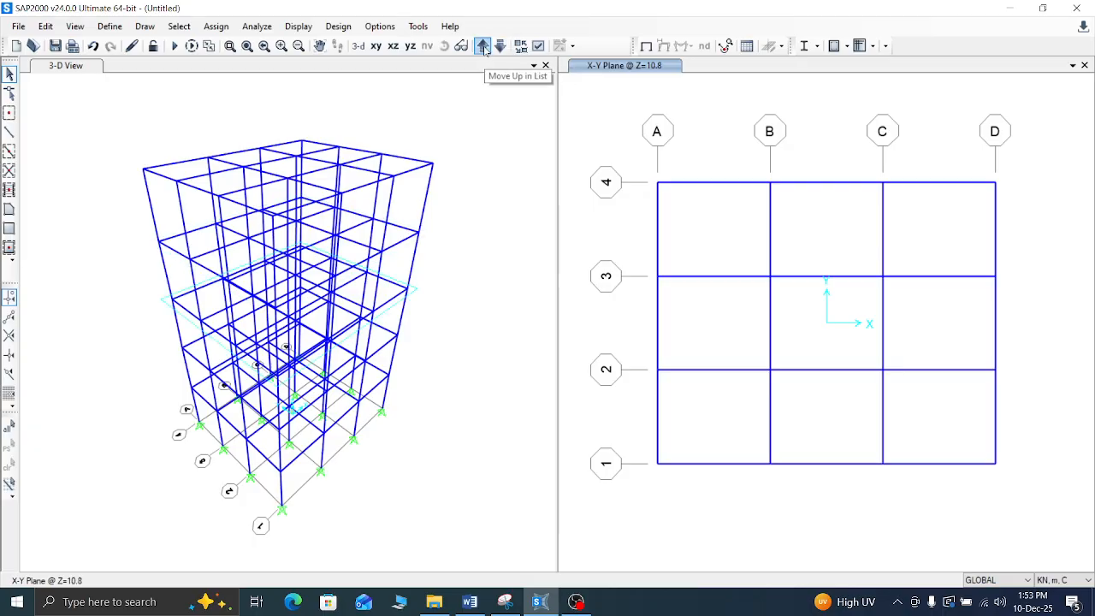
left_click(483, 46)
left_click(483, 46)
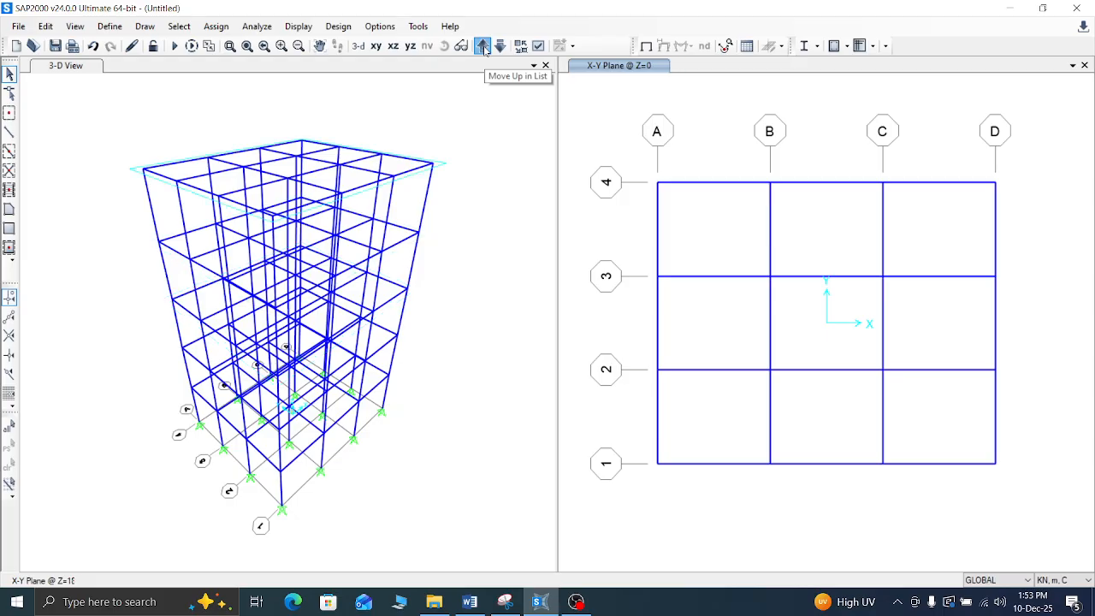
Step: Open the material definitions and move their dialog clear of the 3-D frame view
left_click(109, 26)
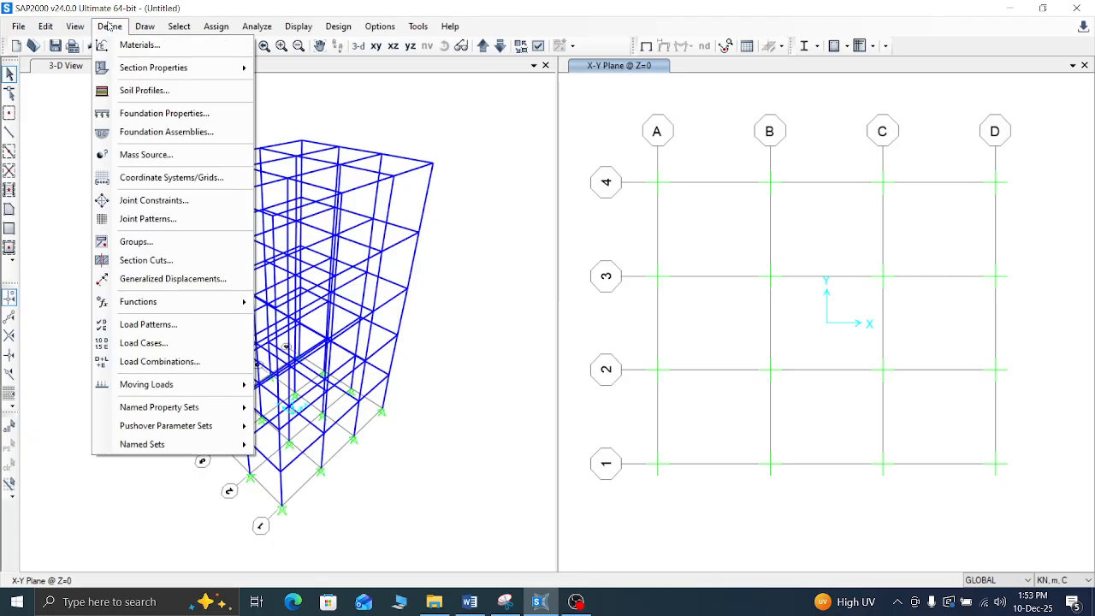
left_click(124, 44)
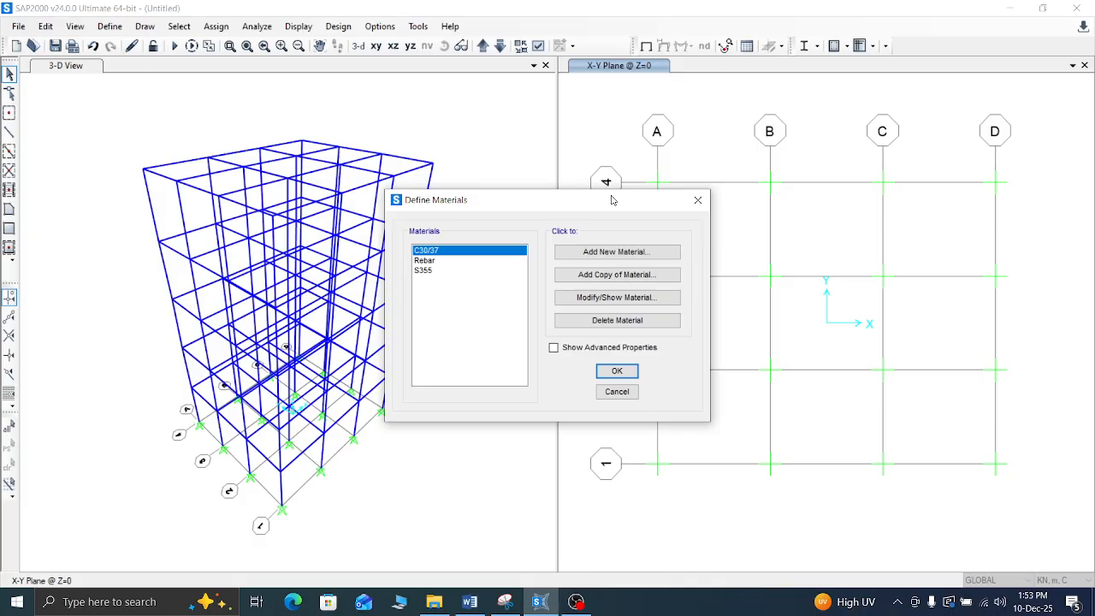
left_click_drag(592, 207, 692, 181)
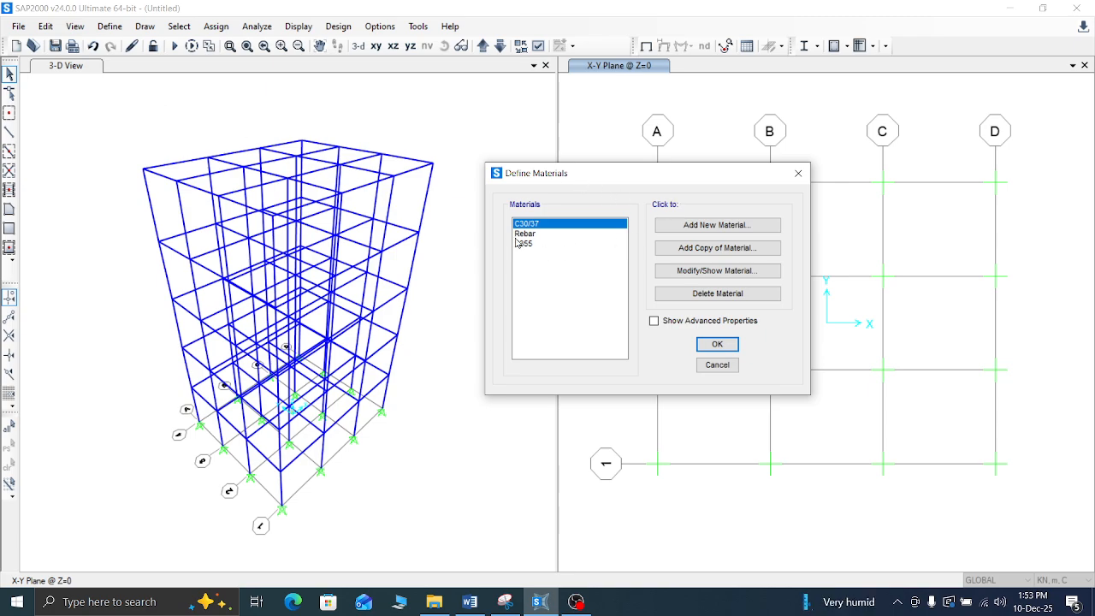
Step: Add a concrete material for region Europe, standard EN 1992-1-1 per EN 206-1, grade C30/37
left_click(742, 225)
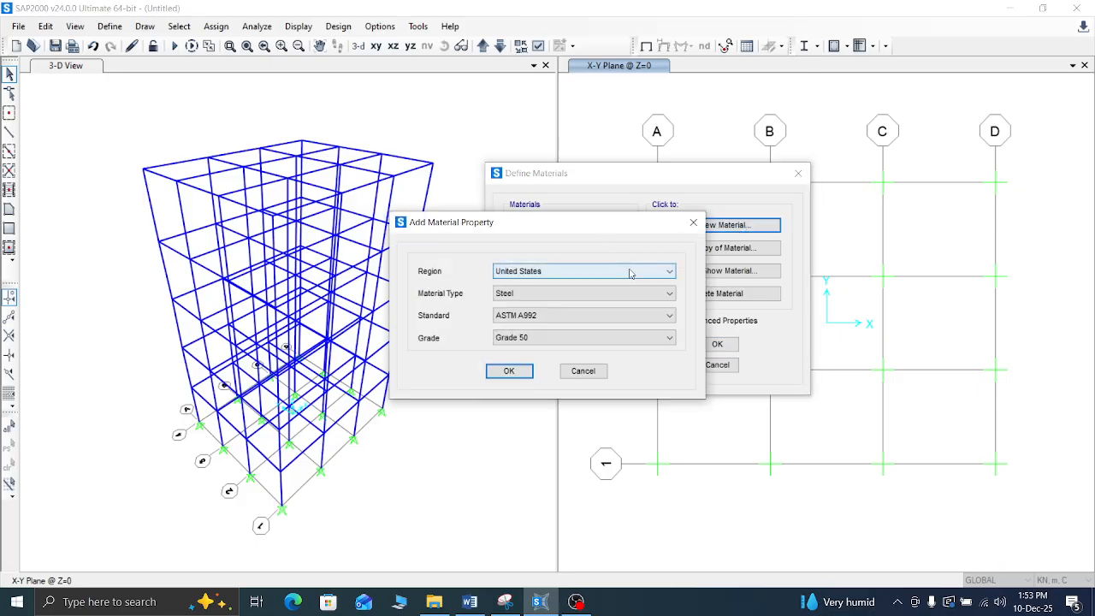
left_click(629, 272)
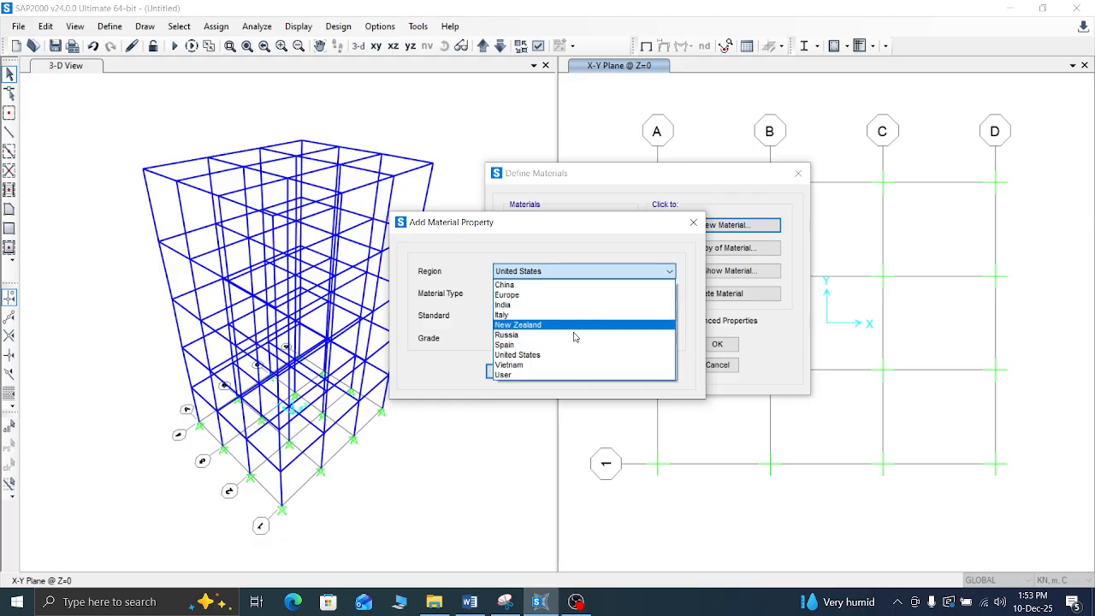
left_click(537, 296)
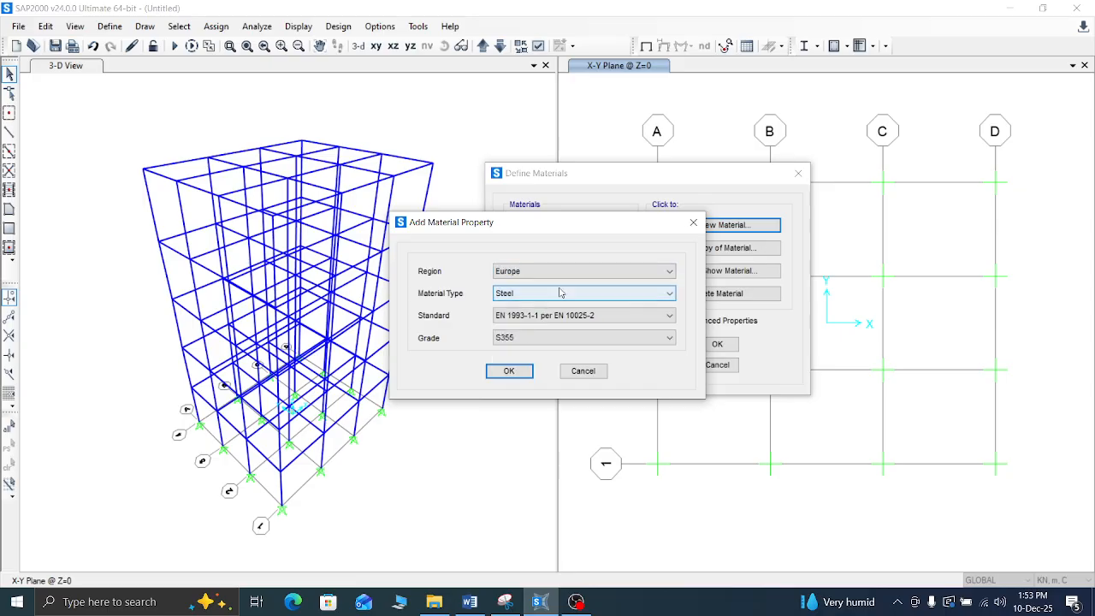
left_click(632, 293)
left_click(615, 317)
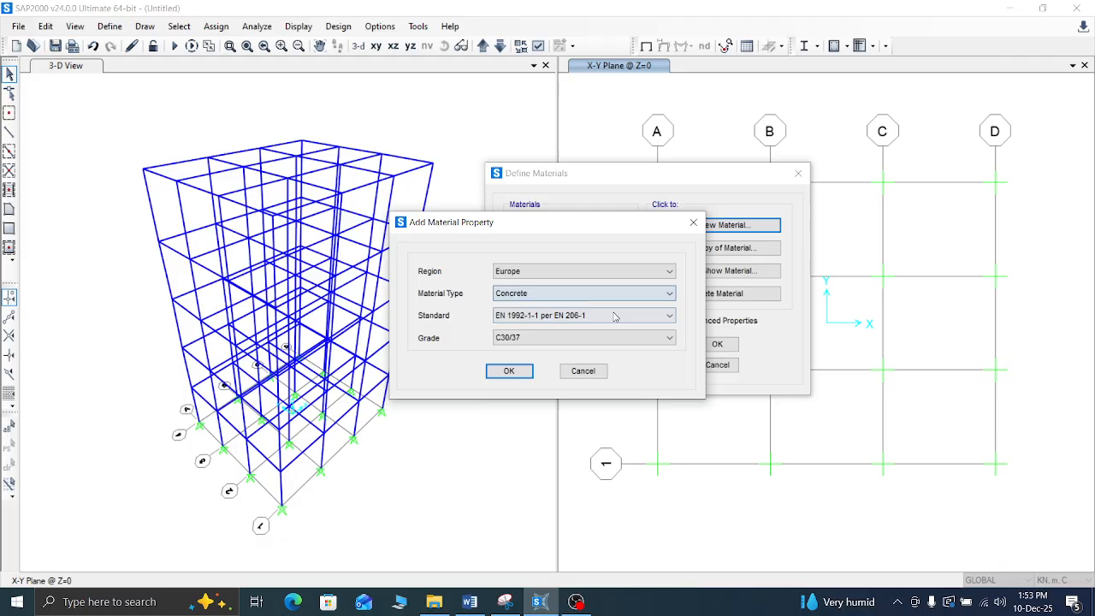
left_click(587, 339)
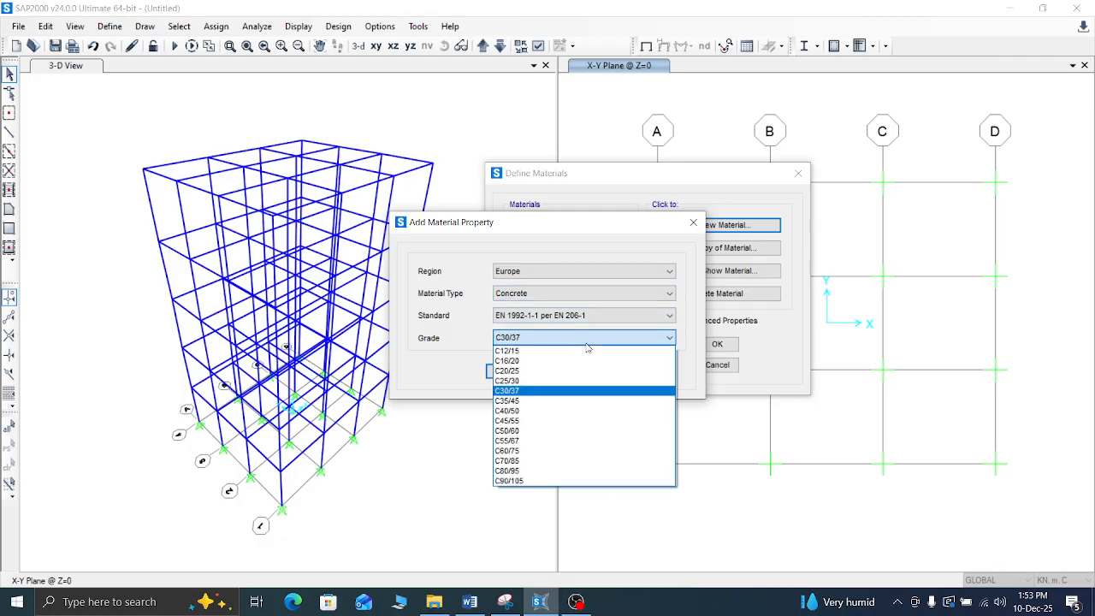
left_click(564, 394)
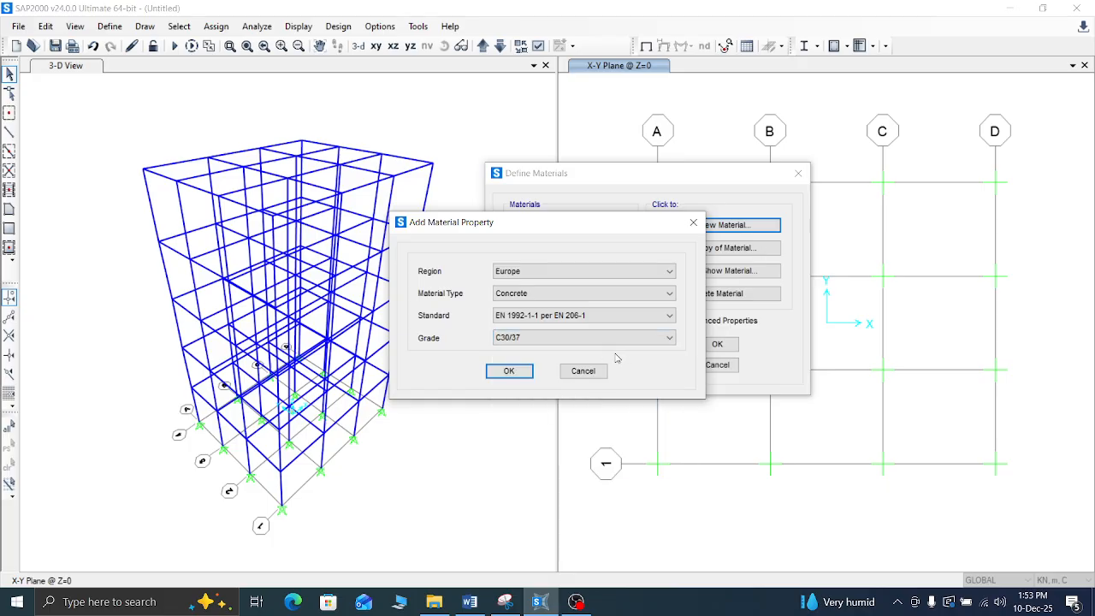
left_click(510, 372)
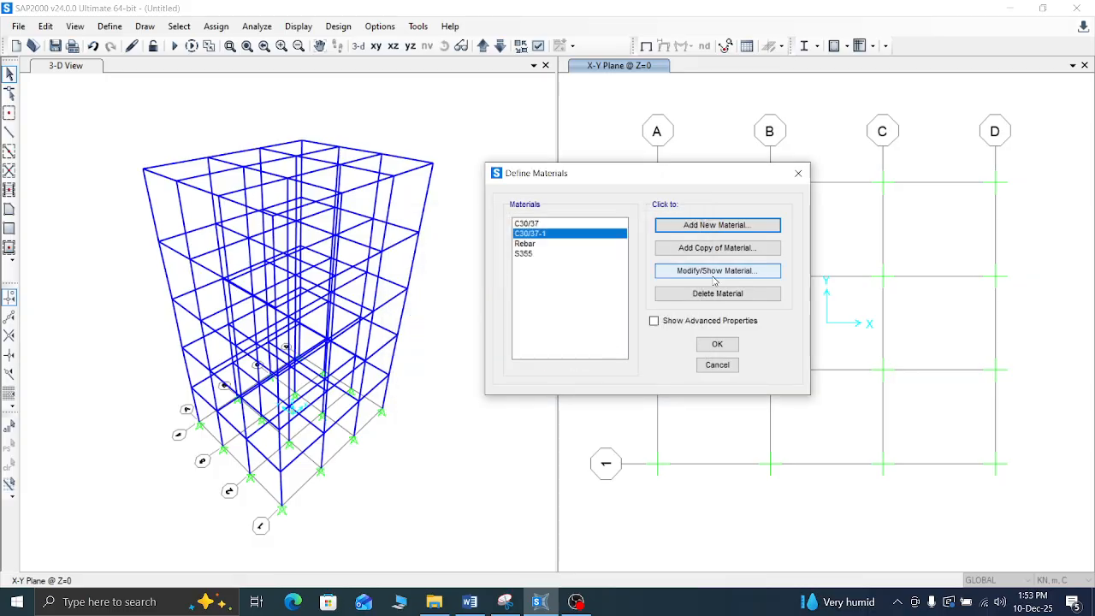
Step: Delete the duplicate concrete material C30/37-1 and select the original C30/37
left_click(544, 223)
left_click(562, 234)
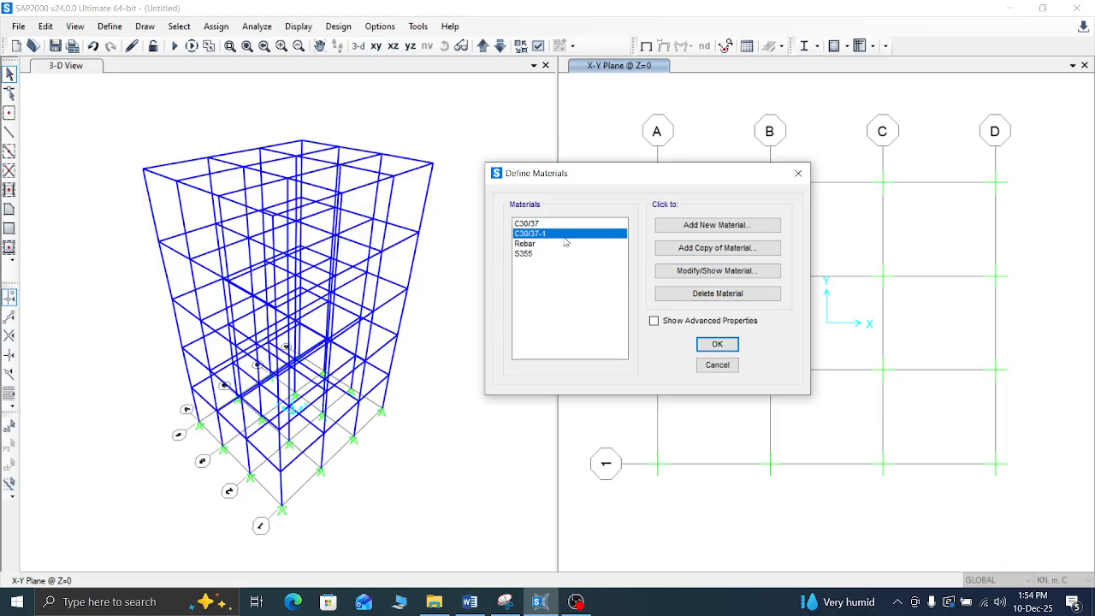
left_click(697, 295)
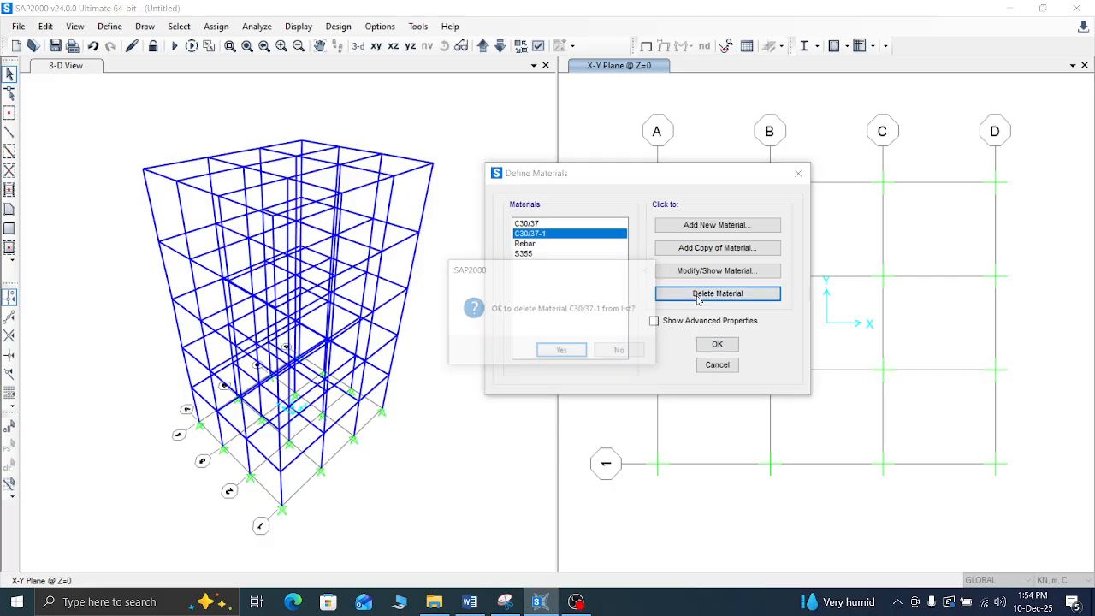
left_click(581, 351)
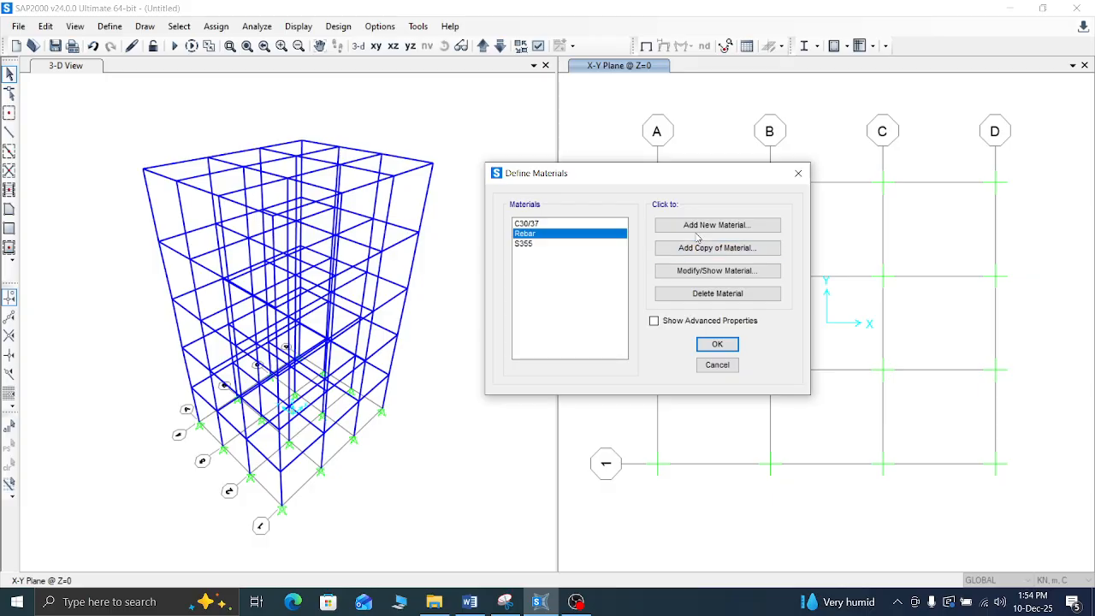
left_click(561, 224)
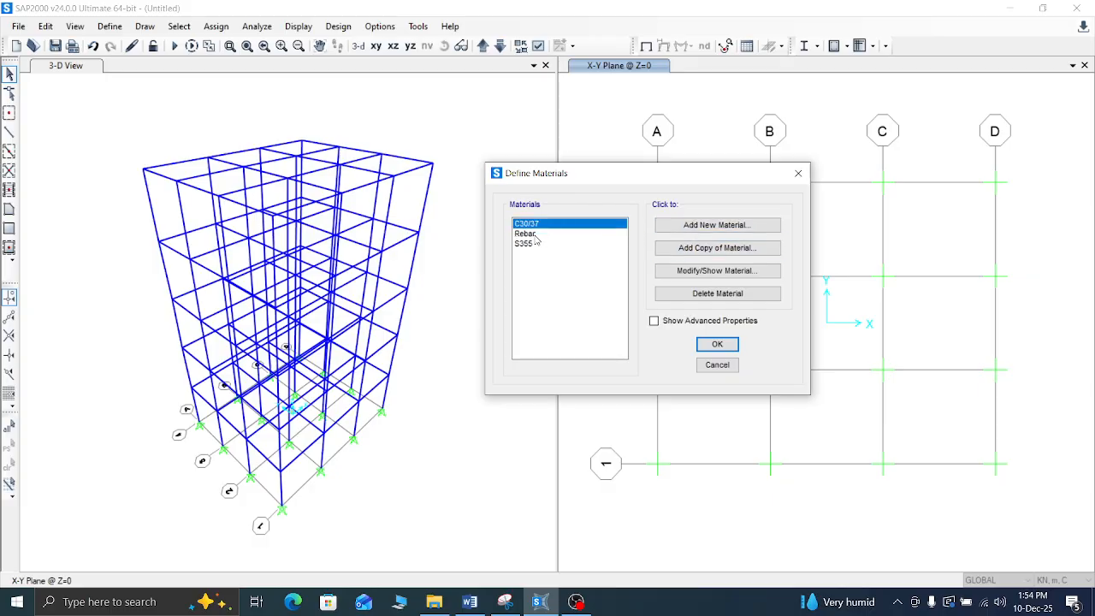
Step: Start another new material and set its material type to Rebar
left_click(749, 231)
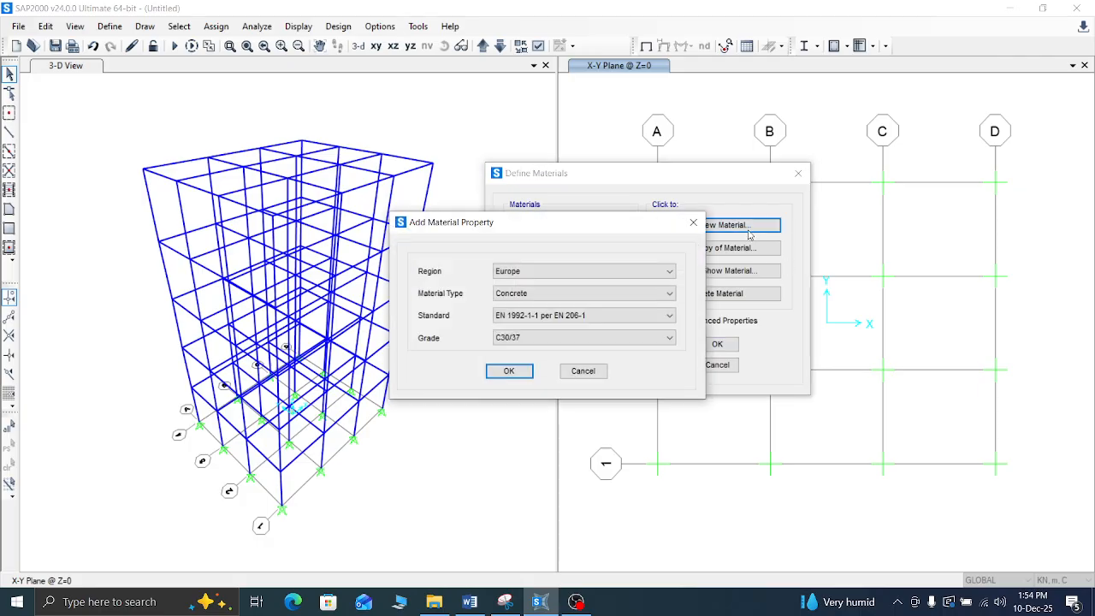
left_click(633, 293)
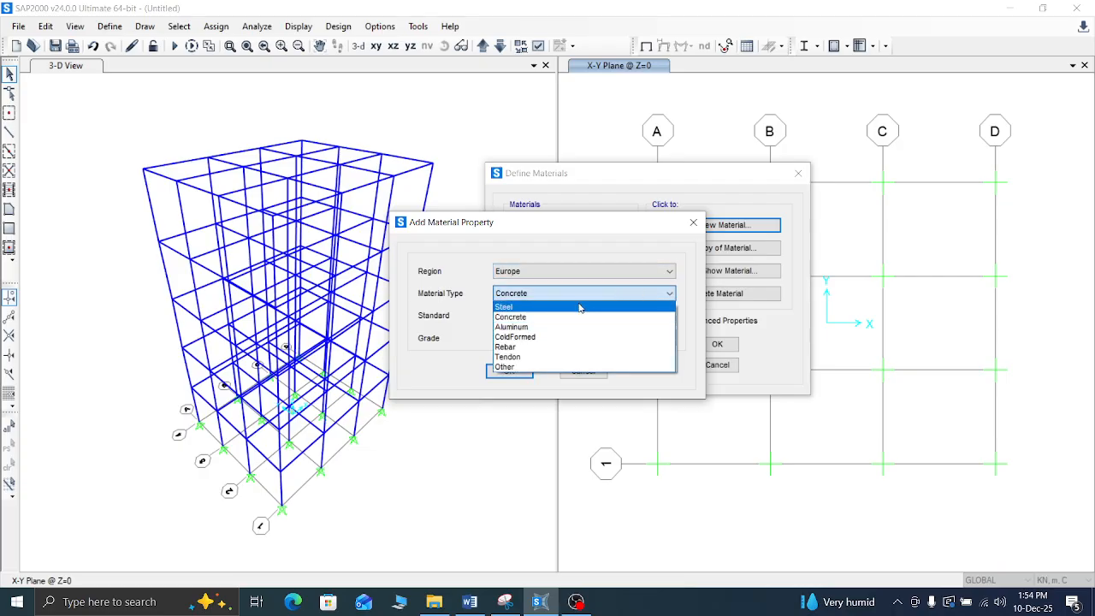
left_click(571, 347)
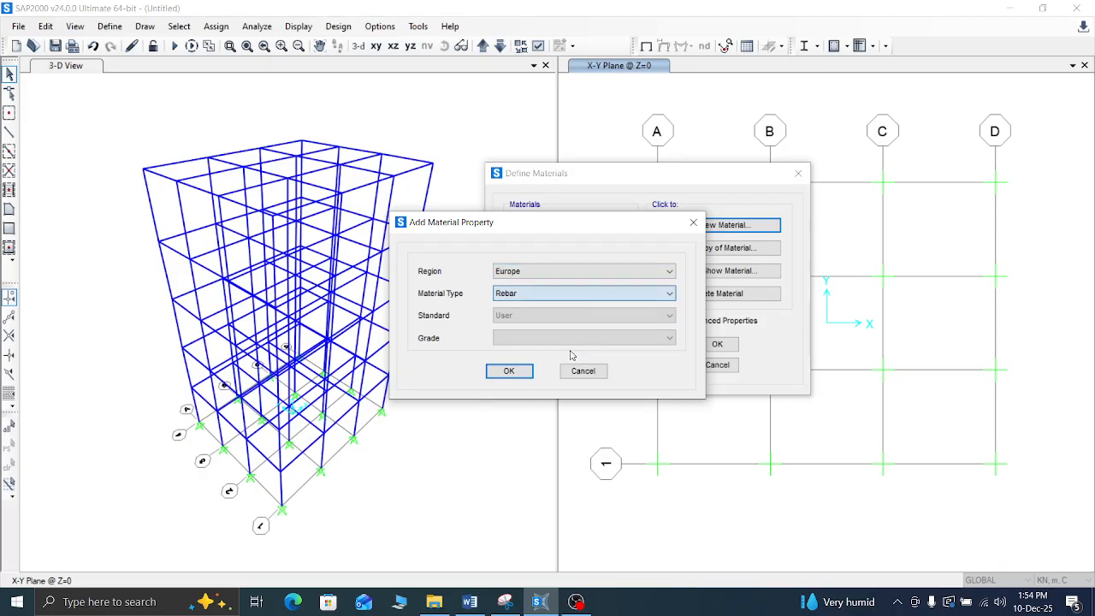
left_click(631, 296)
left_click(570, 307)
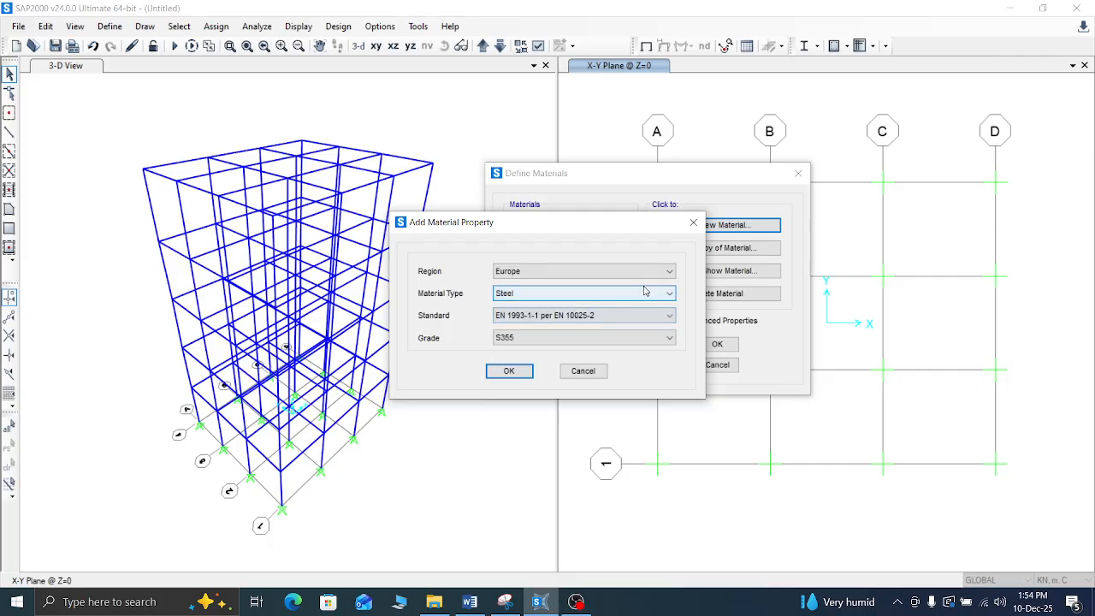
left_click(646, 293)
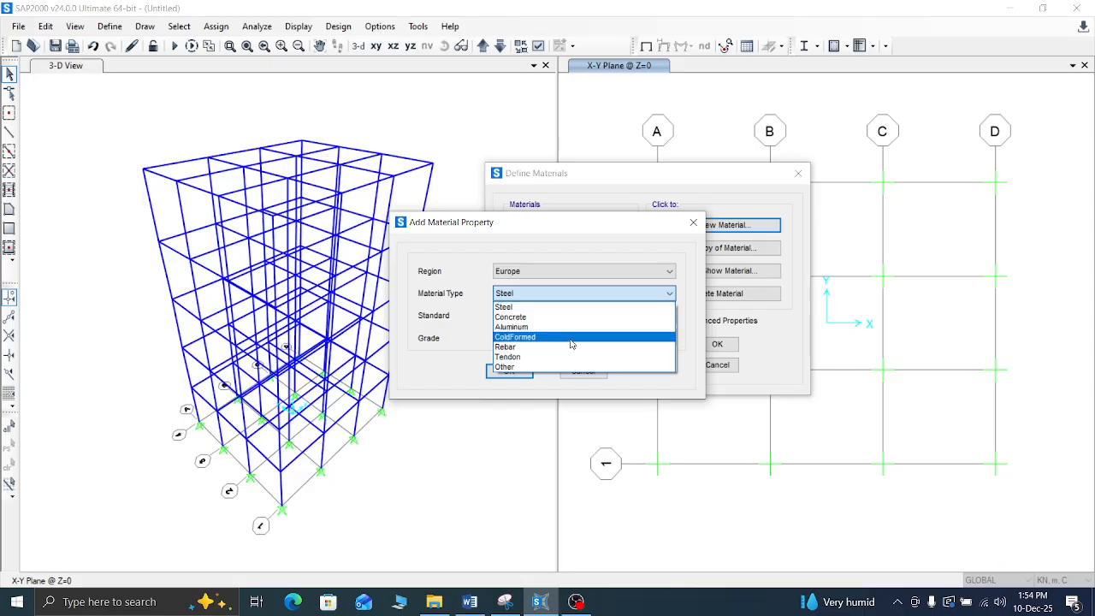
left_click(566, 348)
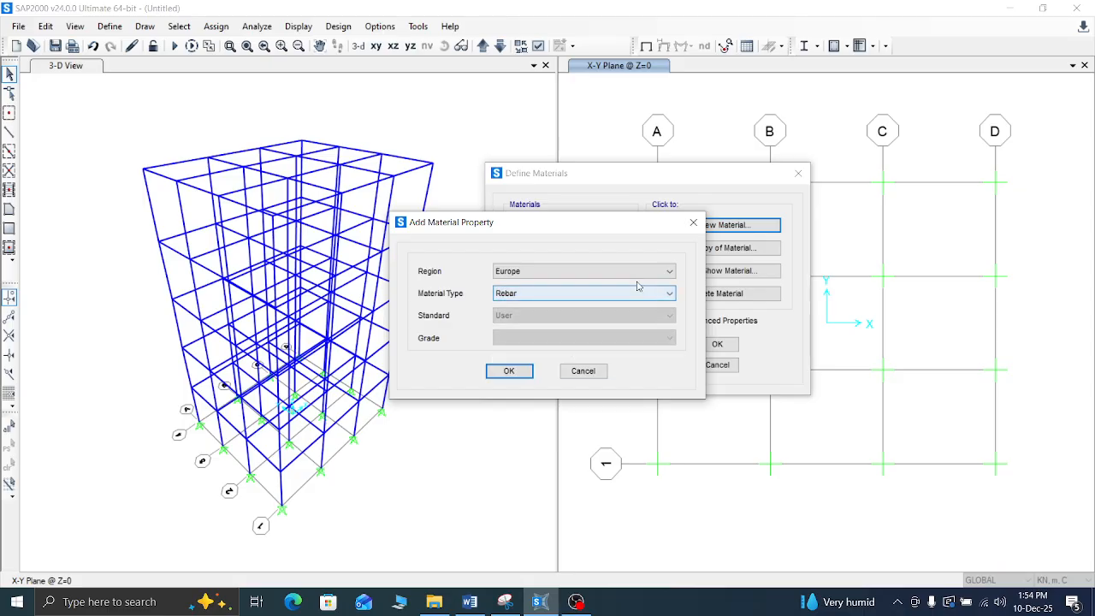
Step: Try the India, Europe and United States regions for the rebar material, including standard ASTM A615 with Grade 60
left_click(633, 271)
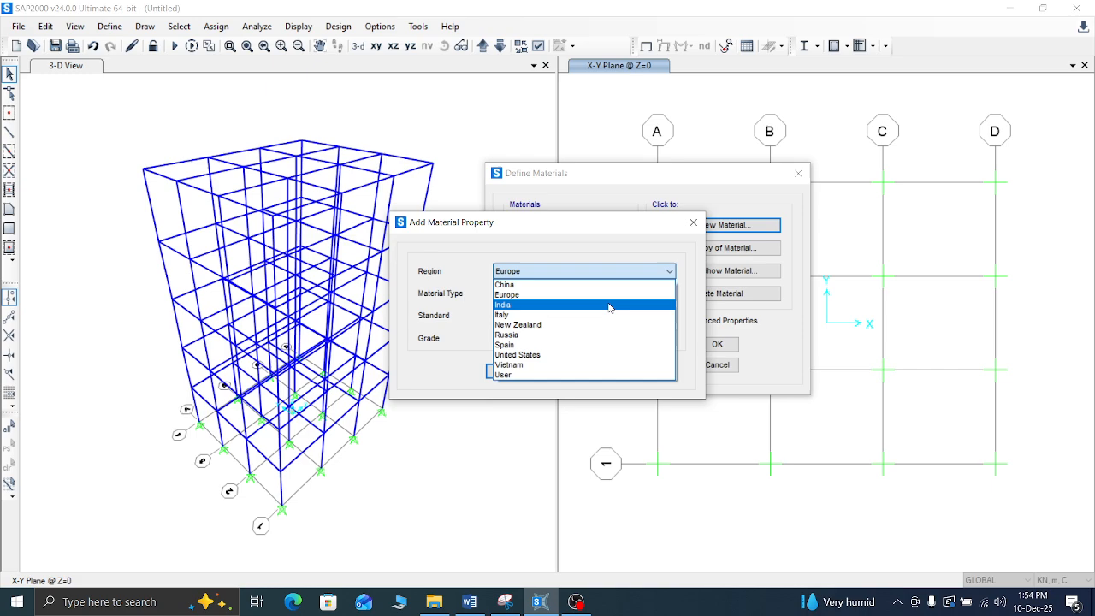
left_click(609, 306)
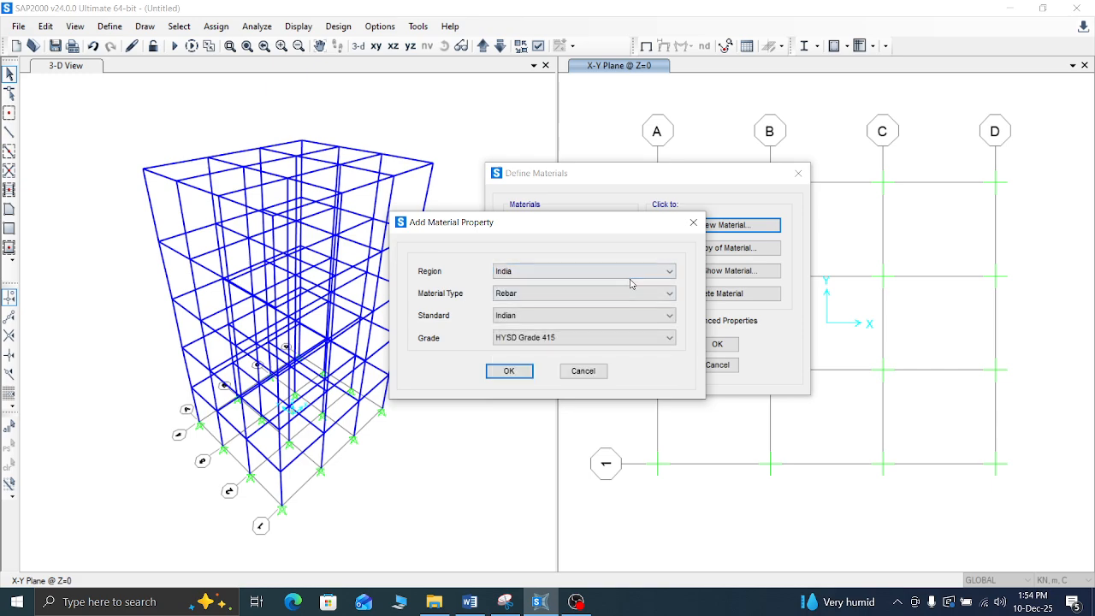
left_click(604, 276)
left_click(577, 291)
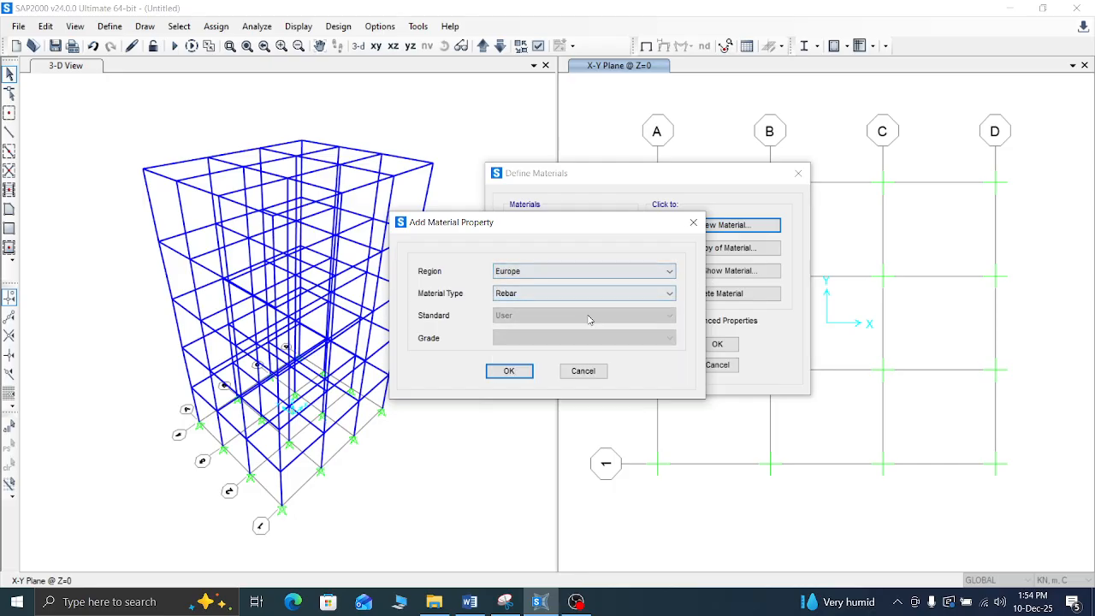
left_click(648, 271)
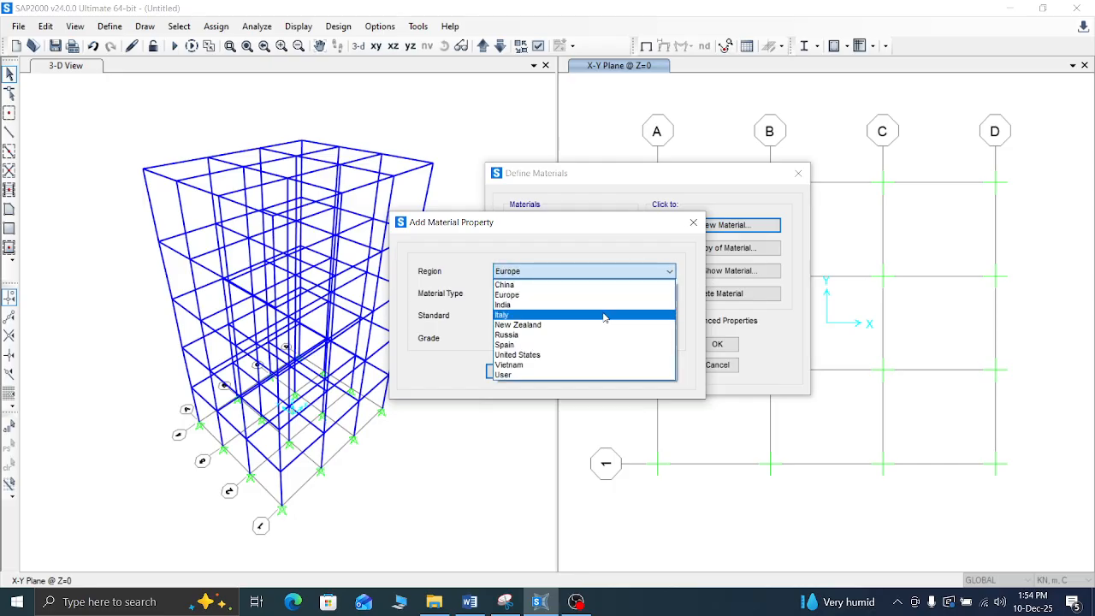
left_click(579, 356)
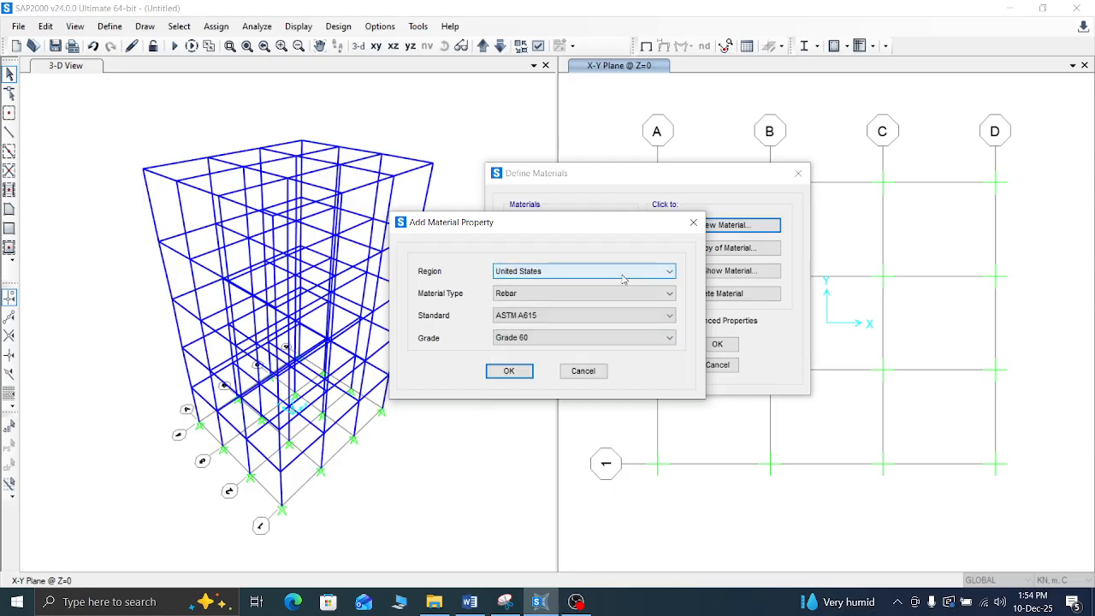
left_click(594, 318)
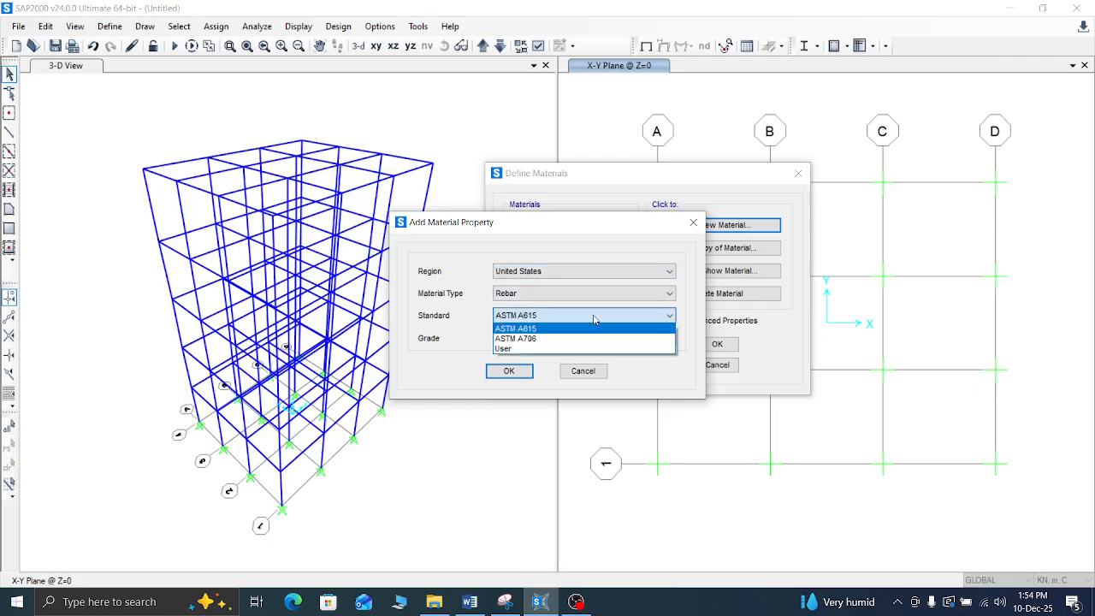
left_click(590, 328)
left_click(588, 337)
left_click(589, 345)
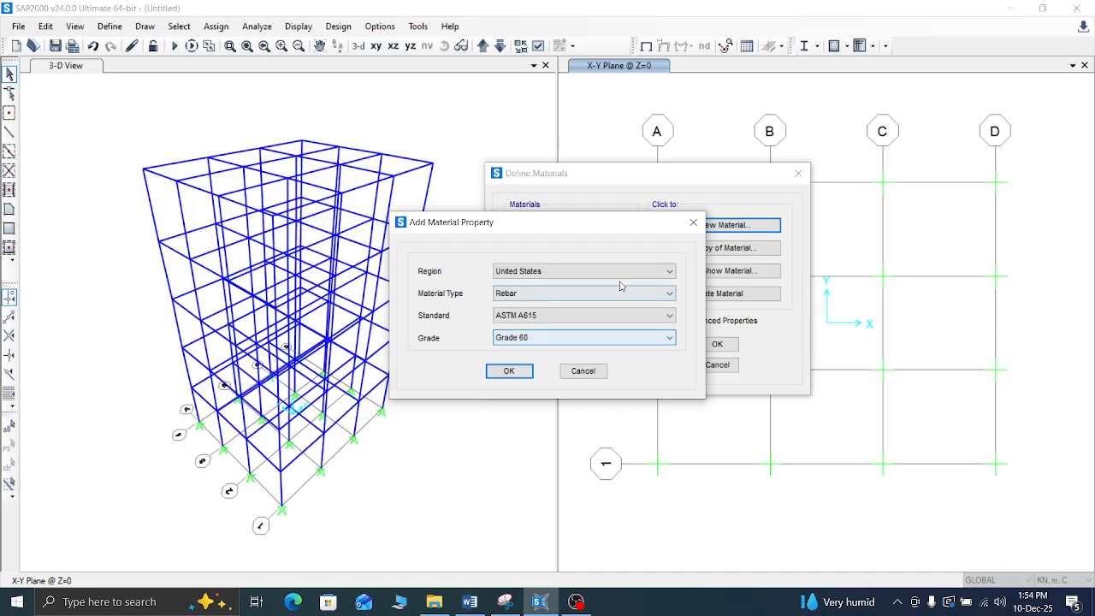
Step: Try the User region for the new rebar material, keeping the material type as Rebar
left_click(623, 273)
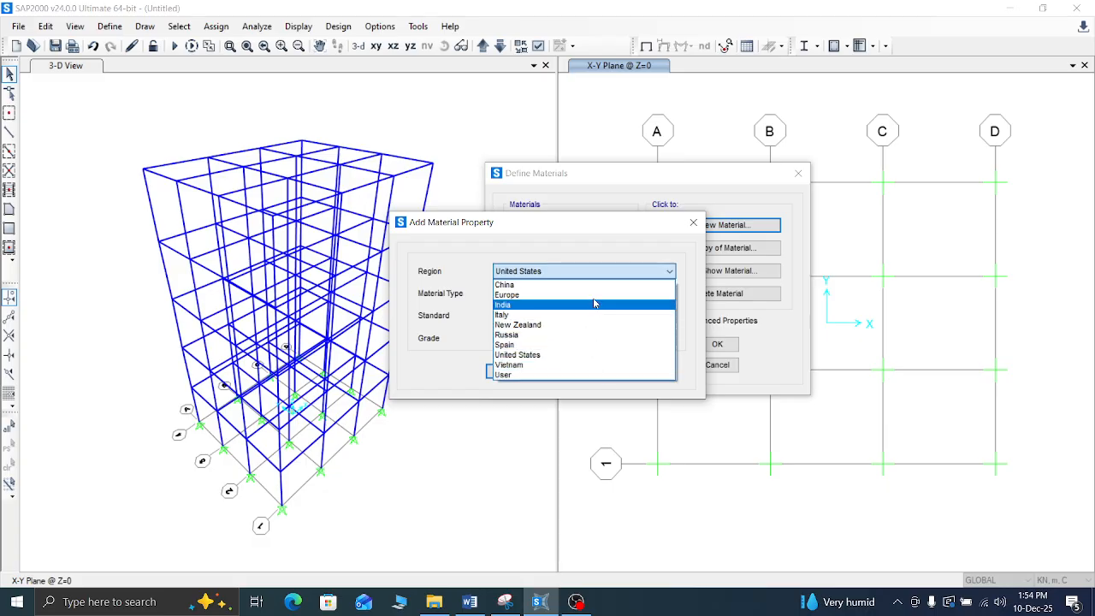
left_click(593, 375)
left_click(640, 293)
left_click(646, 293)
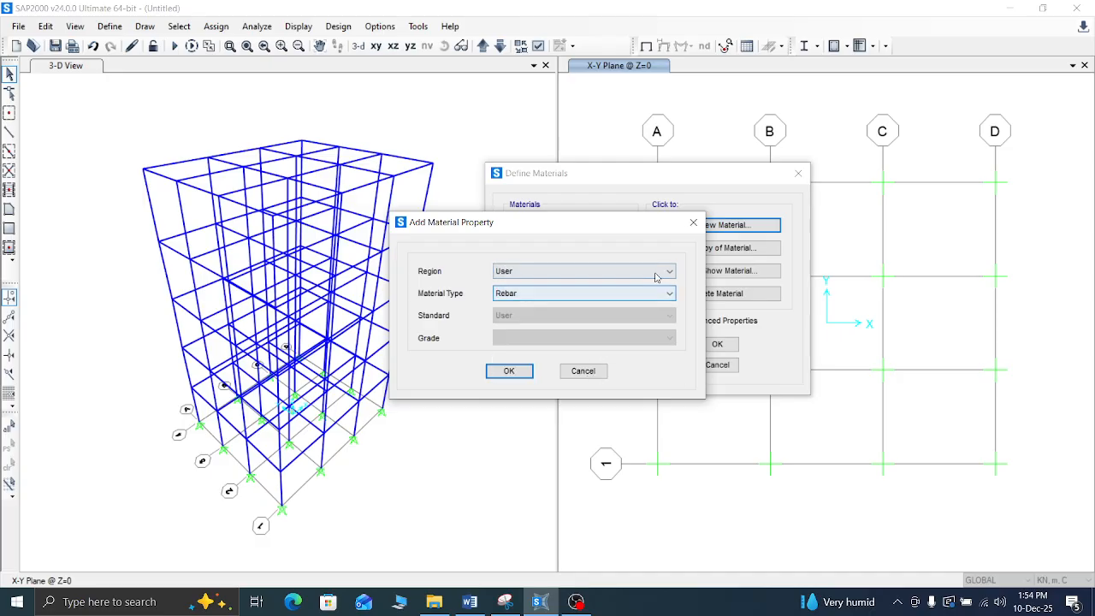
Step: Add the rebar material from the India region with the Indian standard and Mild Grade 250
left_click(656, 272)
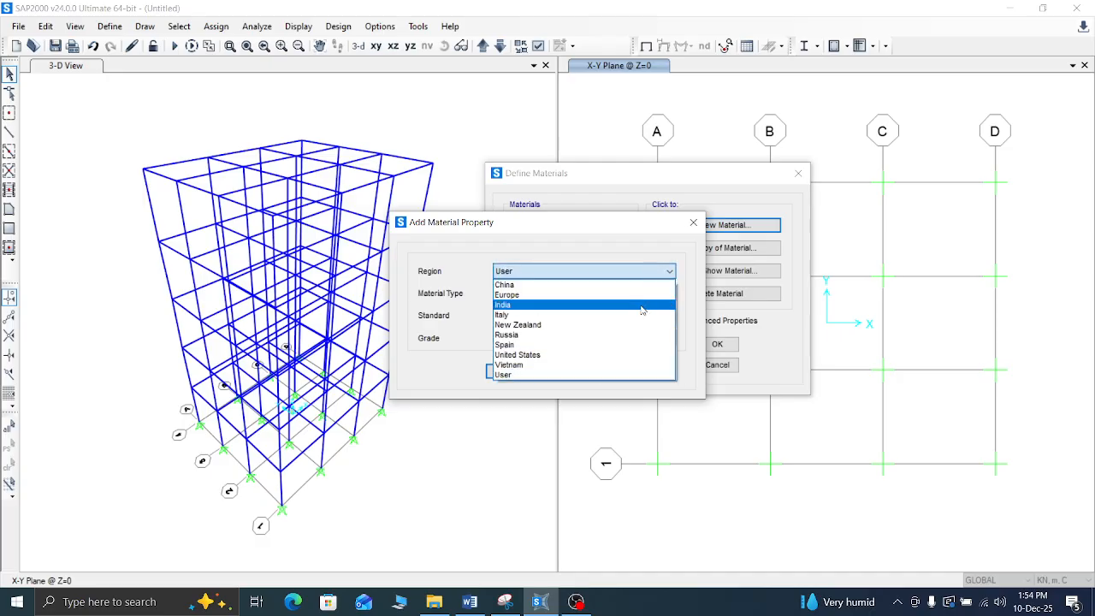
left_click(643, 304)
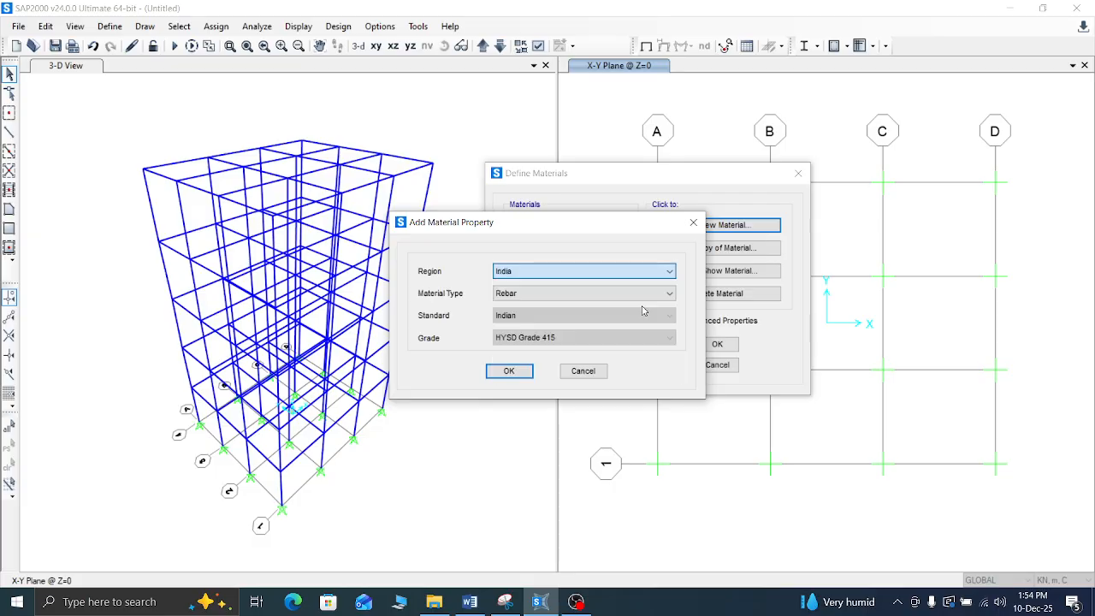
left_click(643, 337)
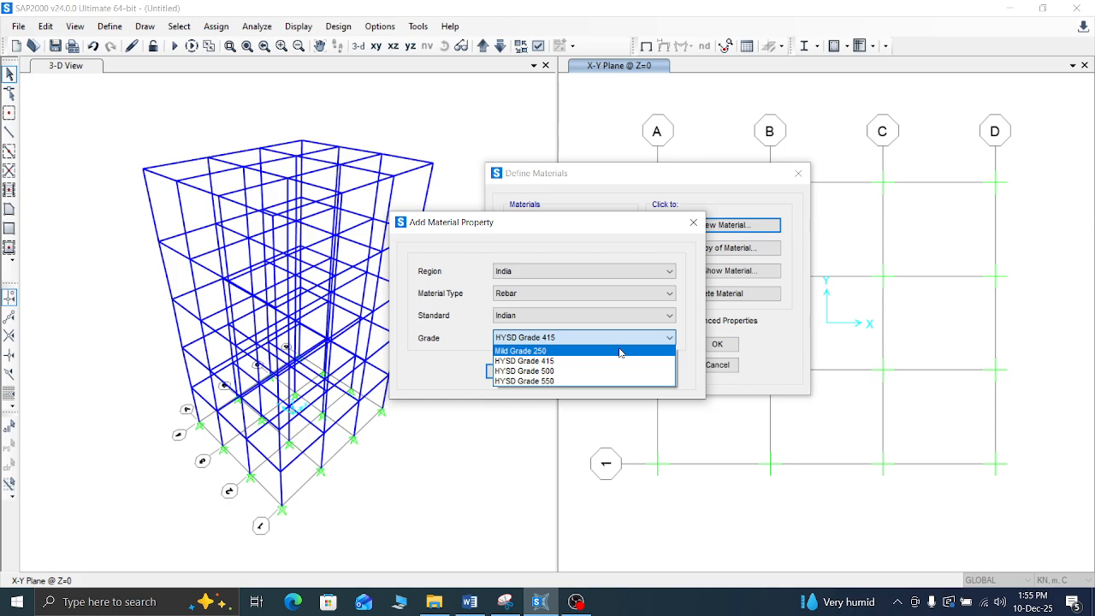
left_click(666, 337)
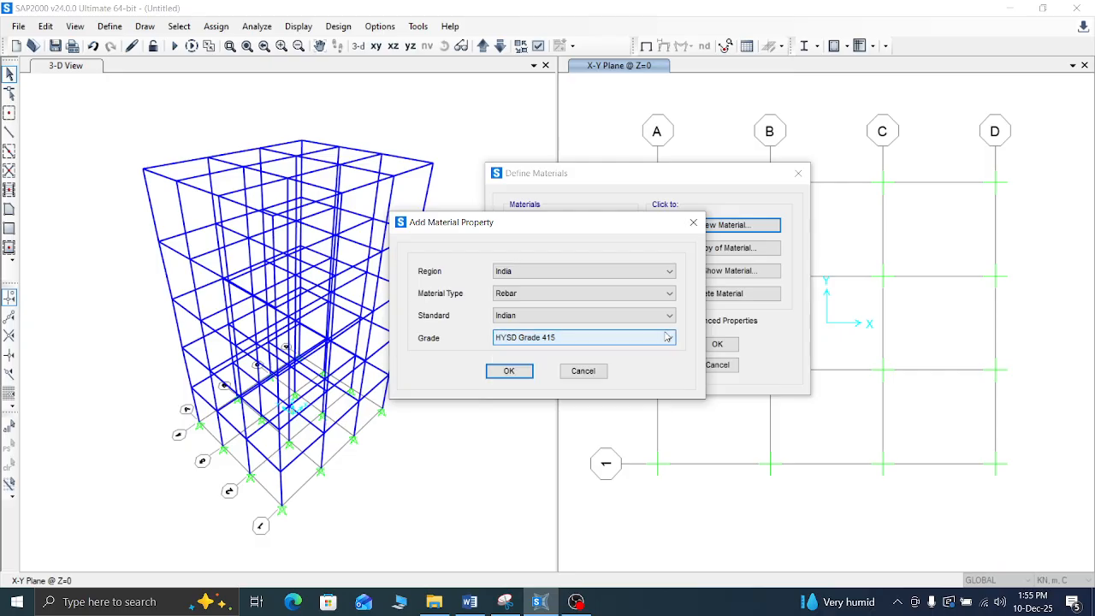
left_click(666, 337)
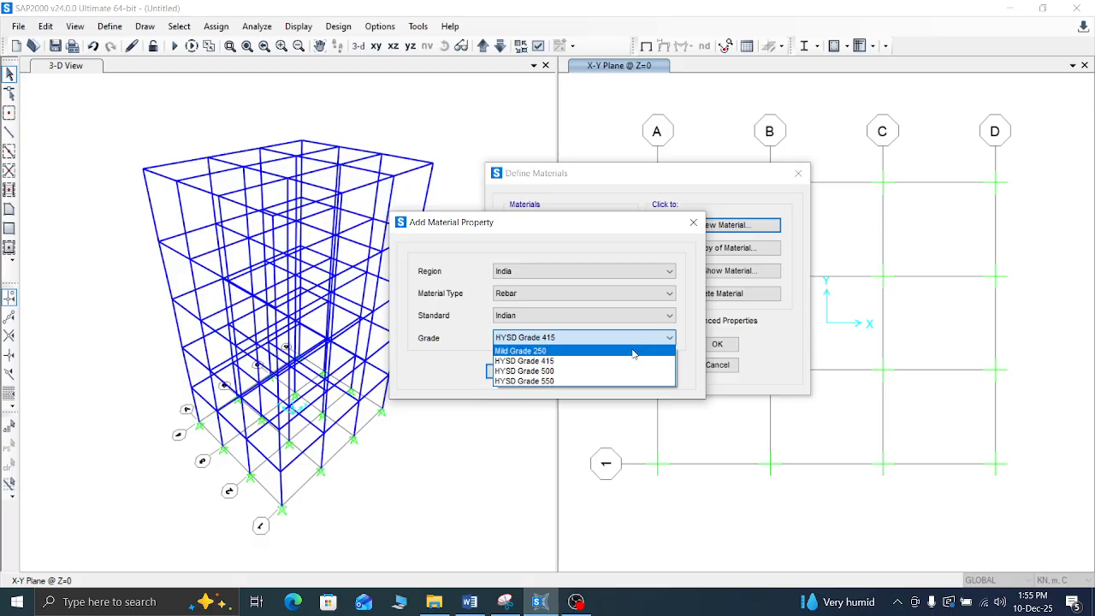
left_click(633, 351)
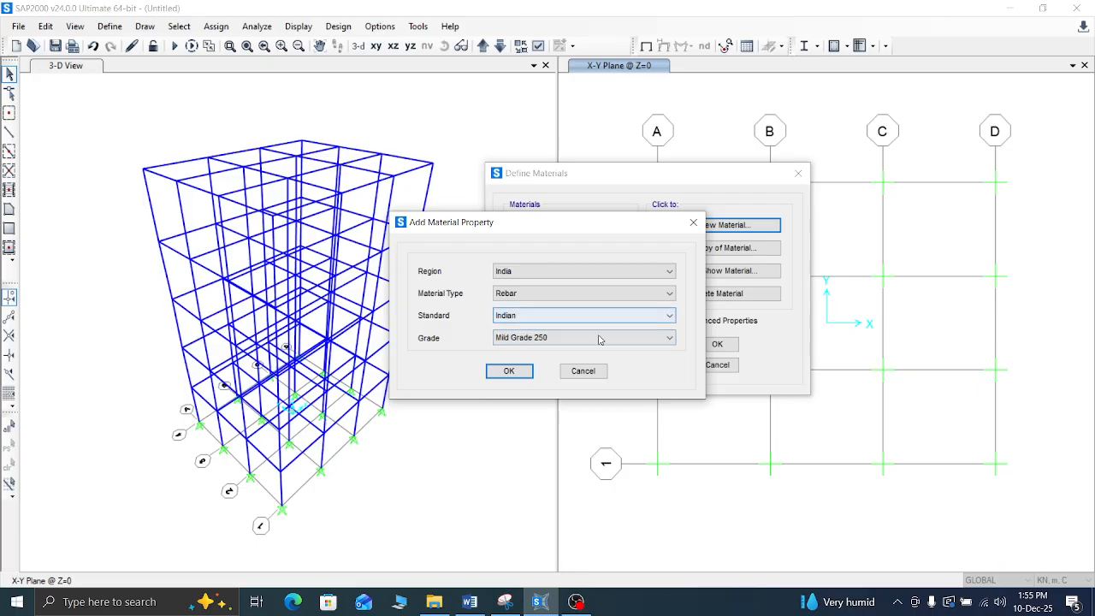
left_click(508, 373)
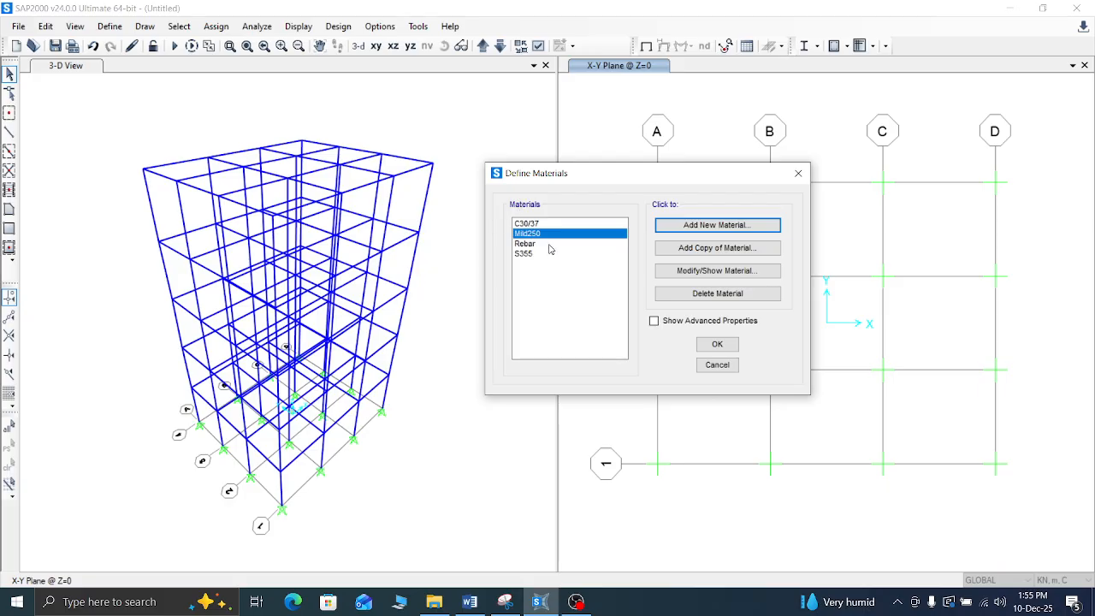
left_click(708, 225)
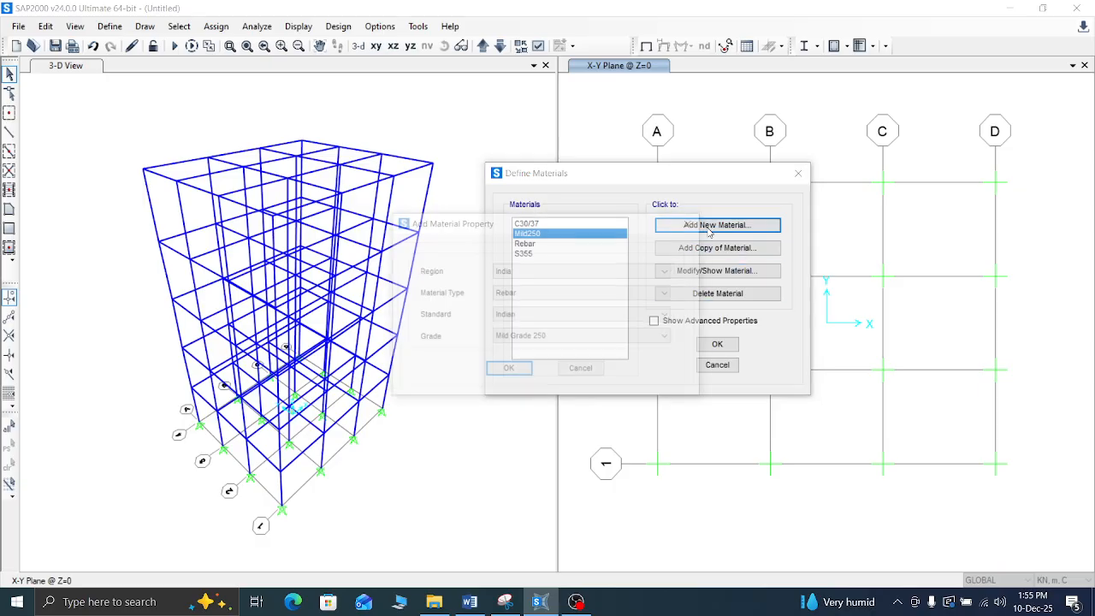
left_click(612, 271)
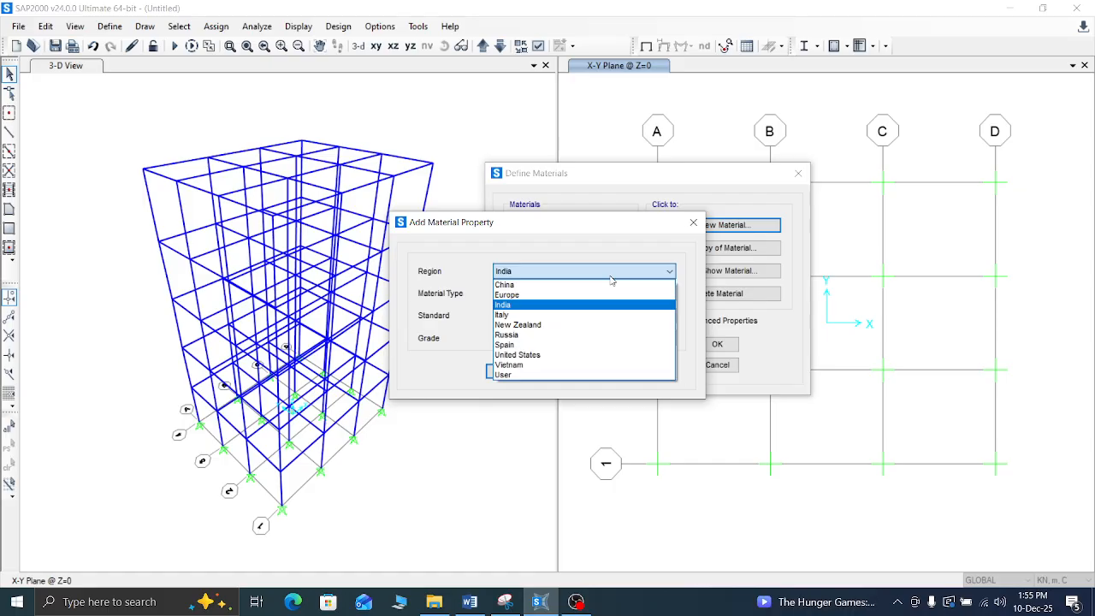
left_click(580, 354)
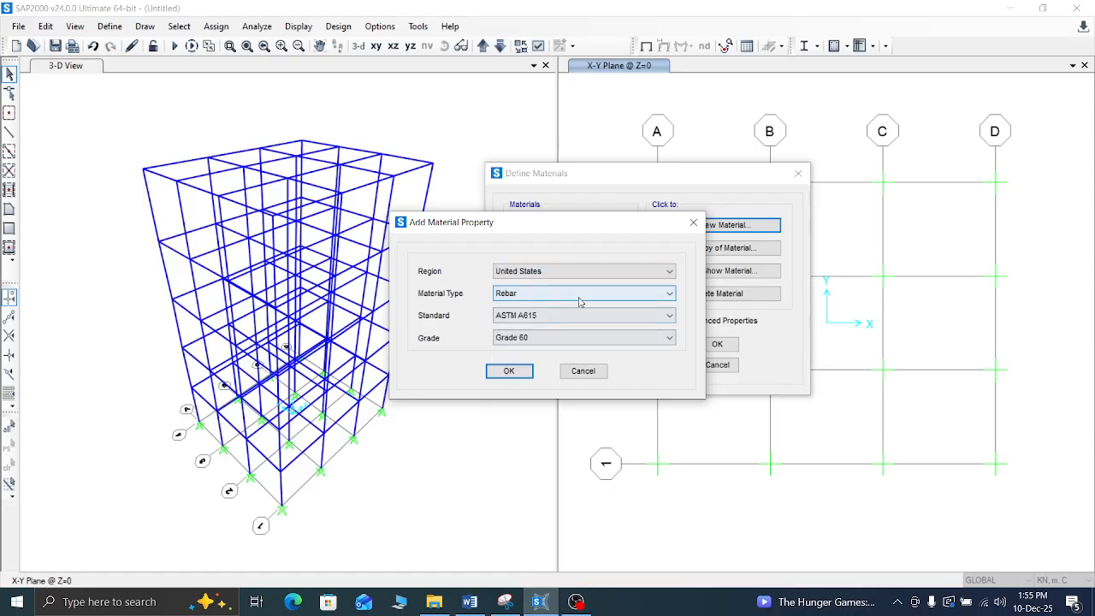
left_click(588, 316)
left_click(589, 316)
left_click(573, 339)
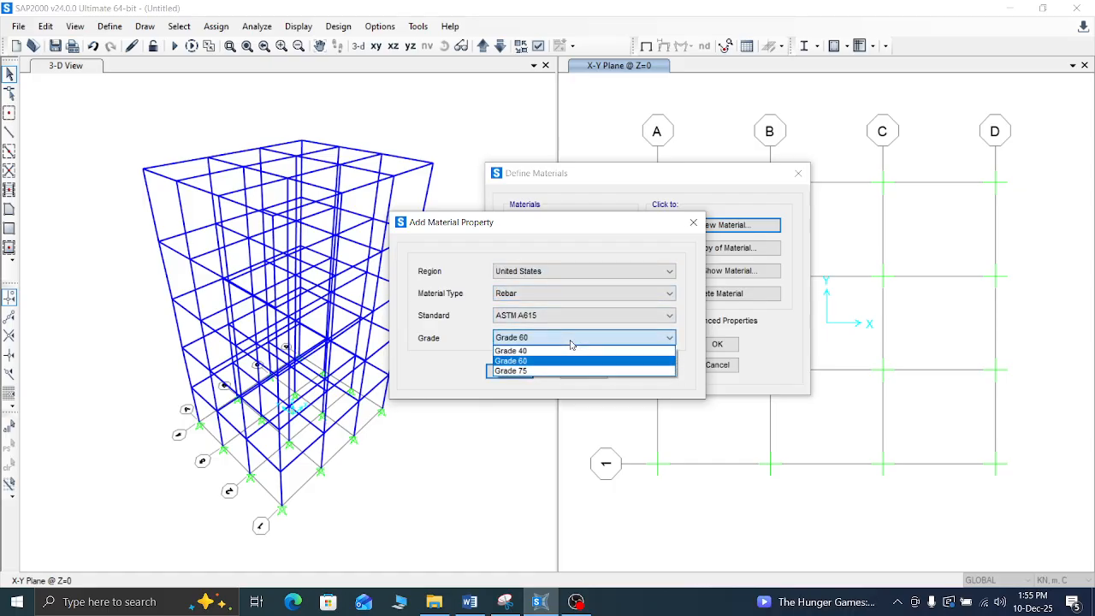
left_click(572, 344)
left_click(587, 318)
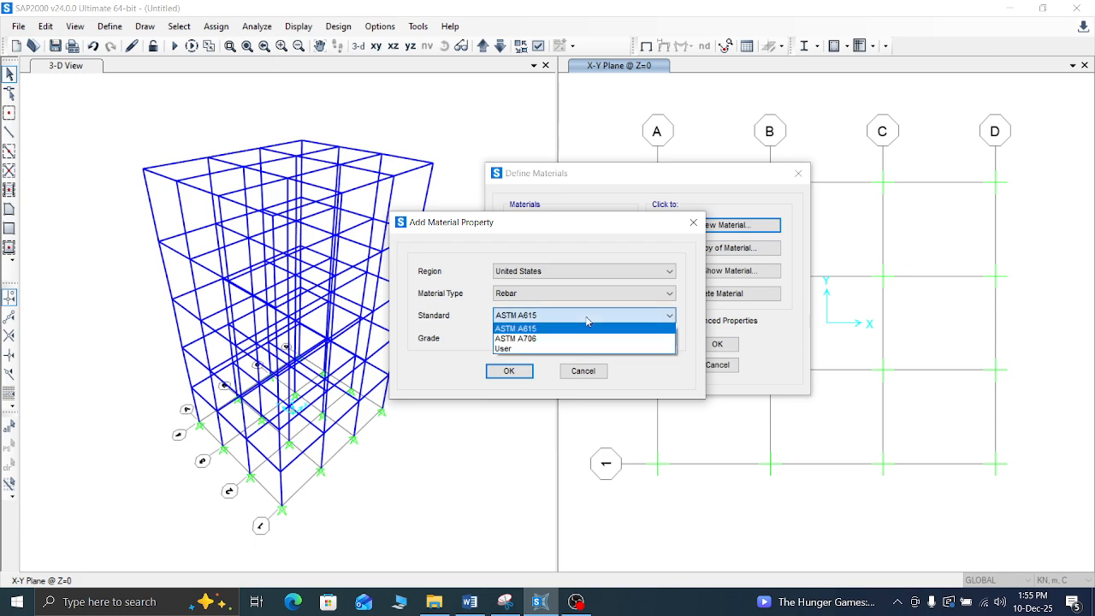
left_click(656, 272)
left_click(656, 271)
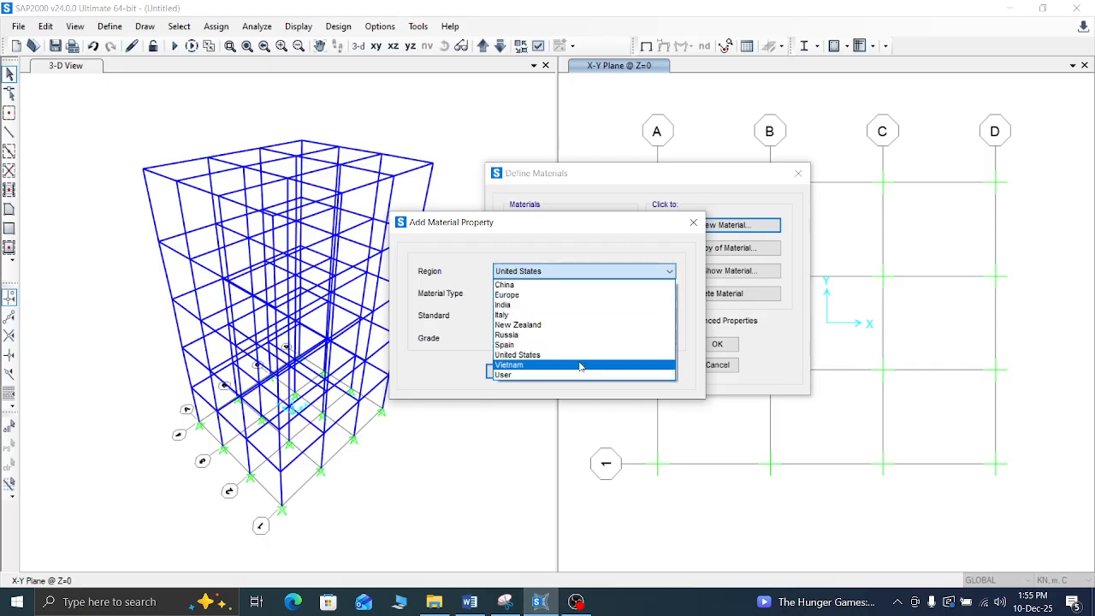
left_click(580, 335)
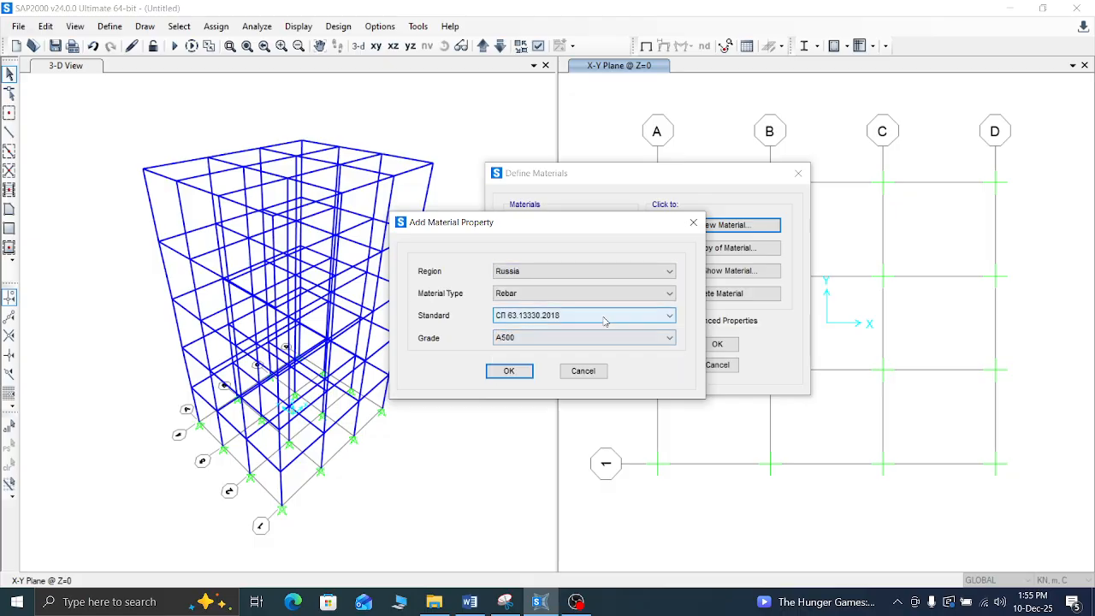
left_click(655, 272)
left_click(580, 315)
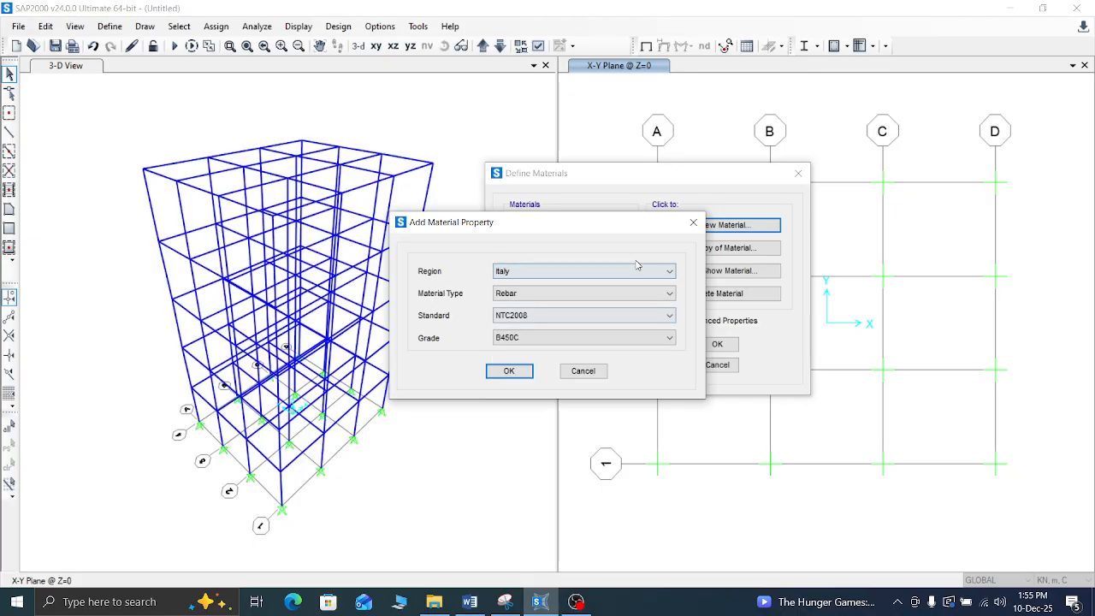
left_click(626, 271)
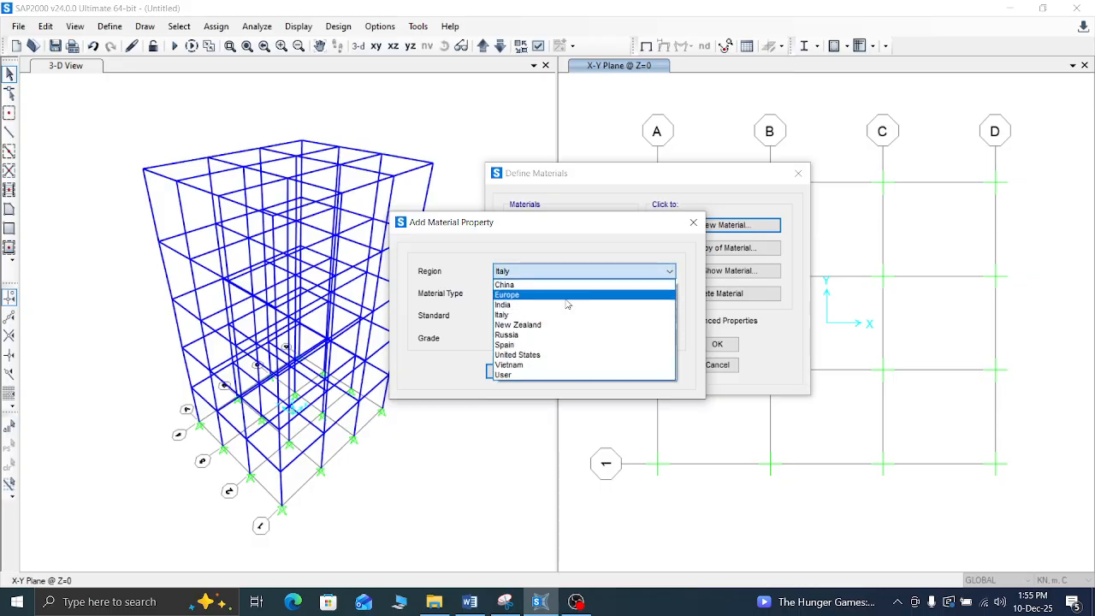
left_click(566, 306)
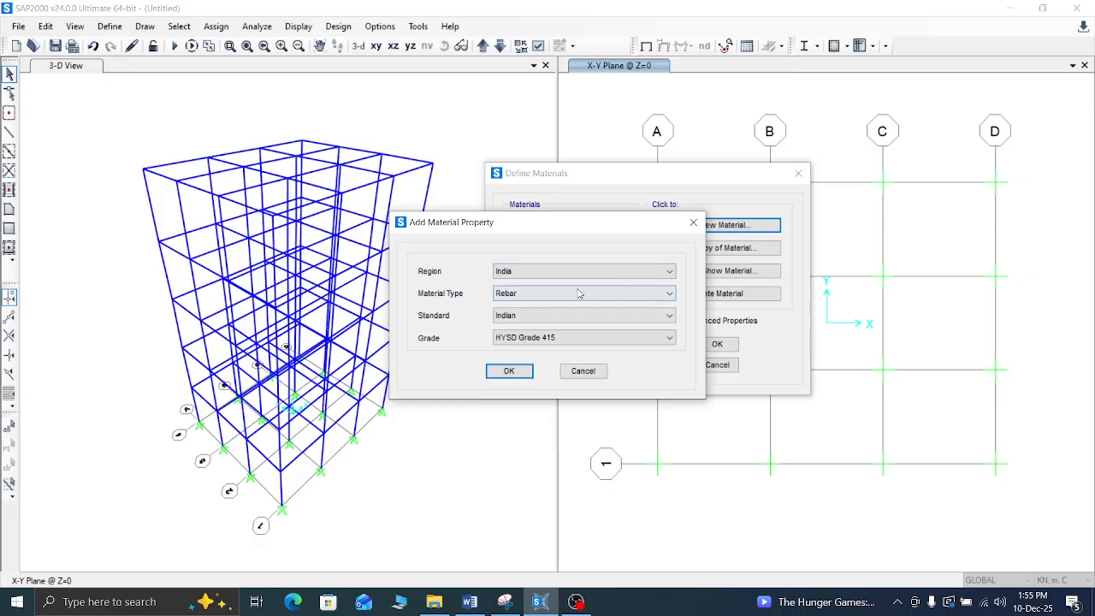
left_click(602, 338)
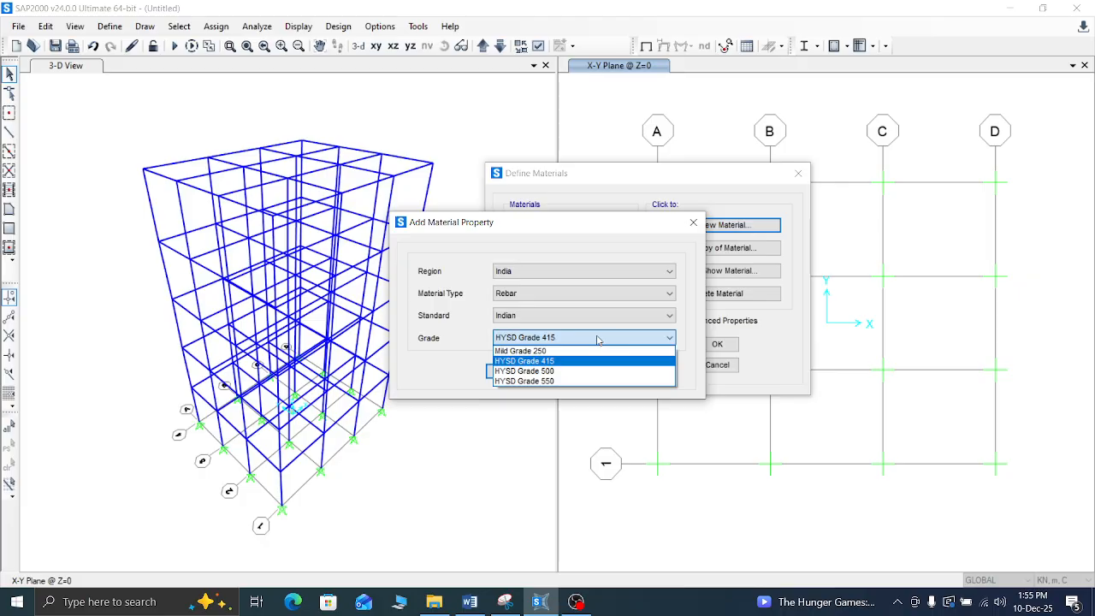
left_click(567, 351)
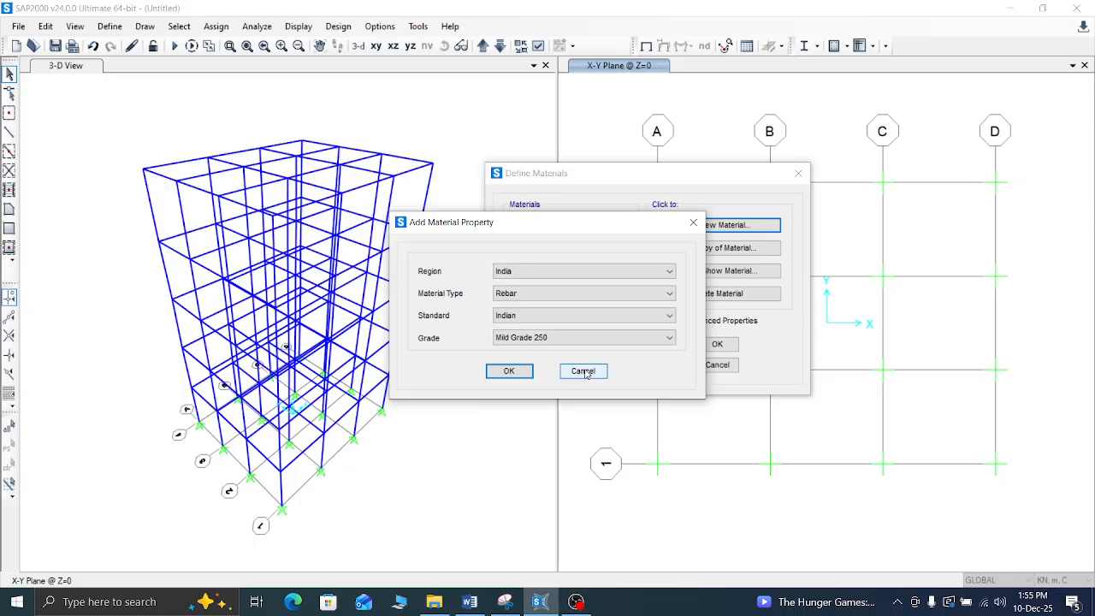
left_click(509, 370)
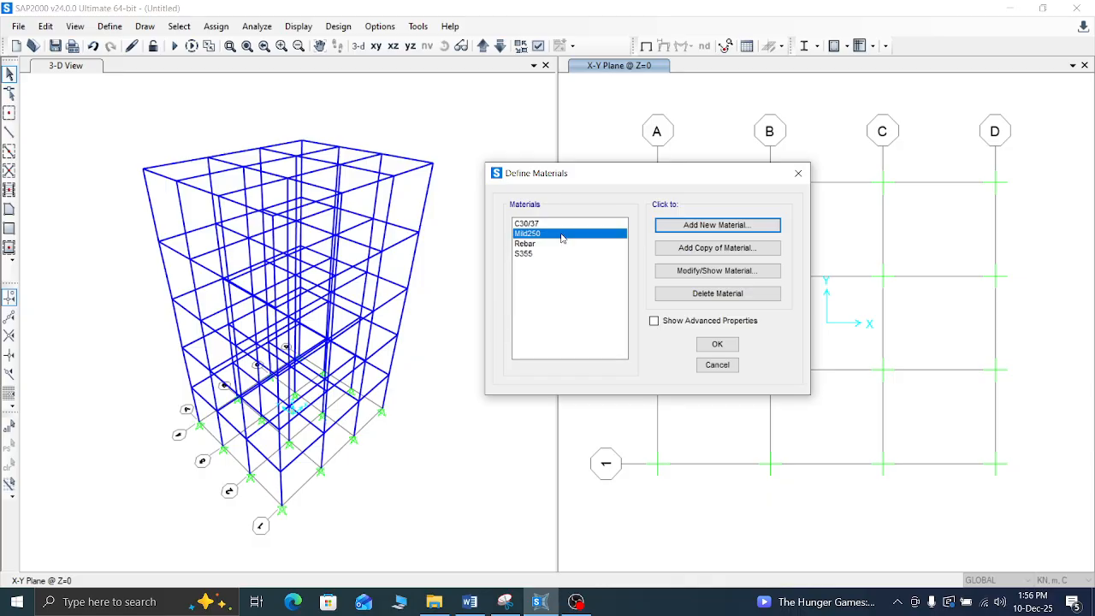
Step: Examine the property data of the Mild250 rebar material, including its units, elastic modulus and yield and tensile stresses
left_click(691, 272)
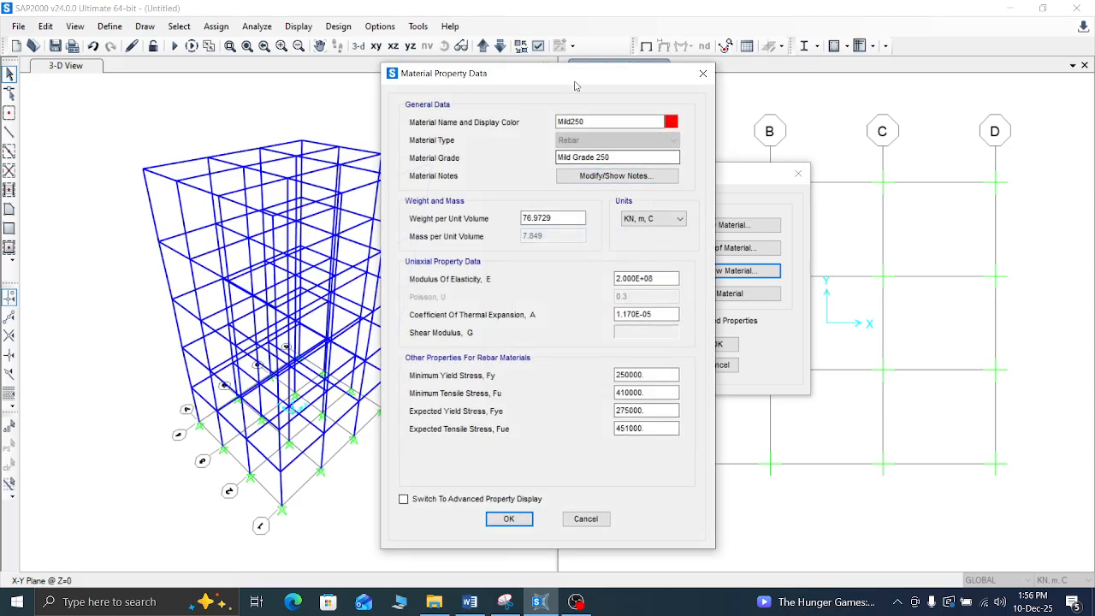
left_click_drag(574, 86, 920, 88)
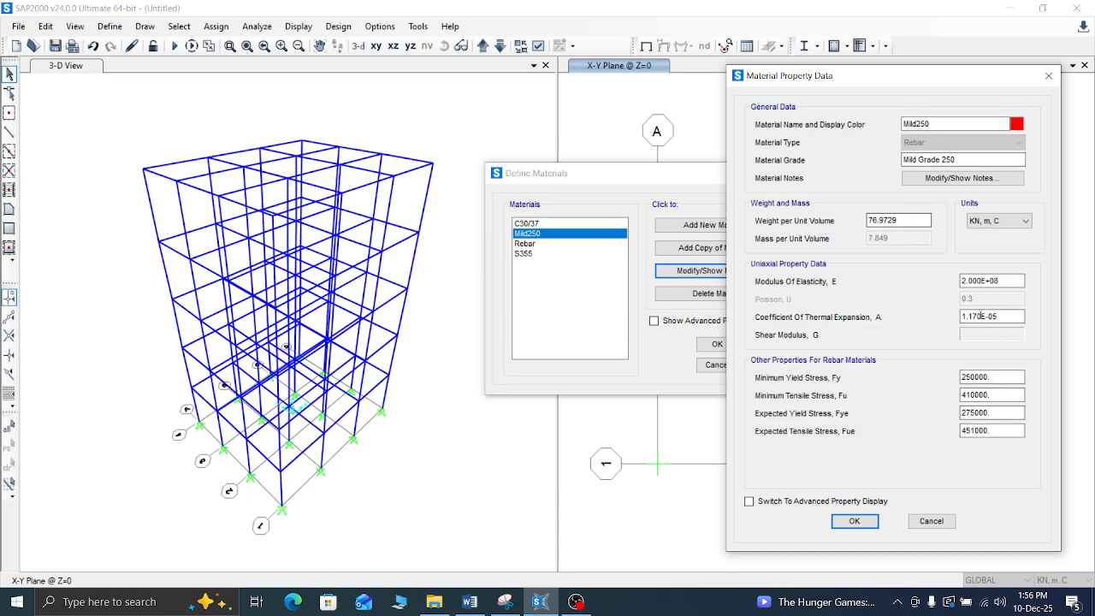
left_click(1003, 224)
left_click(1003, 224)
left_click(1049, 76)
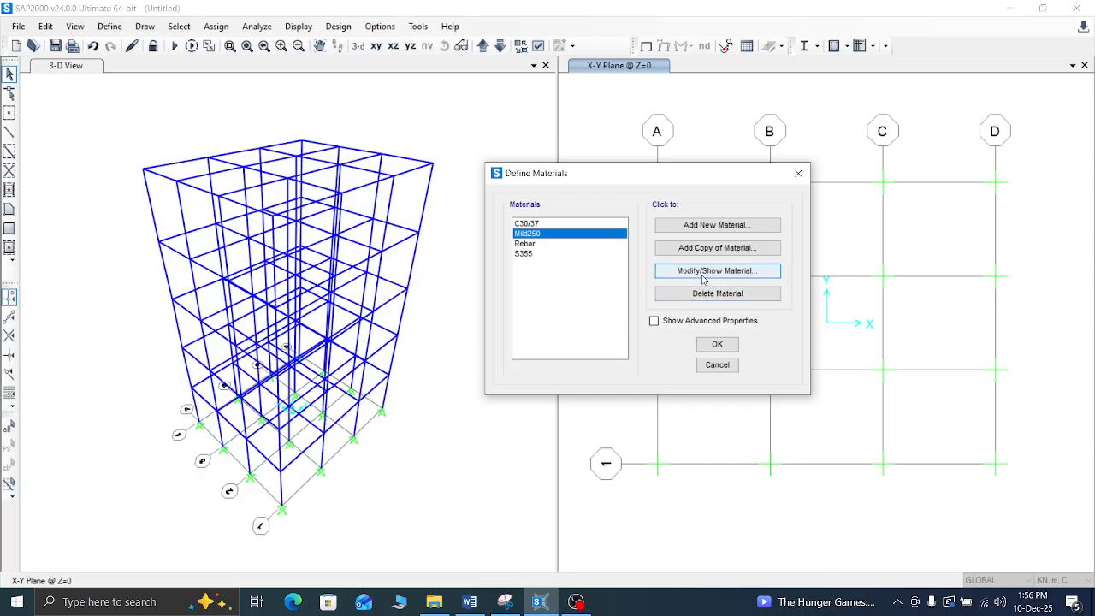
left_click(568, 223)
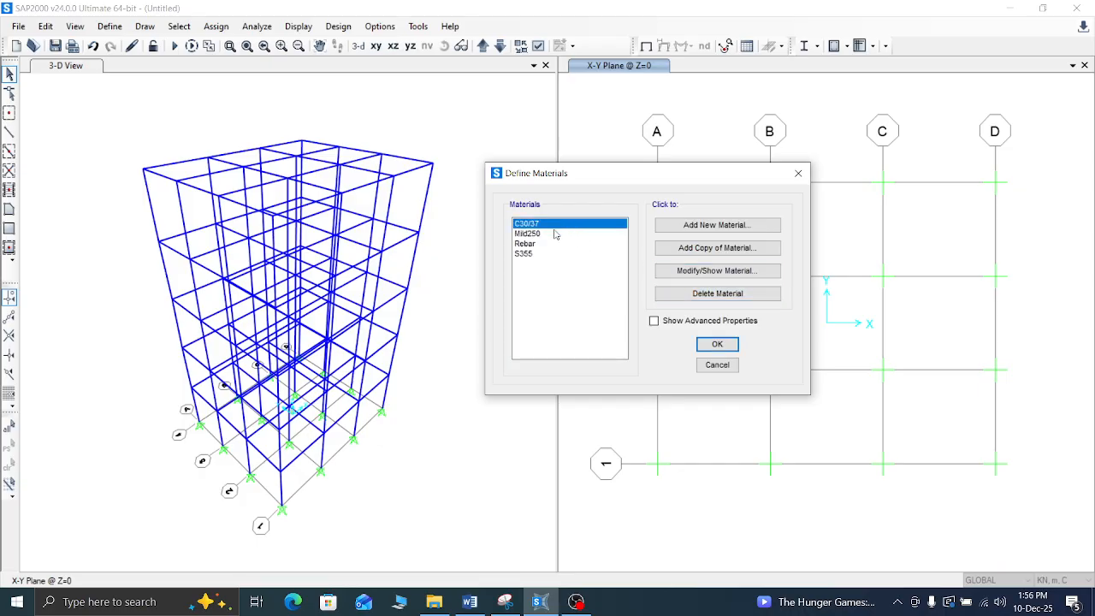
left_click(550, 234)
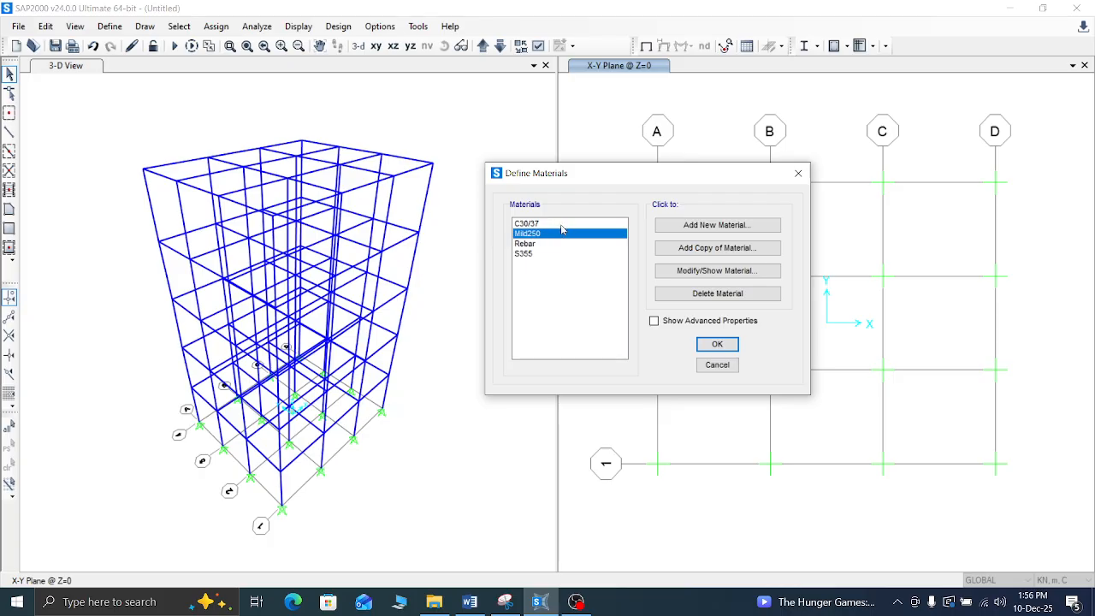
left_click(684, 270)
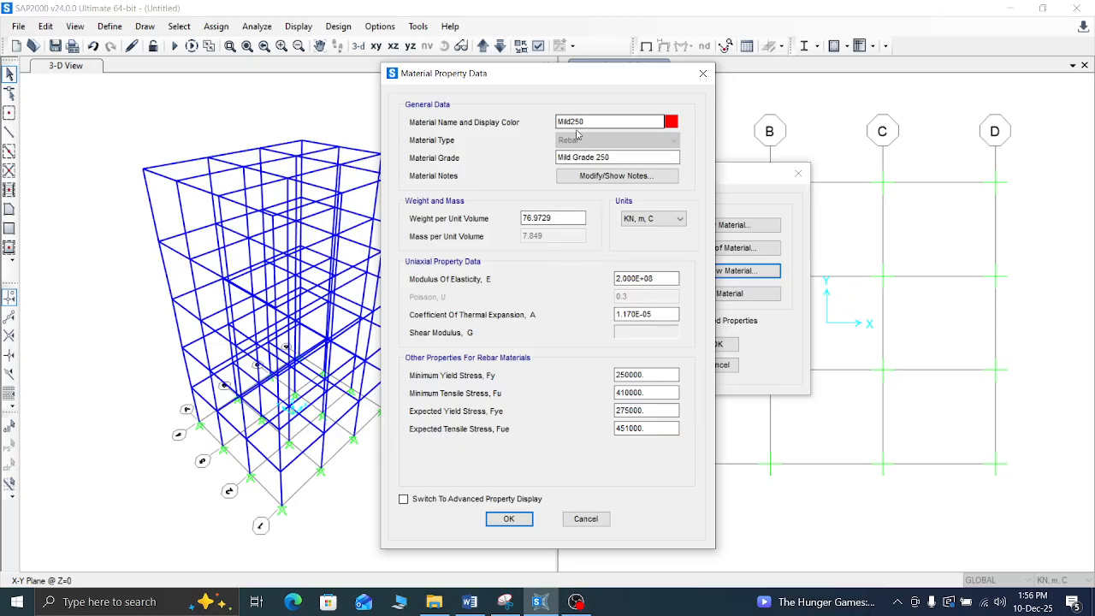
left_click(703, 74)
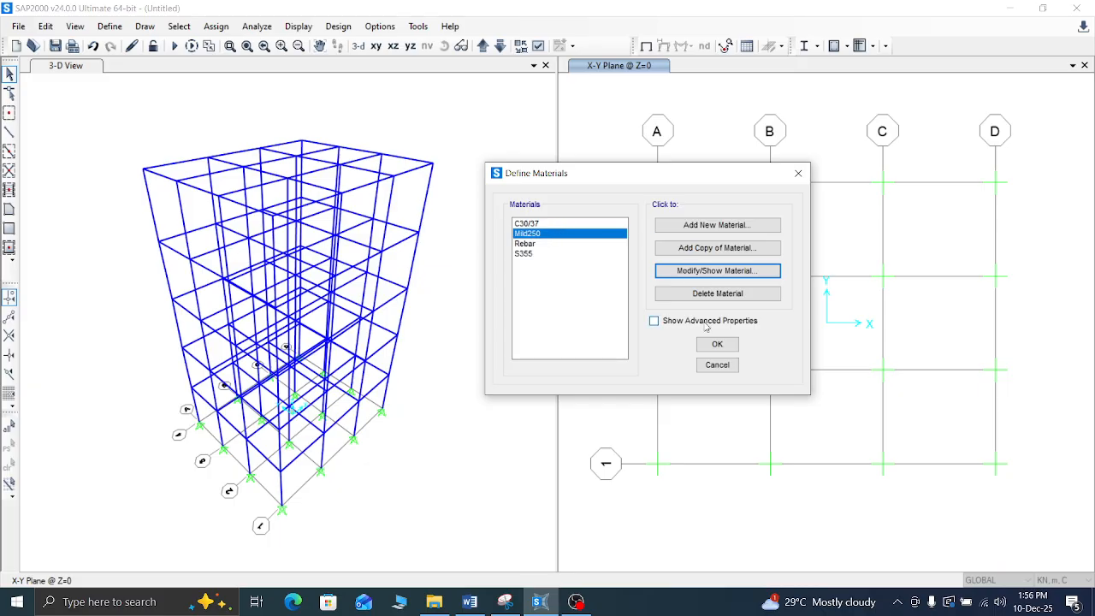
Step: Select the C30/37 concrete in the materials list and accept the material definitions
left_click(540, 222)
left_click(537, 233)
left_click(541, 224)
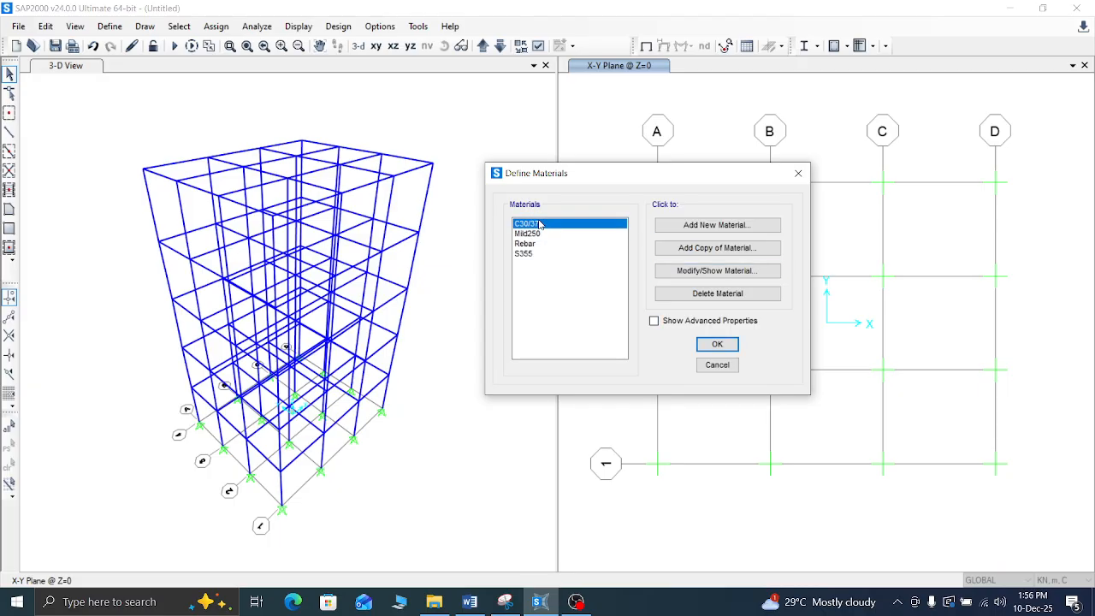
left_click(717, 345)
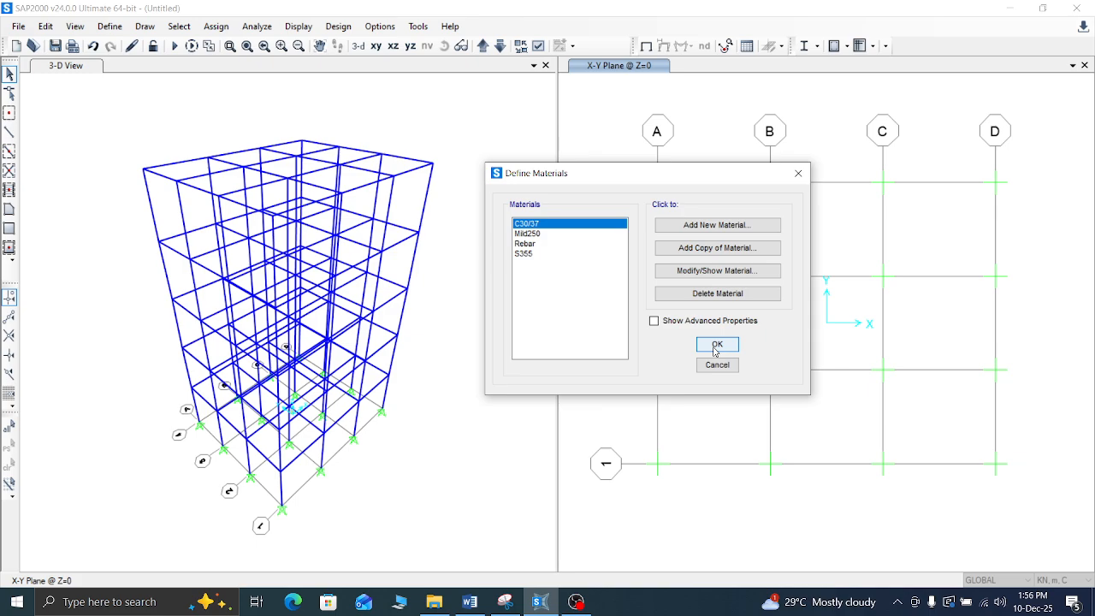
left_click(716, 347)
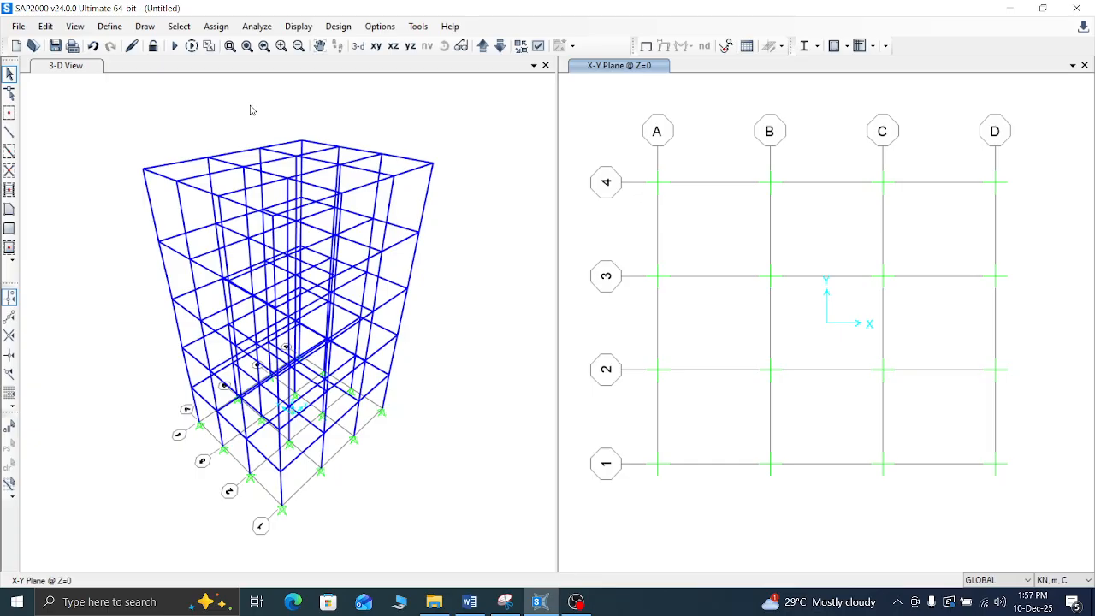
Step: Open the frame section property definitions
left_click(110, 25)
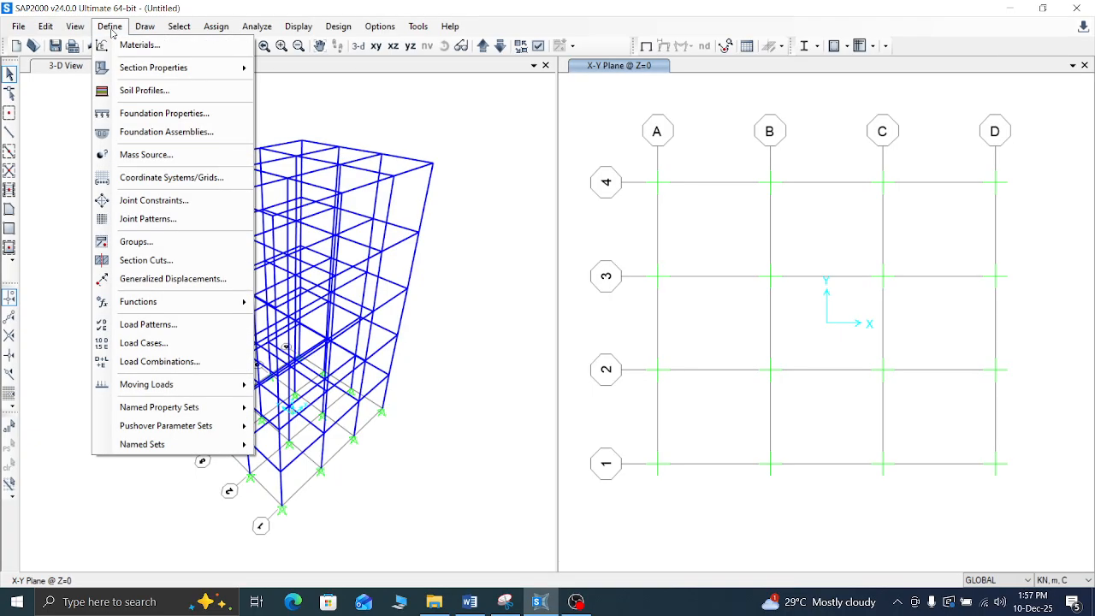
mouse_move(126, 75)
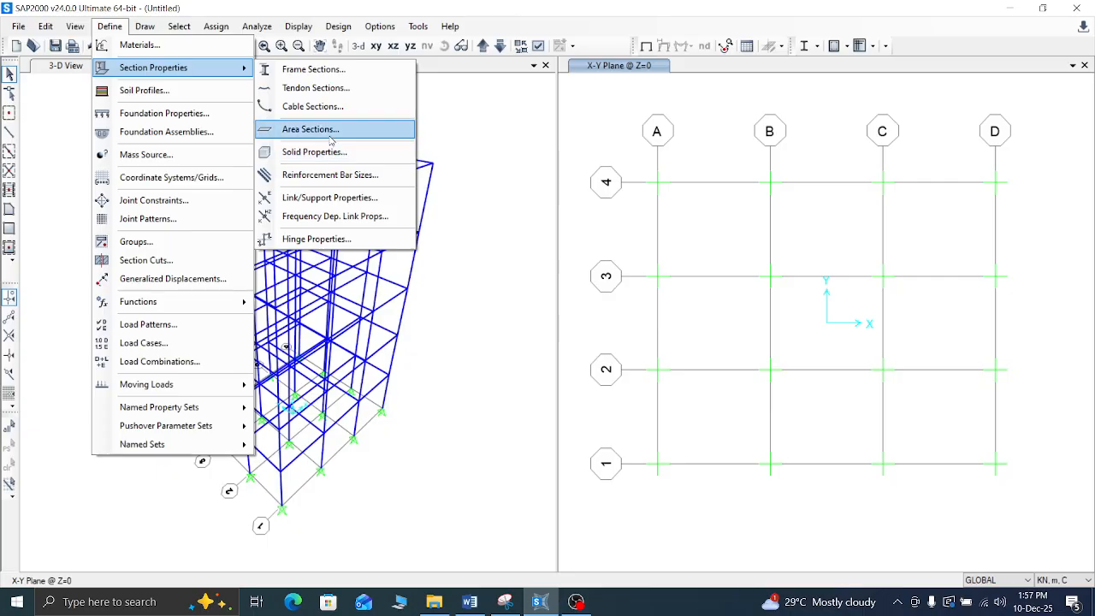
left_click(339, 77)
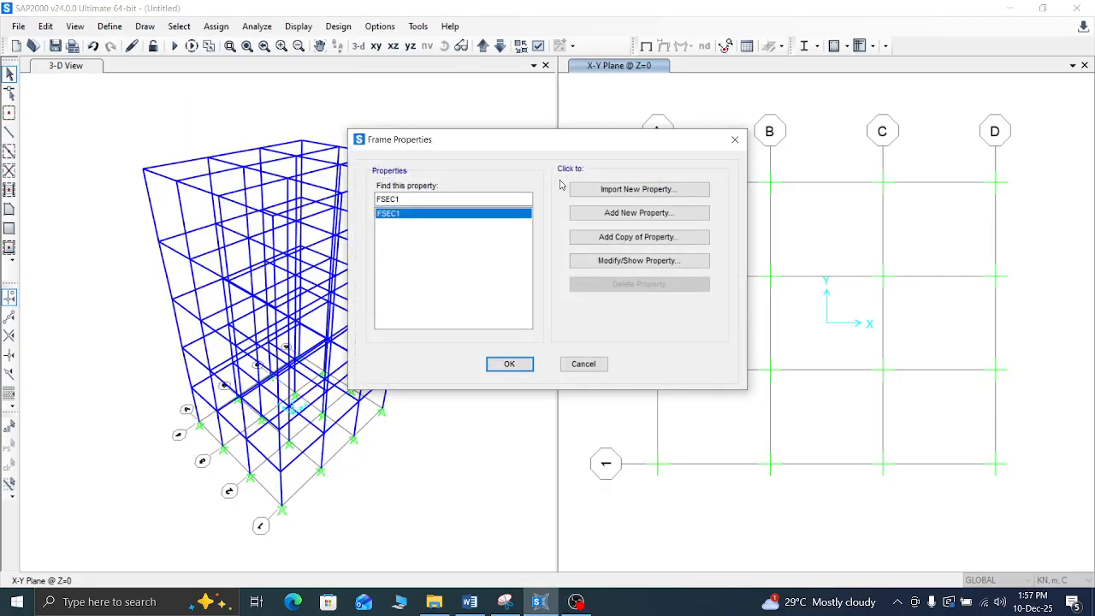
left_click(639, 213)
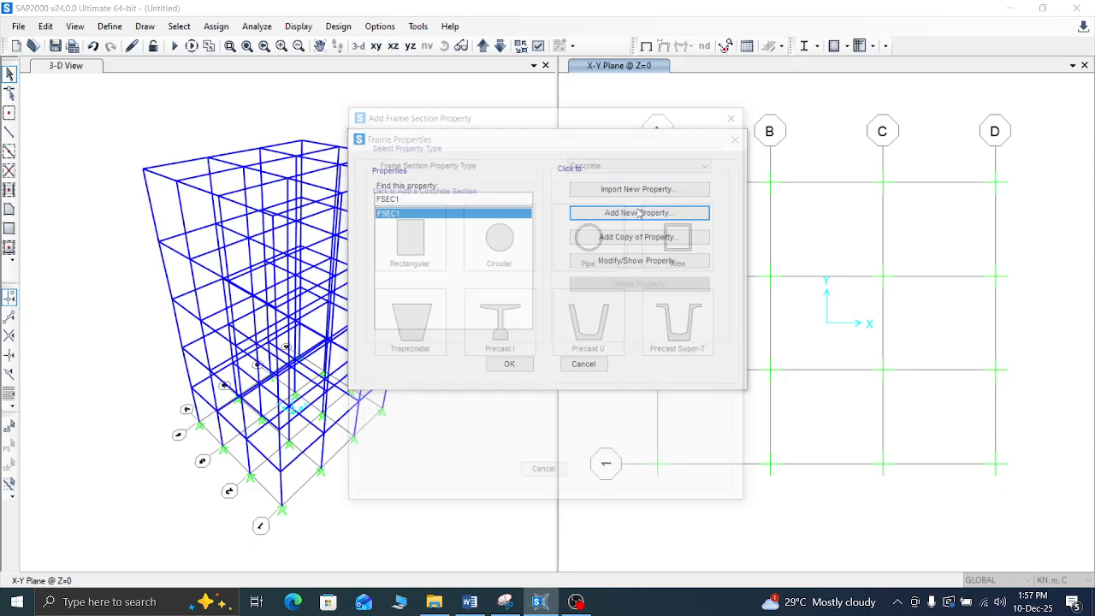
left_click(418, 246)
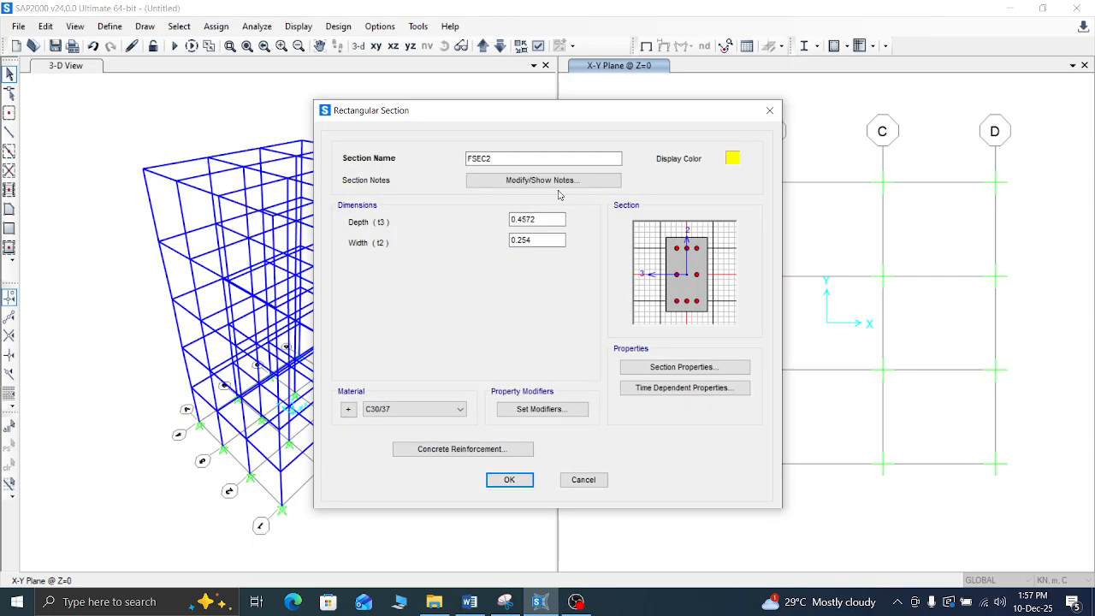
left_click(769, 110)
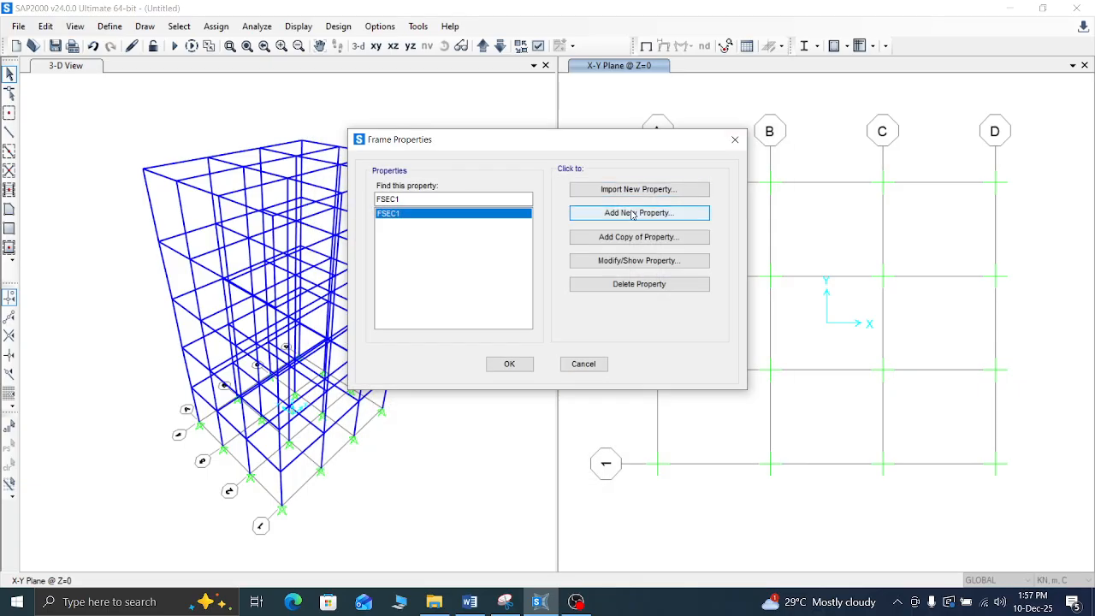
Step: Add a new rectangular concrete frame section and name it Beam
left_click(630, 217)
left_click(598, 162)
left_click(599, 163)
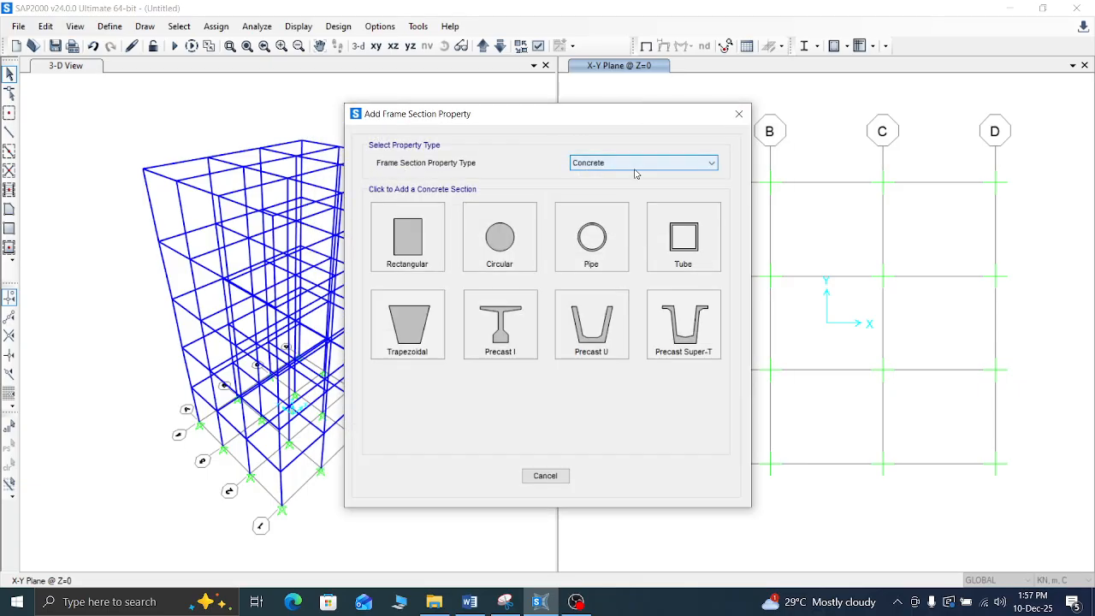
left_click(599, 163)
left_click(612, 202)
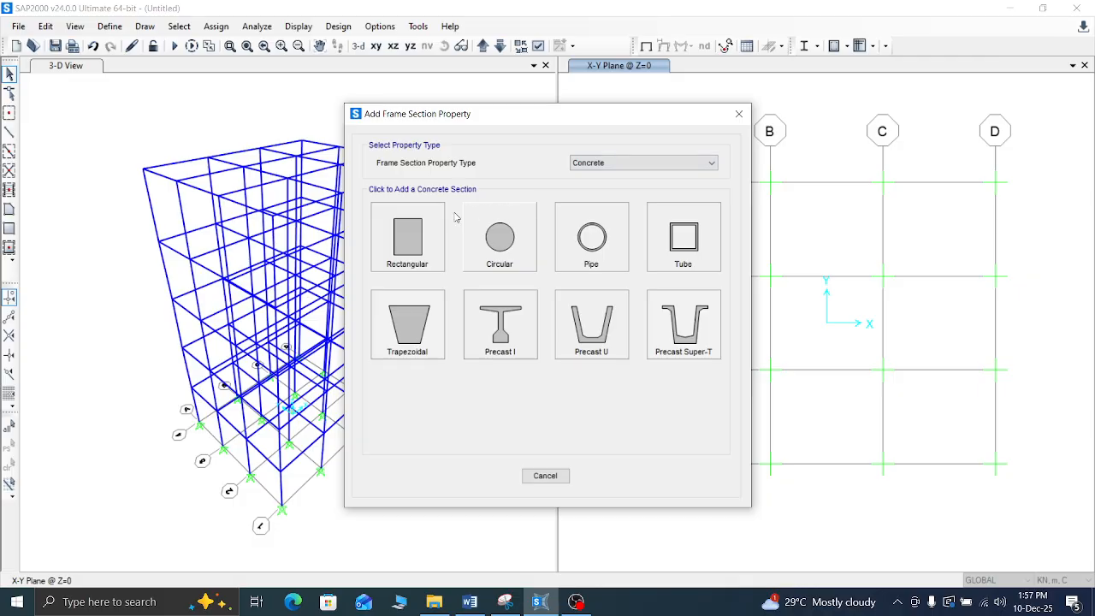
left_click(411, 239)
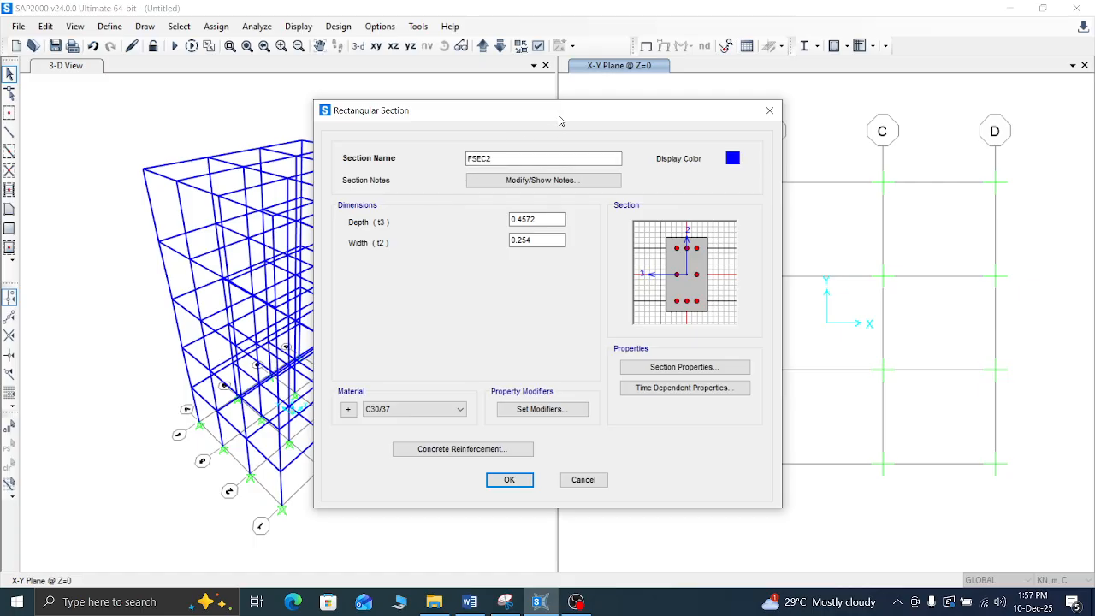
left_click_drag(559, 115, 722, 115)
left_click_drag(665, 159, 592, 164)
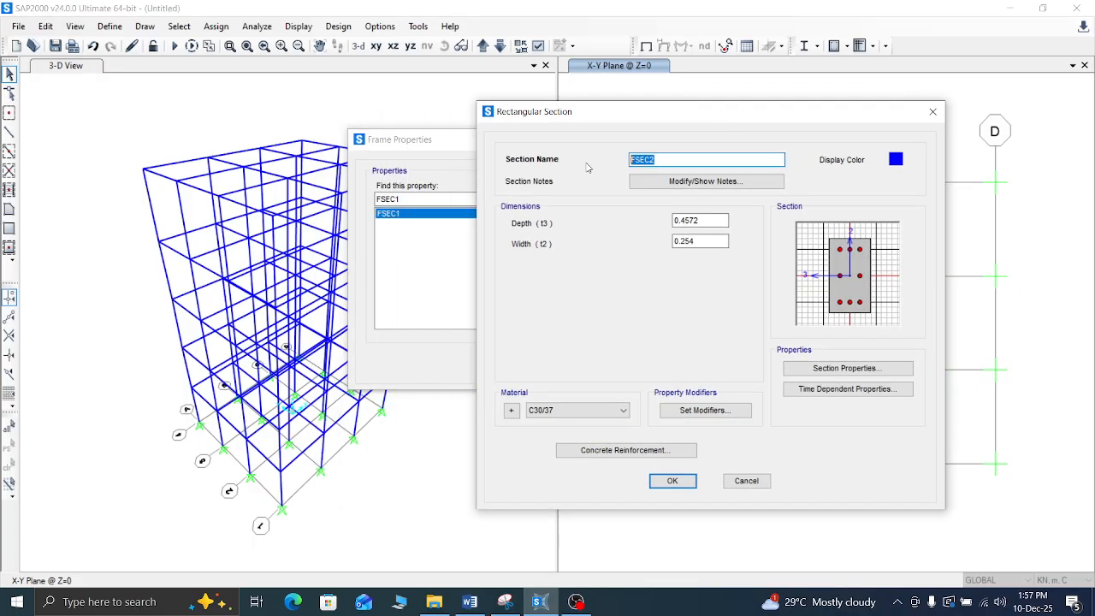
type("Beam")
Step: Check the beam size in the Word plan's summary table and set the Beam section's depth to 0.6 m and width to 0.3 m
left_click(469, 601)
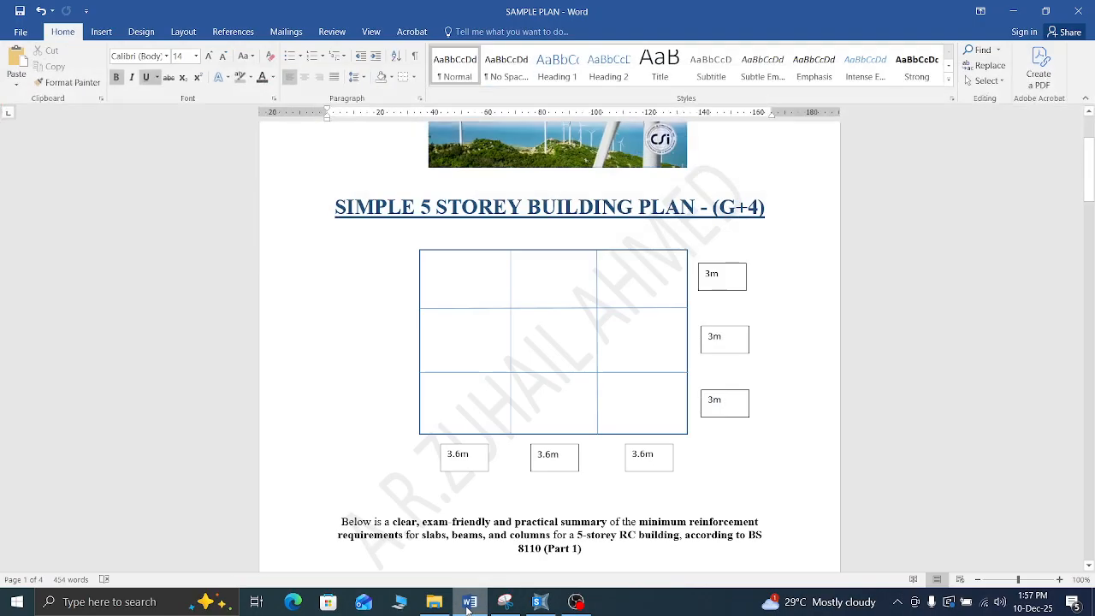
scroll(534, 312, "down", 5)
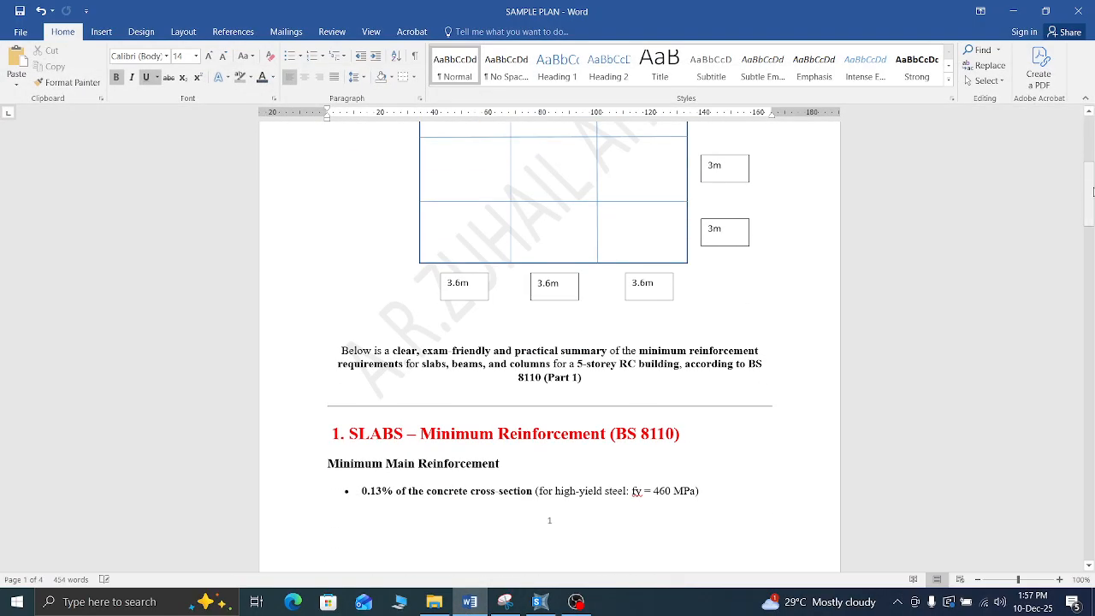
left_click_drag(1091, 186, 1091, 517)
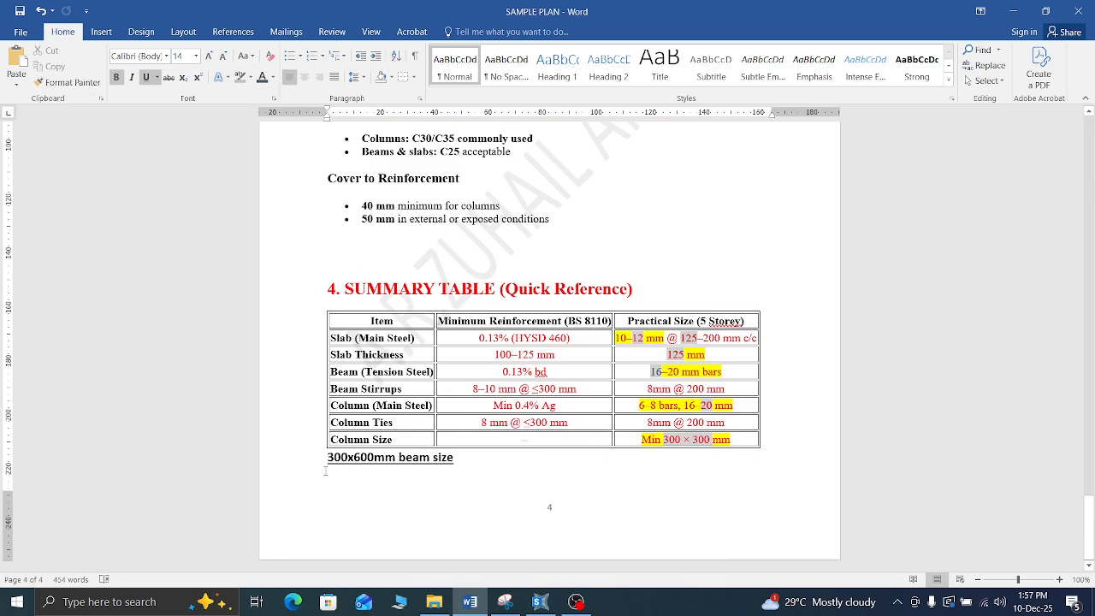
left_click(1012, 12)
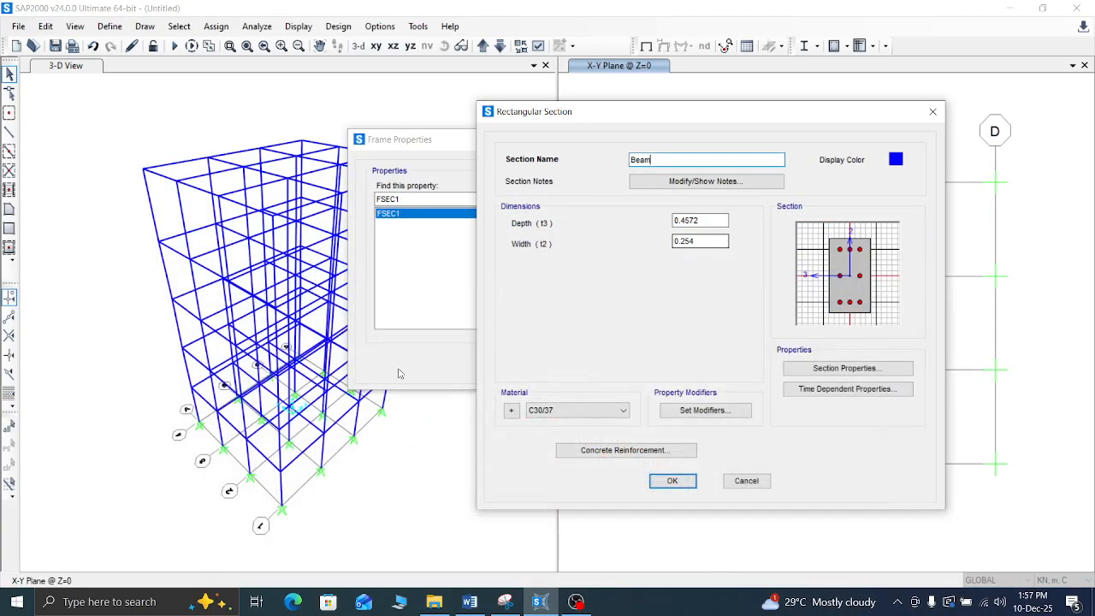
left_click(705, 222)
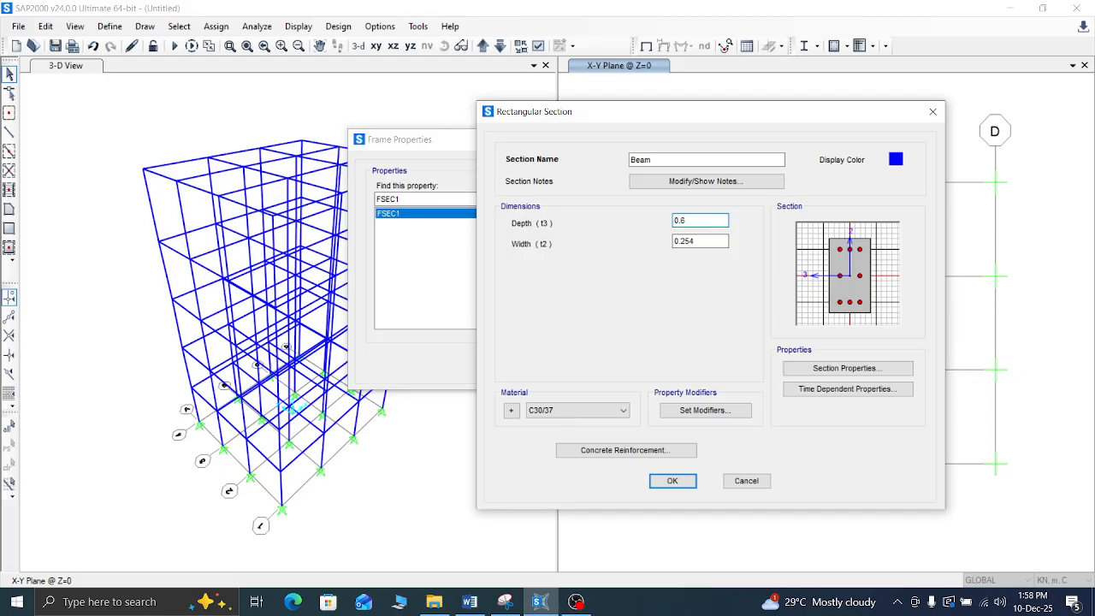
left_click(705, 241)
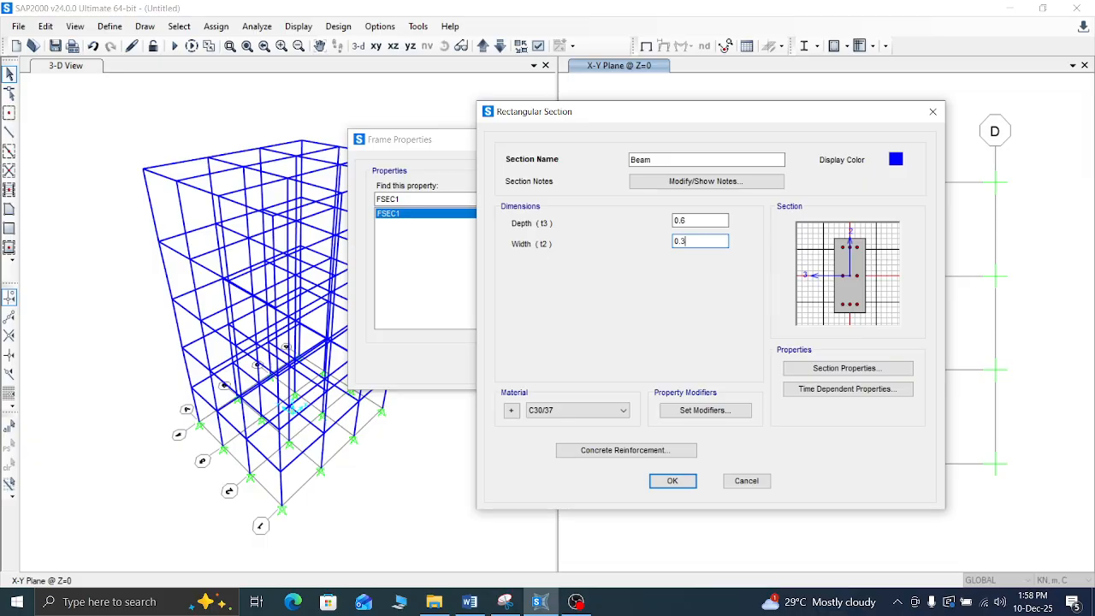
left_click(471, 603)
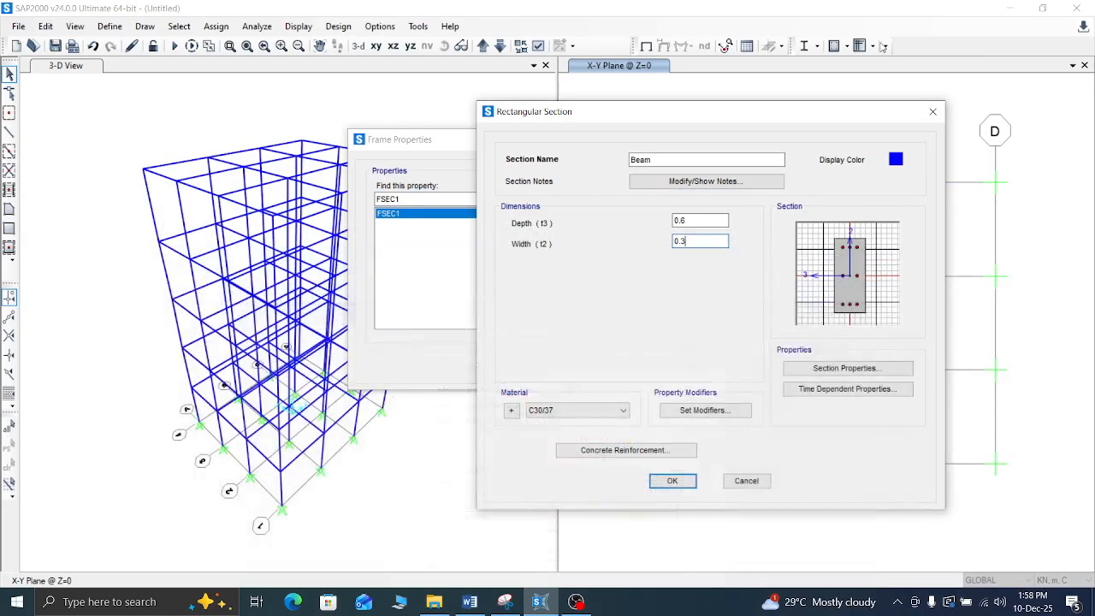
left_click(1012, 11)
left_click(693, 220)
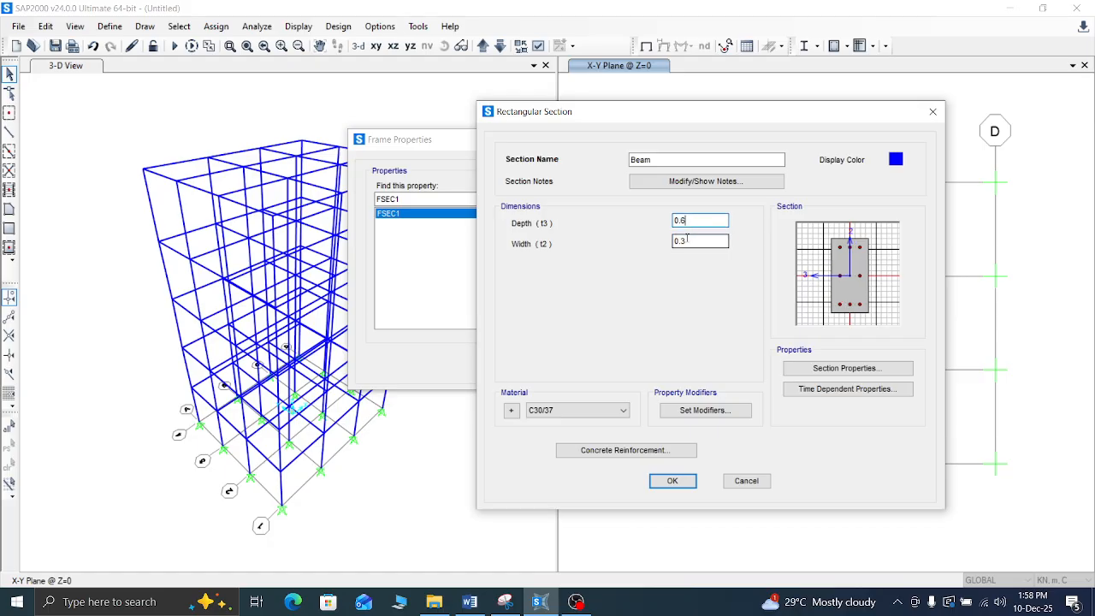
left_click(690, 241)
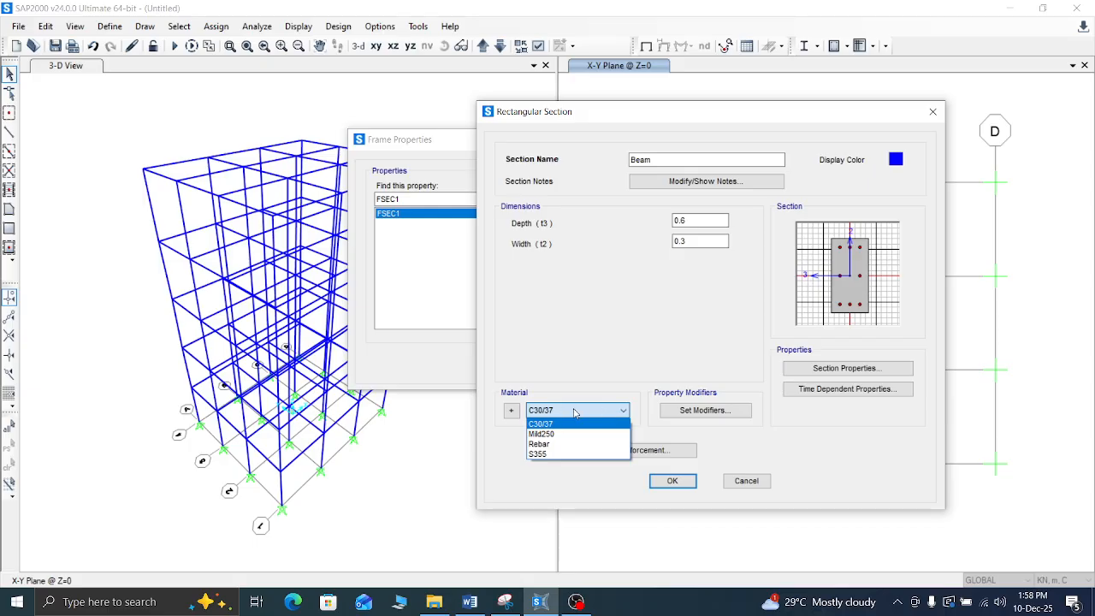
Step: Keep C30/37 as the Beam section's material and view its calculated section properties
left_click(512, 412)
left_click(512, 412)
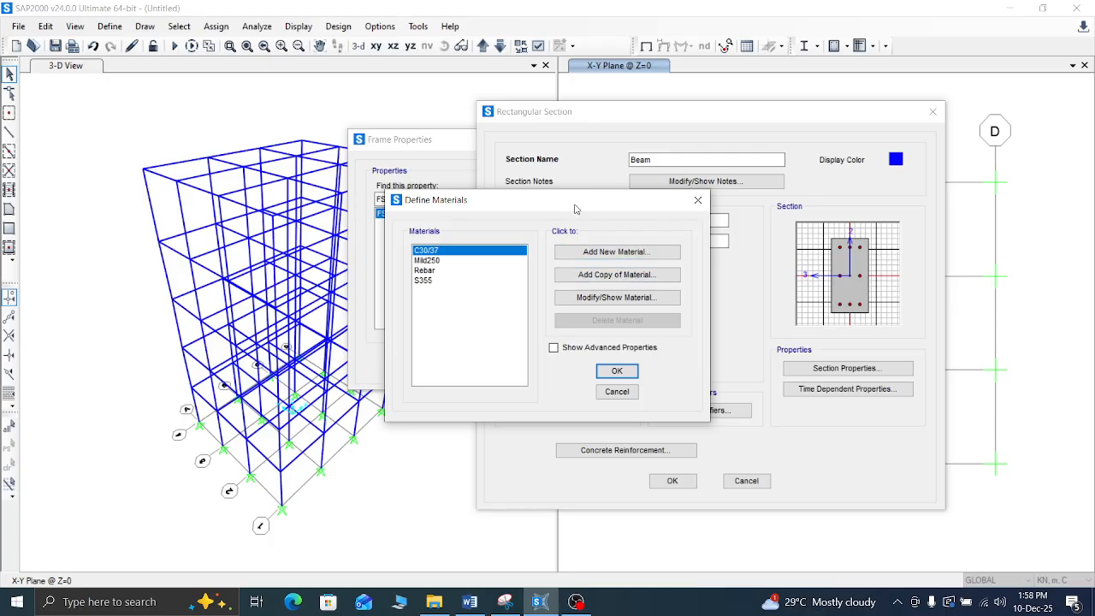
left_click_drag(578, 206, 640, 153)
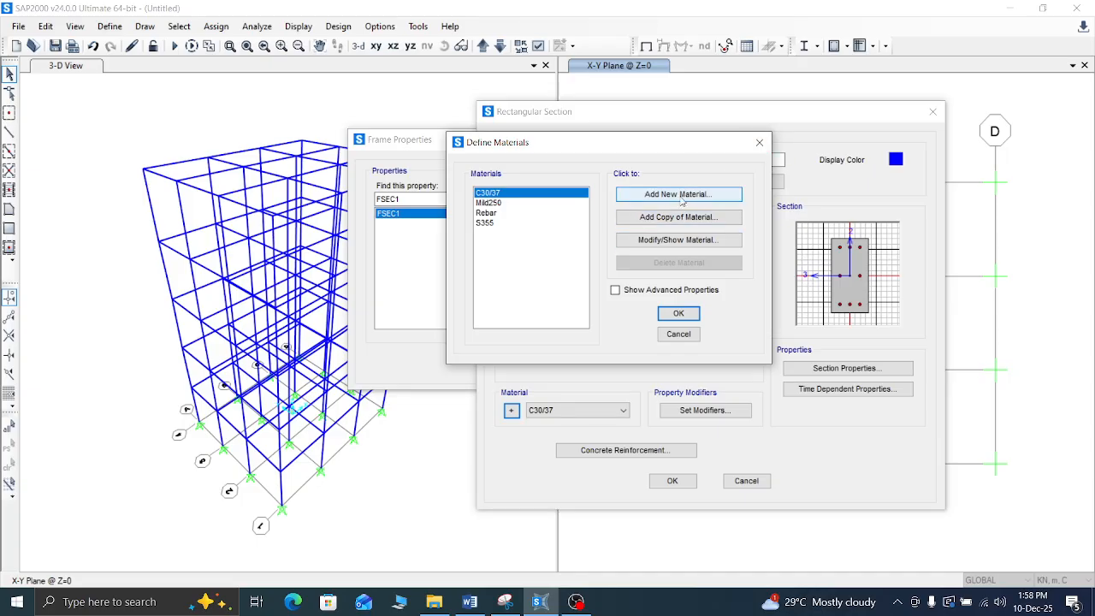
left_click(759, 142)
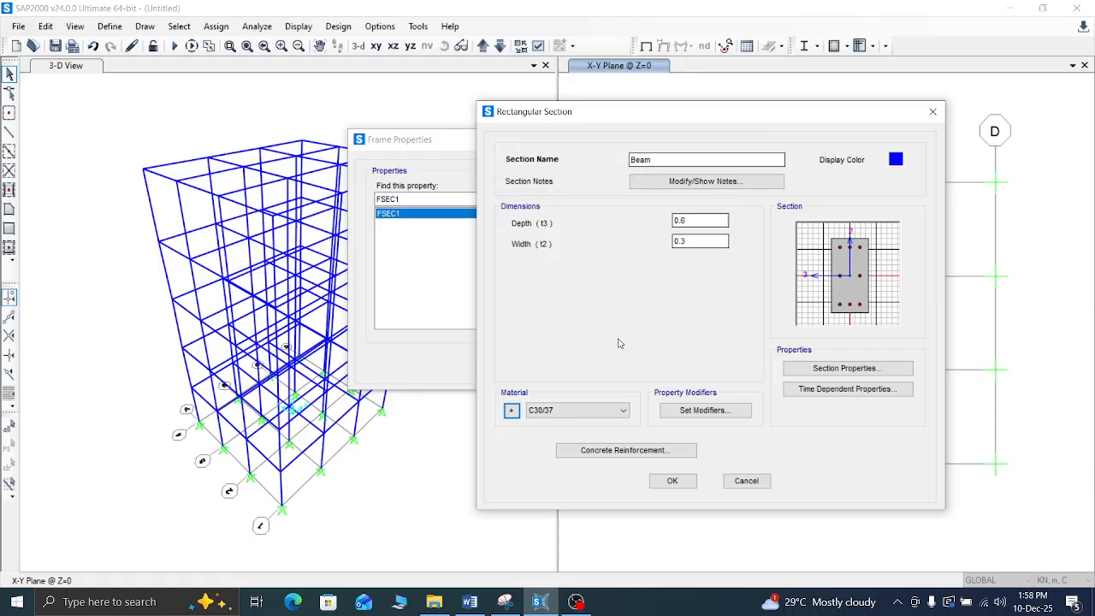
left_click(596, 409)
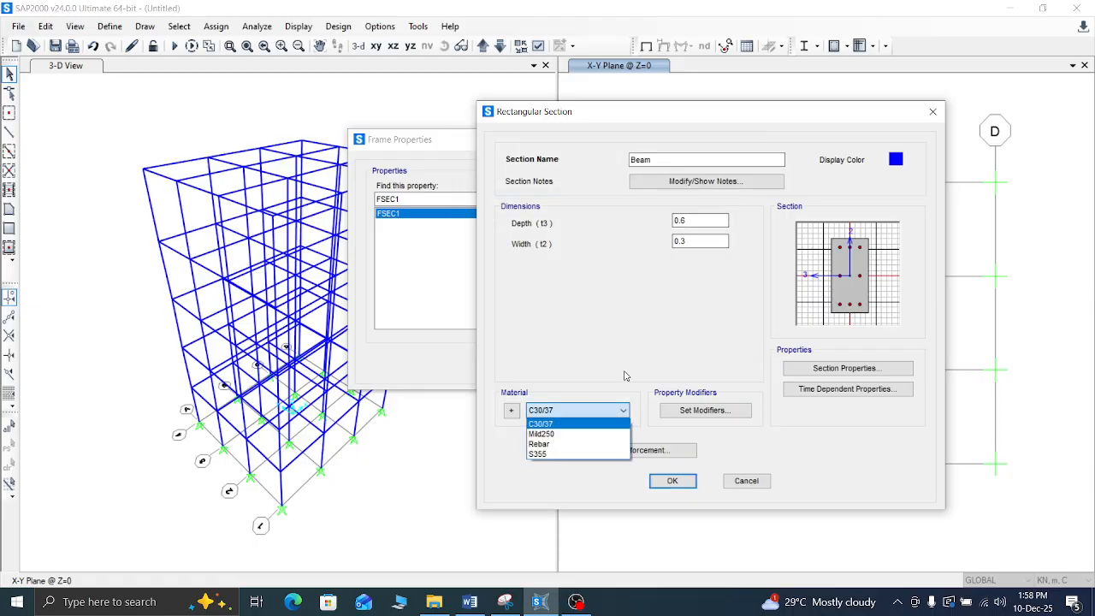
left_click(576, 425)
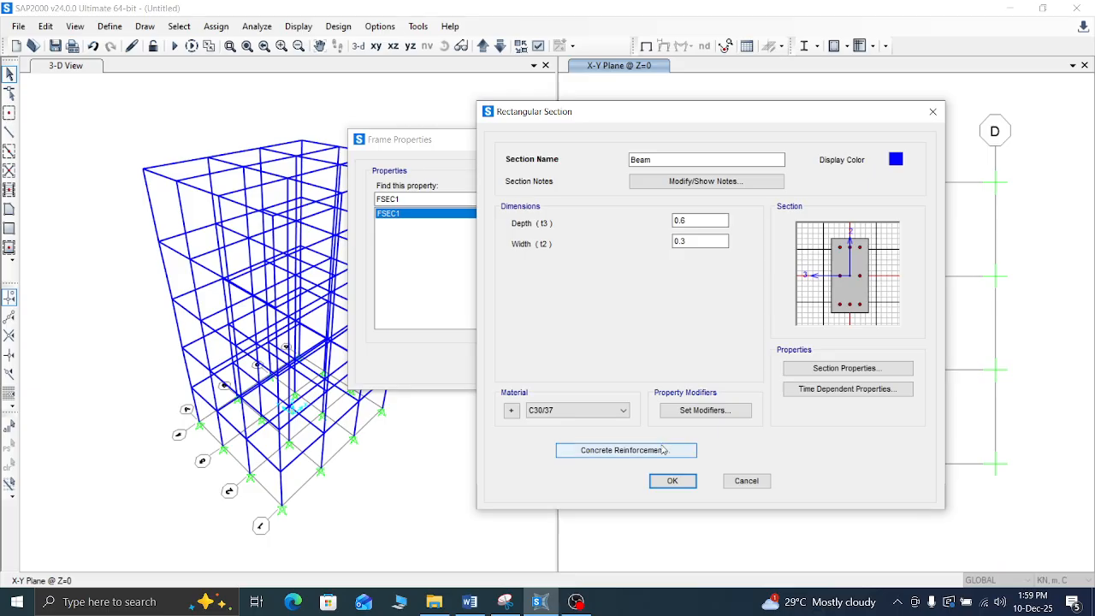
left_click(874, 373)
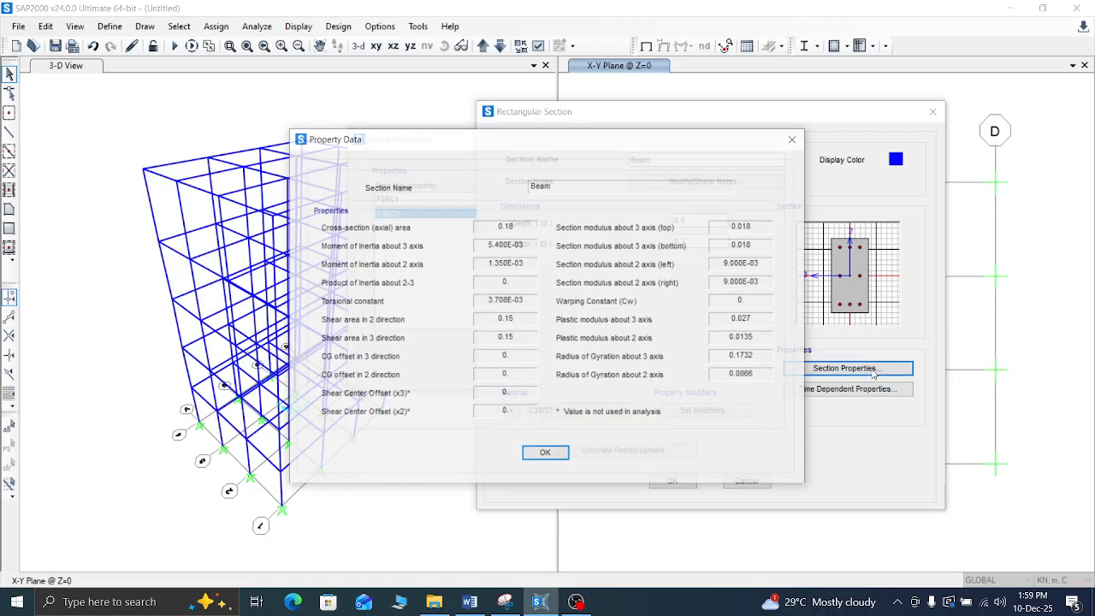
left_click(794, 138)
Step: In the Beam section's concrete reinforcement, assign Mild250 to the longitudinal bars and keep Rebar for the confinement ties
left_click(640, 451)
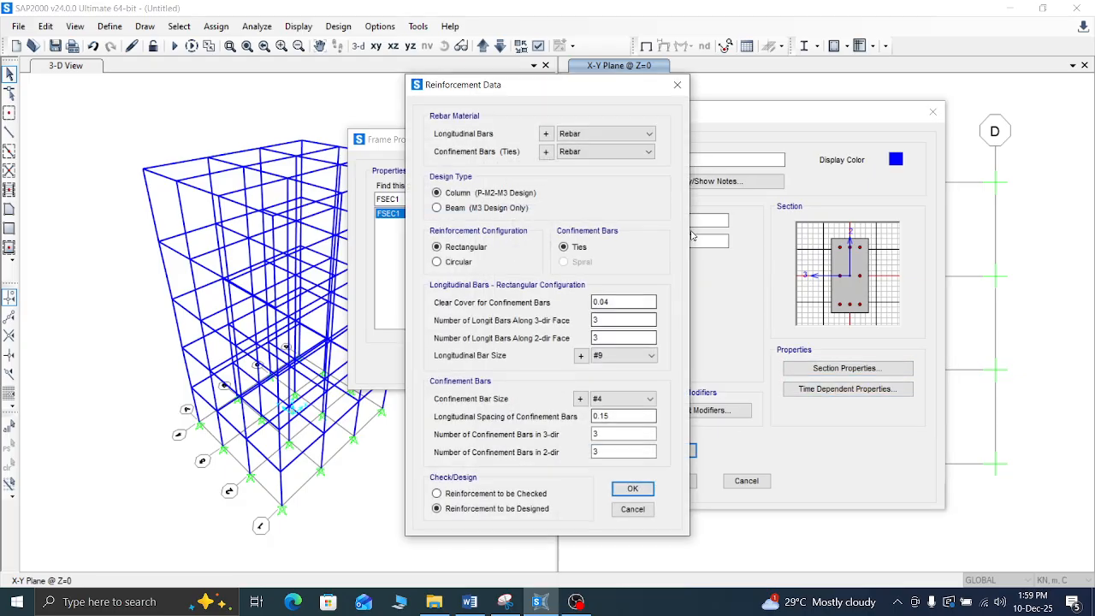
left_click(625, 134)
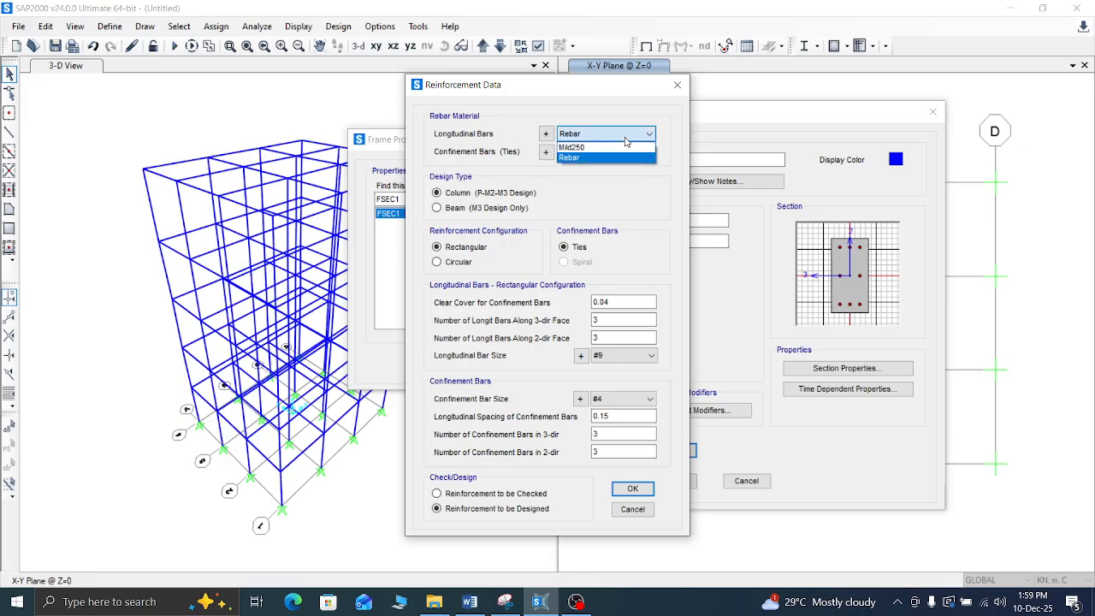
left_click(586, 149)
left_click(603, 152)
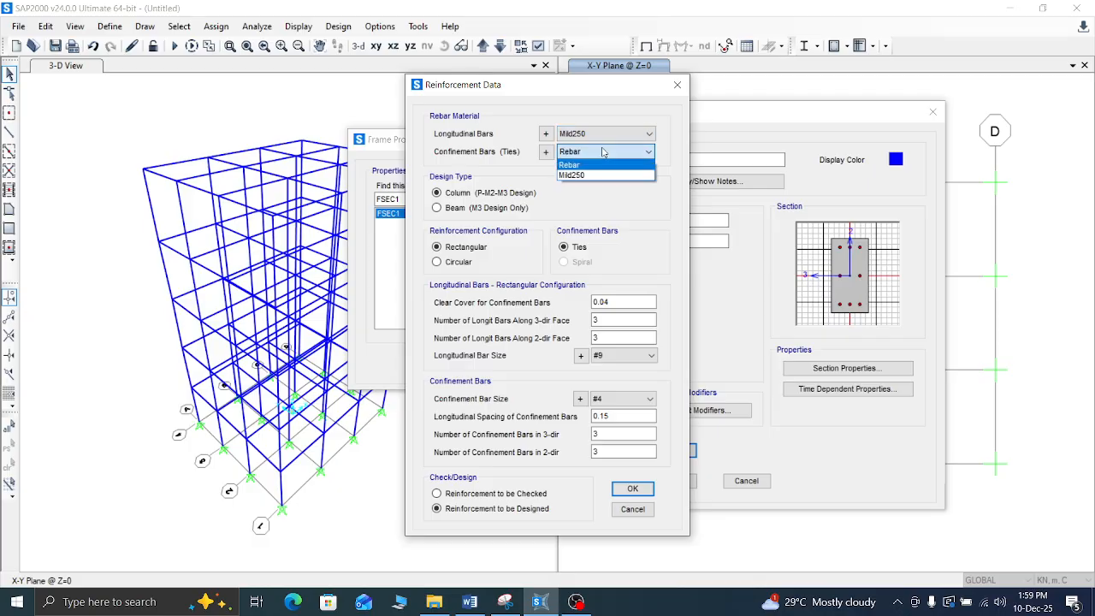
left_click(587, 169)
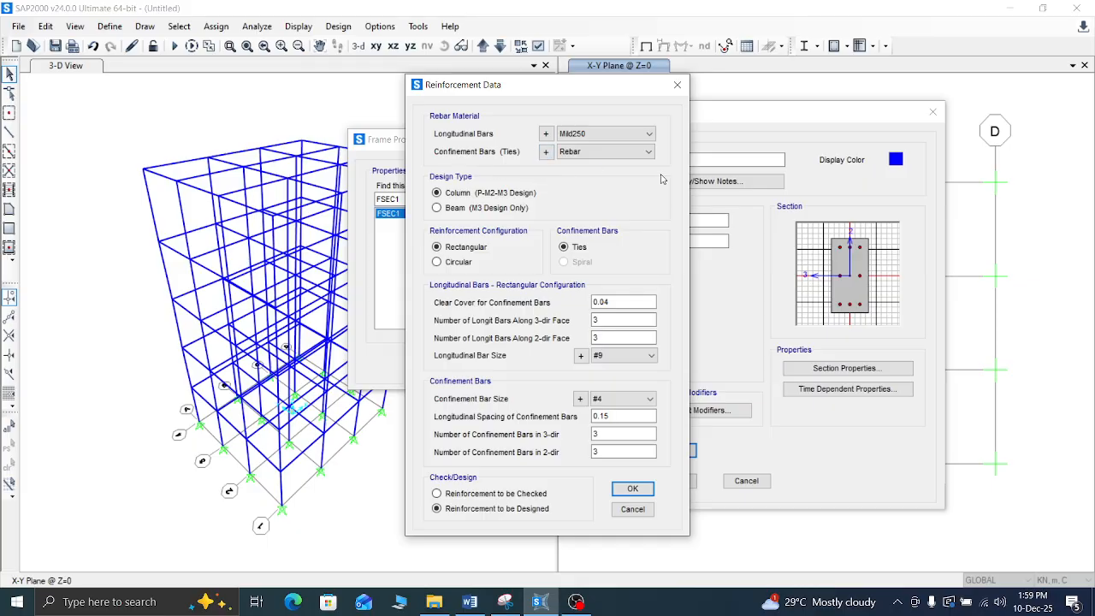
left_click(619, 155)
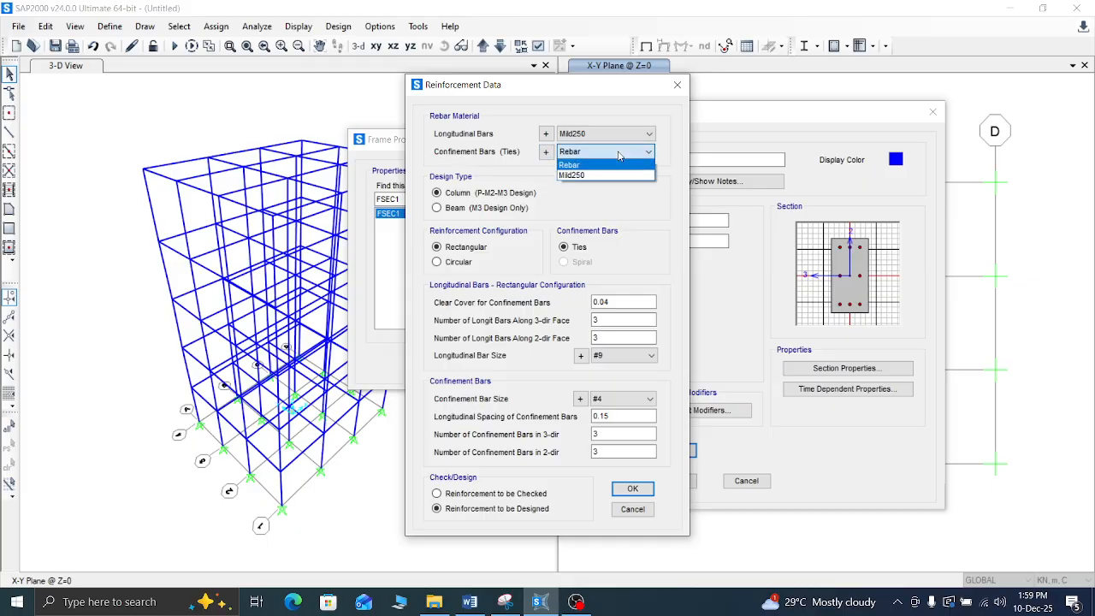
left_click(620, 154)
left_click(619, 155)
left_click(615, 164)
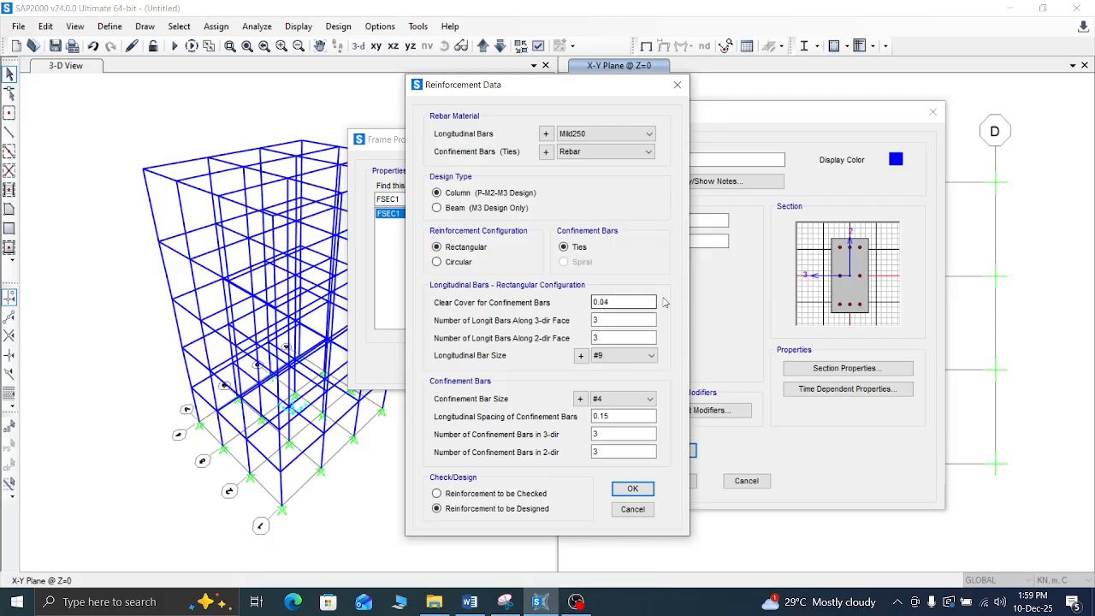
Step: Keep the clear cover for confinement bars at 0.04 m and set the longitudinal bar size to 12d
left_click(618, 302)
key("Tab")
key("Tab")
key("Tab")
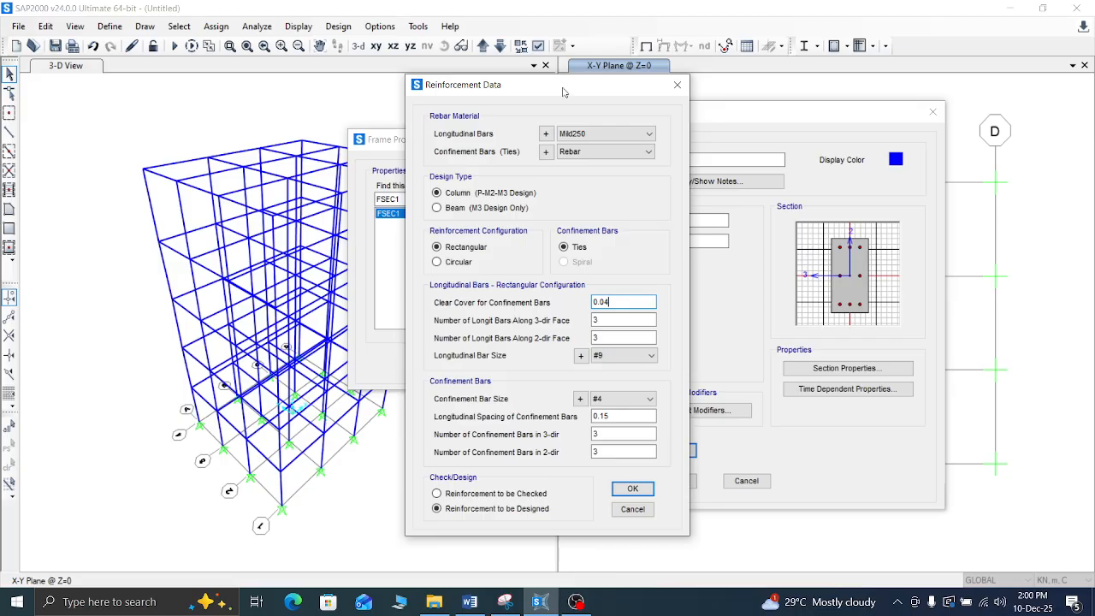
mouse_move(563, 91)
left_mouse_down()
mouse_move(892, 99)
mouse_move(849, 99)
mouse_move(677, 44)
mouse_move(550, 94)
left_mouse_up()
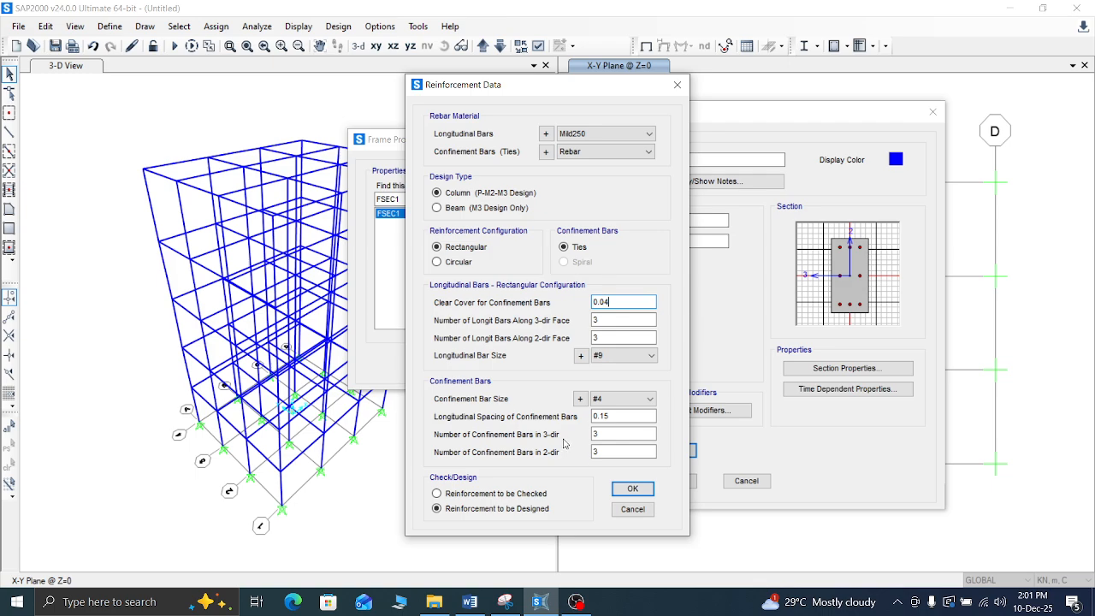
left_click(630, 399)
left_click(629, 402)
left_click(649, 358)
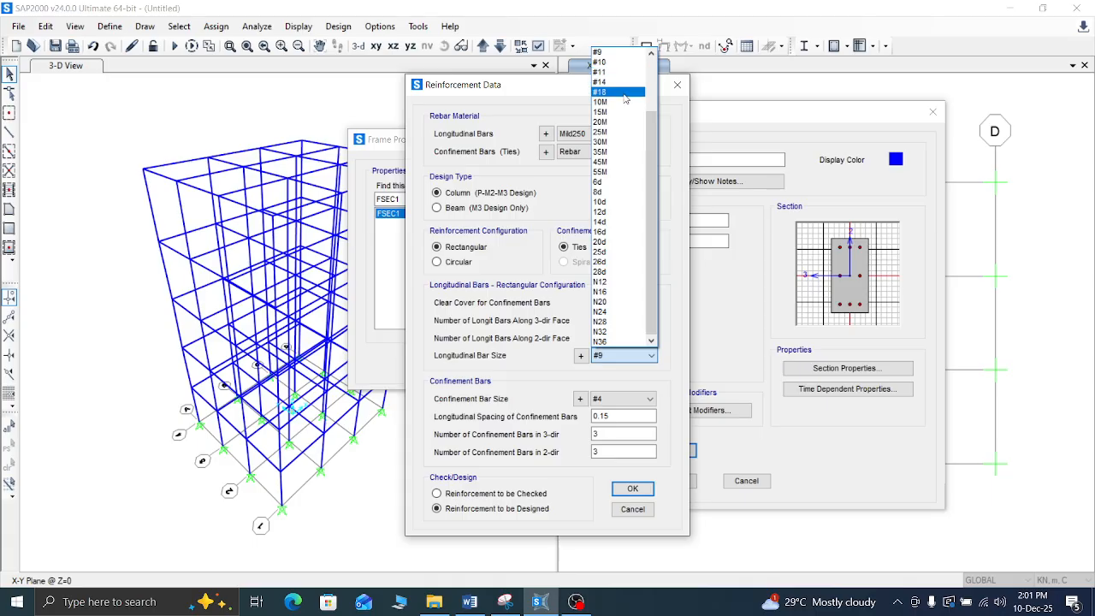
left_click(608, 215)
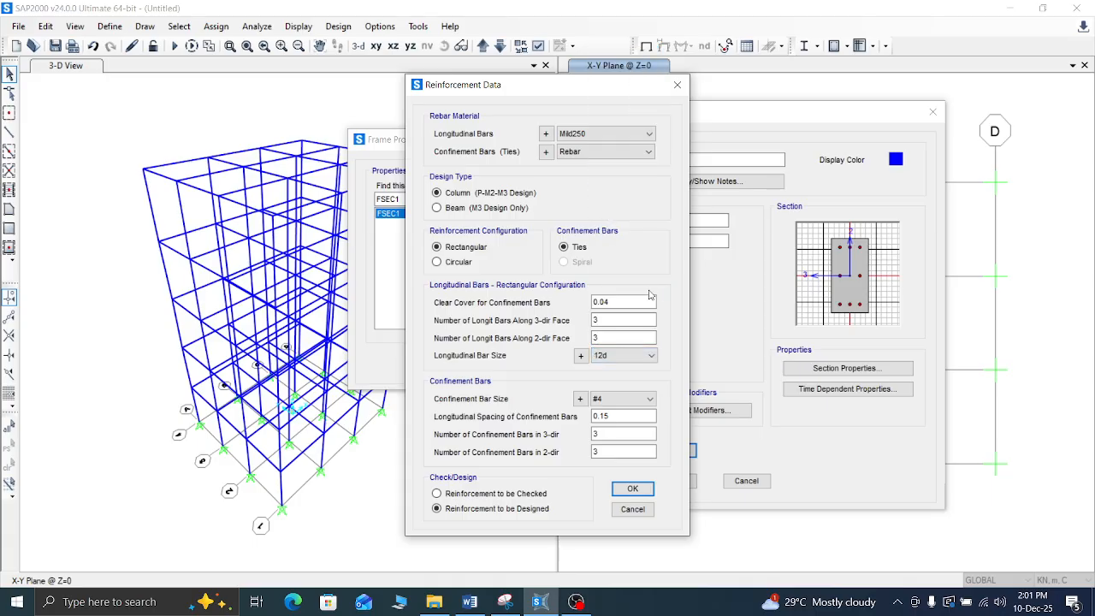
Step: Keep 12d longitudinal bars for the Beam section, check the stirrup size in the Word plan, and set the confinement bar size to 8d
left_click(635, 364)
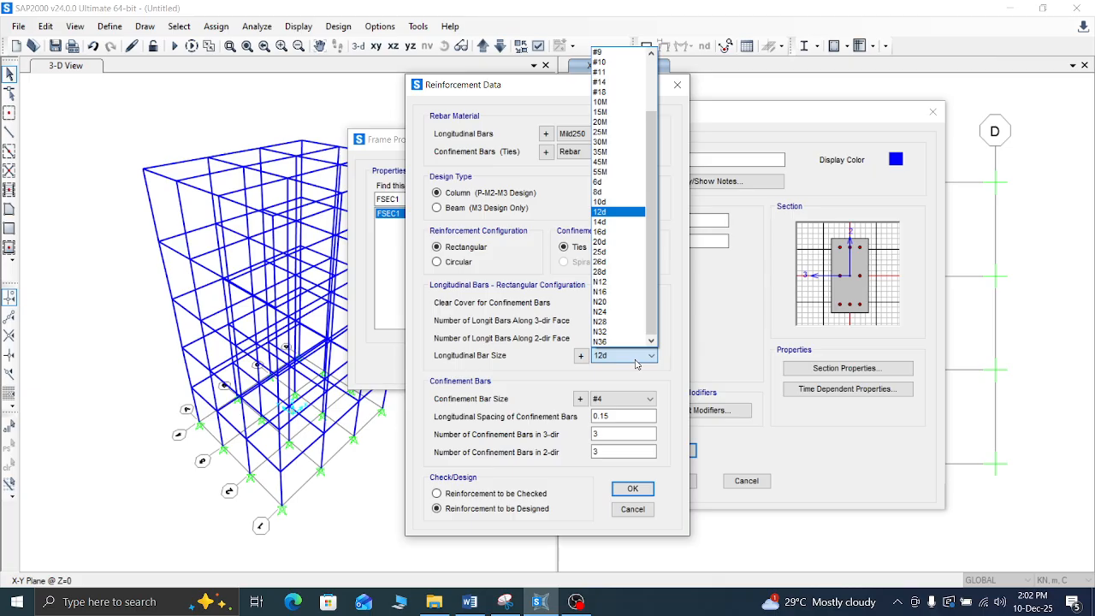
left_click(636, 360)
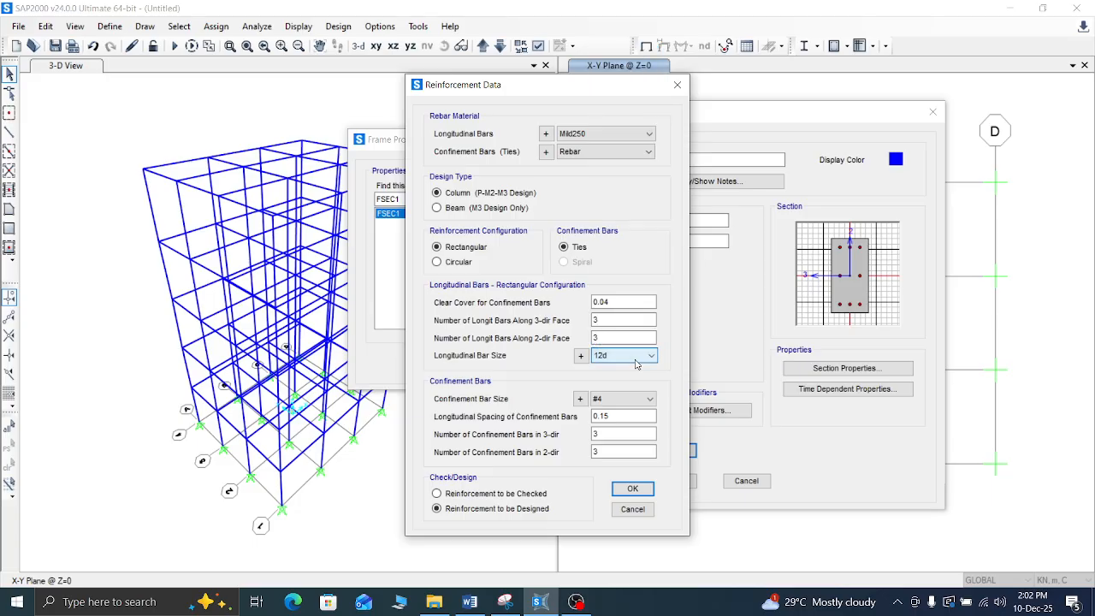
left_click(625, 406)
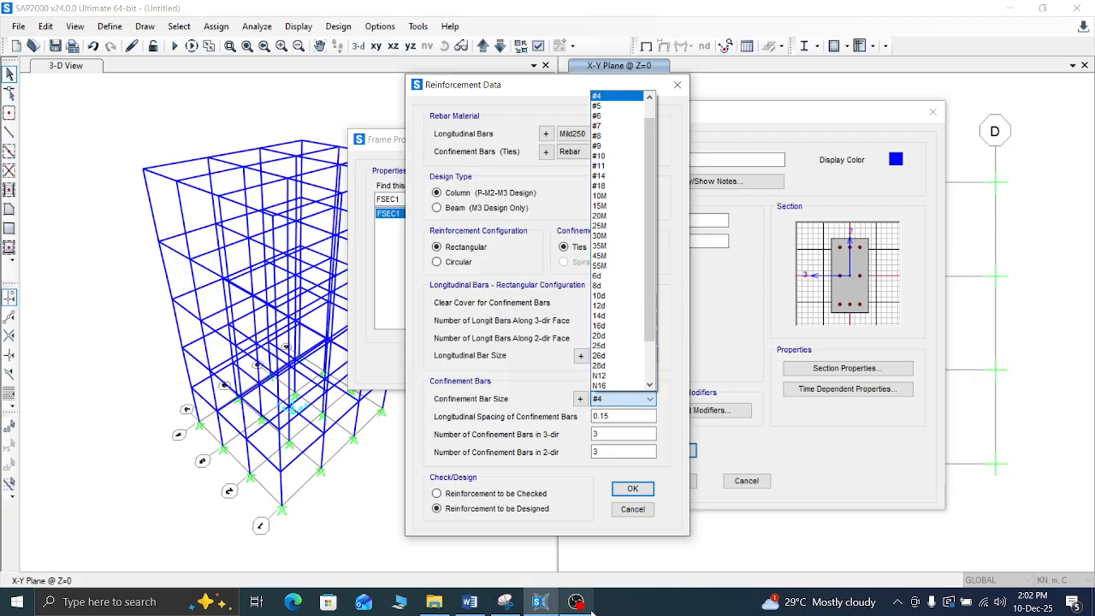
mouse_move(580, 603)
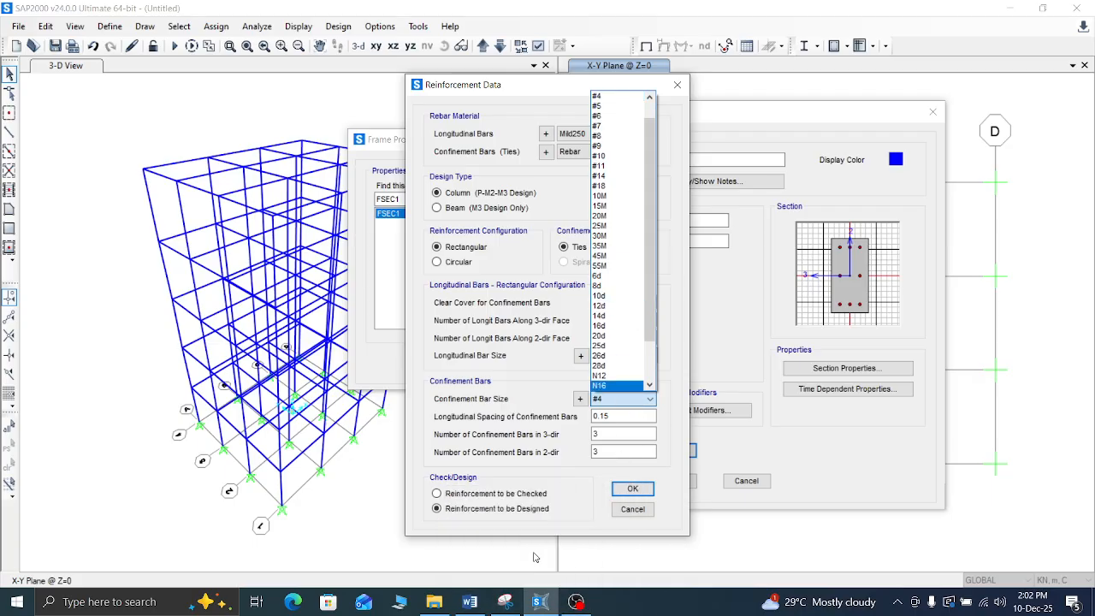
left_click(470, 601)
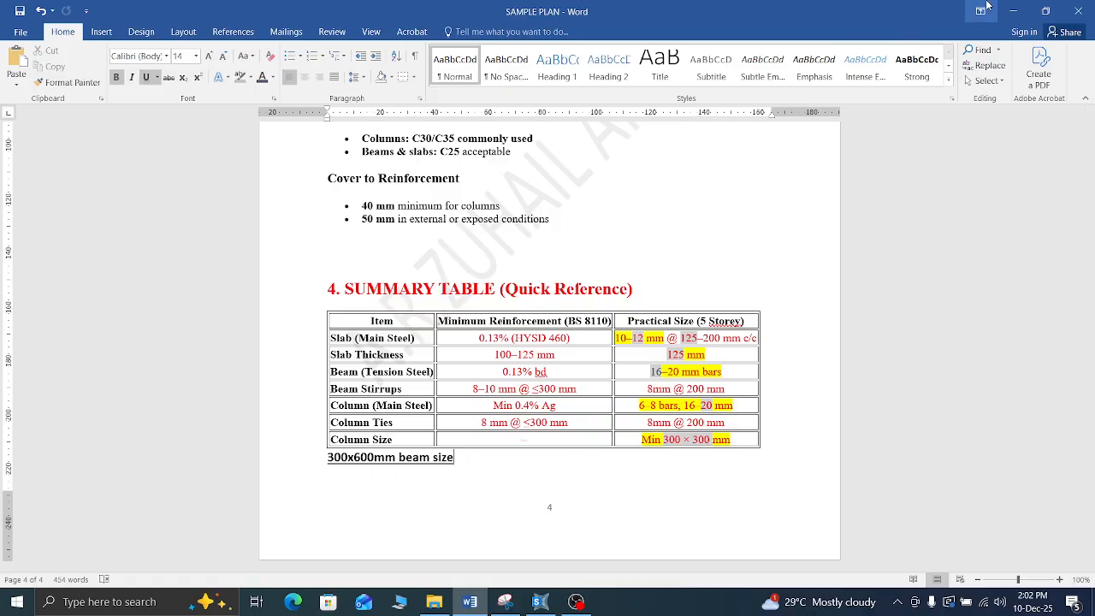
left_click(1012, 11)
left_click(624, 399)
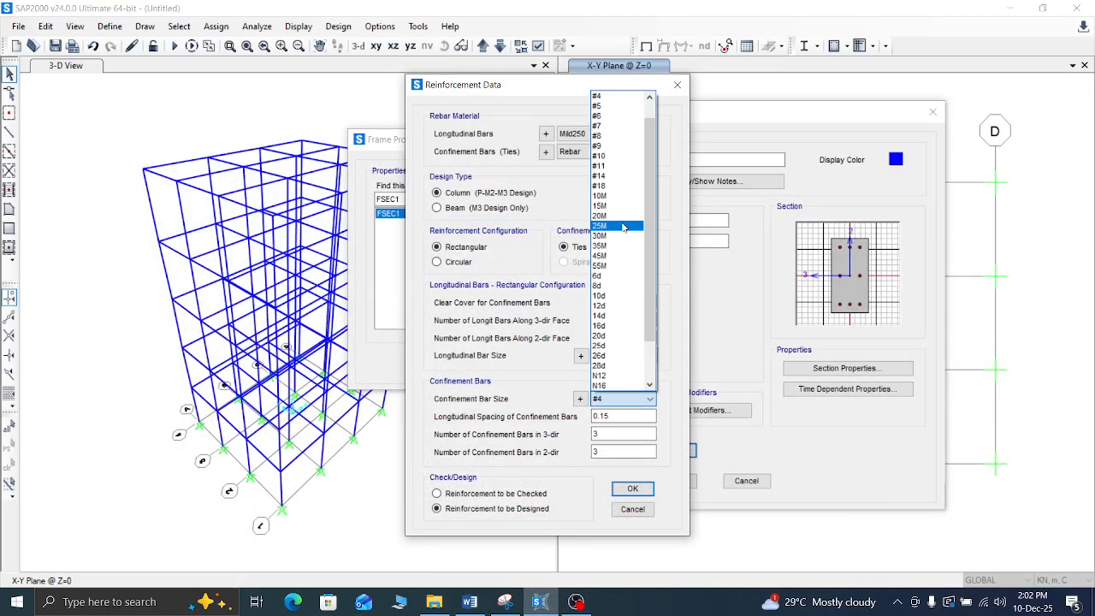
left_click(608, 287)
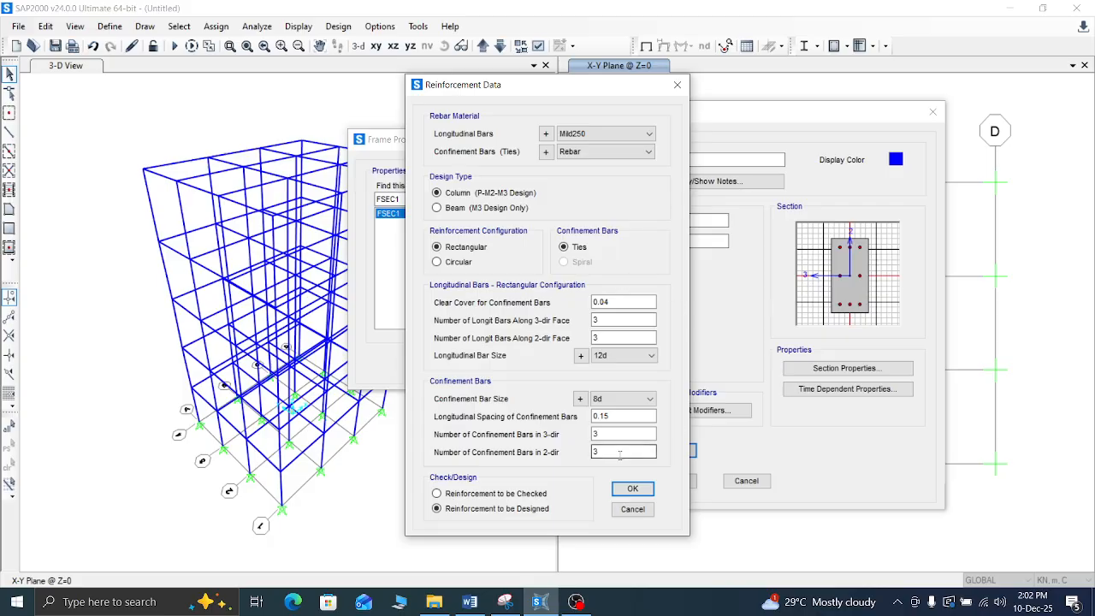
Step: Set the Beam section's reinforcement to be checked and save the new section
left_click(492, 495)
left_click(633, 488)
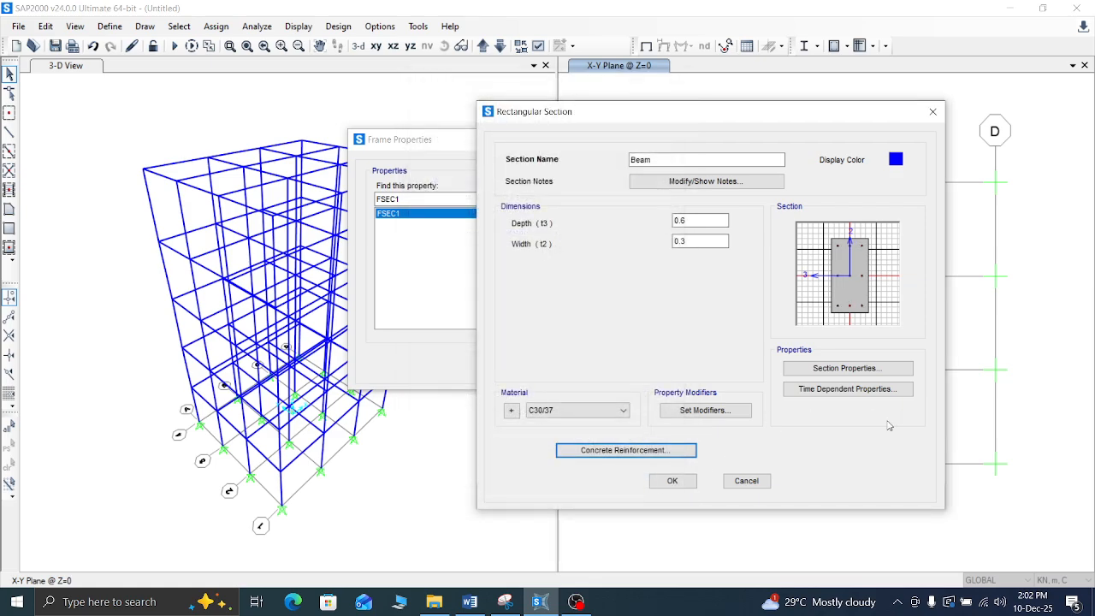
left_click(673, 480)
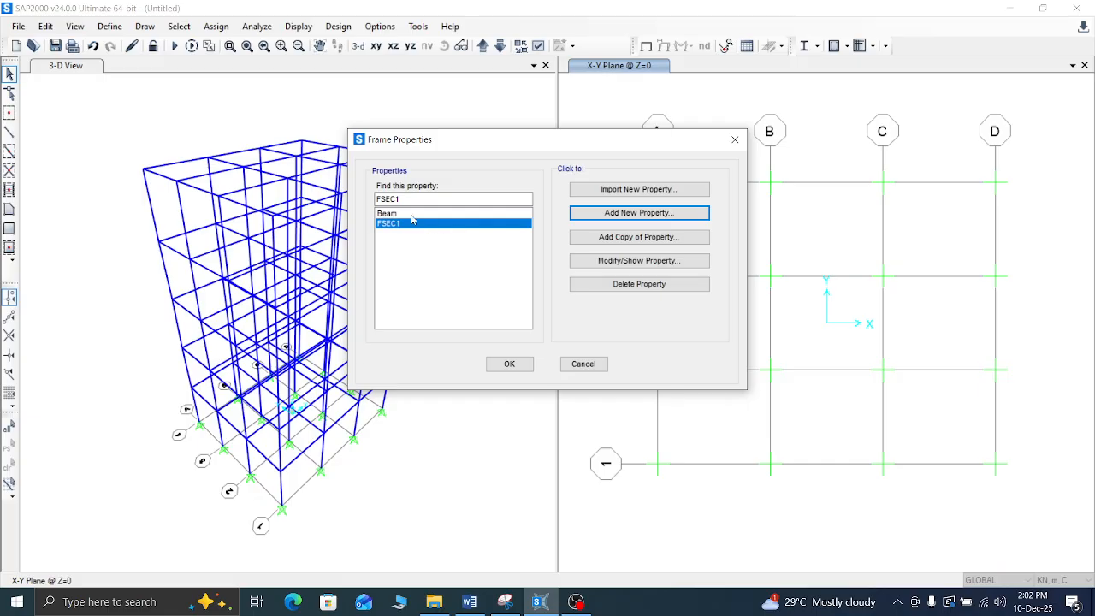
Step: Rename the Beam frame section as "Beam 600x300"
left_click(413, 215)
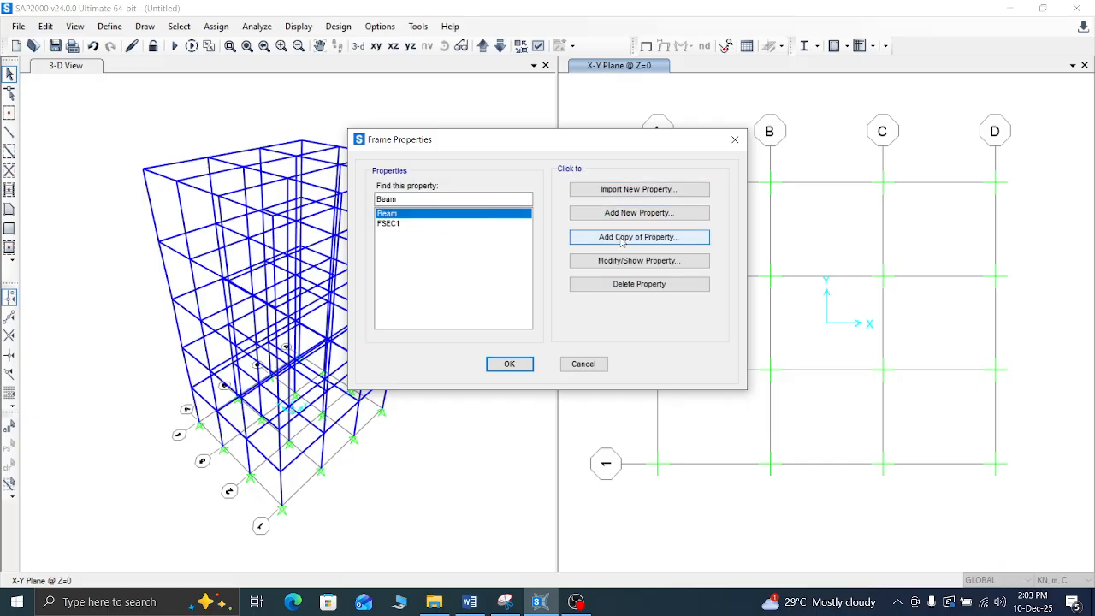
left_click(637, 260)
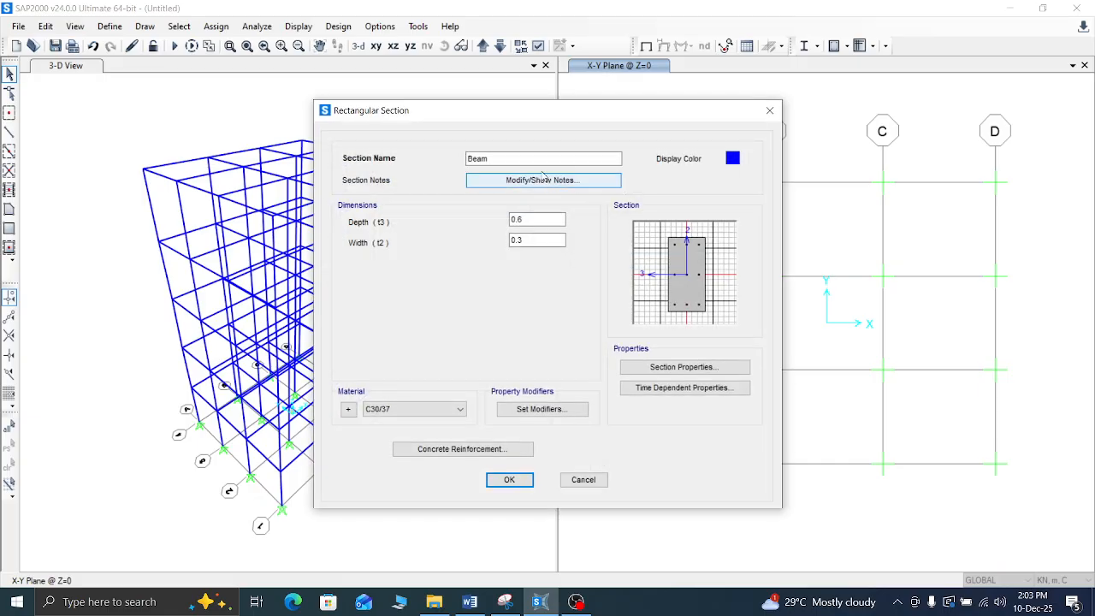
left_click(524, 159)
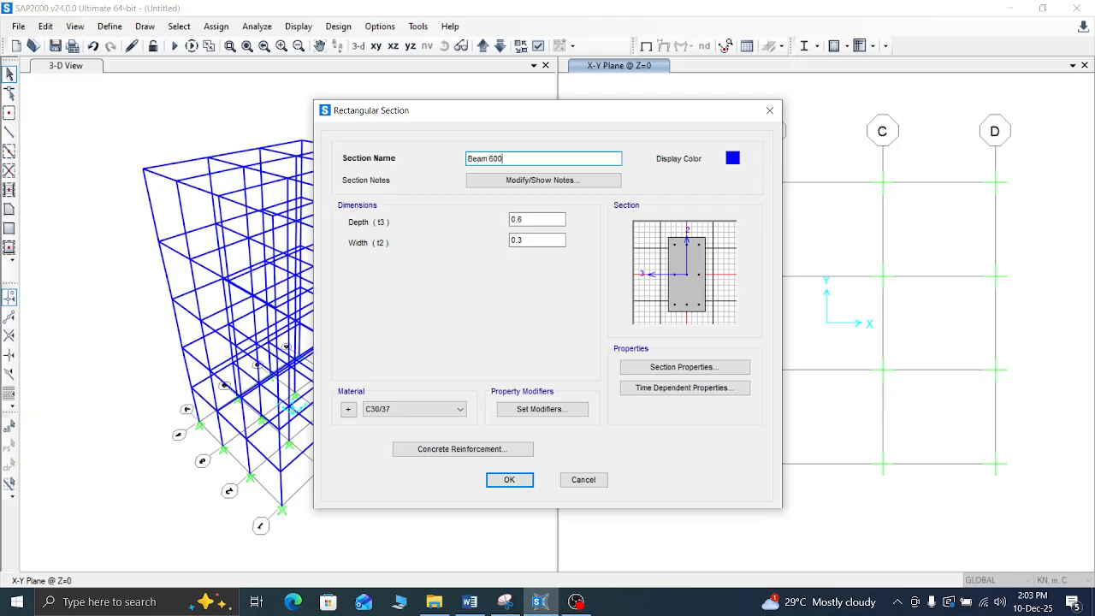
type("600x300")
left_click(506, 481)
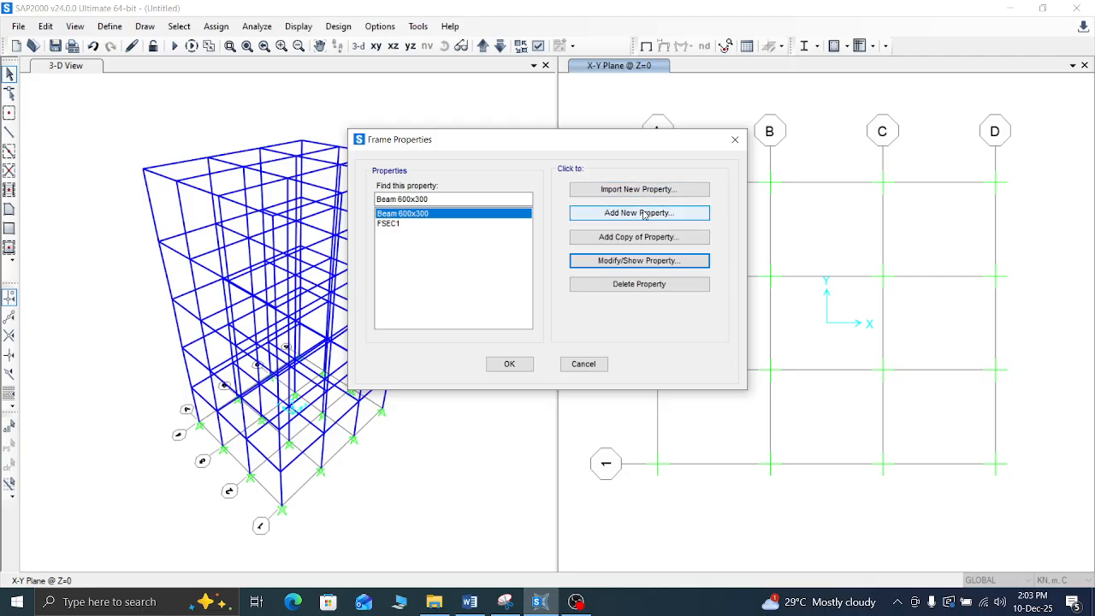
left_click(575, 602)
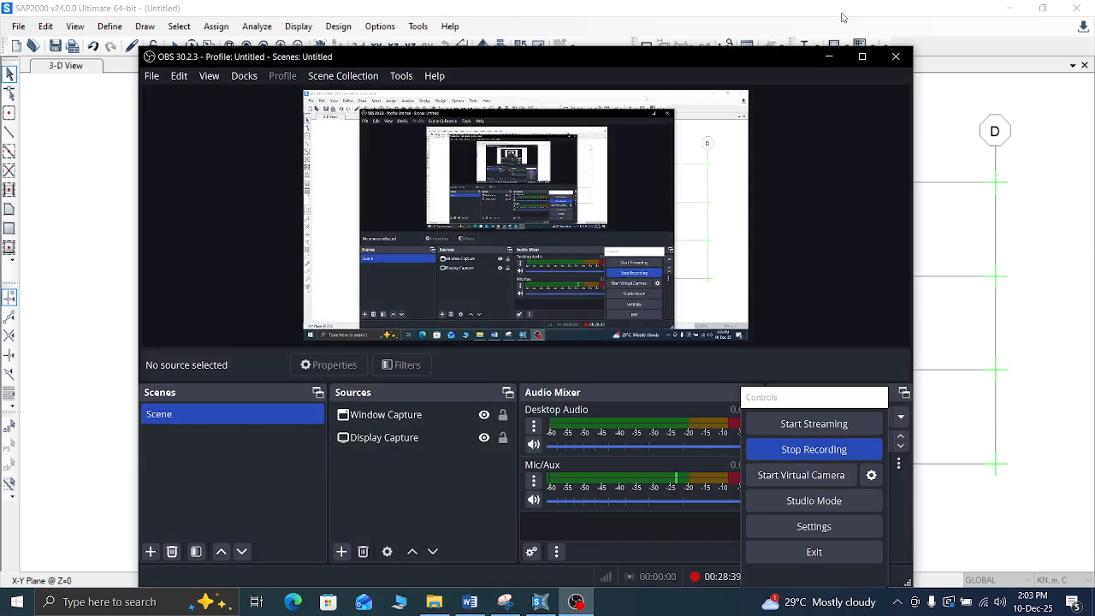
left_click(826, 61)
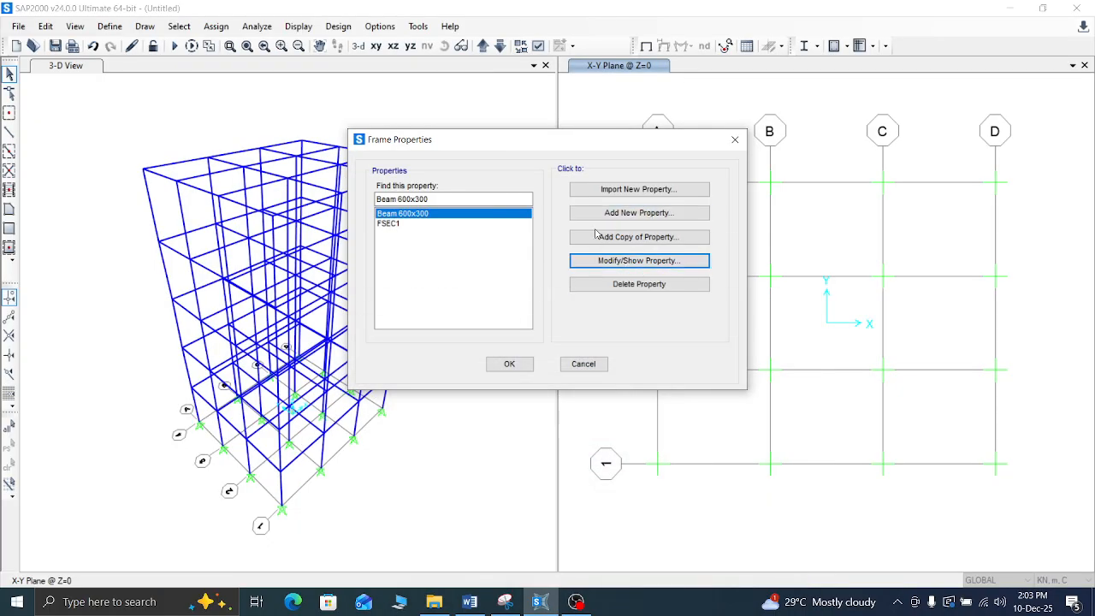
Step: Add a new rectangular concrete frame section named "column"
left_click(630, 214)
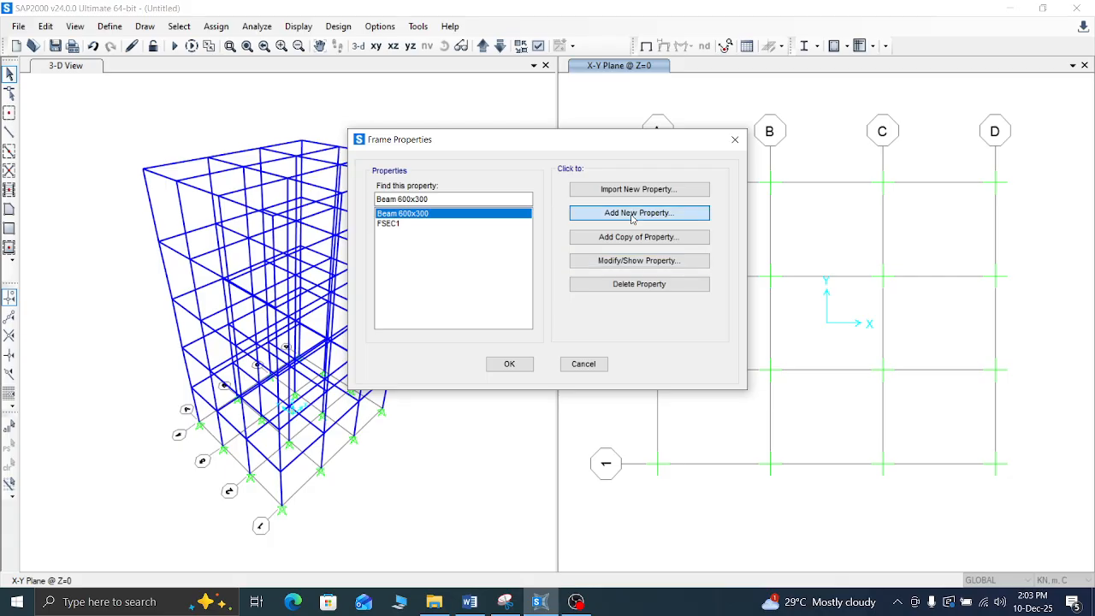
left_click(617, 165)
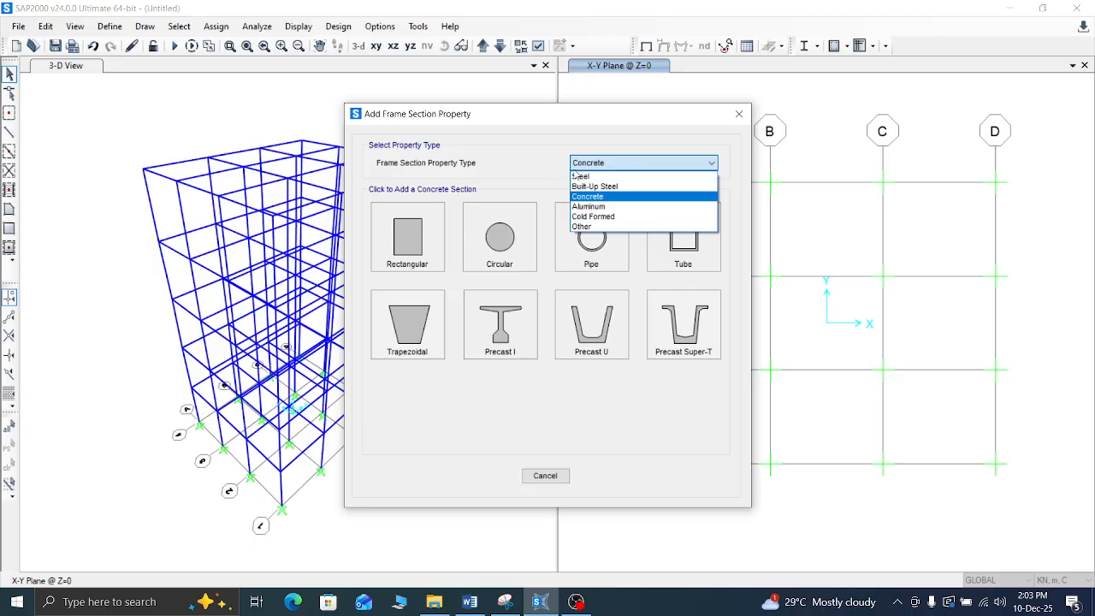
left_click(544, 154)
left_click(414, 241)
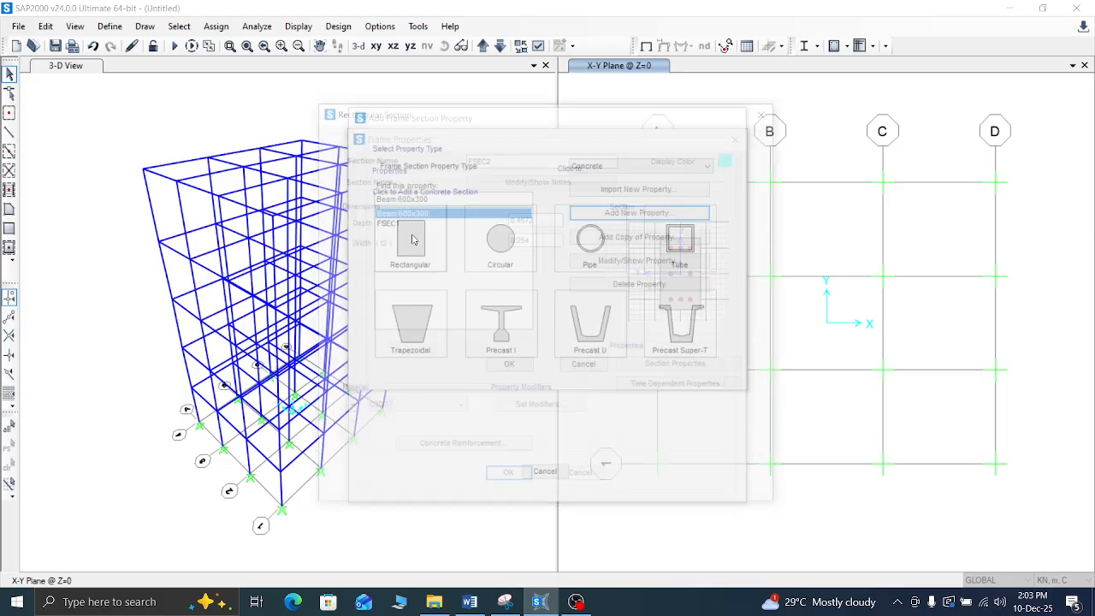
left_click_drag(516, 162, 428, 164)
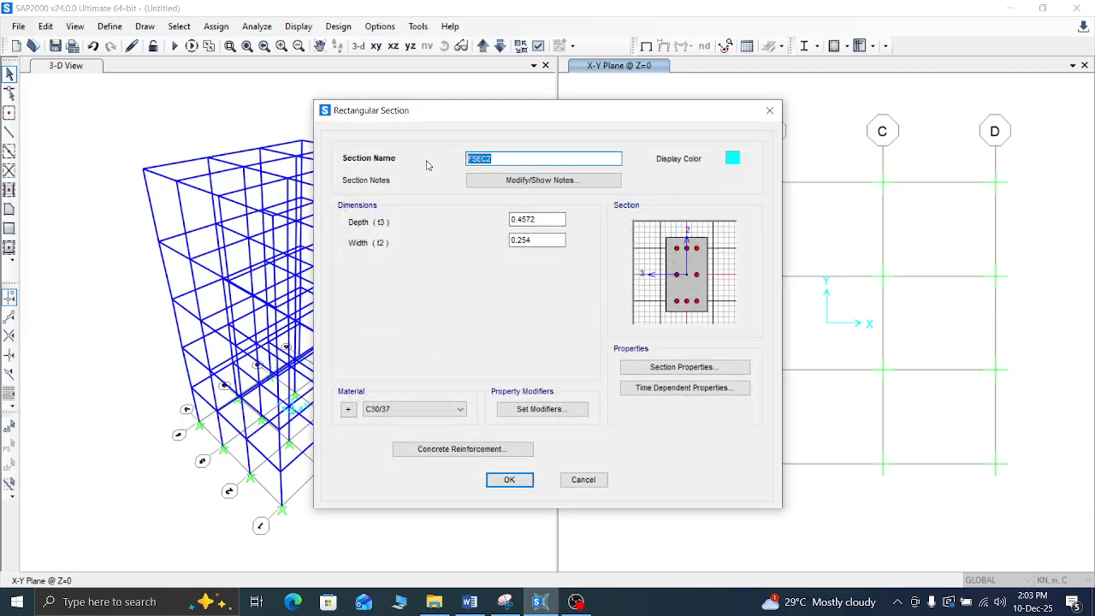
type("column")
Step: Check the column size in the Word plan's summary table and set the column section's depth and width to 0.3 m
left_click(481, 605)
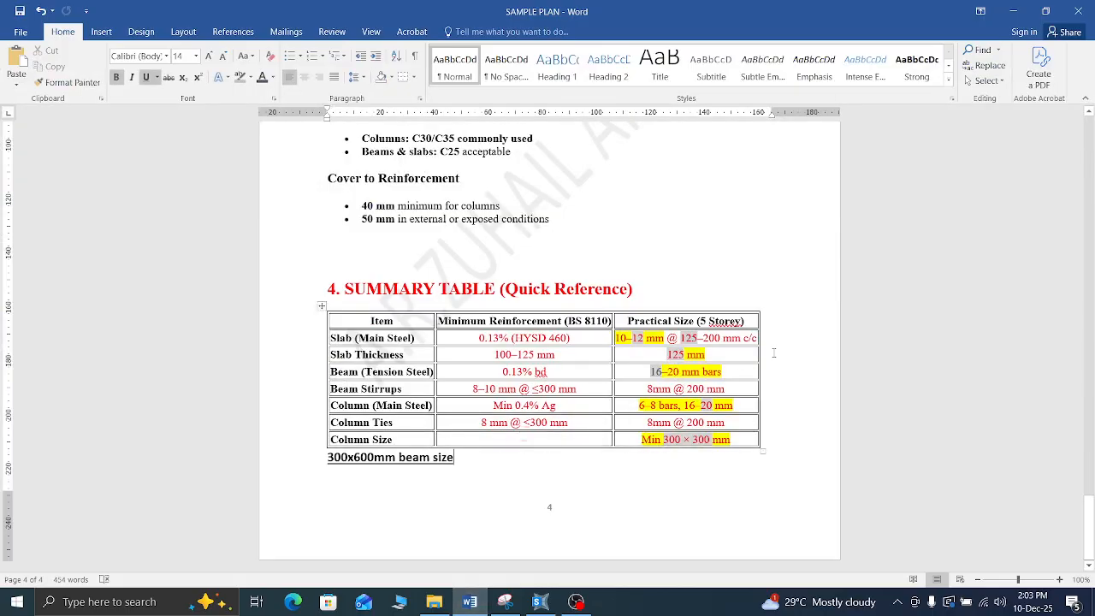
left_click(1012, 12)
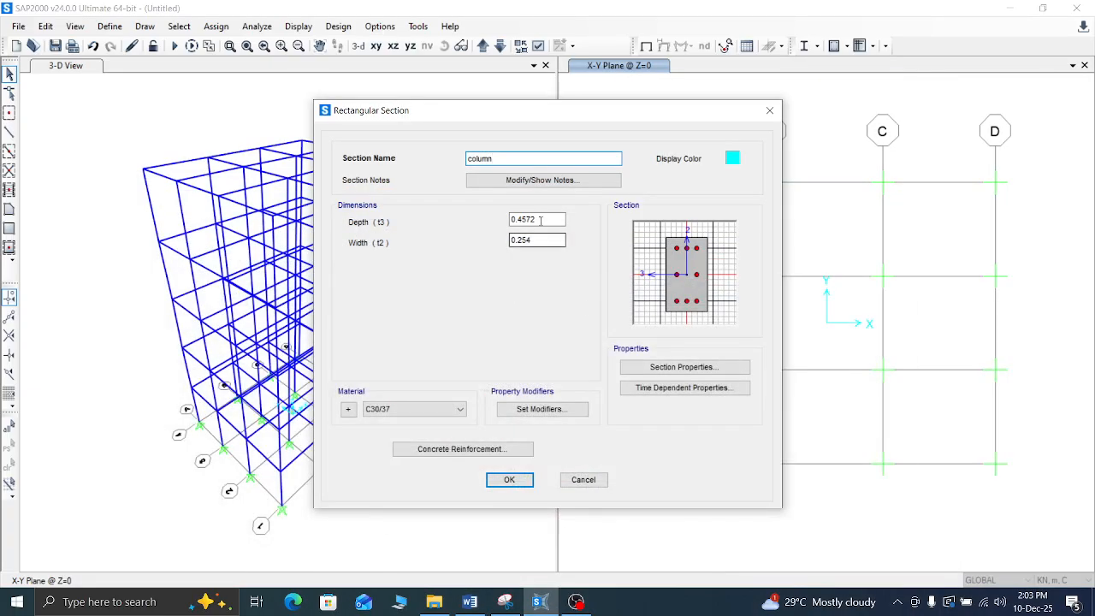
left_click_drag(540, 220, 520, 222)
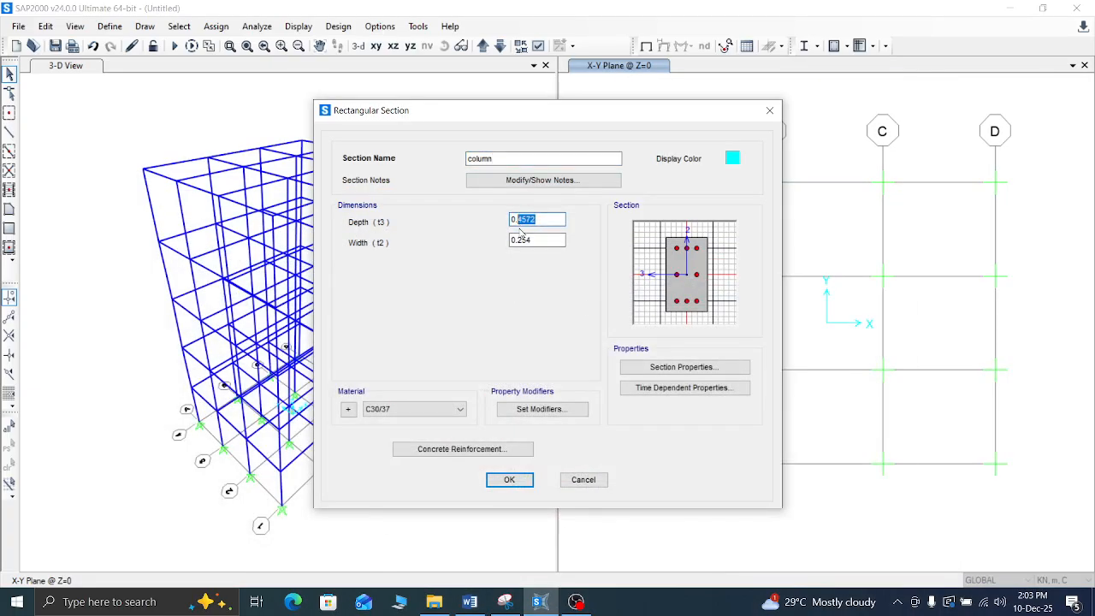
type("3")
left_click_drag(560, 240, 519, 249)
type("3")
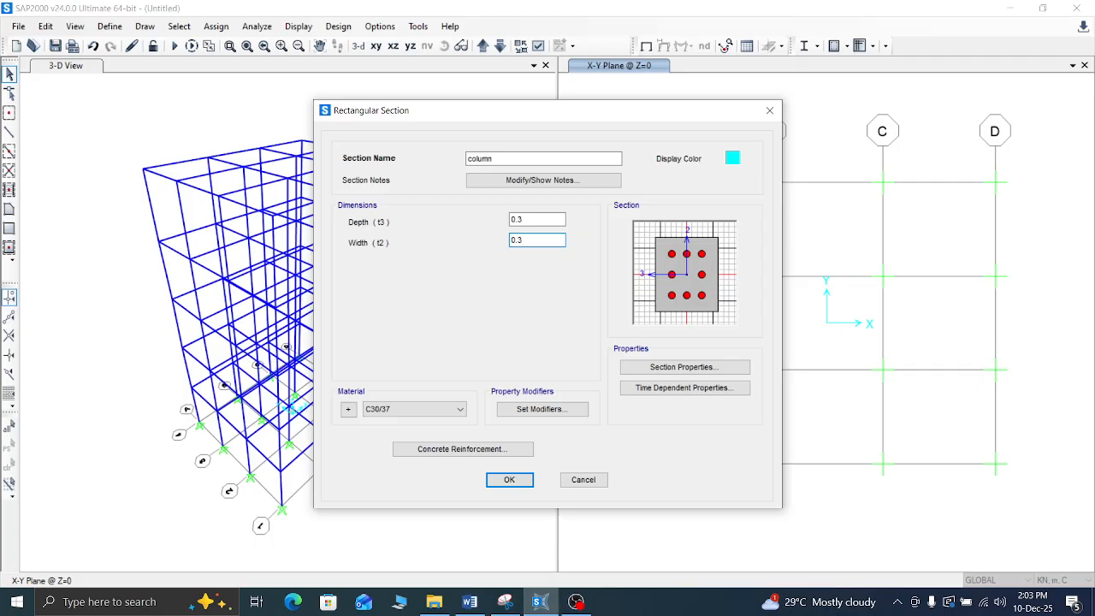
Step: Keep C30/37 as the column section's material and assign Mild250 to its longitudinal reinforcement bars
left_click(433, 409)
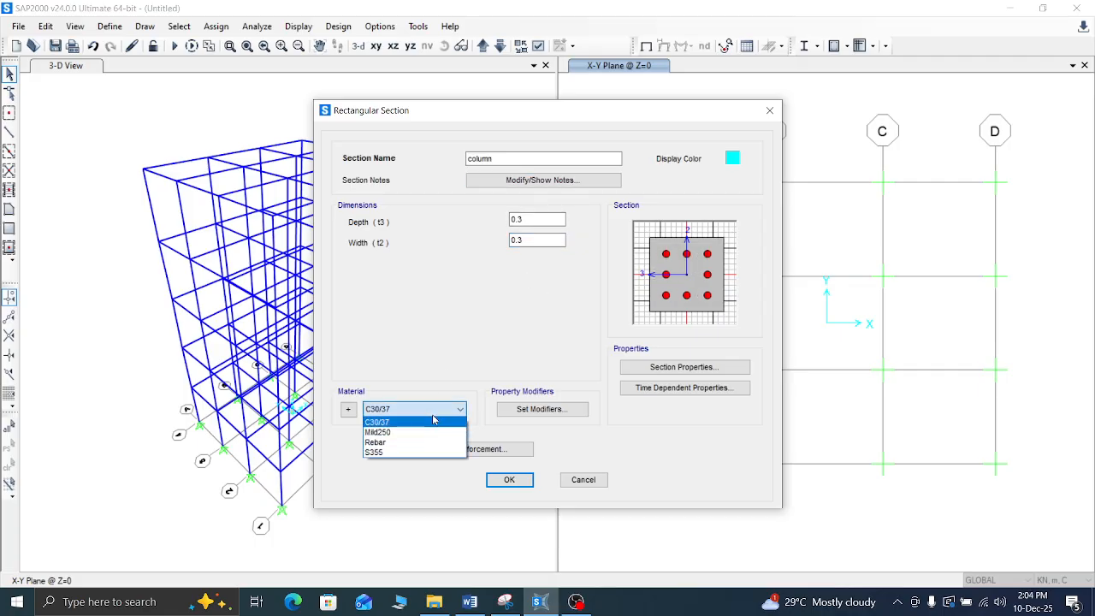
left_click(433, 420)
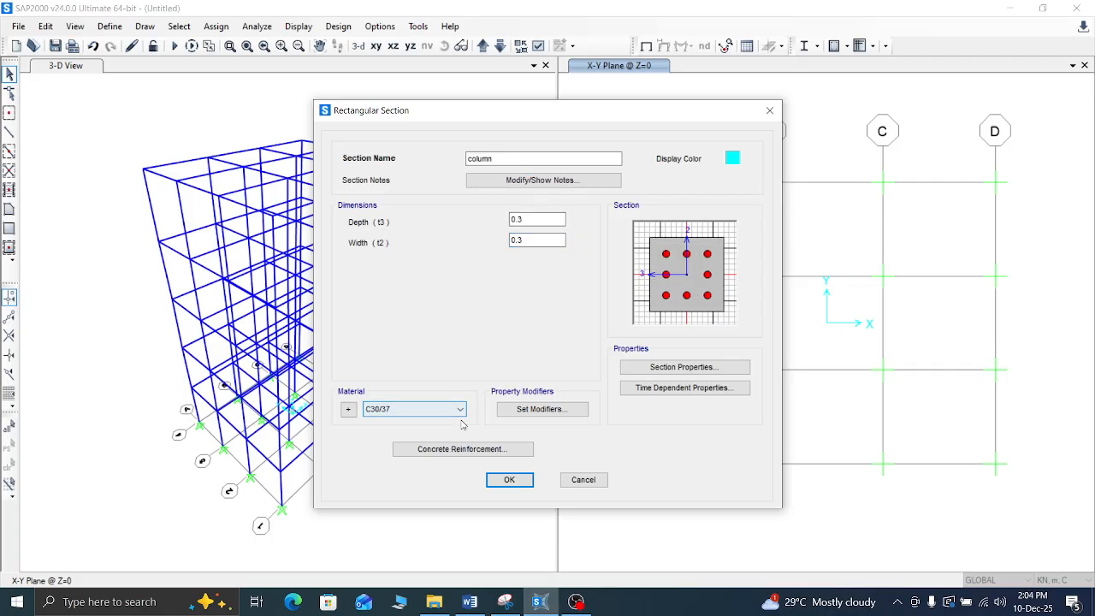
left_click(506, 449)
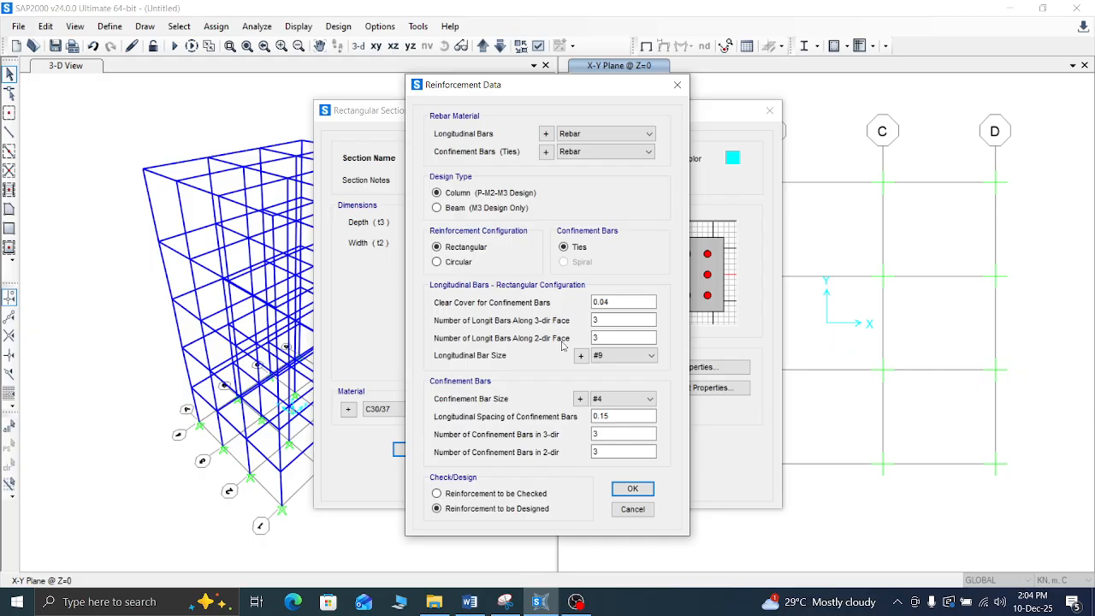
left_click(607, 134)
left_click(607, 147)
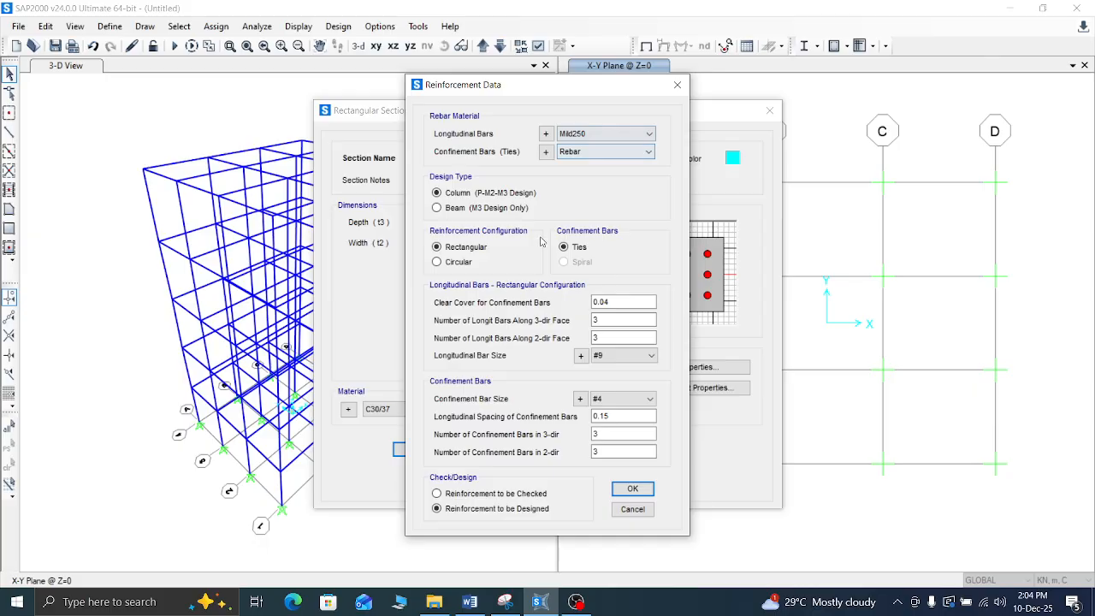
Step: Check the column main steel in the Word plan's summary table and set the column's longitudinal bar size to 20d
left_click(629, 300)
left_click(638, 355)
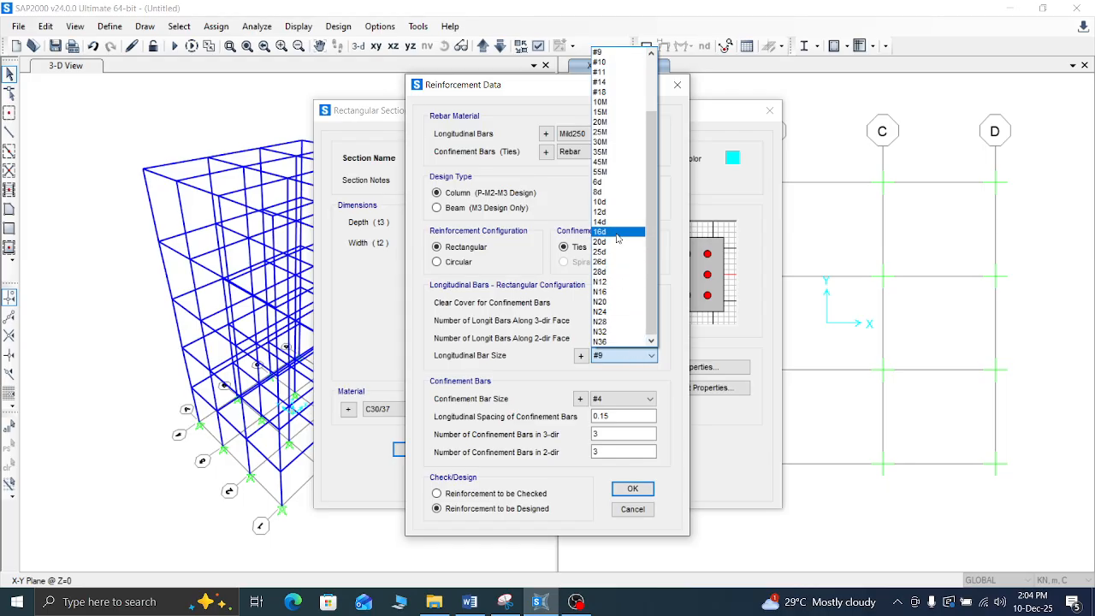
left_click(471, 600)
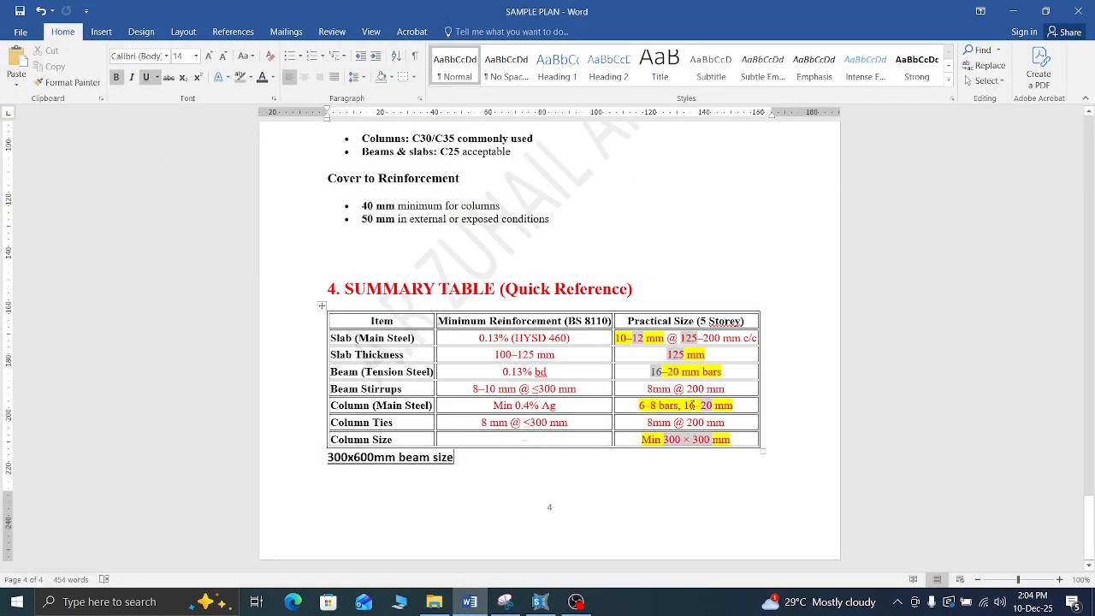
left_click(1012, 11)
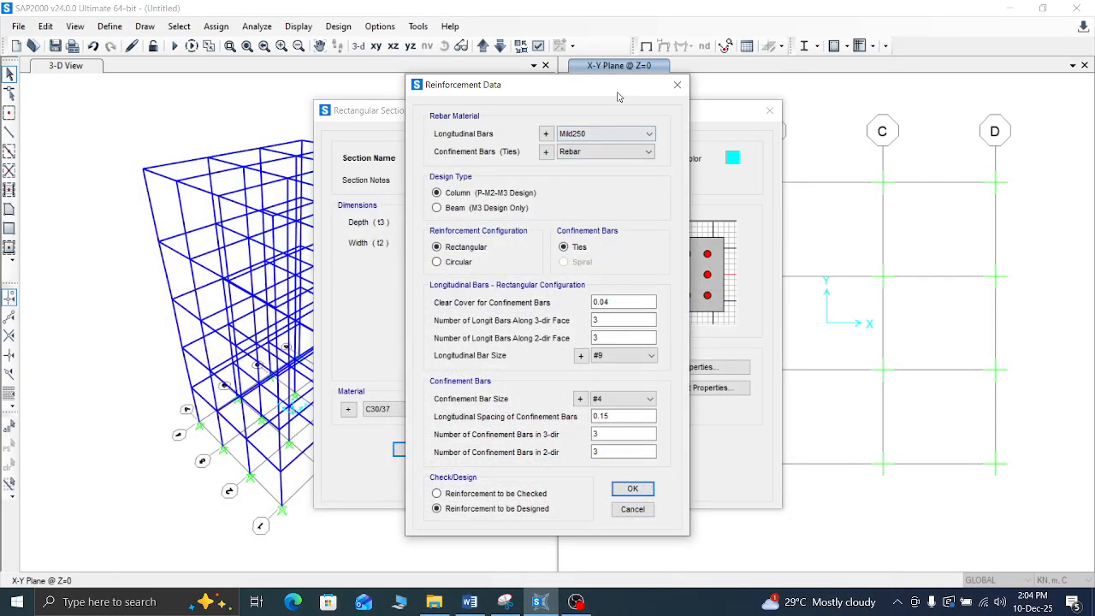
mouse_move(619, 95)
left_mouse_down()
mouse_move(814, 110)
mouse_move(866, 100)
mouse_move(609, 104)
left_mouse_up()
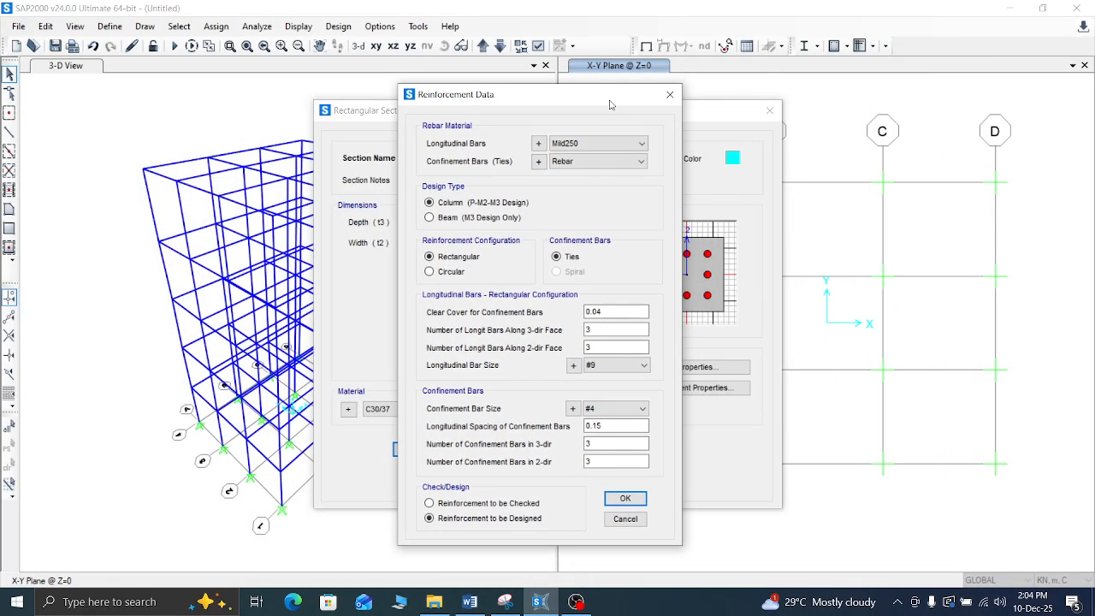
left_click(643, 365)
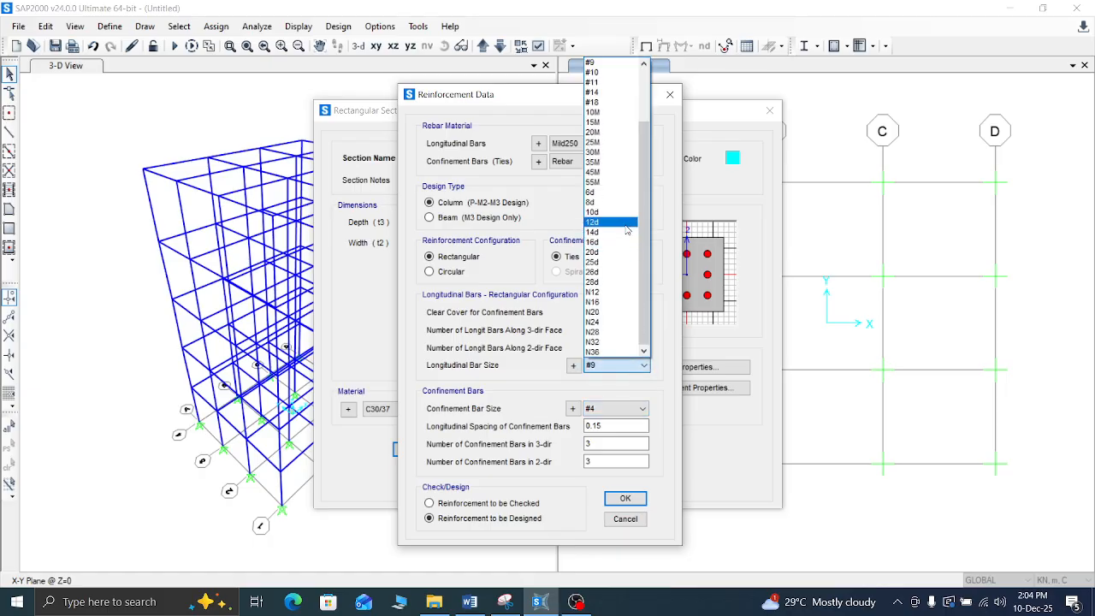
left_click(620, 252)
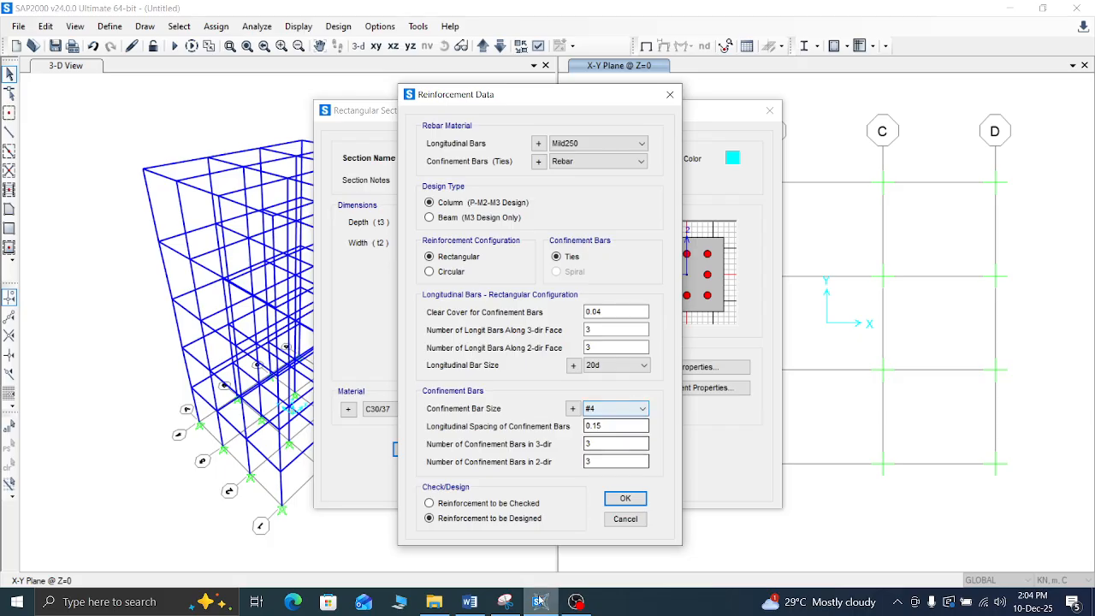
Step: Check the column ties in the Word plan's summary table and set the column's confinement bar size to 8d
left_click(469, 602)
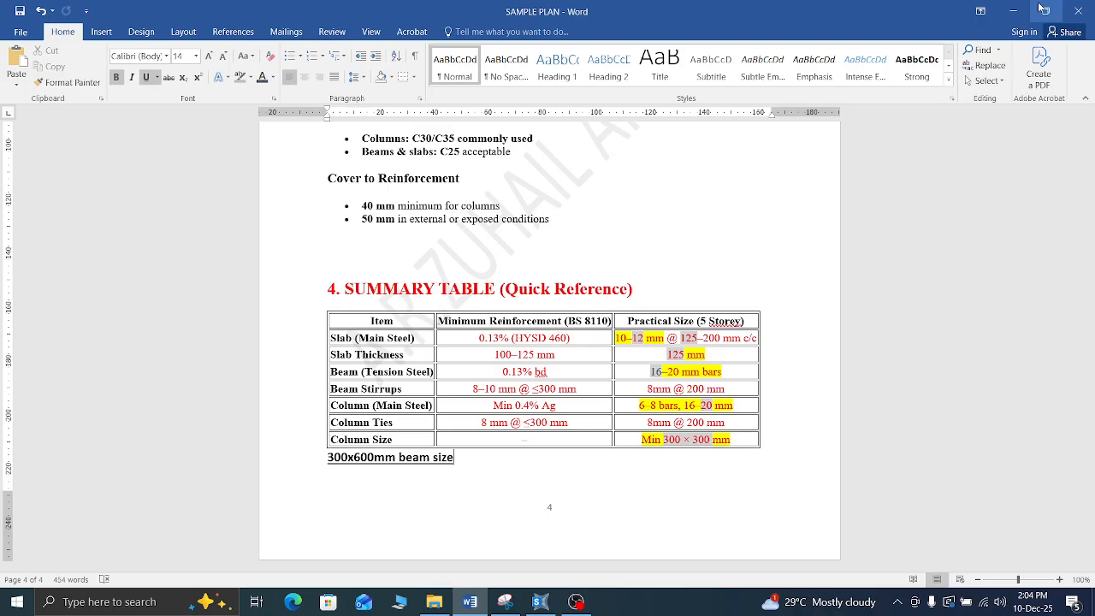
left_click(1013, 11)
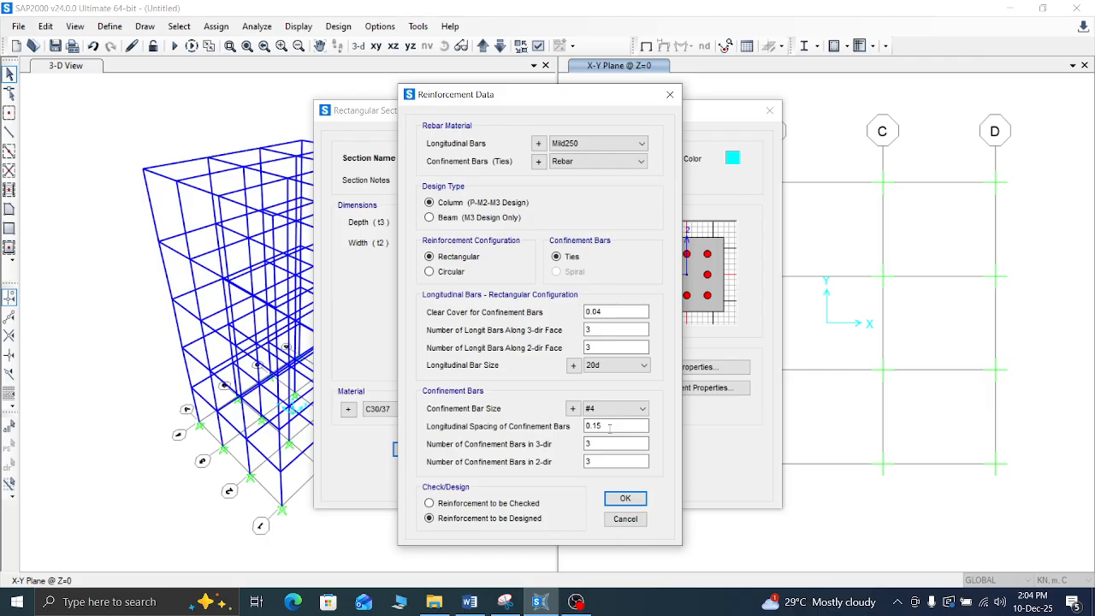
left_click(637, 409)
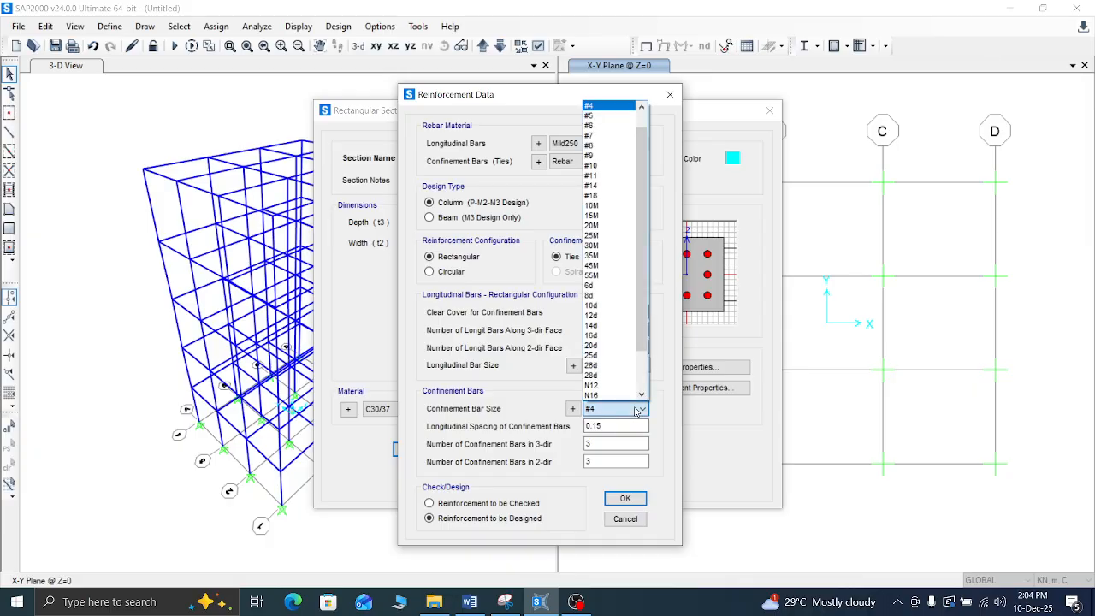
left_click(609, 295)
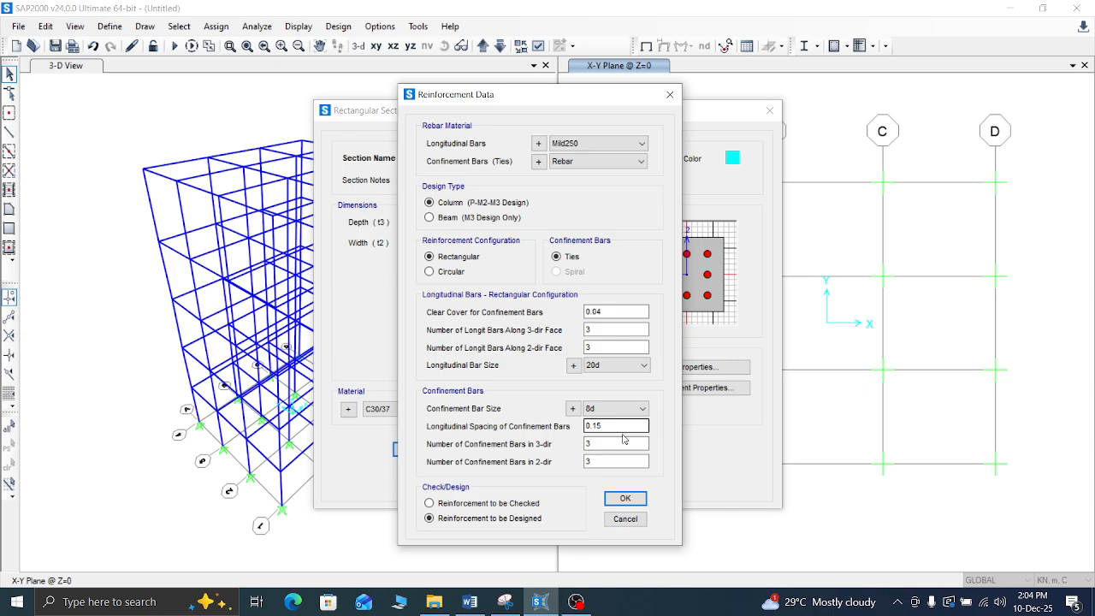
Step: Recheck the column bars in the Word plan's summary table and set the column's reinforcement to be checked, accepting the reinforcement data
left_click(472, 603)
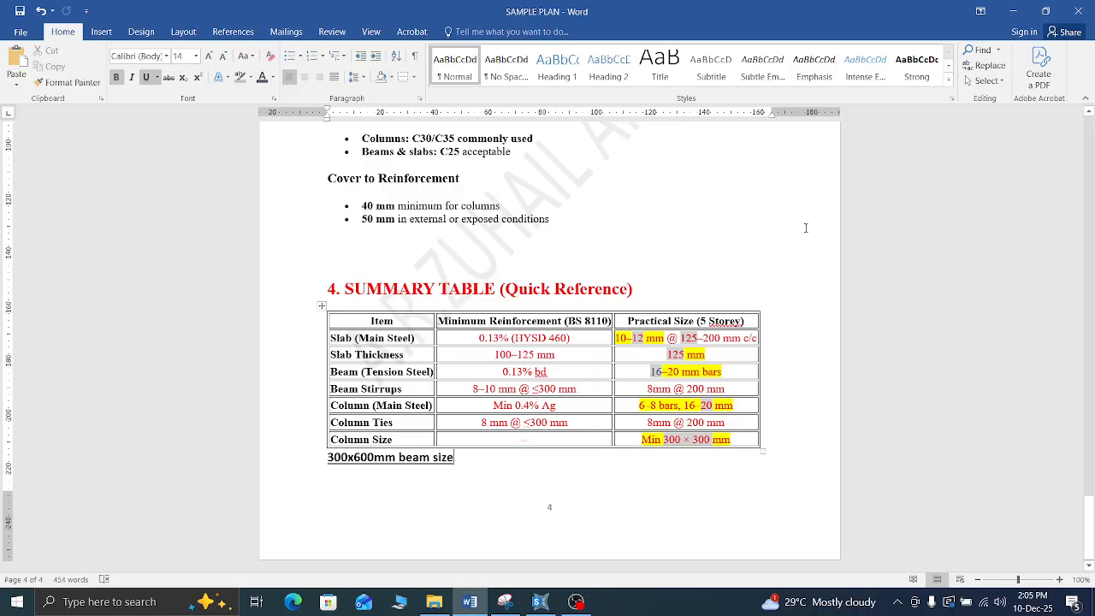
left_click(1012, 10)
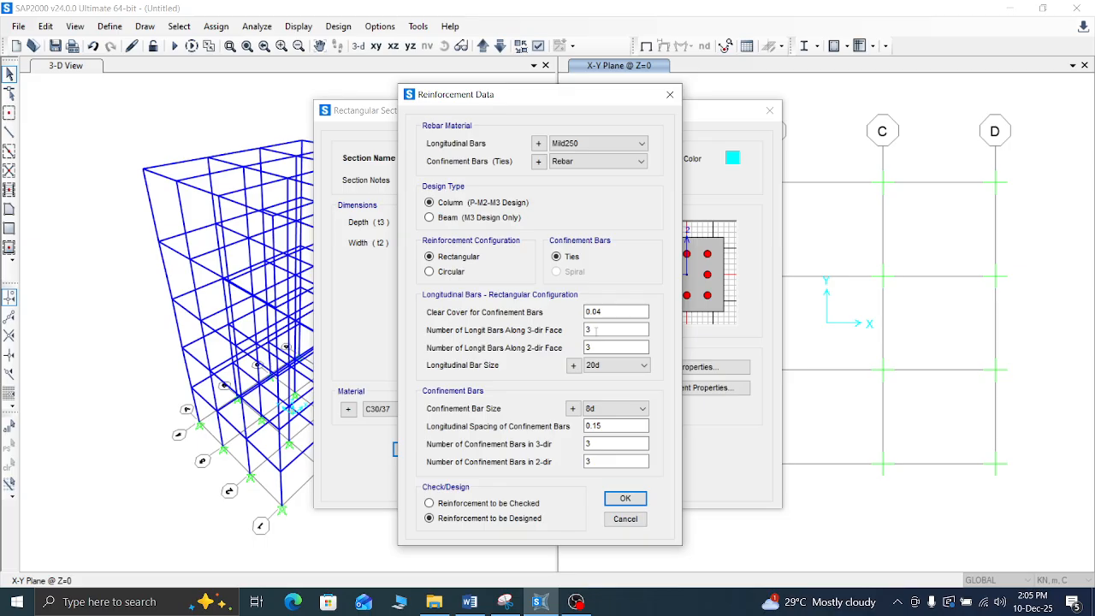
left_click(596, 346)
left_click(602, 334)
left_click(590, 328)
left_click(594, 347)
left_click_drag(614, 98, 495, 87)
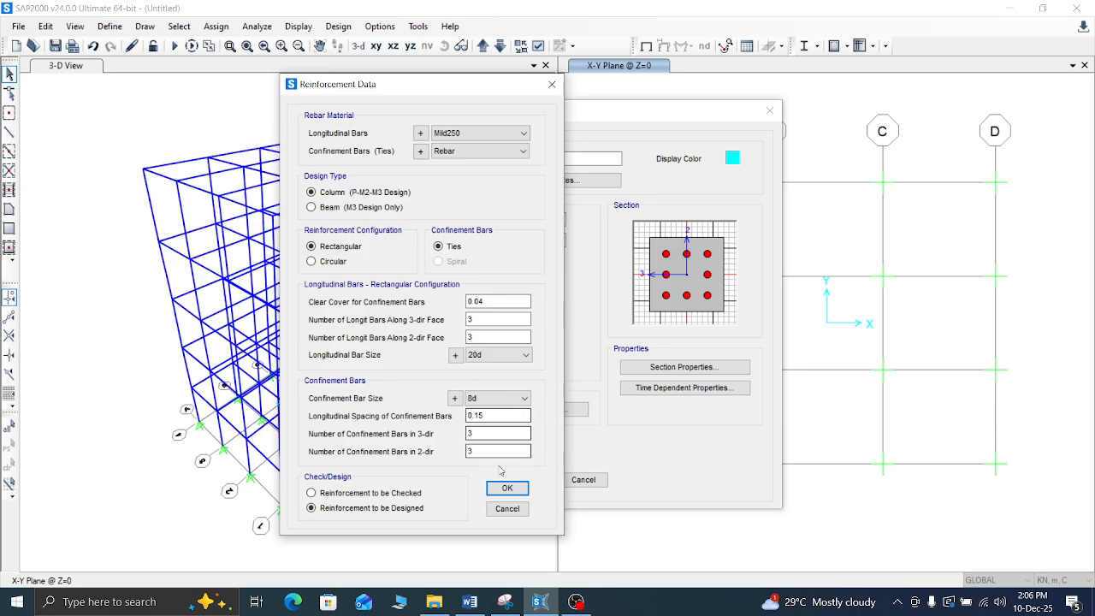
left_click(375, 493)
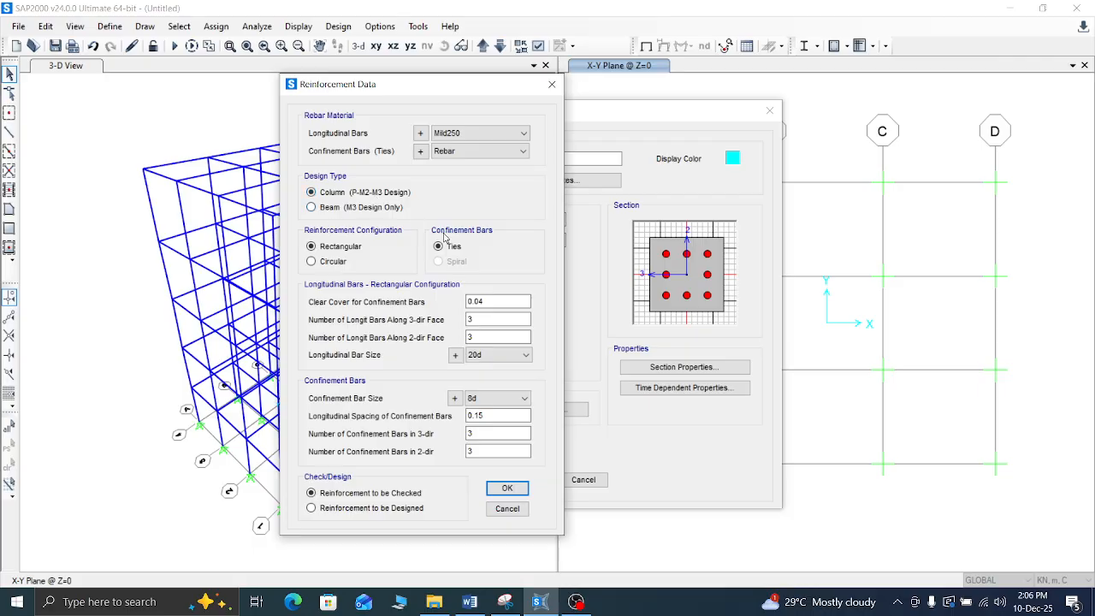
left_click(507, 489)
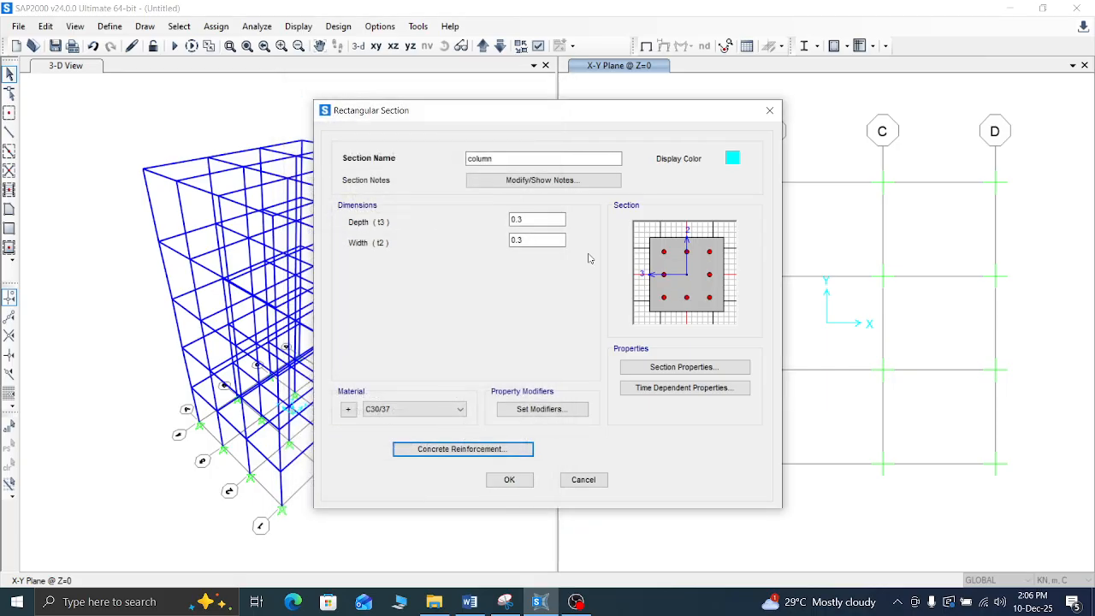
Step: Rename the column section as "column 300x300" and accept its definition
left_click(556, 158)
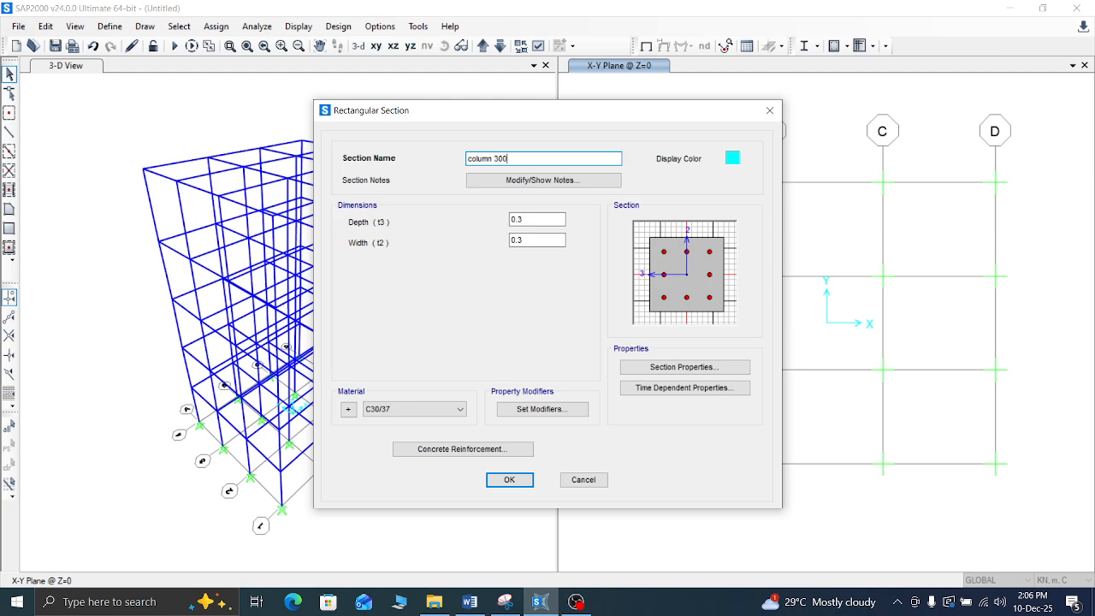
type("300x300")
left_click(509, 480)
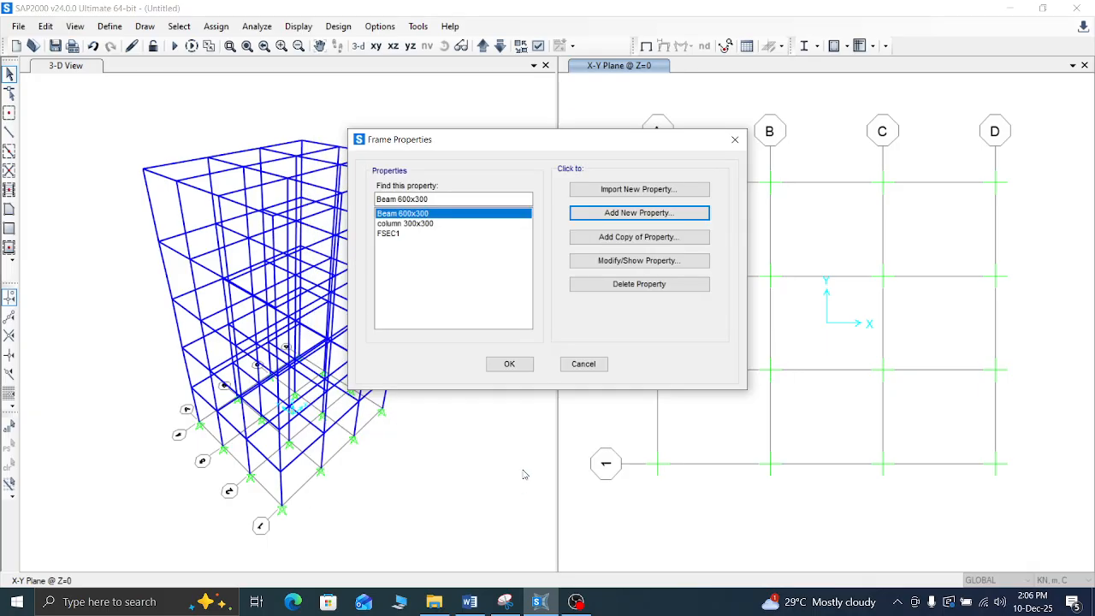
Step: Open the reinforcement data of the Beam 600x300 section and check the beam steel in the Word plan's summary table
left_click(458, 225)
left_click(454, 214)
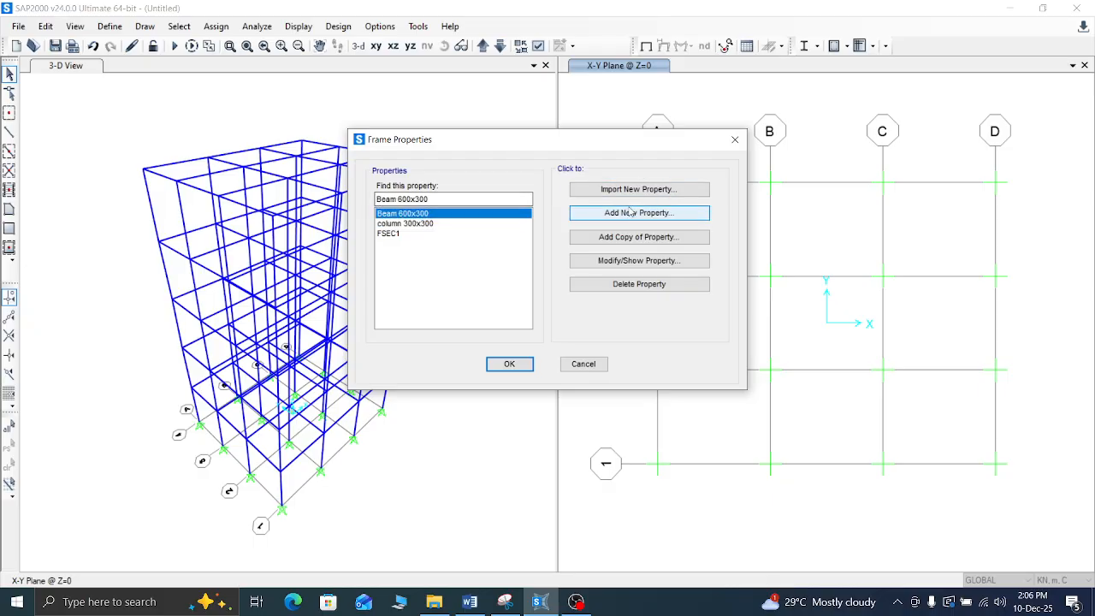
left_click(633, 260)
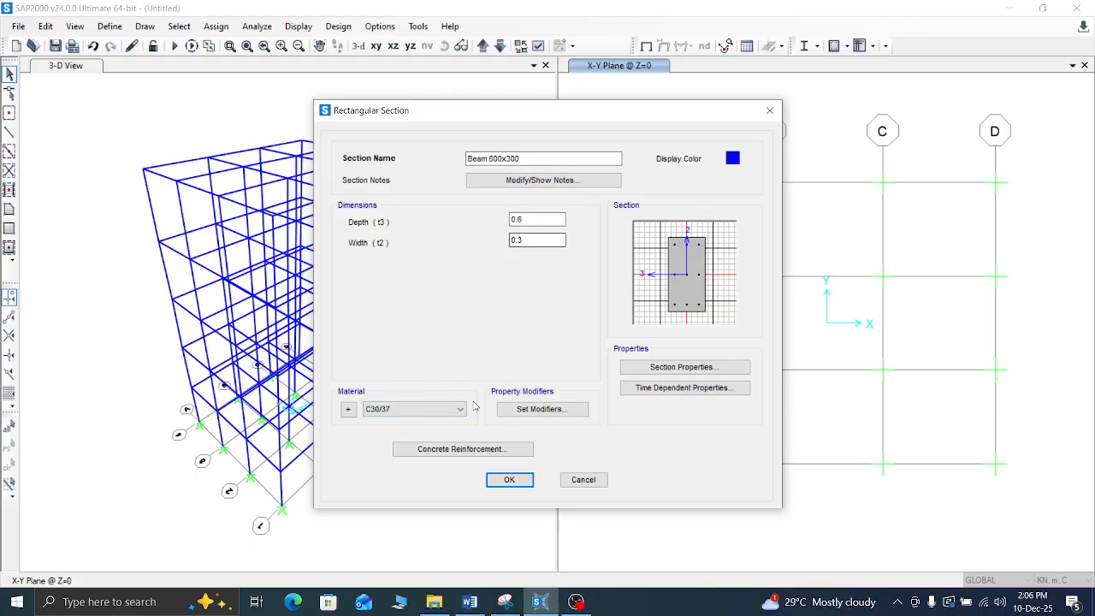
left_click(479, 453)
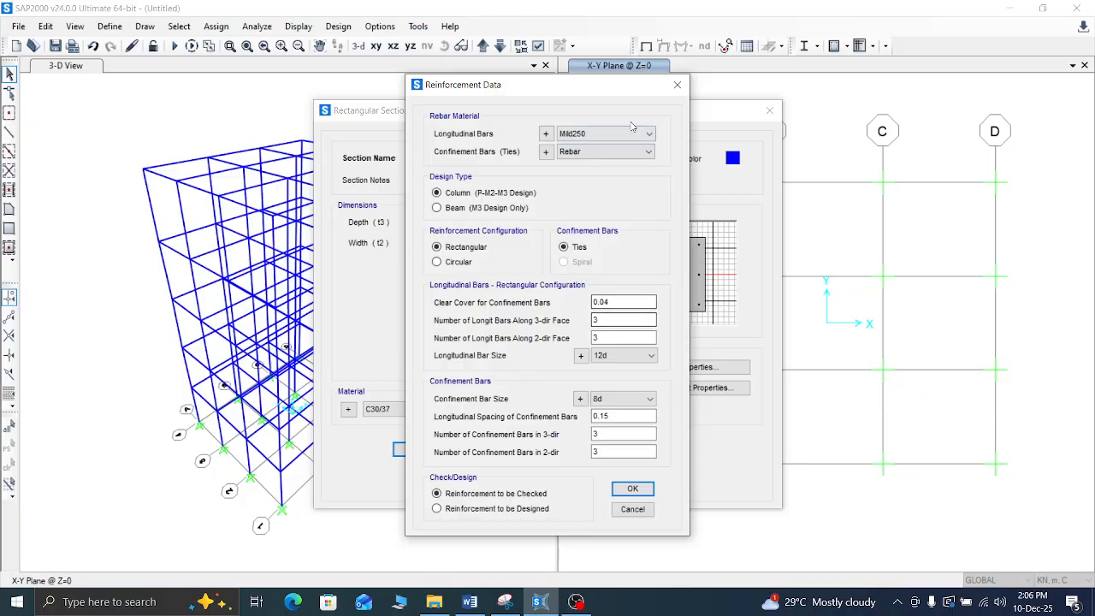
left_click_drag(611, 86, 496, 81)
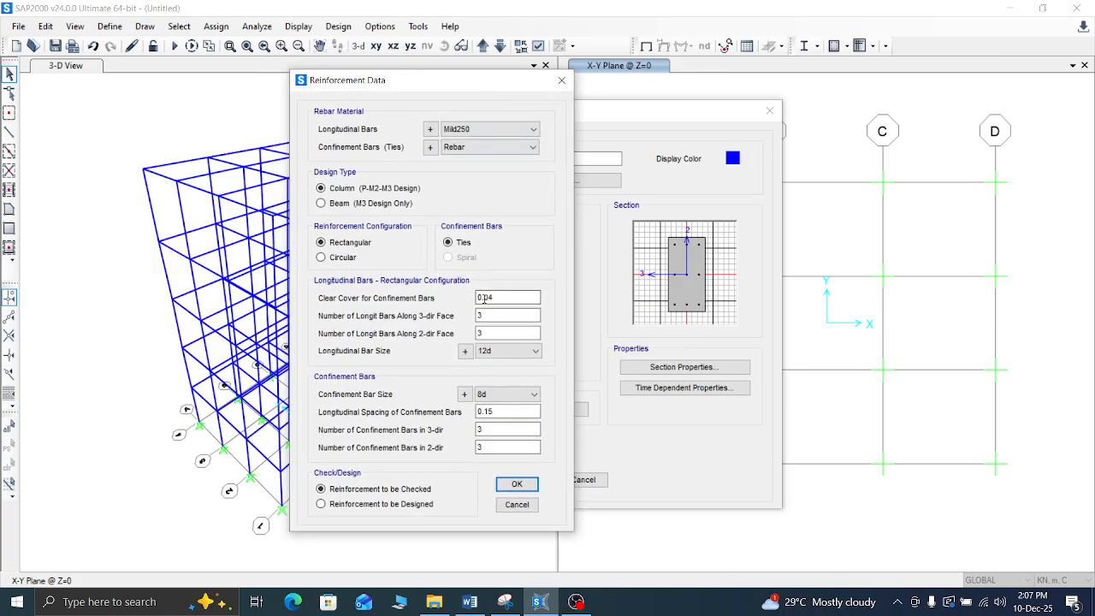
left_click(470, 601)
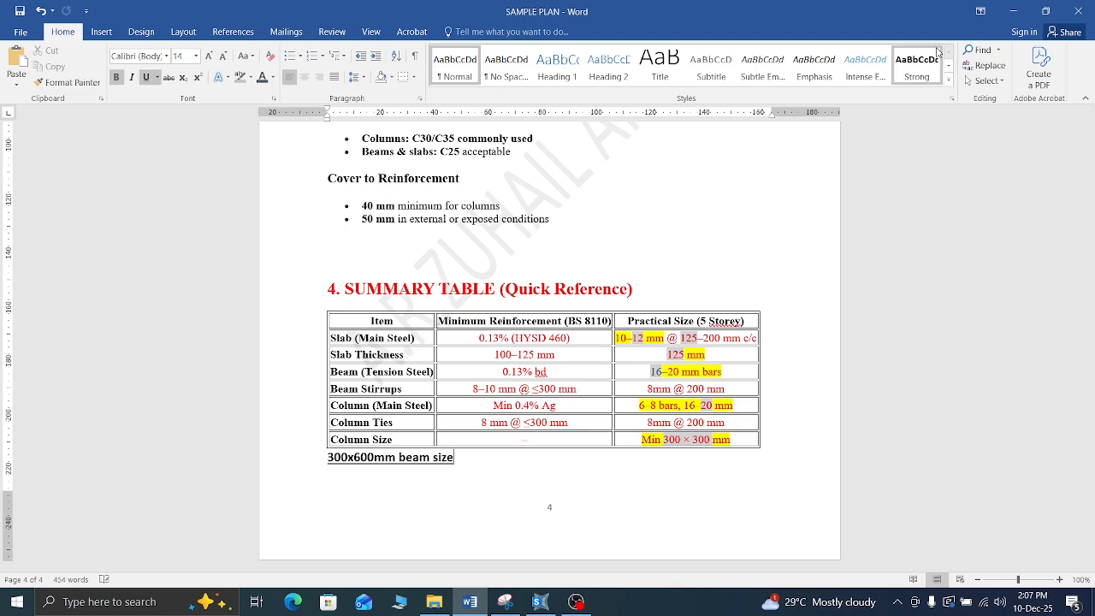
left_click(1012, 6)
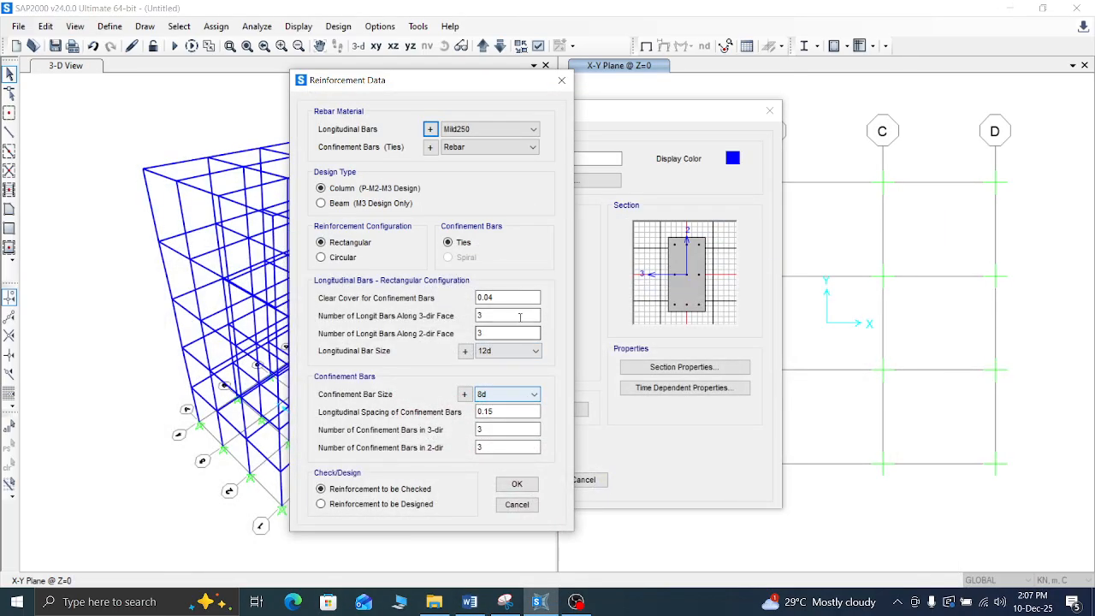
Step: Set the beam section's longitudinal bar size to 16d and accept the frame property definitions
left_click(529, 350)
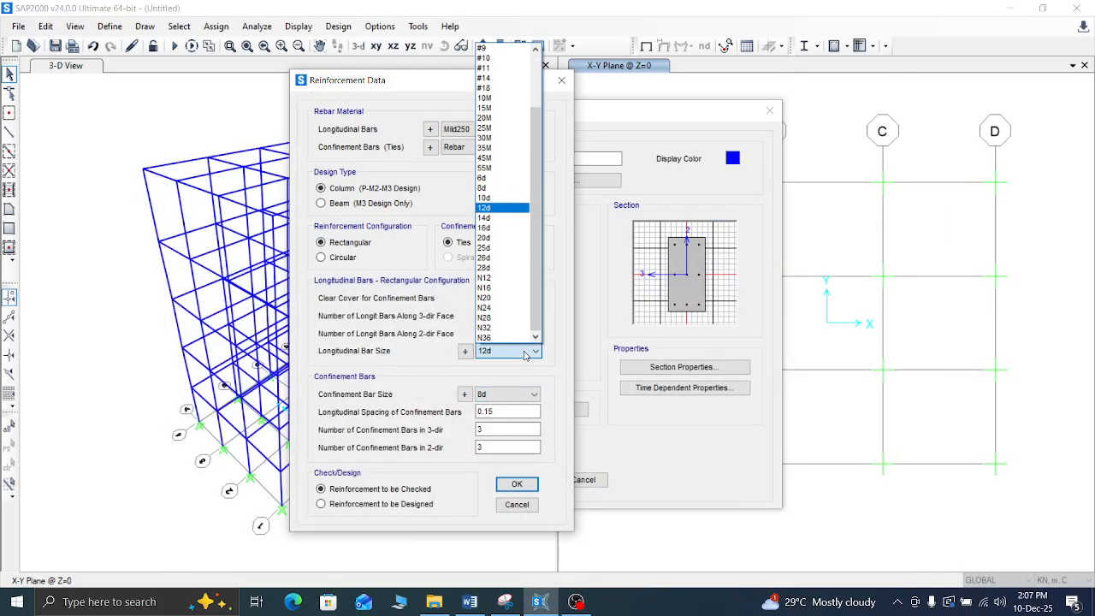
left_click(501, 228)
left_click(504, 335)
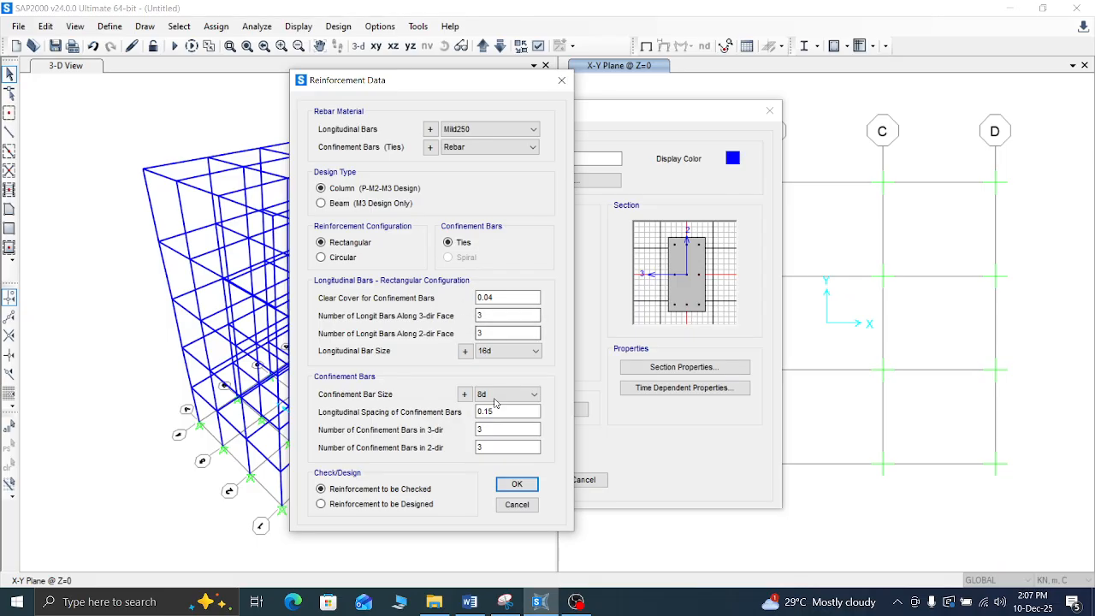
left_click(513, 484)
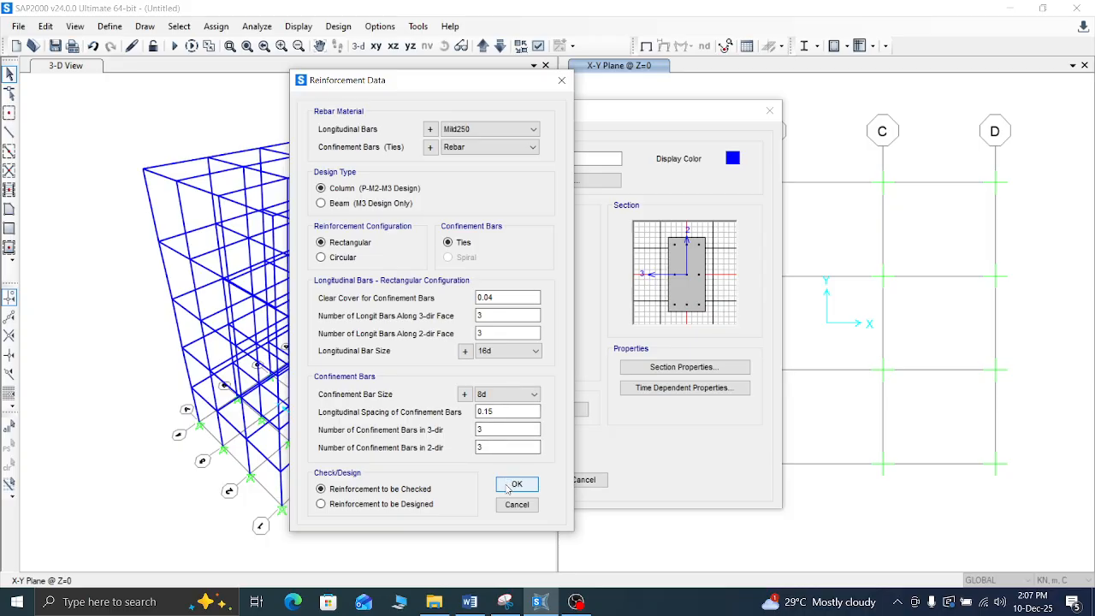
left_click(513, 484)
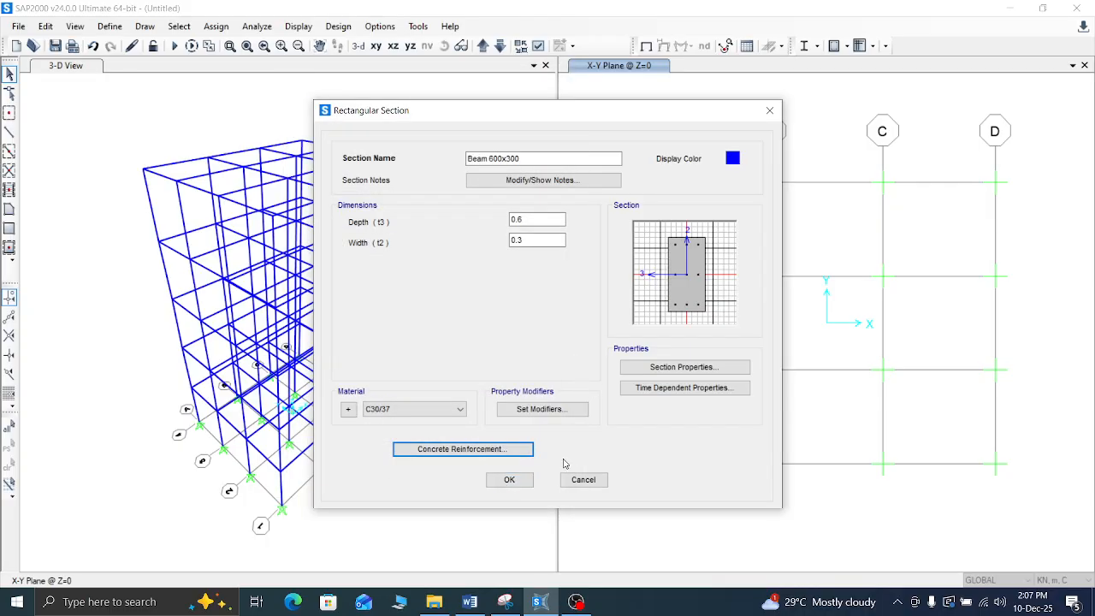
left_click(510, 478)
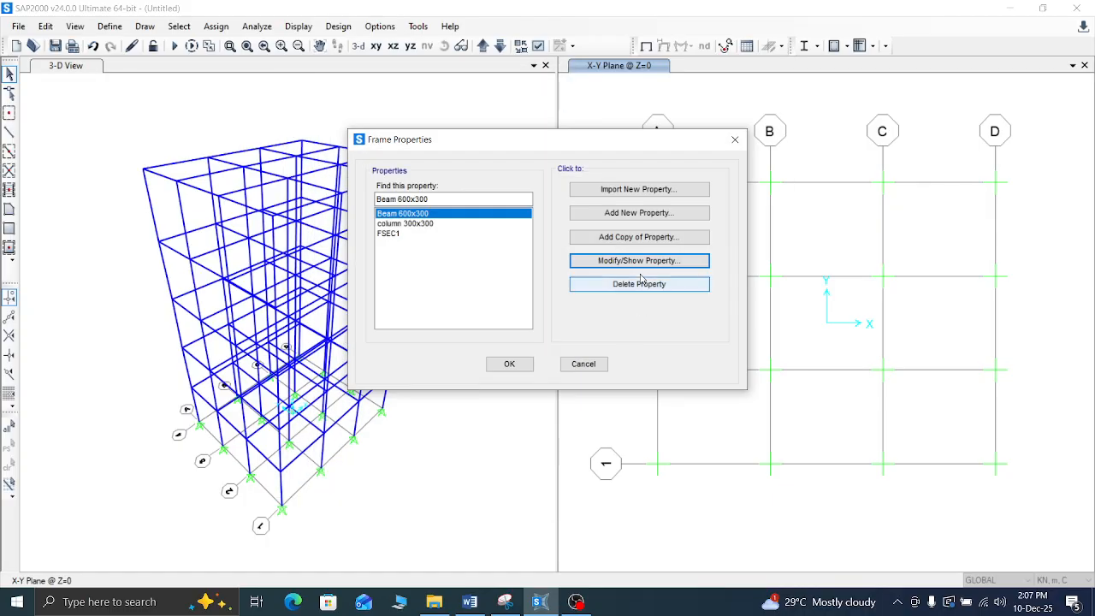
left_click(511, 366)
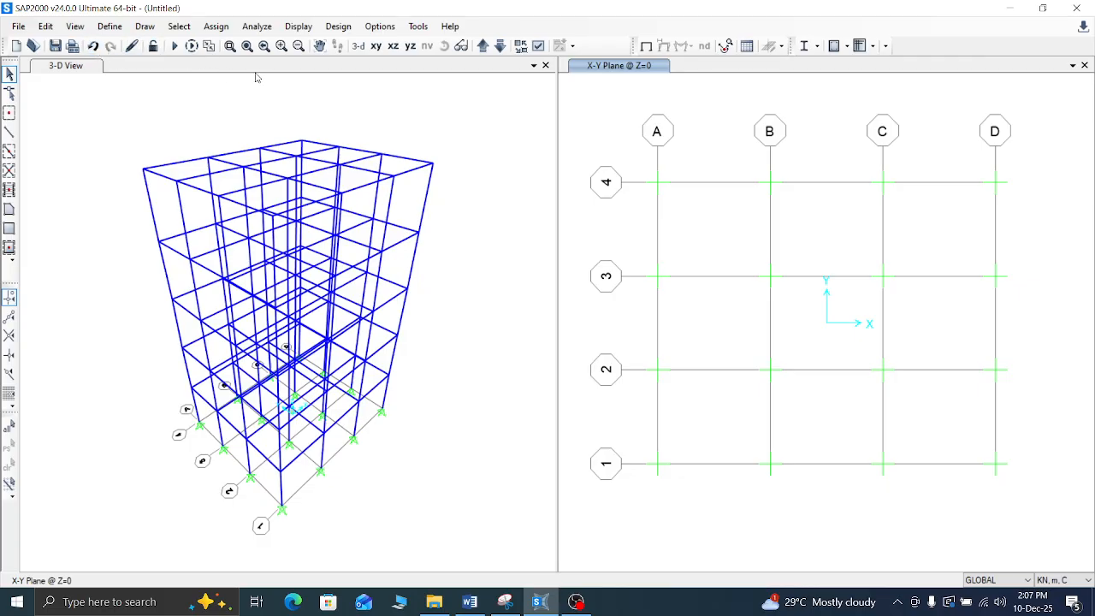
Step: Select all beams on the Z=3.6 plan and assign them the Beam 600x300 frame section
left_click(482, 46)
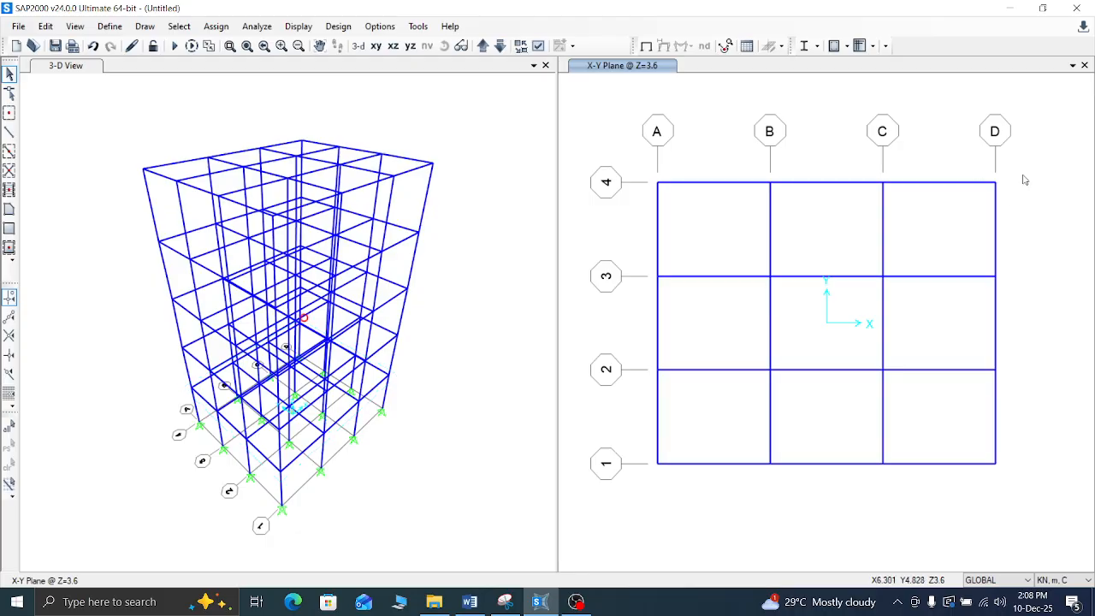
left_click_drag(1022, 174, 648, 523)
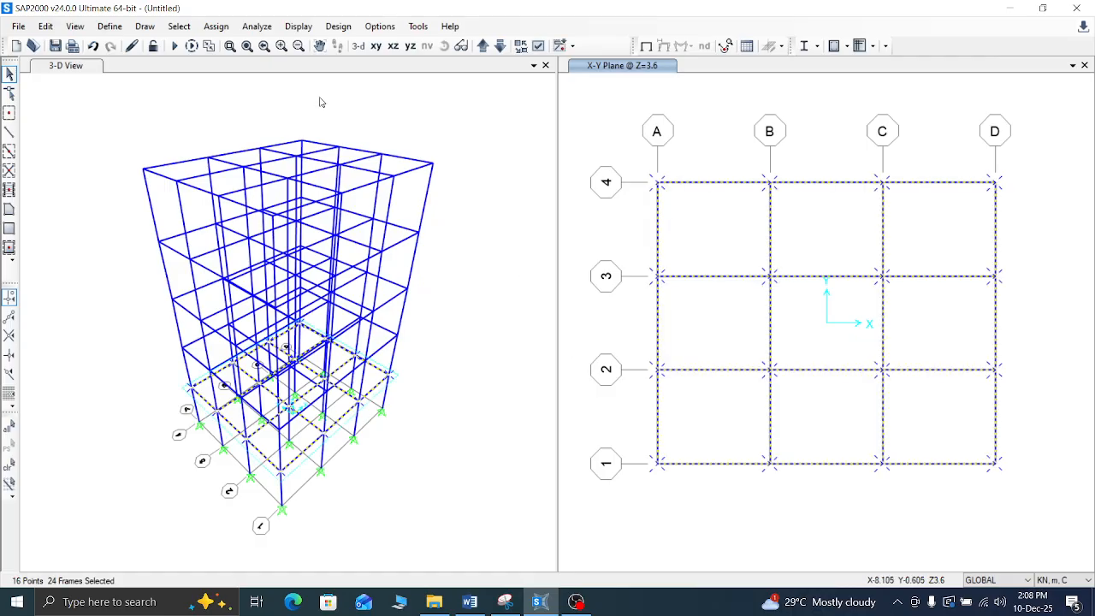
left_click(216, 28)
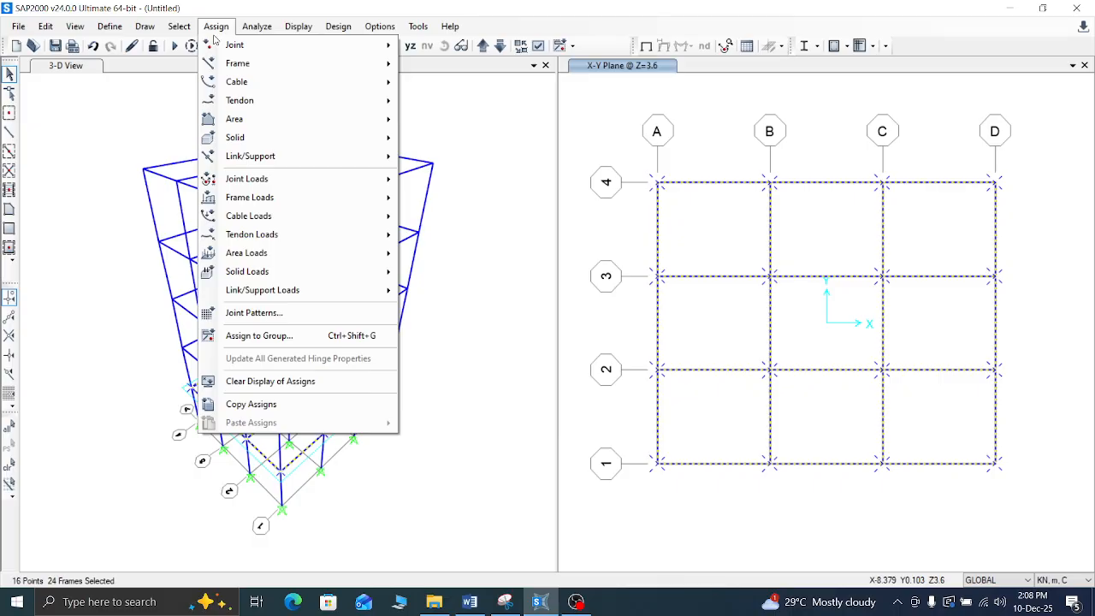
mouse_move(221, 62)
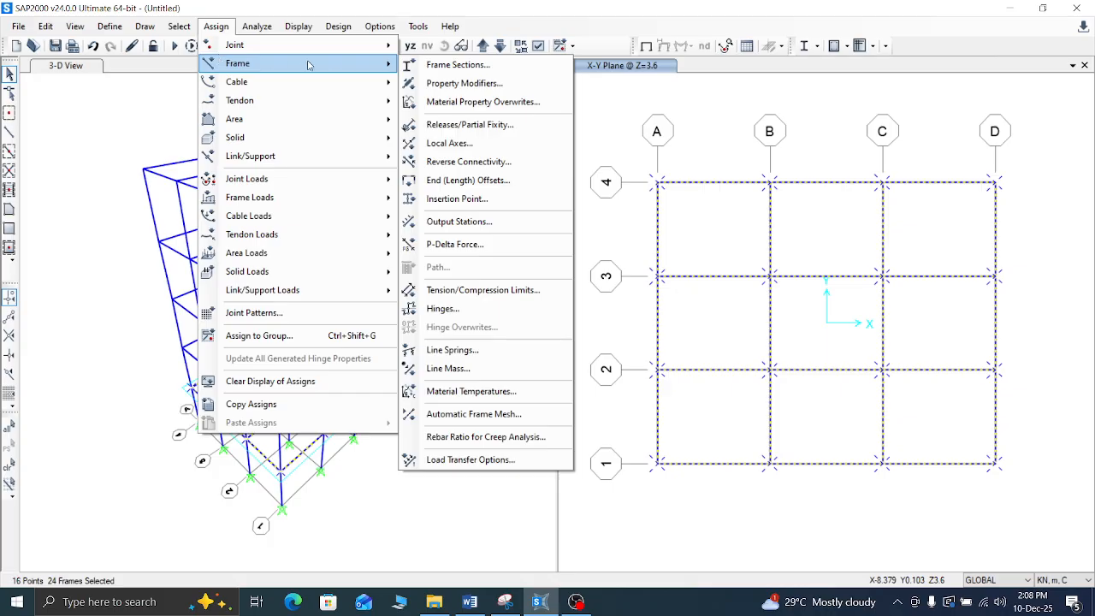
left_click(449, 64)
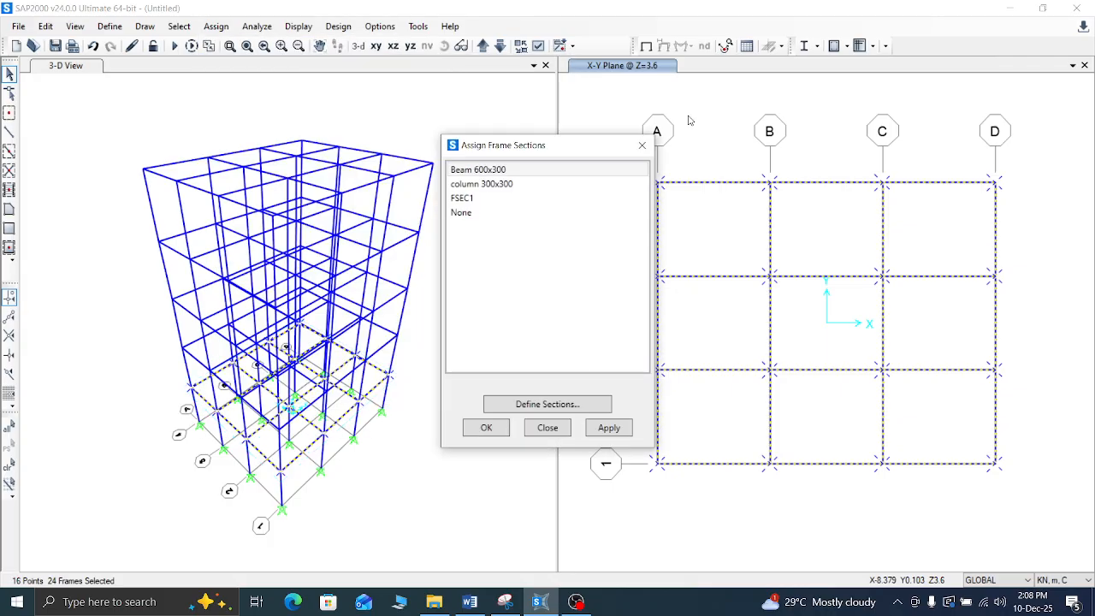
left_click(491, 185)
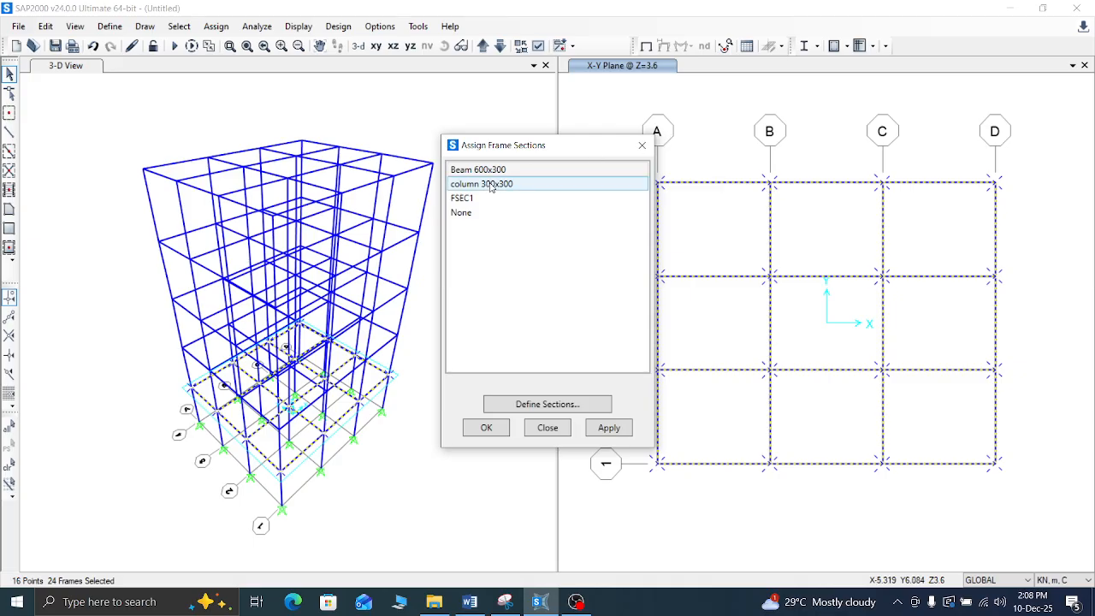
left_click(490, 171)
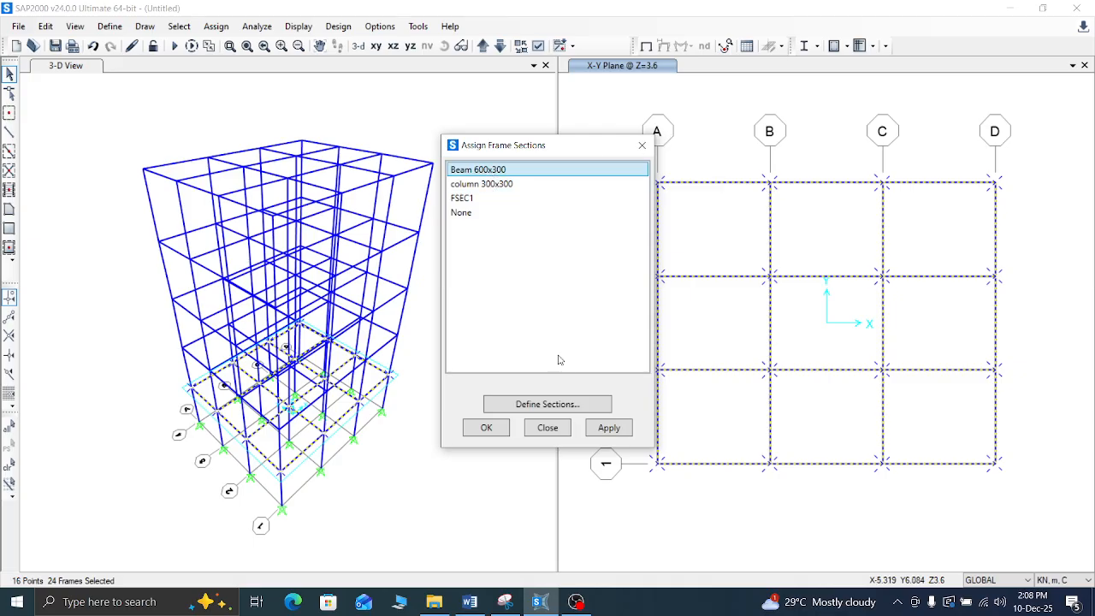
left_click(609, 428)
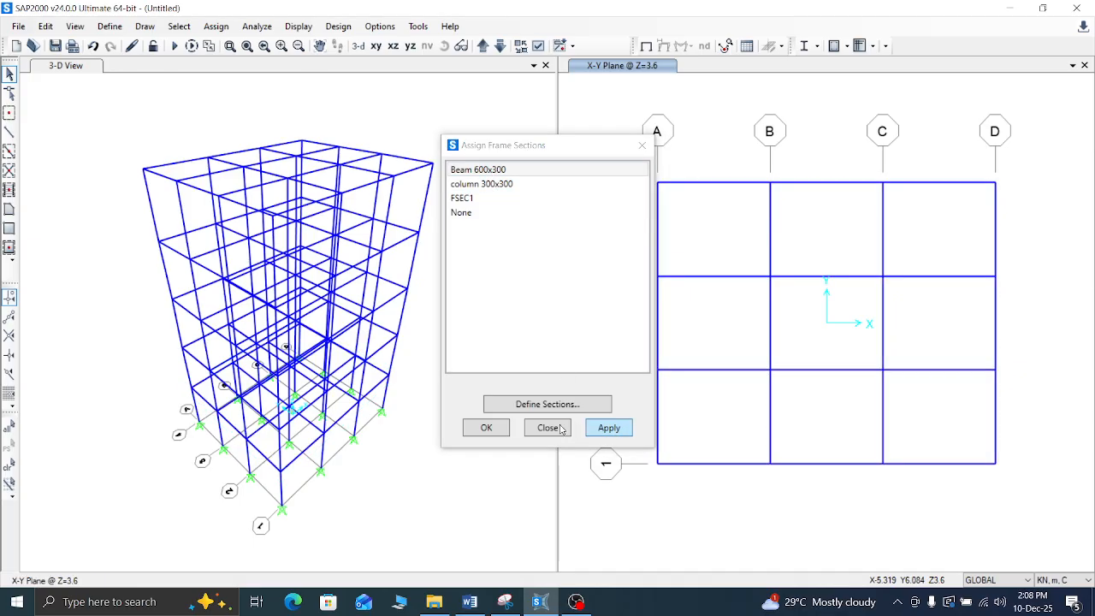
left_click(484, 428)
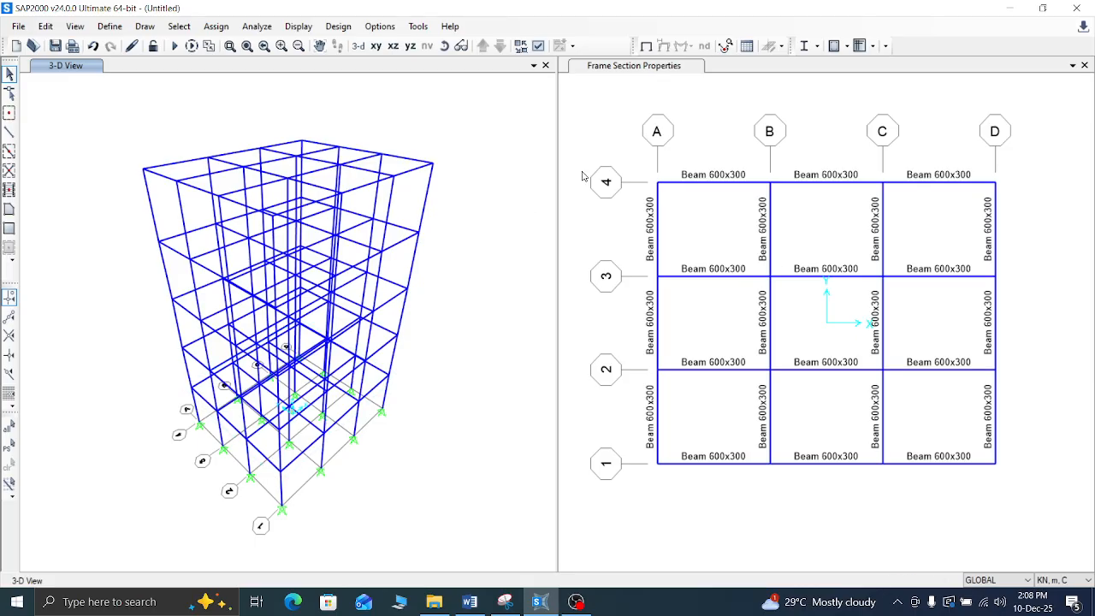
left_click(54, 29)
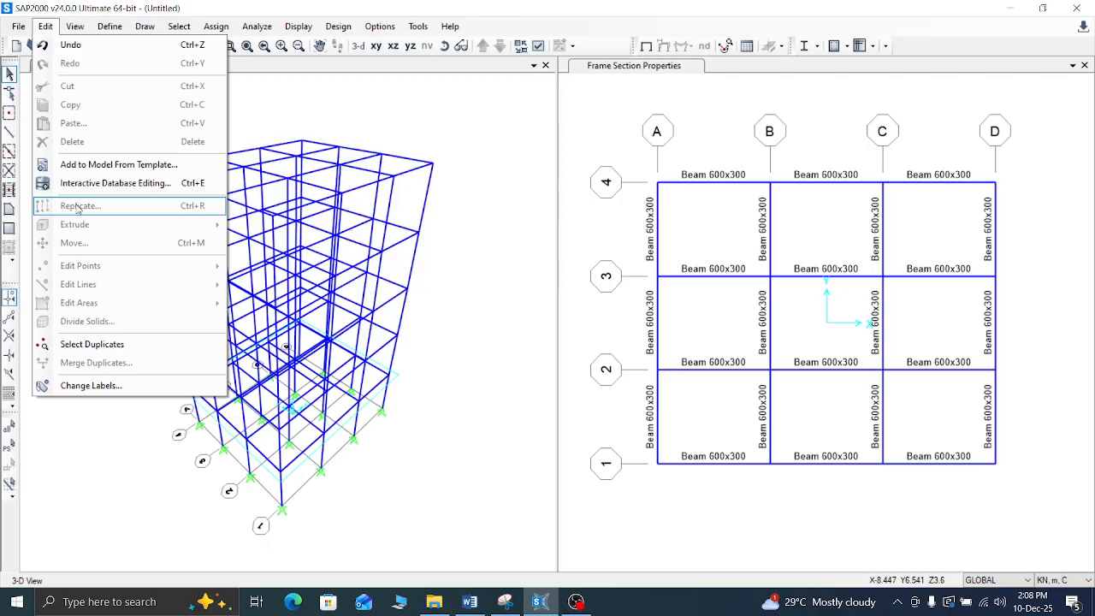
key("Down")
key("Down")
key("Down")
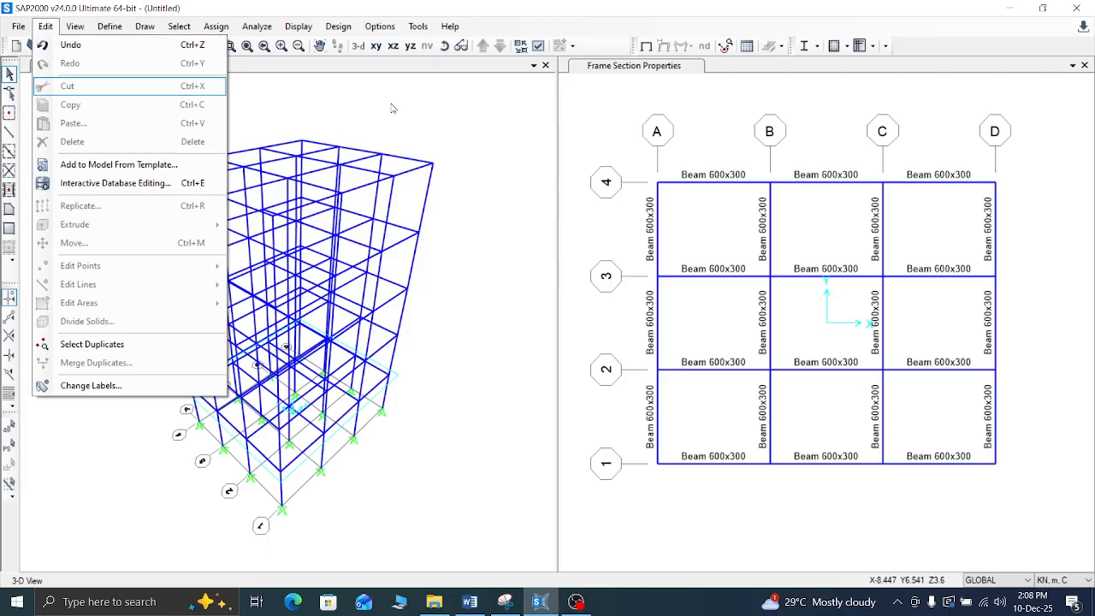
key("Escape")
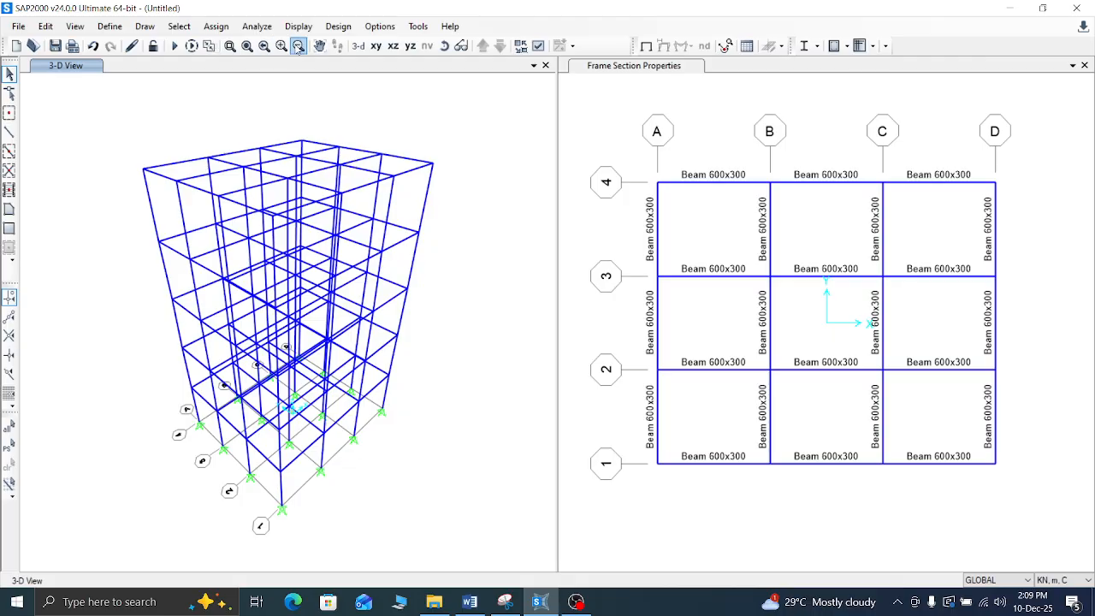
left_click(377, 48)
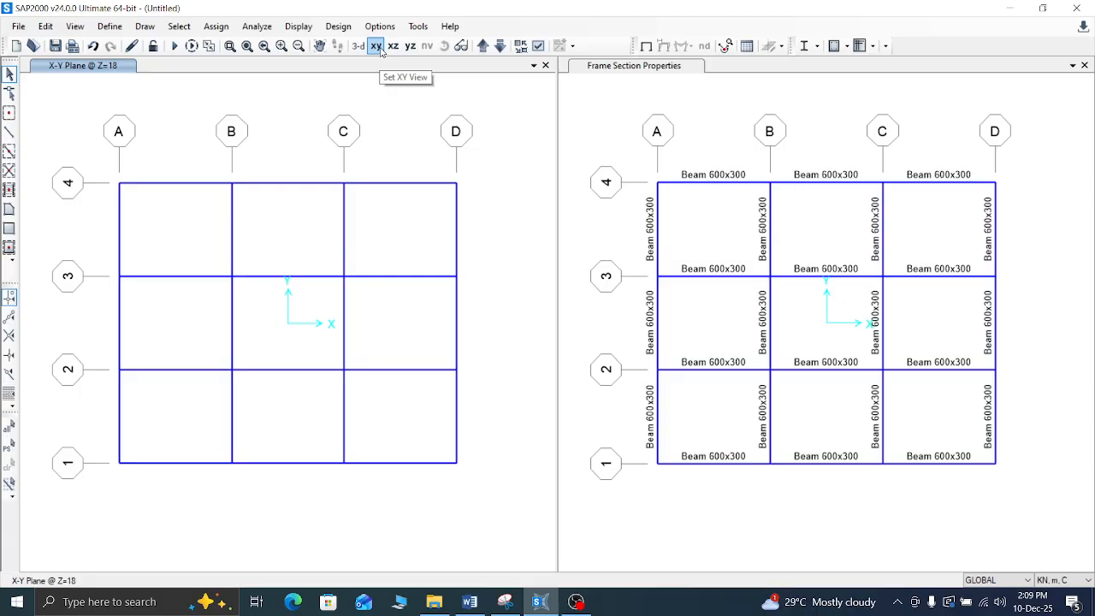
left_click(604, 66)
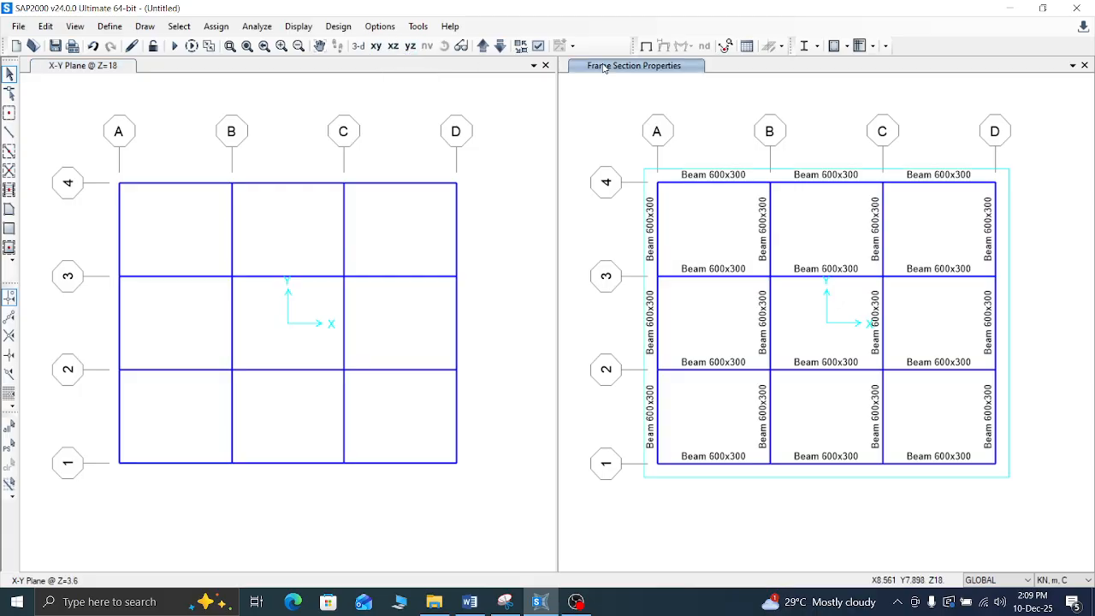
left_click(94, 71)
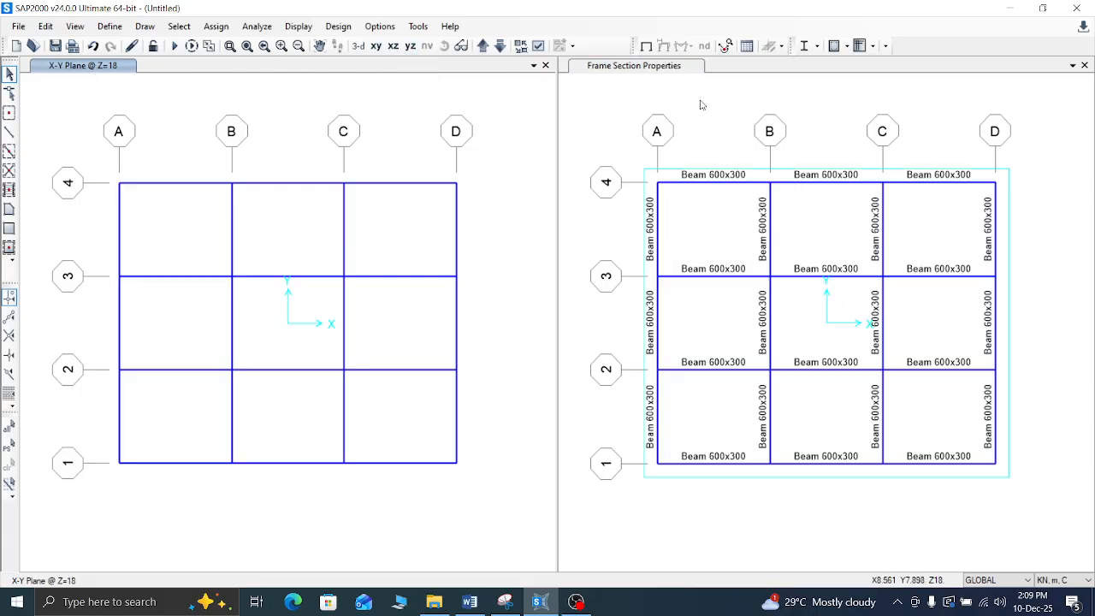
left_click(633, 72)
left_click(101, 70)
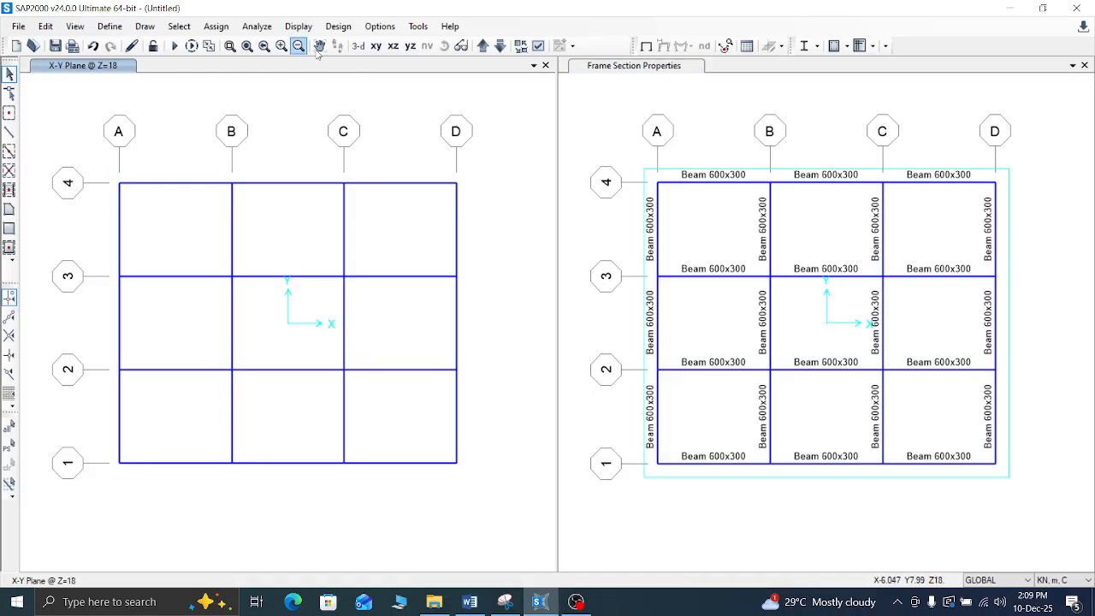
left_click(359, 45)
Step: Move the plan view showing the frame section labels up to the Z=7.2 level
left_click(600, 71)
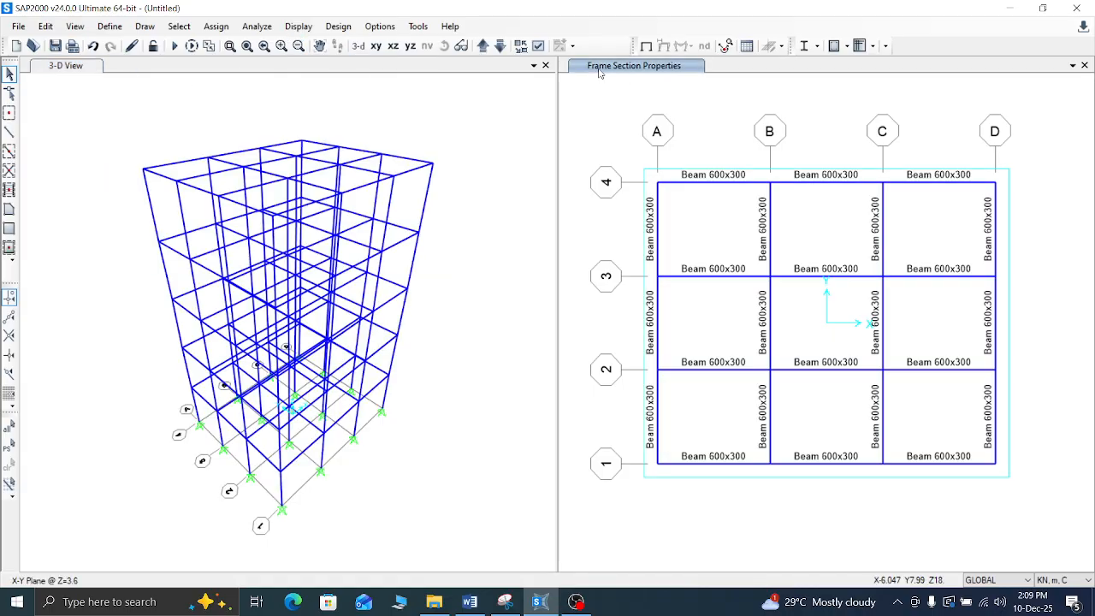
left_click(482, 45)
left_click(482, 45)
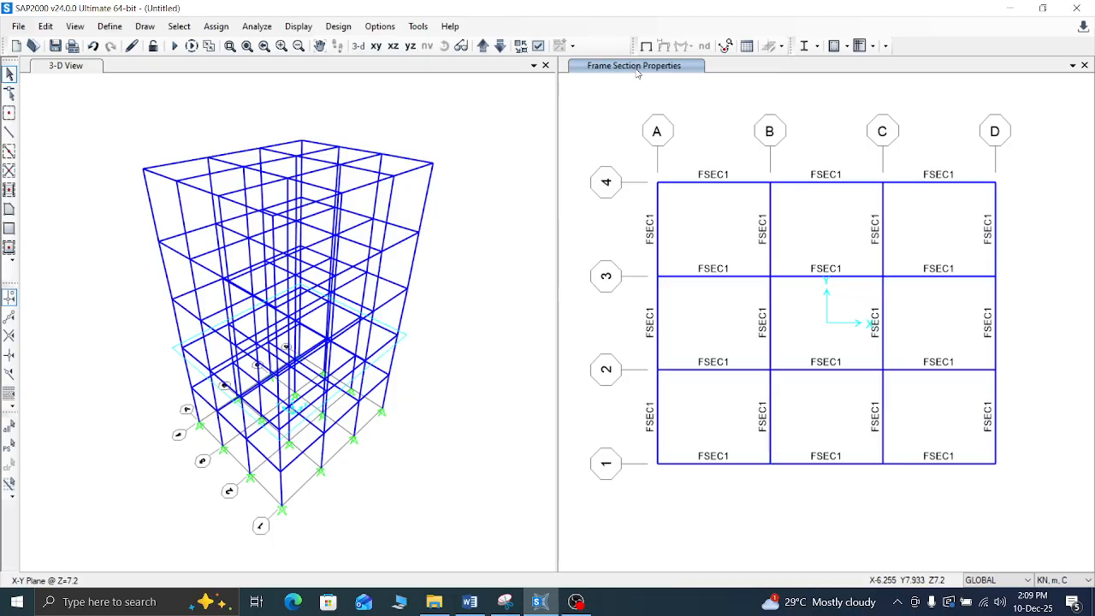
left_click(214, 27)
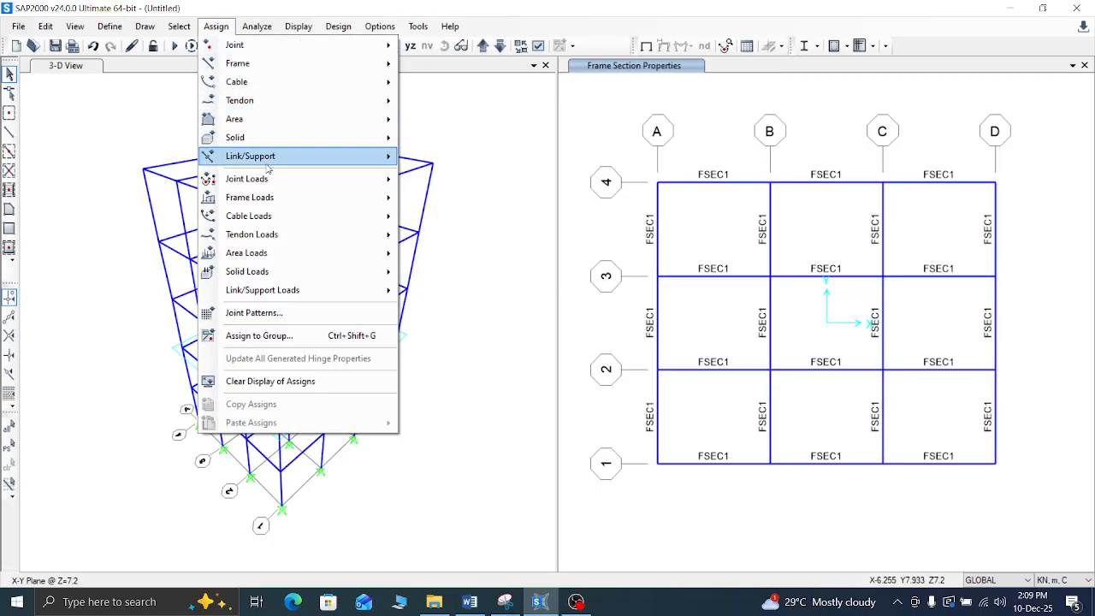
mouse_move(290, 173)
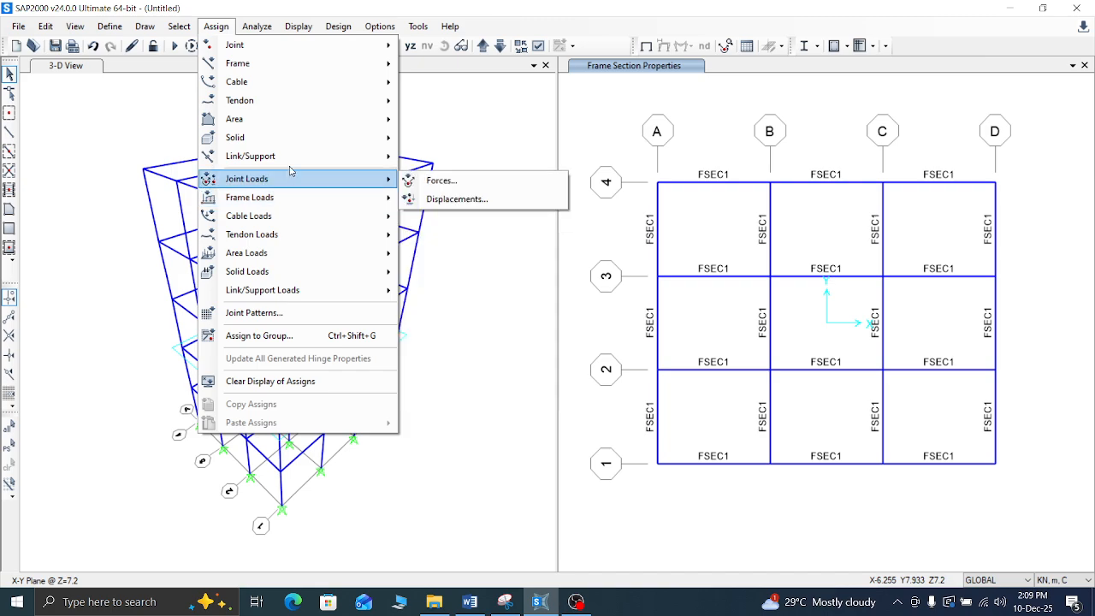
left_click(560, 90)
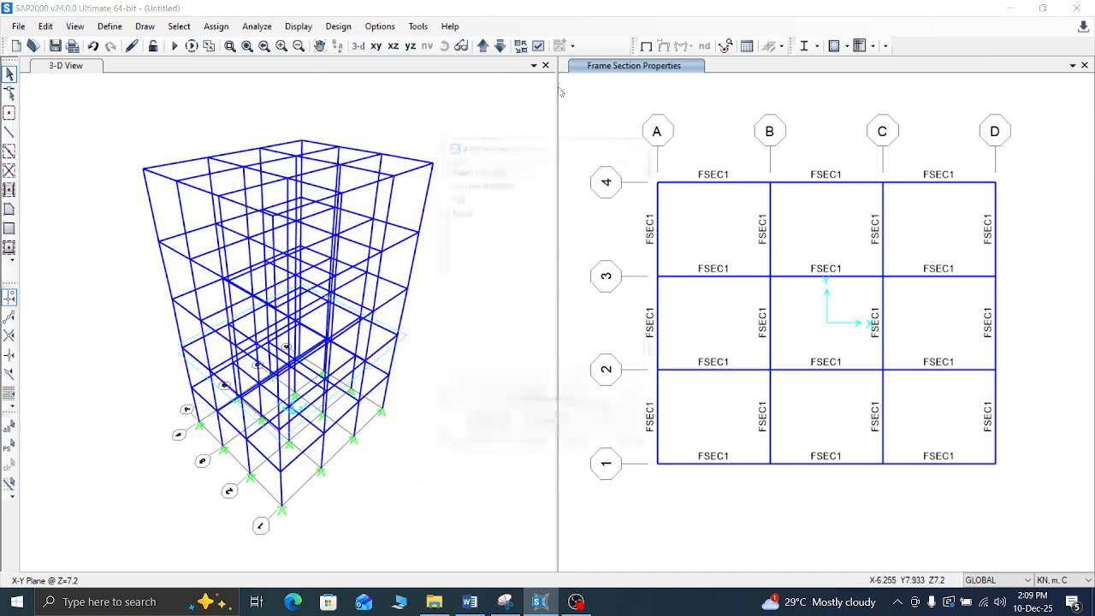
left_click(479, 169)
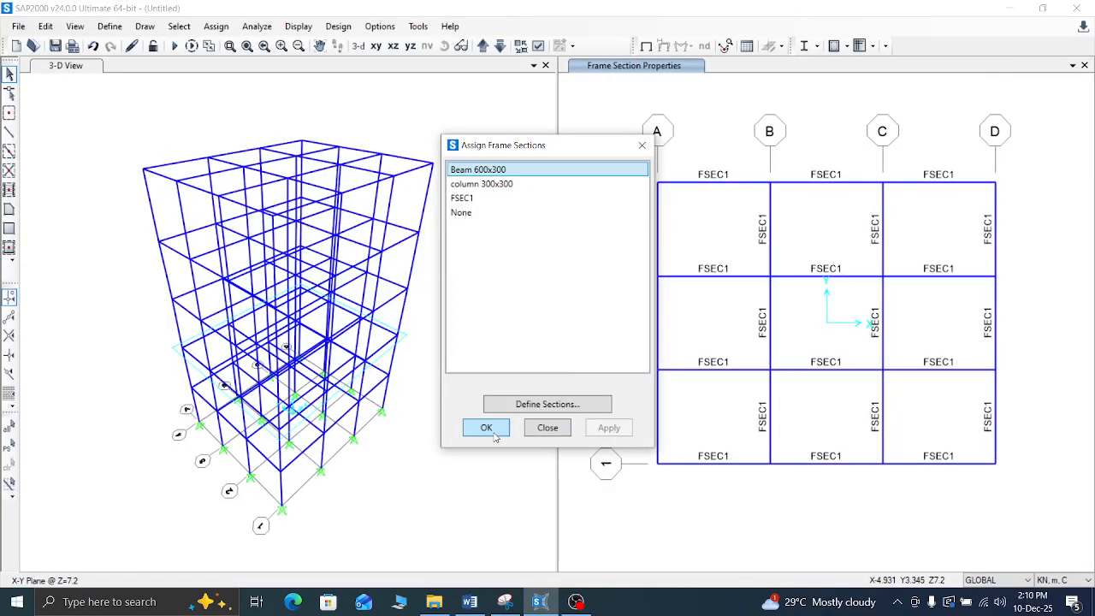
left_click(642, 144)
Step: Select all beams on the Z=7.2, Z=10.8, Z=14.4 and Z=18 plans together
left_click_drag(1021, 176, 618, 498)
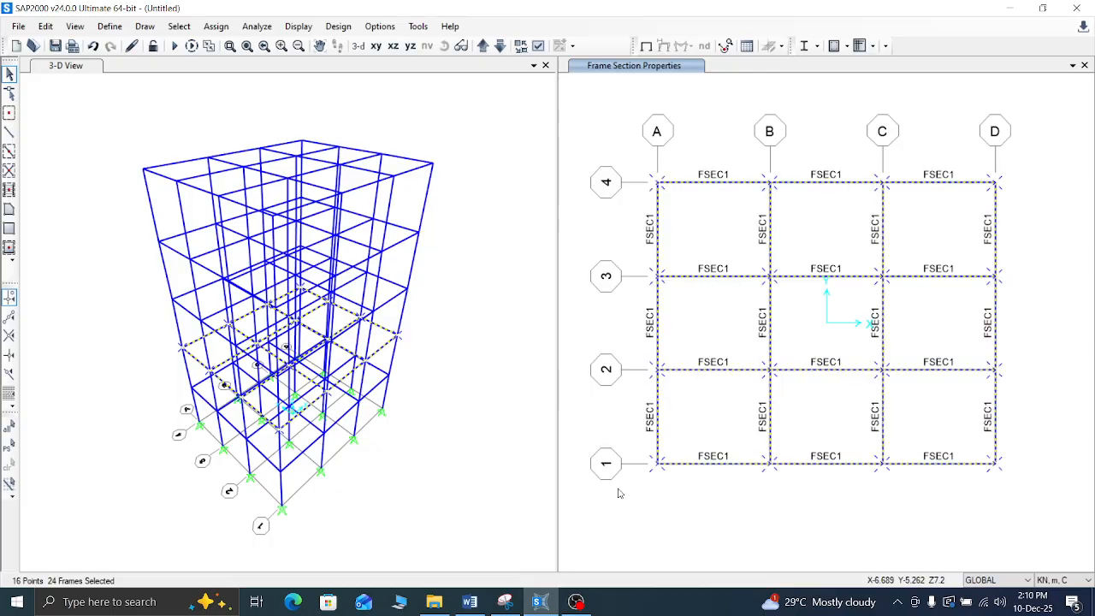
left_click(486, 46)
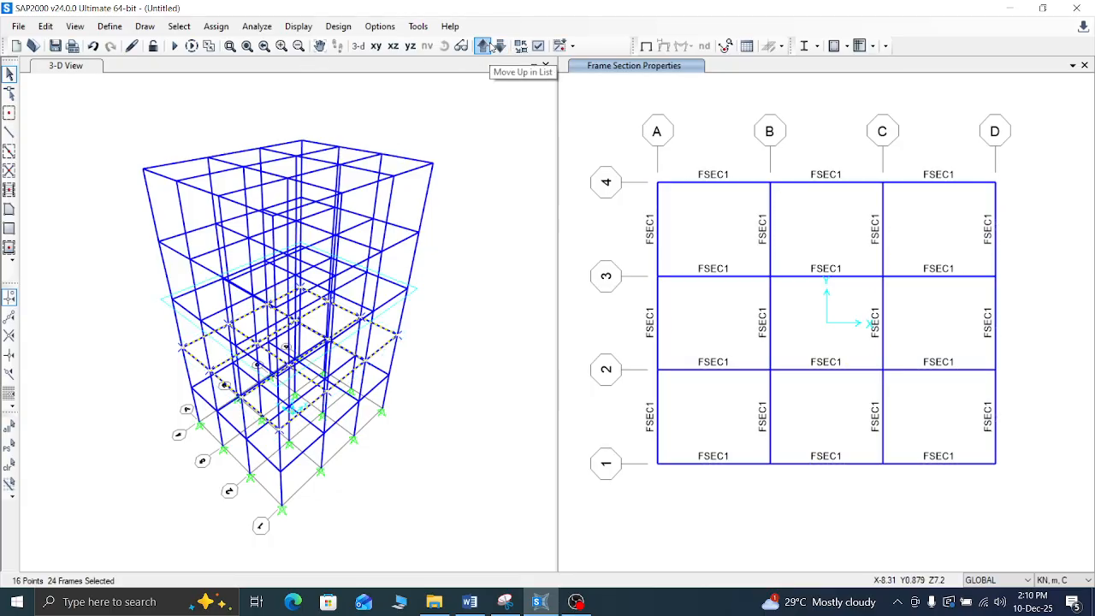
left_click_drag(1014, 176, 615, 561)
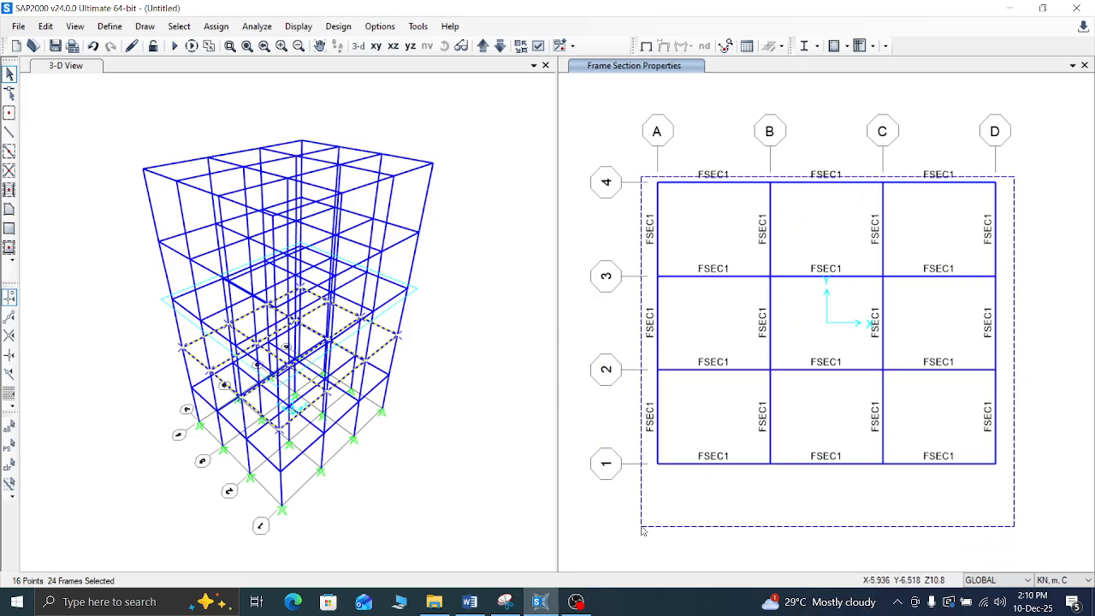
left_click(482, 45)
left_click_drag(1032, 167, 637, 517)
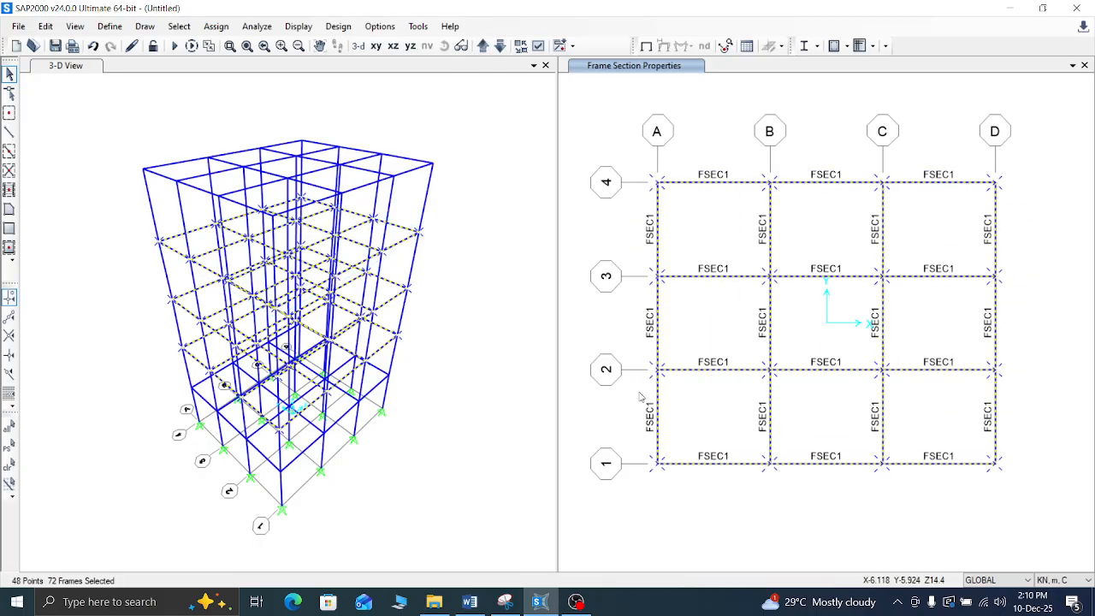
left_click(482, 45)
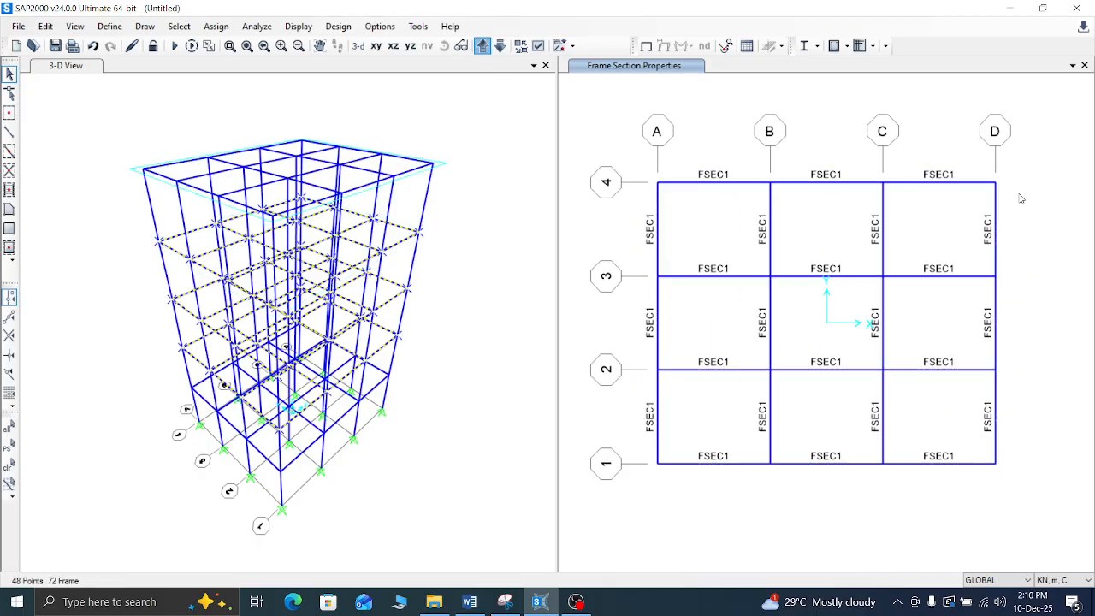
left_click_drag(1013, 171, 623, 513)
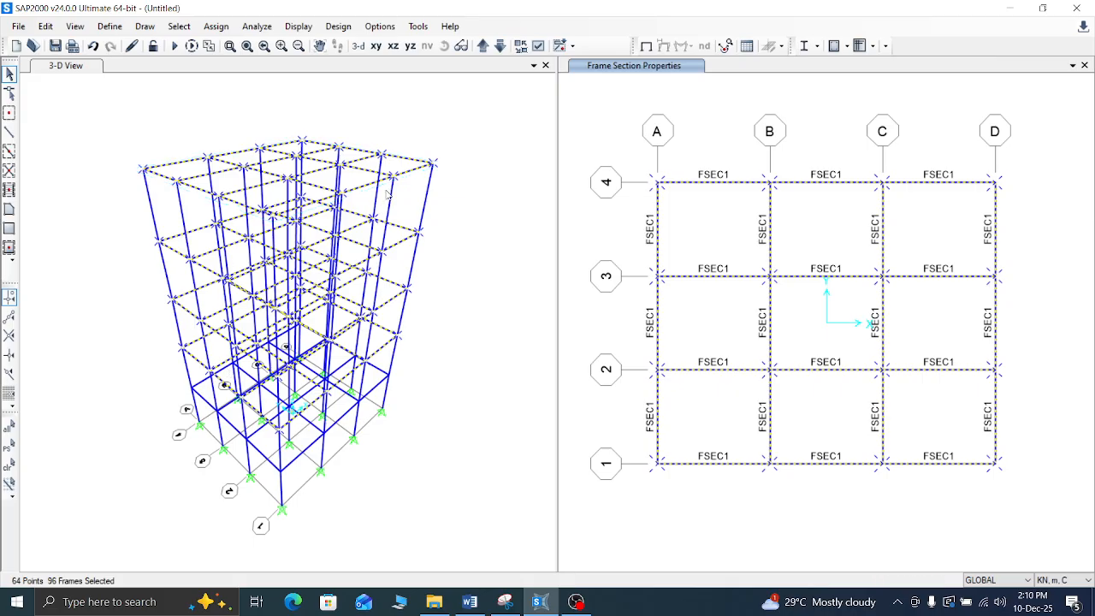
Step: Assign the Beam 600x300 frame section to the selected beams of the upper four floors
left_click(210, 27)
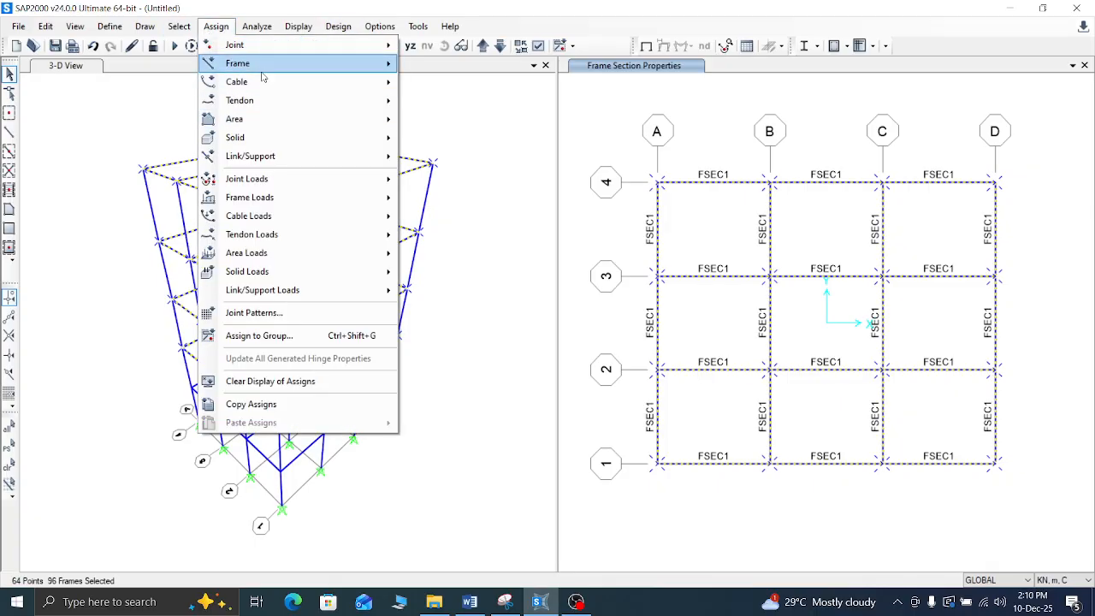
mouse_move(362, 75)
left_click(453, 65)
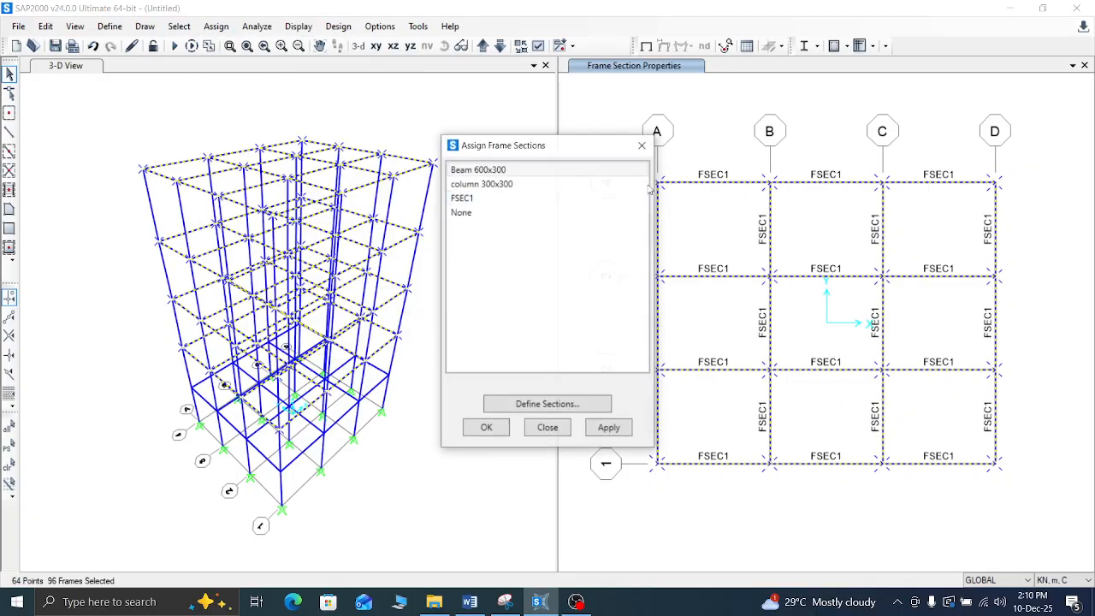
left_click(500, 171)
left_click(607, 432)
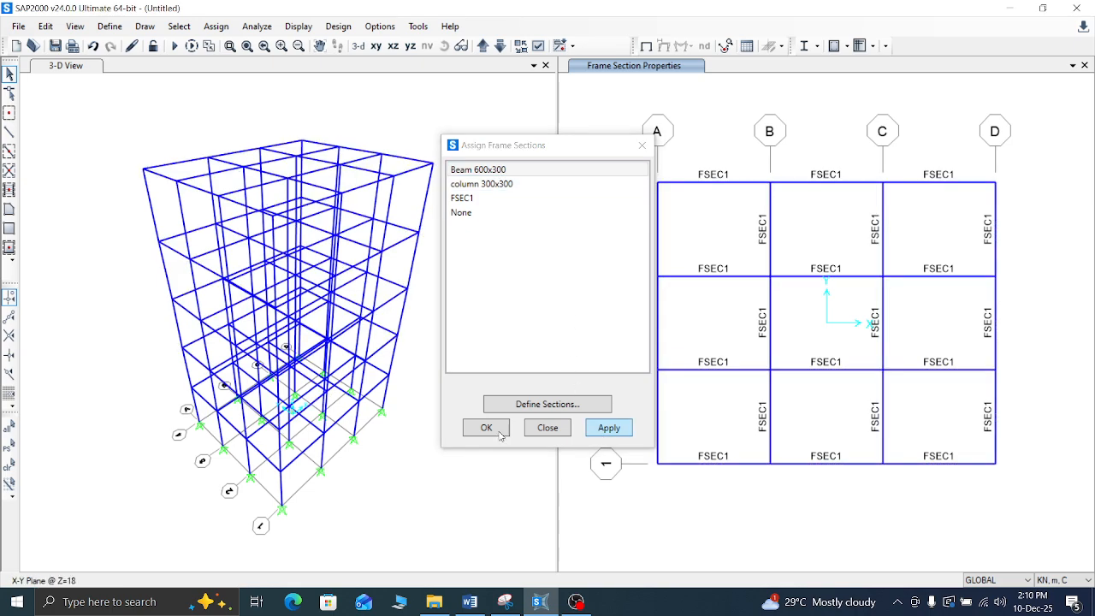
left_click(485, 429)
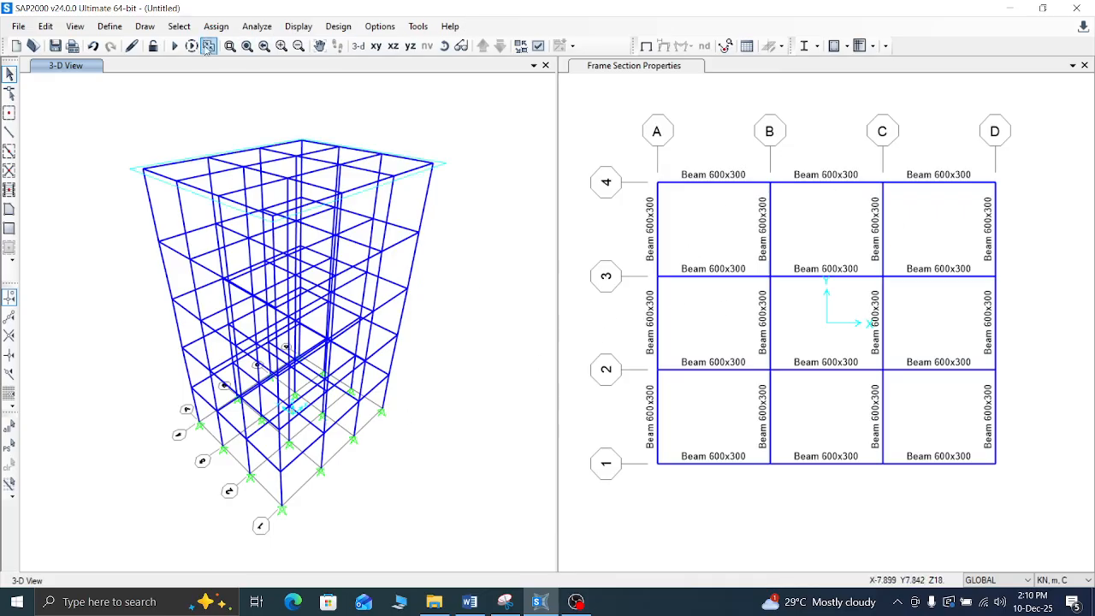
Step: Show the frame section properties view in 3-D and examine the section labels on the beams and columns
left_click(356, 49)
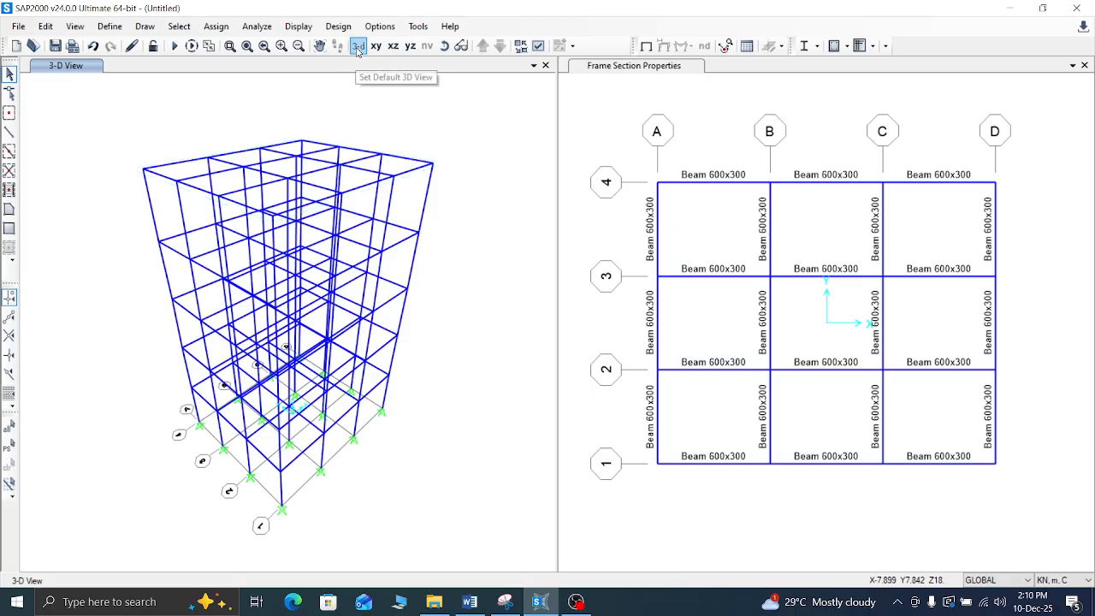
left_click(634, 75)
left_click(358, 47)
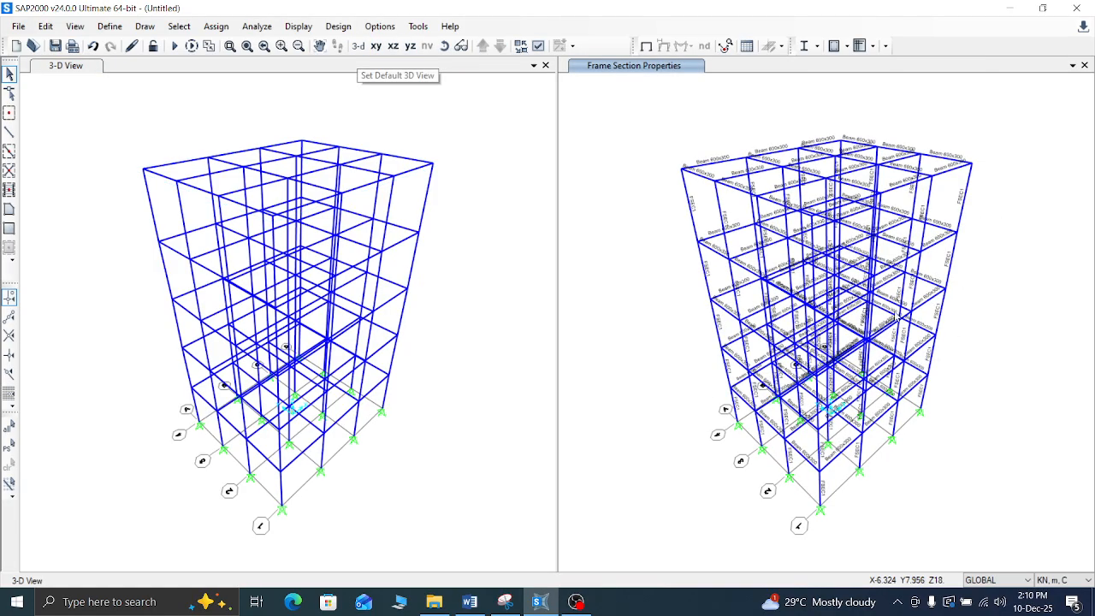
scroll(806, 247, "up", 5)
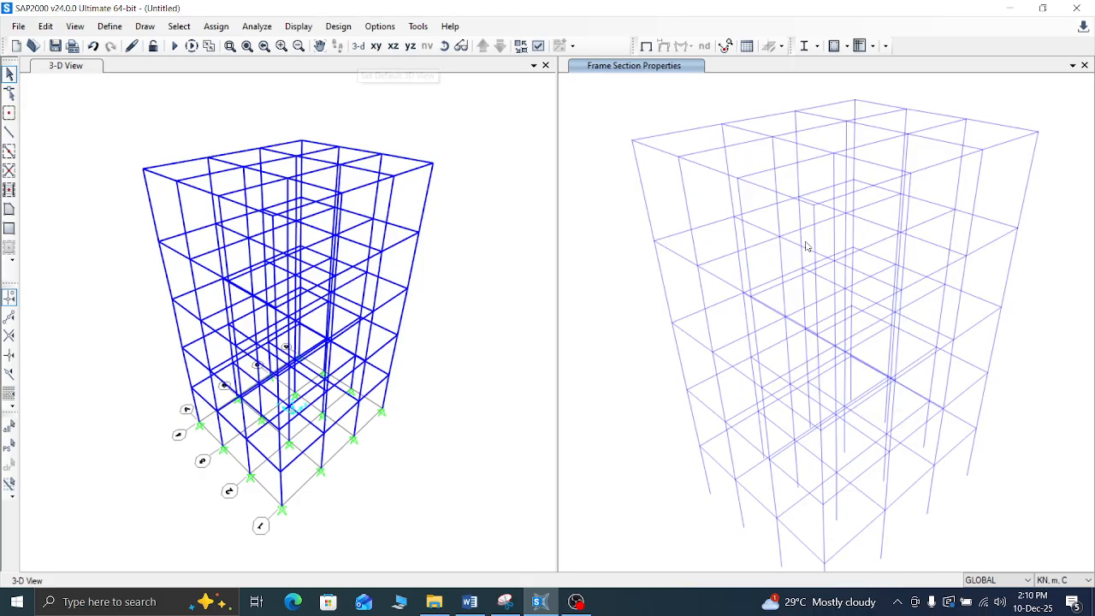
scroll(806, 246, "down", 4)
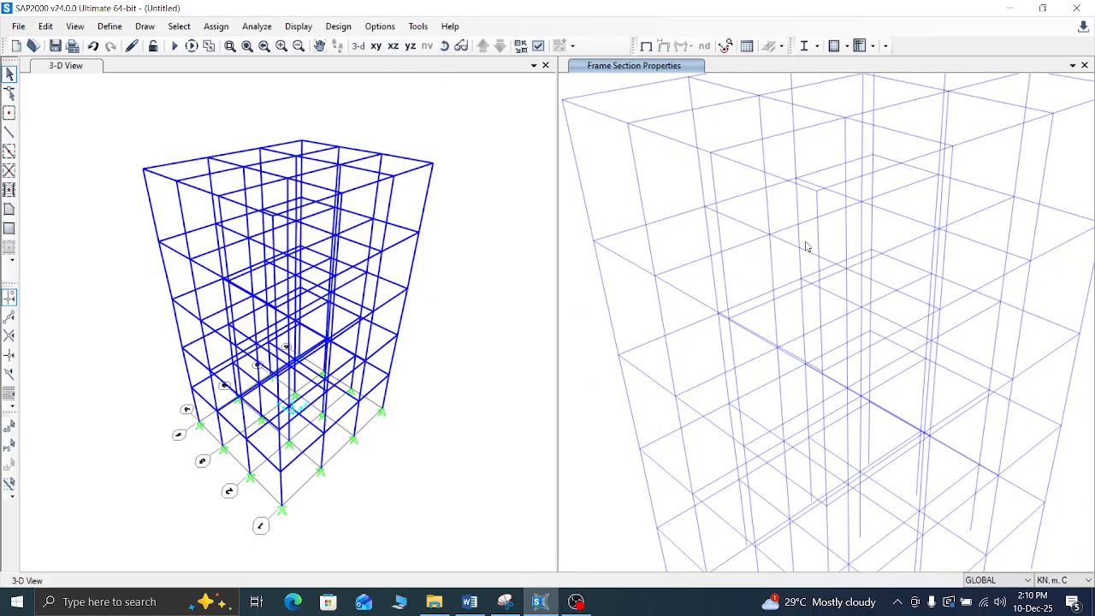
scroll(806, 247, "down", 3)
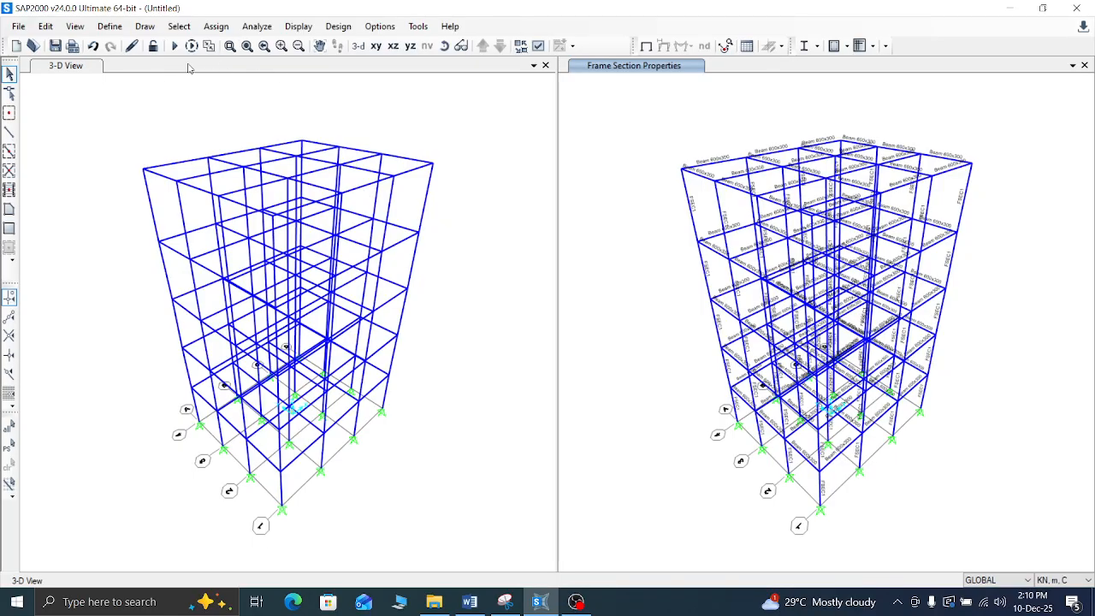
Step: Display the X-Z elevation at Y=4.5 beside the 3-D section view and select its columns on all five storeys
left_click(65, 69)
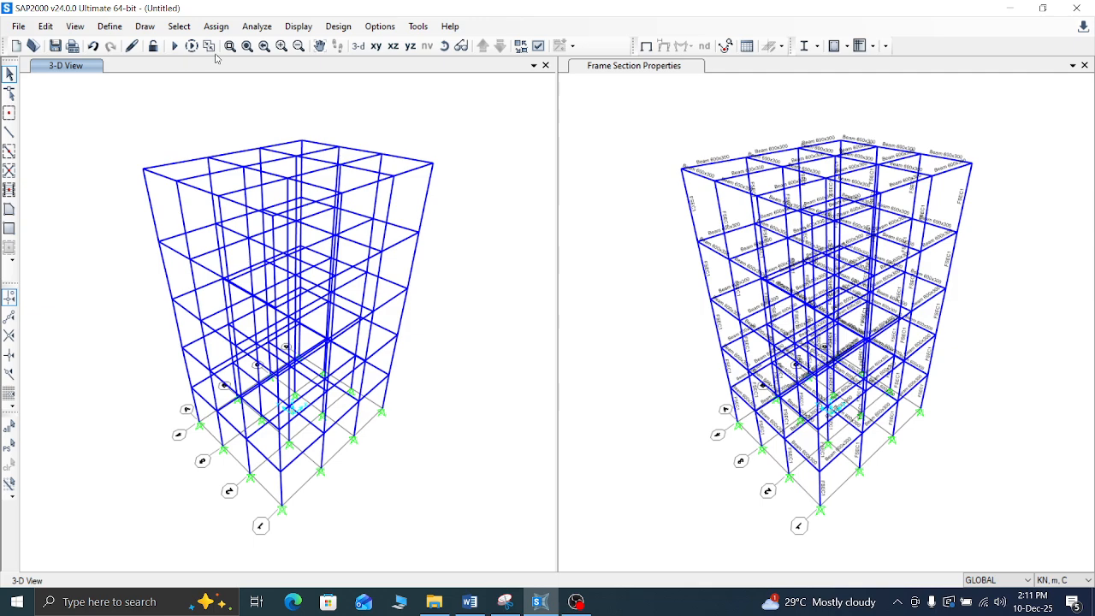
left_click(392, 47)
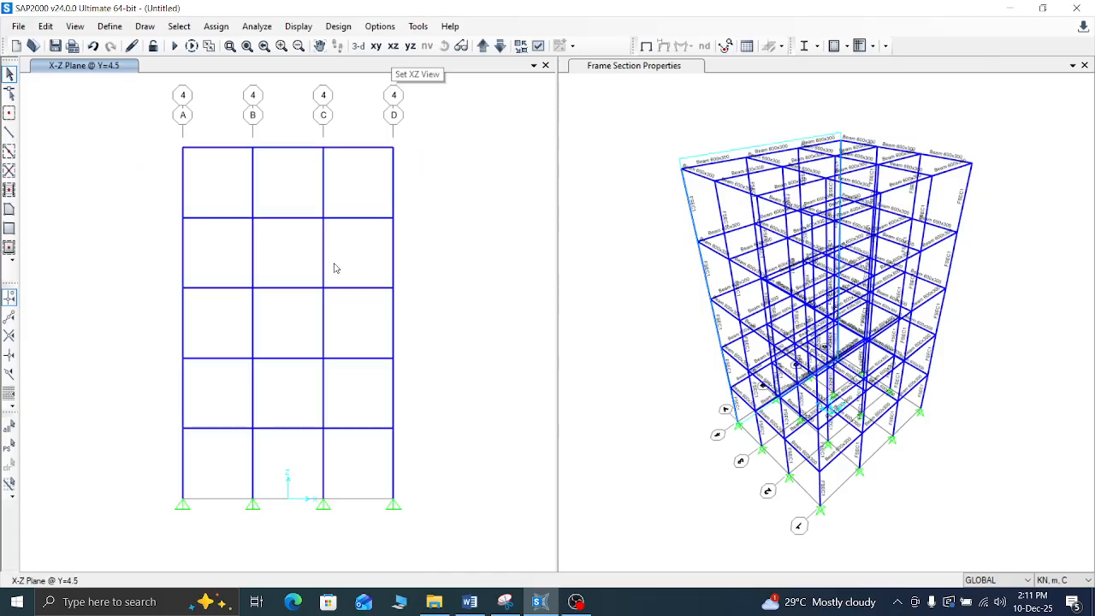
left_click_drag(419, 174, 133, 189)
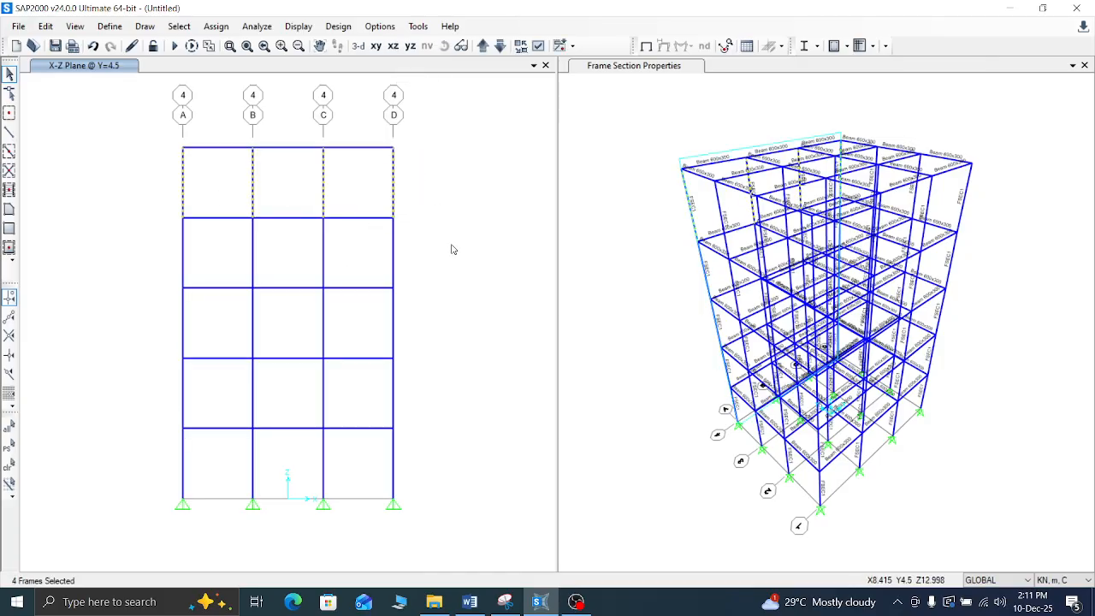
left_click_drag(450, 255, 142, 268)
left_click_drag(410, 326, 225, 334)
left_click_drag(436, 391, 89, 394)
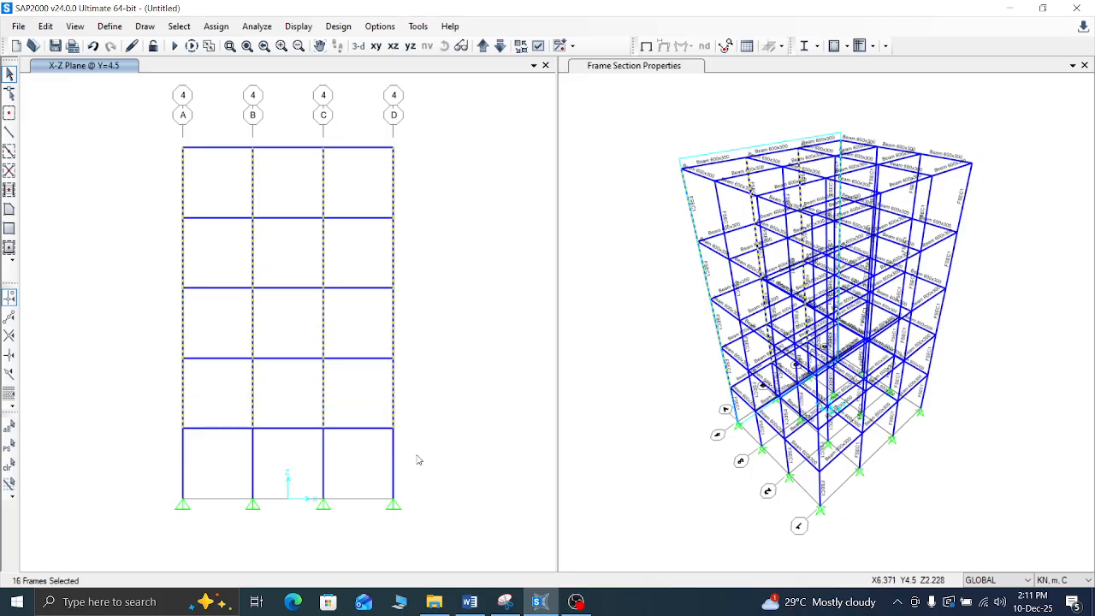
left_click_drag(415, 456, 72, 459)
Step: Add the columns of all five storeys on the X-Z elevation at Y=-4.5 to the selection
left_click_drag(428, 165, 118, 198)
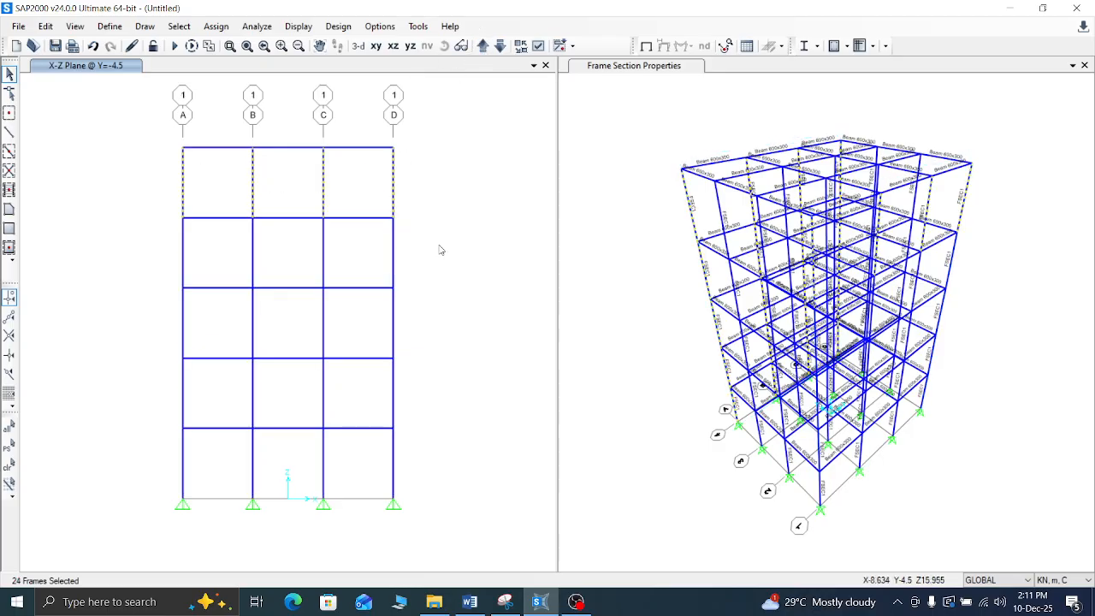
left_click_drag(442, 262, 202, 232)
left_click_drag(442, 325, 145, 314)
left_click_drag(402, 383, 118, 395)
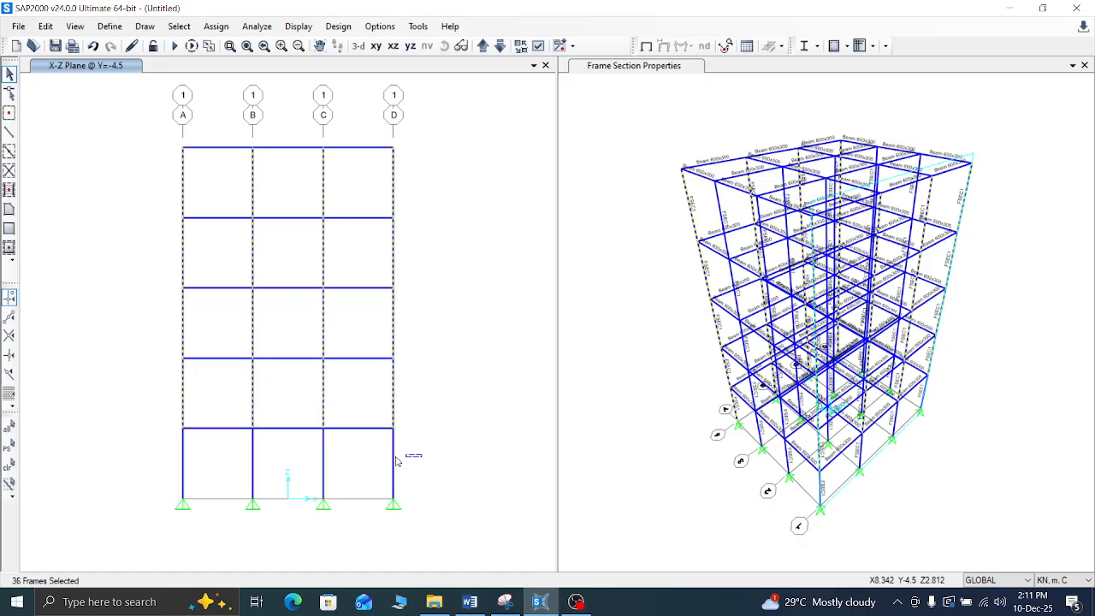
left_click_drag(418, 455, 185, 465)
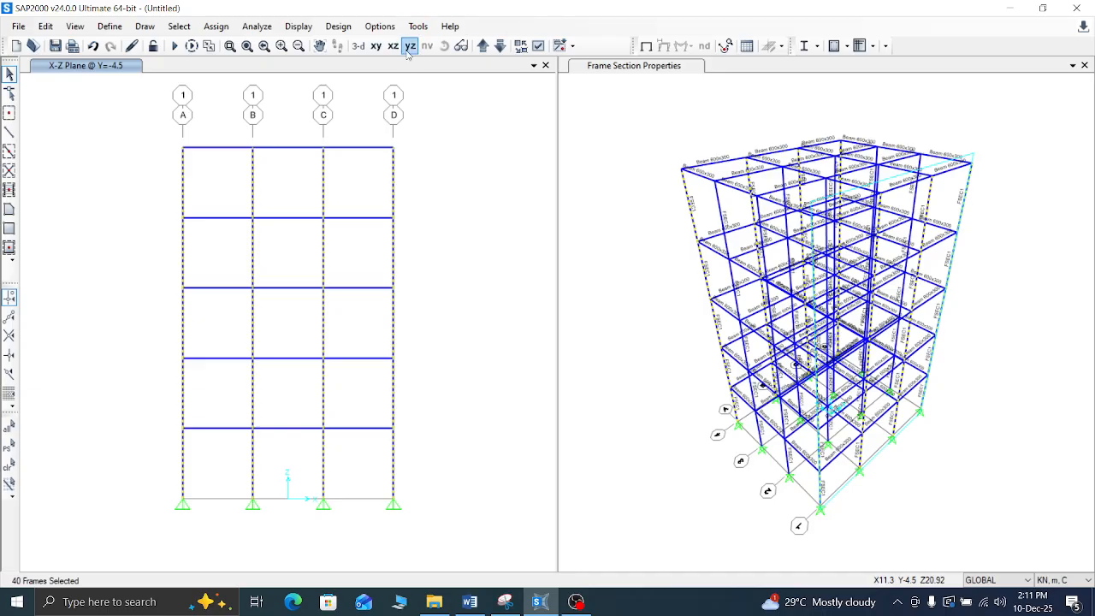
Step: Show the X-Z elevation at Y=-1.5 and add its columns on all five storeys to the selection
left_click(483, 47)
left_click_drag(422, 171, 153, 201)
left_click_drag(429, 265, 158, 247)
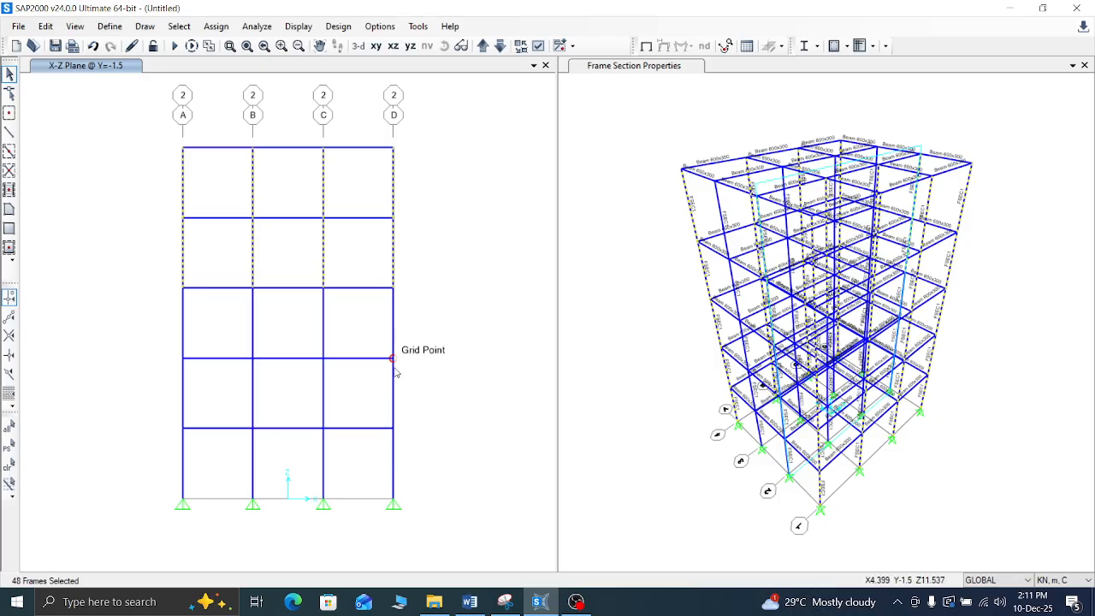
left_click_drag(409, 316, 130, 337)
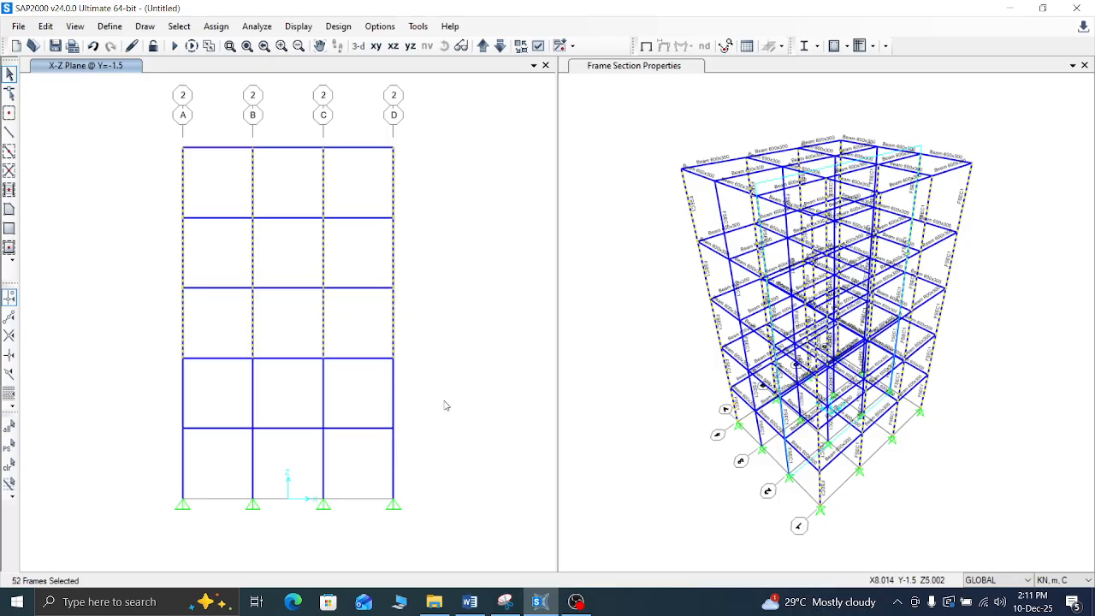
left_click_drag(440, 389, 185, 395)
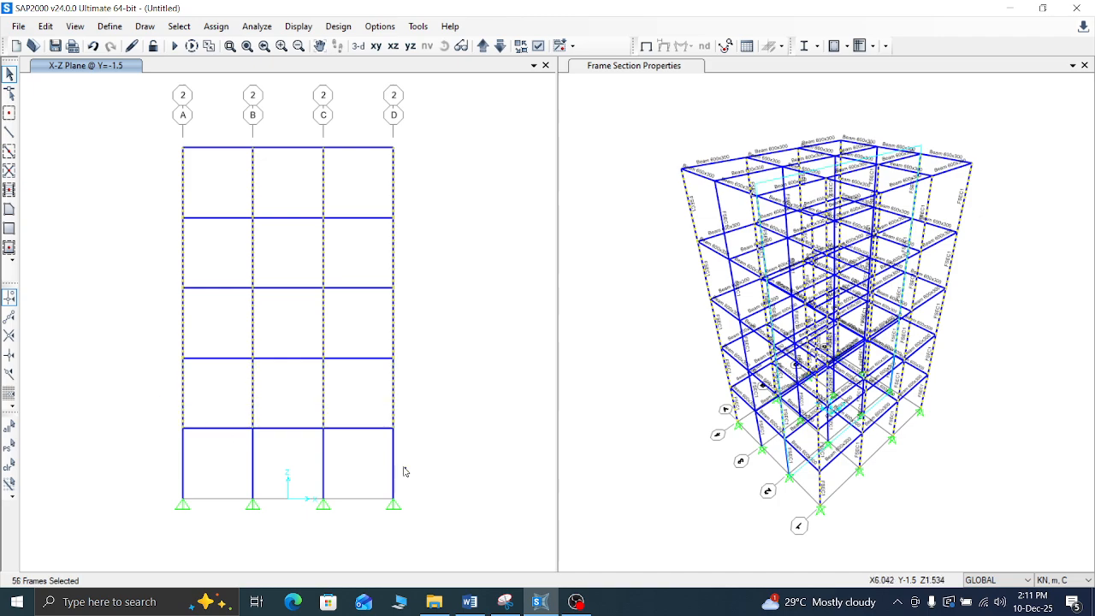
left_click_drag(404, 471, 141, 438)
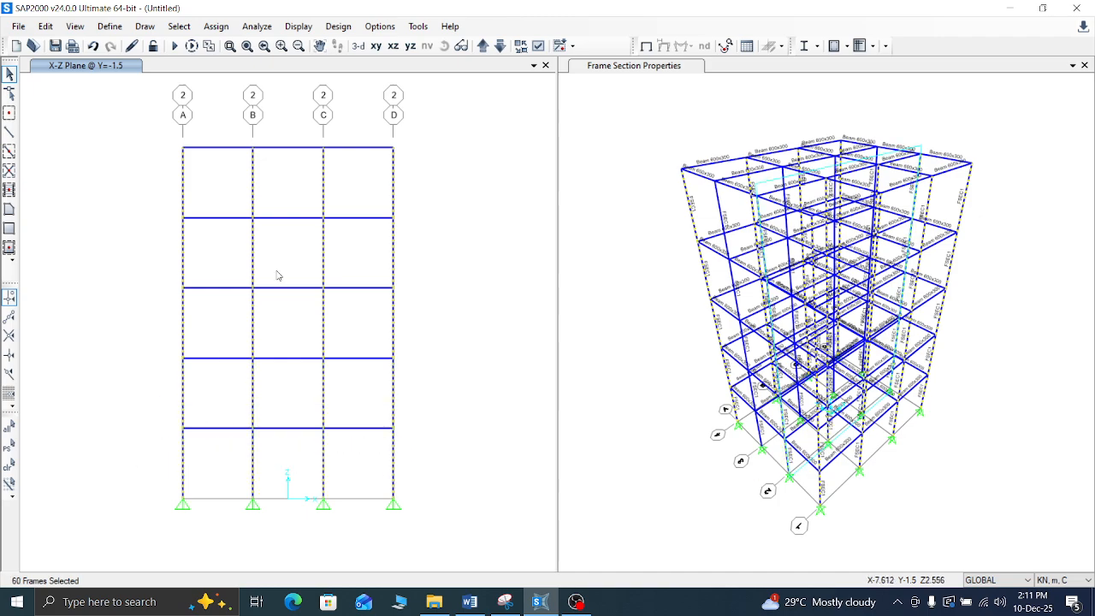
Step: Show the X-Z elevation at Y=1.5 and add the columns of all five storeys to the selection
left_click(482, 45)
left_click_drag(429, 176, 132, 184)
left_click_drag(433, 254, 133, 258)
left_click_drag(432, 315, 128, 334)
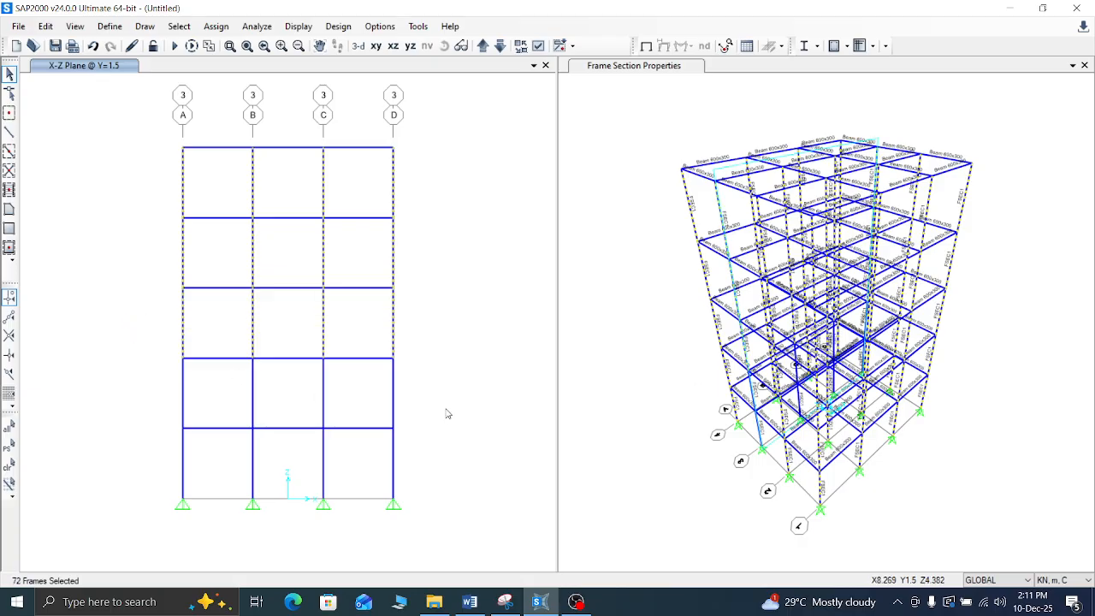
left_click_drag(433, 377, 123, 398)
left_click_drag(437, 460, 143, 454)
Step: Check the column selection on the Y=4.5 elevation and in the rotated 3-D view, and undo the last frame section assignment
left_click(483, 46)
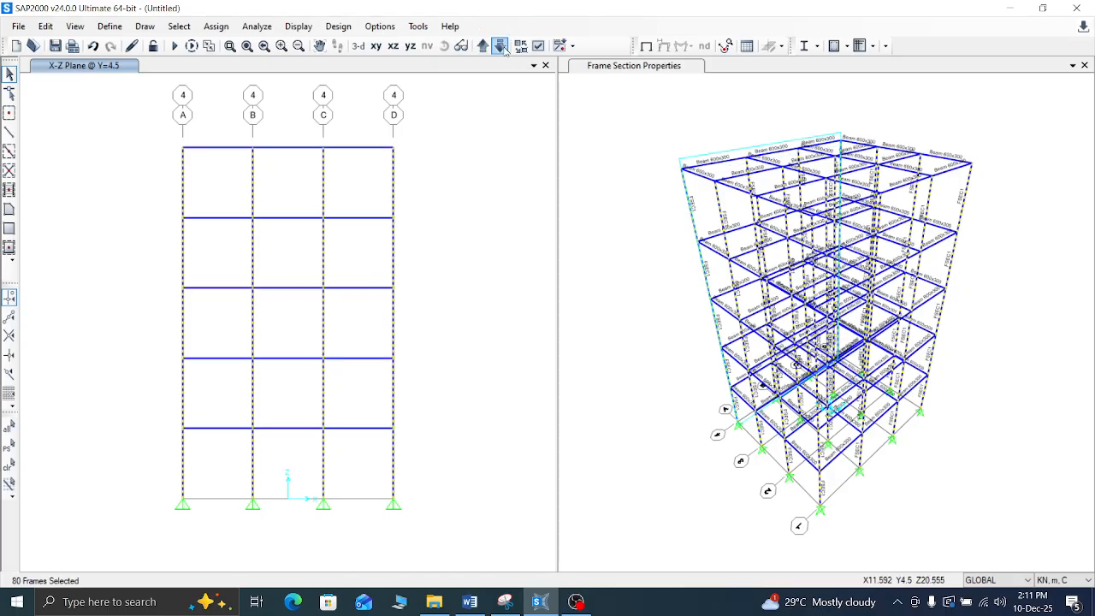
left_click(501, 47)
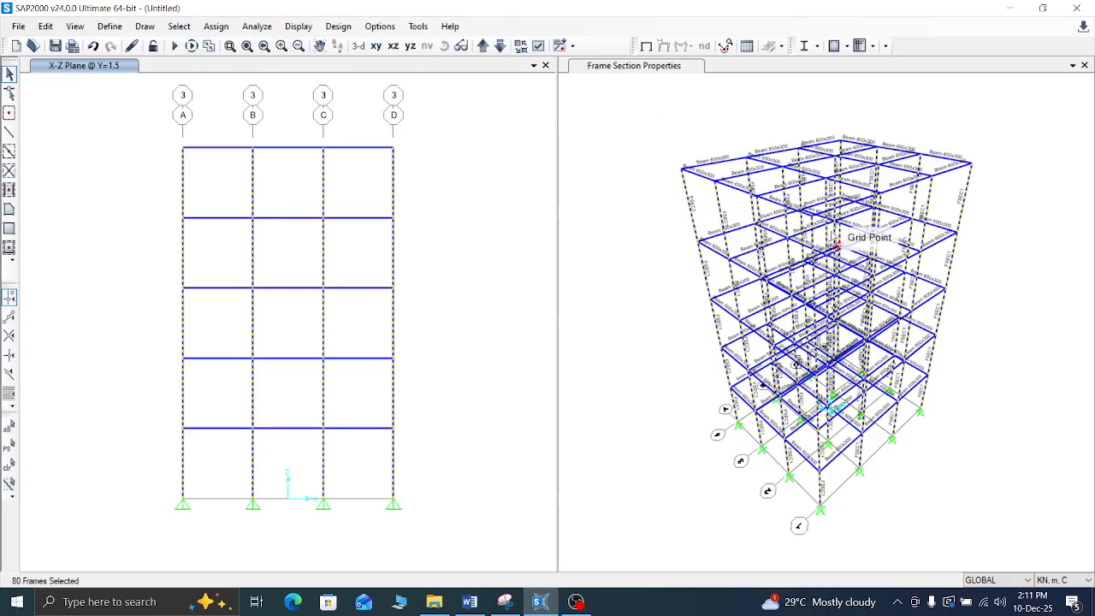
left_click(617, 66)
left_click(443, 46)
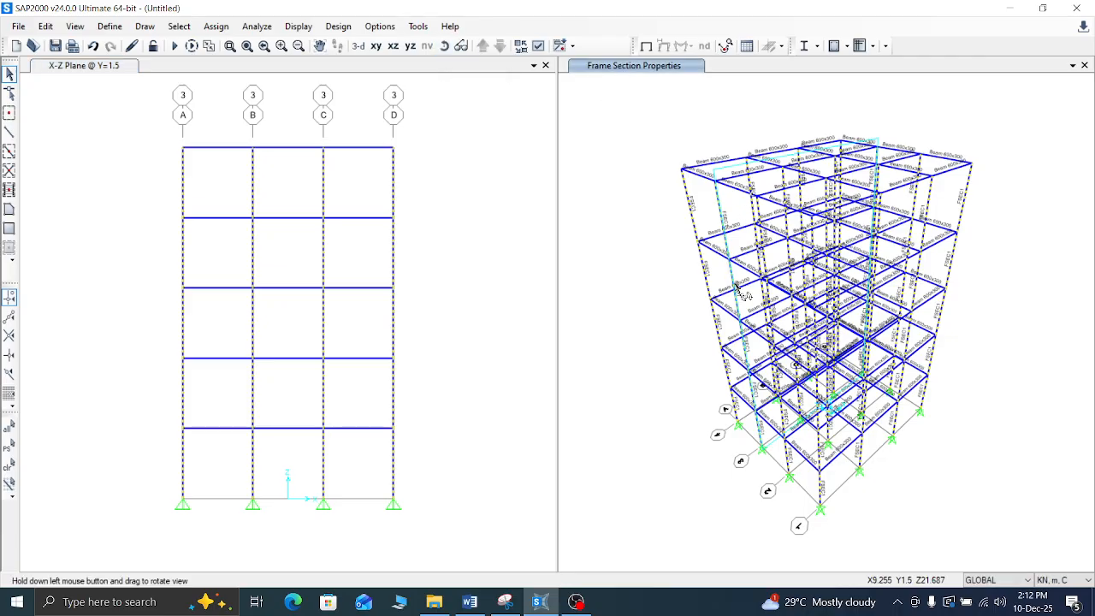
left_click_drag(742, 292, 716, 286)
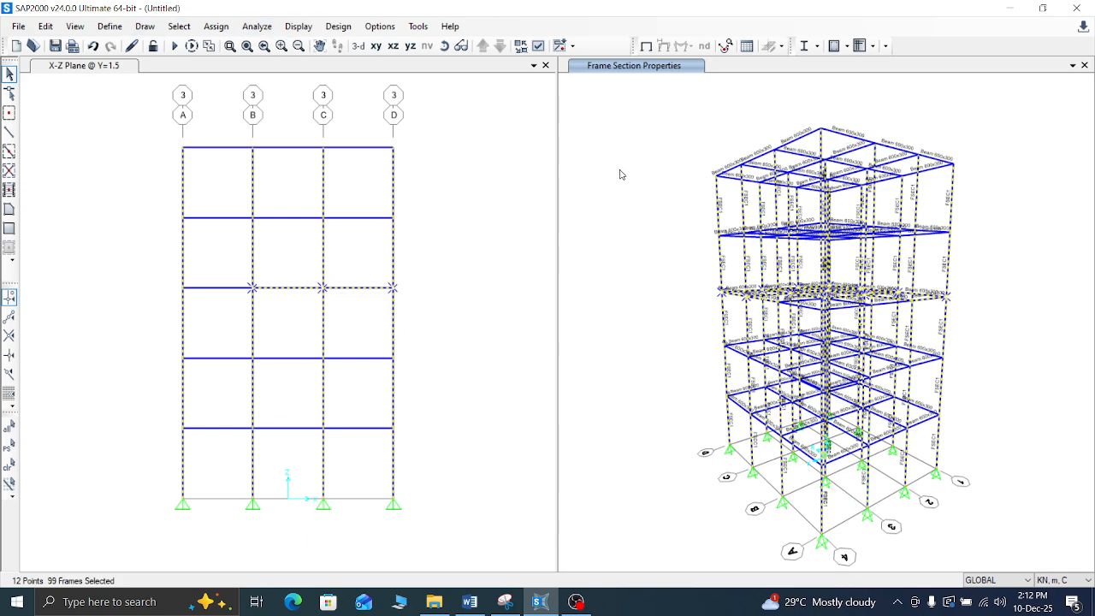
left_click(93, 45)
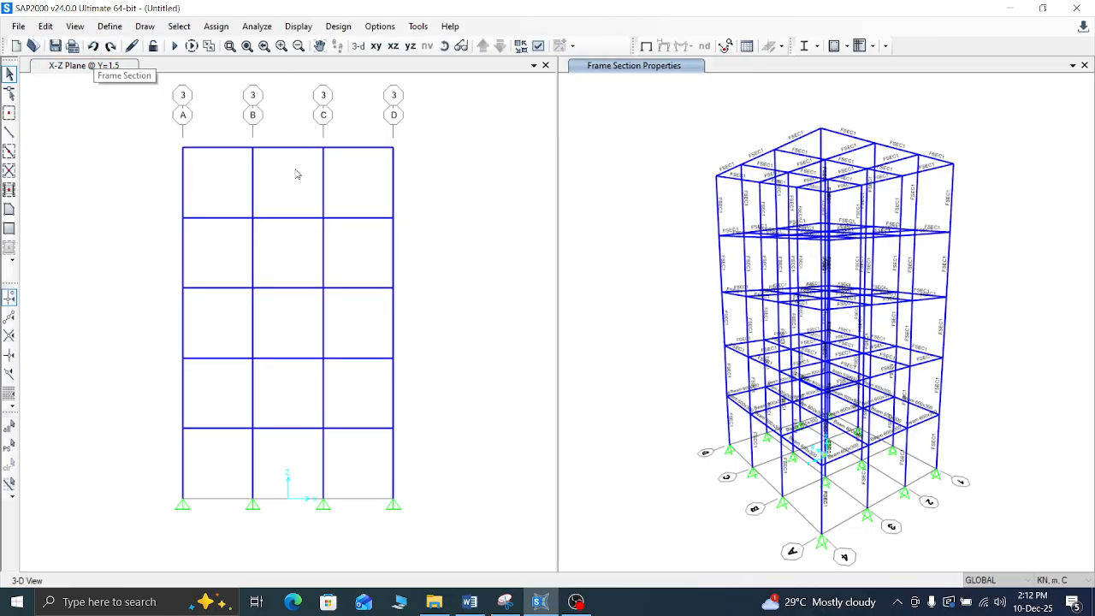
Step: Reselect the columns of all five storeys on the X-Z elevation at Y=1.5
left_click_drag(431, 185, 171, 186)
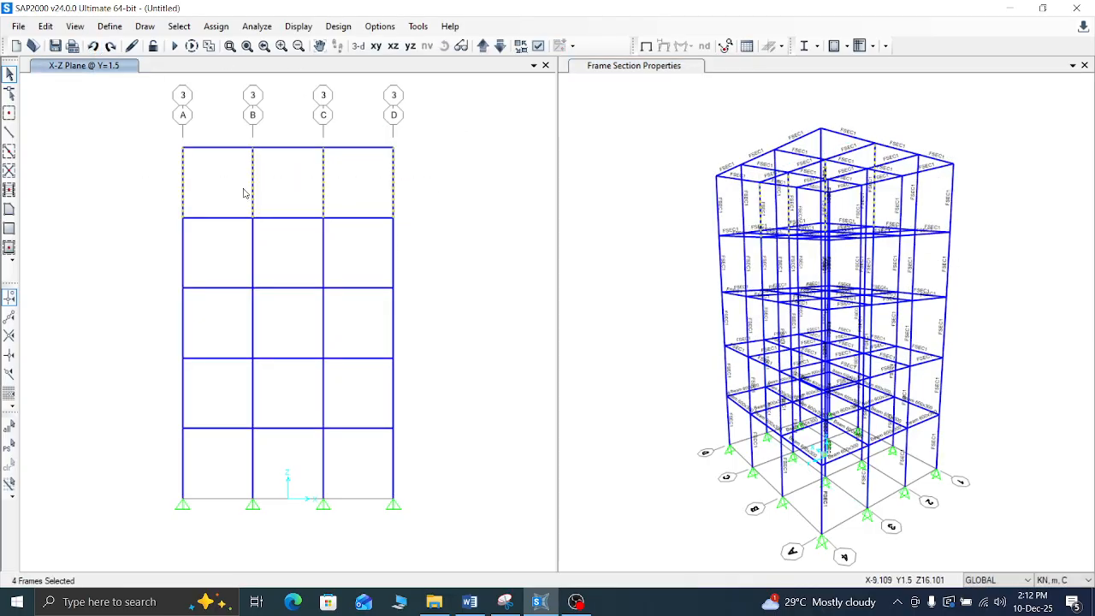
left_click_drag(456, 246, 128, 264)
left_click_drag(431, 318, 121, 330)
left_click_drag(415, 400, 92, 383)
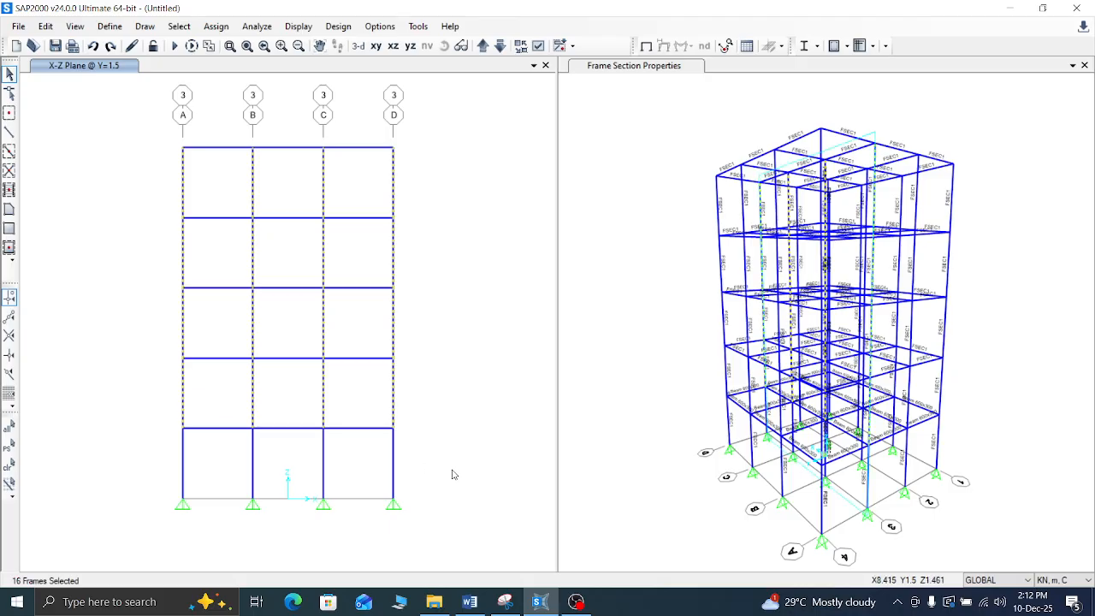
left_click_drag(449, 470, 145, 446)
Step: Move to the X-Z elevation at Y=4.5 and add its columns on all five storeys to the selection
left_click(484, 49)
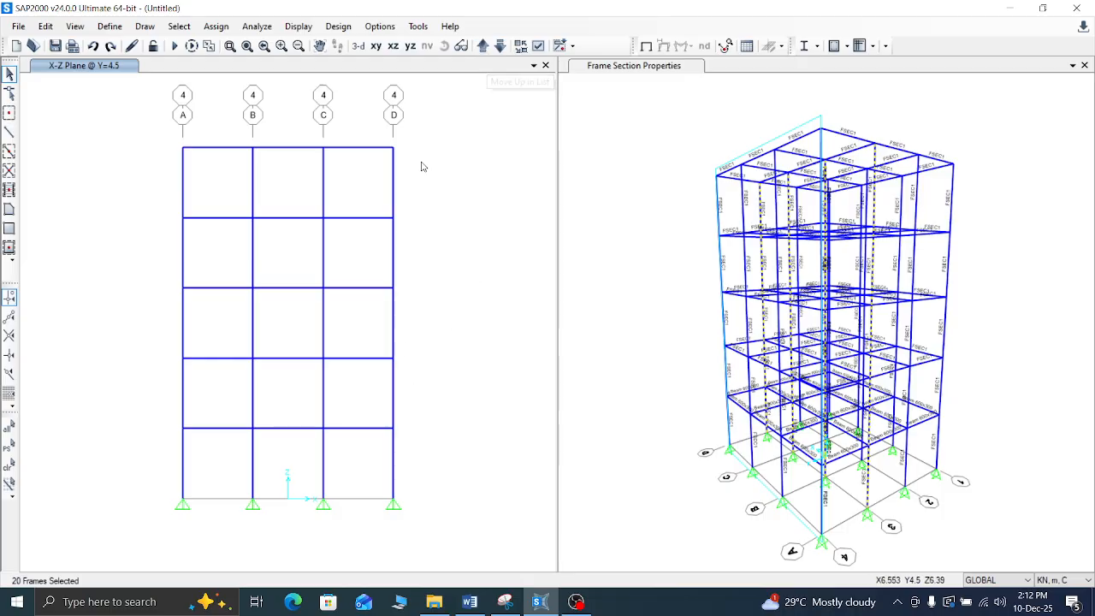
left_click_drag(421, 167, 139, 190)
left_click_drag(430, 233, 158, 255)
left_click_drag(412, 316, 171, 324)
left_click_drag(414, 374, 137, 385)
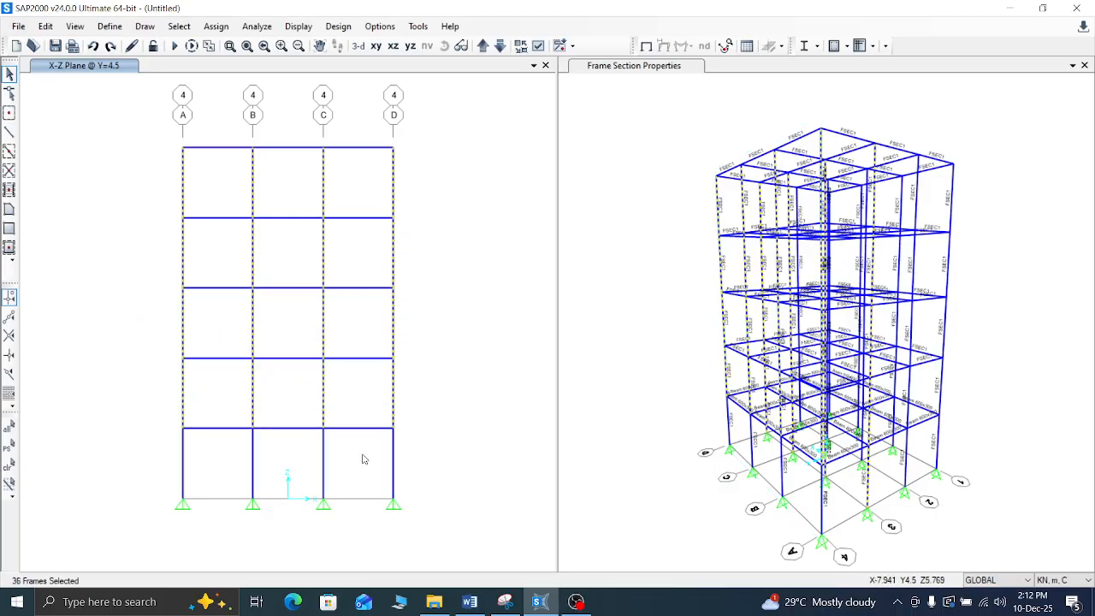
left_click_drag(425, 466, 158, 441)
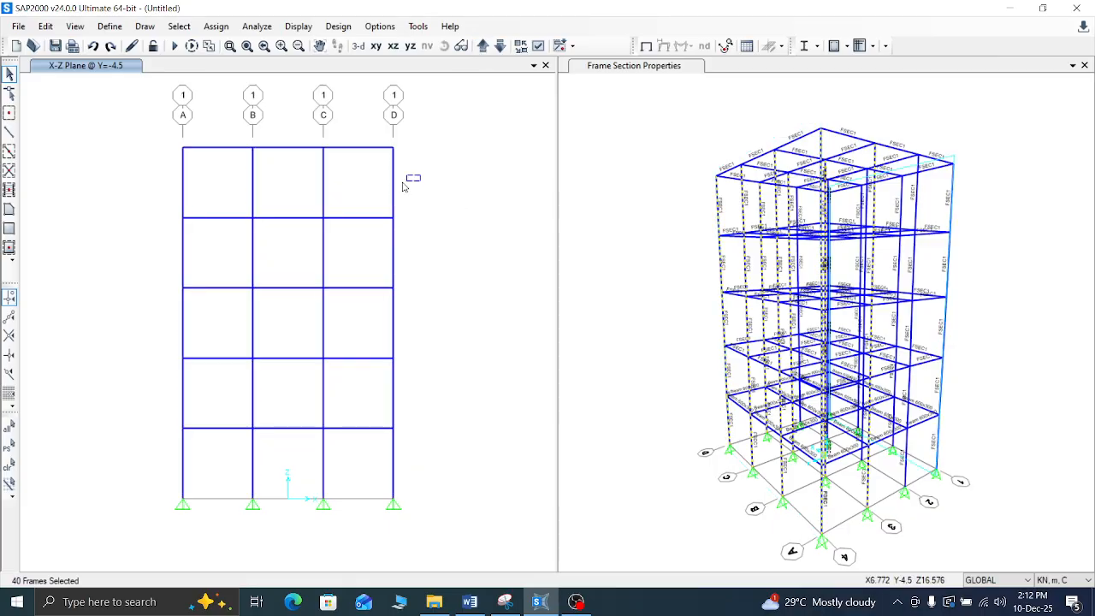
Step: Add all columns of the grid 1 elevation (Y=-4.5), across all five storeys, to the selection
left_click_drag(419, 176, 151, 202)
left_click_drag(448, 260, 154, 254)
left_click_drag(416, 317, 125, 317)
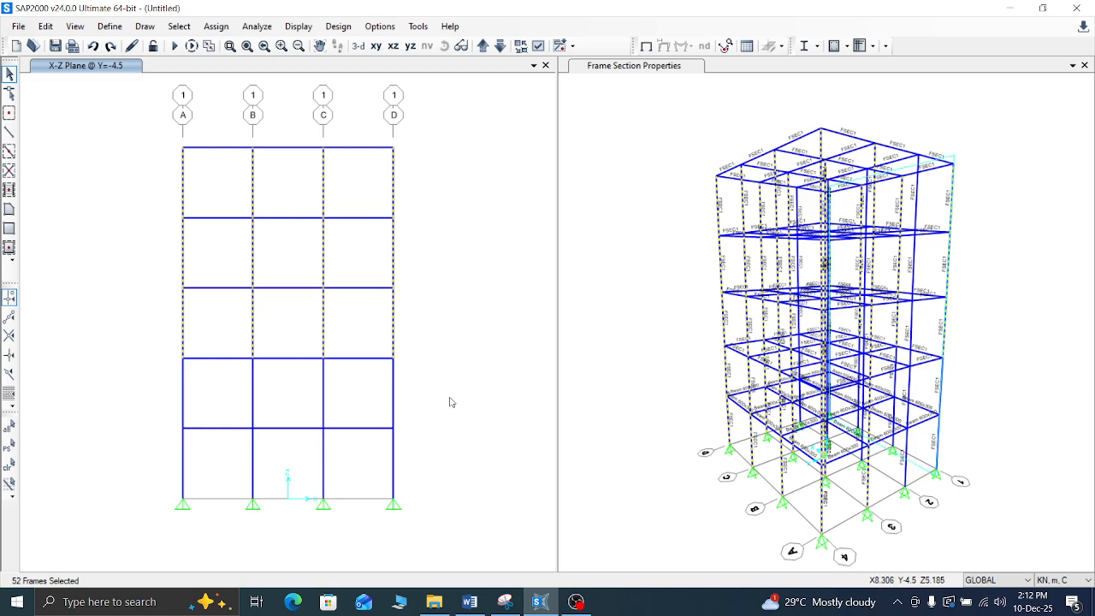
left_click_drag(448, 399, 152, 385)
left_click_drag(435, 461, 158, 444)
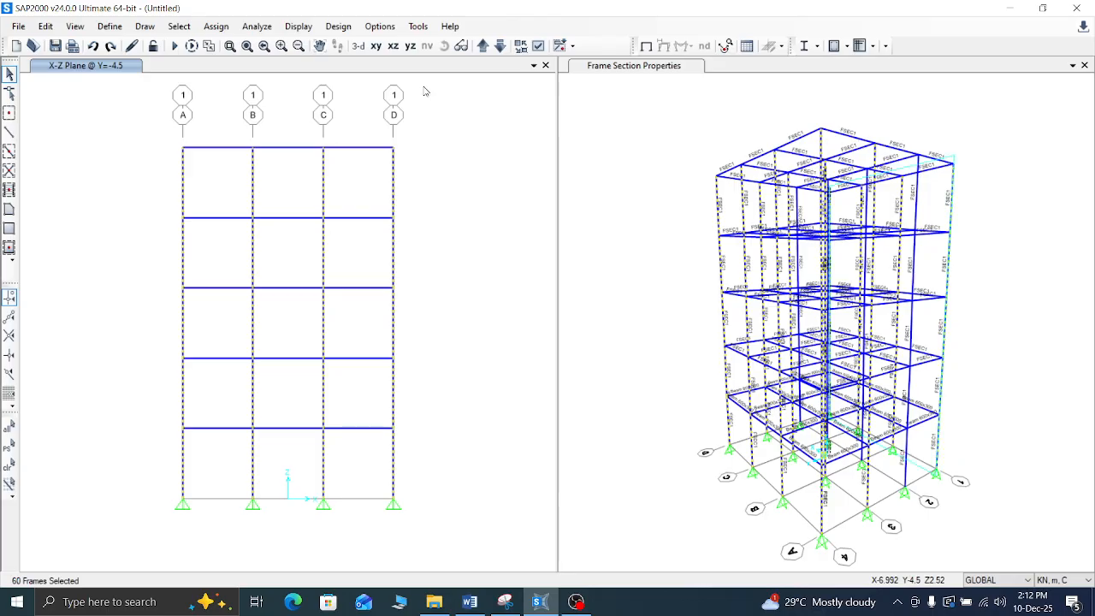
Step: Add all columns of the grid 2 elevation (Y=-1.5), across all five storeys, to the selection
left_click(483, 46)
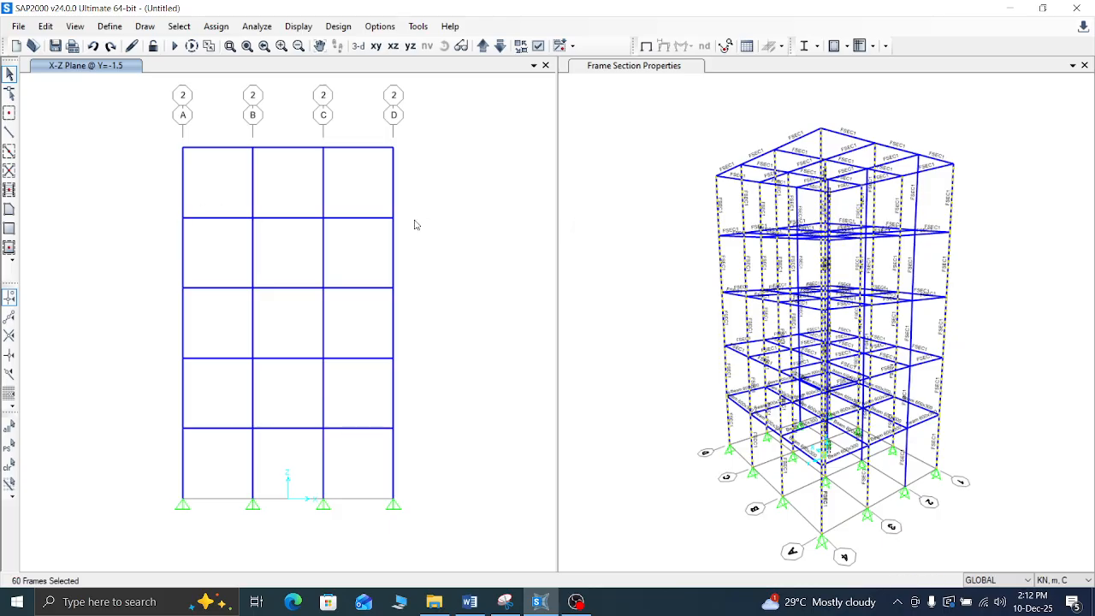
left_click_drag(404, 178, 193, 183)
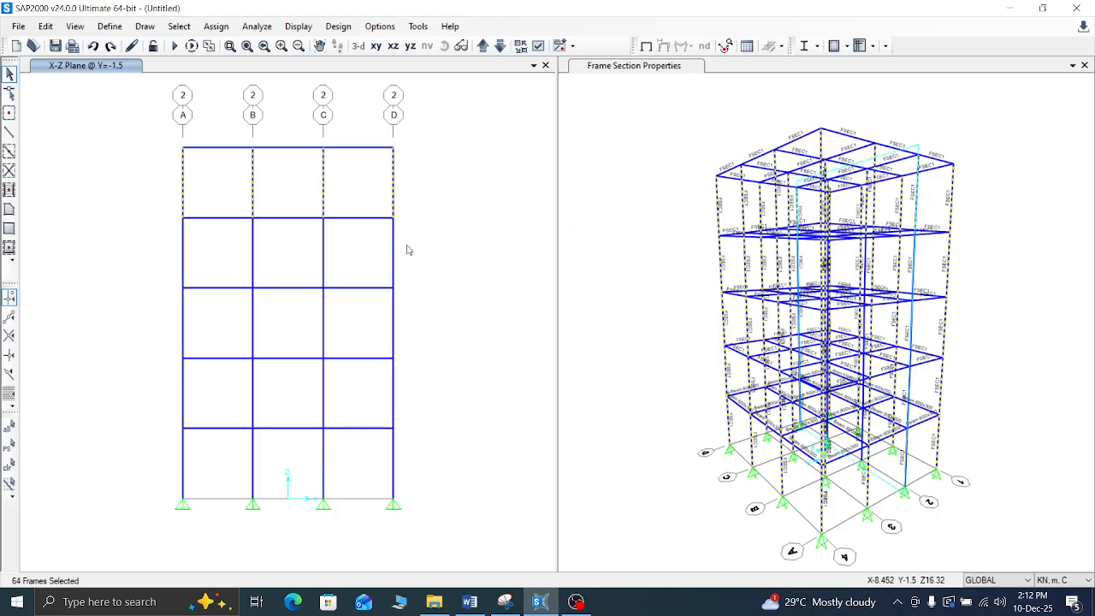
left_click_drag(407, 249, 159, 272)
left_click_drag(413, 316, 133, 316)
left_click_drag(427, 395, 171, 402)
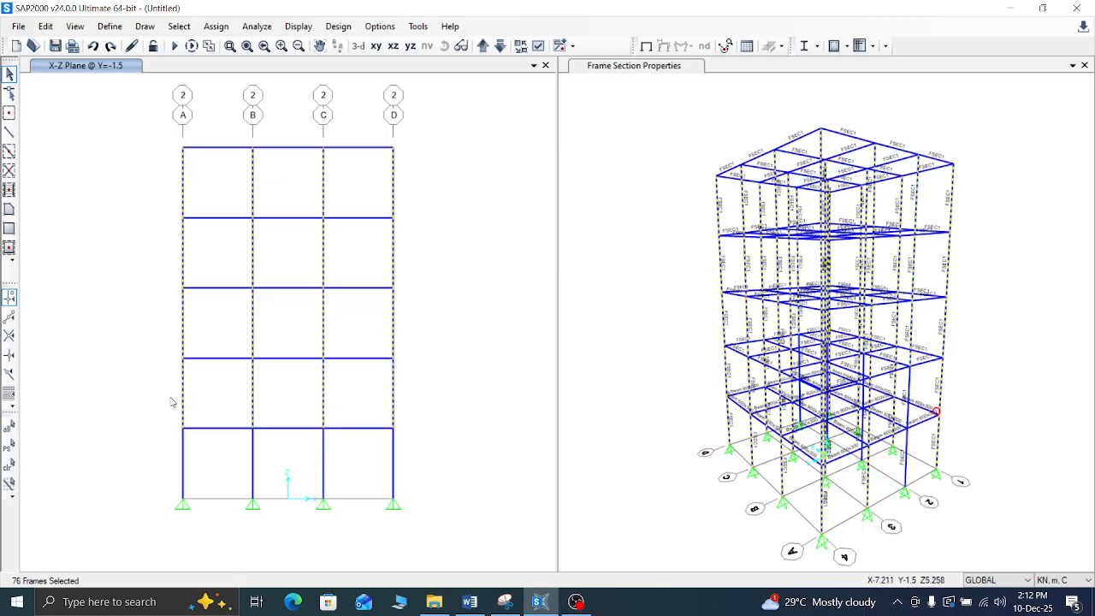
left_click_drag(399, 455, 154, 465)
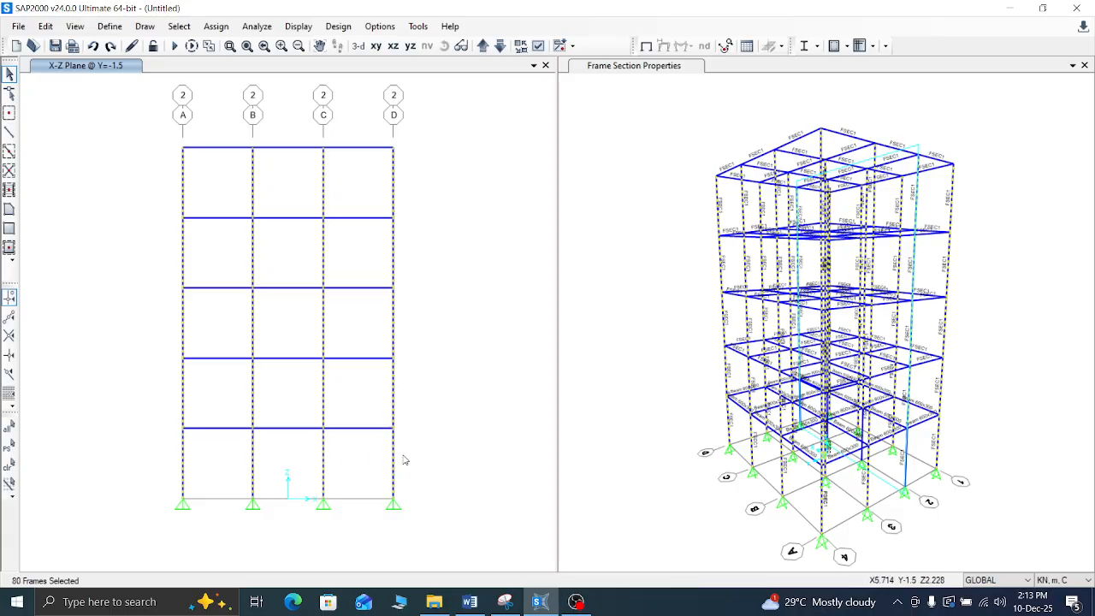
Step: Go through the X-Z elevations on grids 1 to 4 to check that every column is selected
left_click(483, 46)
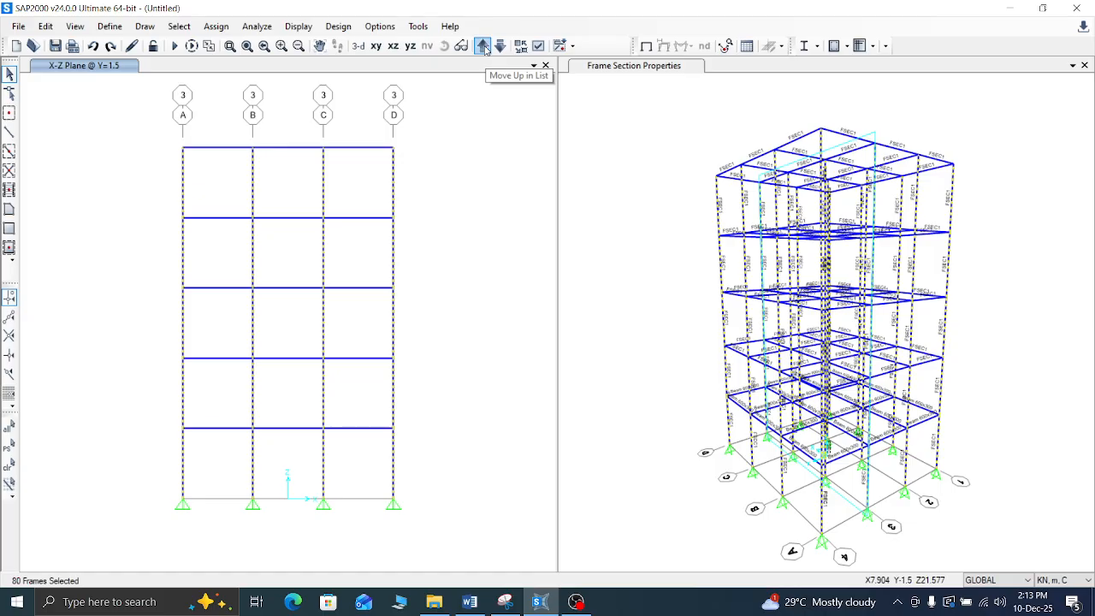
left_click(484, 47)
left_click(483, 47)
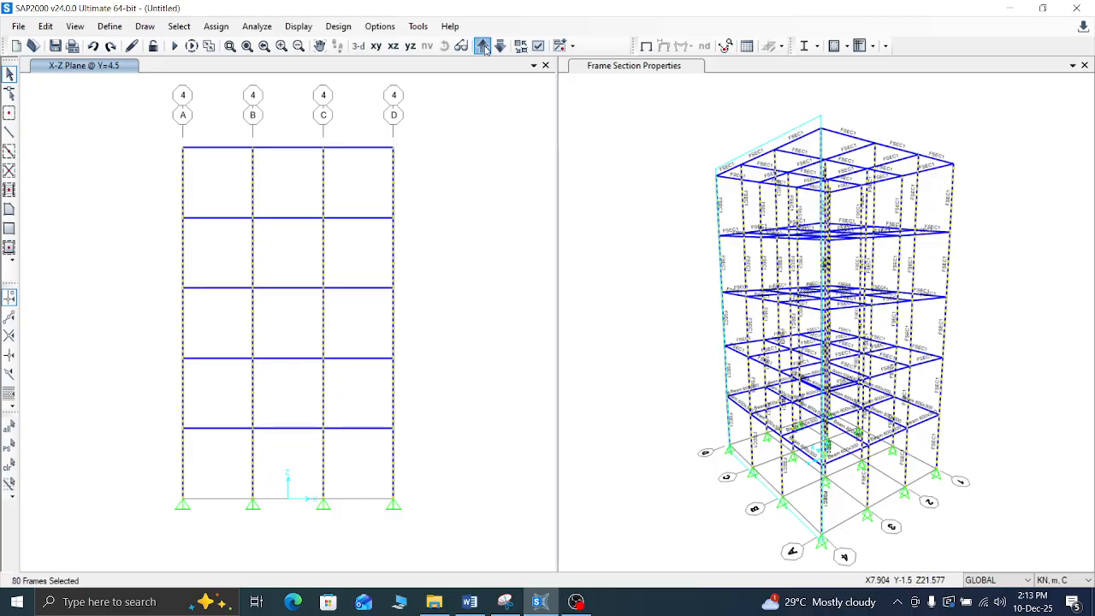
left_click(483, 47)
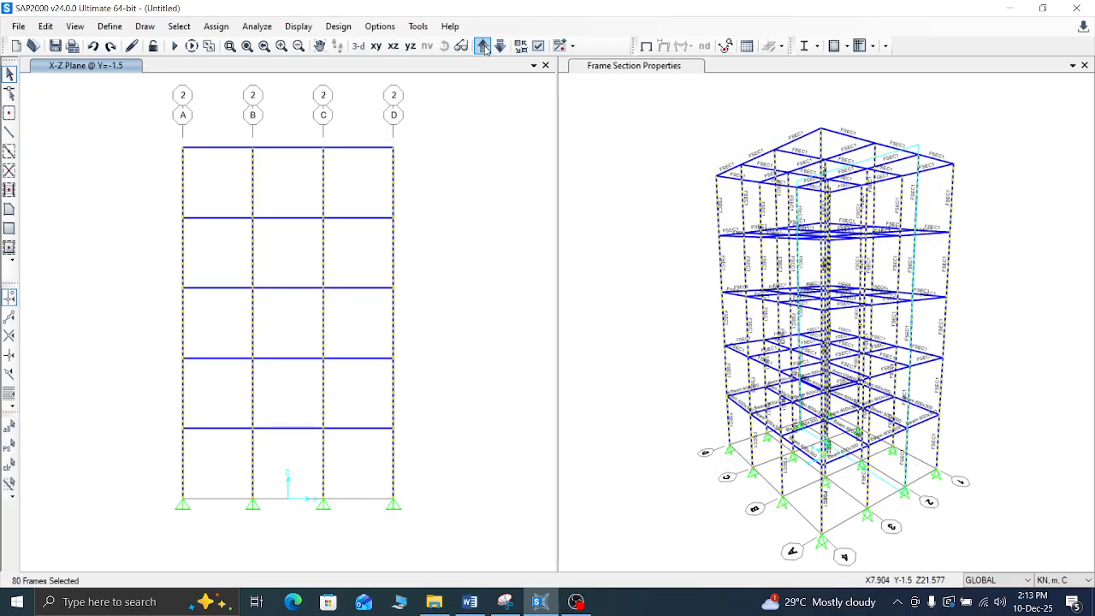
left_click(483, 46)
left_click(484, 46)
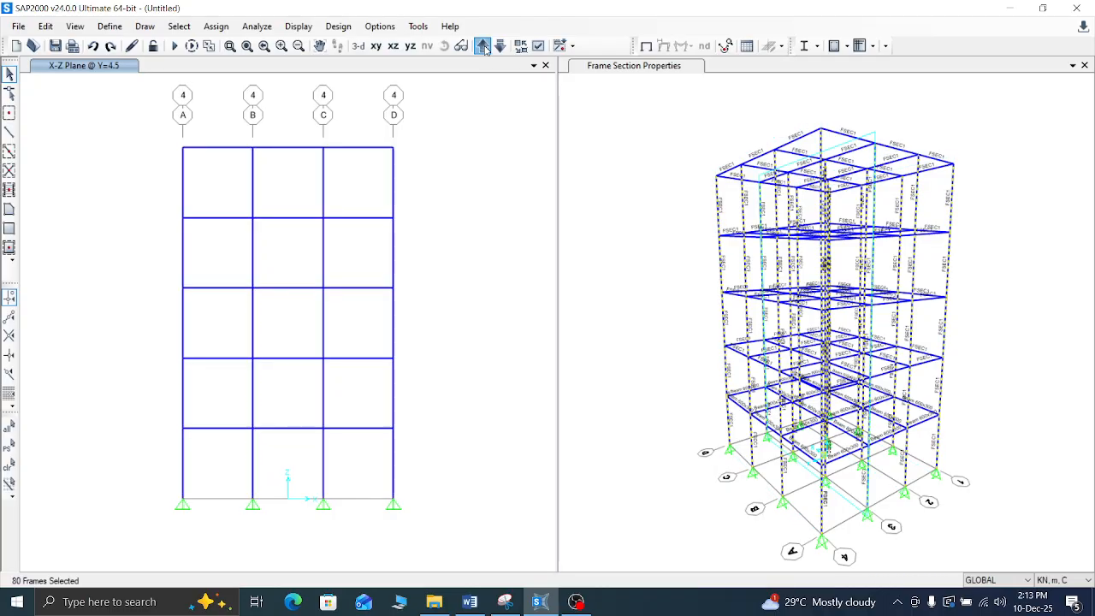
left_click(483, 47)
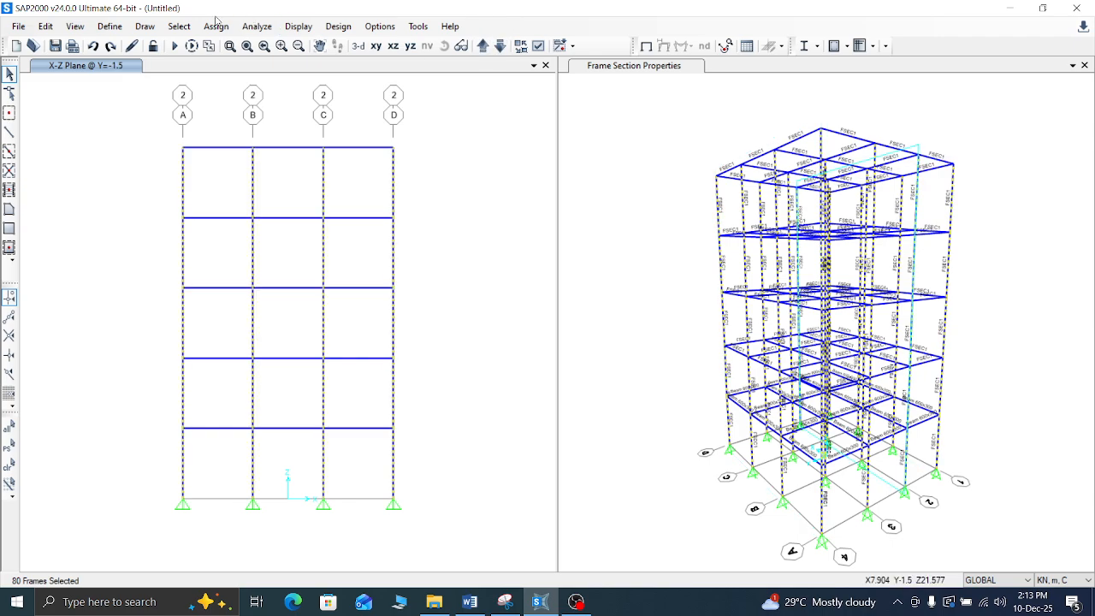
Step: Assign the column 300x300 frame section to the selected columns
left_click(216, 25)
mouse_move(259, 68)
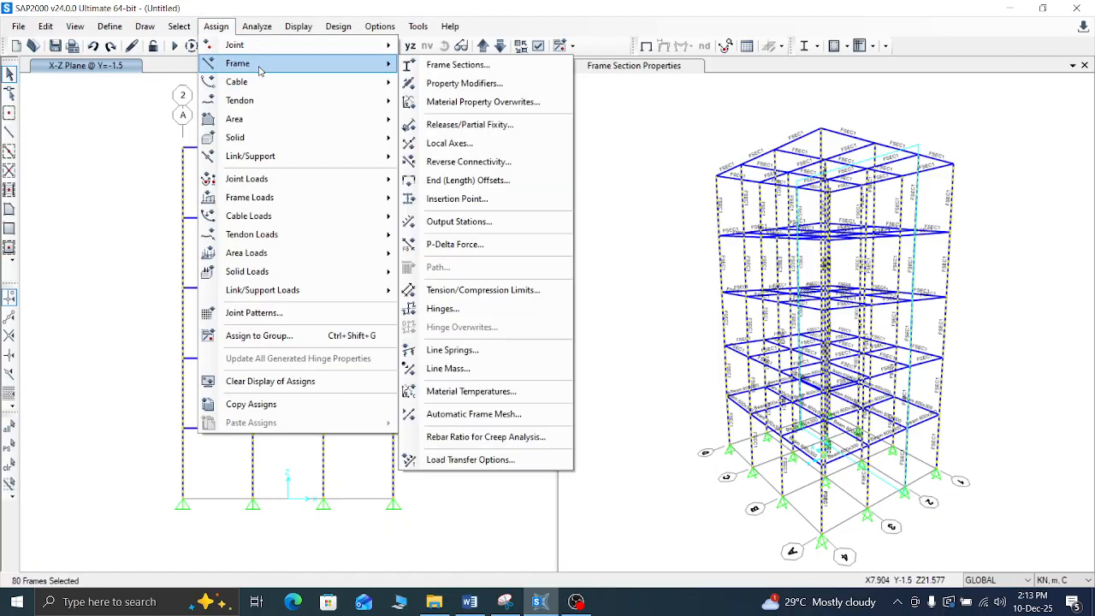
left_click(457, 65)
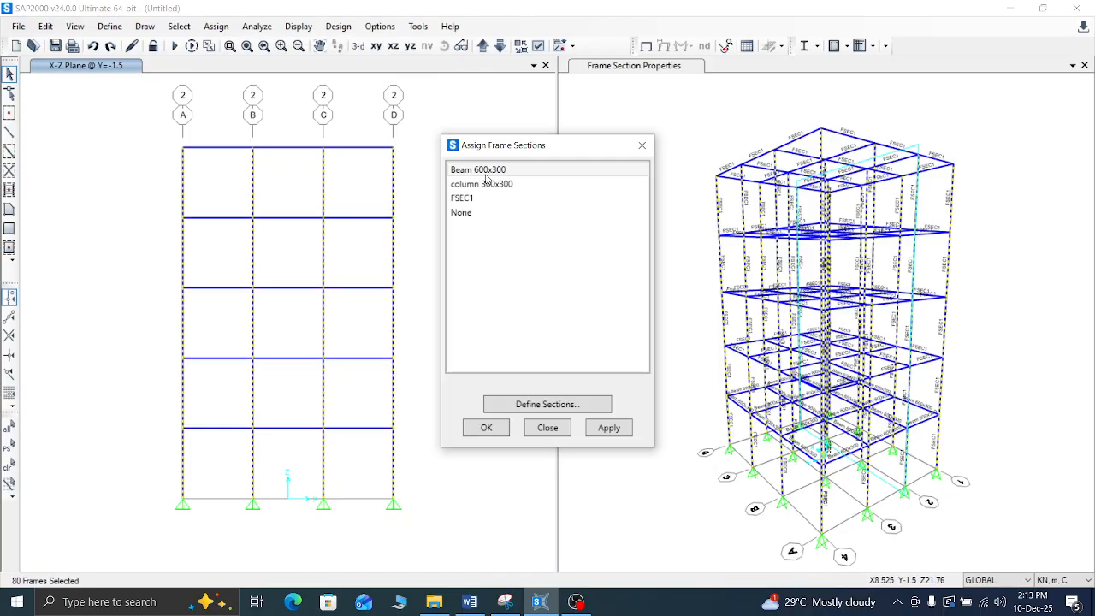
left_click(484, 185)
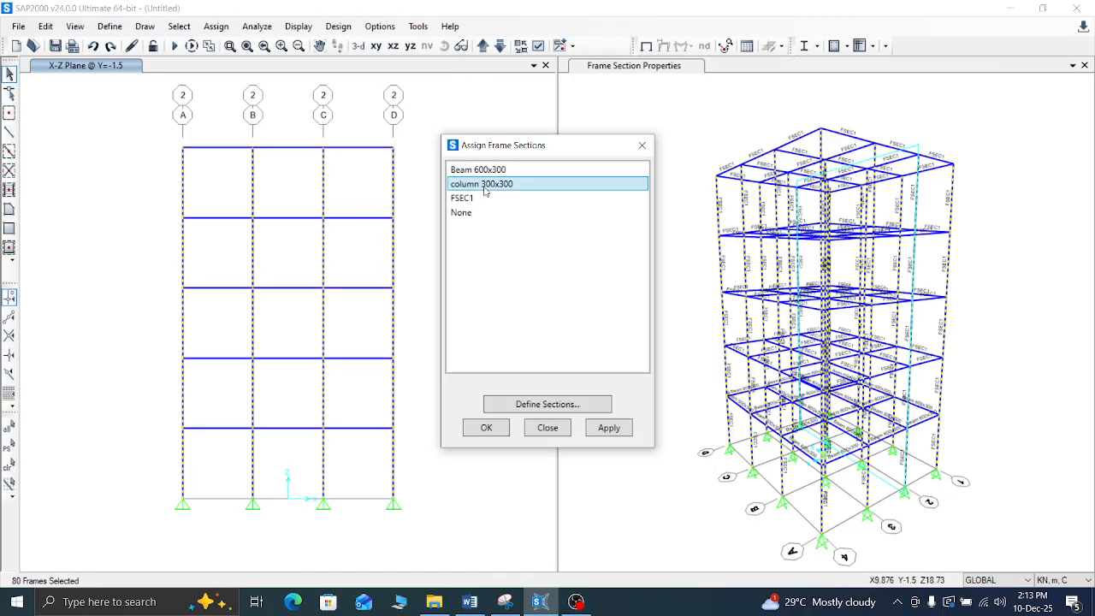
left_click(609, 428)
left_click(471, 427)
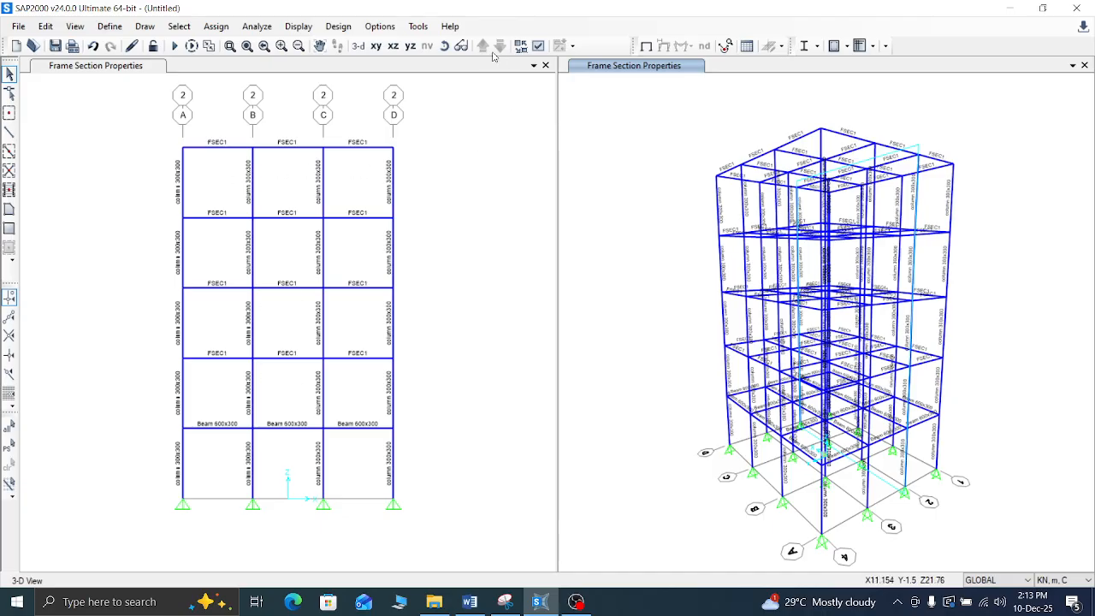
Step: Examine the section labels on the columns in each X-Z elevation, from grid 1 to grid 4
left_click(136, 71)
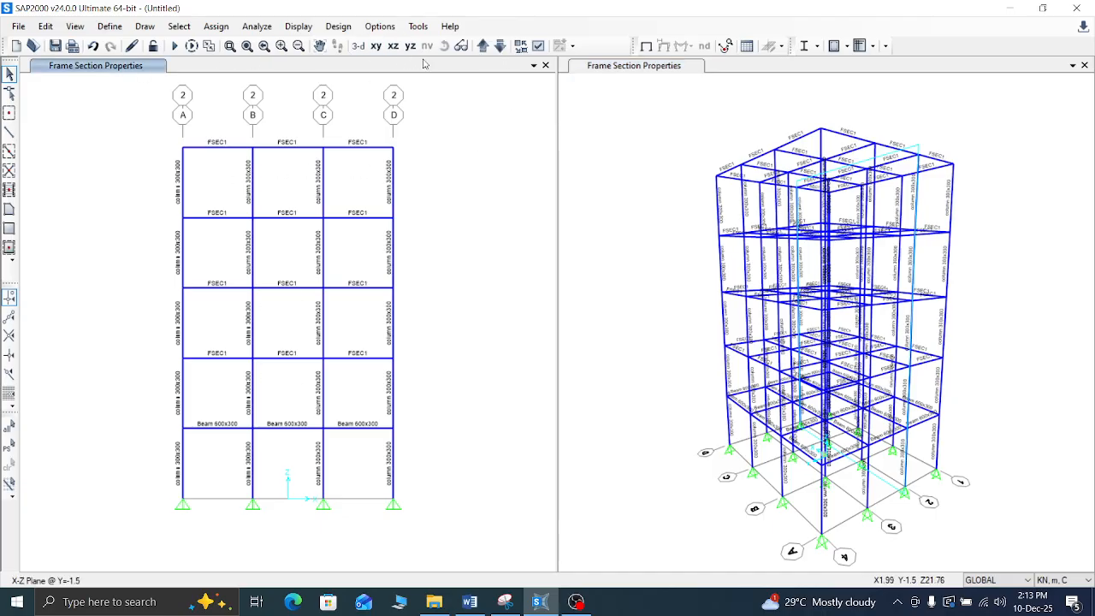
left_click(483, 45)
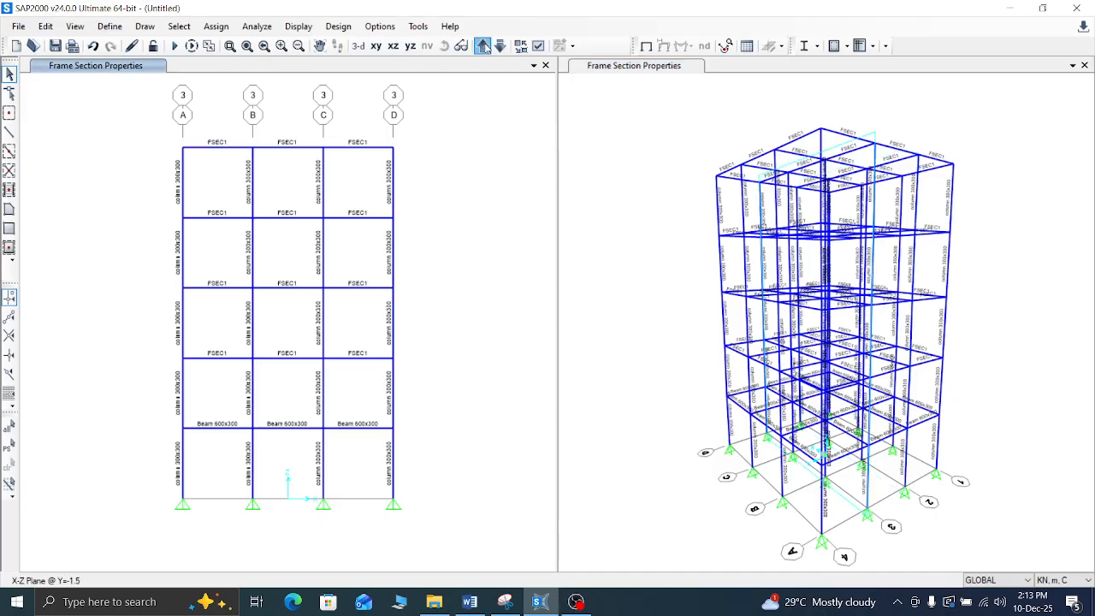
left_click(483, 46)
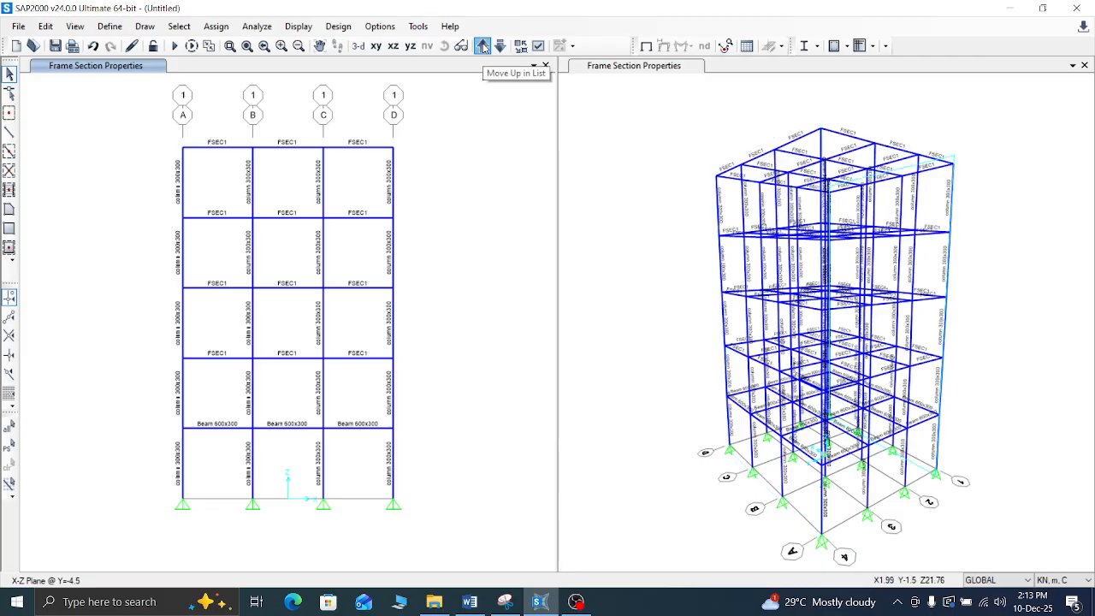
left_click(483, 45)
left_click(483, 46)
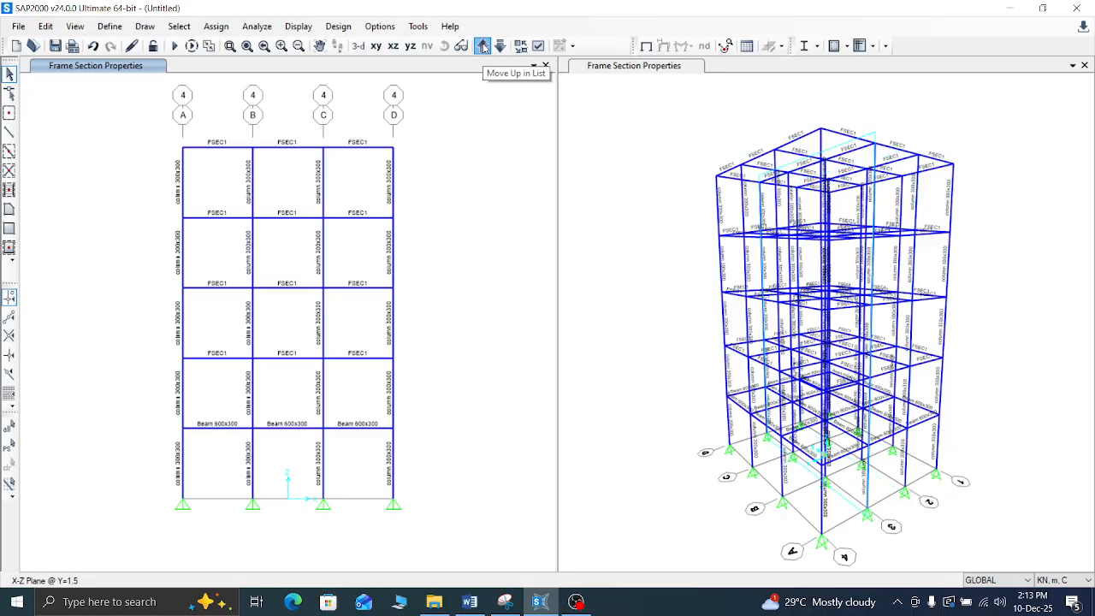
left_click(483, 46)
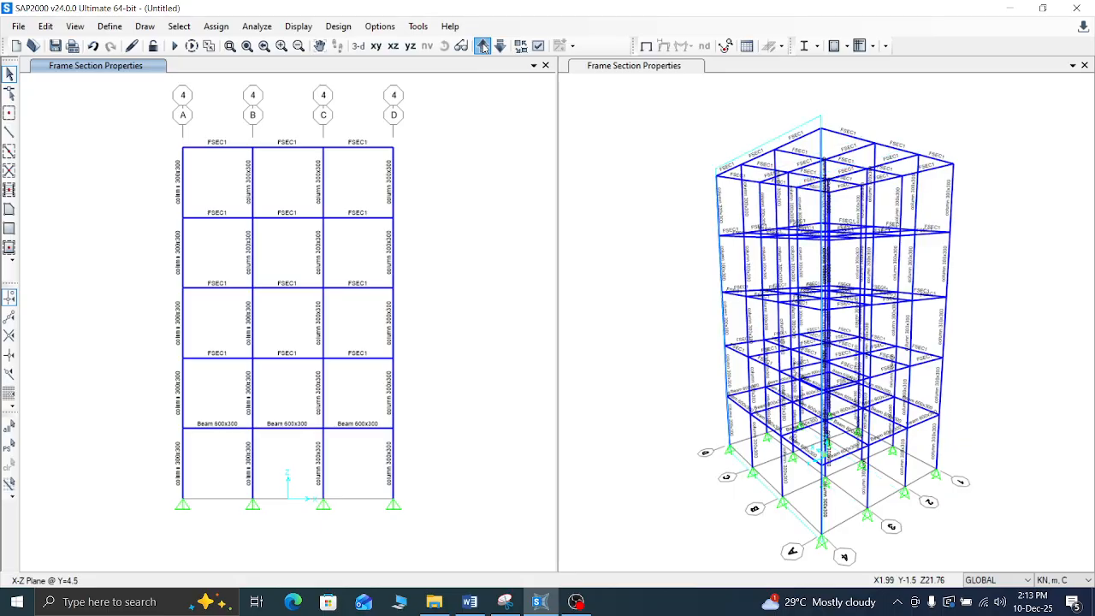
left_click(483, 46)
left_click(484, 45)
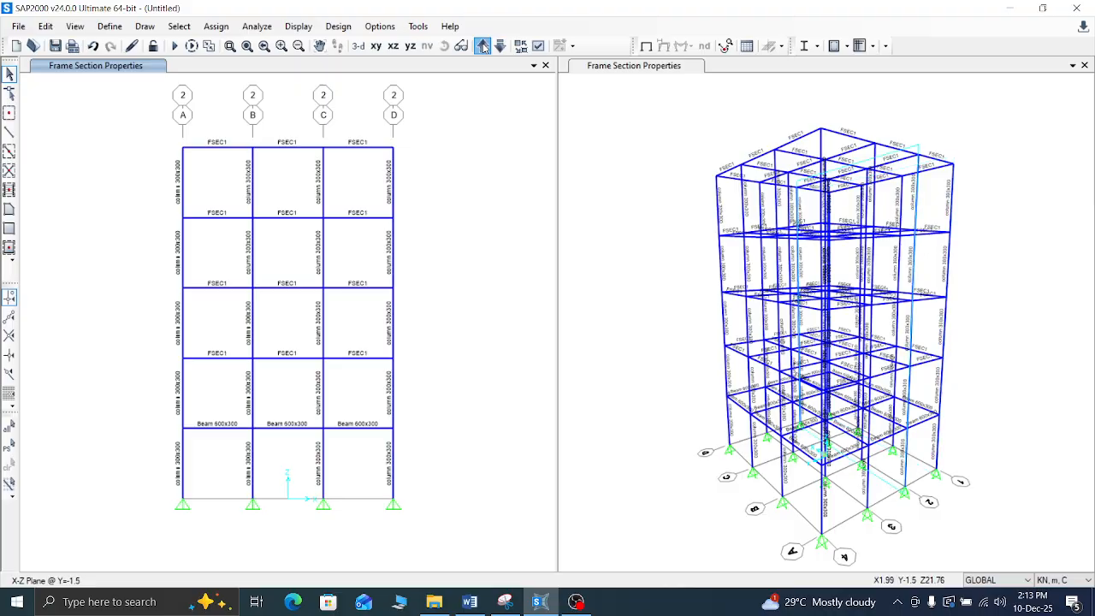
left_click(483, 45)
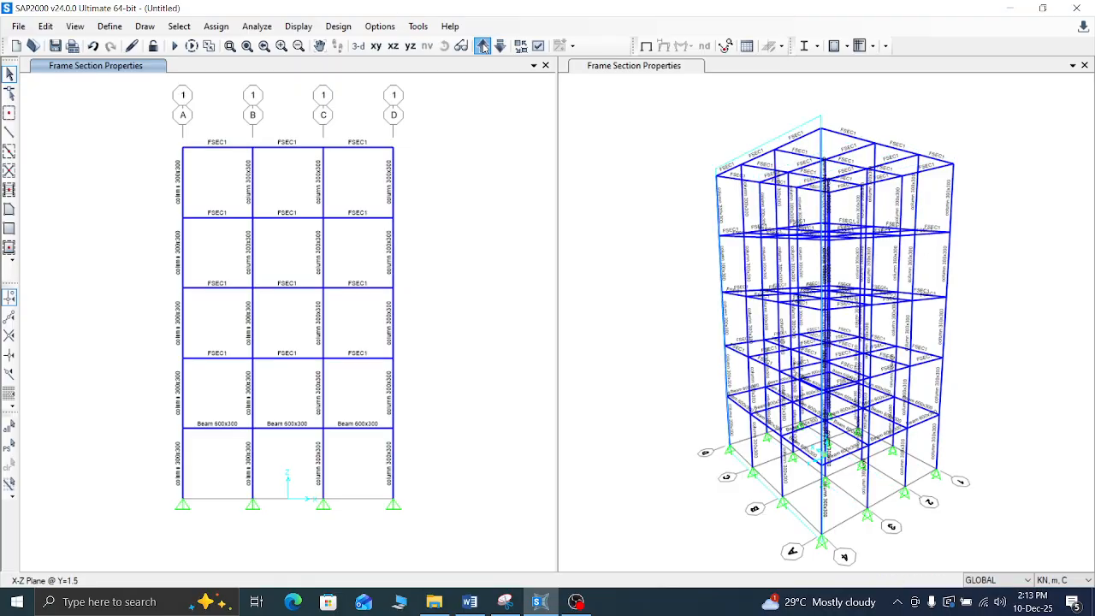
left_click(483, 45)
left_click(483, 45)
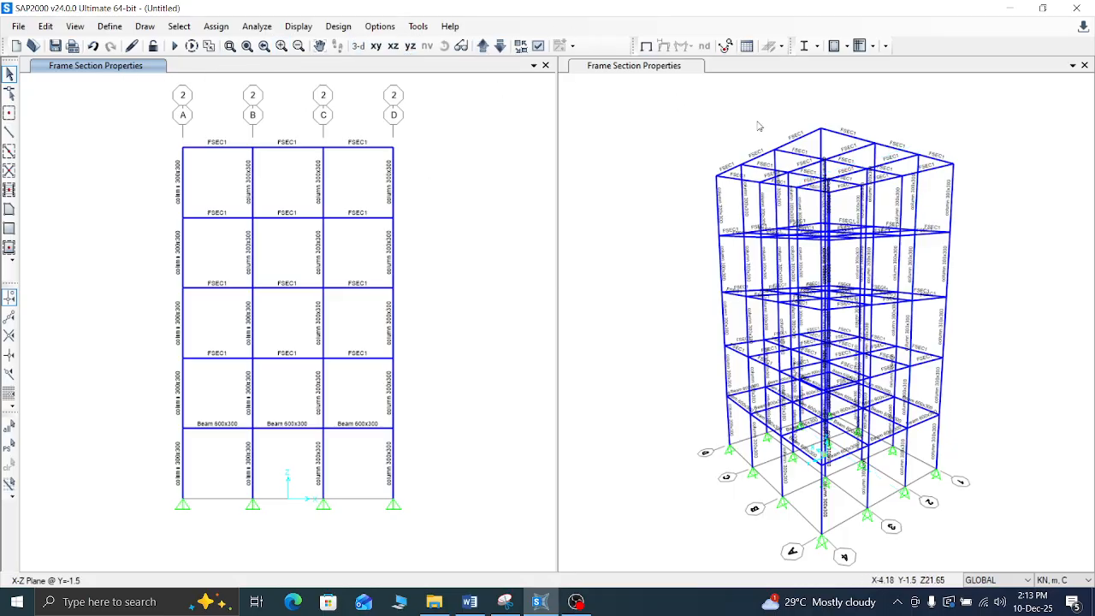
Step: Switch the 3-D view to the X-Y plan at Z=18 and inspect the assignments of the grid D beam between grids 3 and 4
left_click(640, 71)
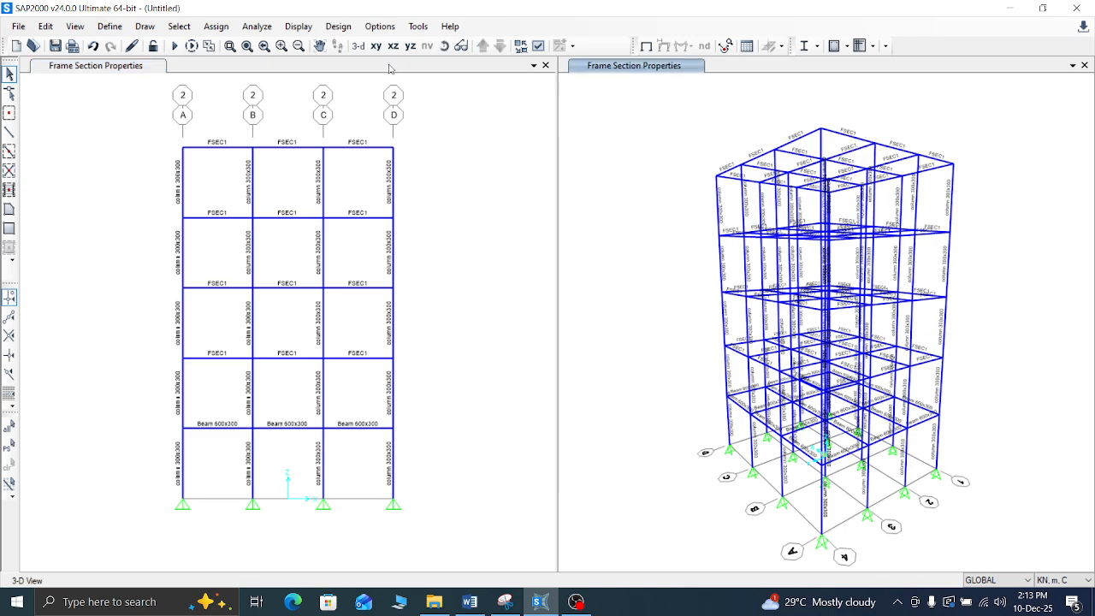
left_click(377, 47)
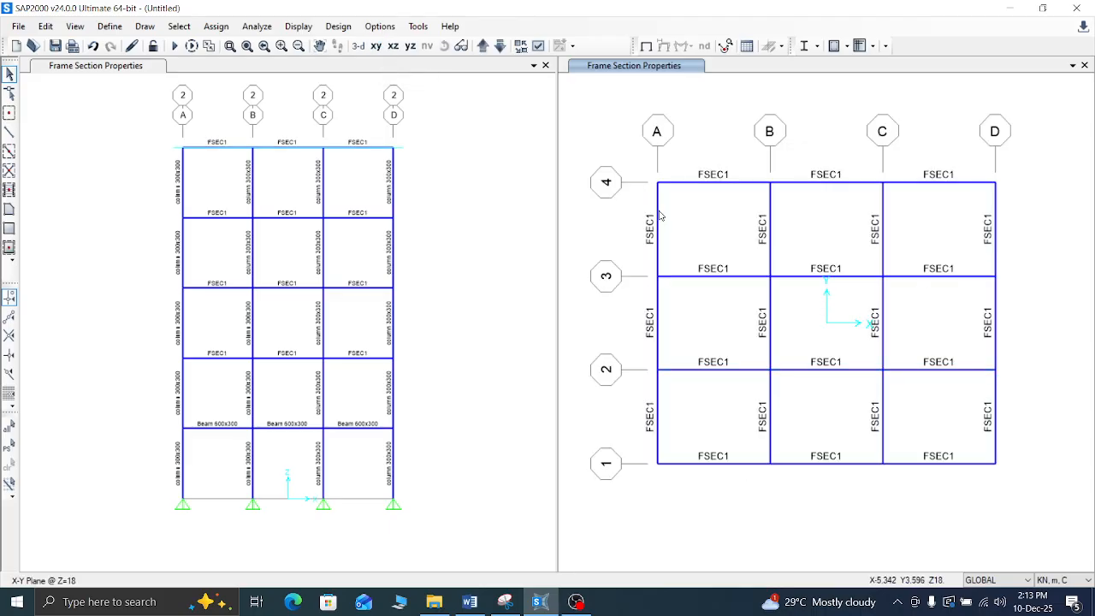
left_click(996, 227)
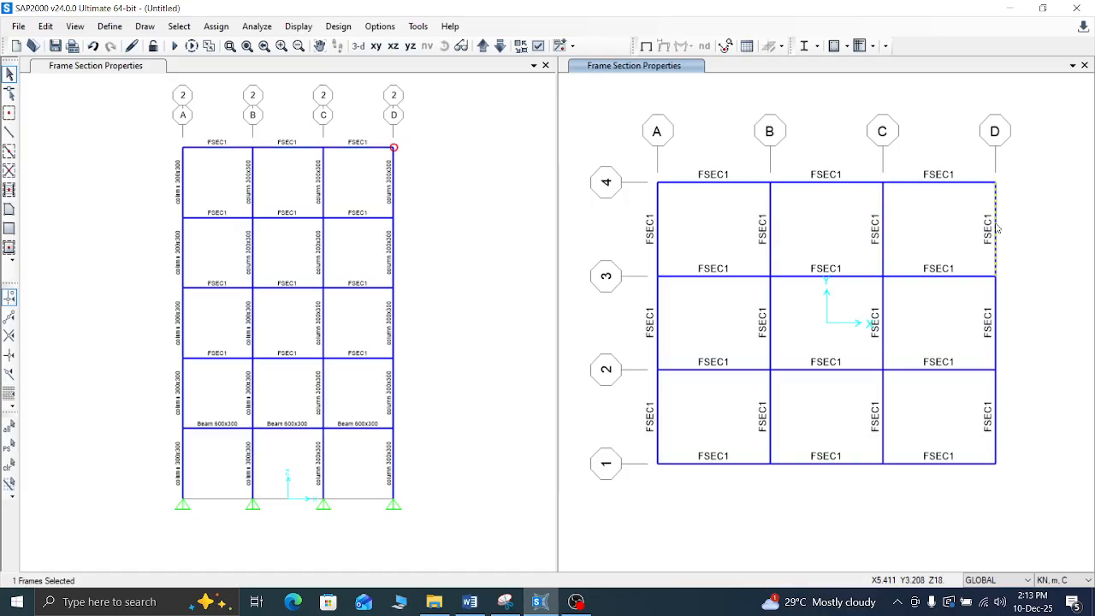
right_click(997, 227)
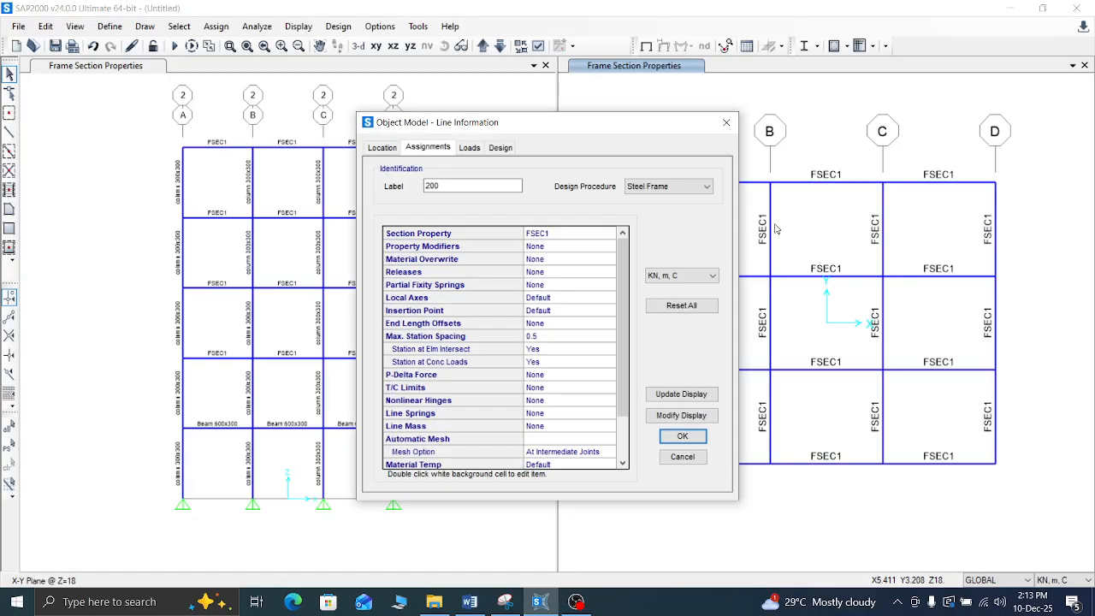
left_click(726, 123)
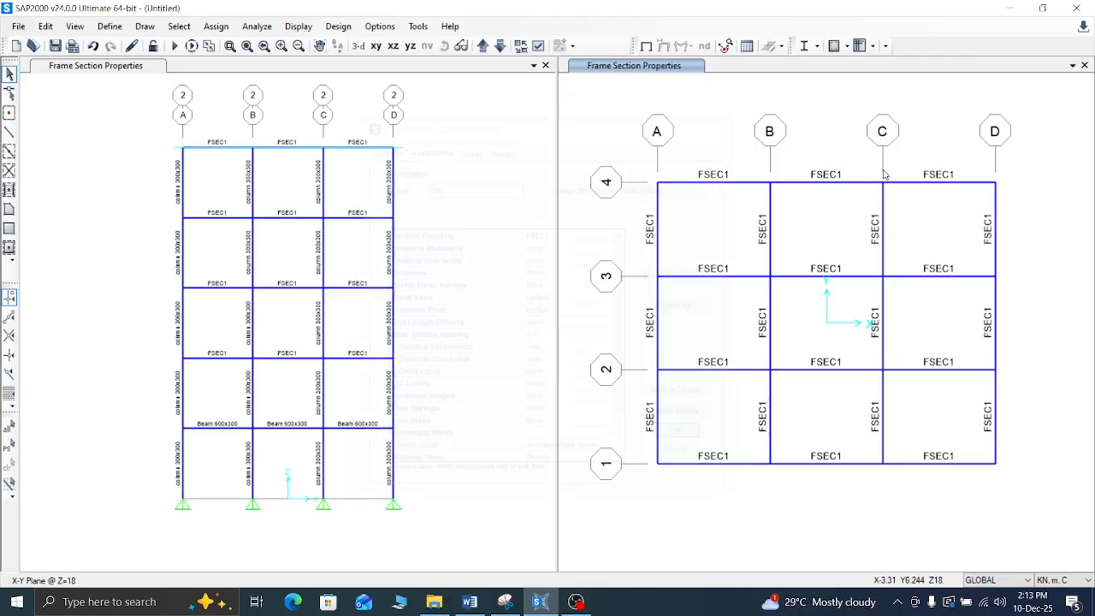
right_click(996, 214)
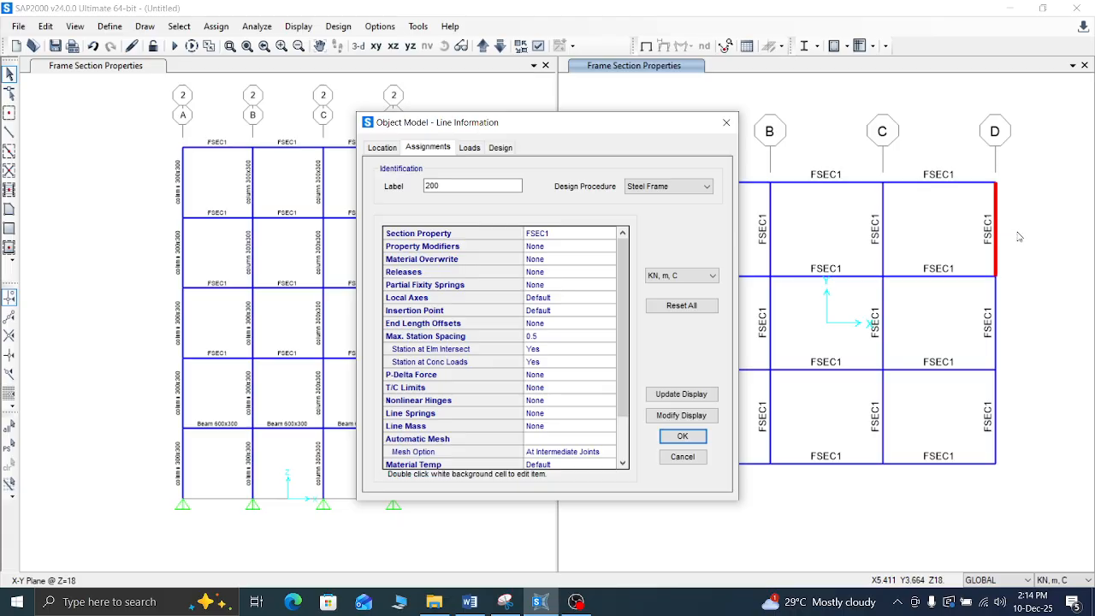
left_click(726, 124)
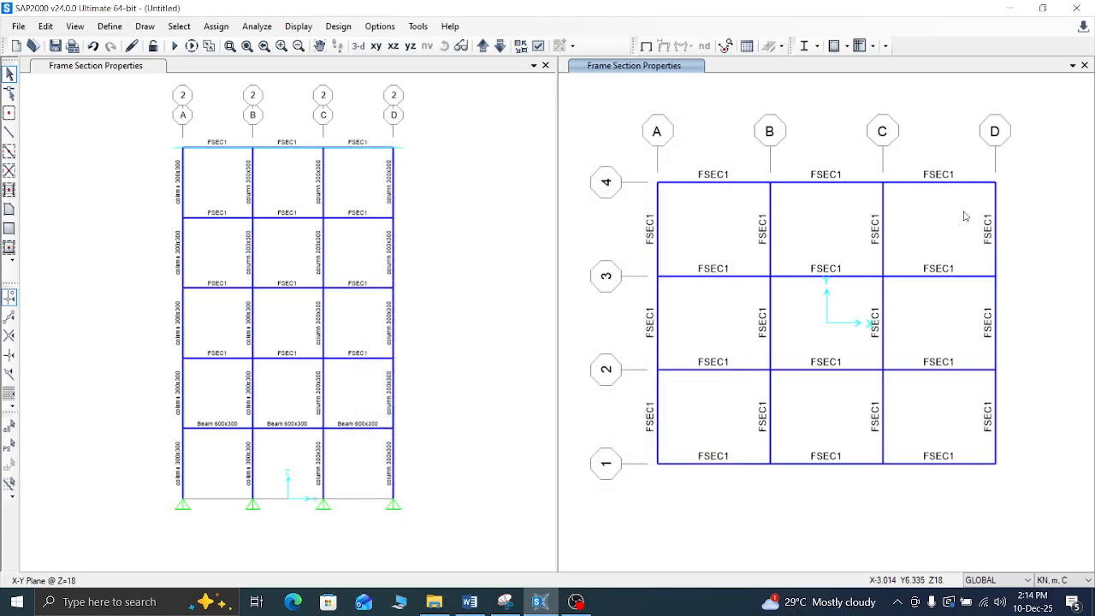
Step: Select all beams in the X-Y plan of each floor, at Z=18 and on the four lower floors up to Z=14.4
left_click_drag(1018, 216, 637, 541)
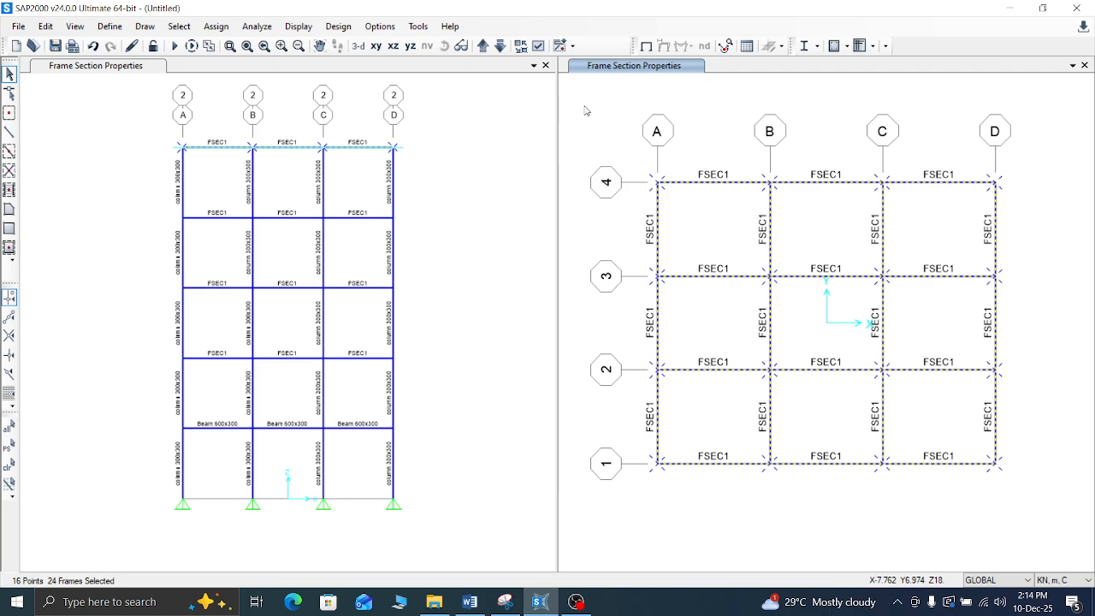
left_click(482, 45)
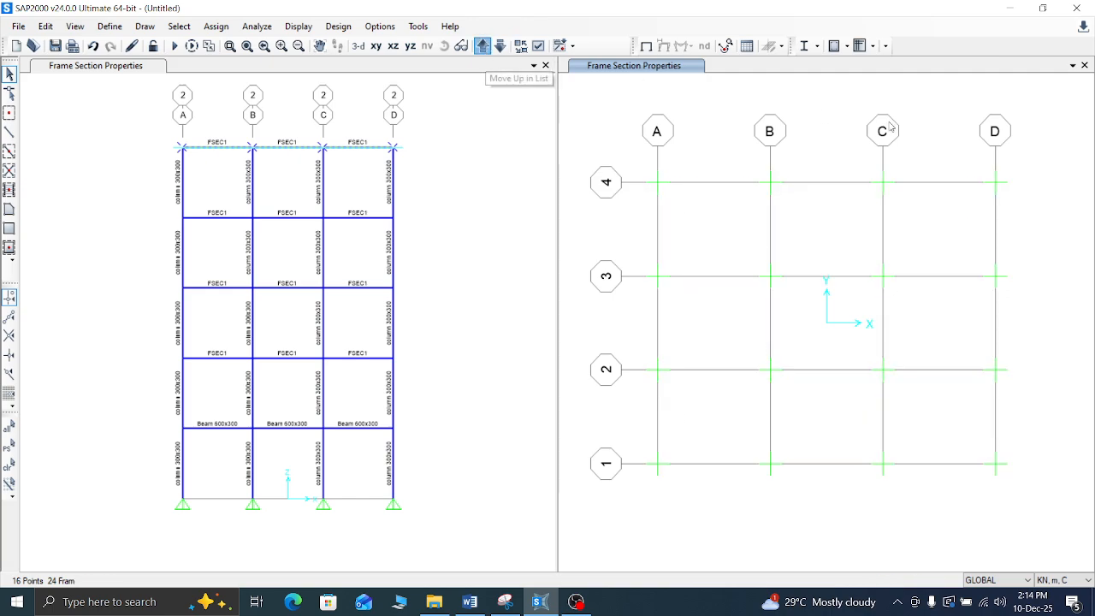
left_click(483, 47)
left_click_drag(1013, 177, 633, 530)
left_click(482, 47)
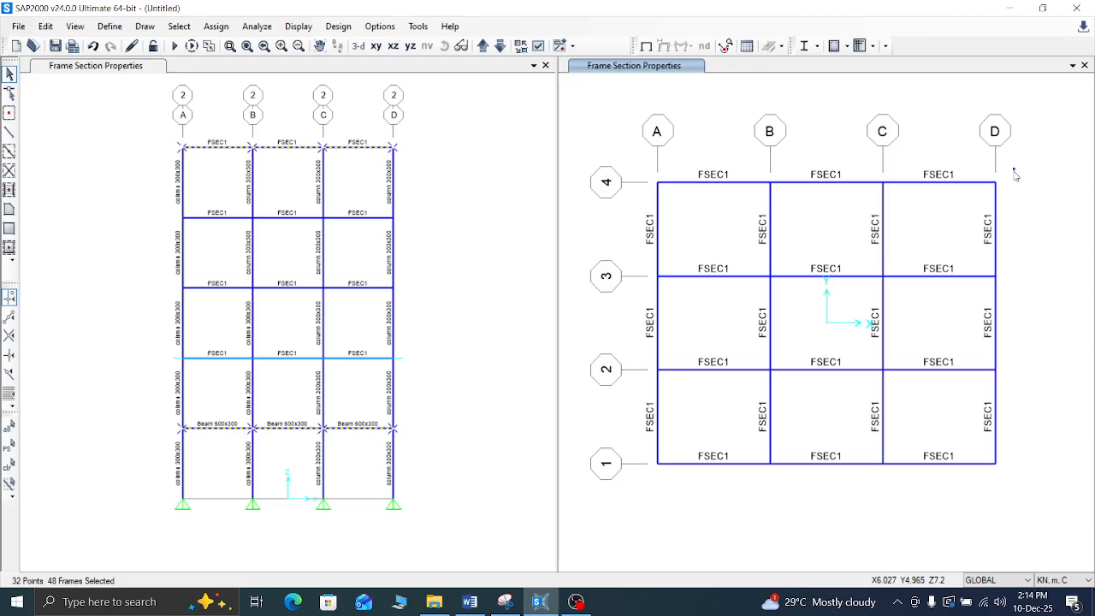
left_click_drag(480, 92, 487, 53)
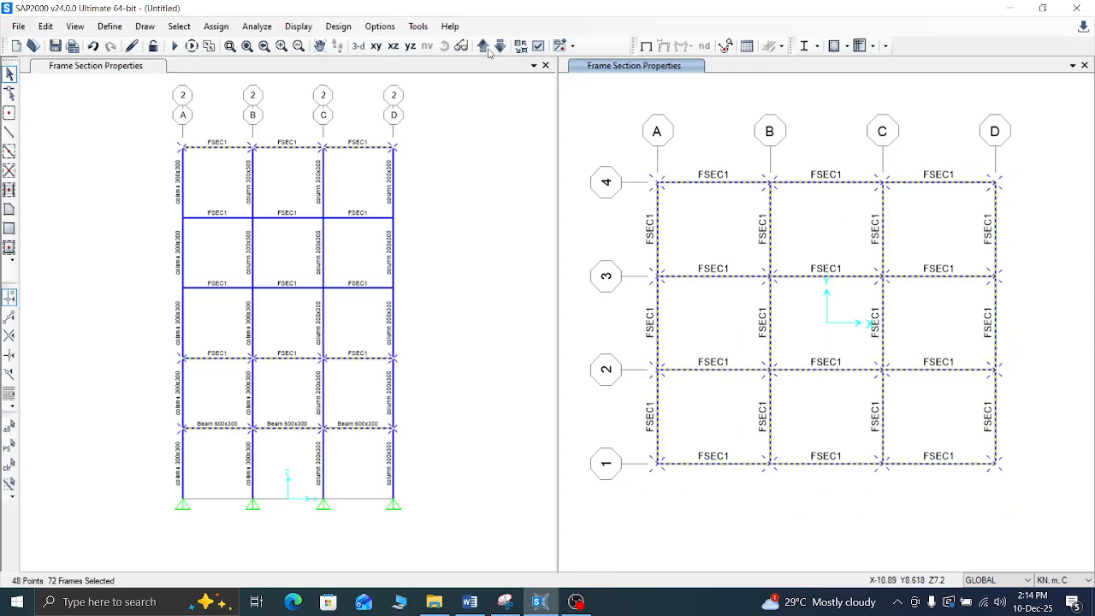
left_click(483, 47)
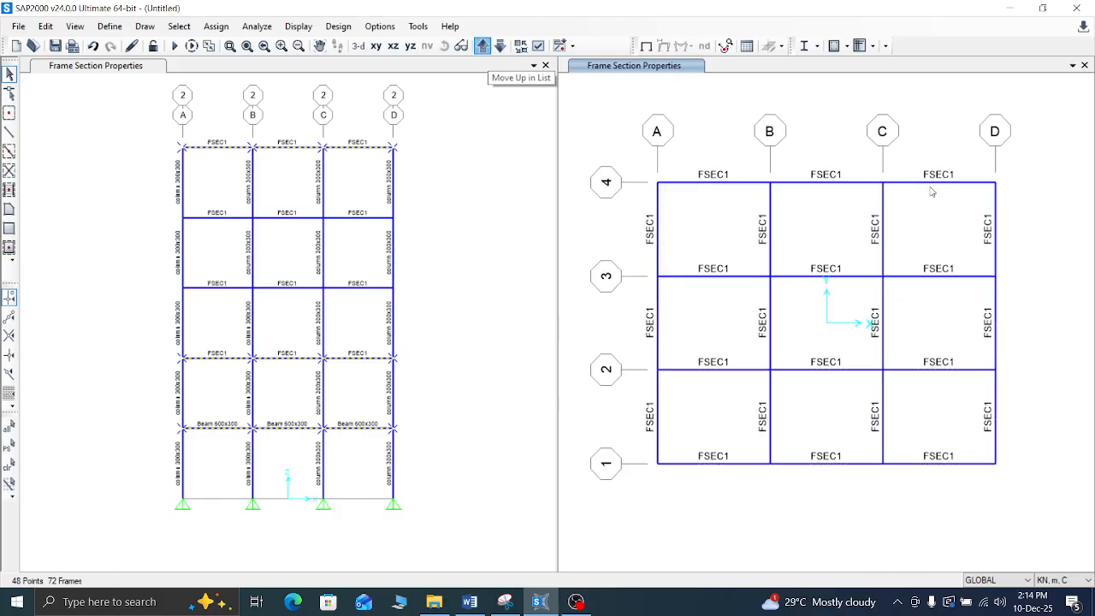
left_click_drag(1021, 177, 644, 510)
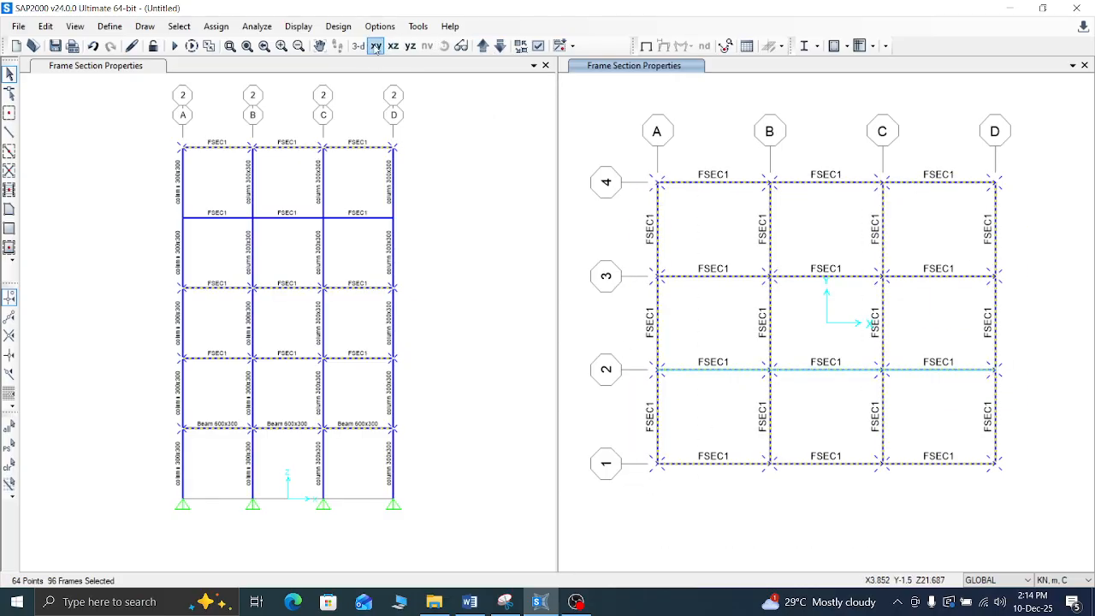
left_click(483, 45)
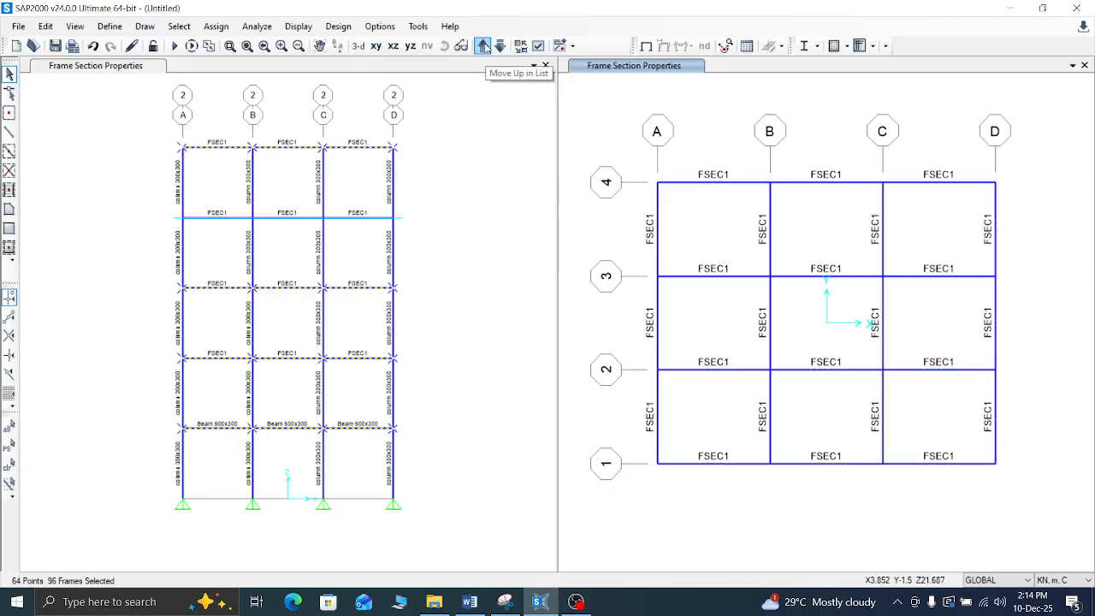
left_click_drag(1013, 175, 638, 489)
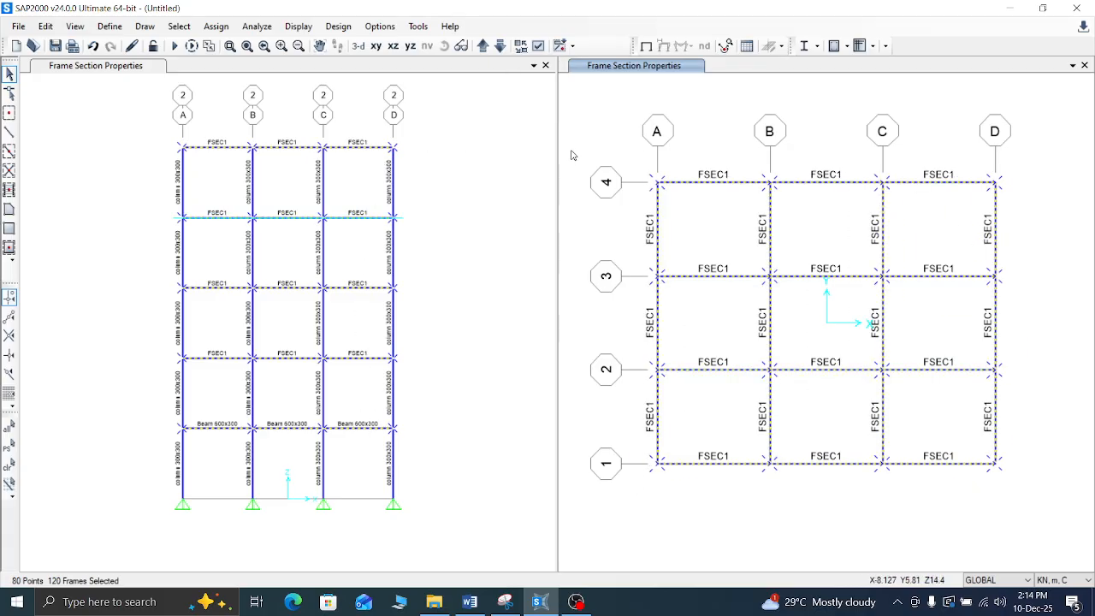
Step: Assign the Beam 600x300 frame section to the selected beams
left_click(220, 29)
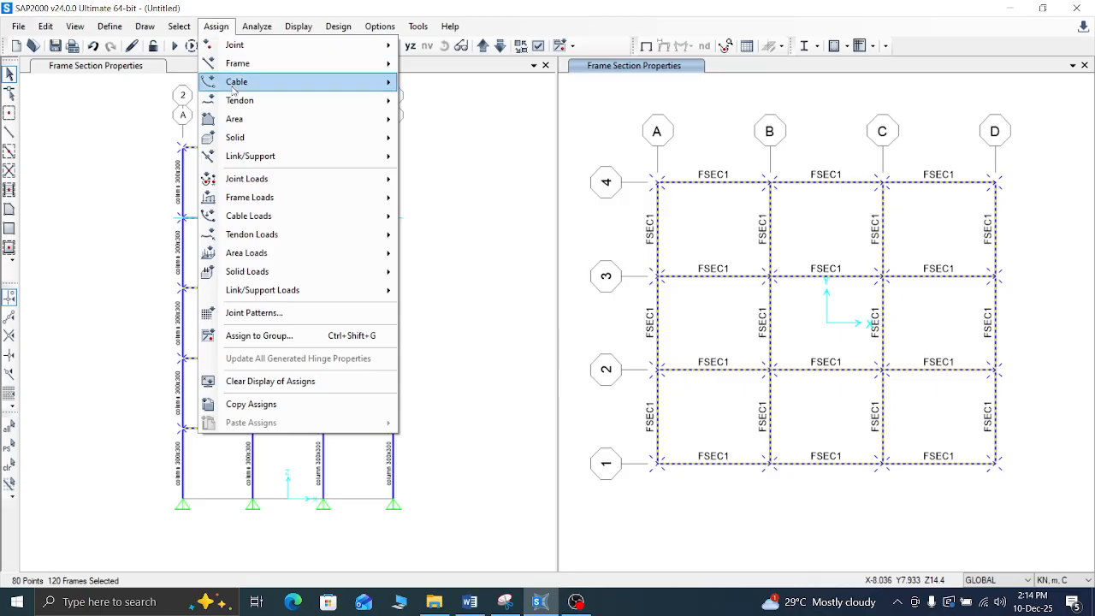
mouse_move(376, 64)
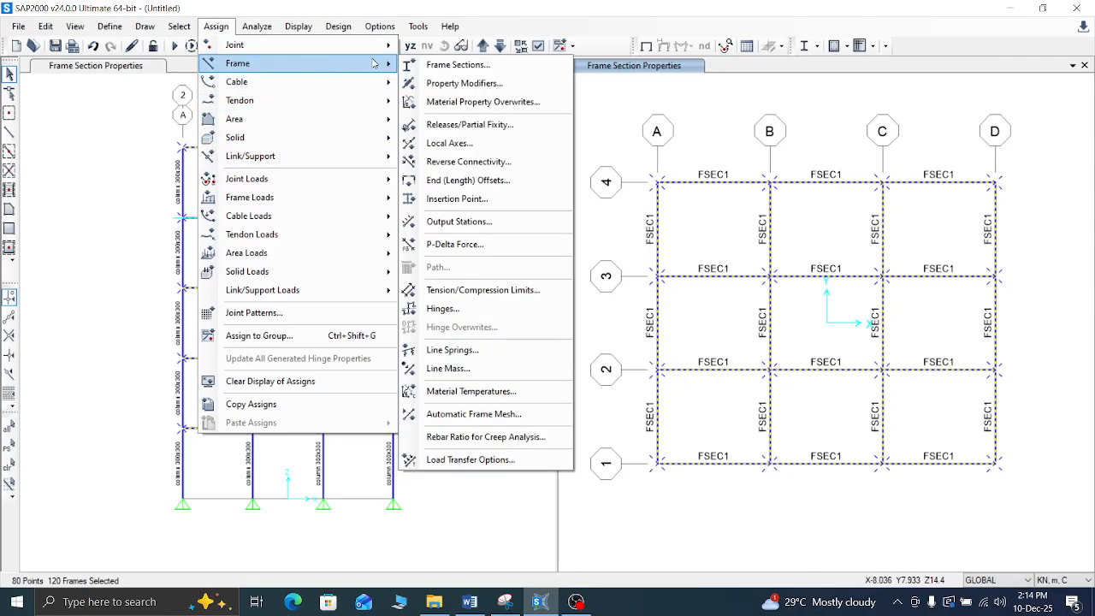
left_click(438, 65)
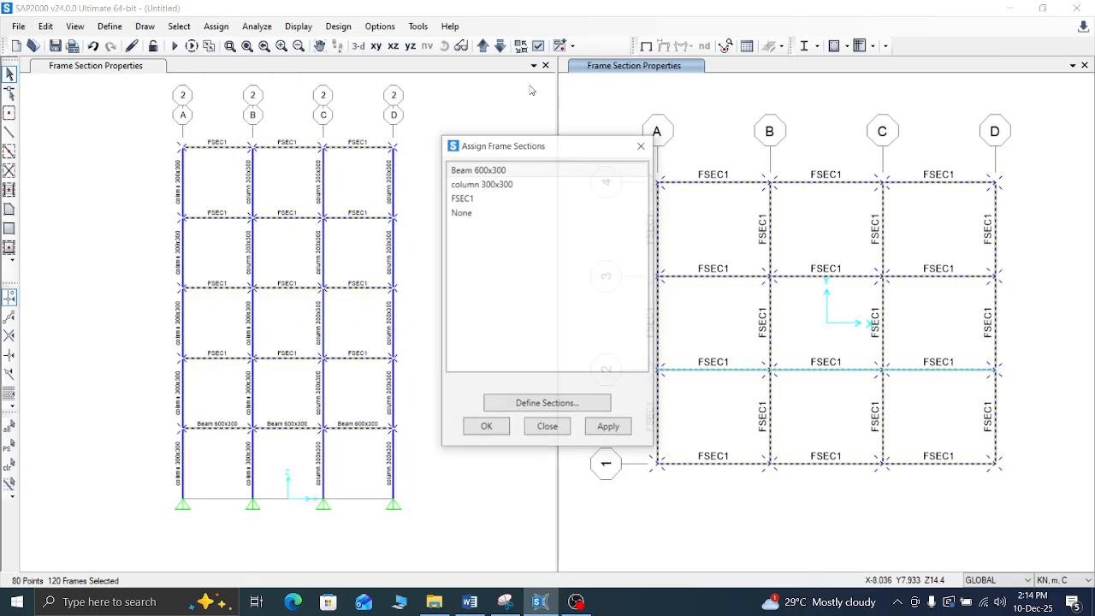
left_click(496, 171)
left_click(609, 427)
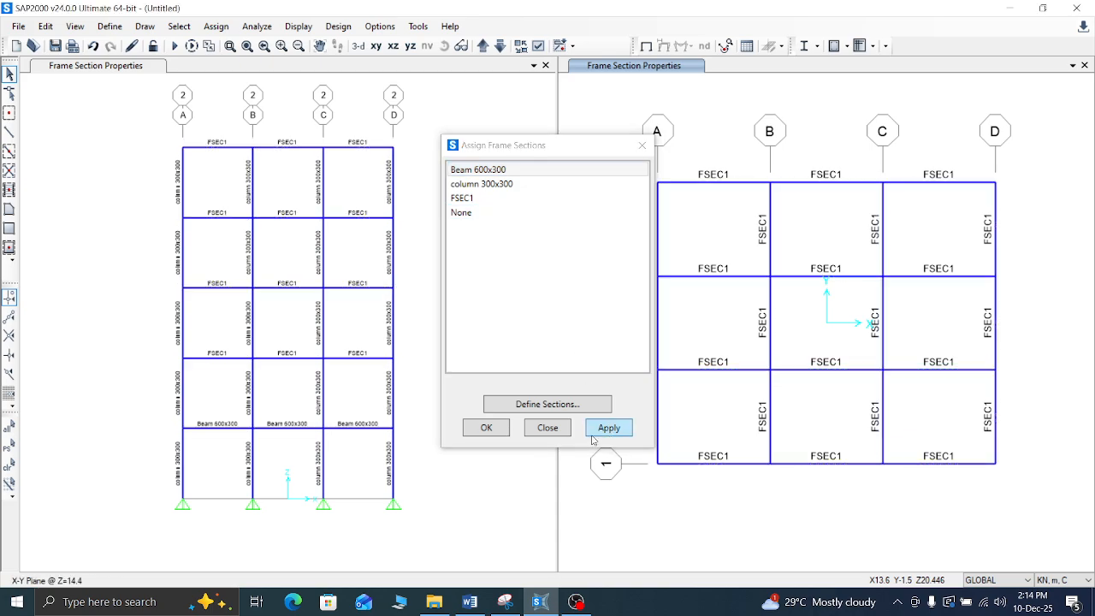
left_click(485, 428)
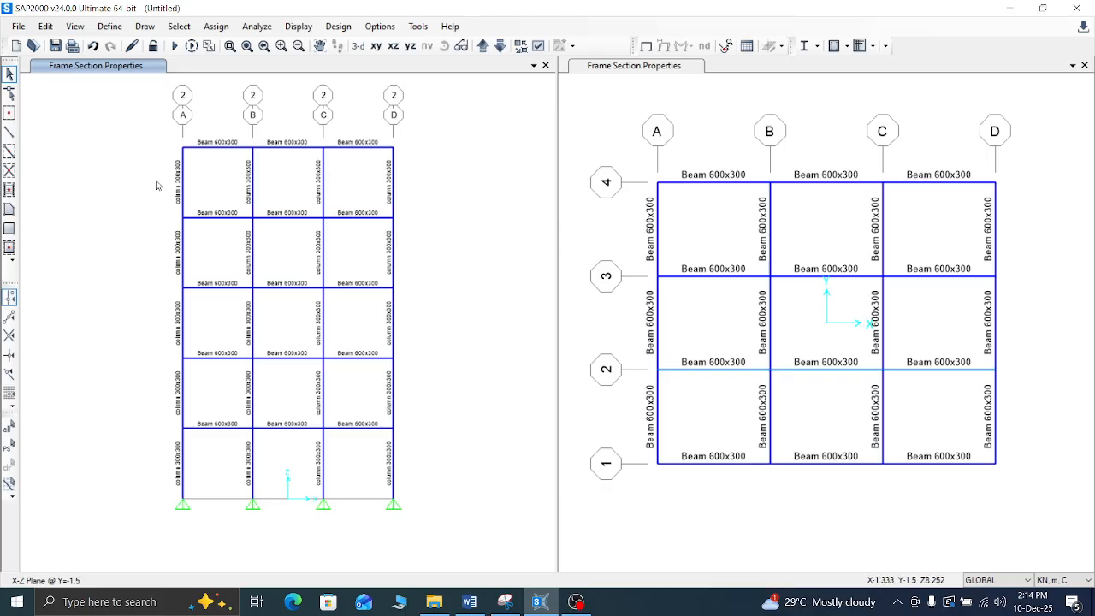
Step: Enlarge the X-Z elevation on grid 2 and inspect the beam and column section labels
left_click(229, 45)
left_click_drag(165, 92, 412, 525)
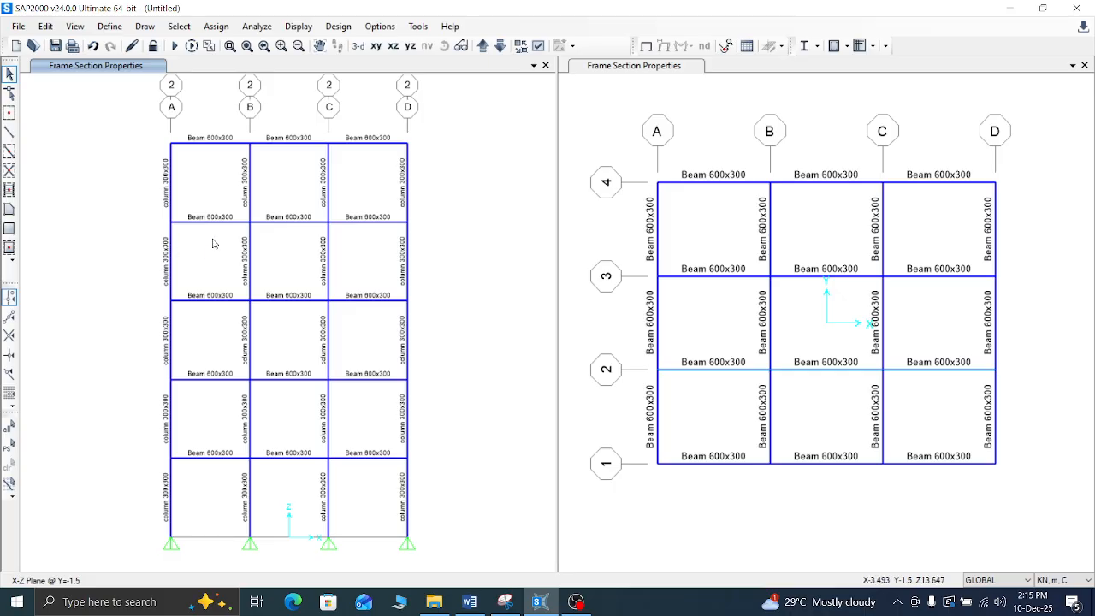
left_click(664, 158)
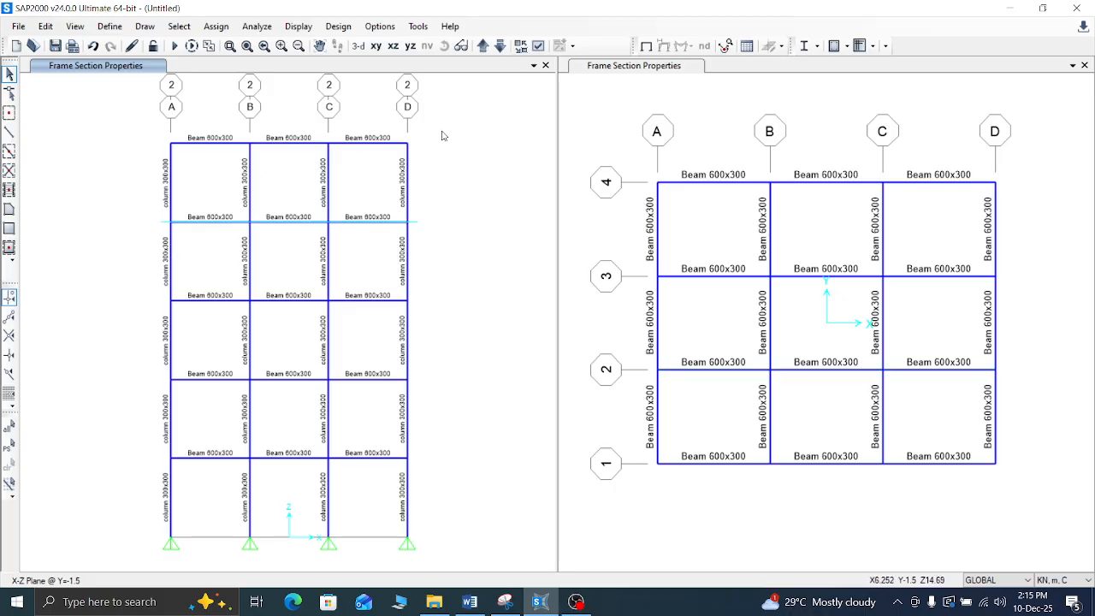
Step: Switch the X-Y plan window to the 3-D view and widen that window
left_click(640, 70)
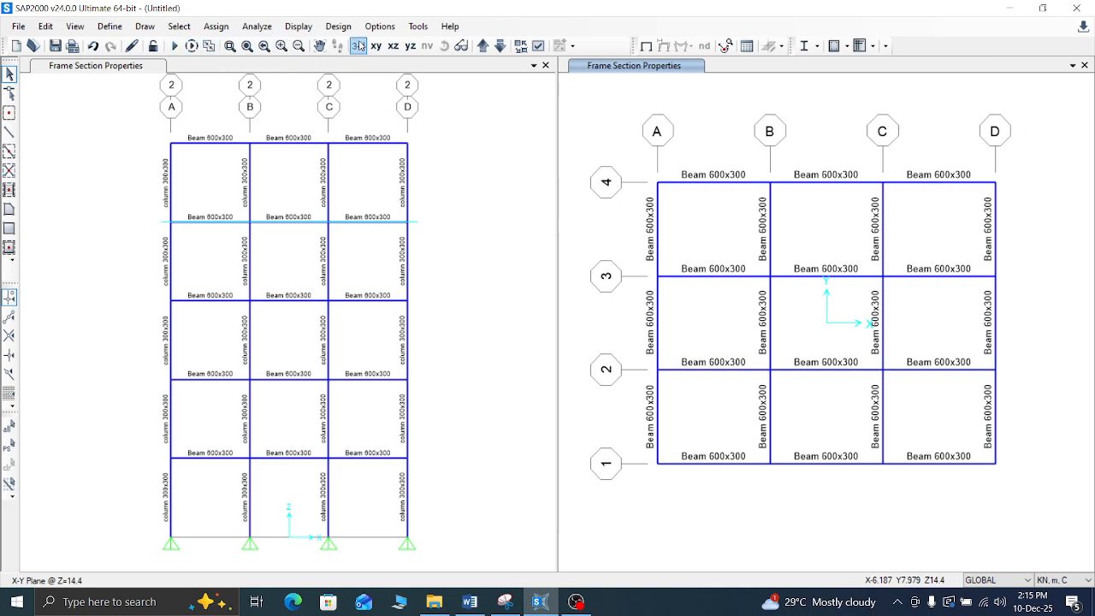
left_click(359, 46)
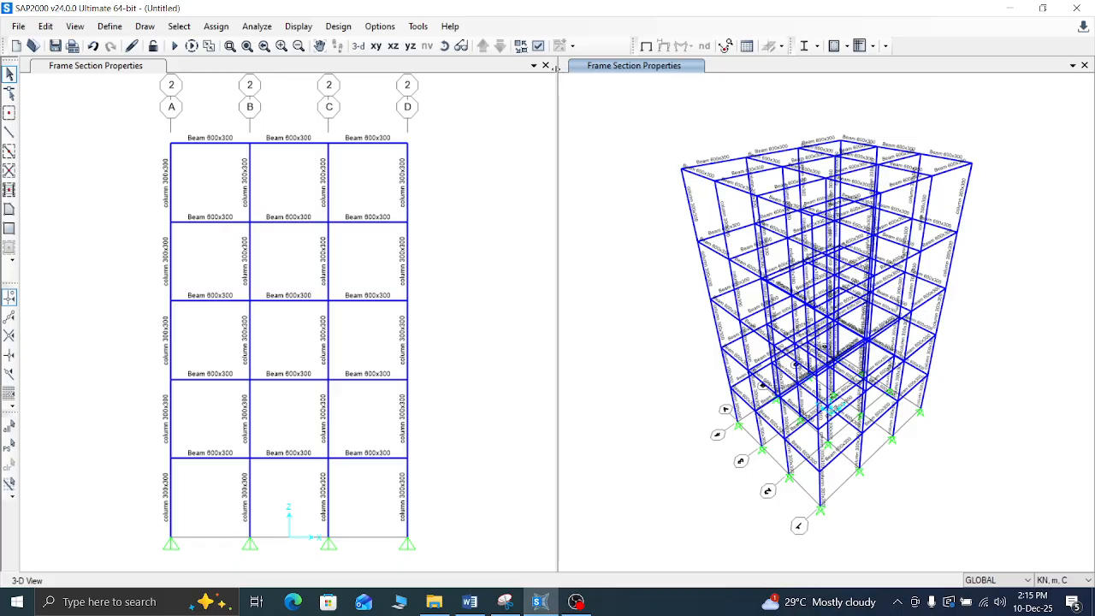
left_click_drag(556, 68, 422, 67)
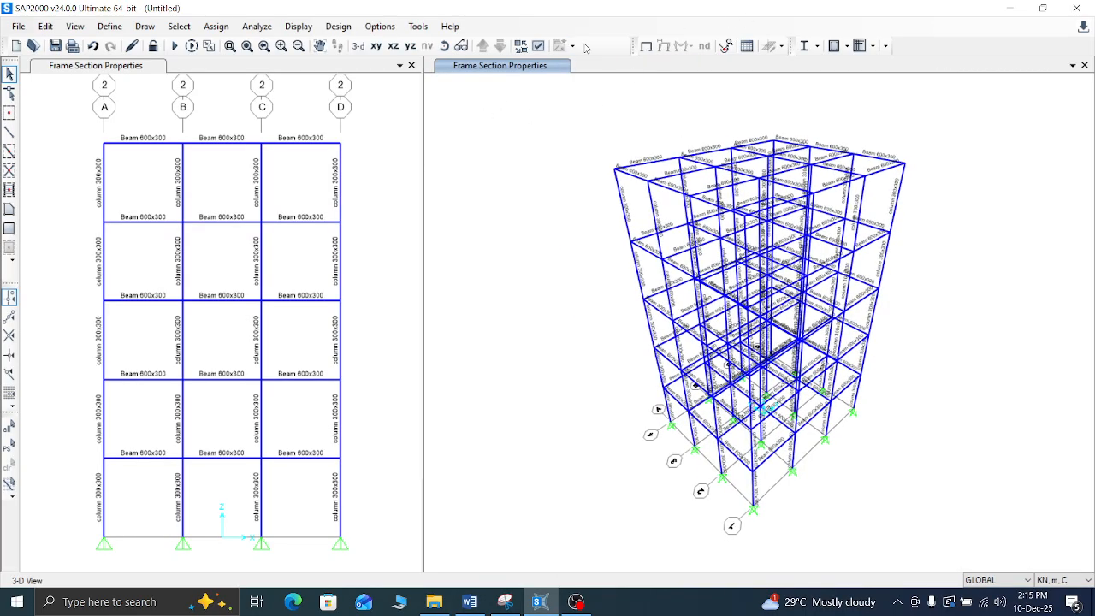
Step: Set the view type of the 3-D window to Extrude in the general display options
left_click(538, 46)
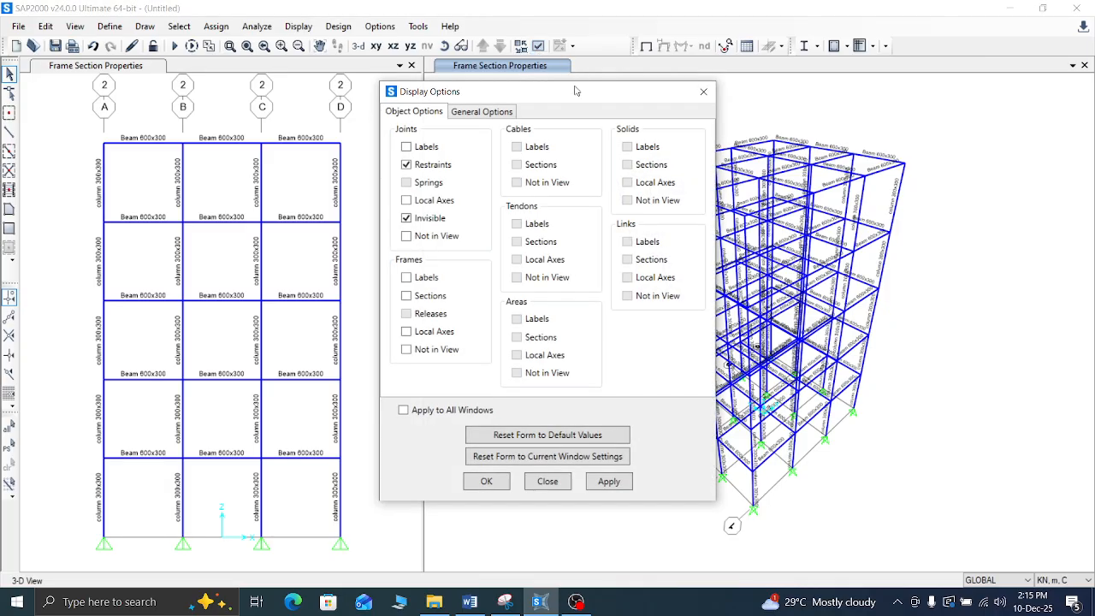
left_click_drag(575, 96, 394, 92)
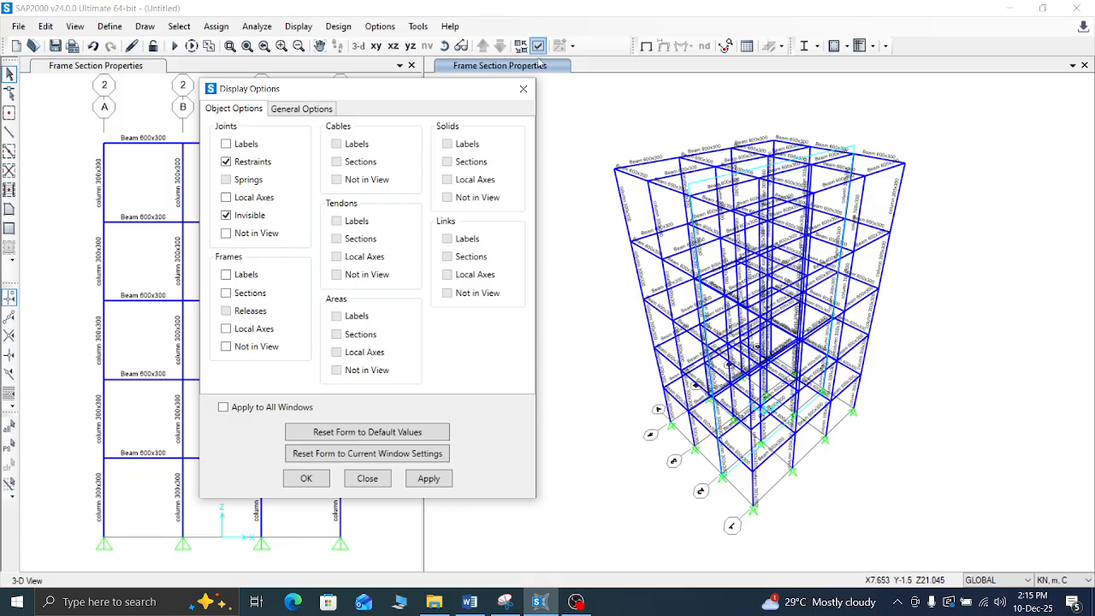
left_click(305, 110)
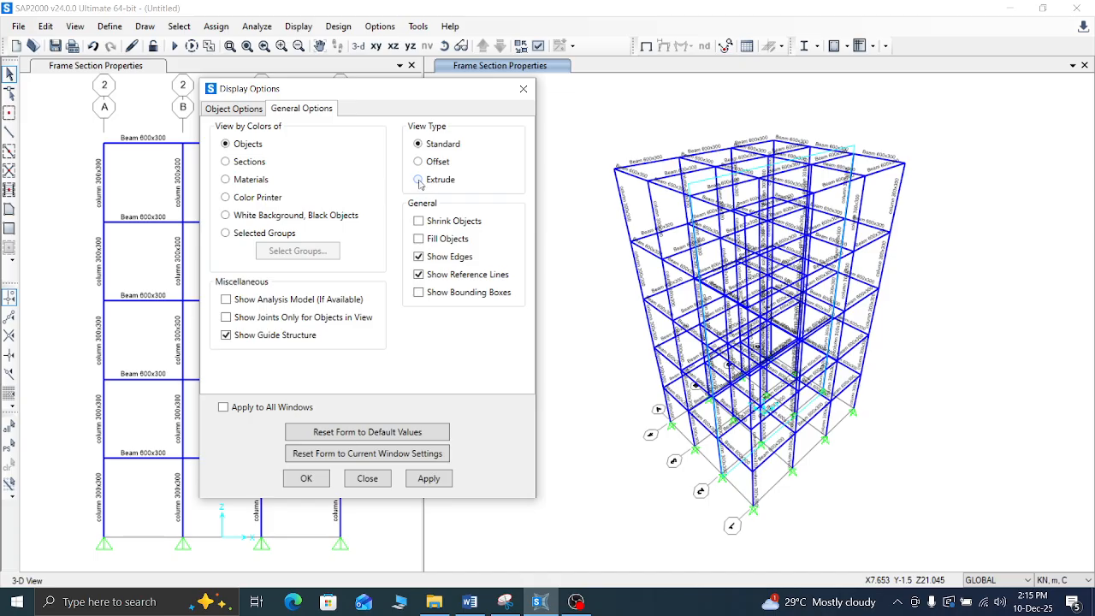
left_click(429, 481)
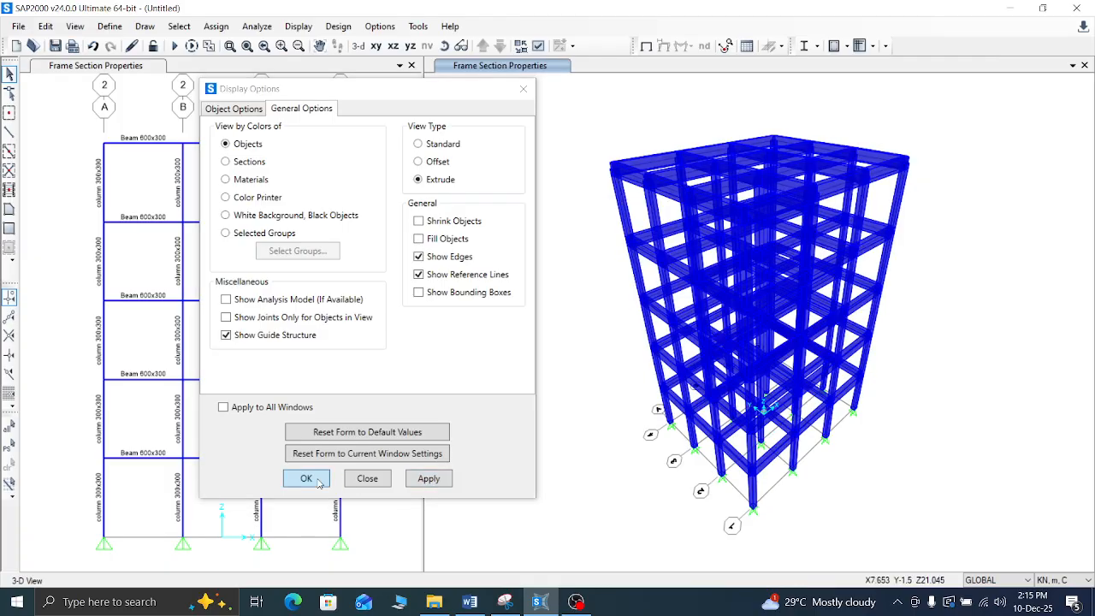
left_click(307, 478)
Step: Examine the extruded beams and columns of the 3-D frame up close and from different viewing angles
scroll(743, 211, "up", 5)
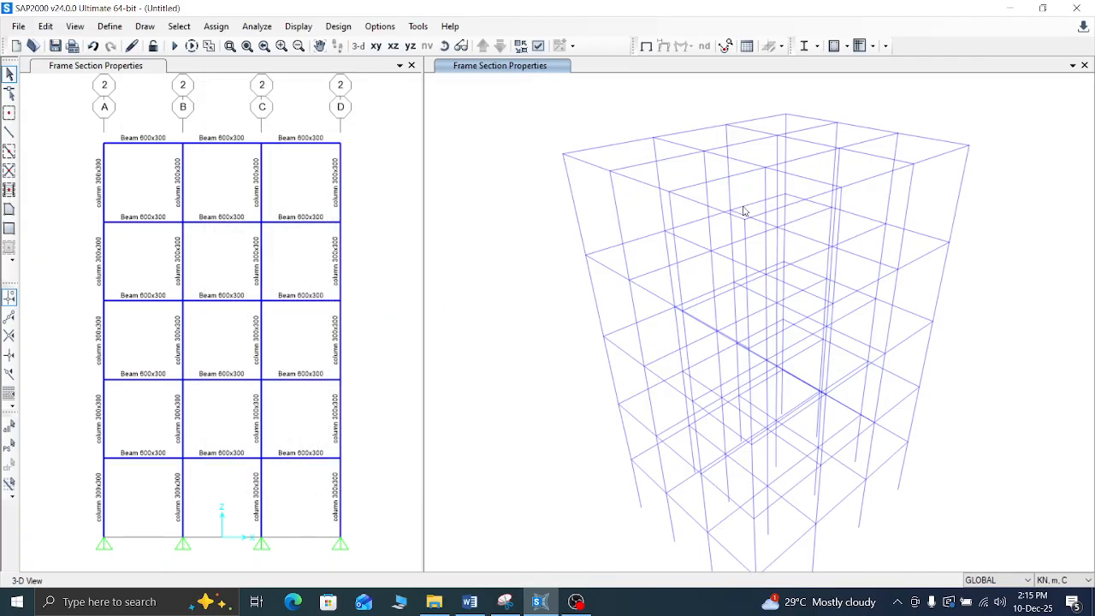
scroll(743, 211, "up", 3)
scroll(743, 211, "down", 4)
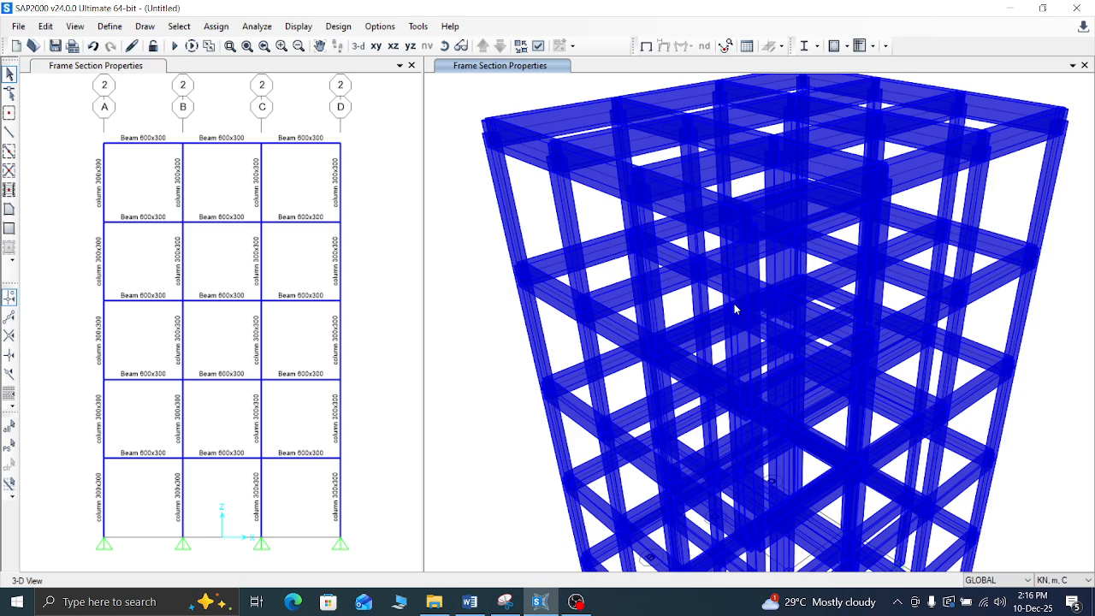
scroll(733, 309, "down", 4)
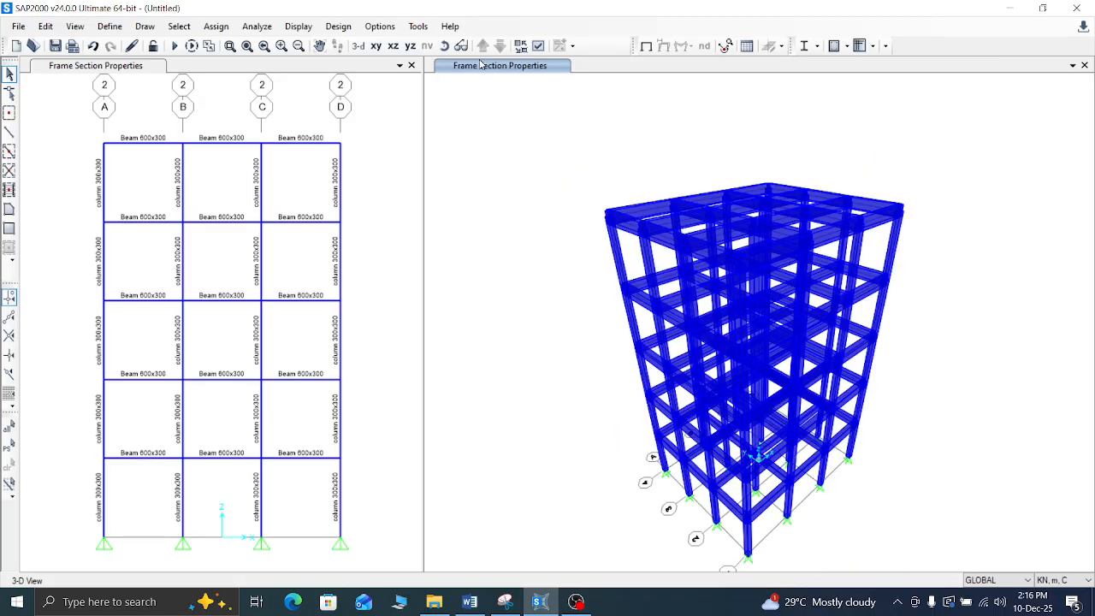
left_click(445, 45)
mouse_move(731, 297)
left_mouse_down()
mouse_move(625, 288)
mouse_move(513, 358)
left_mouse_up()
left_click_drag(889, 215, 936, 284)
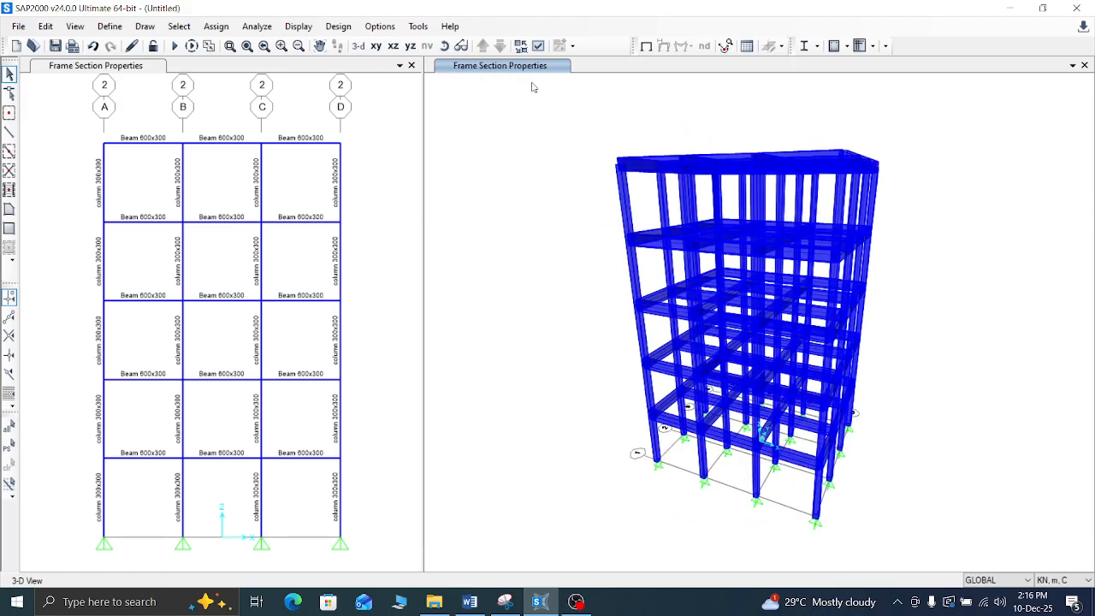
left_click(445, 46)
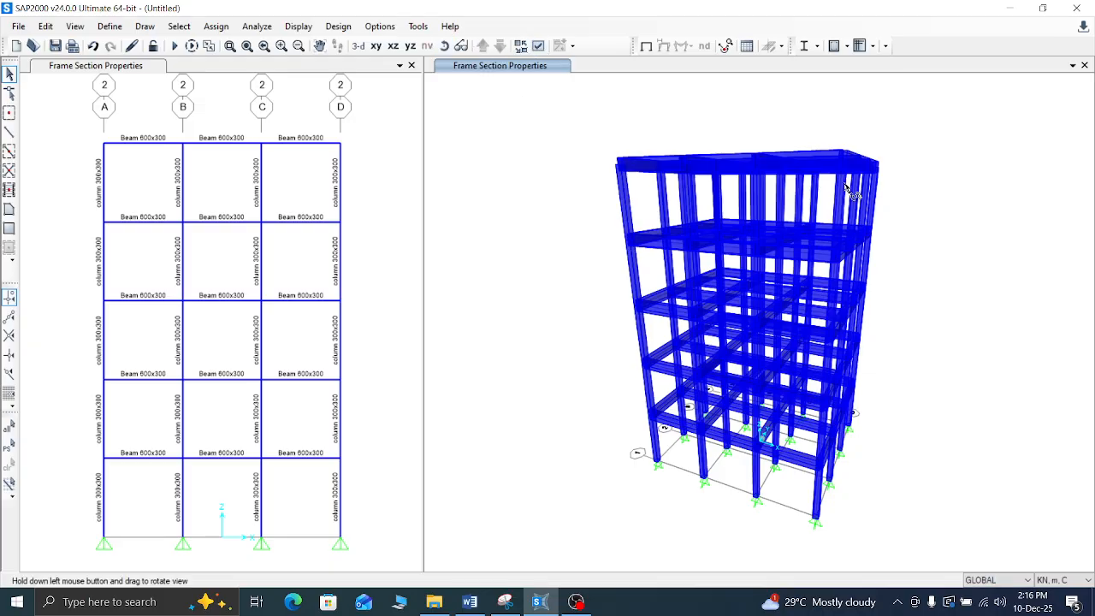
mouse_move(846, 188)
left_mouse_down()
mouse_move(853, 244)
mouse_move(632, 154)
mouse_move(618, 167)
left_mouse_up()
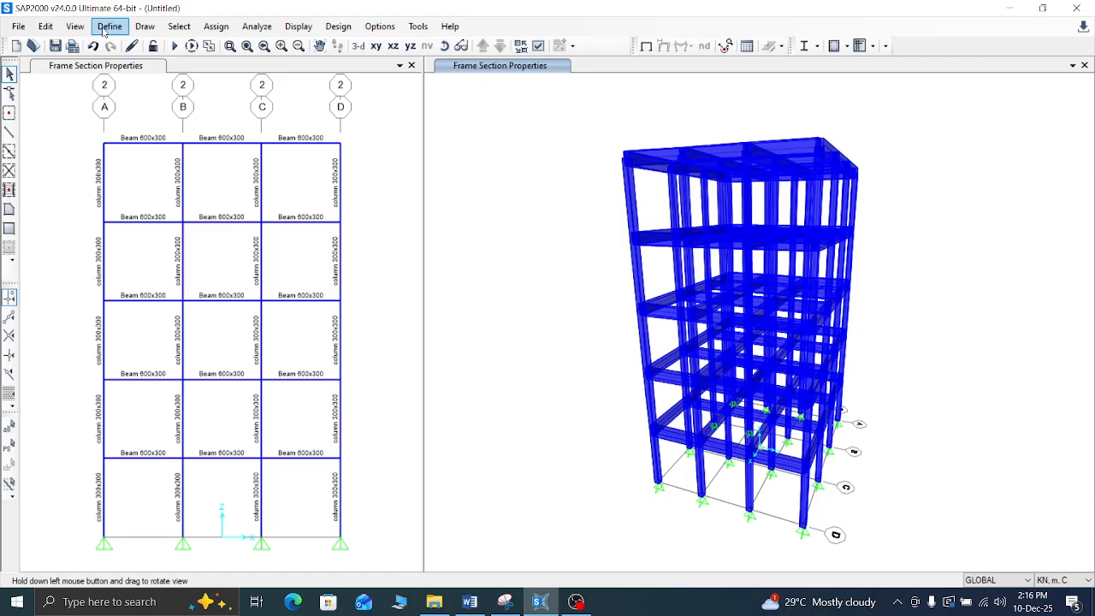
left_click(106, 27)
left_click(128, 44)
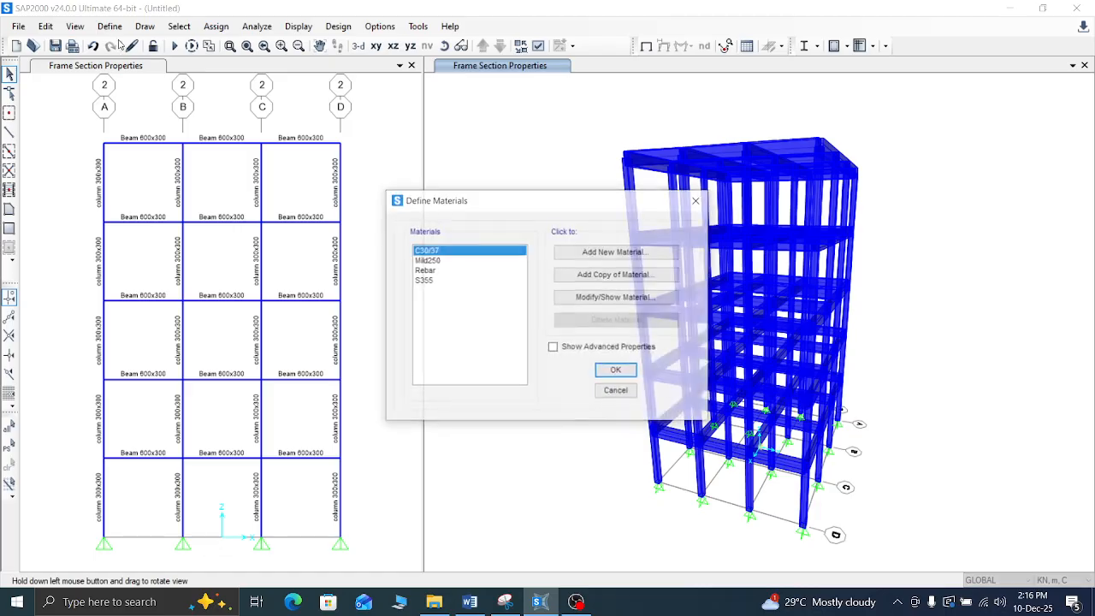
left_click(698, 200)
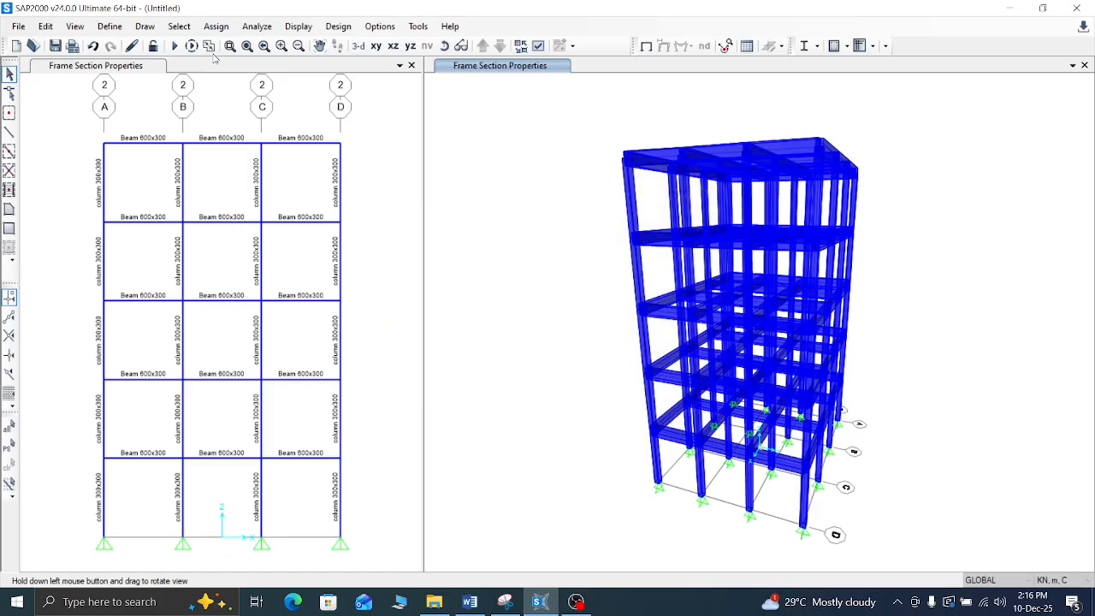
Step: Change the display color of the Beam 600x300 frame section to magenta and accept the section definitions
left_click(109, 26)
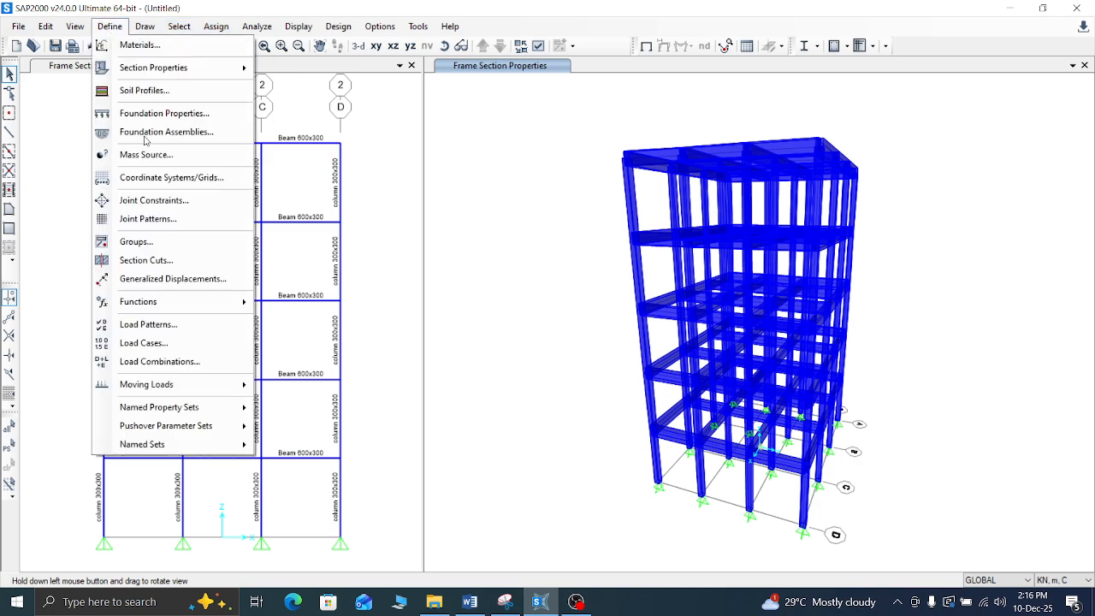
mouse_move(238, 74)
left_click(303, 69)
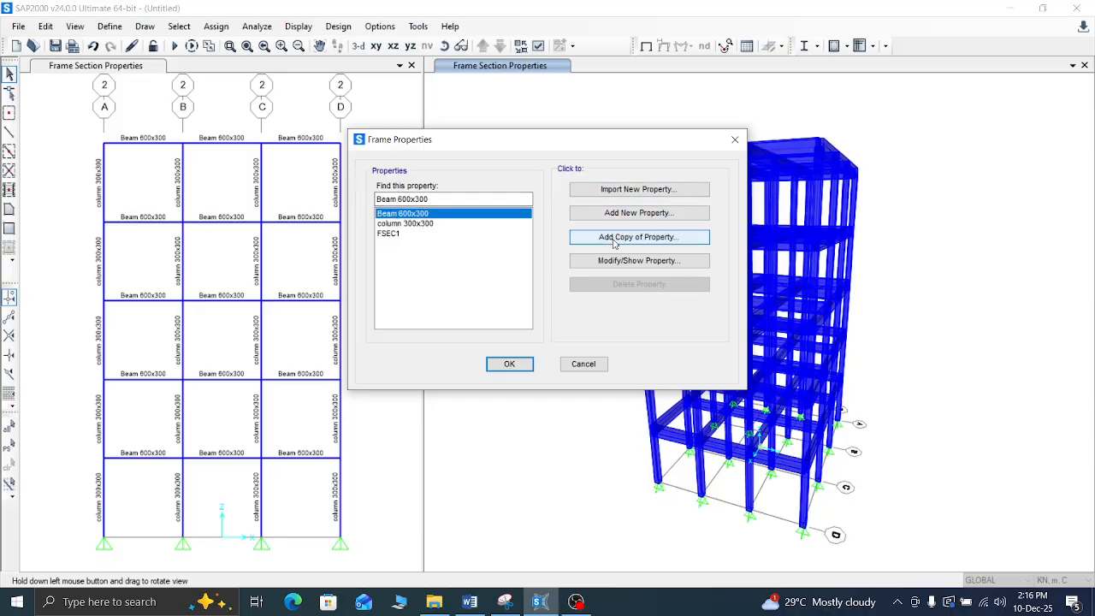
left_click(614, 261)
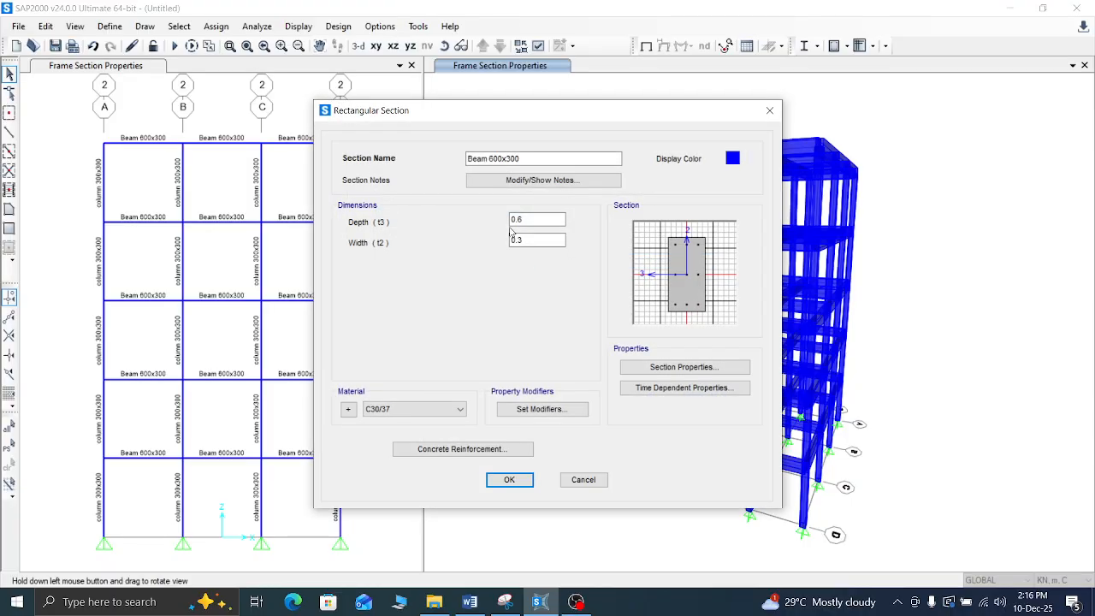
left_click(732, 158)
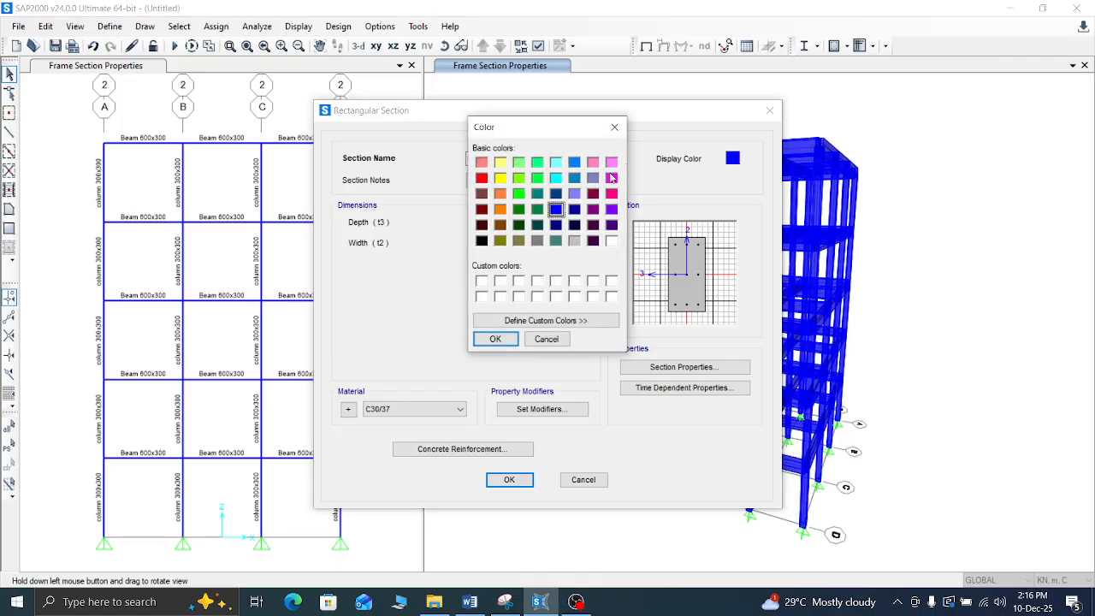
left_click(611, 178)
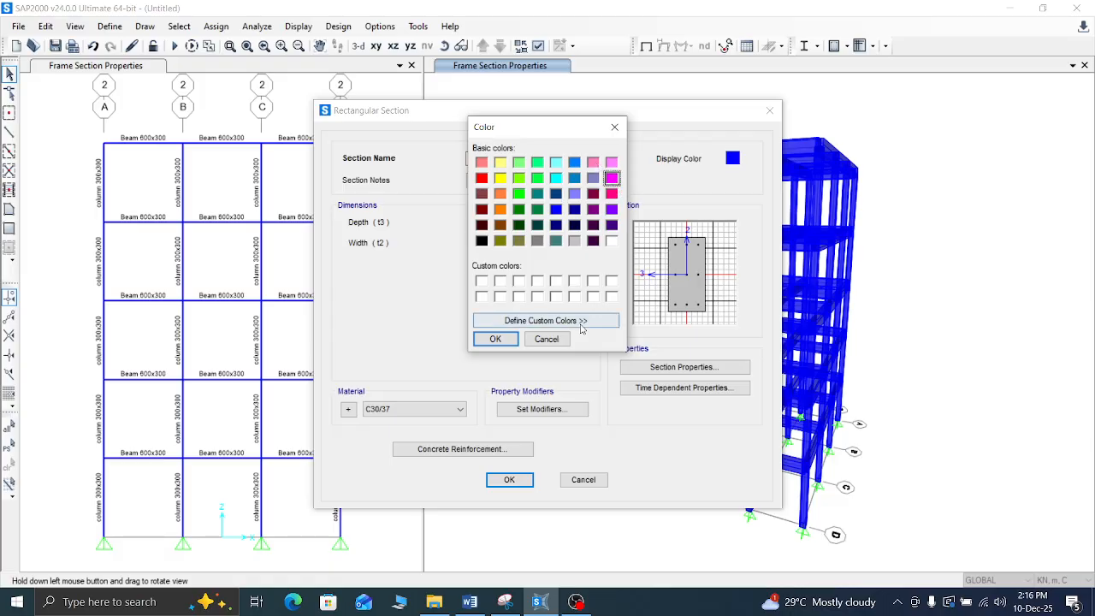
left_click(494, 338)
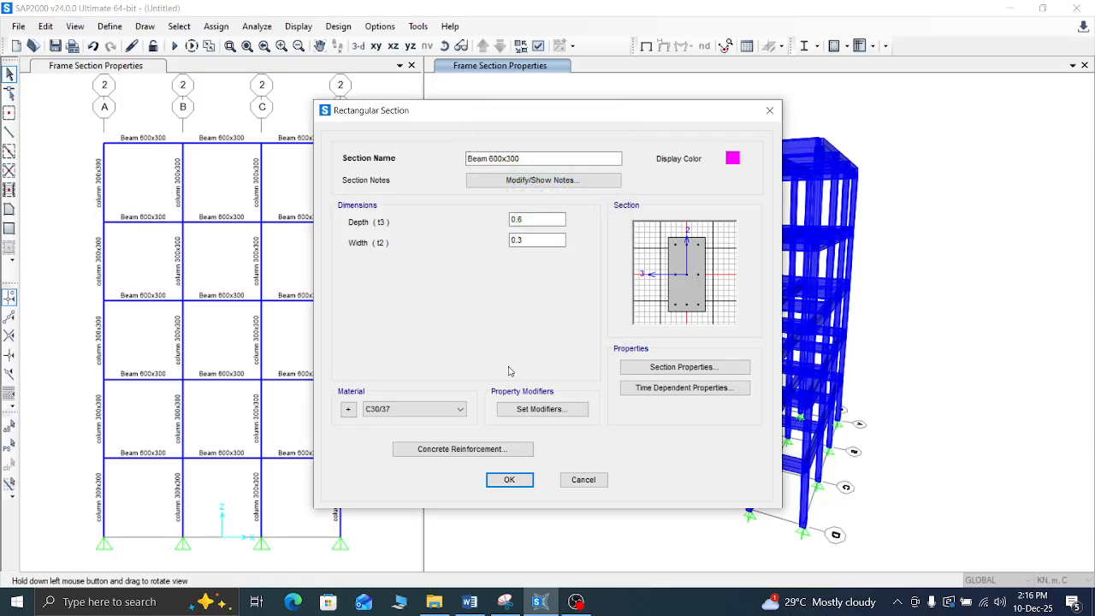
left_click(517, 484)
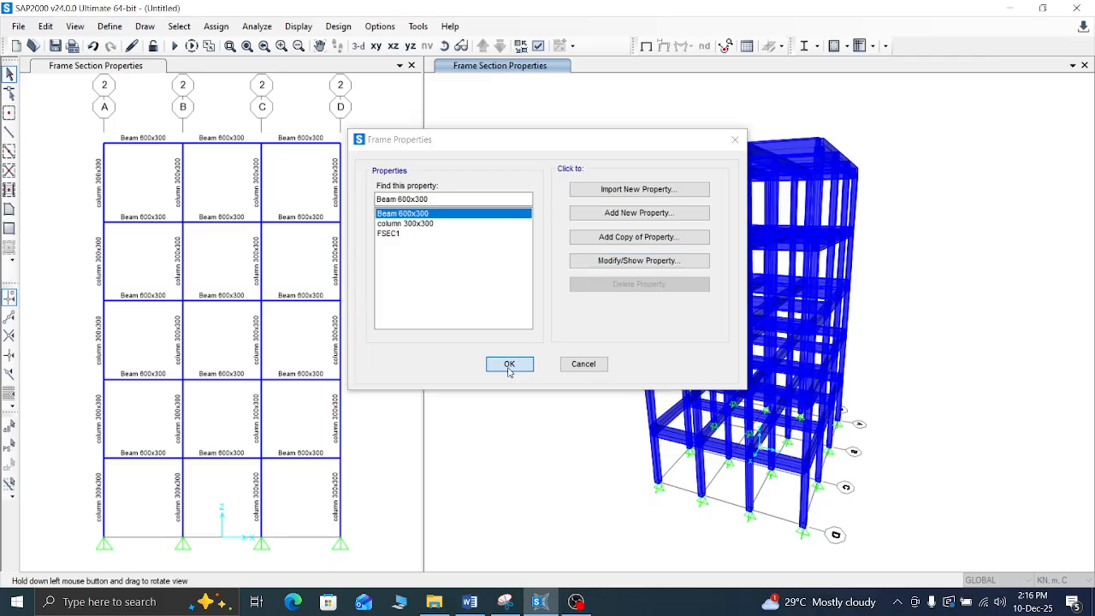
left_click(509, 365)
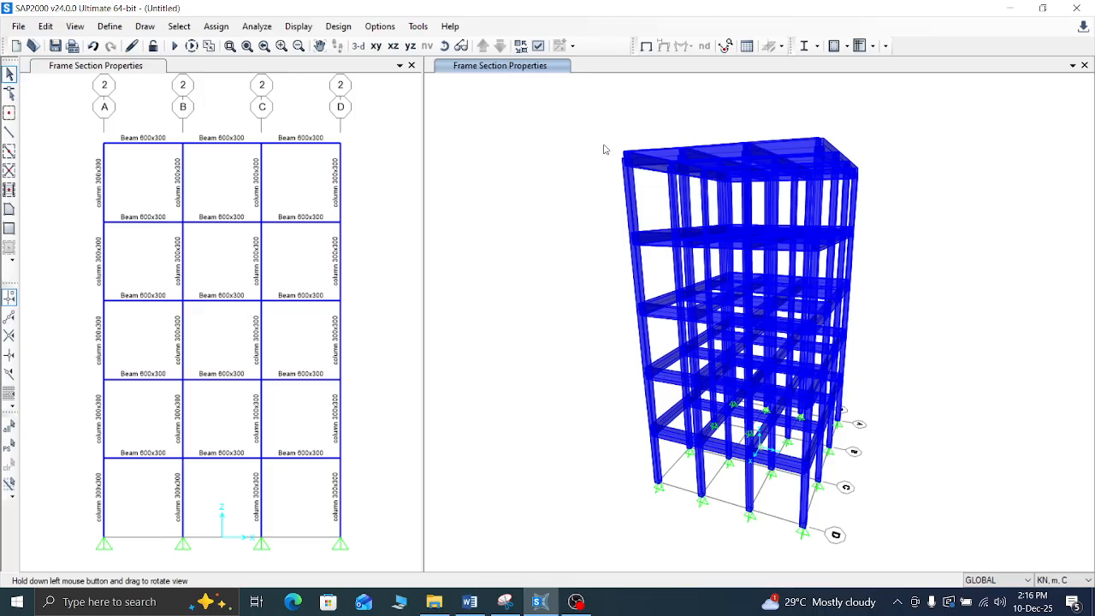
Step: Look over the general display options without changing them and view the 3-D frame from another angle
left_click(537, 45)
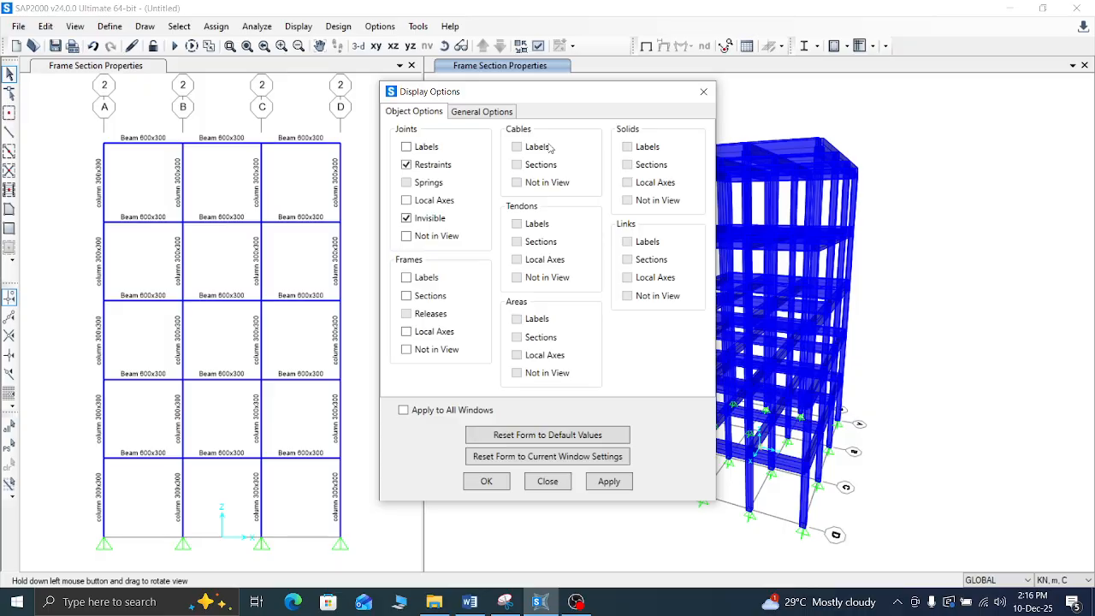
left_click(477, 115)
left_click(702, 91)
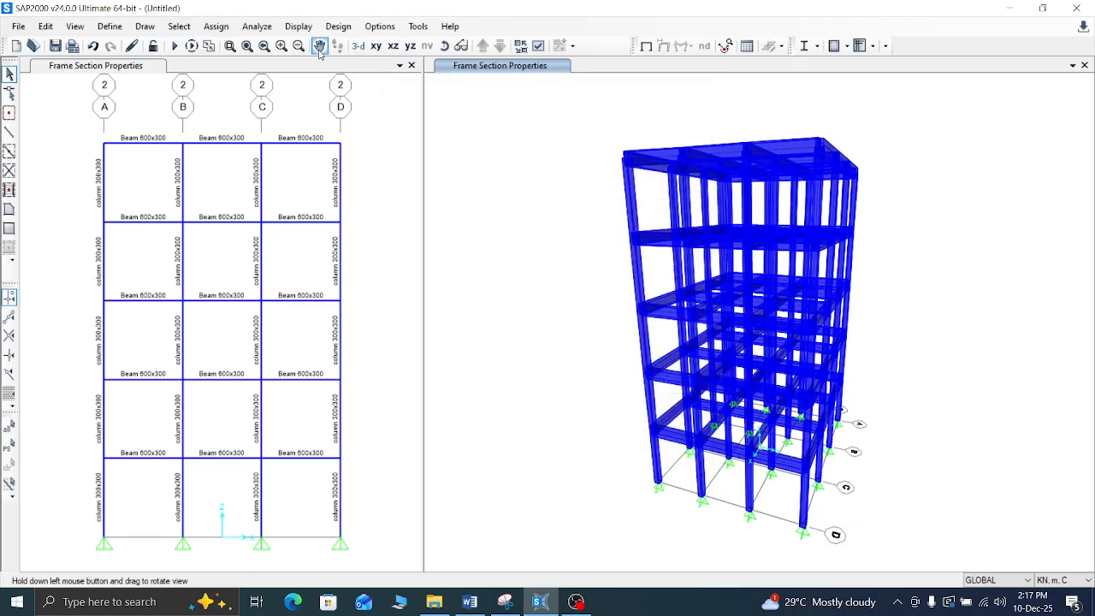
left_click(444, 46)
left_click_drag(1061, 232, 726, 162)
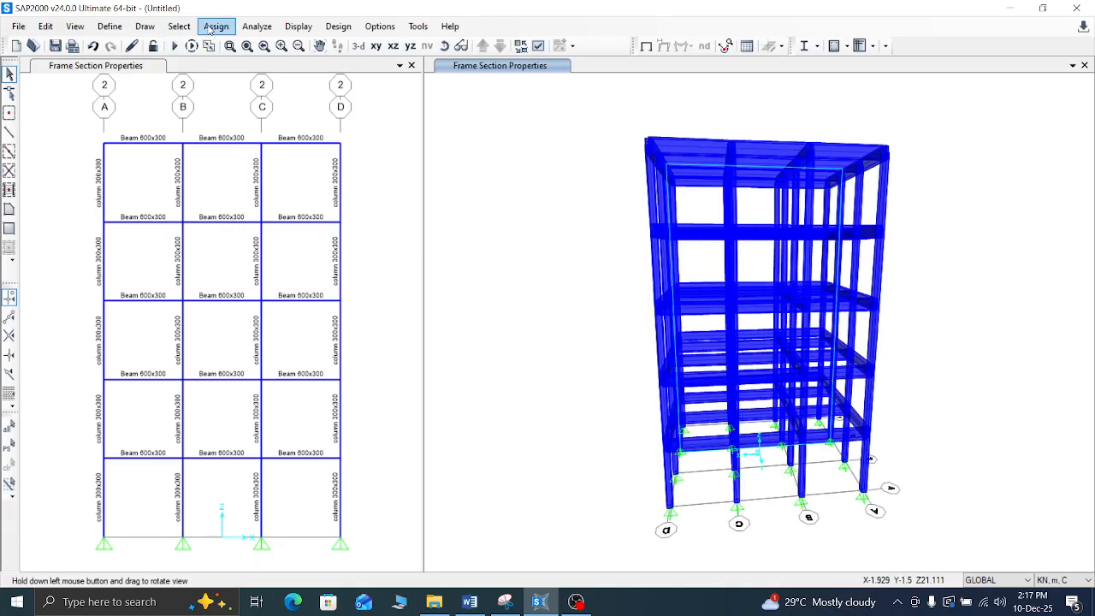
Step: Review the Beam 600x300 section definition to check its display color
left_click(124, 28)
left_click(120, 29)
left_click(120, 28)
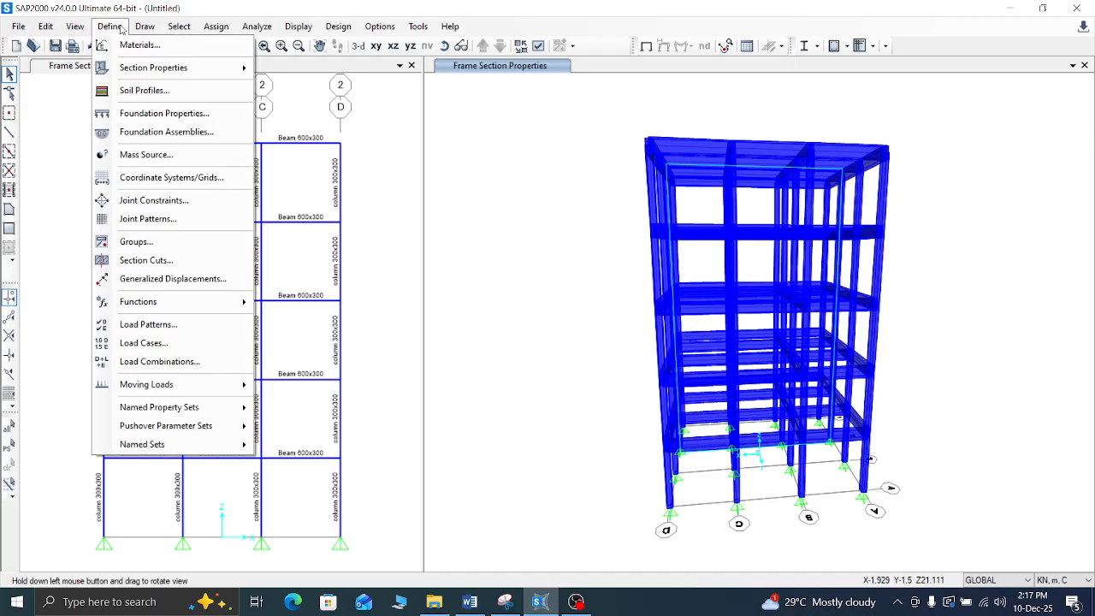
mouse_move(137, 67)
left_click(291, 68)
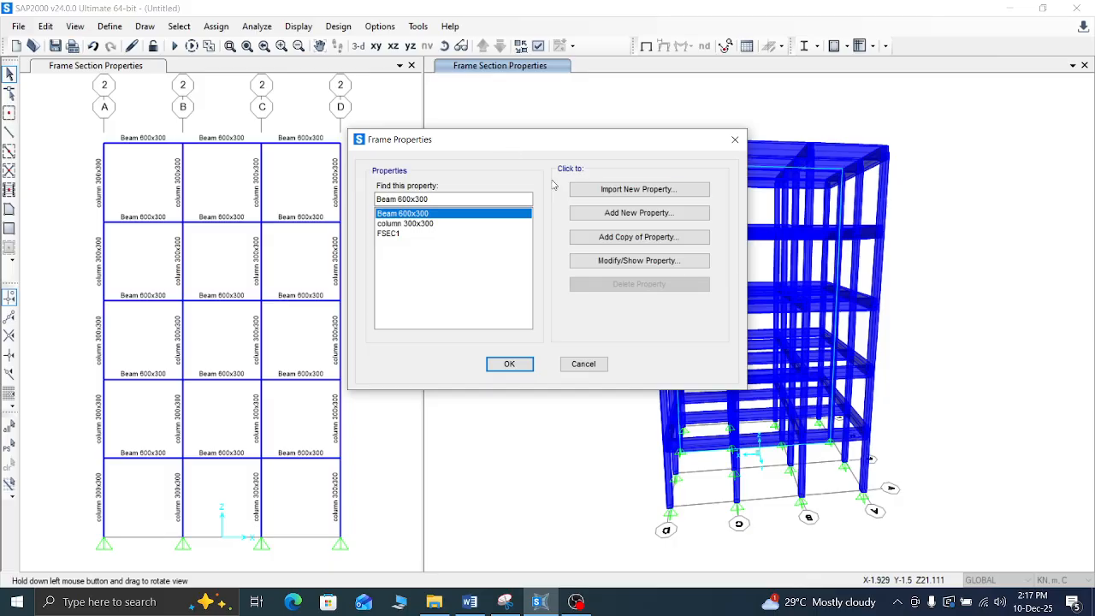
left_click(427, 224)
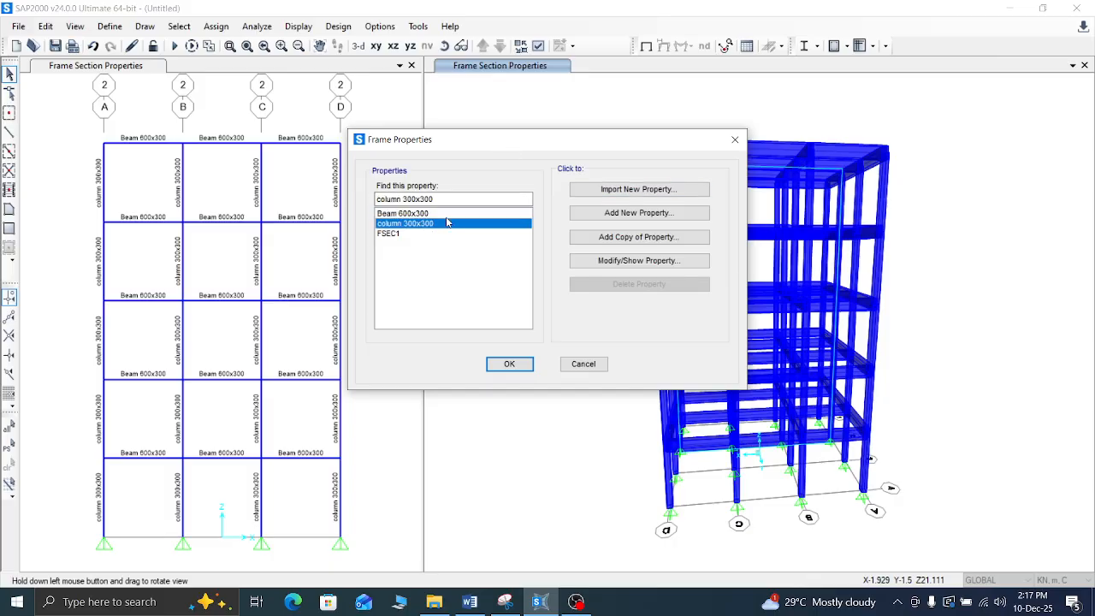
left_click(428, 213)
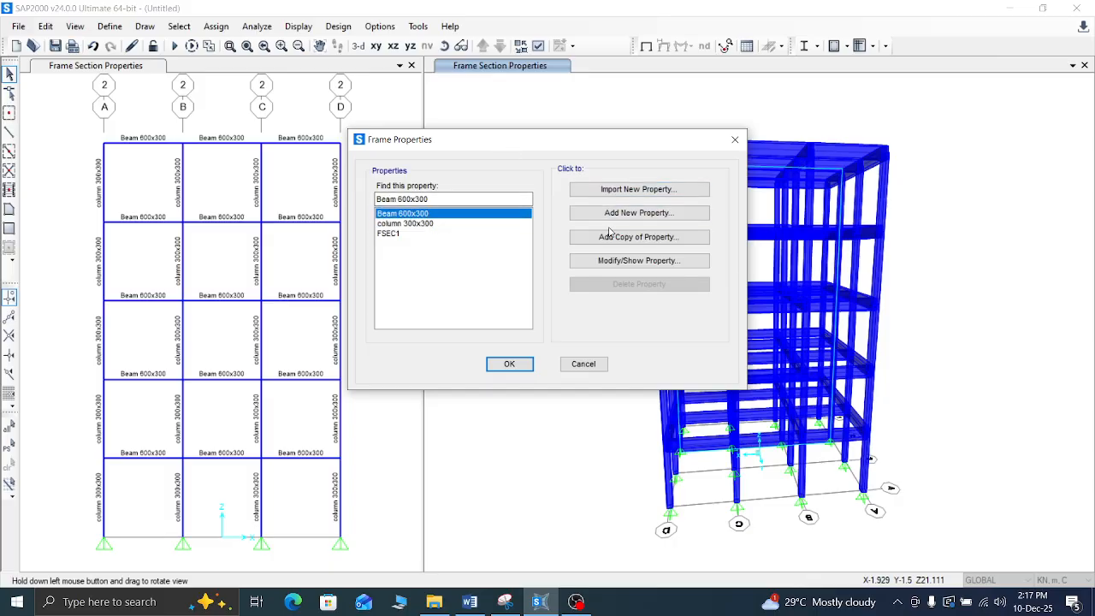
left_click(639, 260)
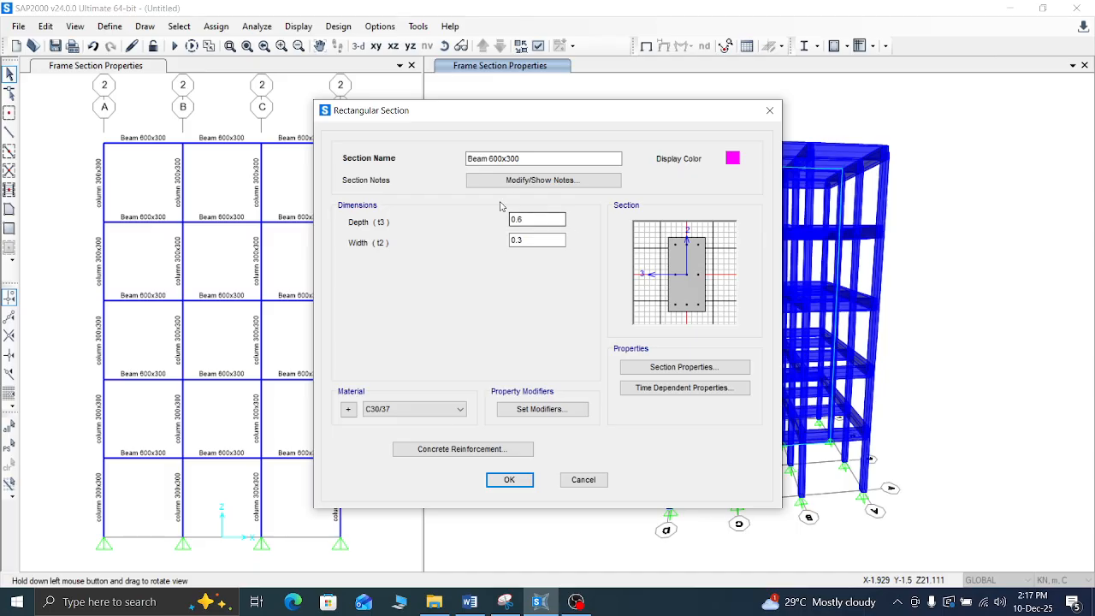
left_click(507, 480)
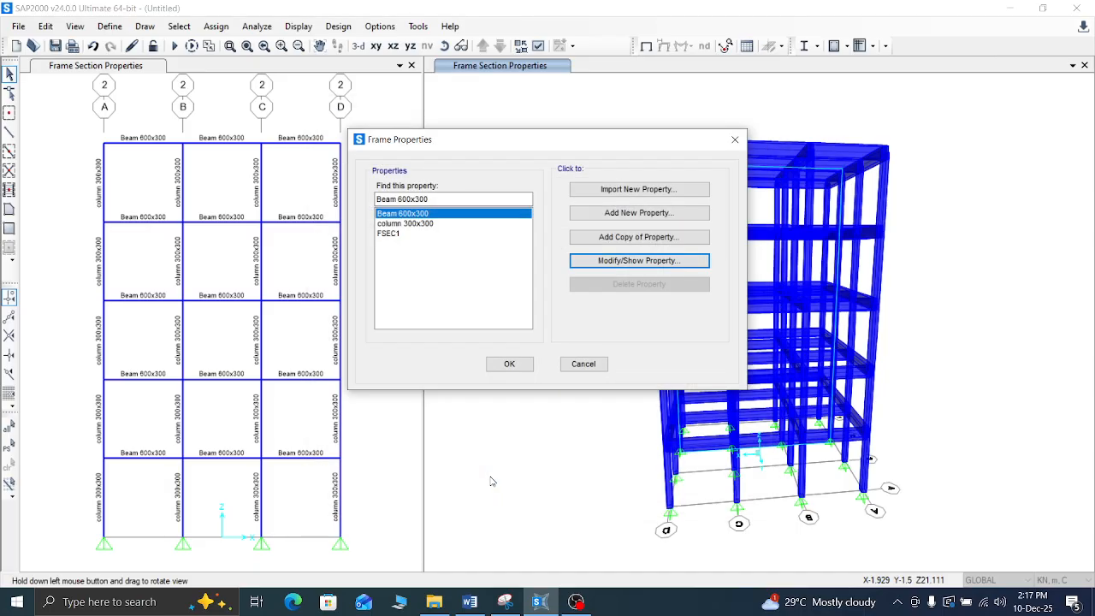
left_click(735, 139)
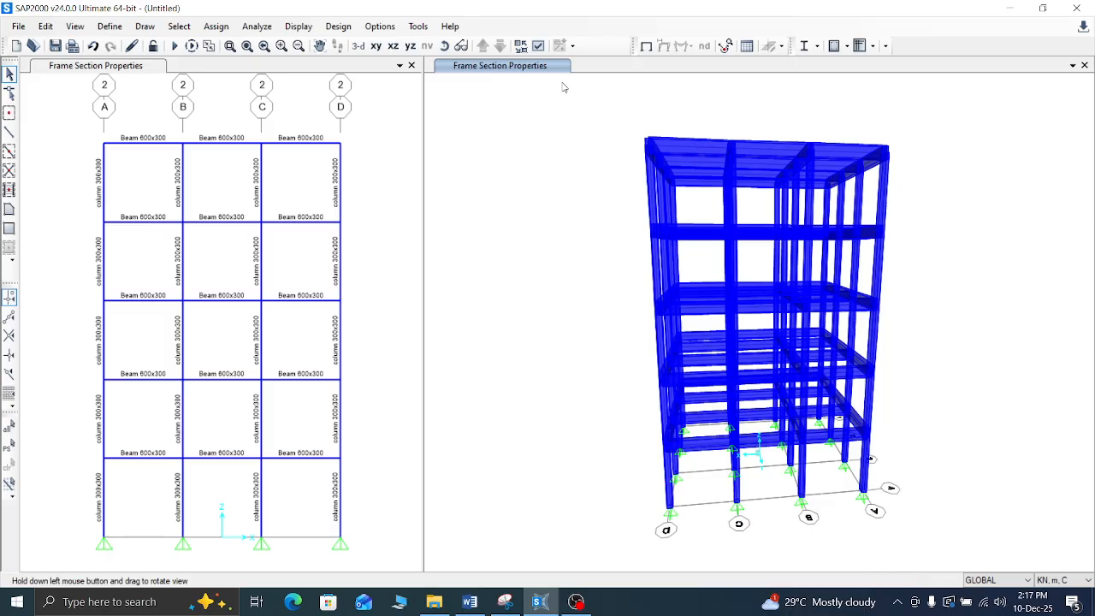
Step: Switch the 3-D window briefly to the X-Y plan and return it to the default 3-D view
left_click(376, 46)
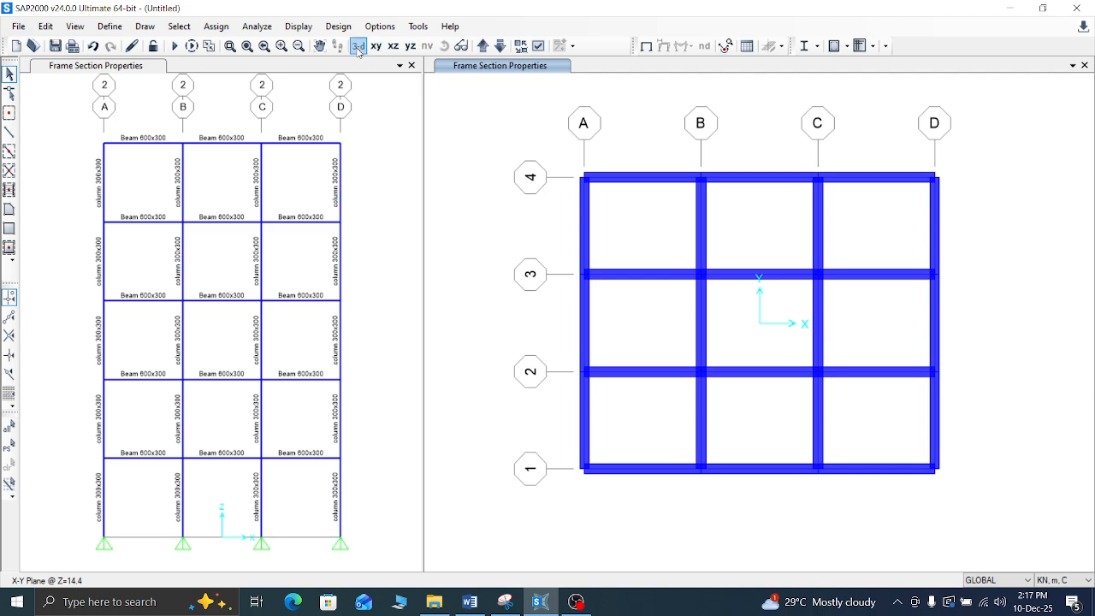
left_click(358, 46)
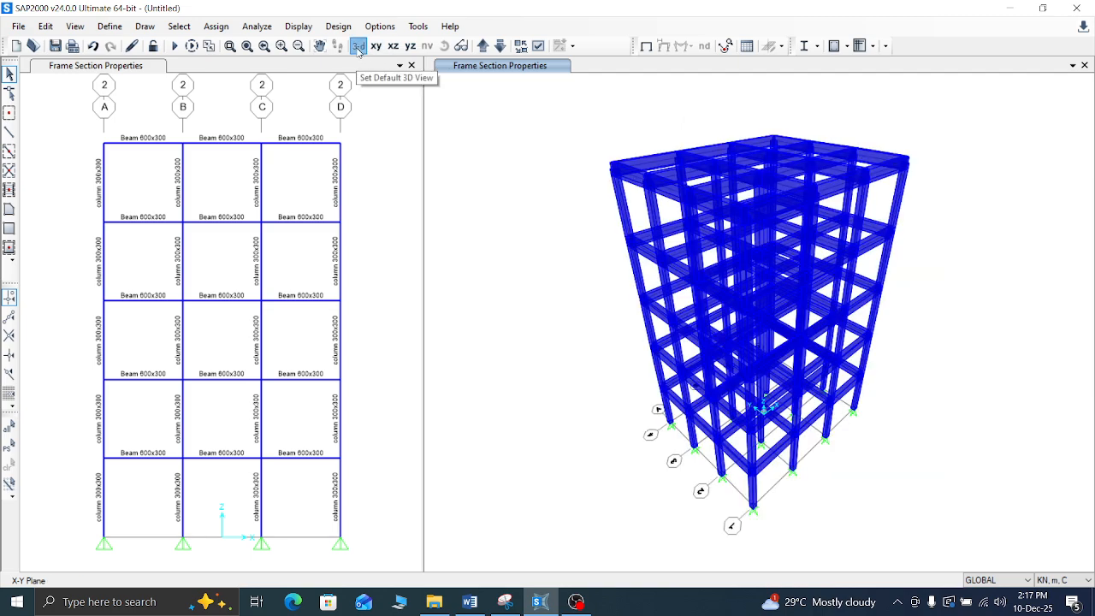
Step: Set the view type of the 3-D window to Standard in the general display options
left_click(537, 46)
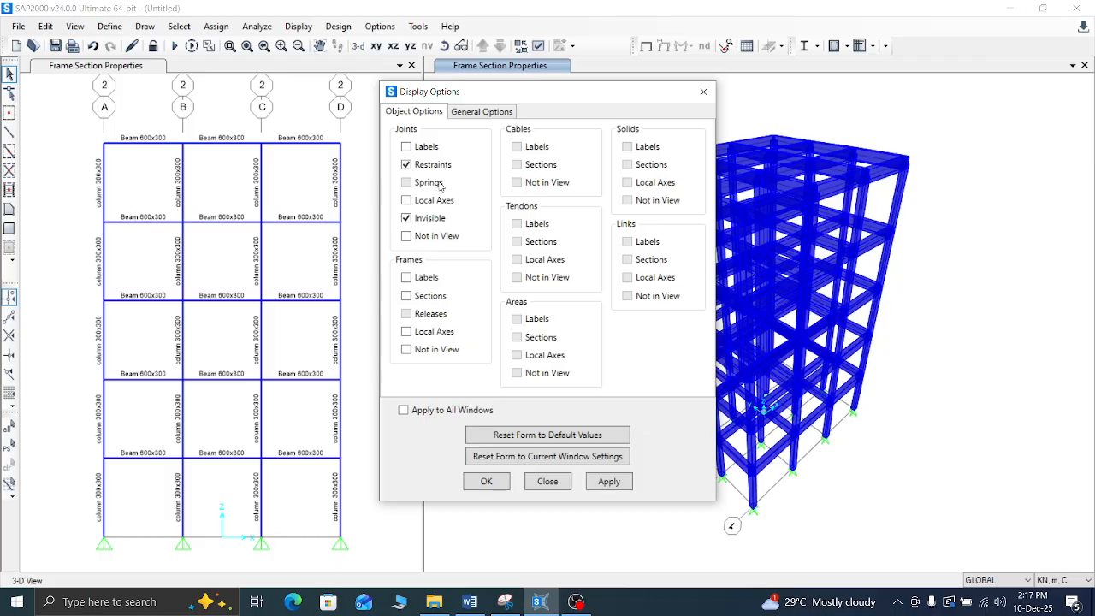
left_click(492, 111)
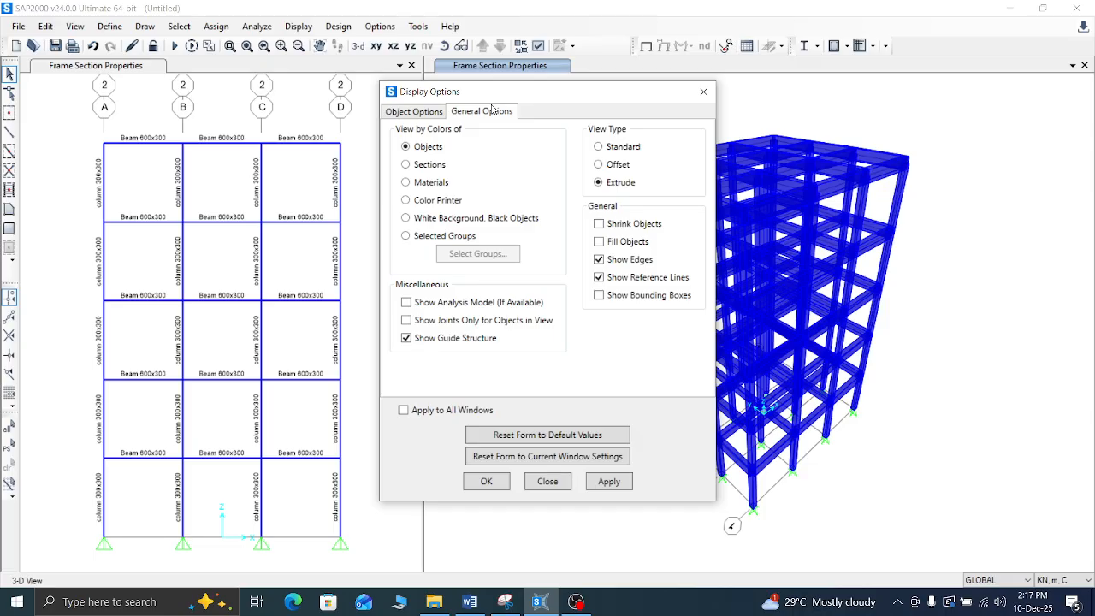
left_click(599, 147)
left_click(609, 481)
left_click(485, 481)
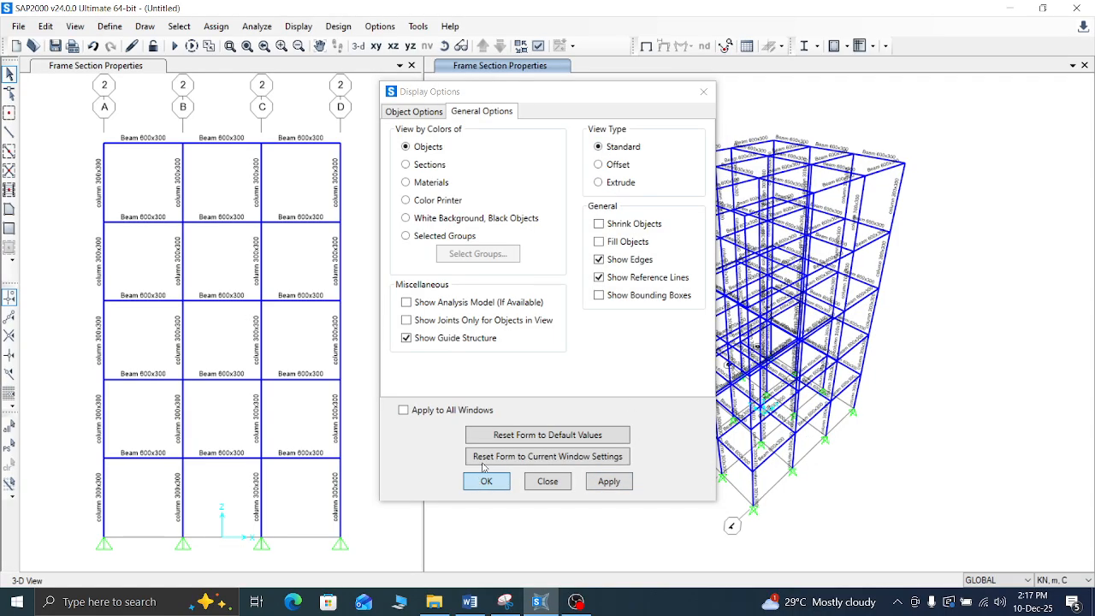
Step: Restore the Extrude view type for the frame in the 3-D window
left_click(559, 45)
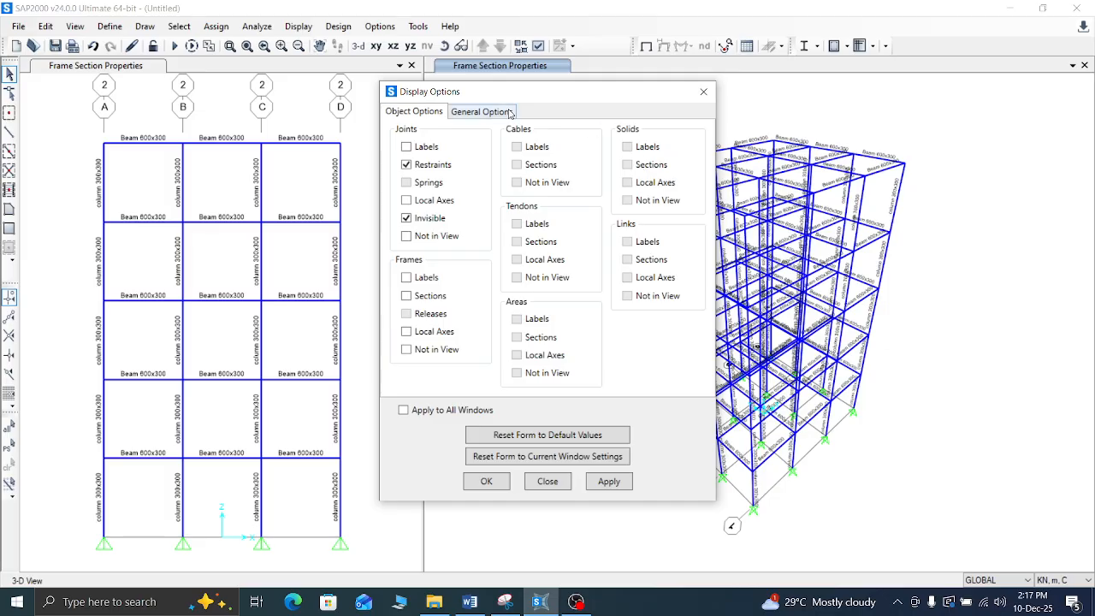
left_click(508, 112)
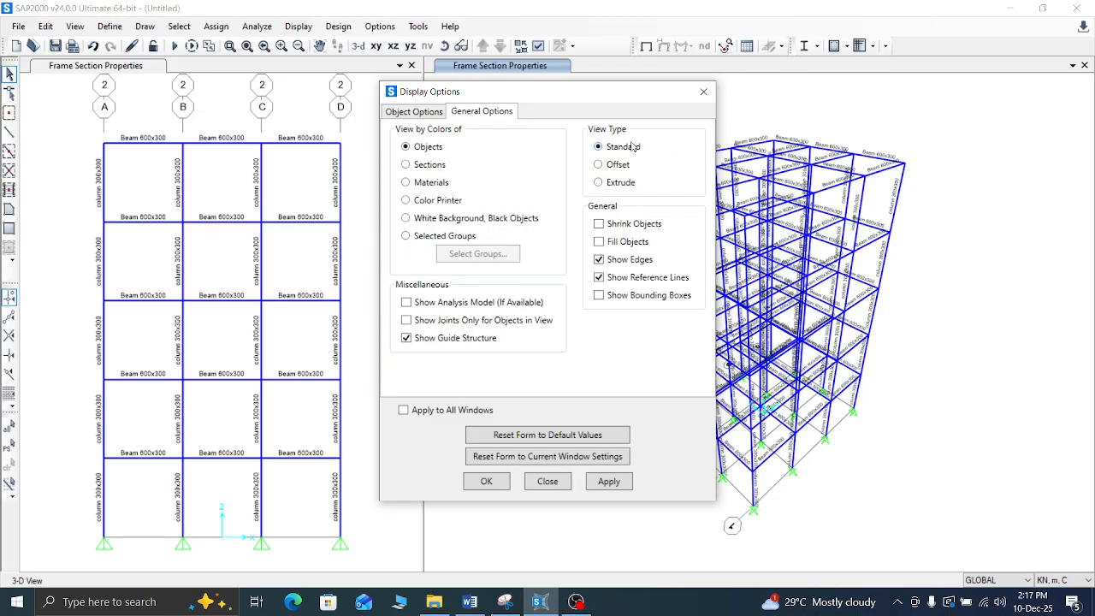
left_click(606, 481)
left_click(486, 481)
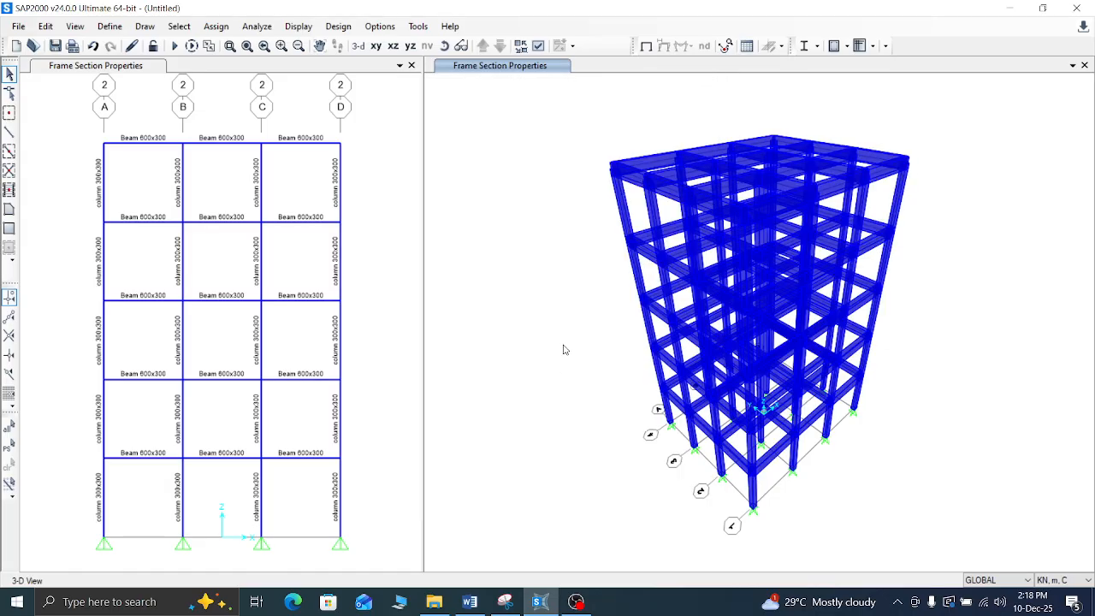
Step: Review the property data and display color of the C30/37 concrete material without changing them
left_click(106, 31)
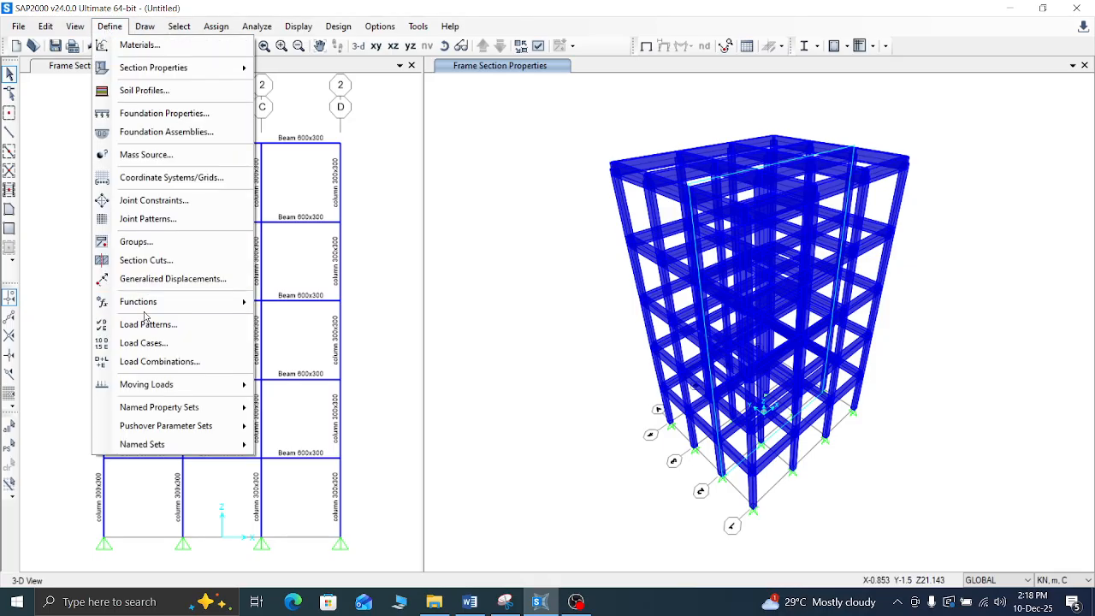
left_click(135, 47)
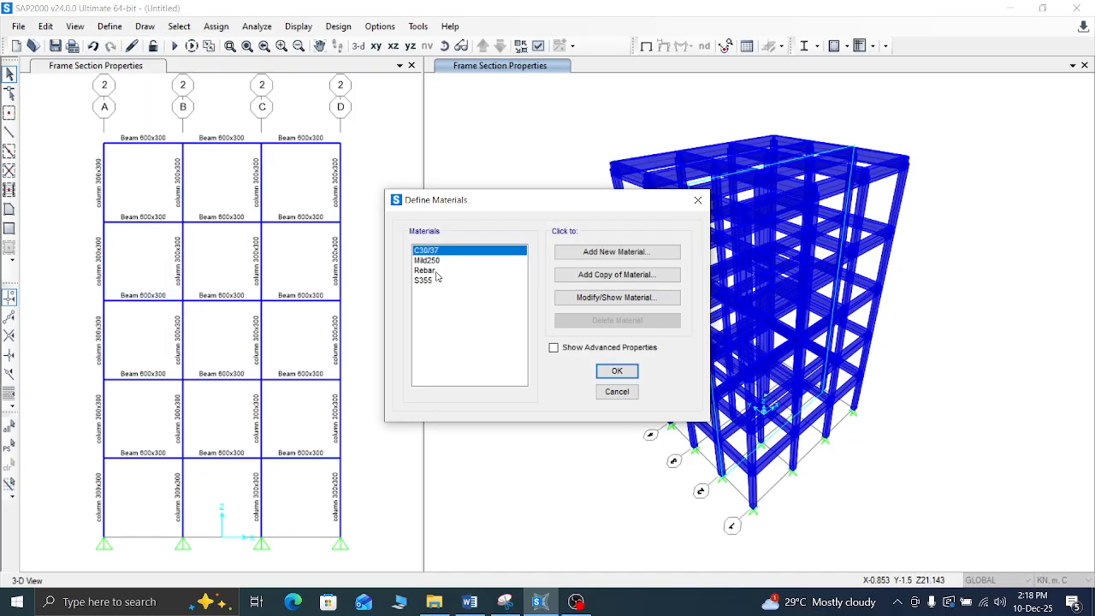
left_click(432, 270)
left_click(450, 251)
left_click(623, 296)
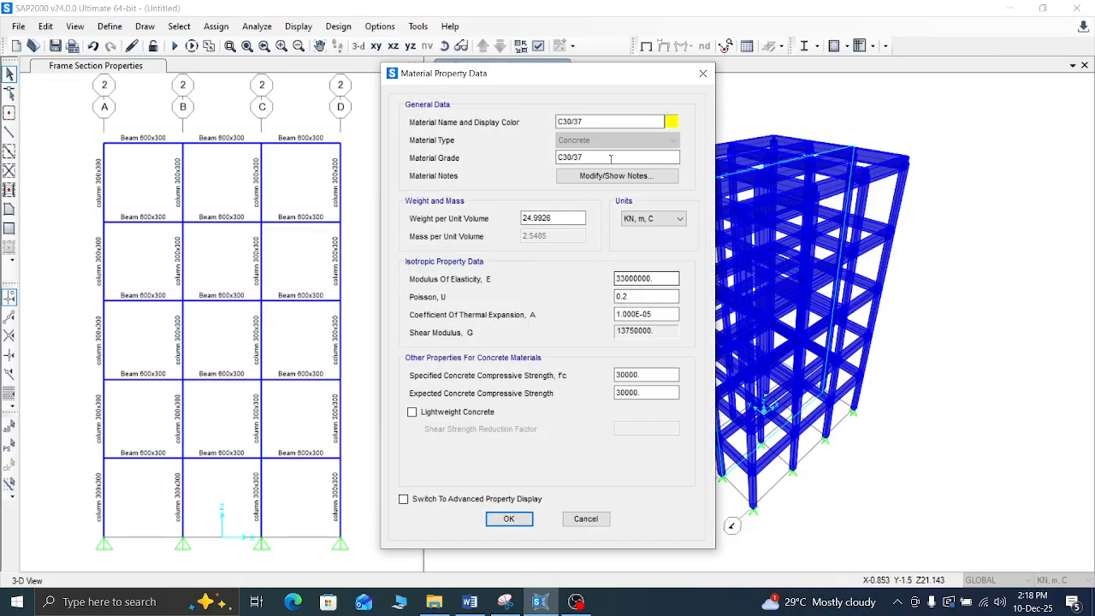
left_click(697, 77)
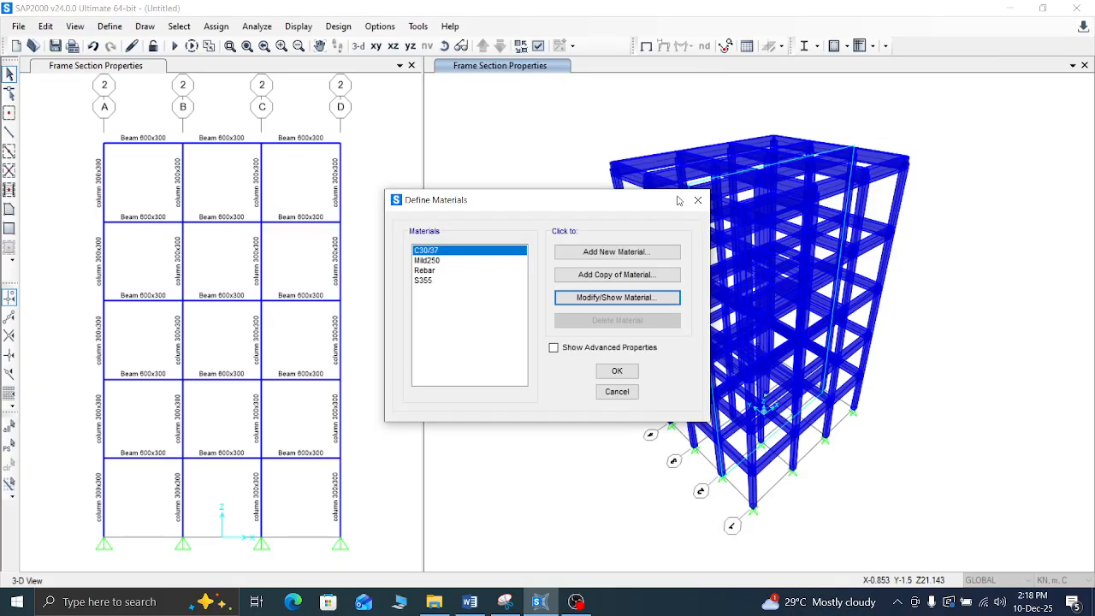
left_click(698, 200)
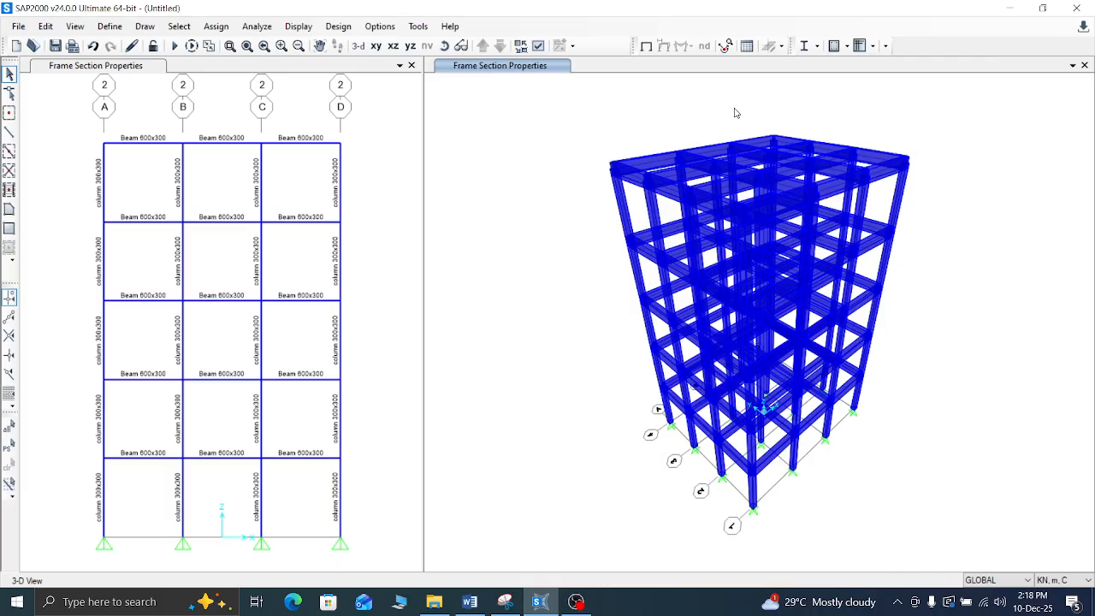
right_click(629, 176)
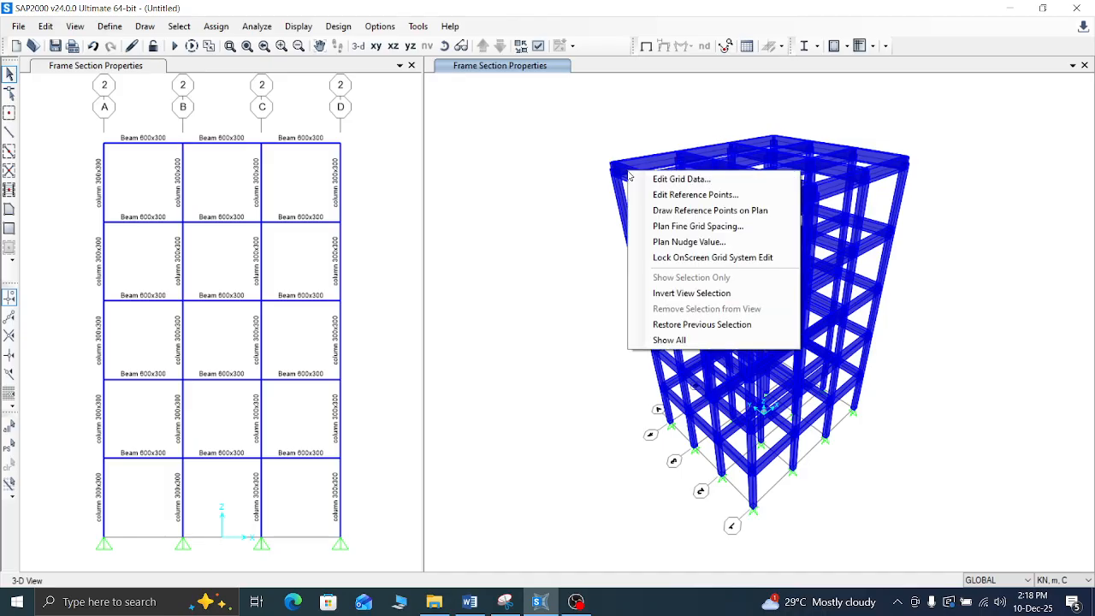
key("Escape")
right_click(629, 175)
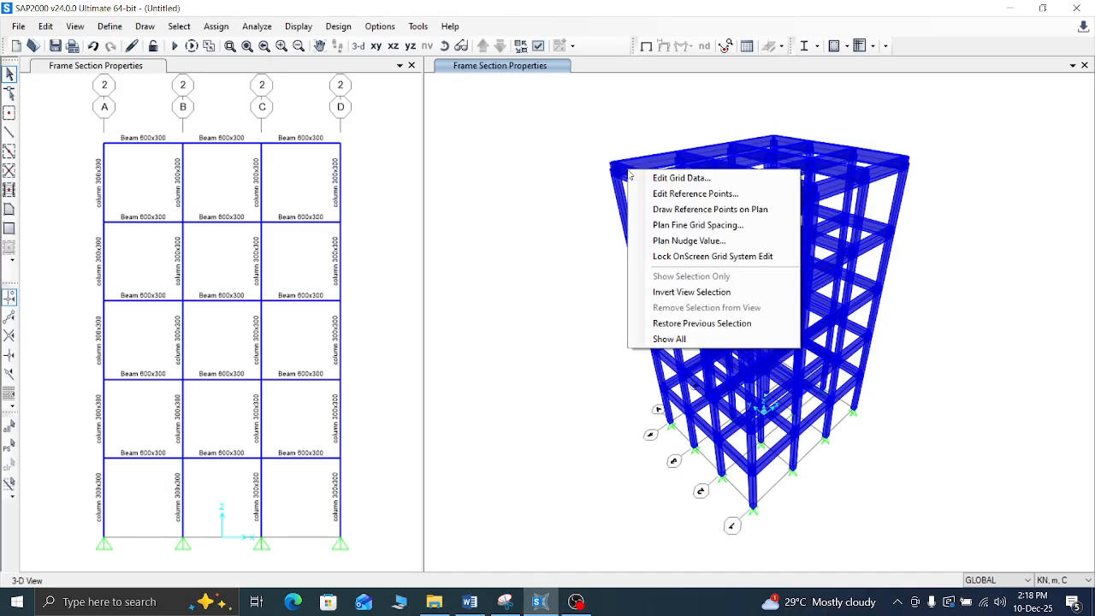
left_click(997, 164)
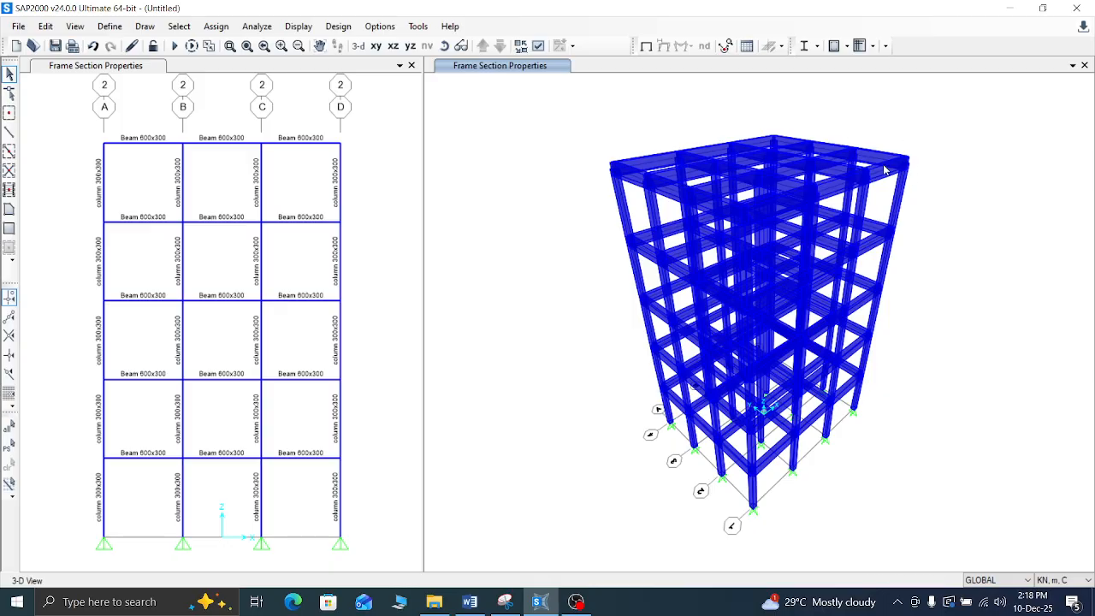
left_click(110, 27)
left_click(138, 45)
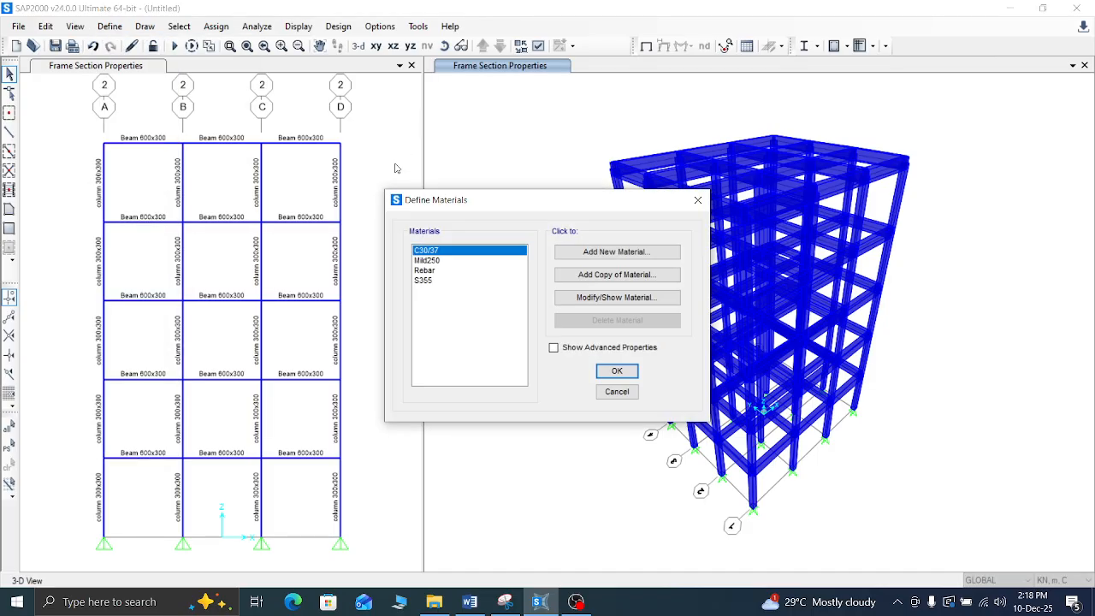
left_click(698, 199)
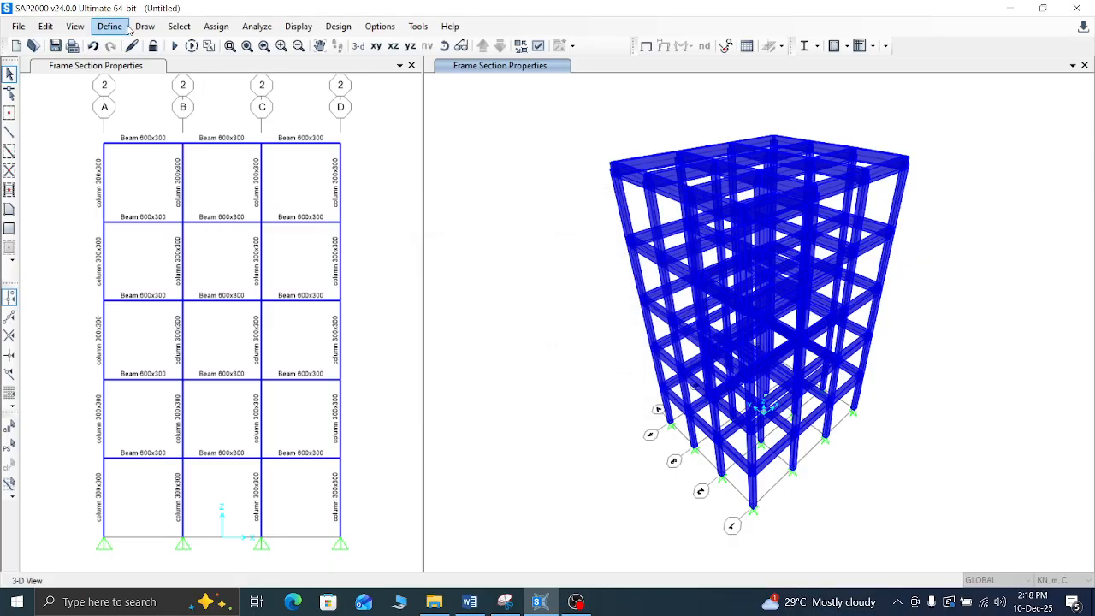
Step: Set the display color of the column 300x300 frame section to red and accept the section definition
left_click(112, 27)
mouse_move(154, 68)
left_click(313, 71)
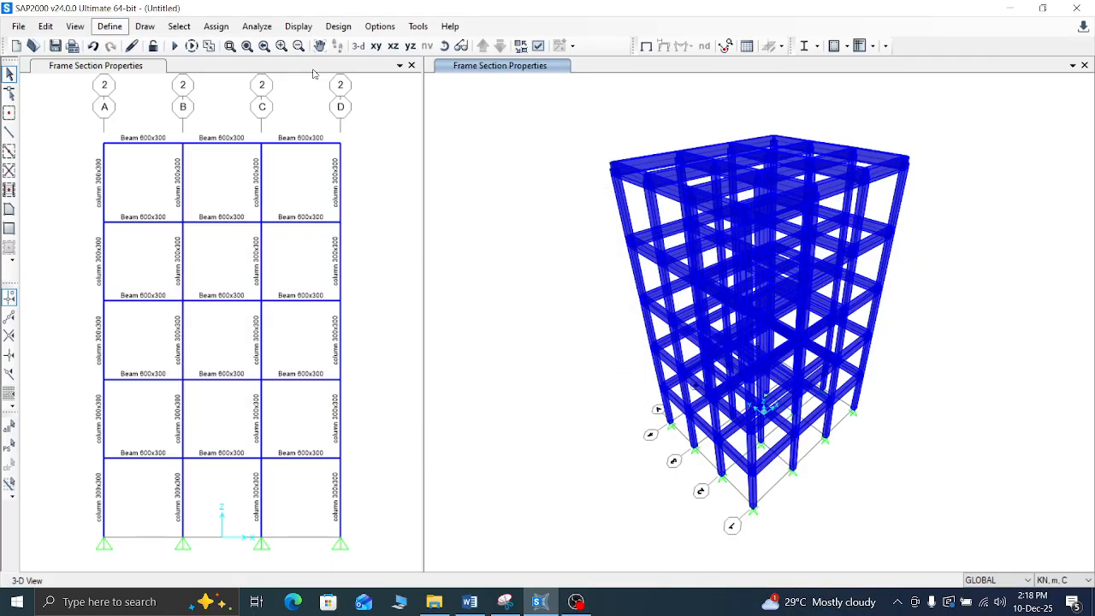
left_click(421, 224)
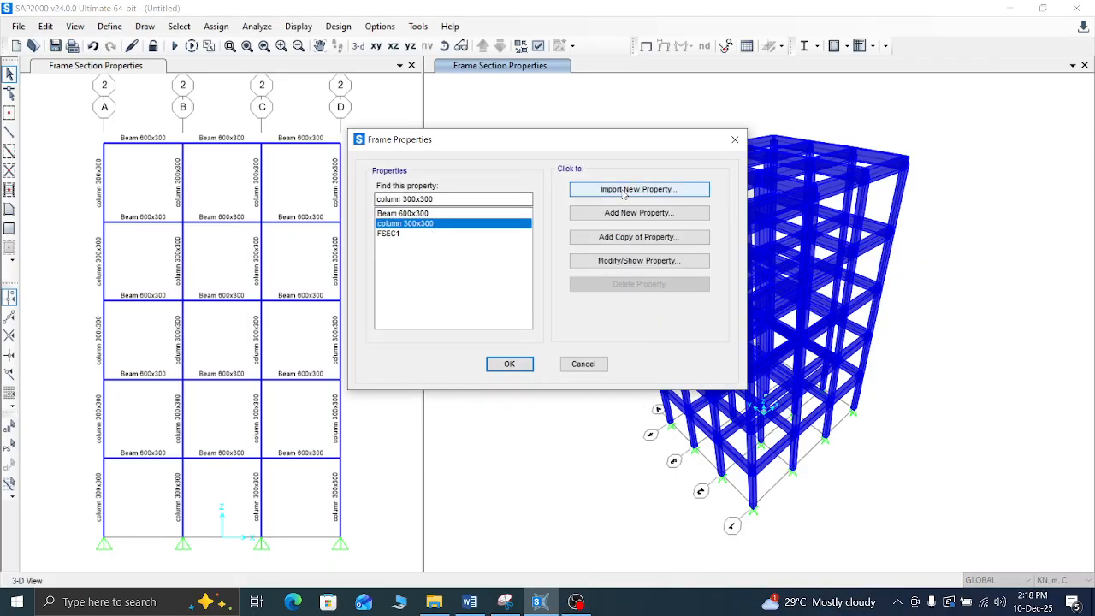
left_click(613, 261)
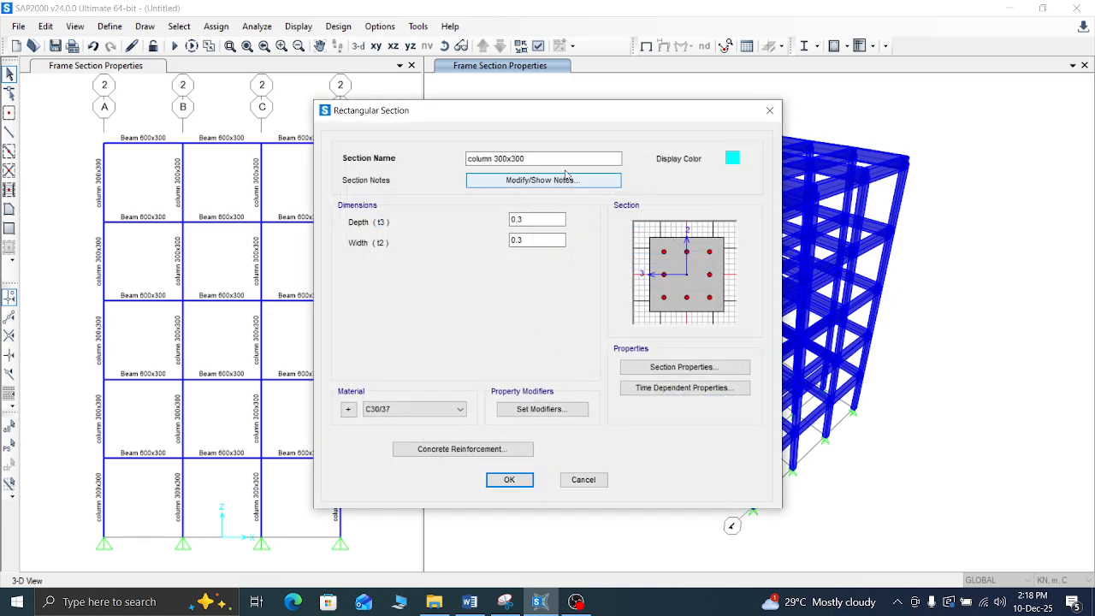
left_click(732, 159)
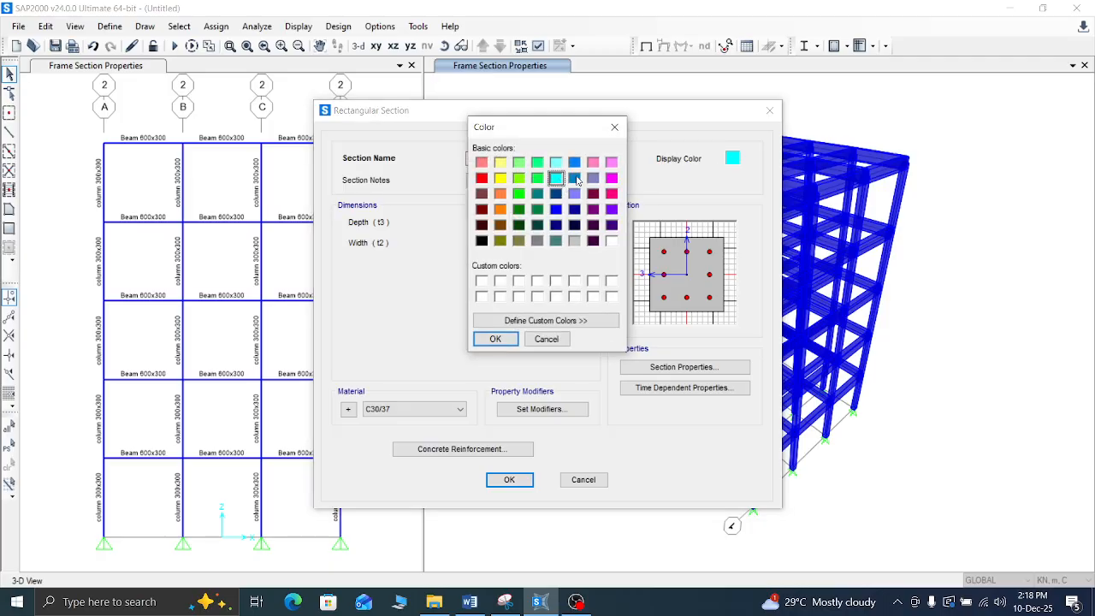
left_click(480, 177)
left_click(493, 320)
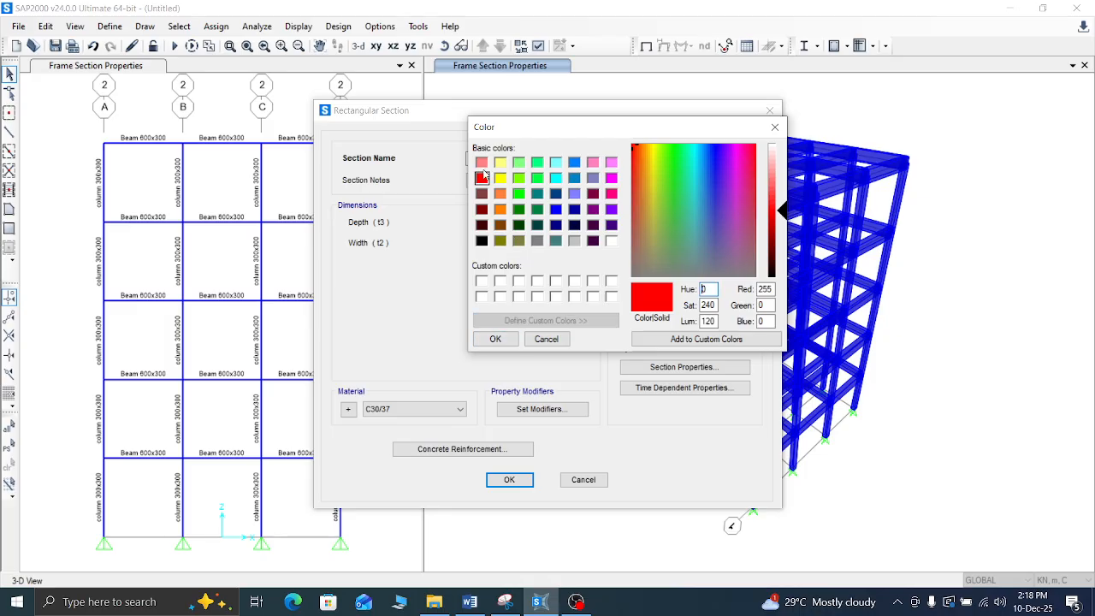
left_click(495, 338)
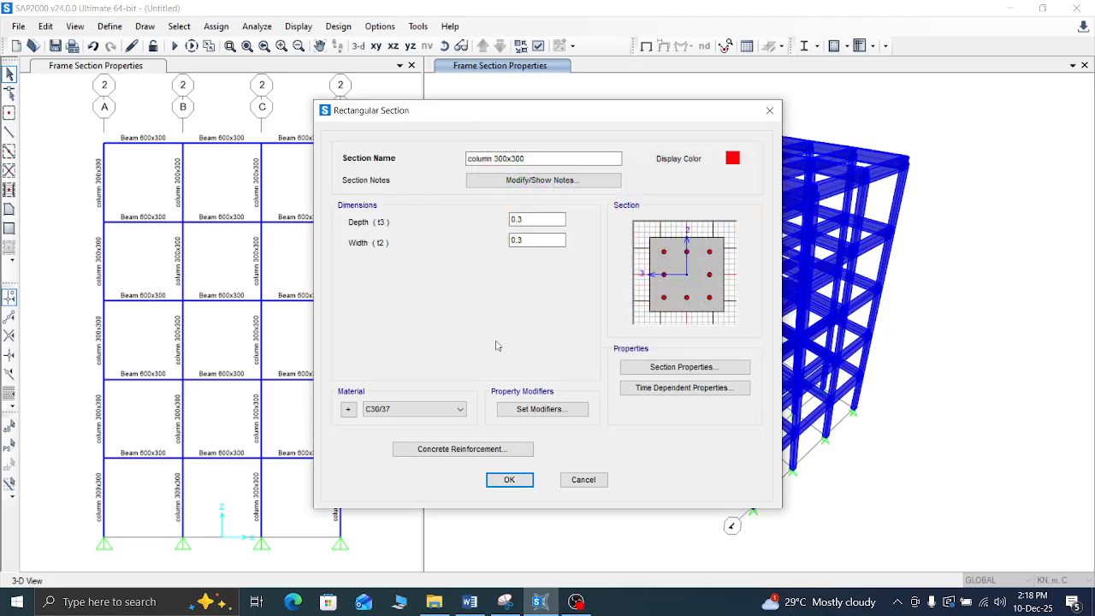
left_click(517, 480)
left_click(509, 364)
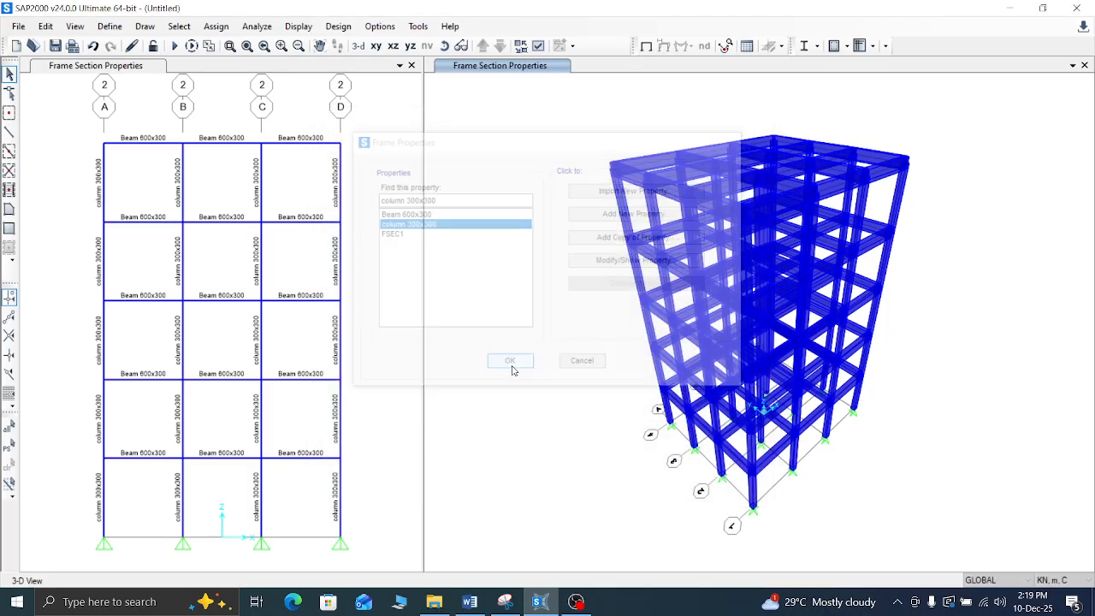
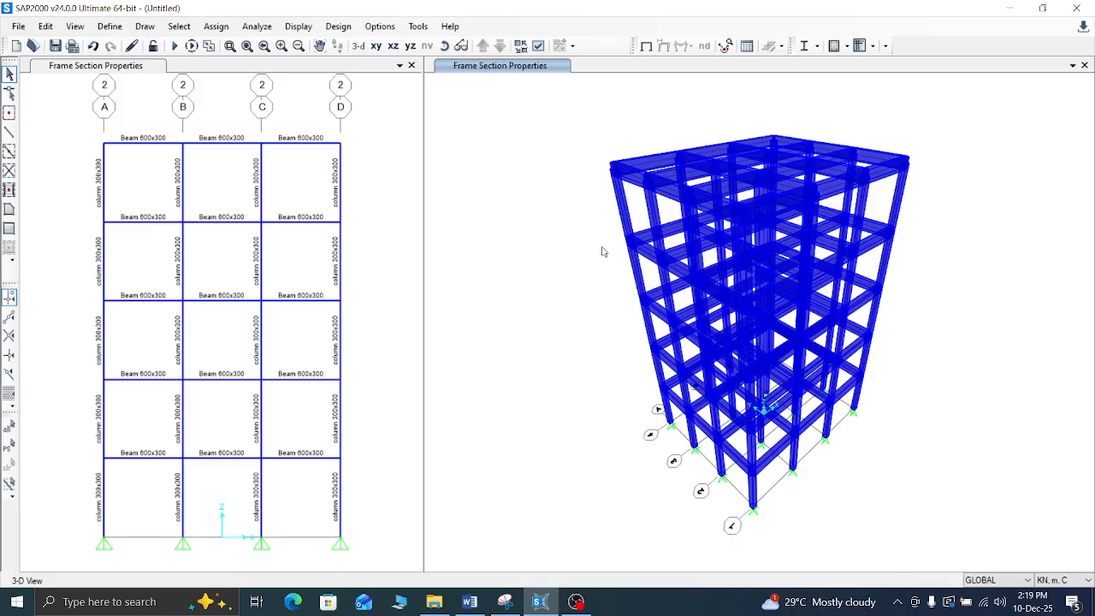
scroll(705, 124, "up", 4)
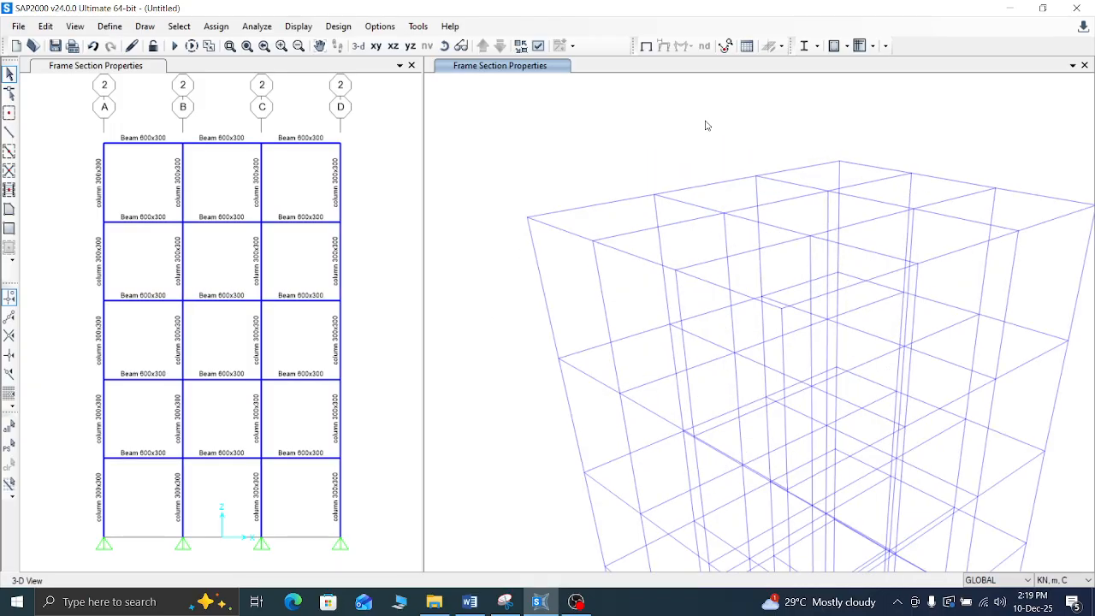
scroll(706, 126, "down", 3)
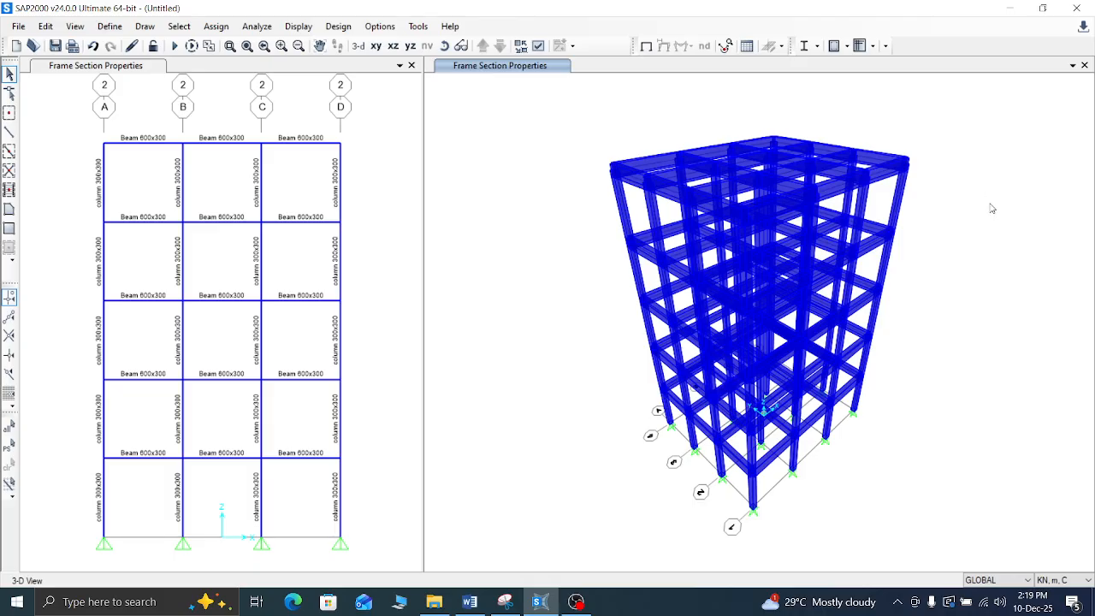
left_click(125, 29)
left_click(135, 44)
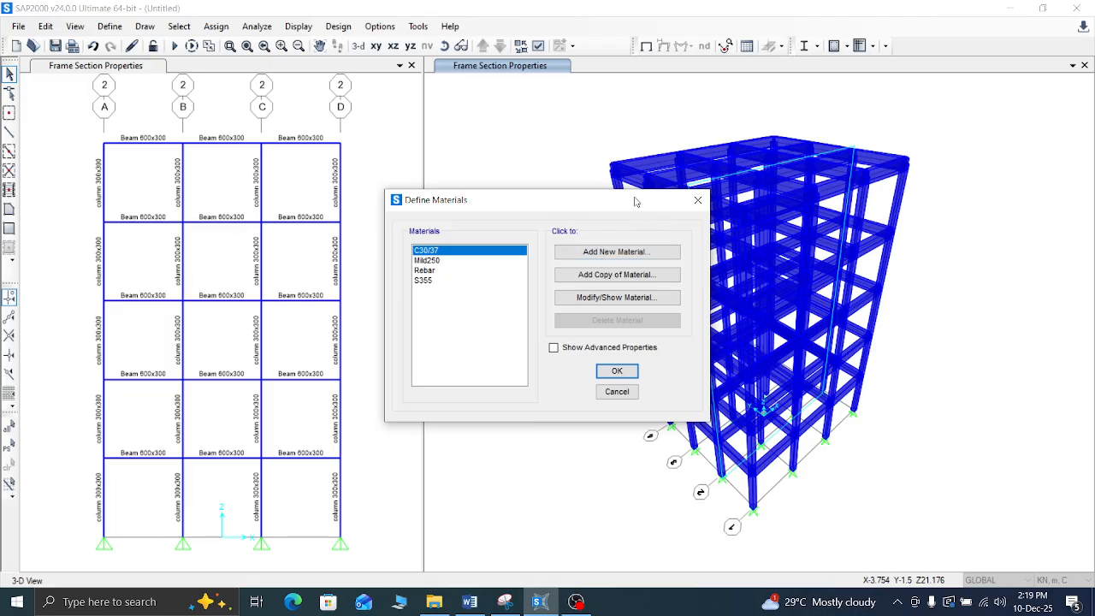
left_click(697, 200)
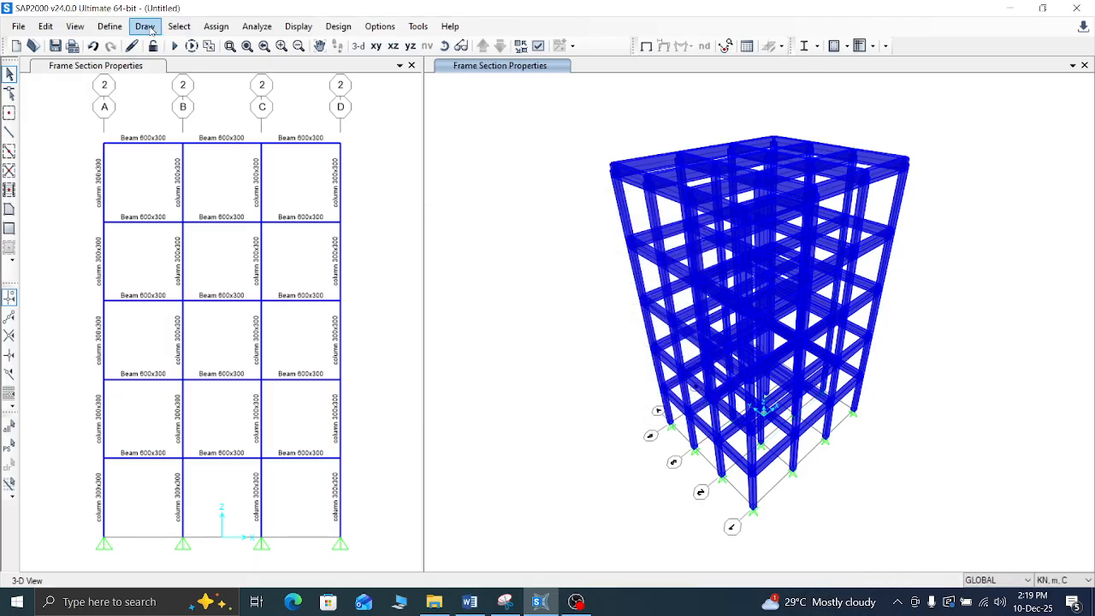
Step: Start a new area section of type Shell and name it S125
left_click(104, 27)
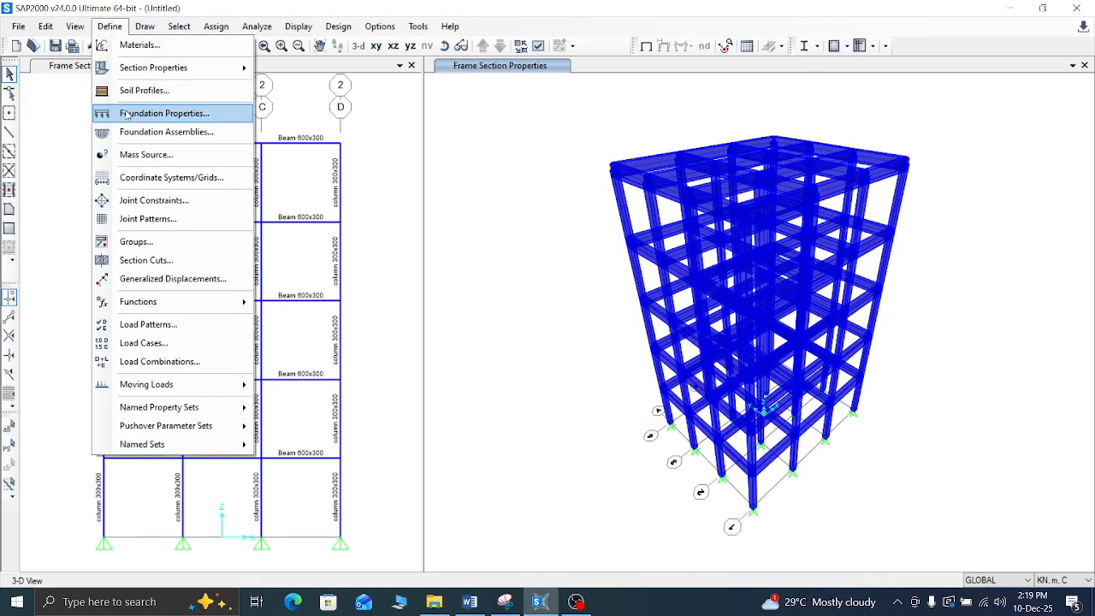
mouse_move(165, 68)
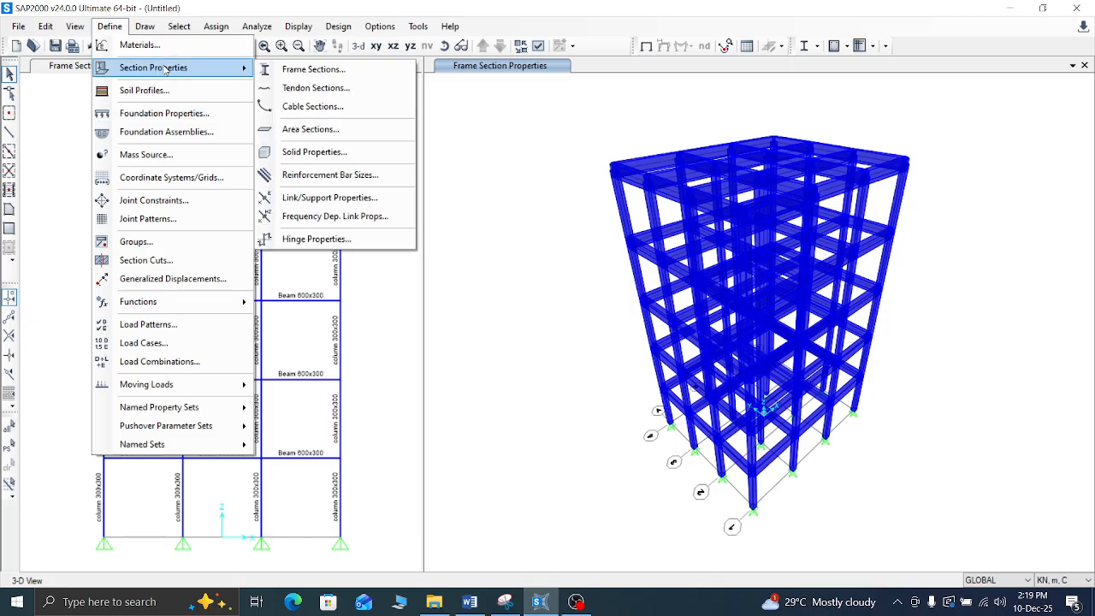
left_click(325, 130)
left_click(611, 248)
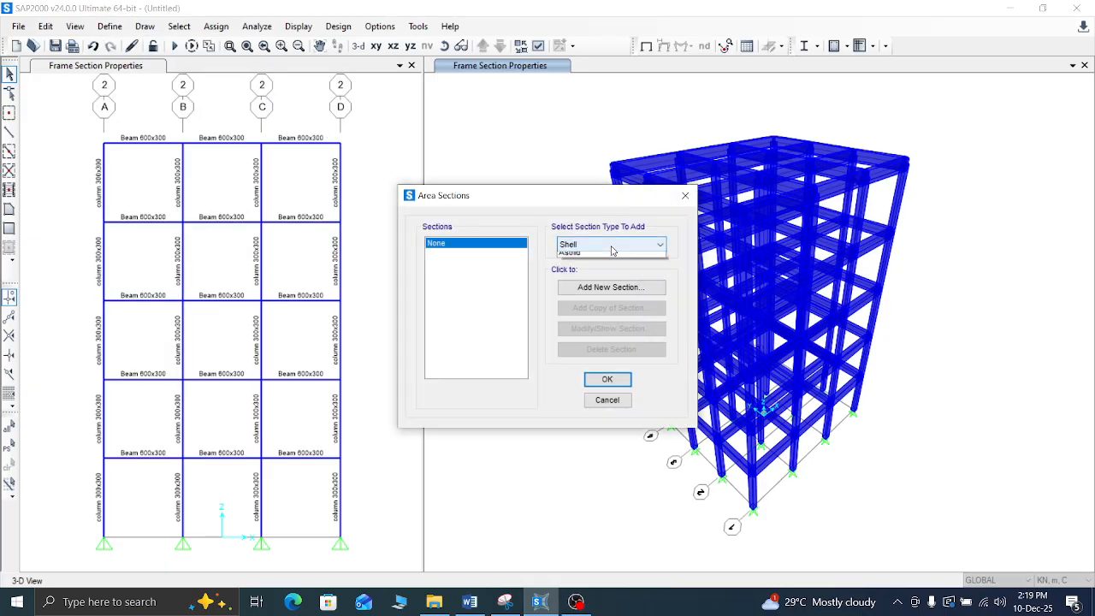
left_click(612, 254)
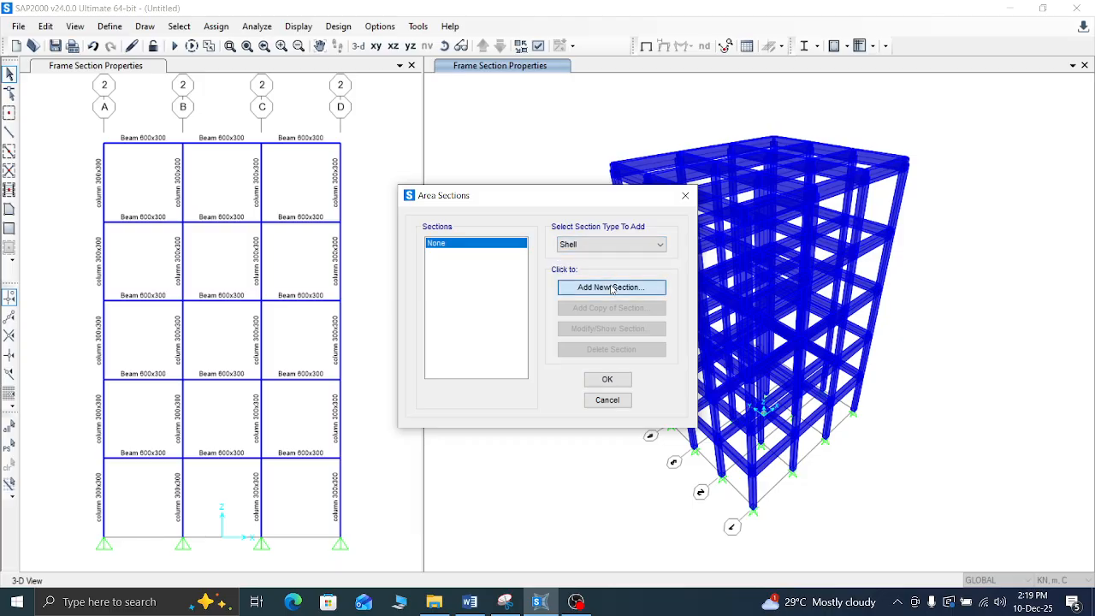
left_click(611, 285)
left_click_drag(464, 190, 411, 196)
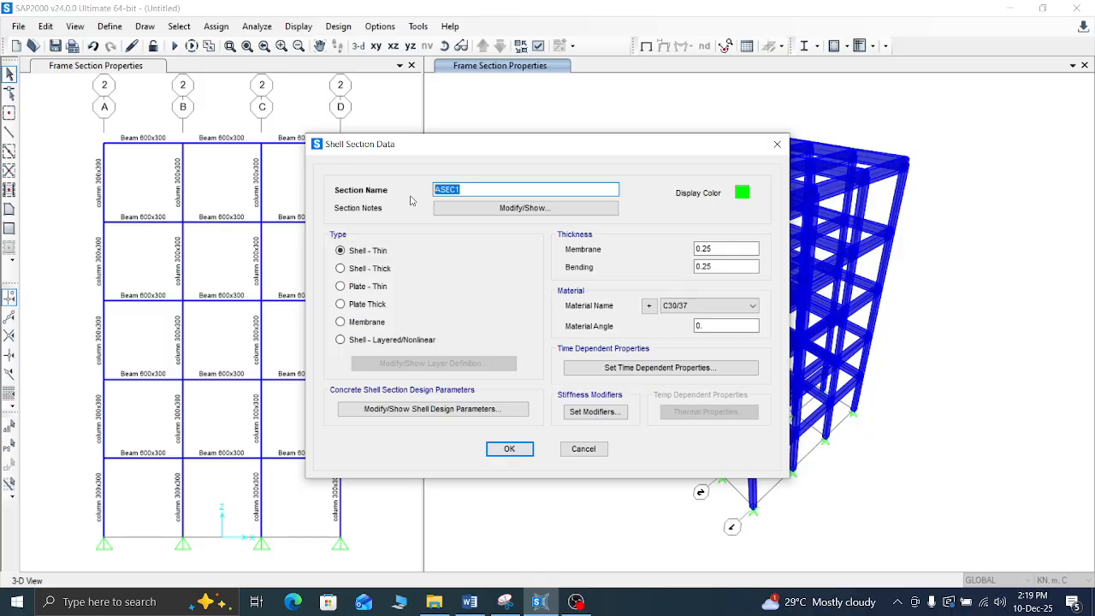
type("S125")
Step: Set the membrane and bending thickness of section S125 to 0.125 with material C30/37, and accept the area section definition
left_click(718, 244)
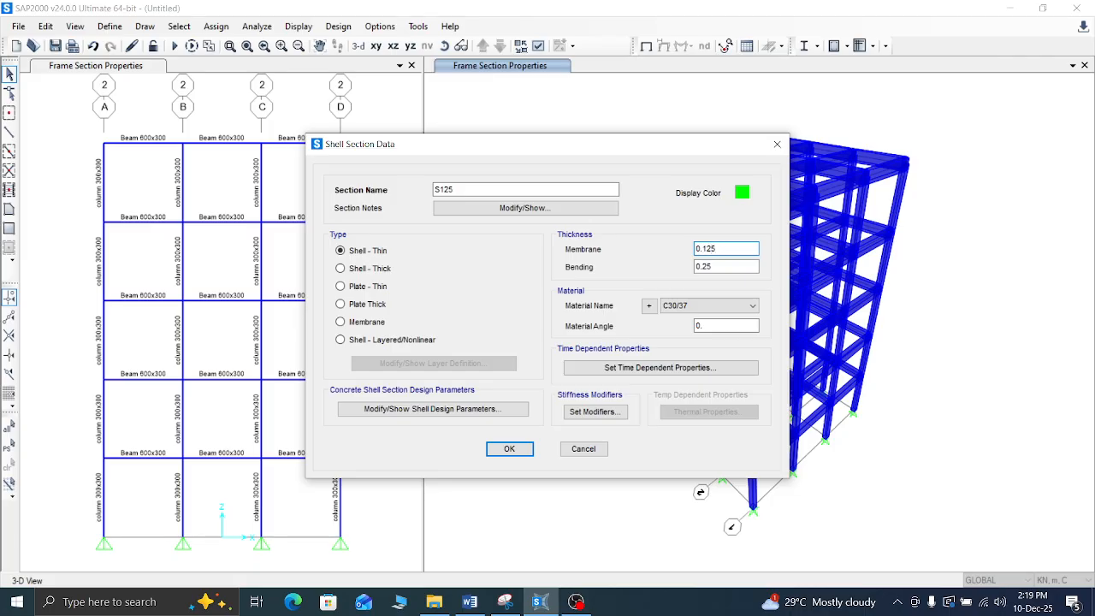
left_click(721, 267)
type("0.125")
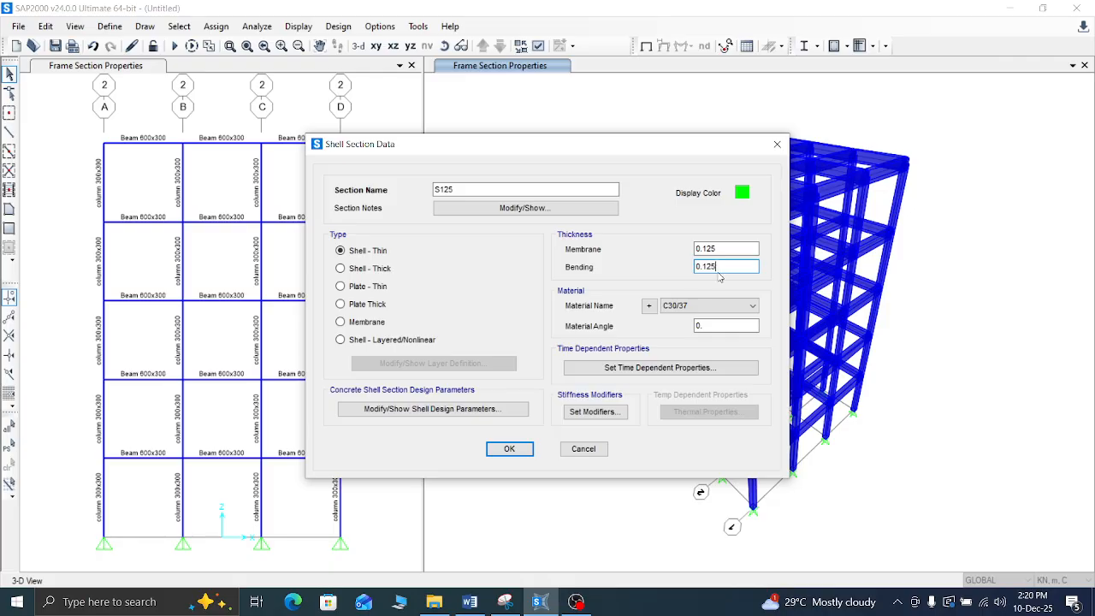
left_click(704, 305)
left_click(704, 305)
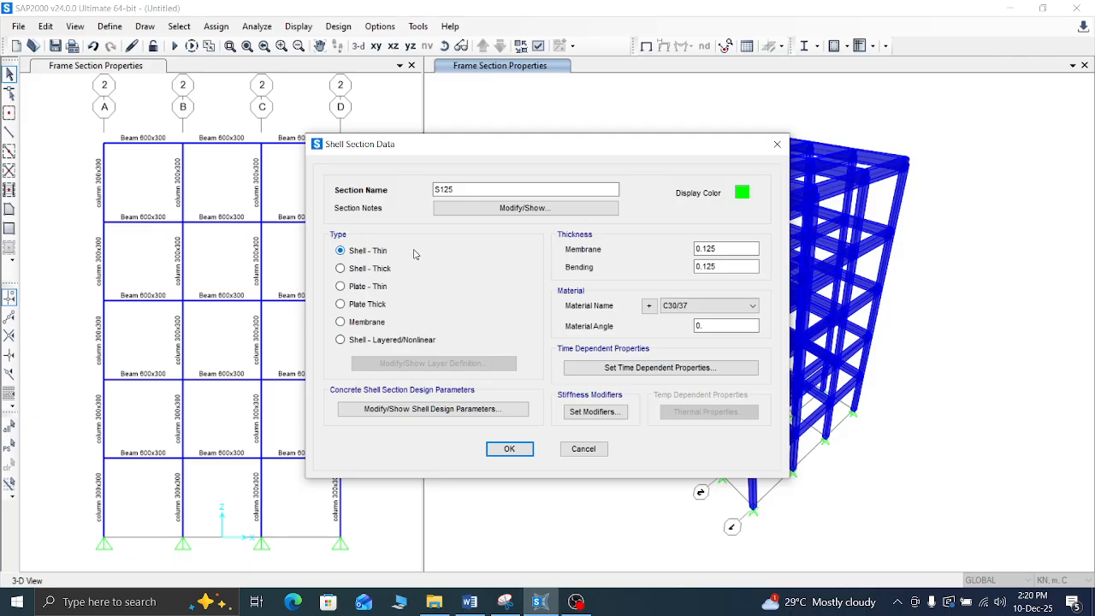
left_click(508, 449)
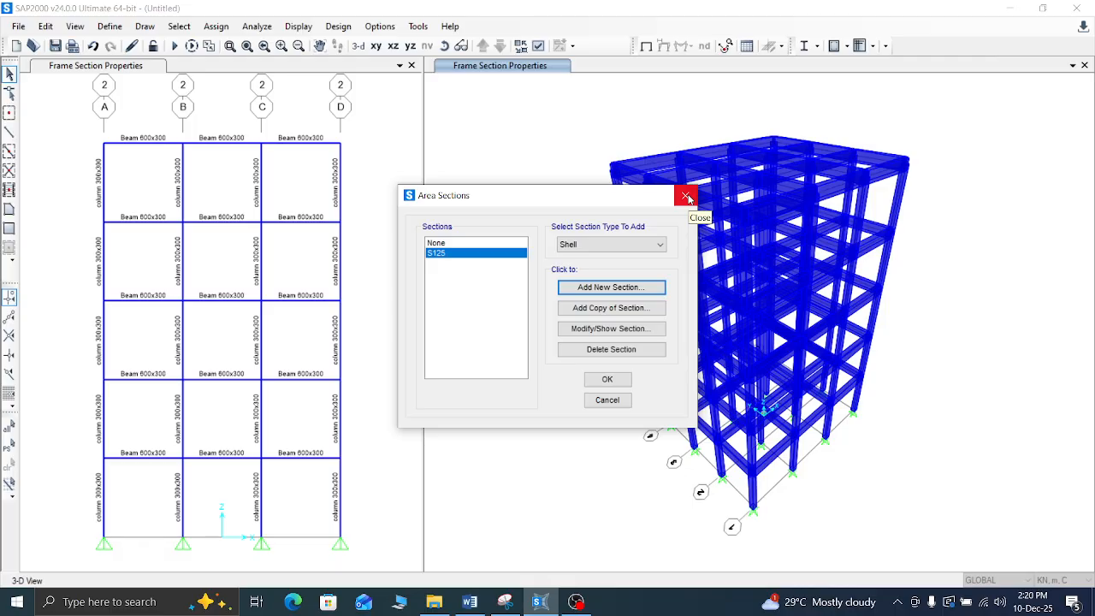
left_click(608, 378)
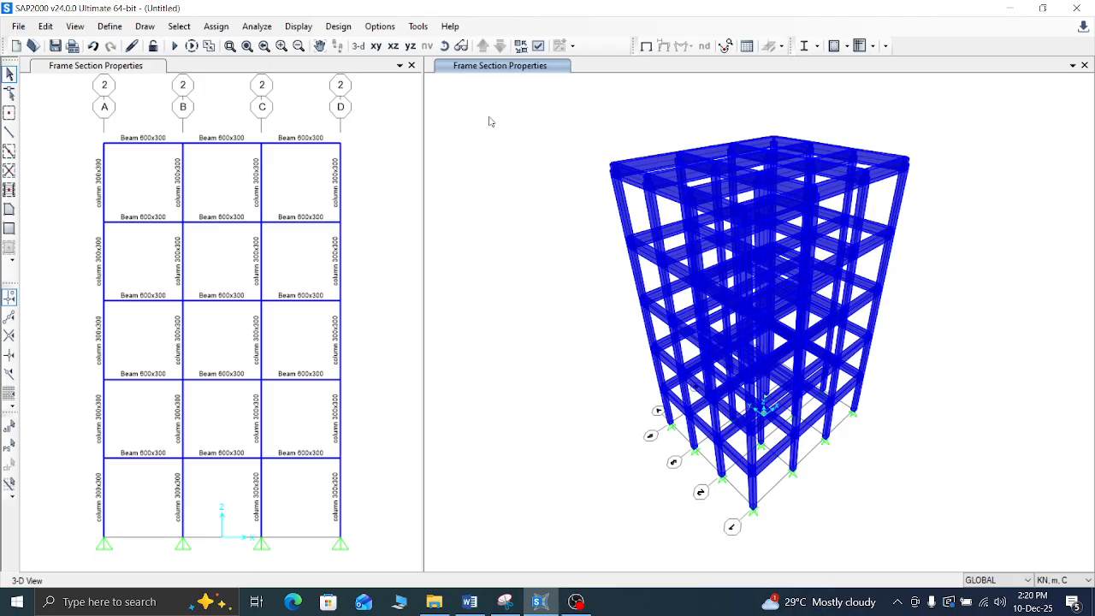
Step: Show the X-Y plan of the first floor level at Z=3.6 in place of the 3-D view
left_click(377, 46)
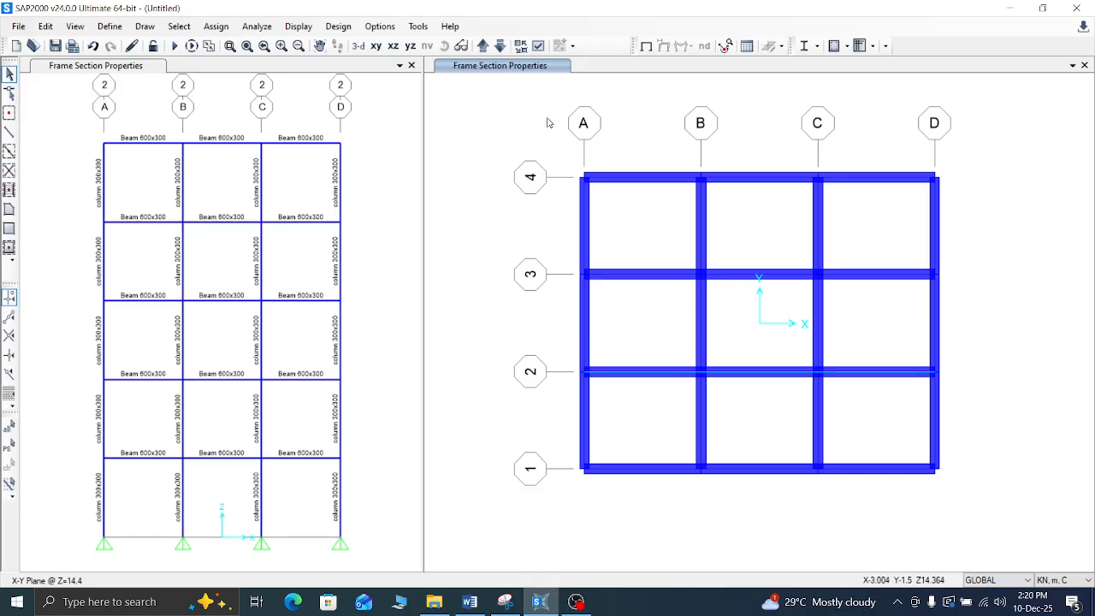
left_click(503, 48)
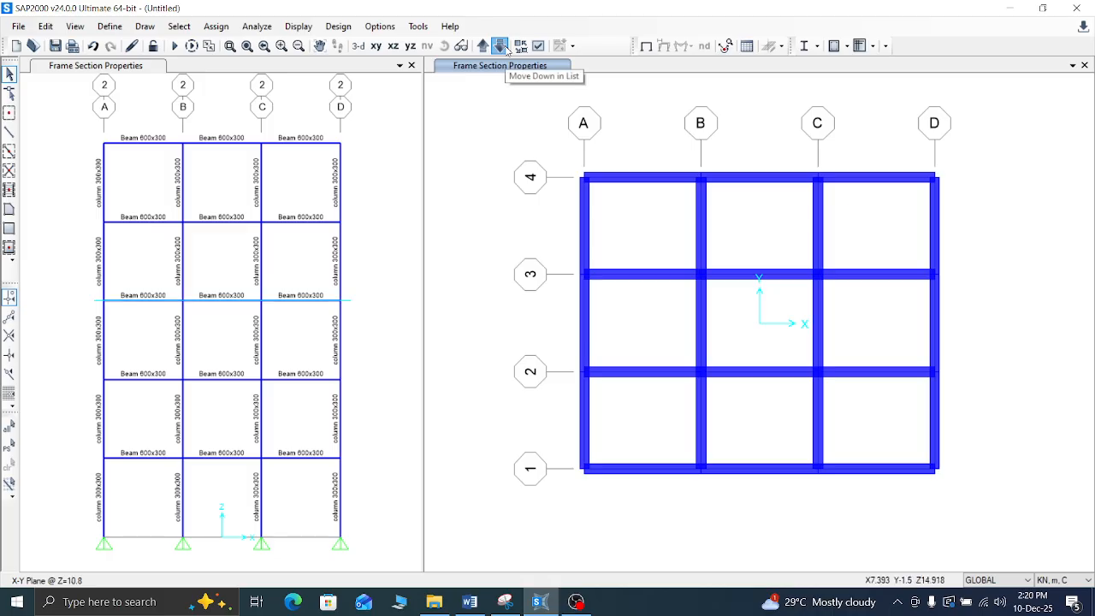
left_click(503, 48)
left_click(503, 48)
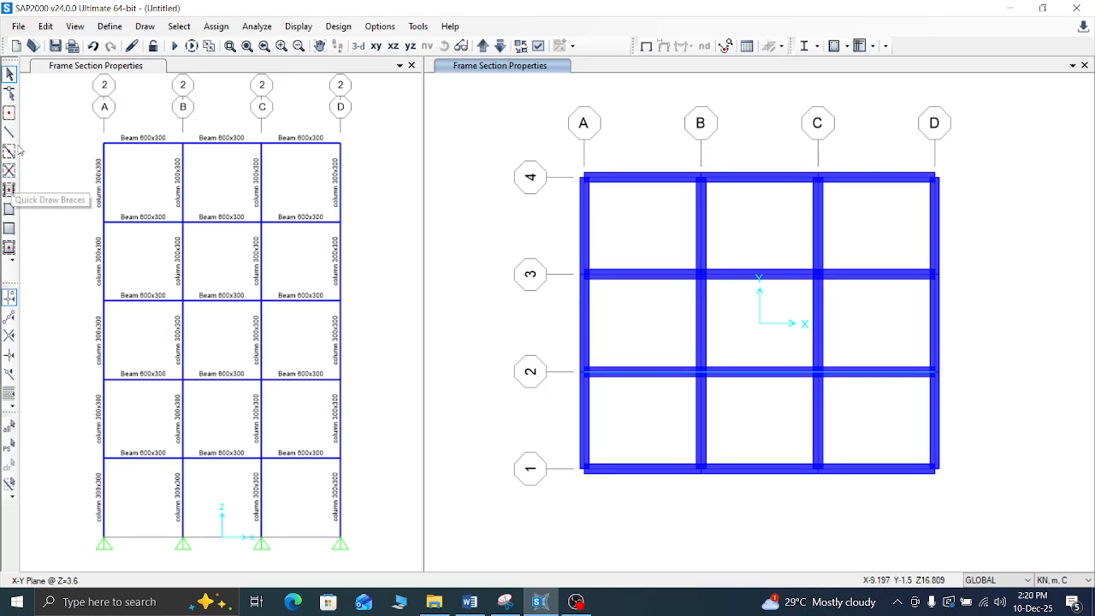
left_click(9, 152)
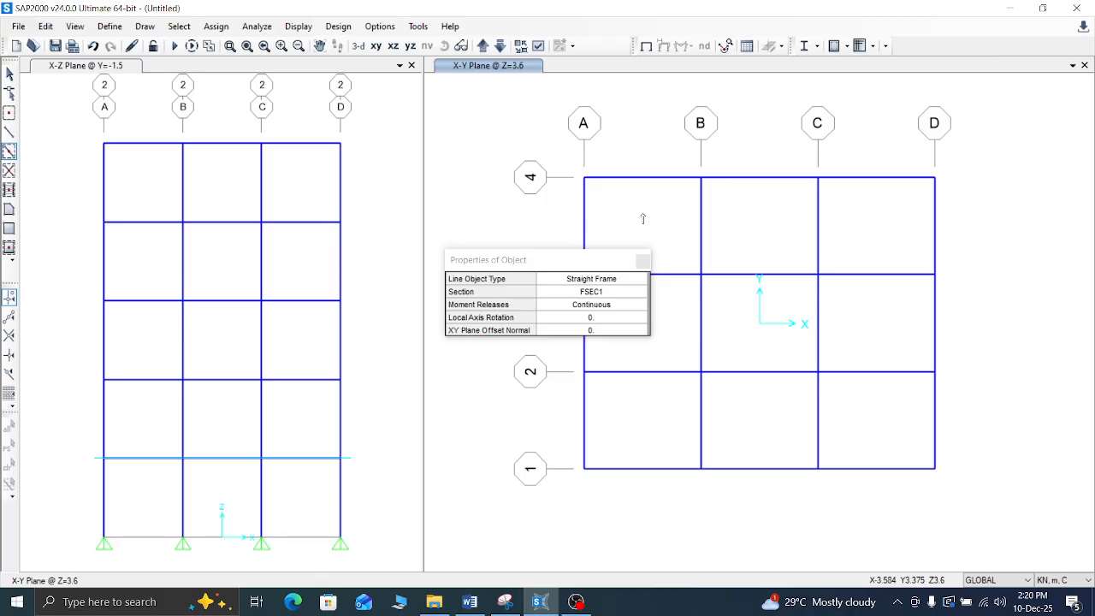
left_click(642, 261)
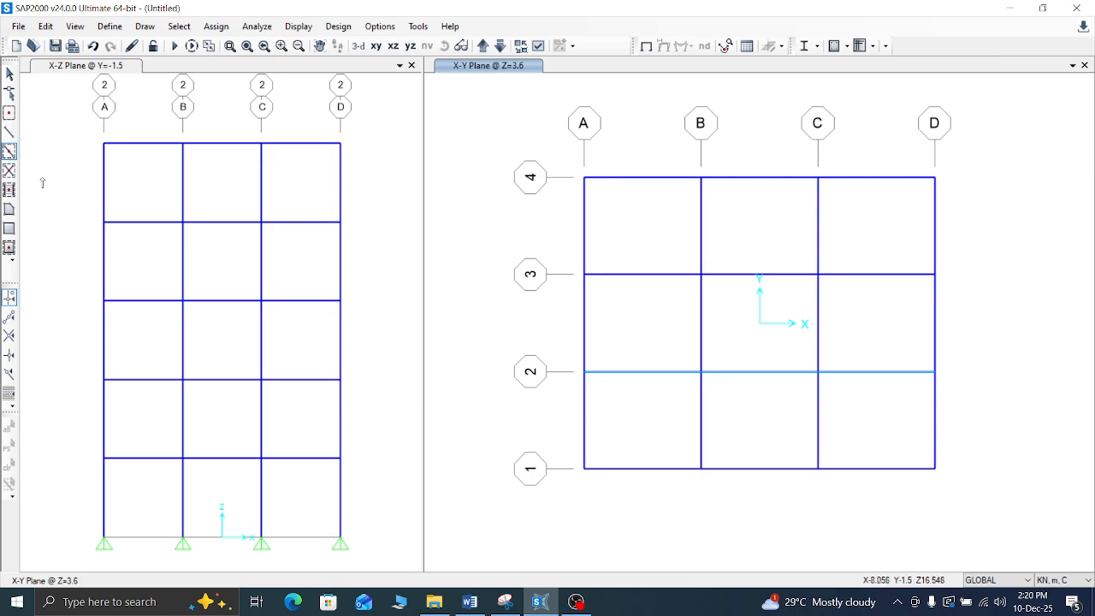
Step: Quick-draw S125 floor areas in all nine bays of the plan at Z=3.6
left_click(11, 246)
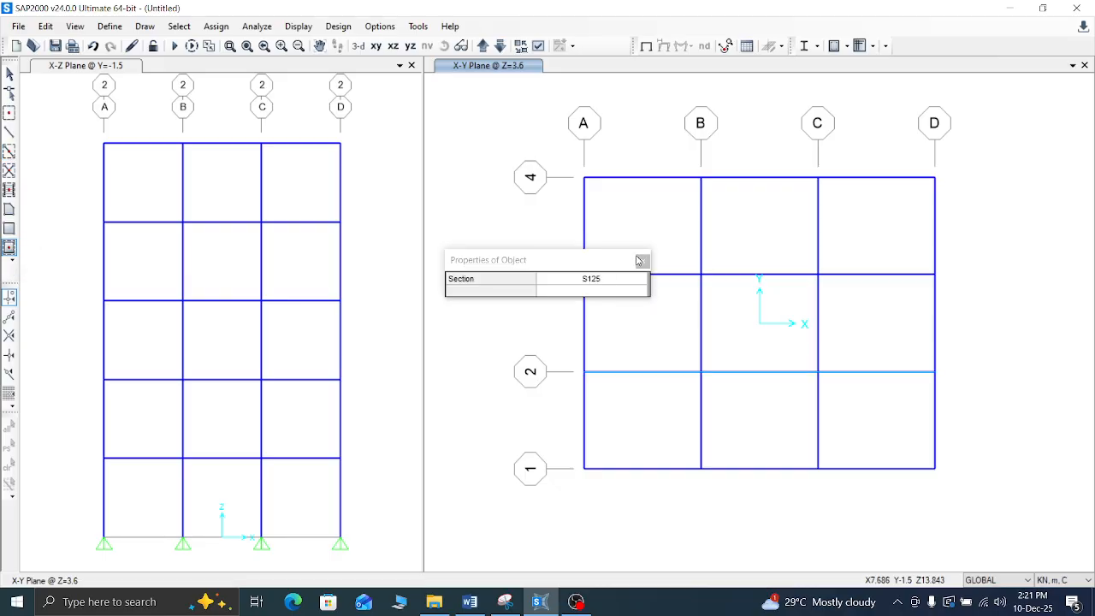
left_click_drag(604, 263, 460, 192)
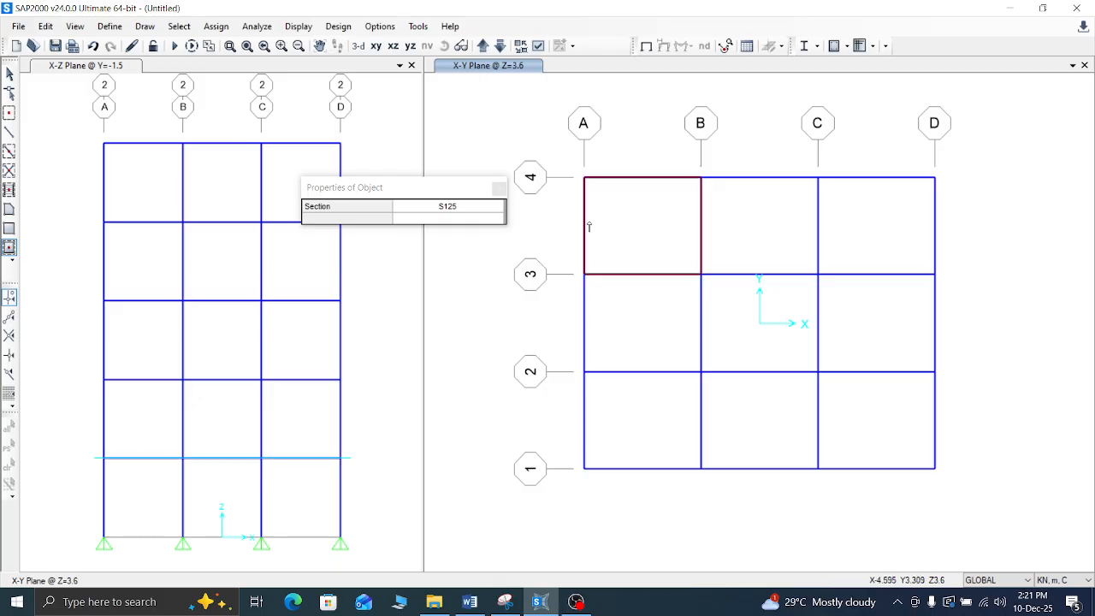
left_click(500, 190)
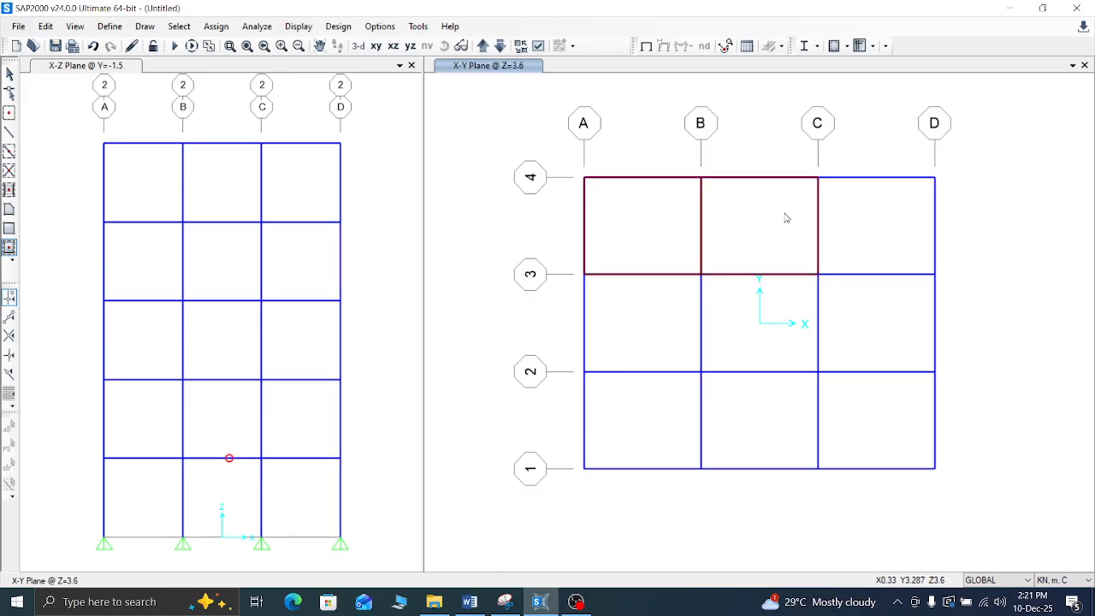
left_click(862, 217)
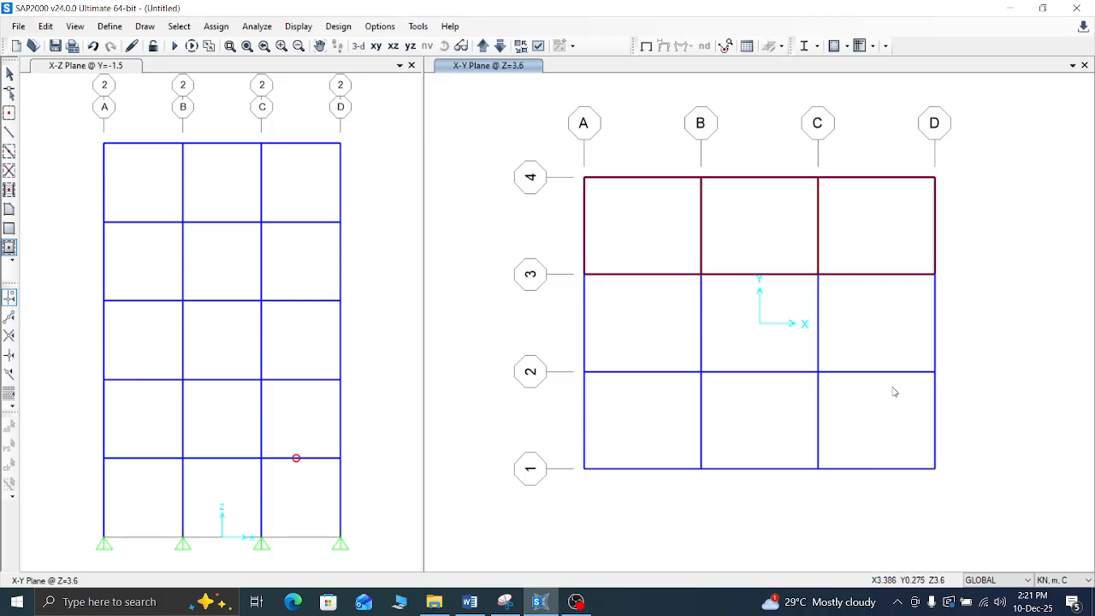
left_click(877, 427)
left_click(775, 422)
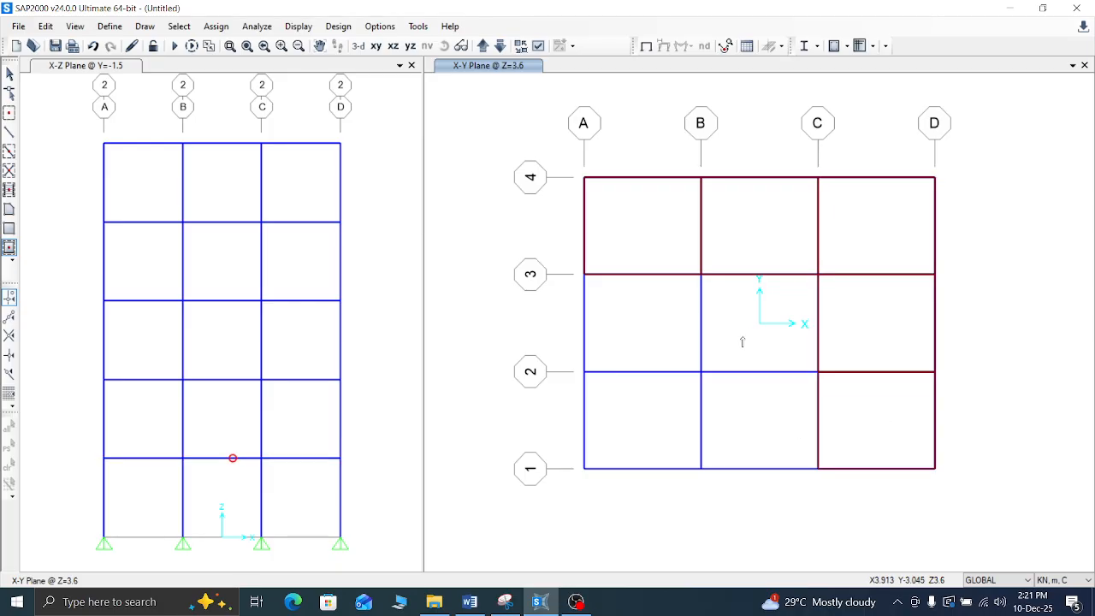
left_click(630, 323)
left_click(649, 413)
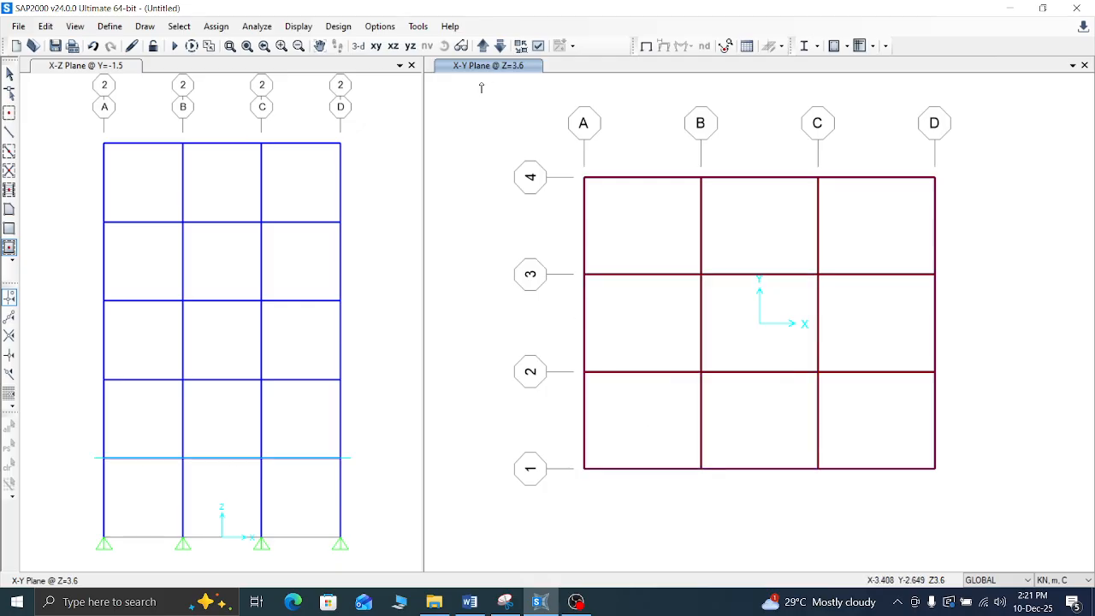
Step: Move the plan view up to Z=7.2 and quick-draw S125 floor areas in all nine bays
left_click(483, 46)
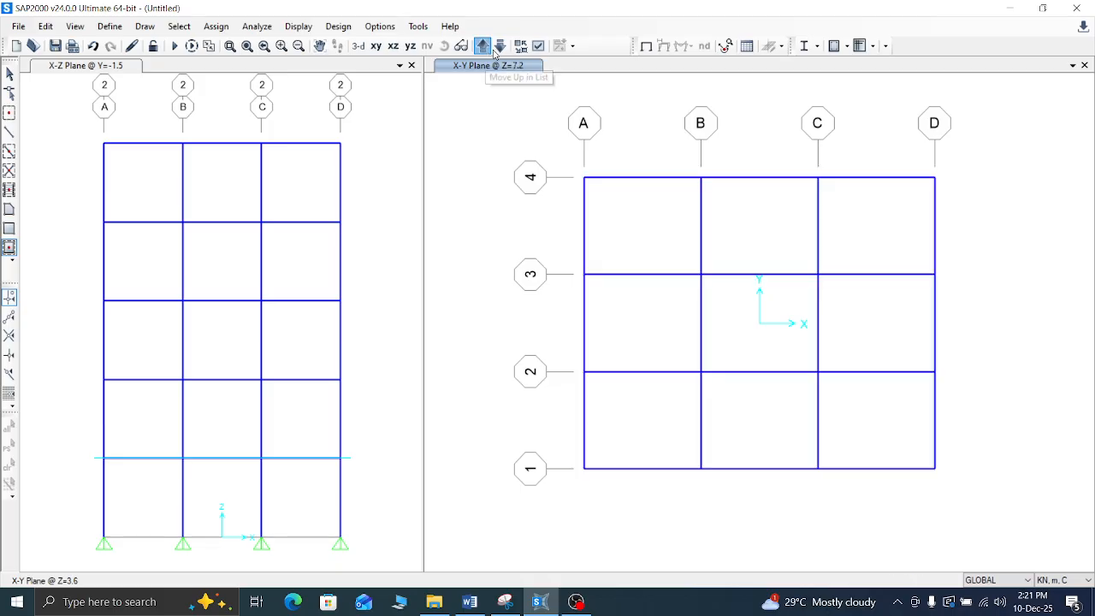
left_click(652, 239)
left_click(767, 227)
left_click(894, 244)
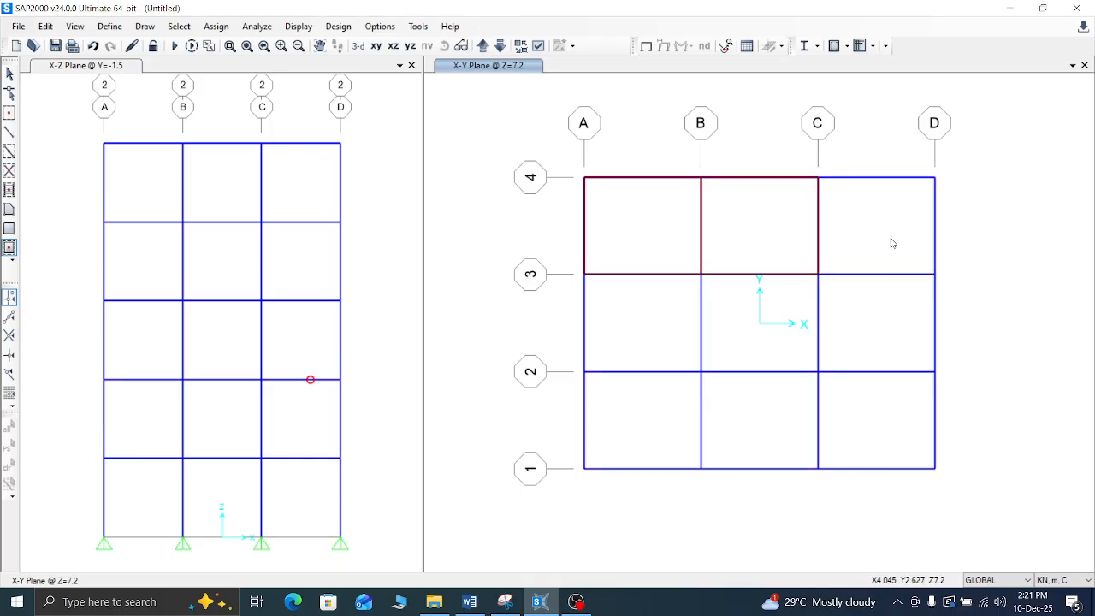
left_click(879, 309)
left_click(890, 421)
left_click(786, 429)
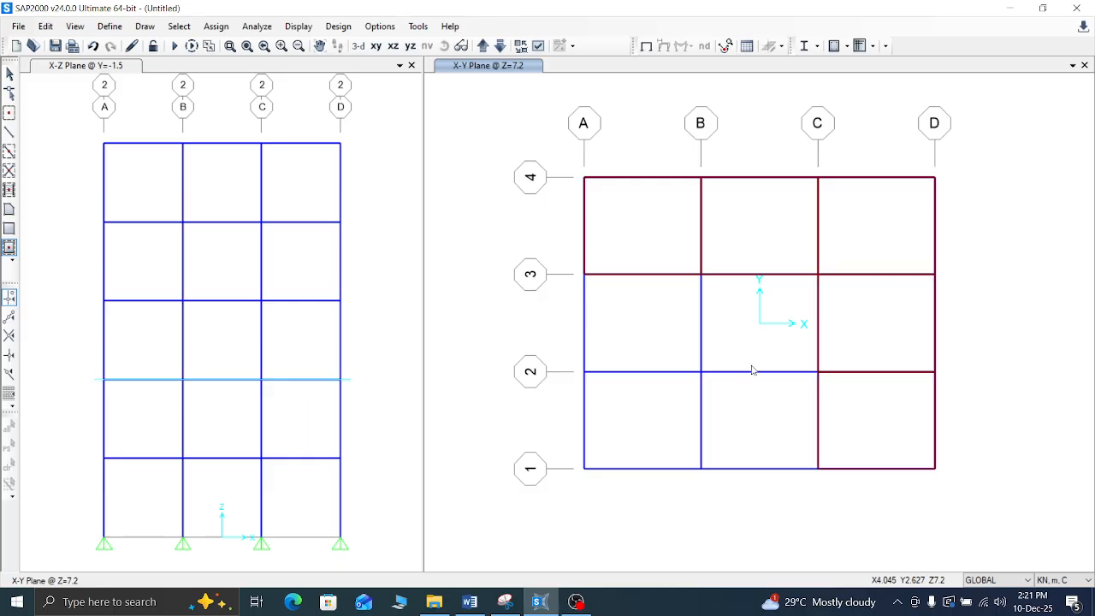
left_click(720, 331)
left_click(653, 325)
left_click(623, 406)
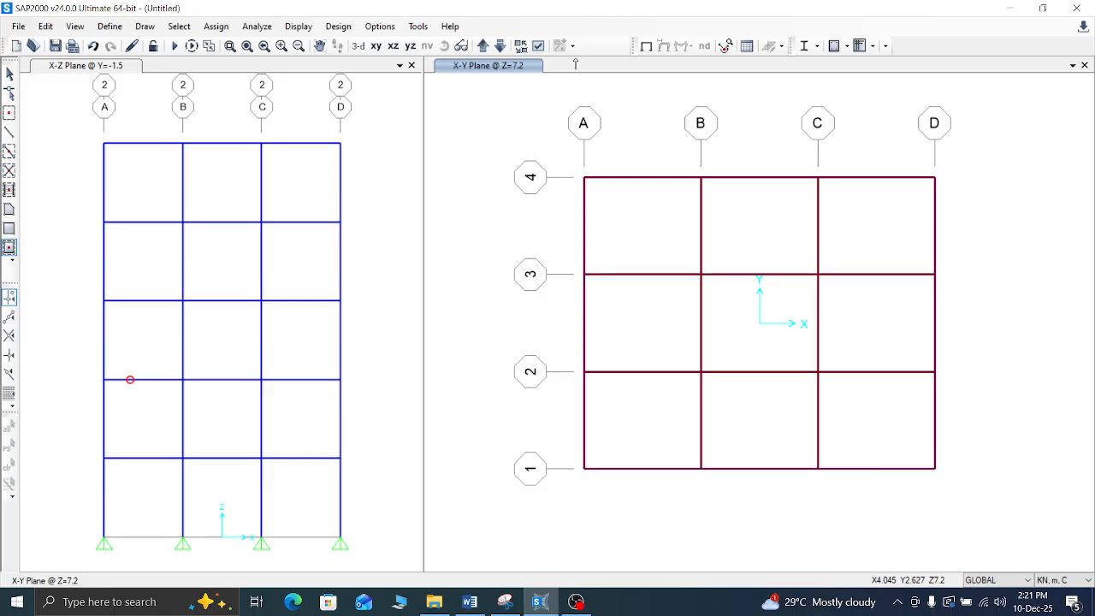
Step: Move the plan view up to Z=10.8 and quick-draw S125 floor areas in all nine bays
left_click(482, 45)
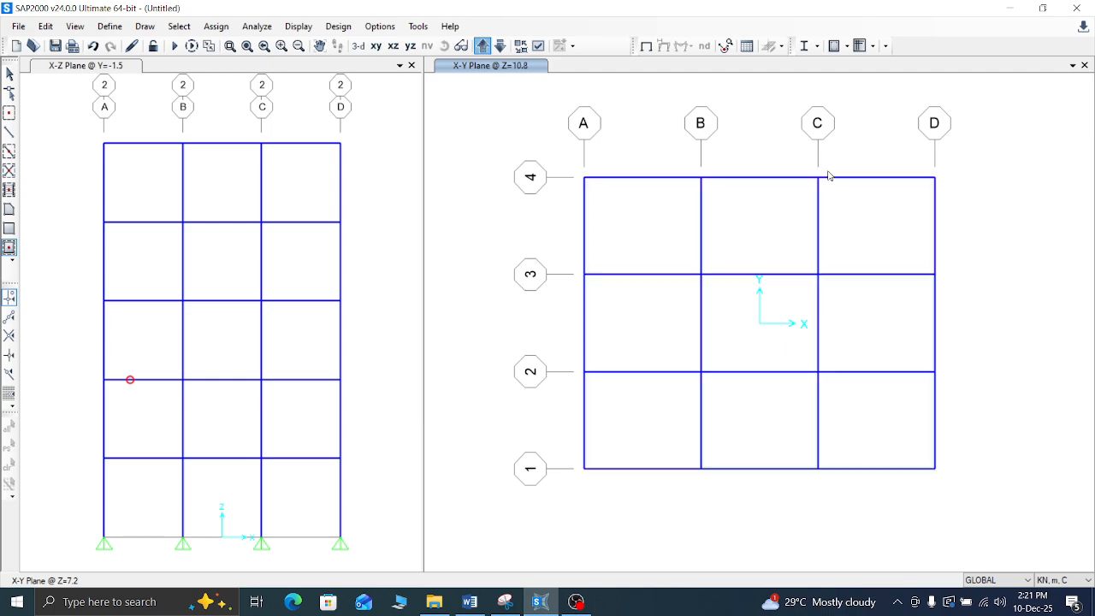
left_click(850, 228)
left_click(733, 233)
left_click(625, 236)
left_click(648, 318)
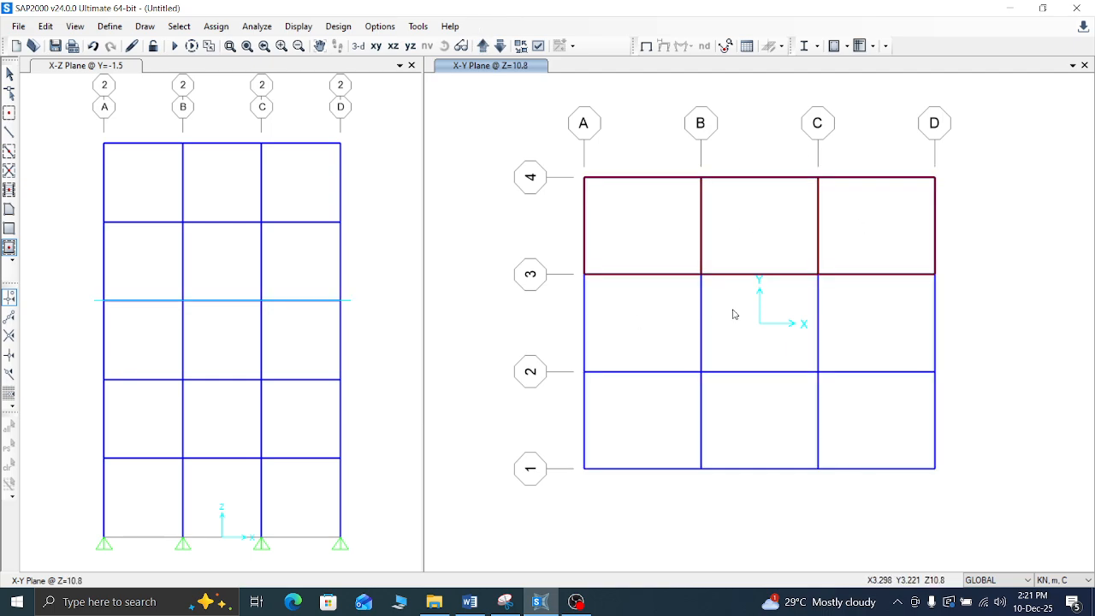
left_click(871, 320)
left_click(881, 412)
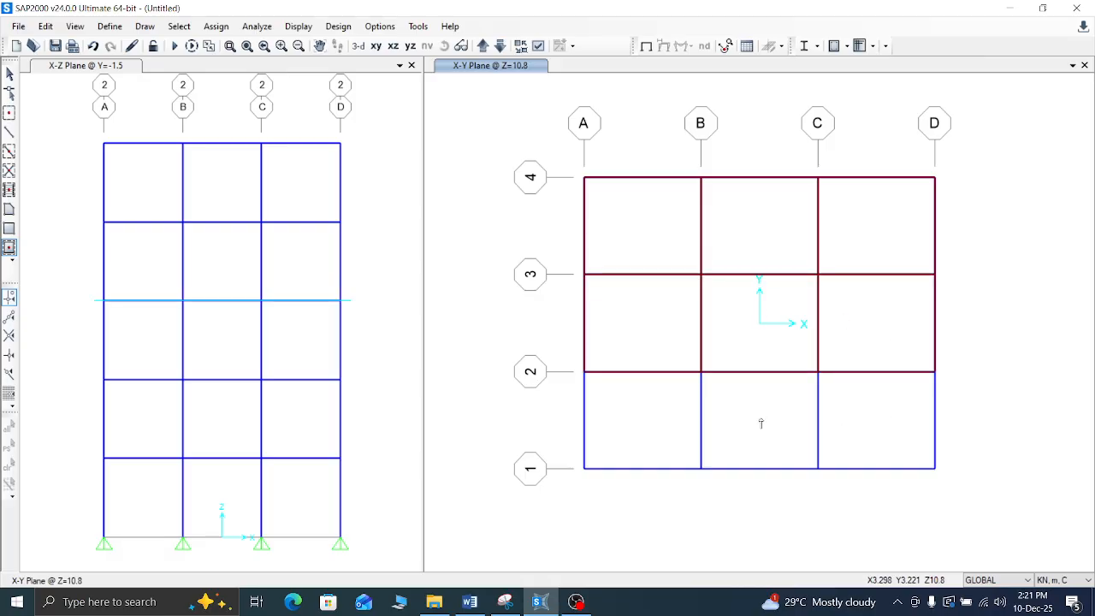
left_click(629, 414)
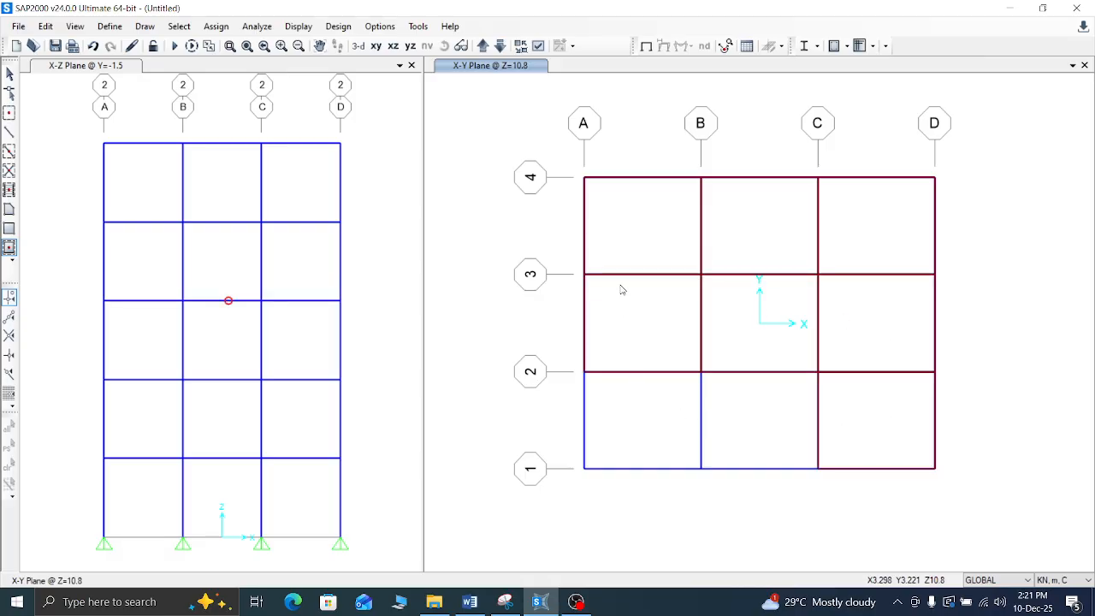
Step: Move the plan view up to Z=14.4 and quick-draw S125 floor areas in all nine bays
left_click(485, 46)
left_click(882, 201)
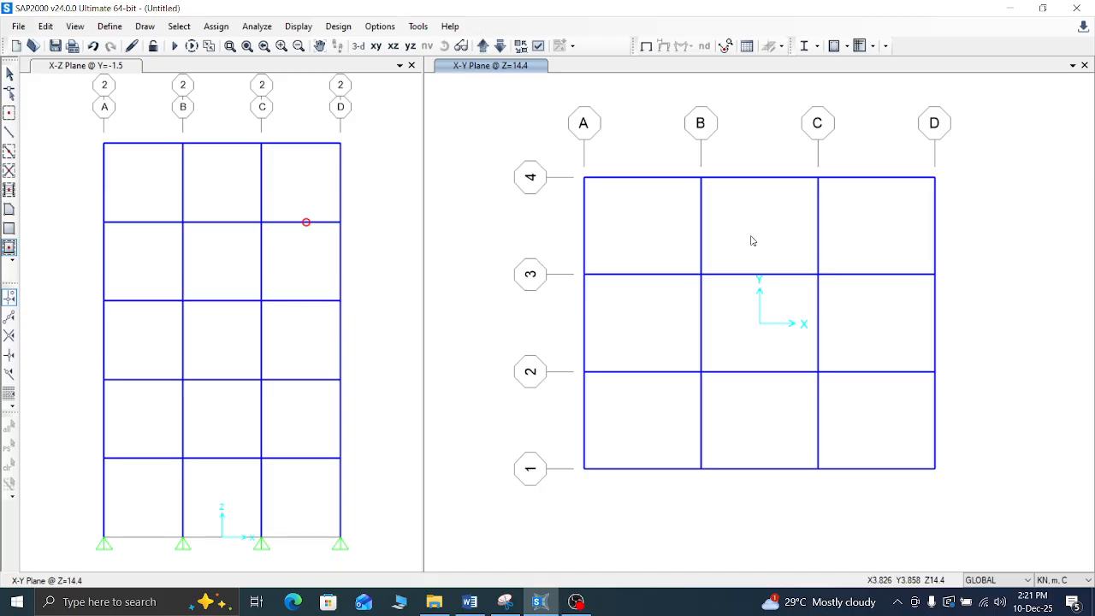
left_click(636, 229)
left_click(637, 321)
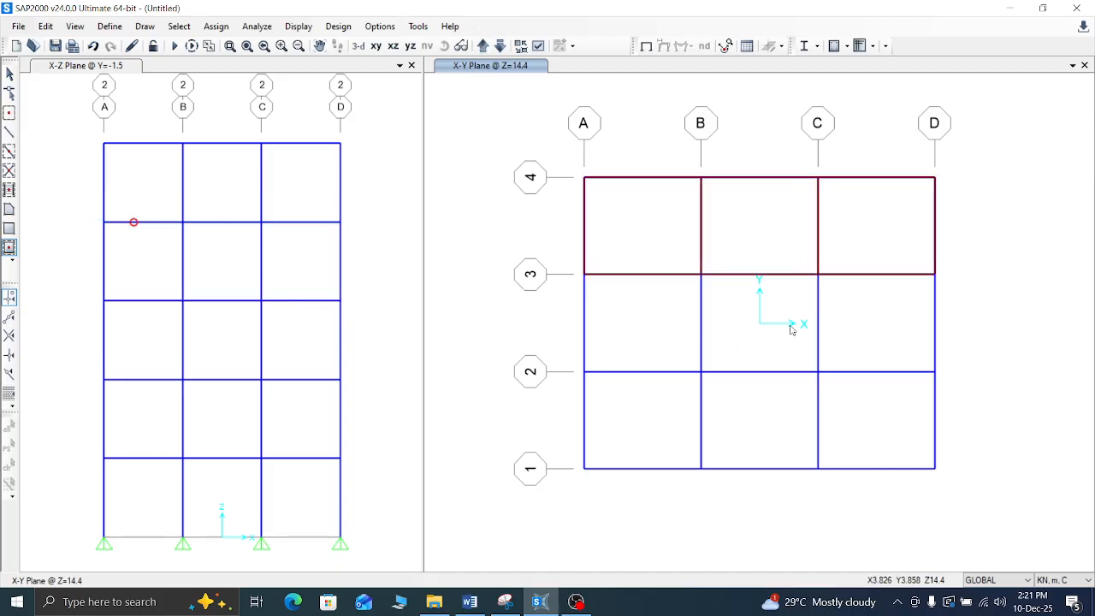
left_click(865, 336)
left_click(875, 411)
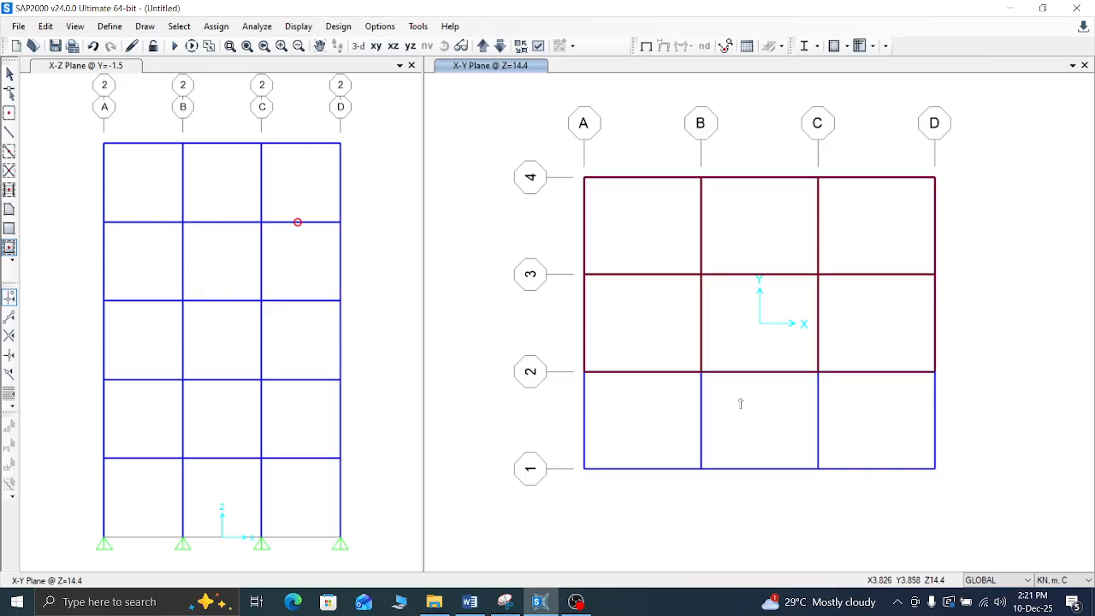
left_click(637, 408)
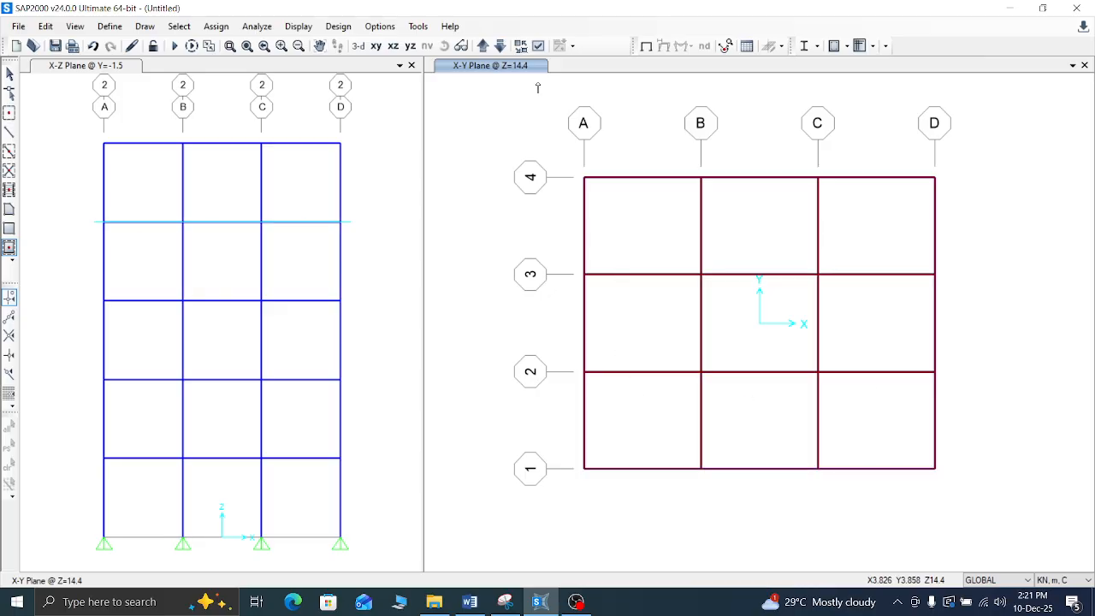
Step: Move the plan view up to the roof level at Z=18 and quick-draw S125 areas in all nine bays
left_click(484, 47)
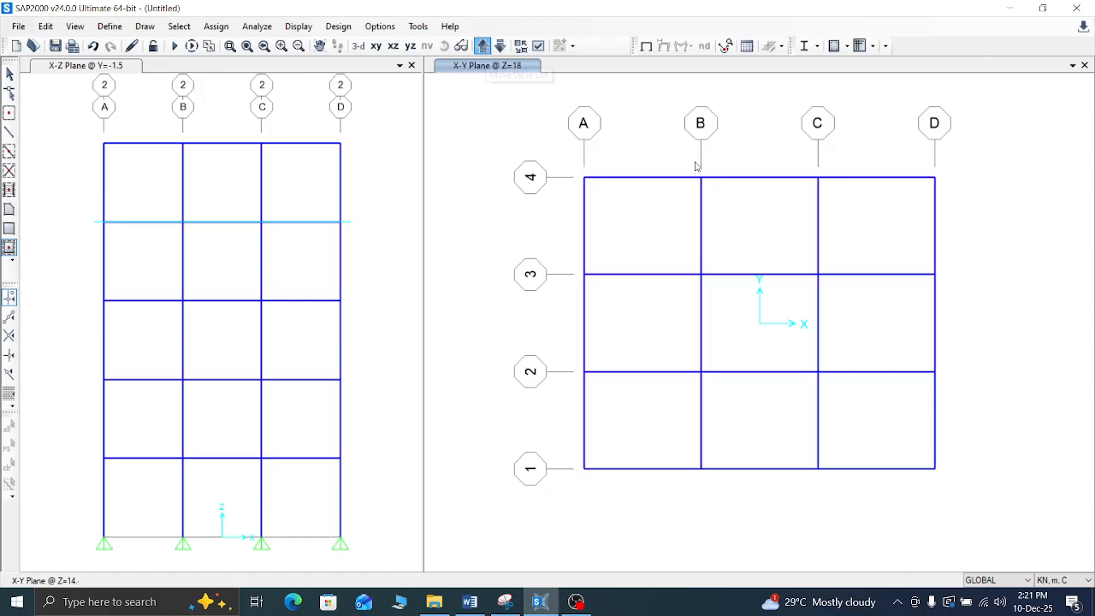
left_click(849, 224)
left_click(650, 223)
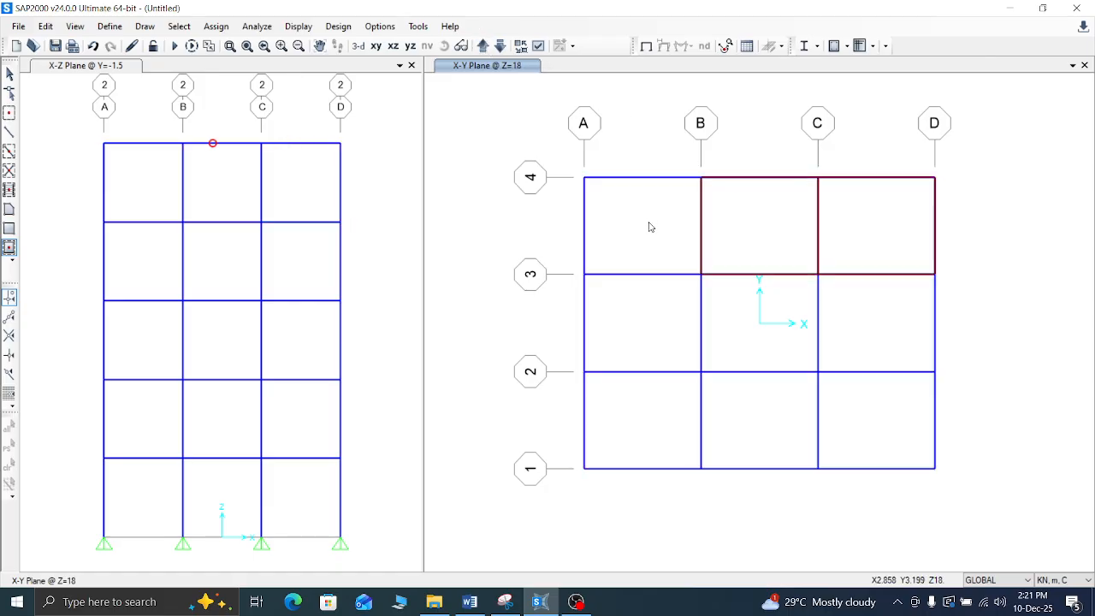
left_click(627, 316)
left_click(739, 337)
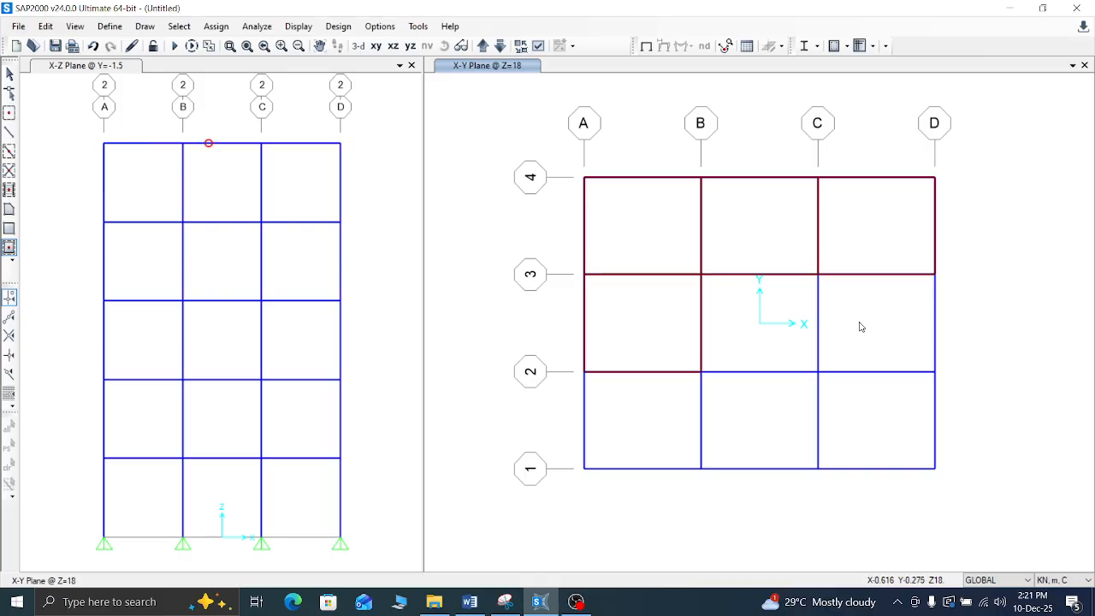
left_click(880, 338)
left_click(752, 410)
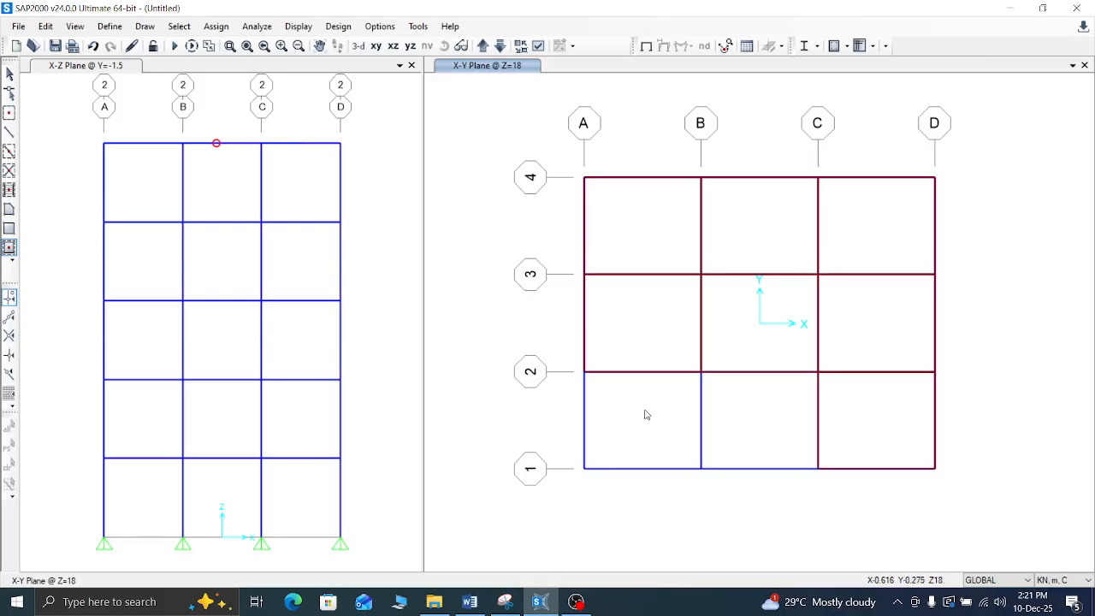
left_click(646, 414)
Step: Cycle the plan view past Z=0 to Z=3.6 and quick-draw floor areas over all nine bays again
left_click(484, 47)
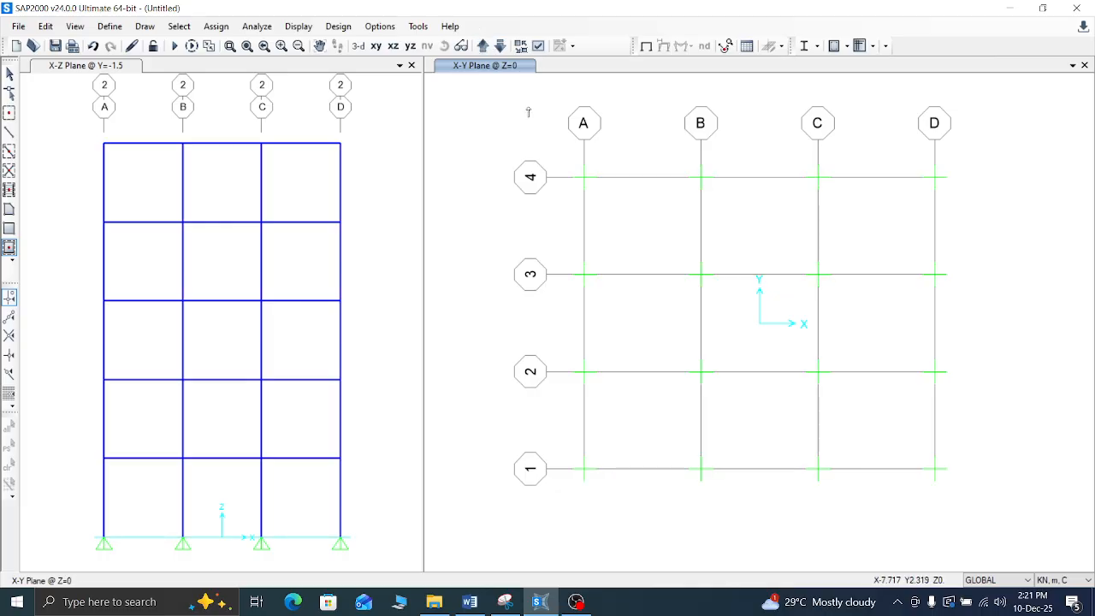
left_click(484, 47)
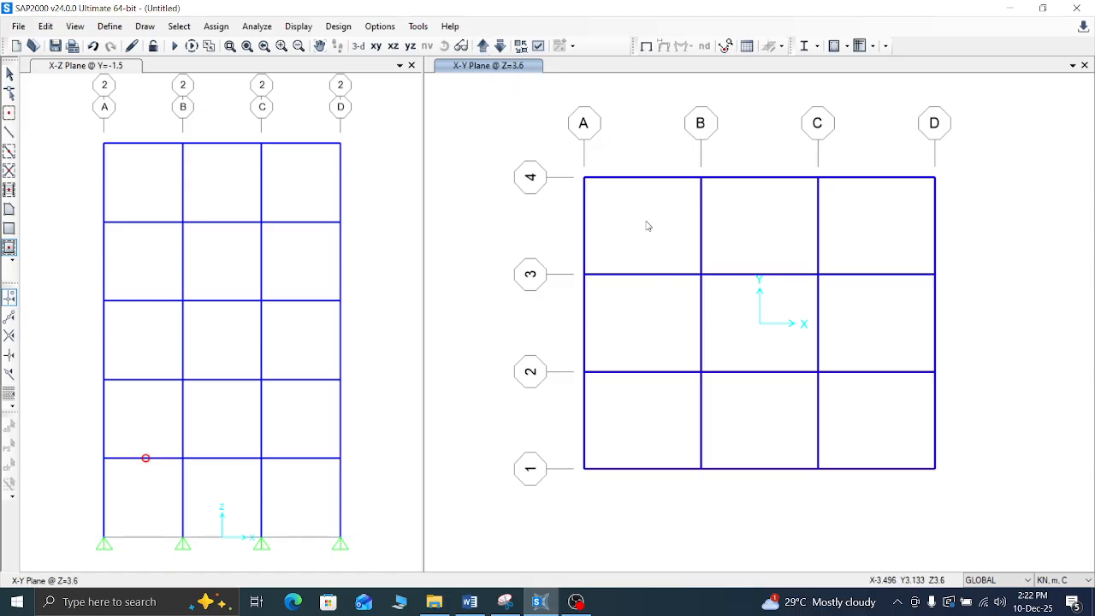
left_click(872, 224)
left_click(885, 313)
left_click(746, 332)
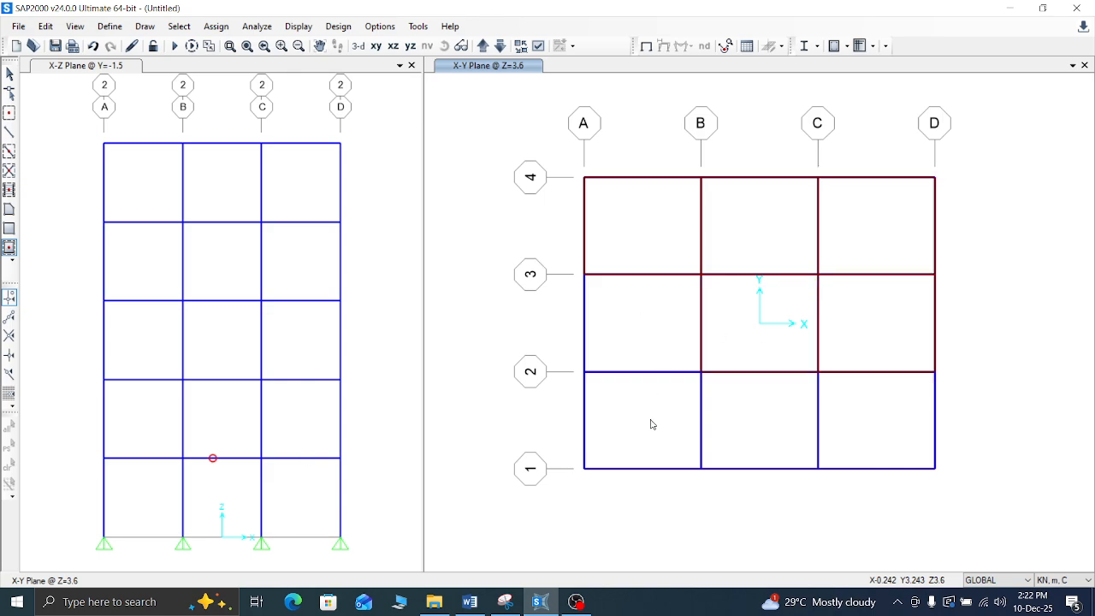
left_click(733, 412)
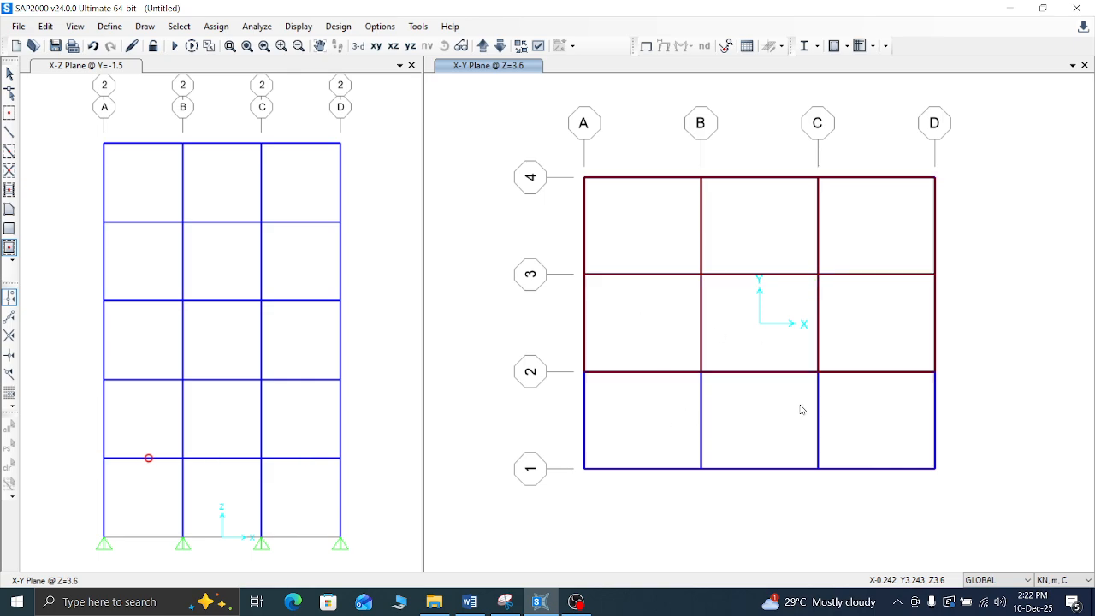
left_click(854, 405)
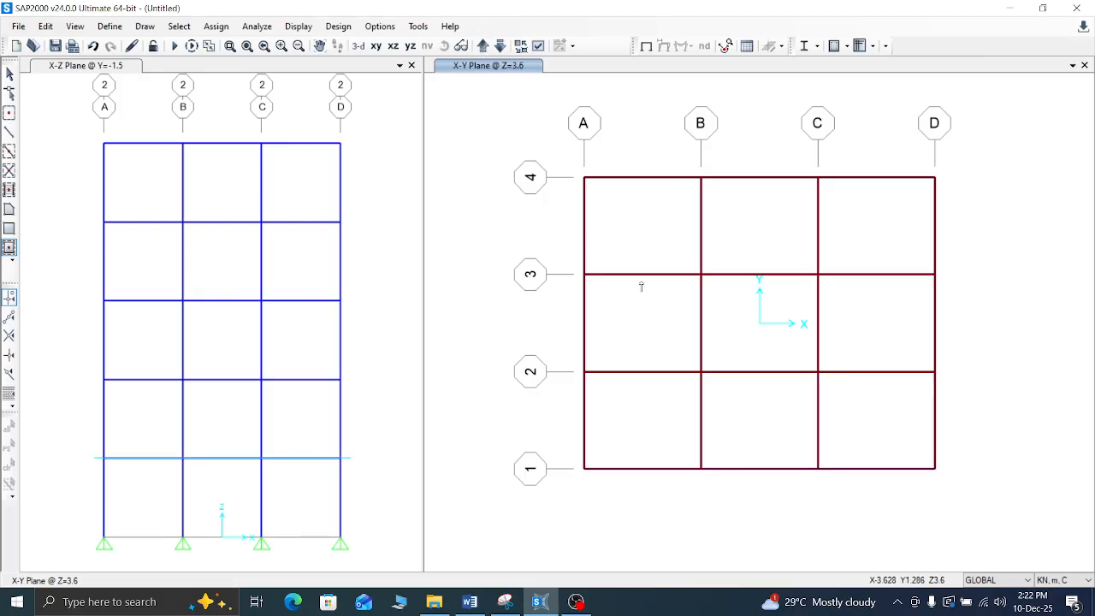
Step: Switch the plan to Z=7.2 and back to Z=3.6, and repeat the quick-drawn areas in all nine bays
left_click(482, 45)
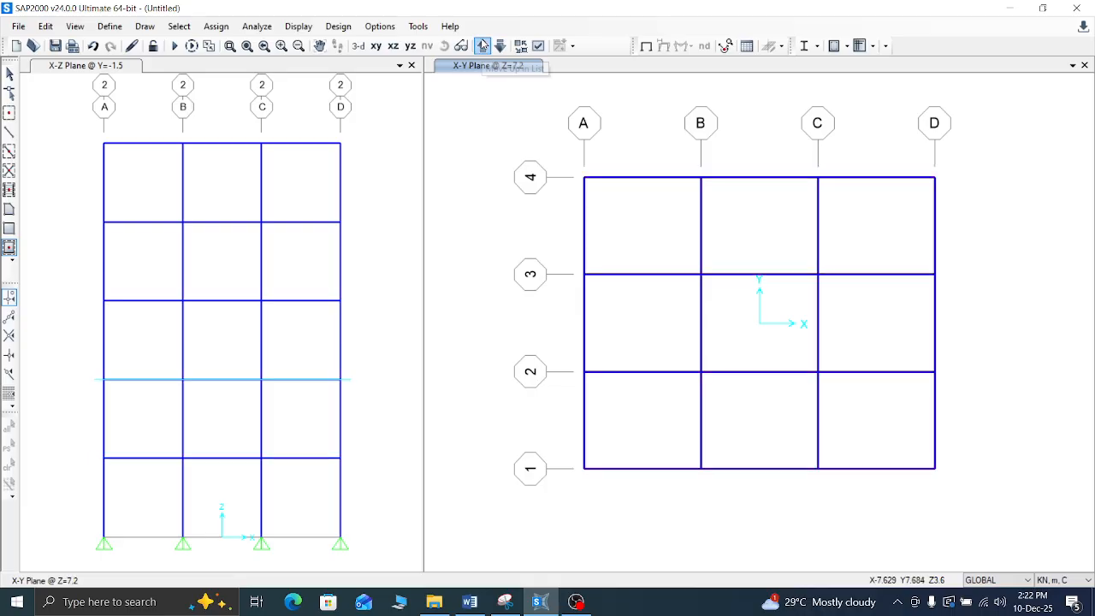
left_click(499, 45)
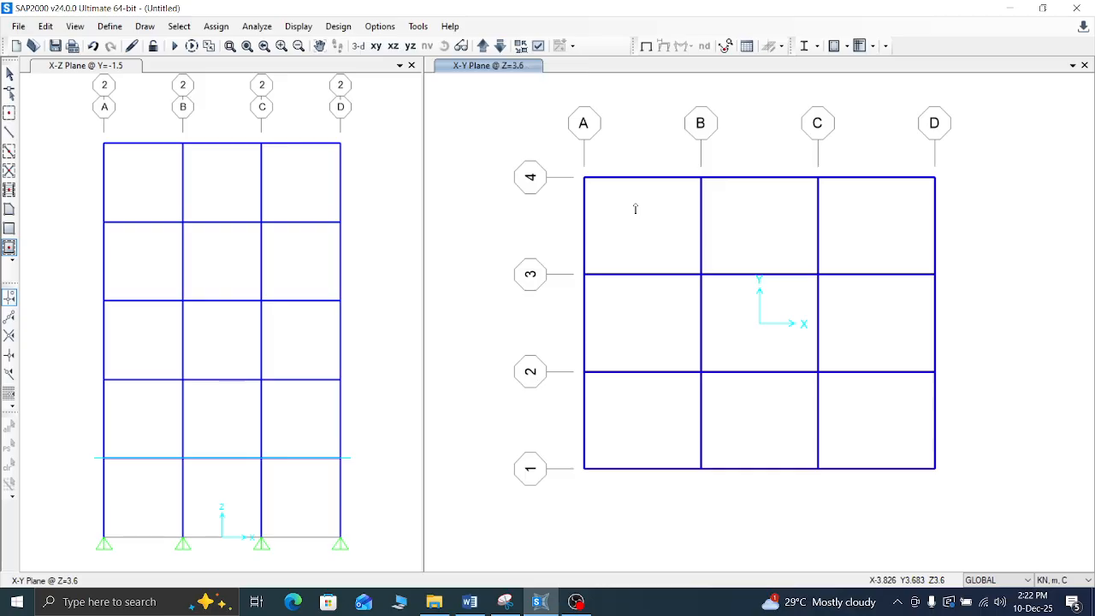
left_click(874, 215)
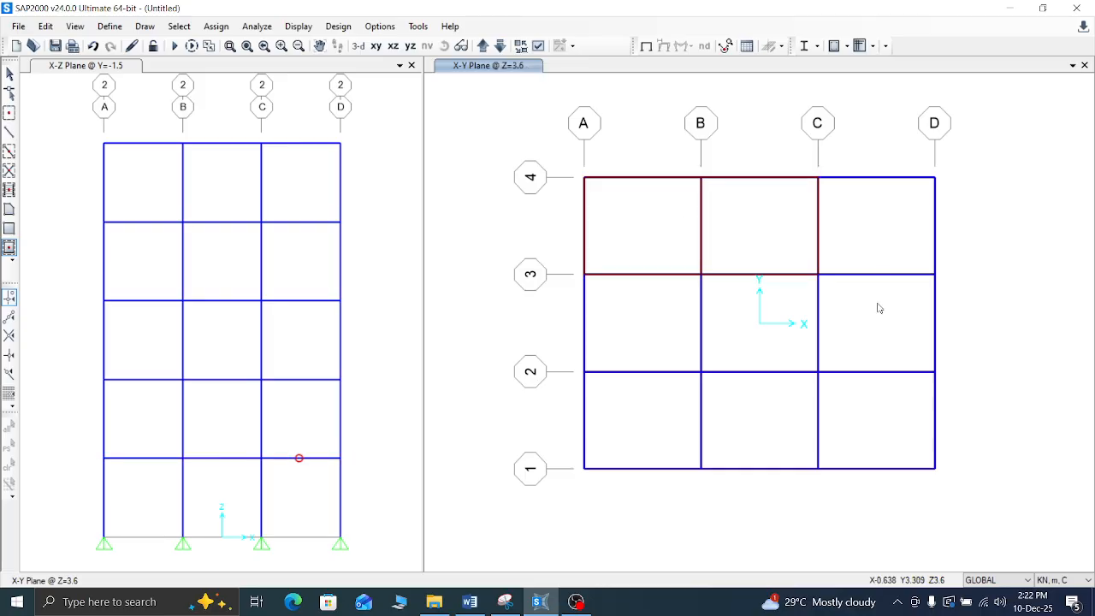
left_click(879, 306)
left_click(745, 336)
left_click(635, 416)
left_click(745, 425)
left_click(853, 420)
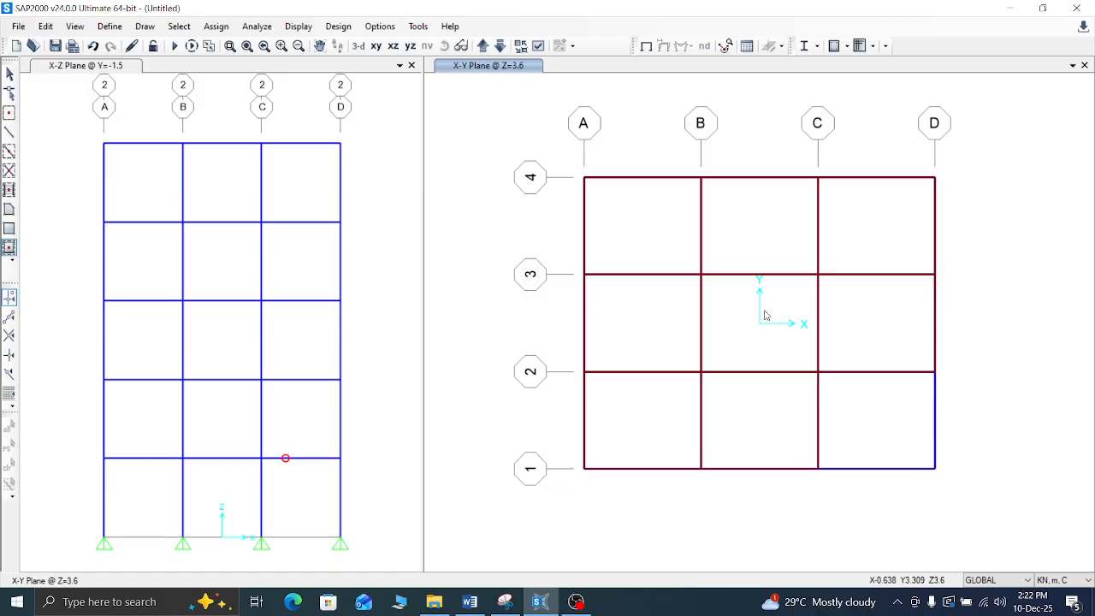
Step: Assign area section S125 to the floor areas on the Z=3.6 plan
left_click(214, 28)
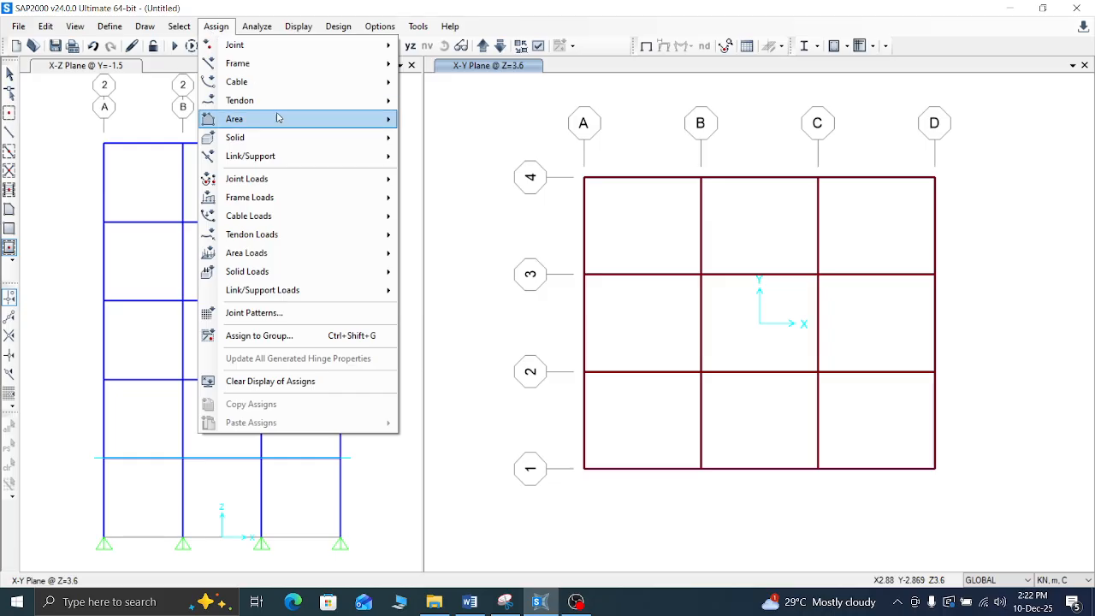
mouse_move(280, 119)
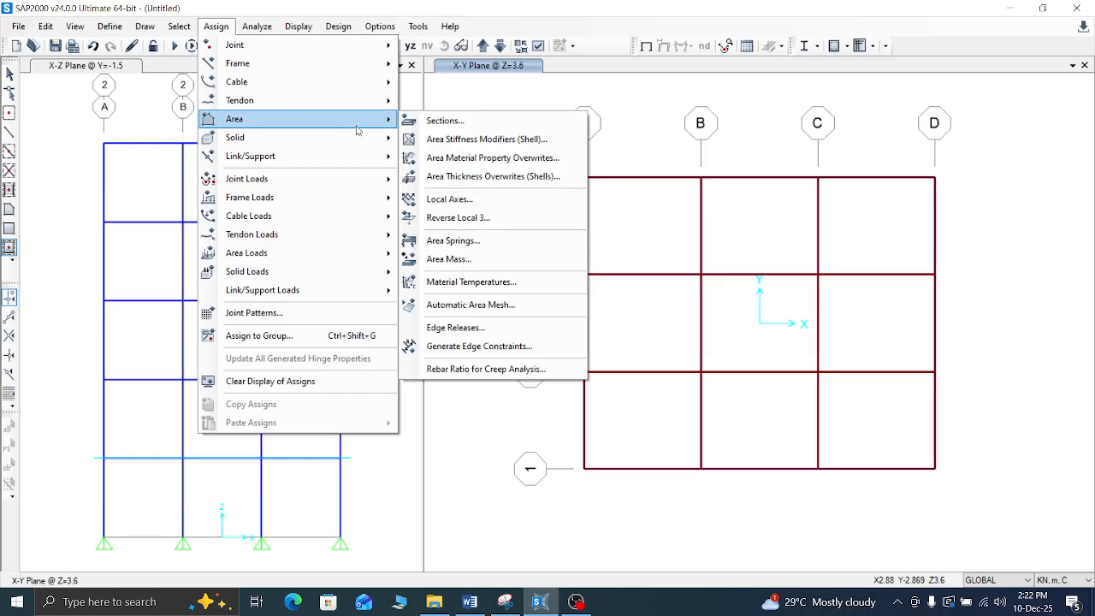
left_click(443, 121)
left_click(466, 187)
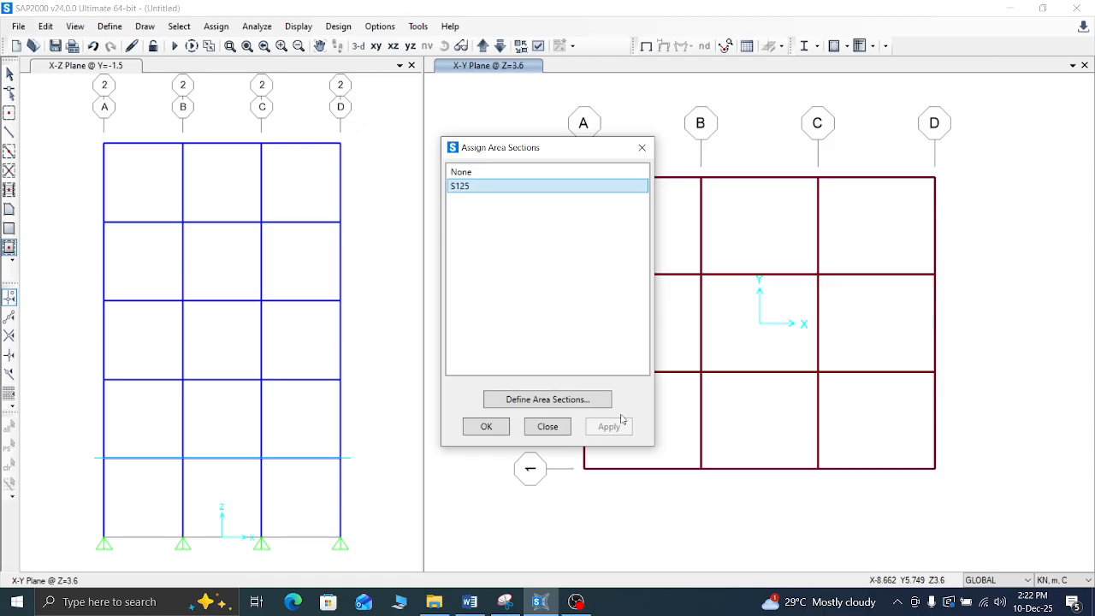
left_click(486, 425)
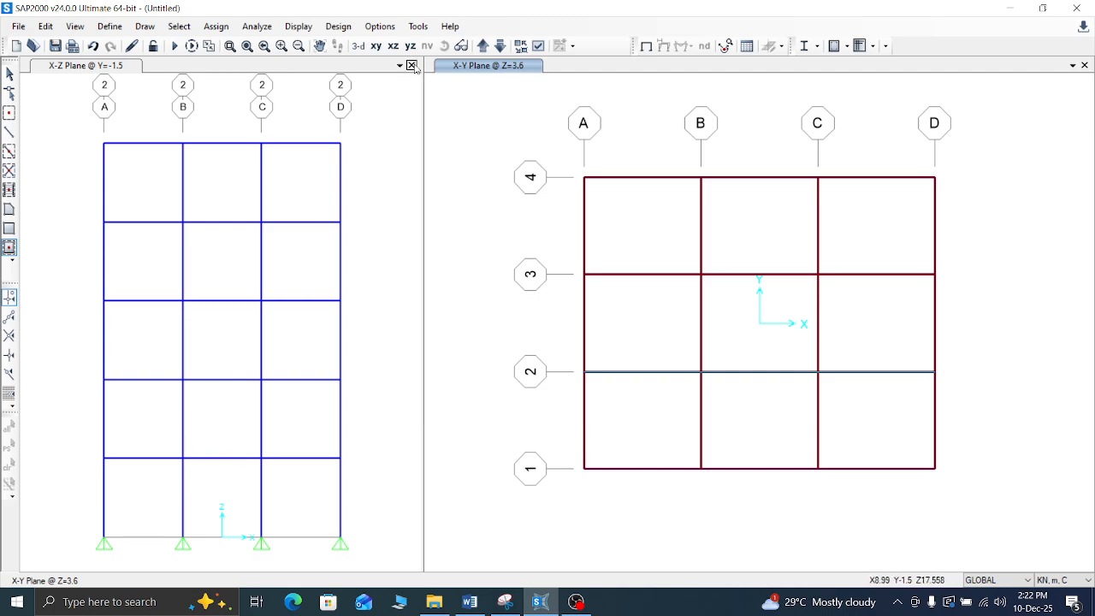
Step: Move the plan view up to Z=7.2 and quick-draw floor areas over all nine bays again
left_click(483, 46)
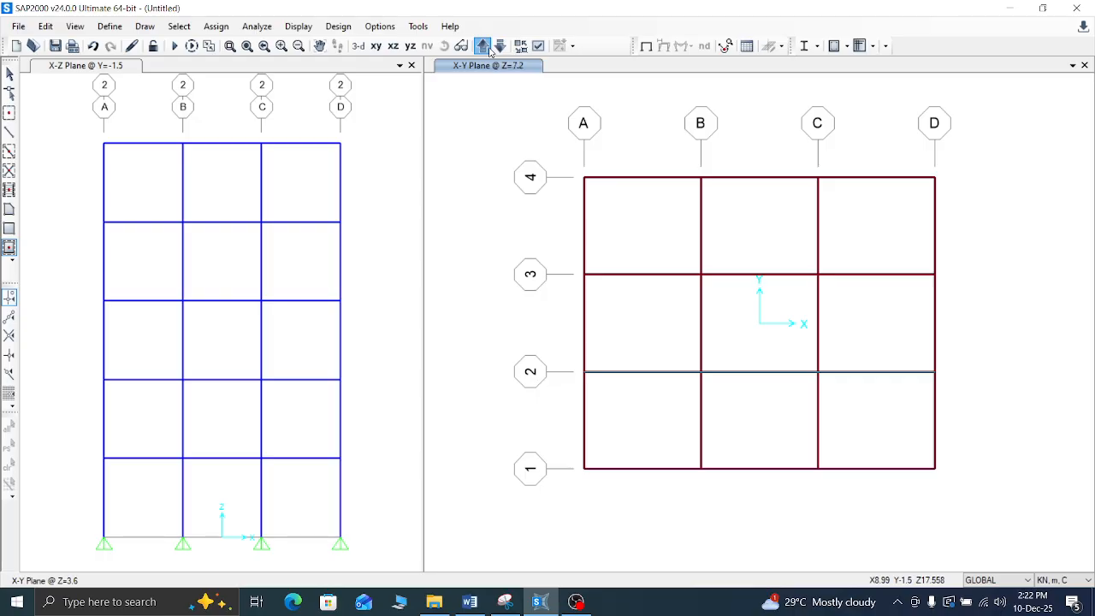
left_click(624, 198)
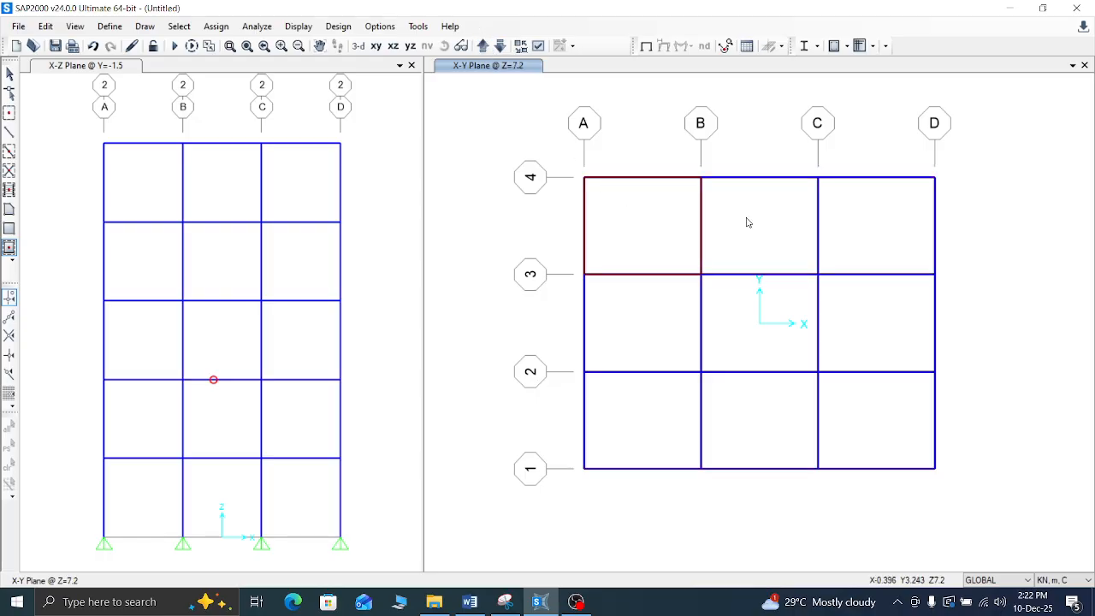
left_click(878, 227)
left_click(872, 313)
left_click(737, 351)
left_click(609, 331)
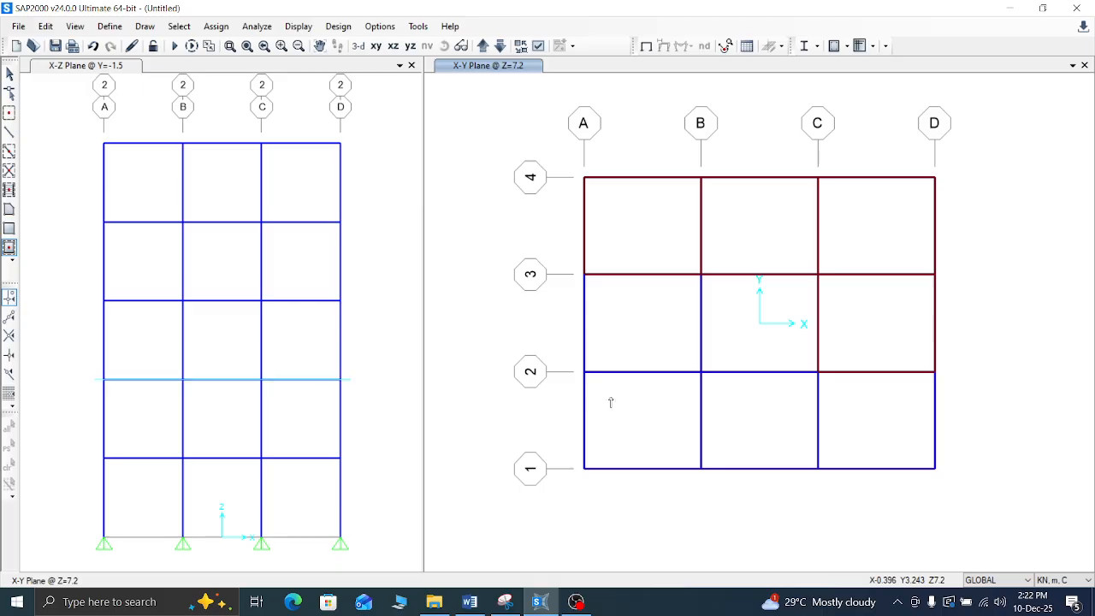
left_click(749, 407)
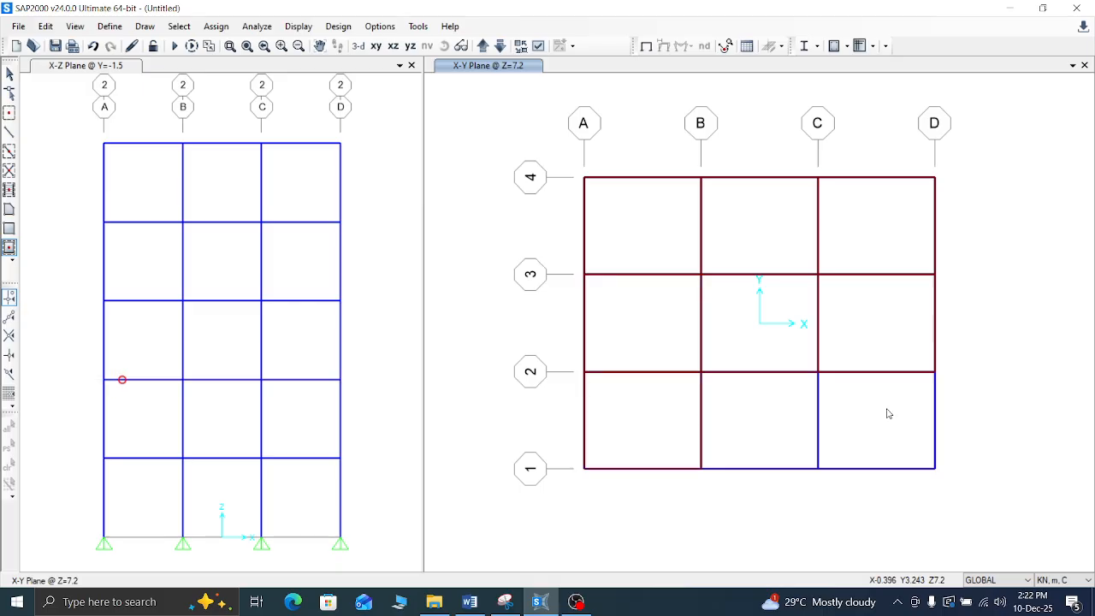
left_click(885, 413)
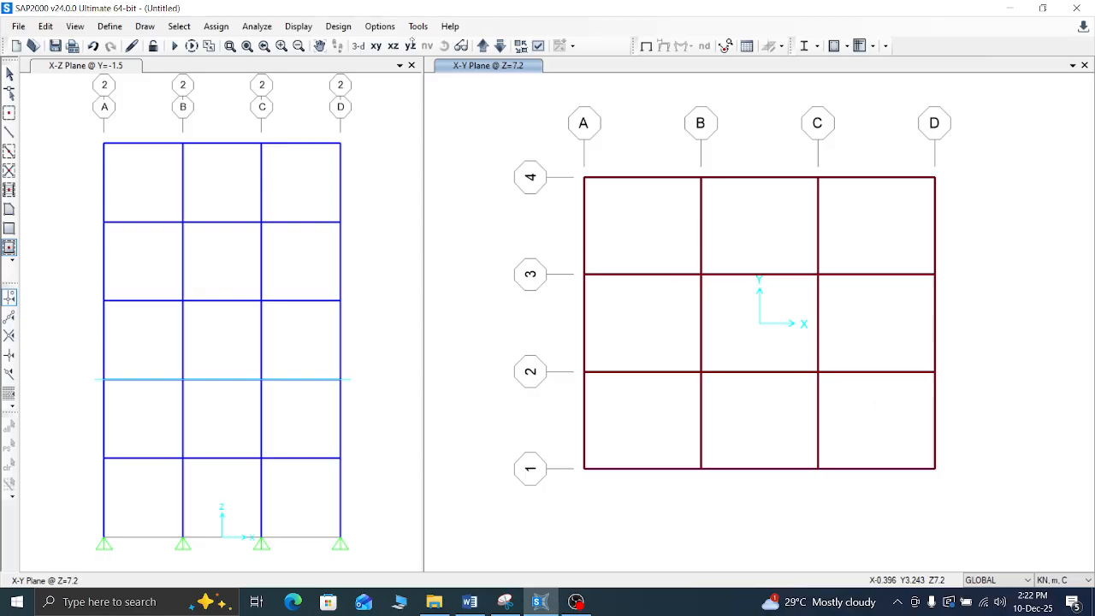
Step: Assign area section S125 to the floor areas on the Z=7.2 plan
left_click(216, 26)
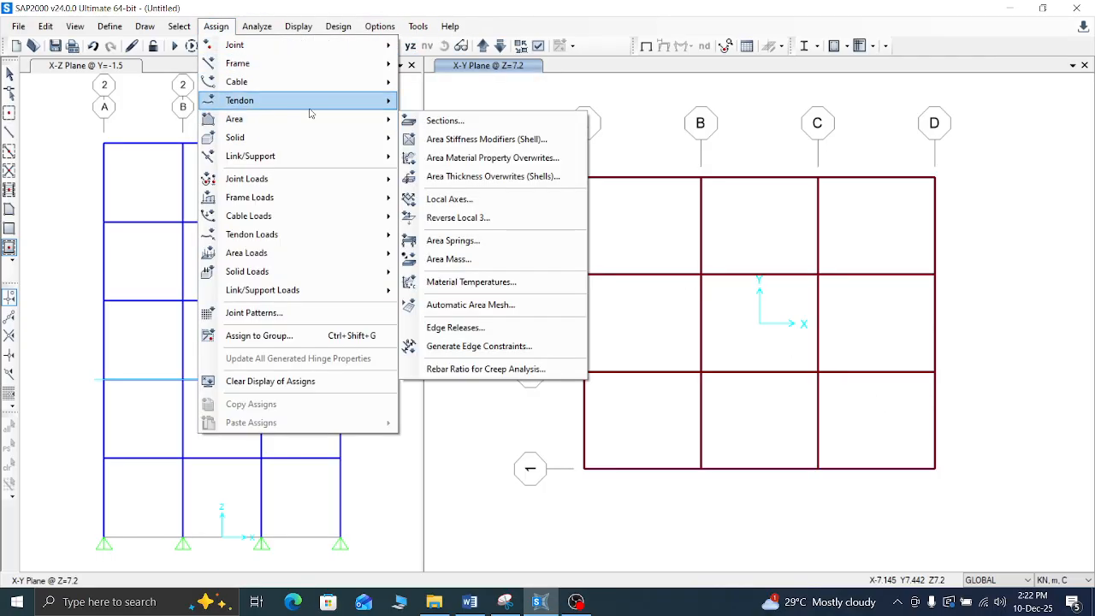
mouse_move(390, 105)
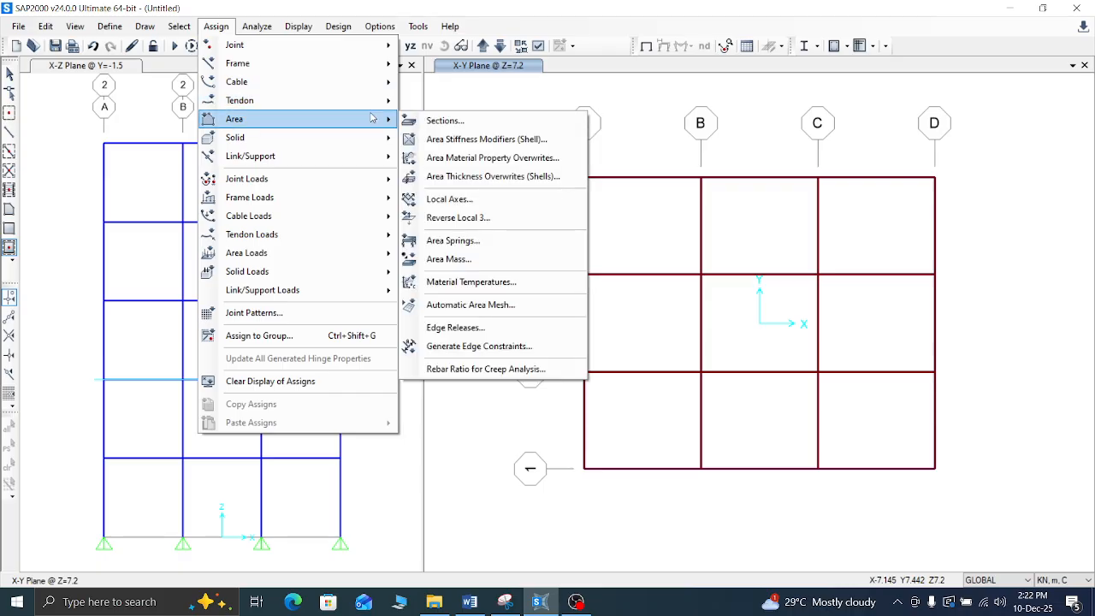
left_click(427, 120)
left_click(490, 187)
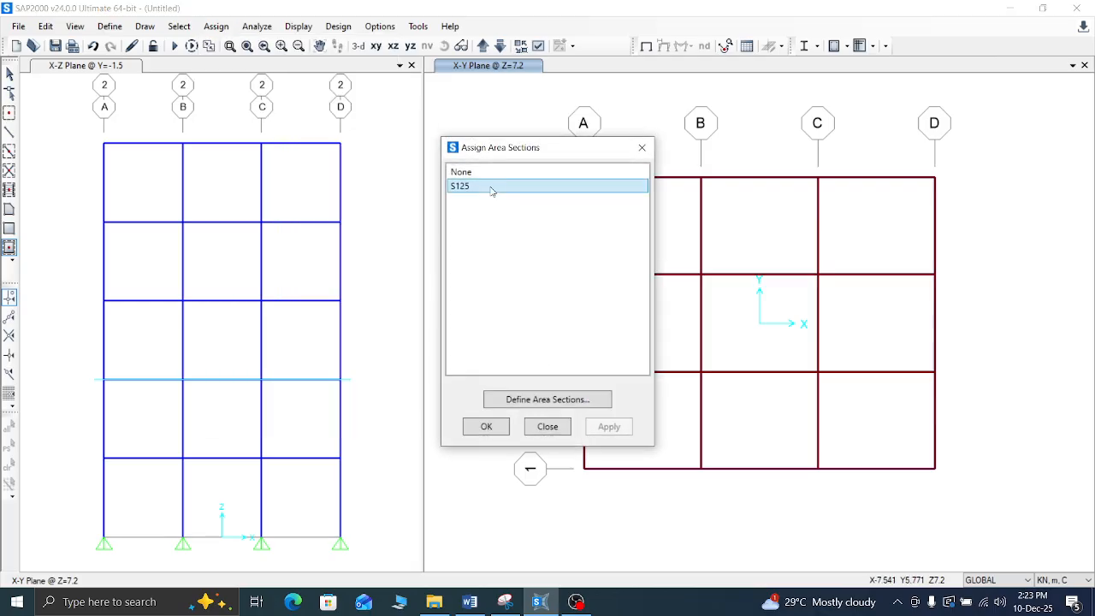
left_click(485, 428)
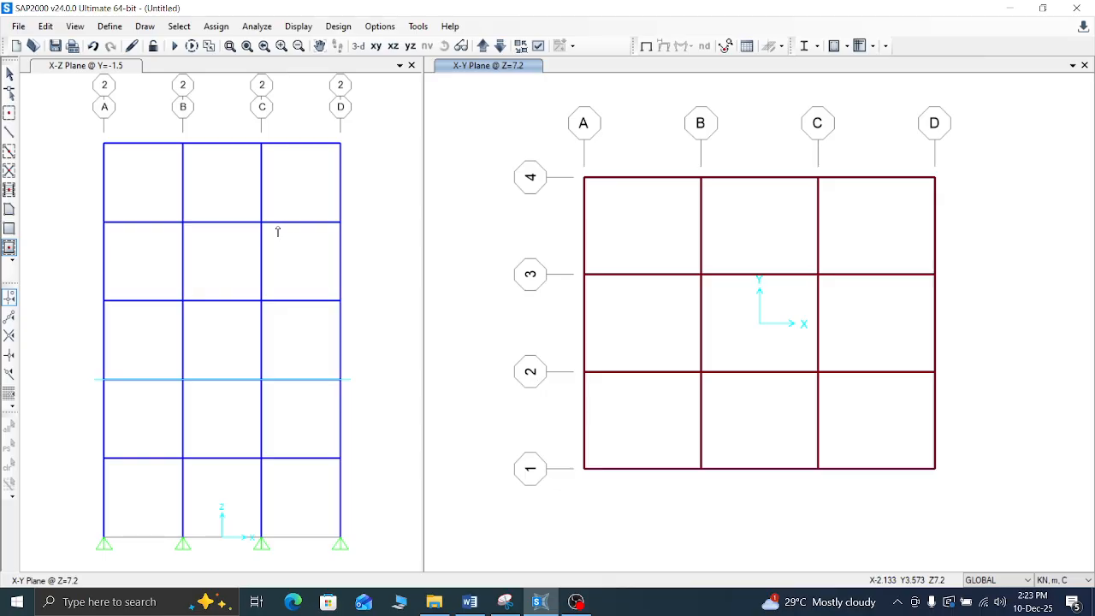
Step: Return to the Z=3.6 plan and check the section assignment of the floor area between grids A-B and 3-4
left_click(500, 46)
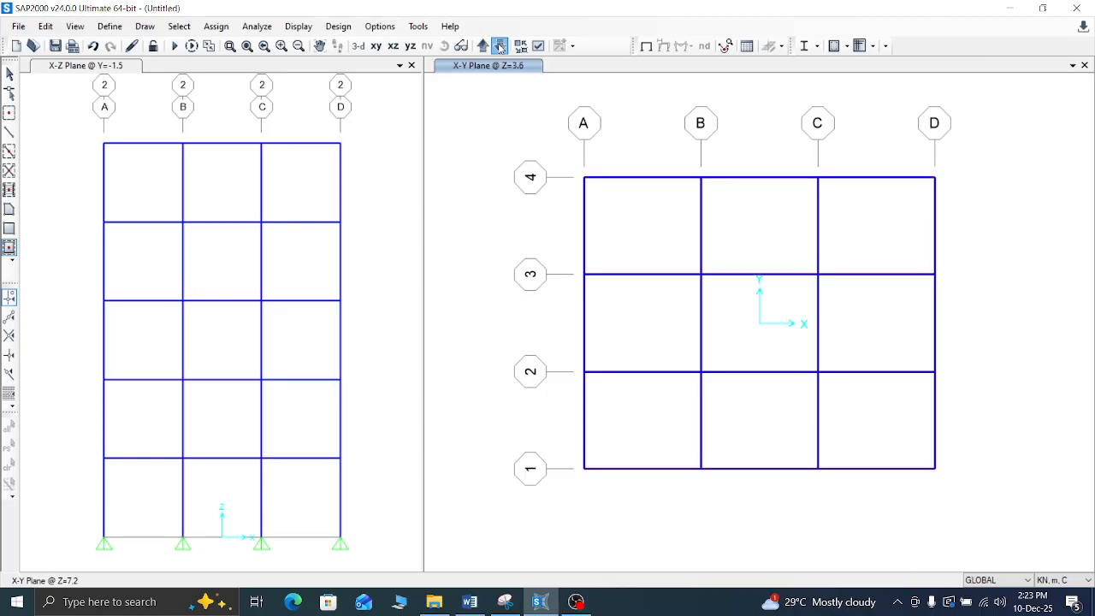
double_click(622, 204)
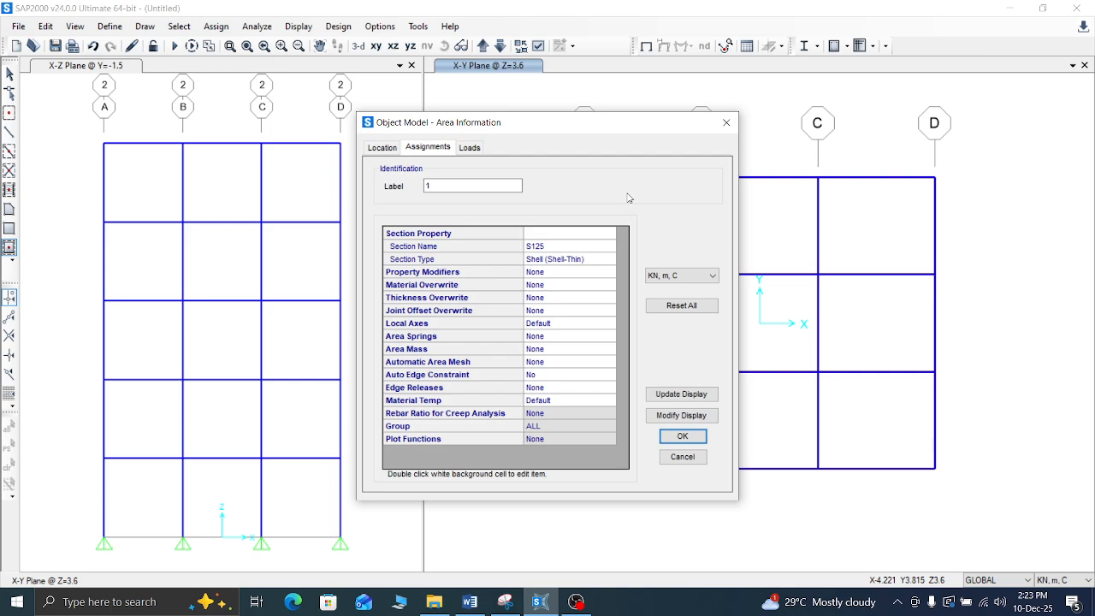
left_click(726, 123)
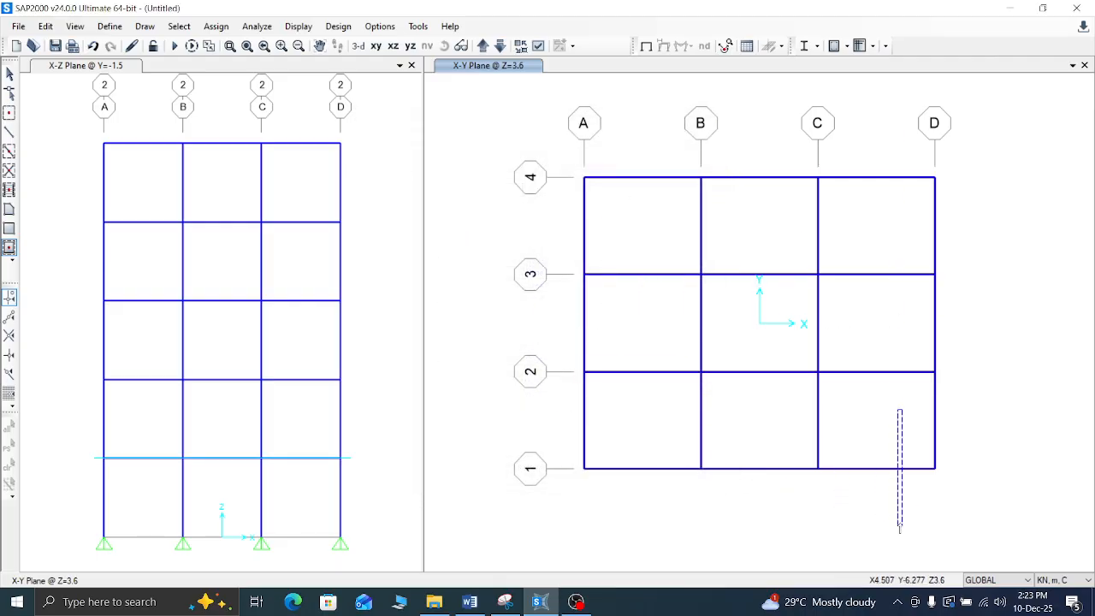
right_click(873, 493)
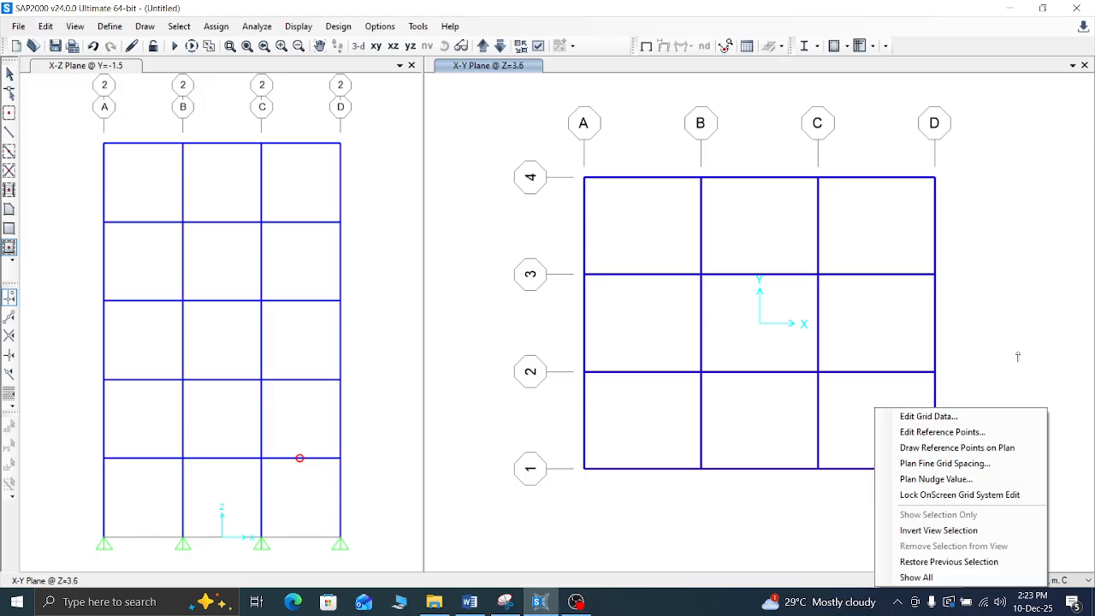
left_click(1018, 357)
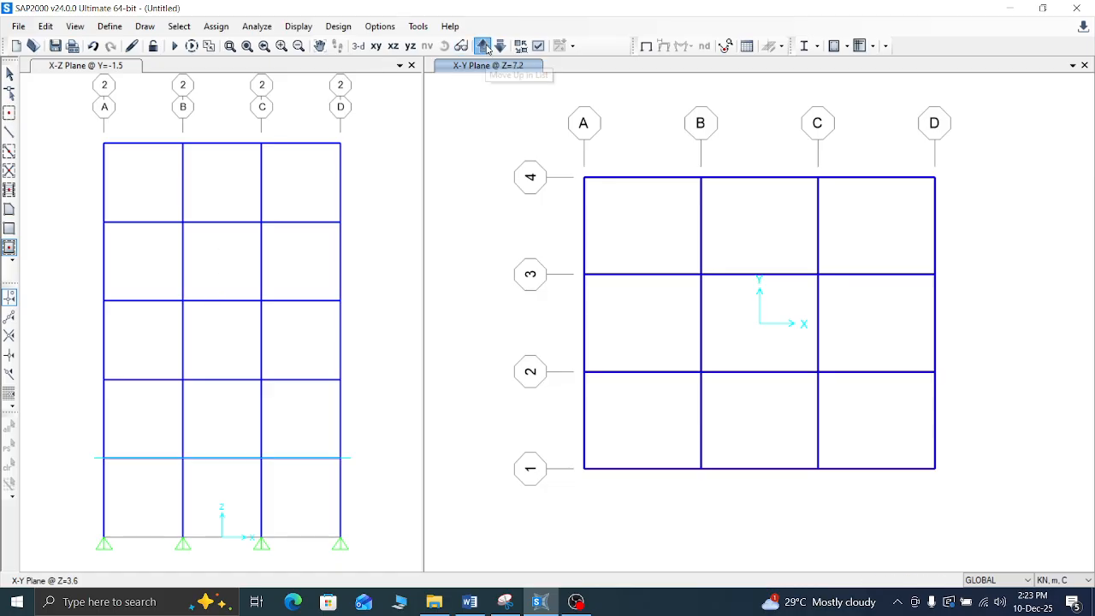
Step: Move up to the Z=7.2 plan, leave area drawing, and check the section assignment of the area between grids A-B and 3-4
left_click(484, 47)
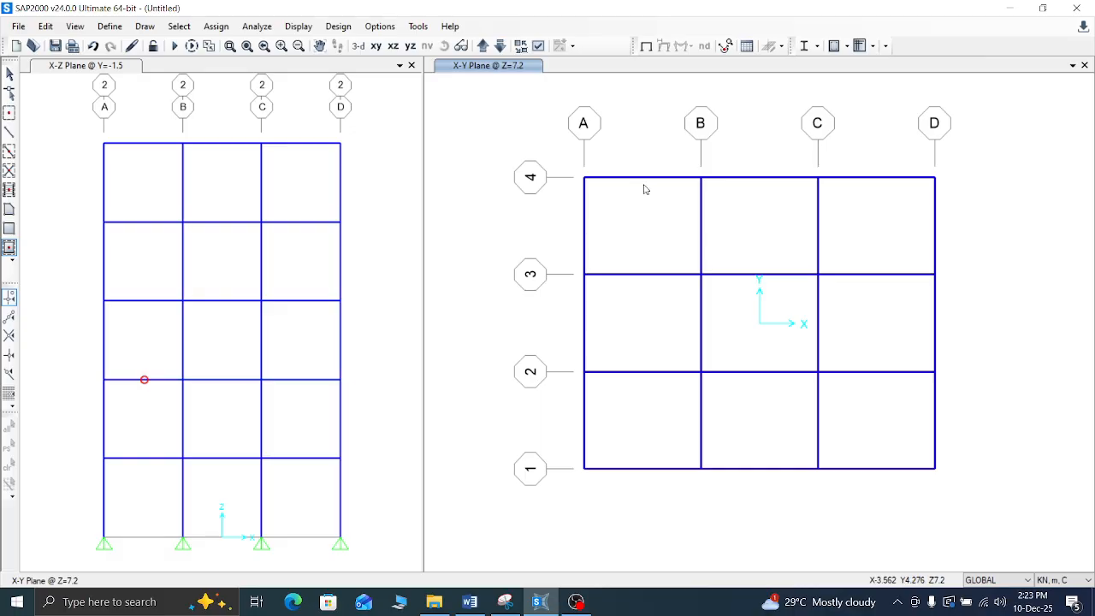
right_click(644, 187)
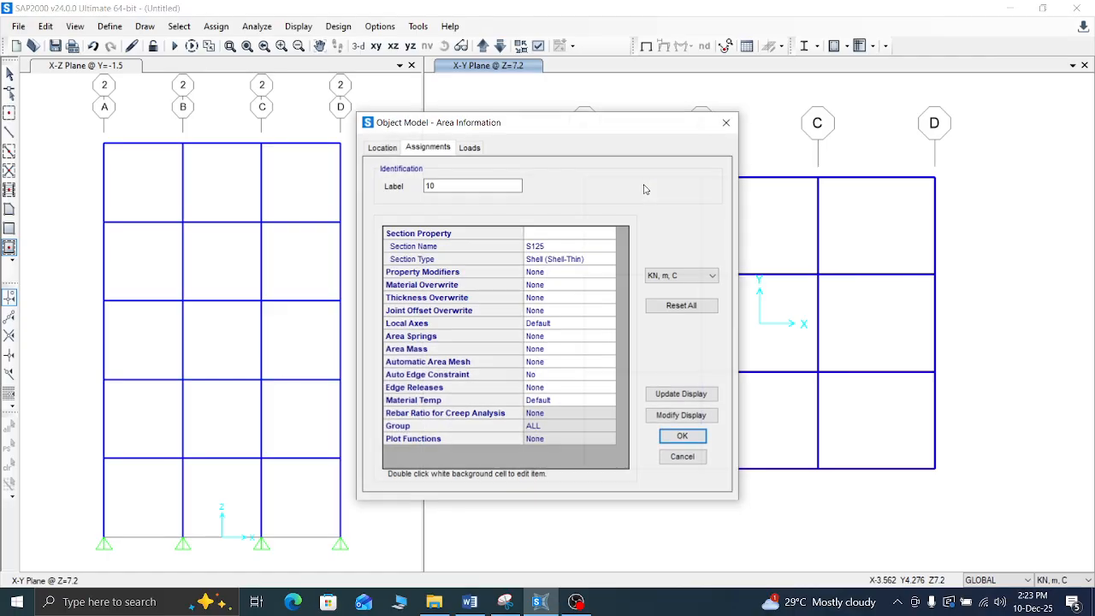
left_click(725, 123)
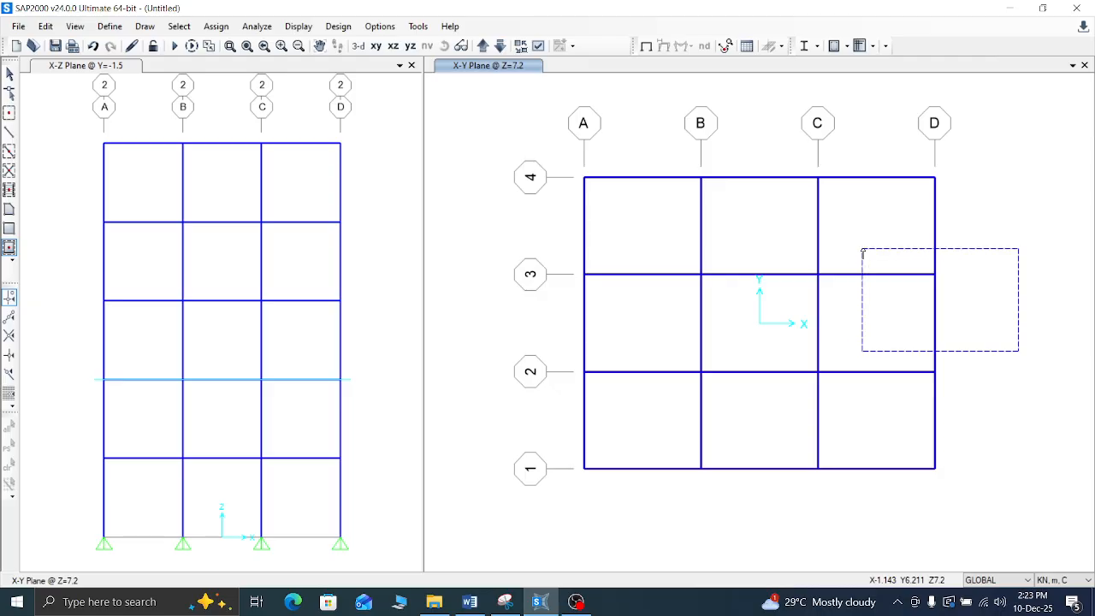
left_click_drag(862, 254, 977, 267)
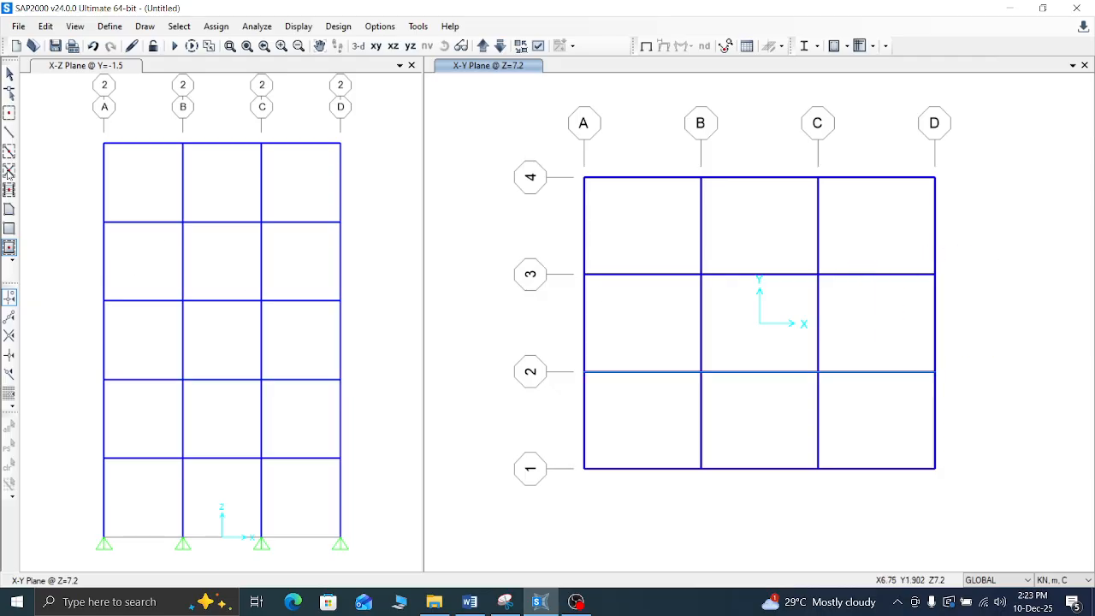
left_click(10, 75)
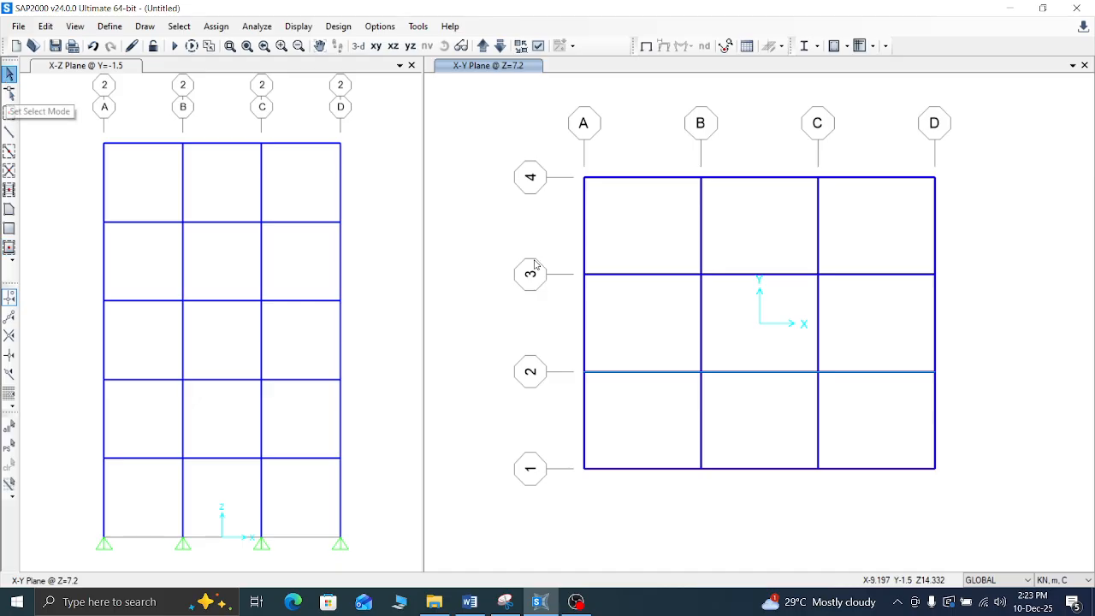
right_click(616, 228)
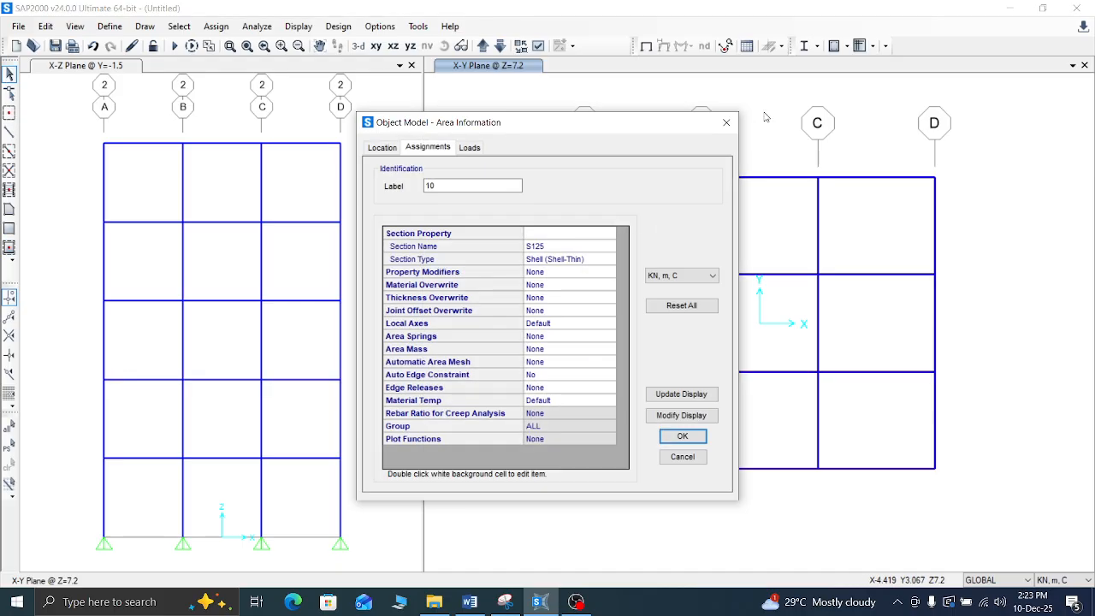
left_click(726, 123)
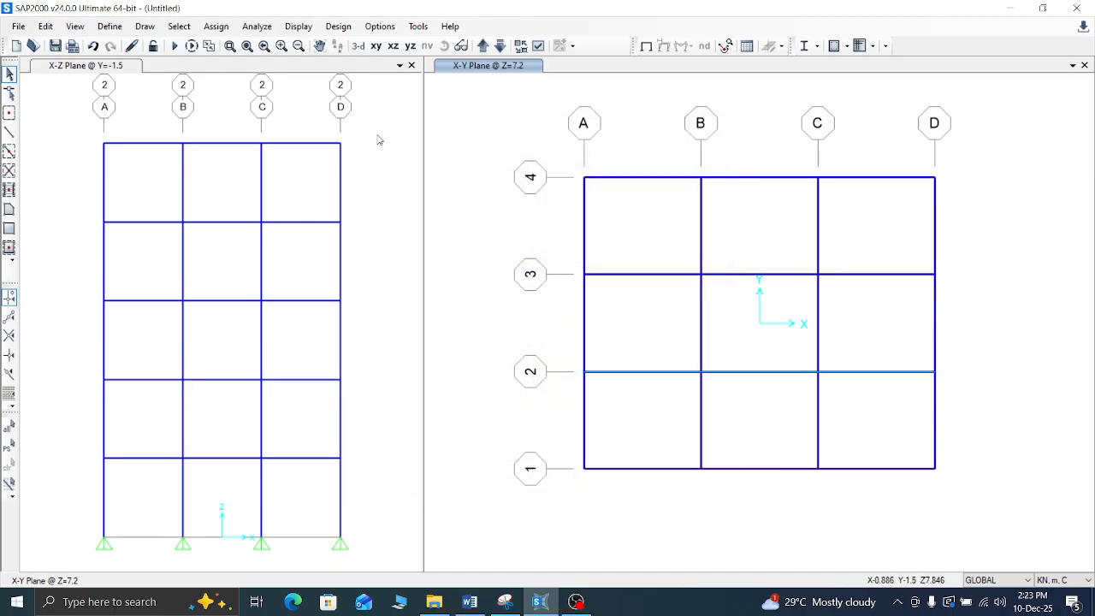
Step: Cycle the plan view upward through all levels, ending at Z=18, to check the slabs on each floor
left_click(482, 46)
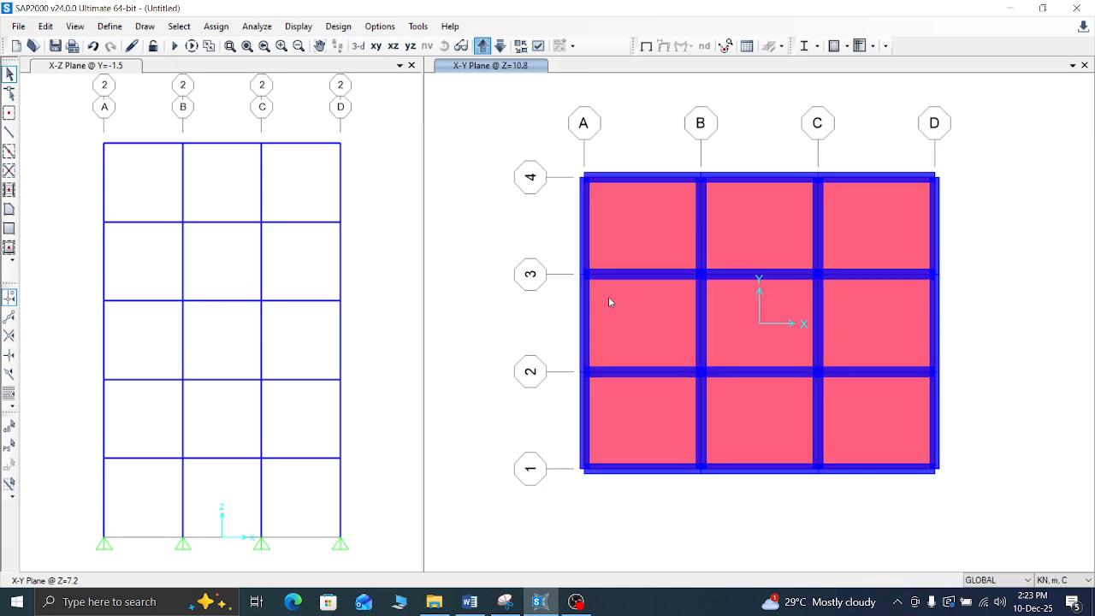
left_click(484, 46)
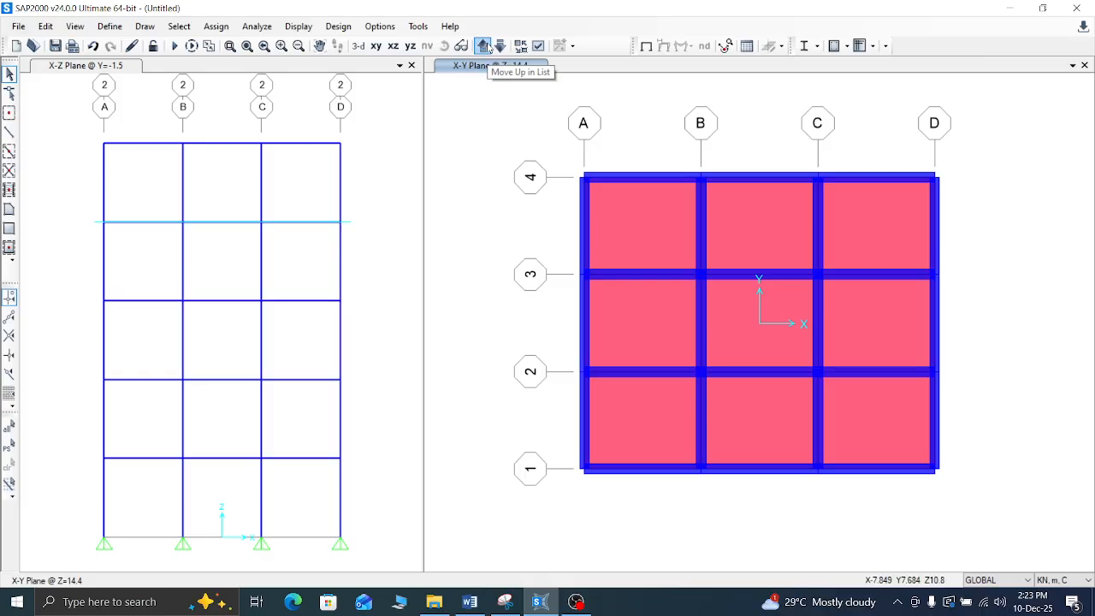
left_click(484, 46)
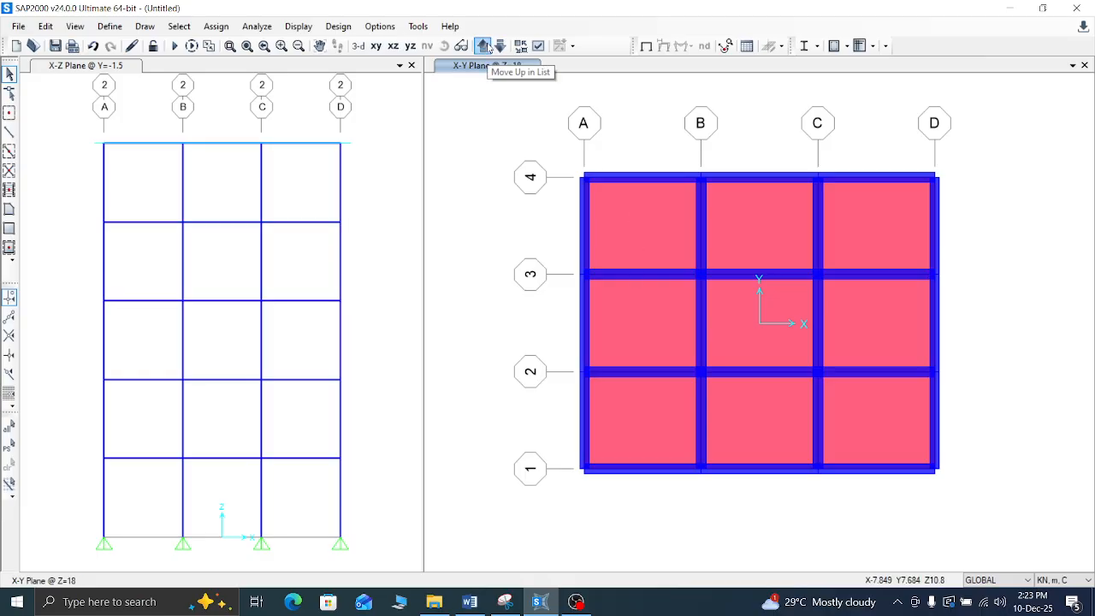
left_click(484, 46)
left_click(484, 46)
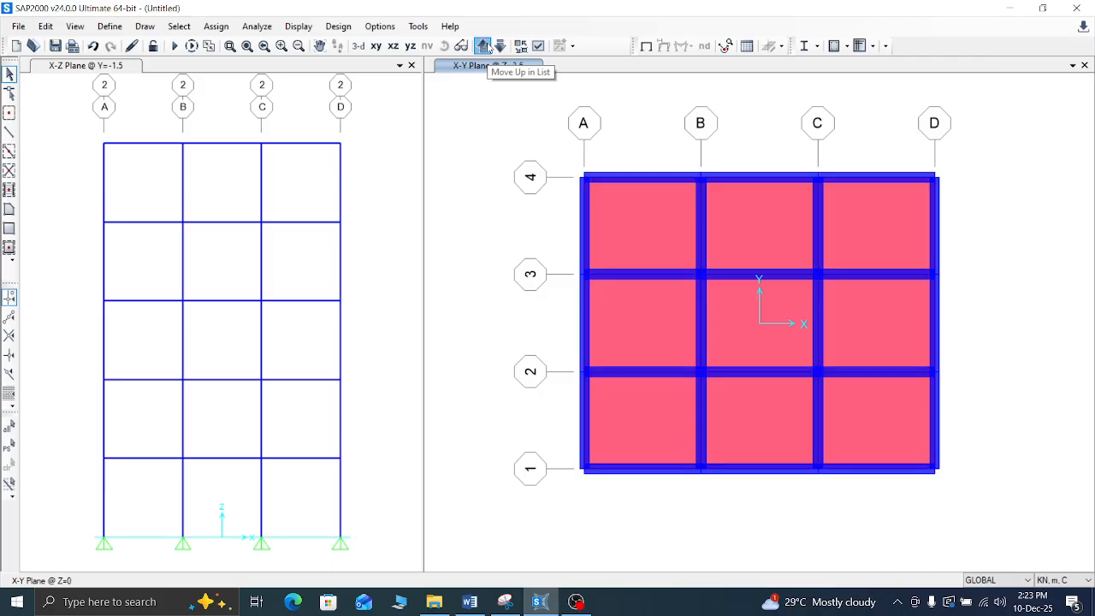
left_click(484, 46)
left_click(484, 46)
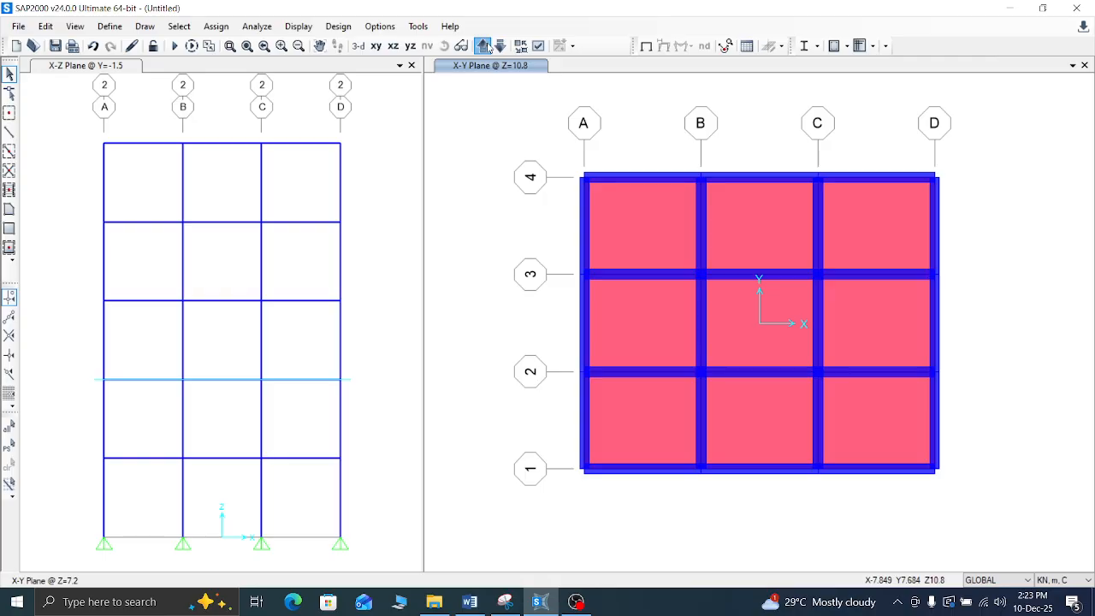
left_click(484, 46)
left_click(484, 46)
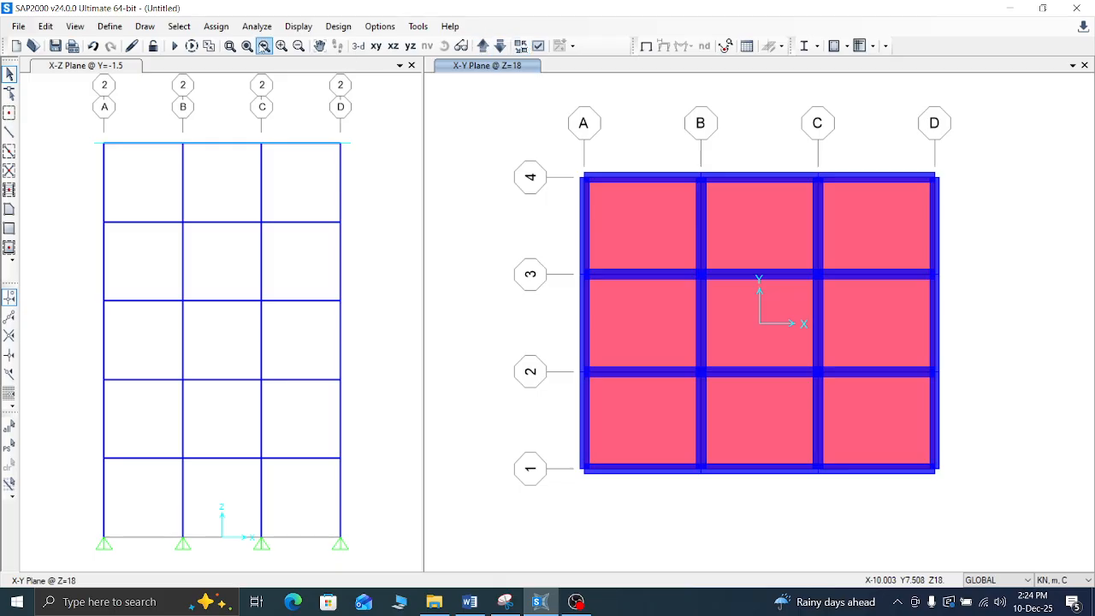
Step: Show the model in 3-D and rotate it to examine the slabs and frame from a lower angle, clearing any selection
left_click(360, 46)
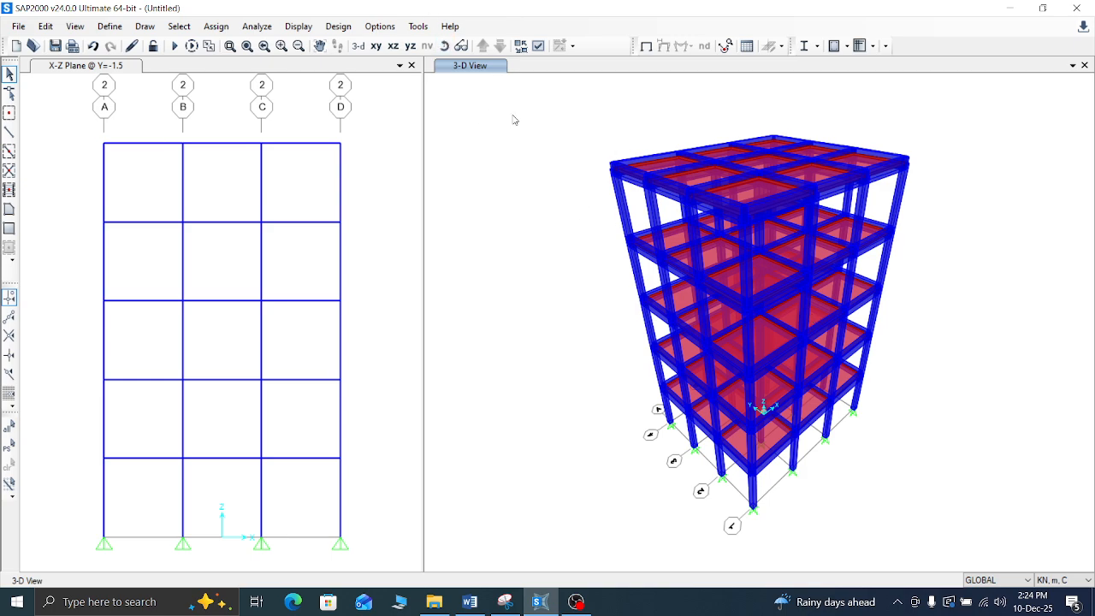
left_click(444, 45)
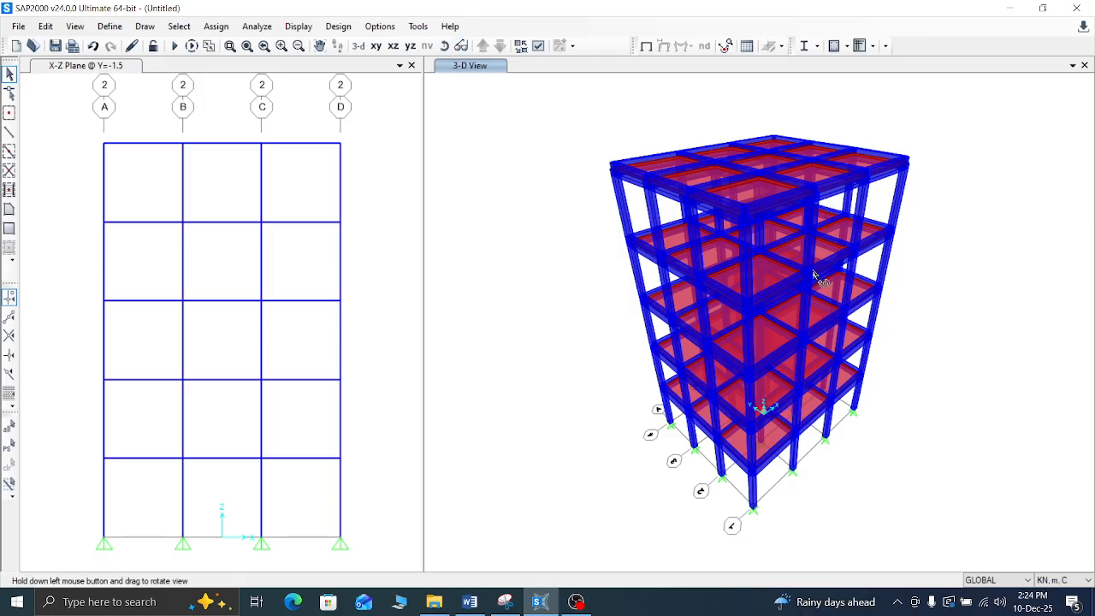
mouse_move(819, 277)
left_mouse_down()
mouse_move(763, 218)
mouse_move(759, 309)
mouse_move(790, 177)
mouse_move(819, 188)
mouse_move(814, 209)
left_mouse_up()
left_click_drag(788, 261, 785, 274)
scroll(780, 361, "up", 4)
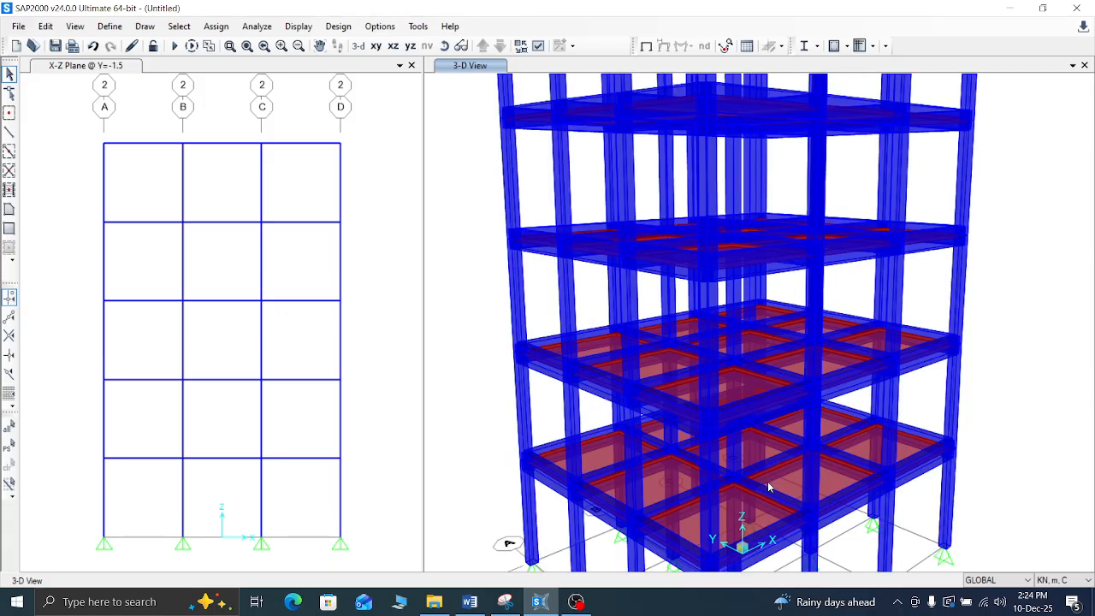
left_click_drag(705, 357, 709, 327)
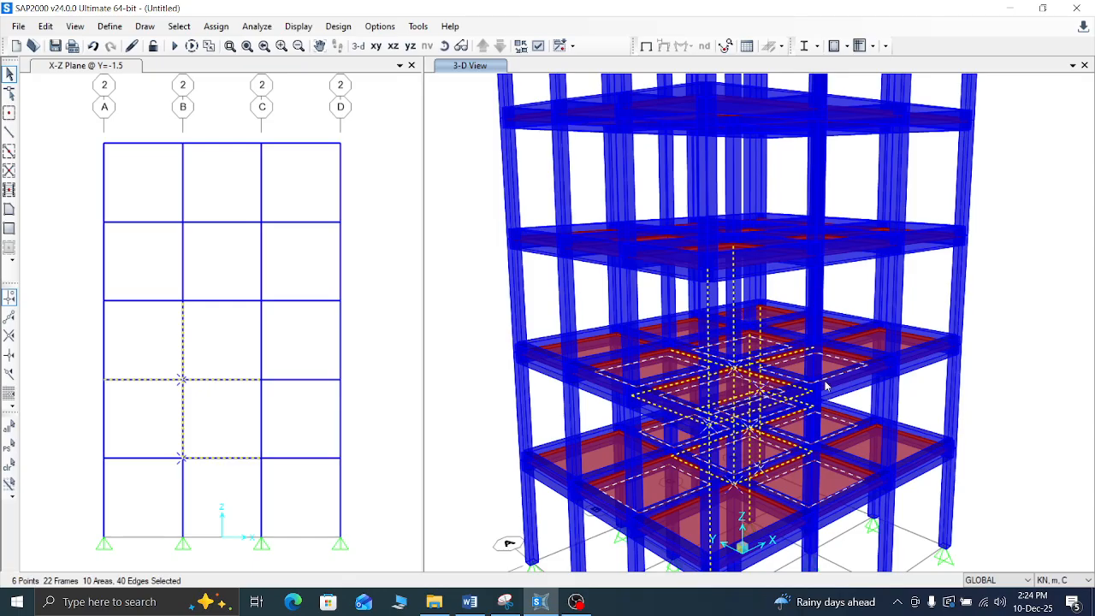
key("ctrl+q")
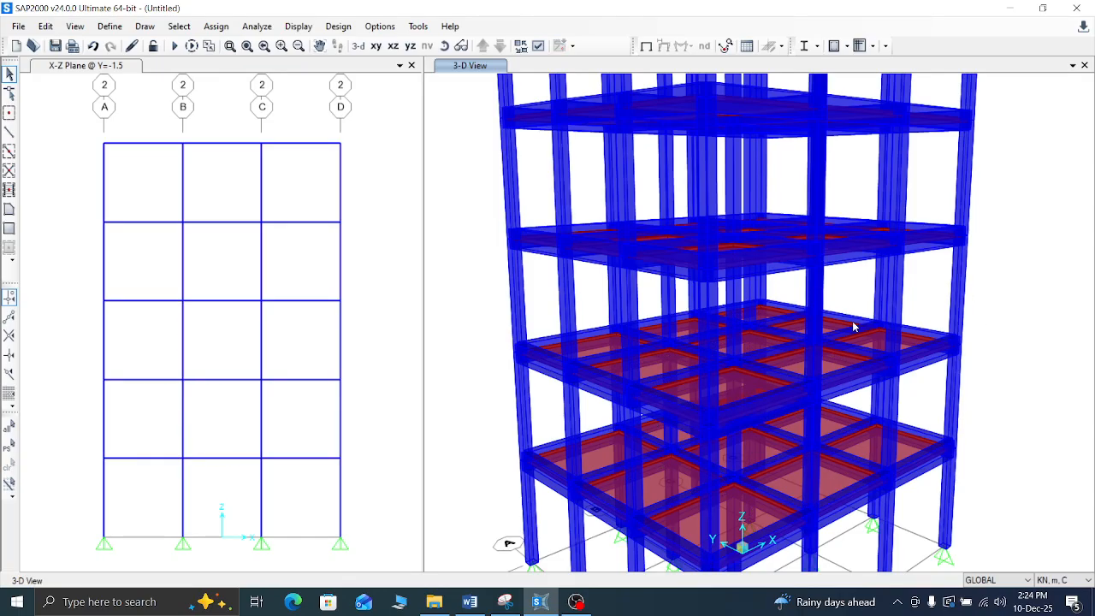
scroll(951, 342, "down", 4)
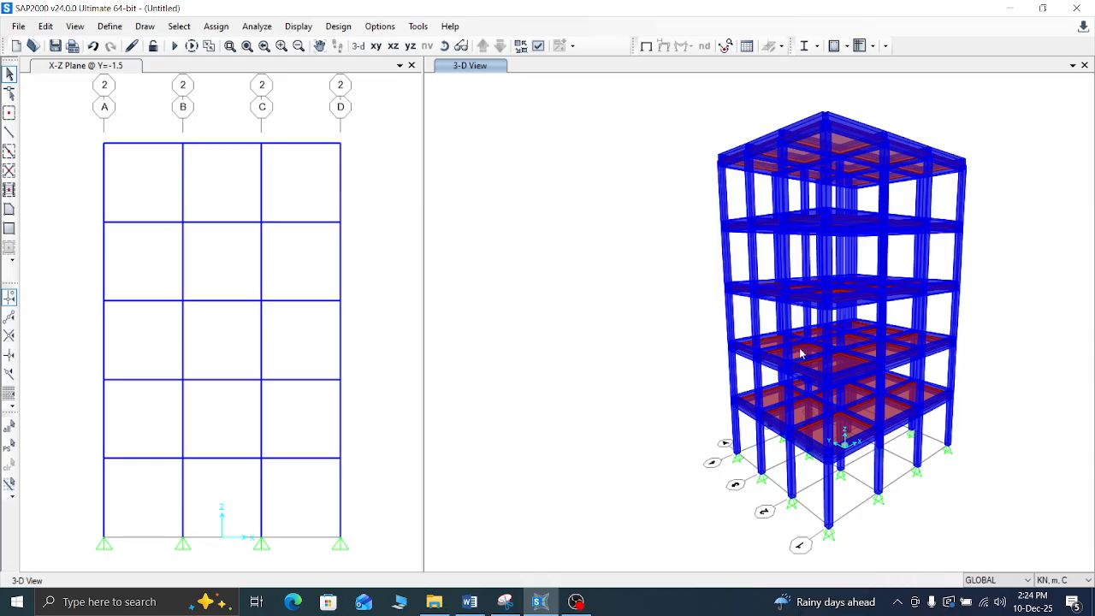
Step: Inspect the lower-floor slabs, beams and columns up close in 3-D, then the whole building
scroll(767, 414, "up", 5)
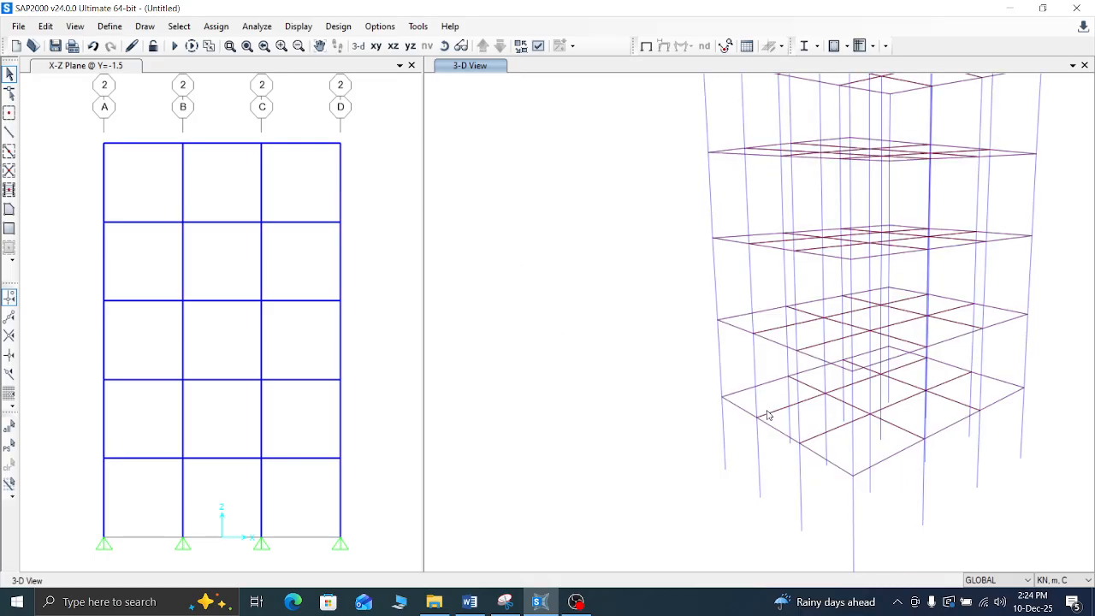
scroll(767, 415, "up", 2)
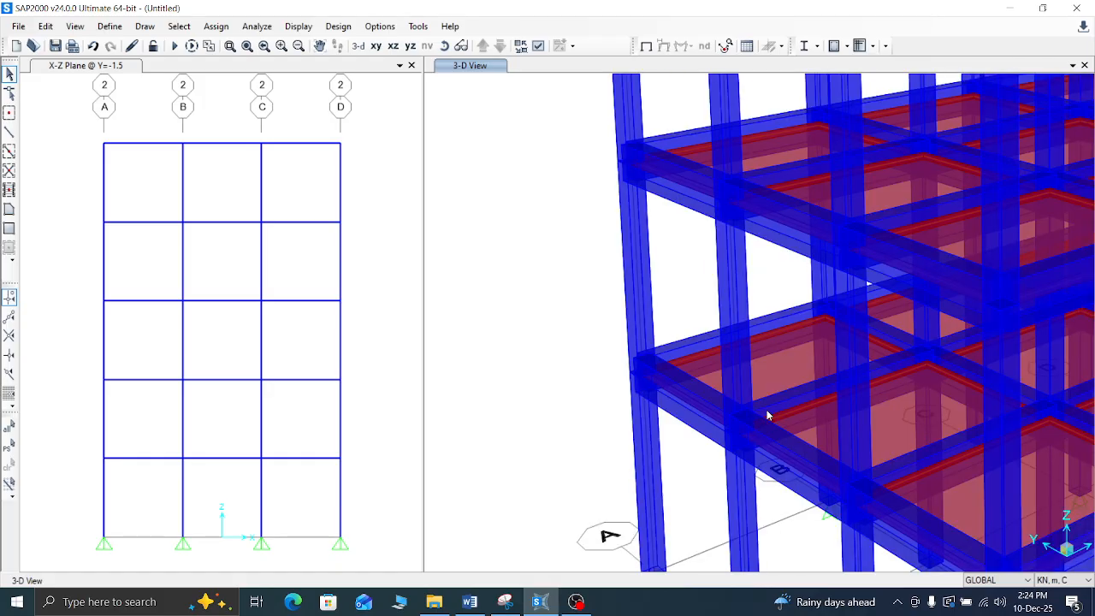
scroll(767, 415, "up", 3)
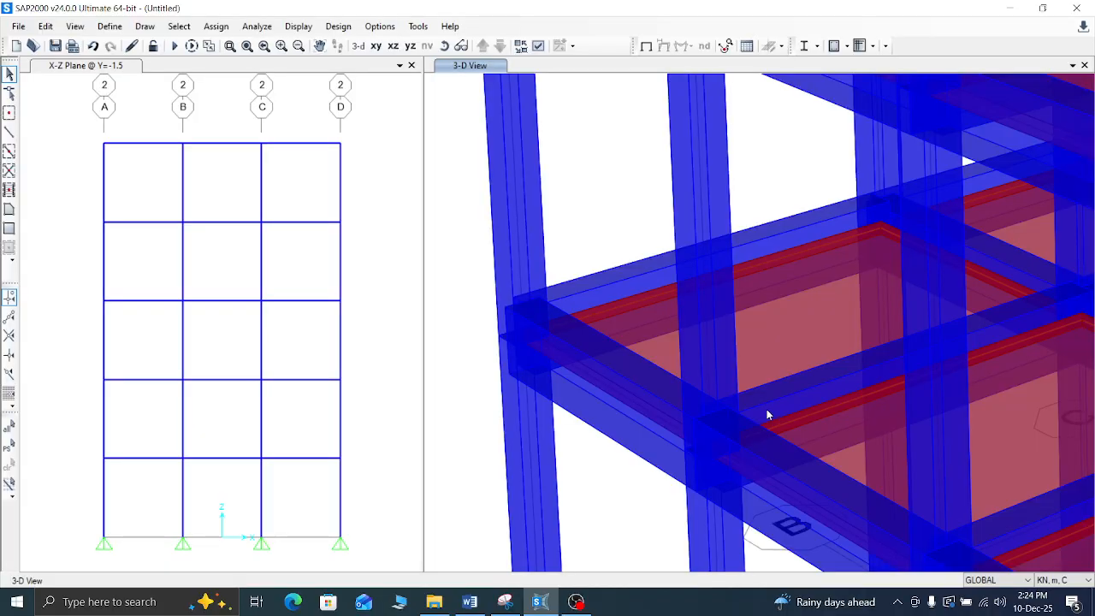
scroll(767, 415, "down", 5)
scroll(767, 415, "down", 5)
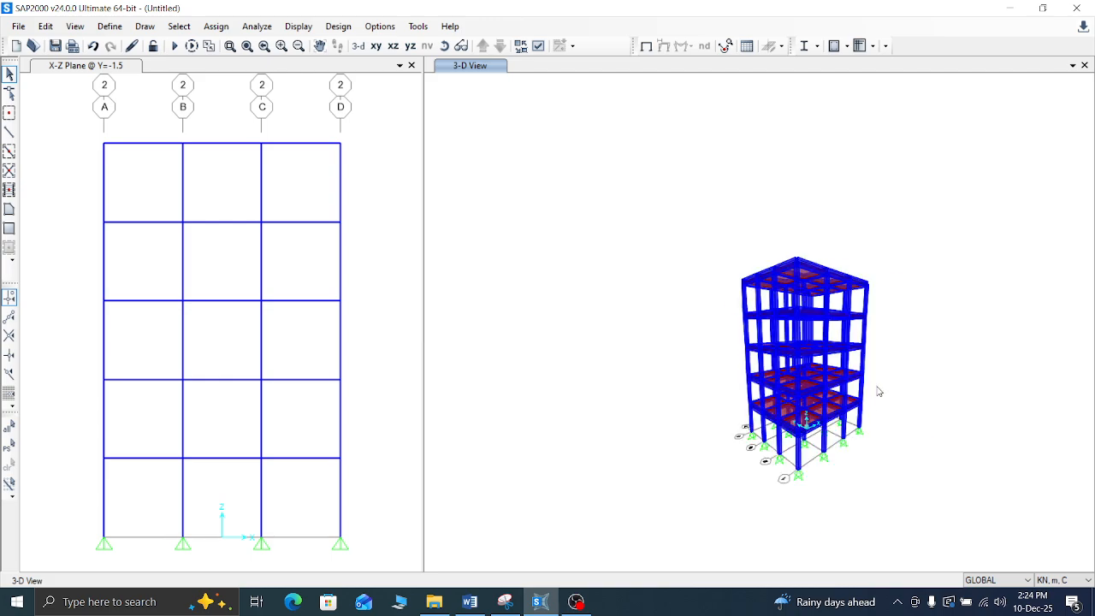
scroll(877, 391, "up", 3)
scroll(594, 254, "down", 3)
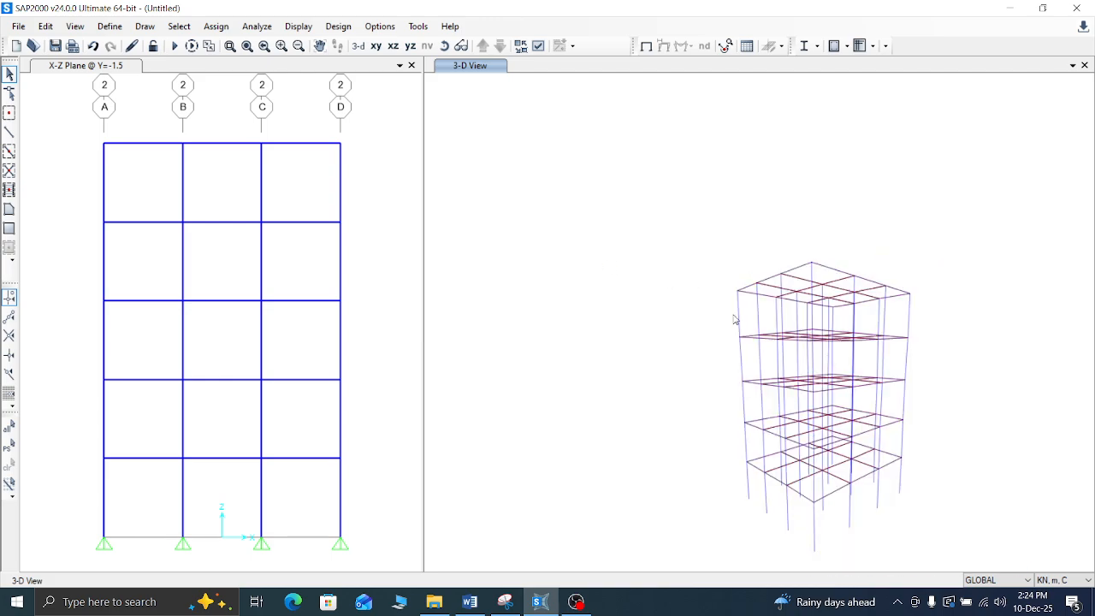
right_click(574, 251)
left_click(617, 260)
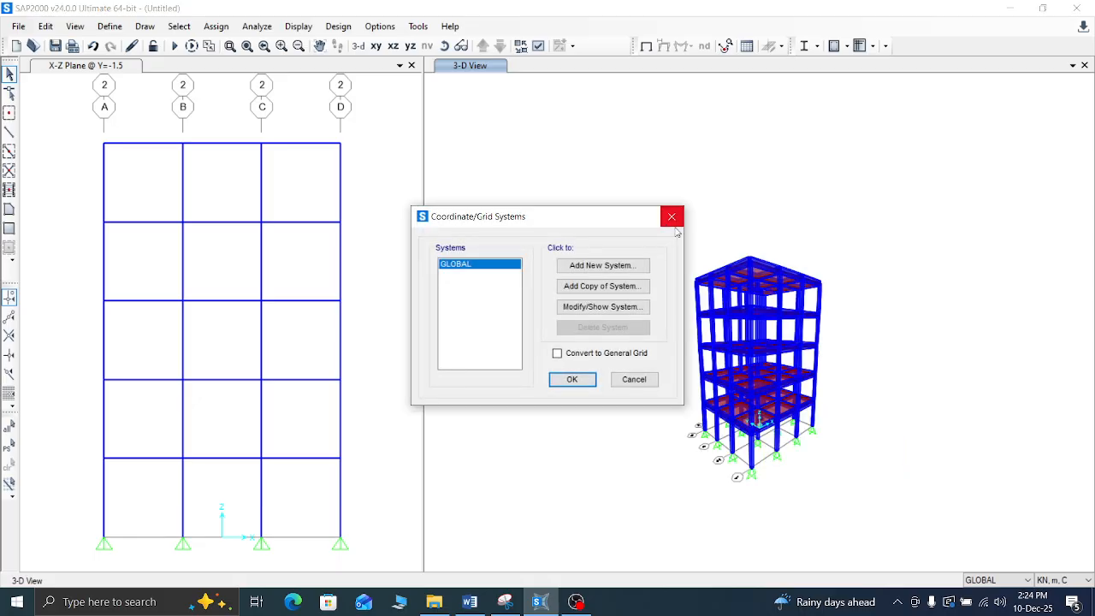
left_click(676, 219)
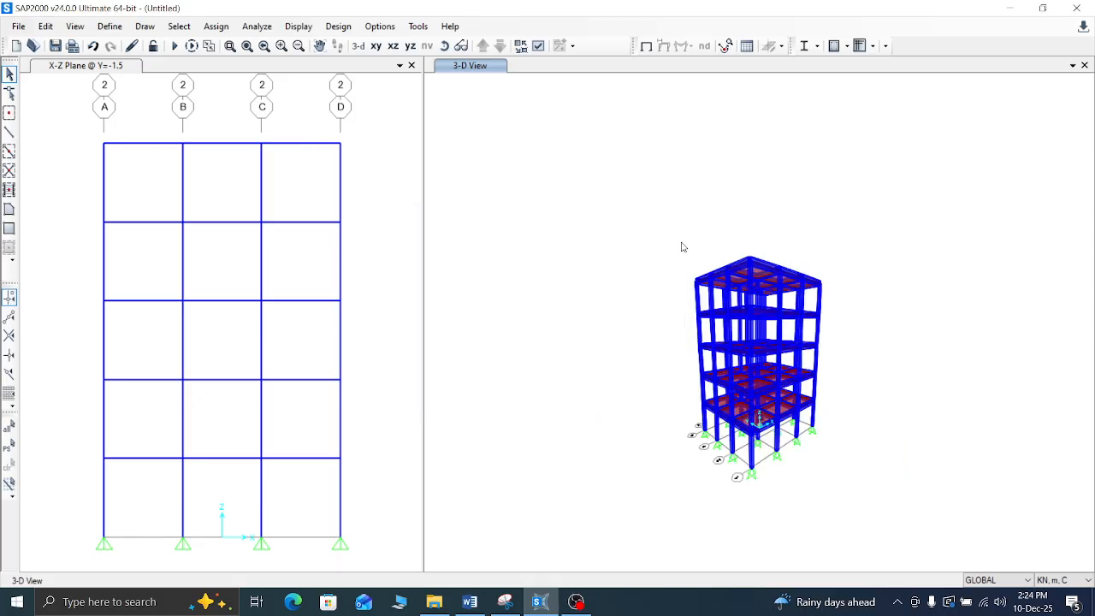
Step: Switch from the 3-D view of the building to the X-Y plan at Z=18
scroll(745, 400, "up", 3)
scroll(703, 366, "up", 2)
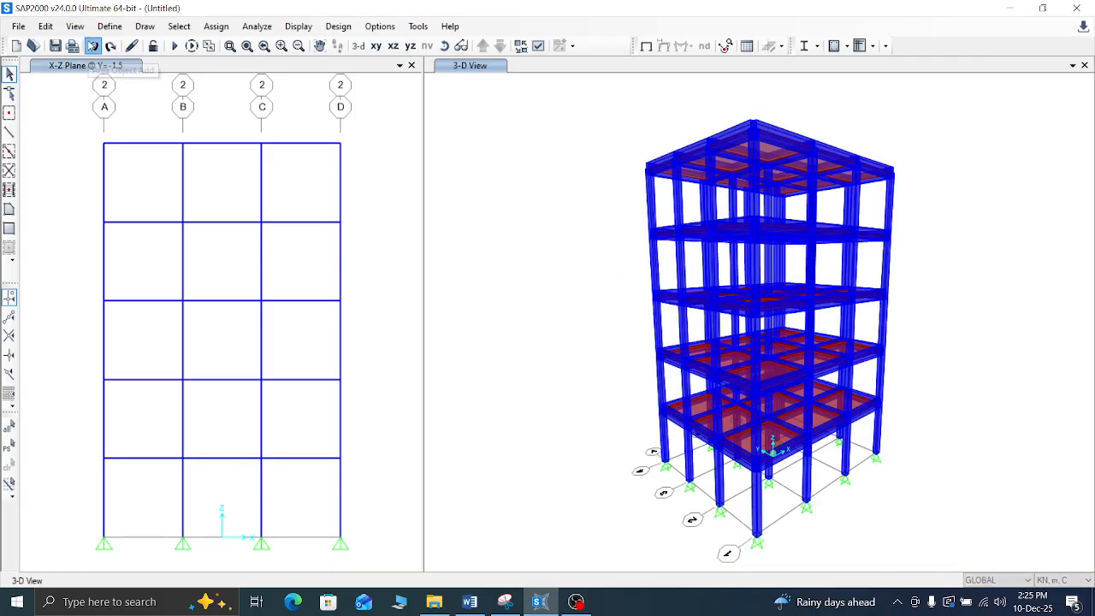
left_click(376, 45)
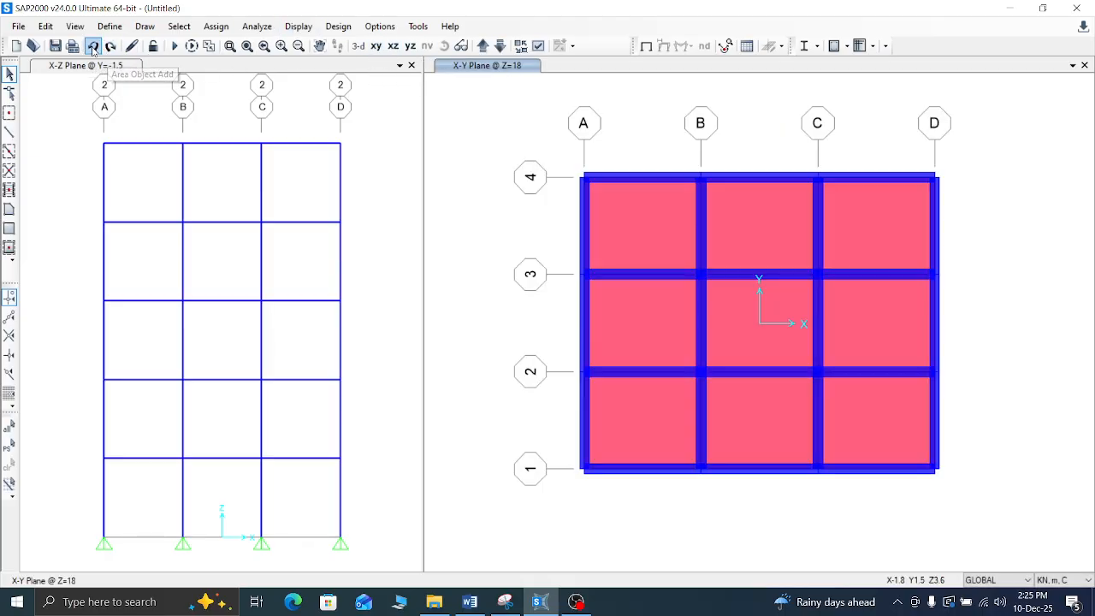
Step: Try to undo the most recent area object additions, working from the Z=18 plan
left_click(94, 49)
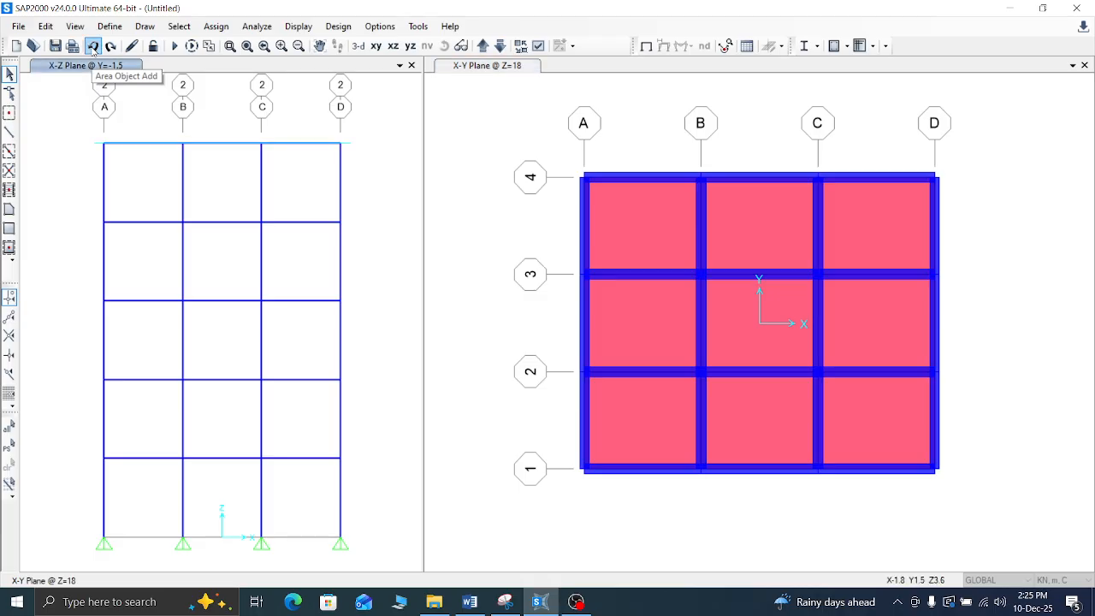
left_click(94, 49)
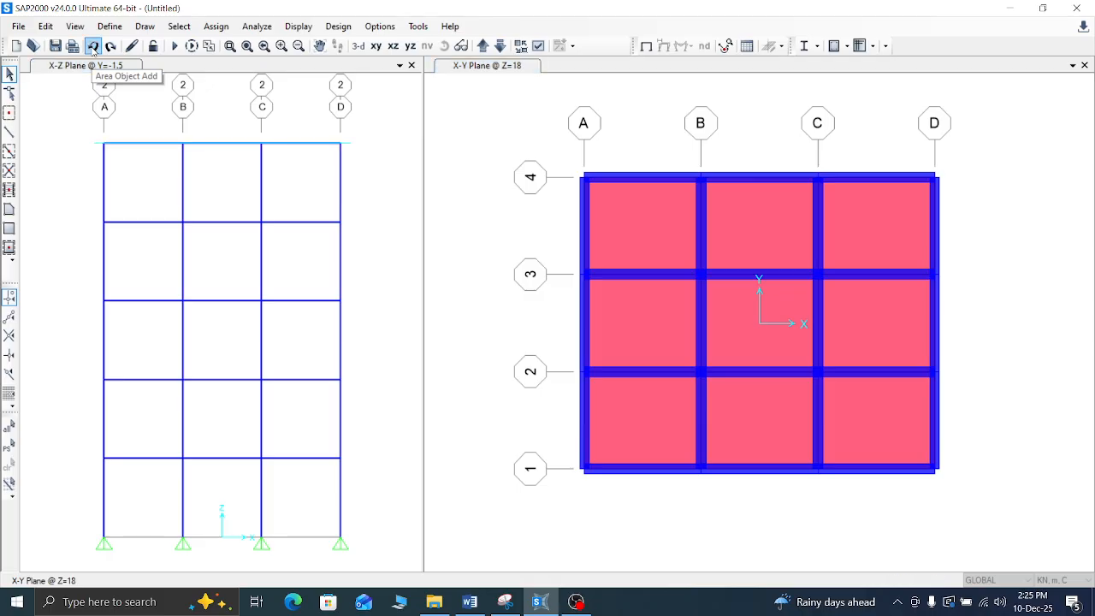
left_click(94, 49)
left_click(94, 49)
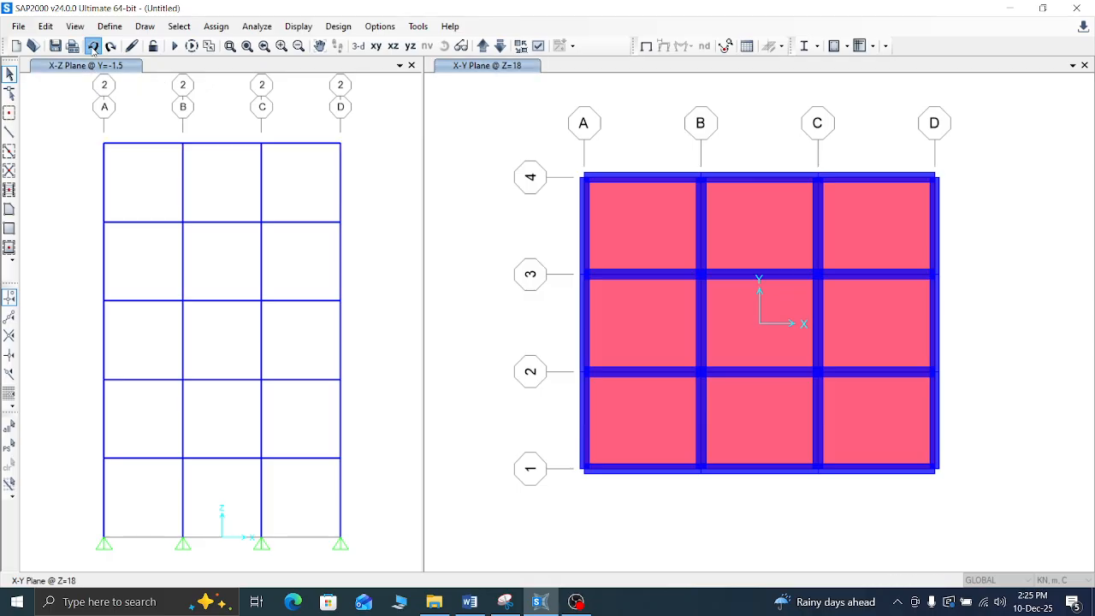
left_click(94, 49)
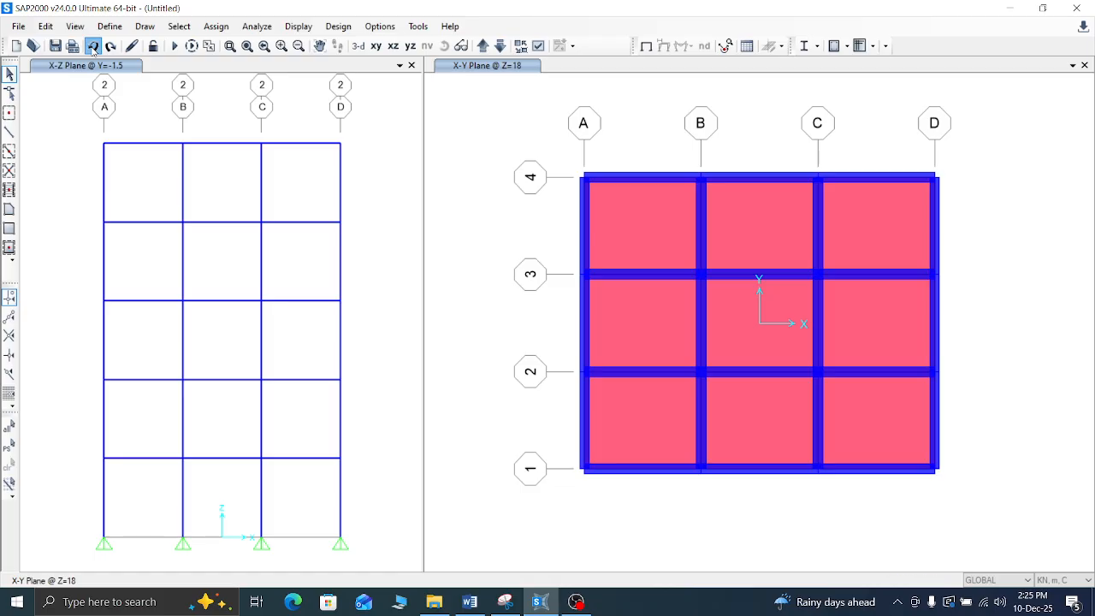
left_click(94, 49)
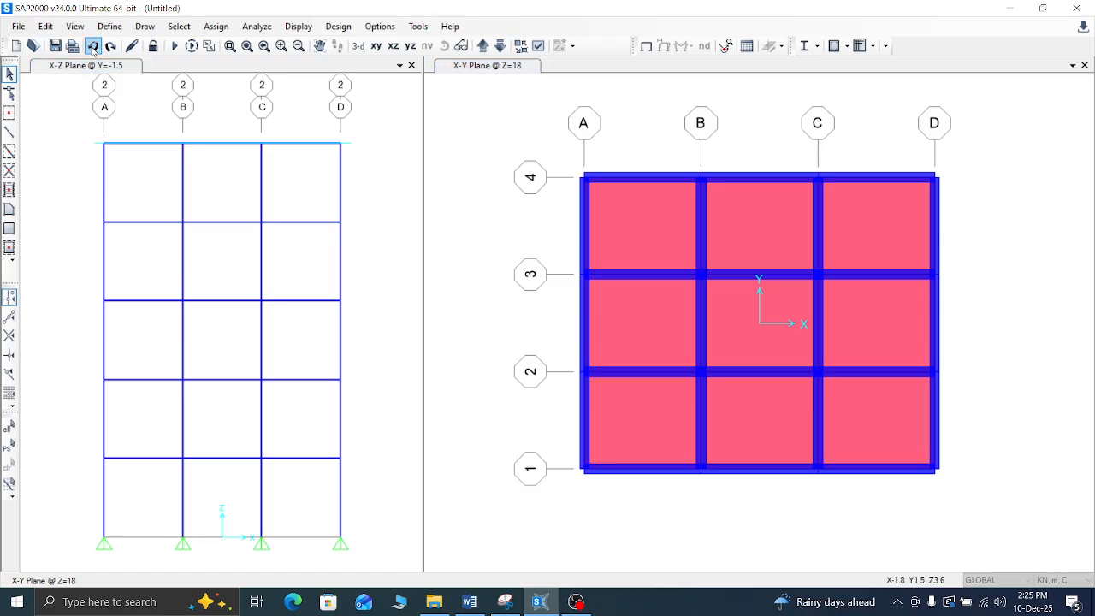
left_click(94, 48)
left_click(94, 49)
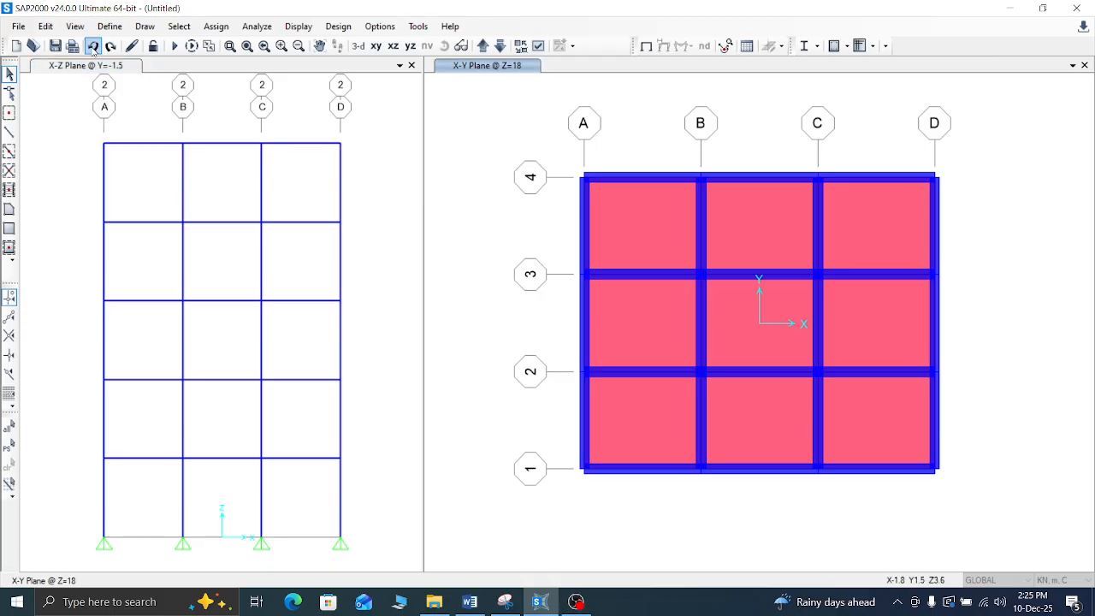
left_click(94, 49)
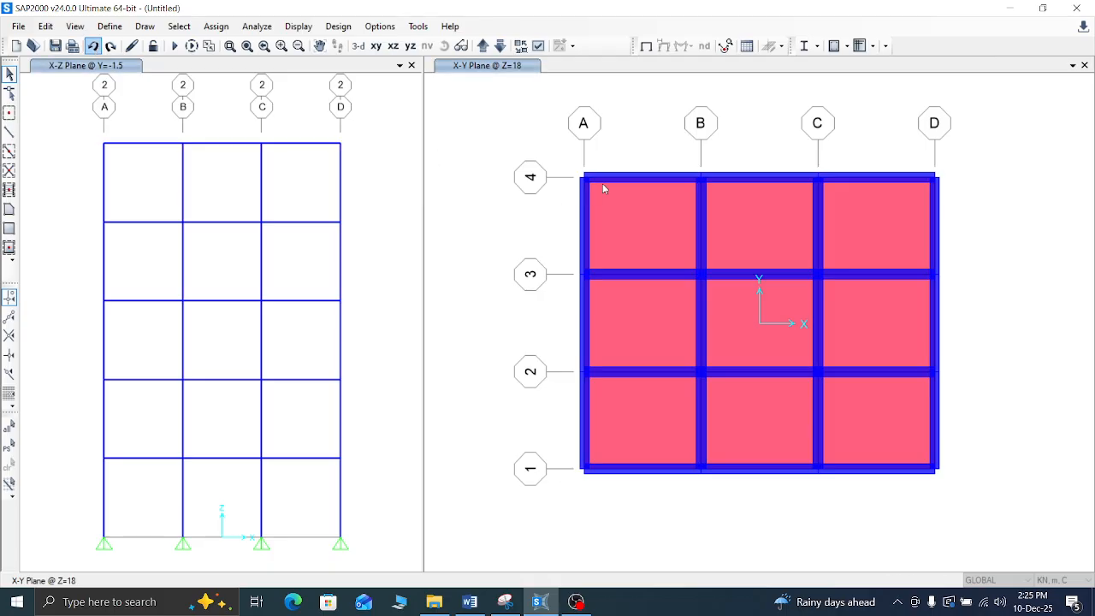
Step: Delete all nine slab areas on the Z=18 plan, keeping the beams
left_click(633, 224)
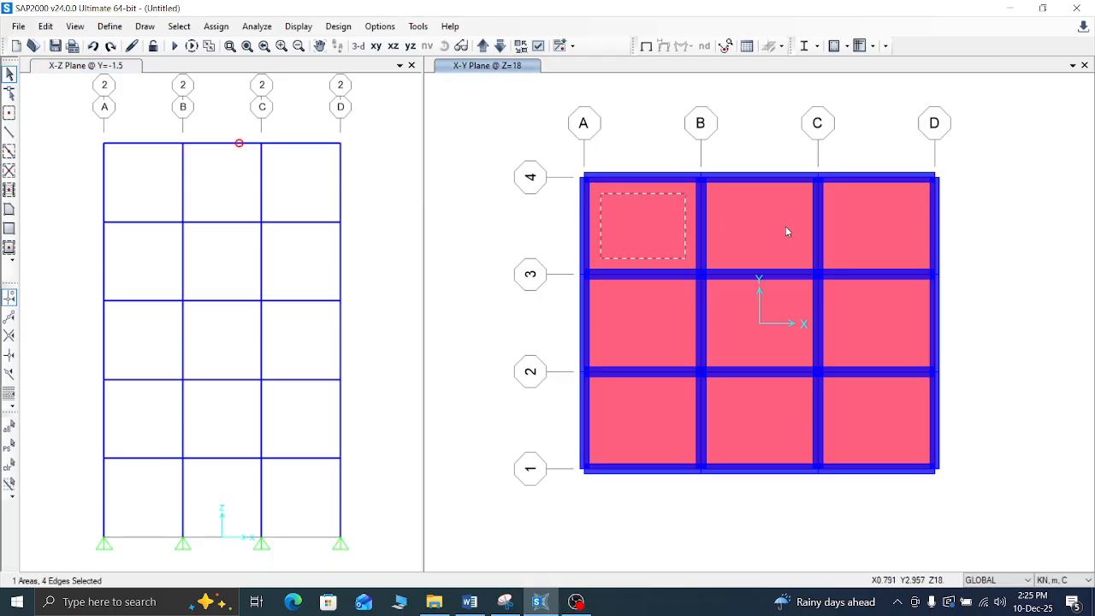
left_click(910, 226)
left_click(889, 318)
left_click(757, 344)
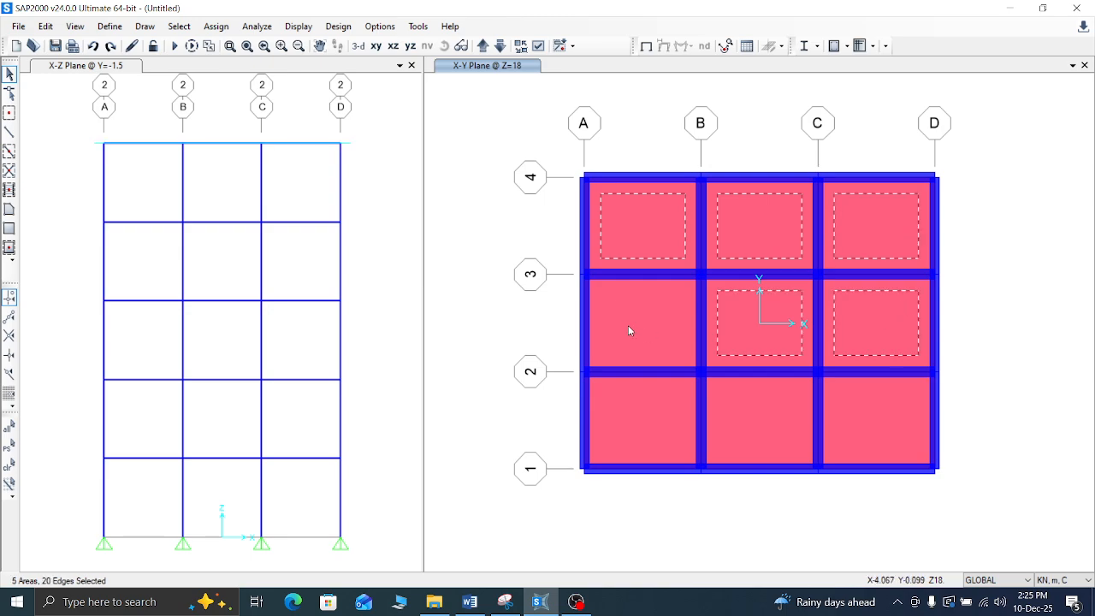
left_click(630, 327)
left_click(643, 453)
left_click(757, 437)
left_click(877, 417)
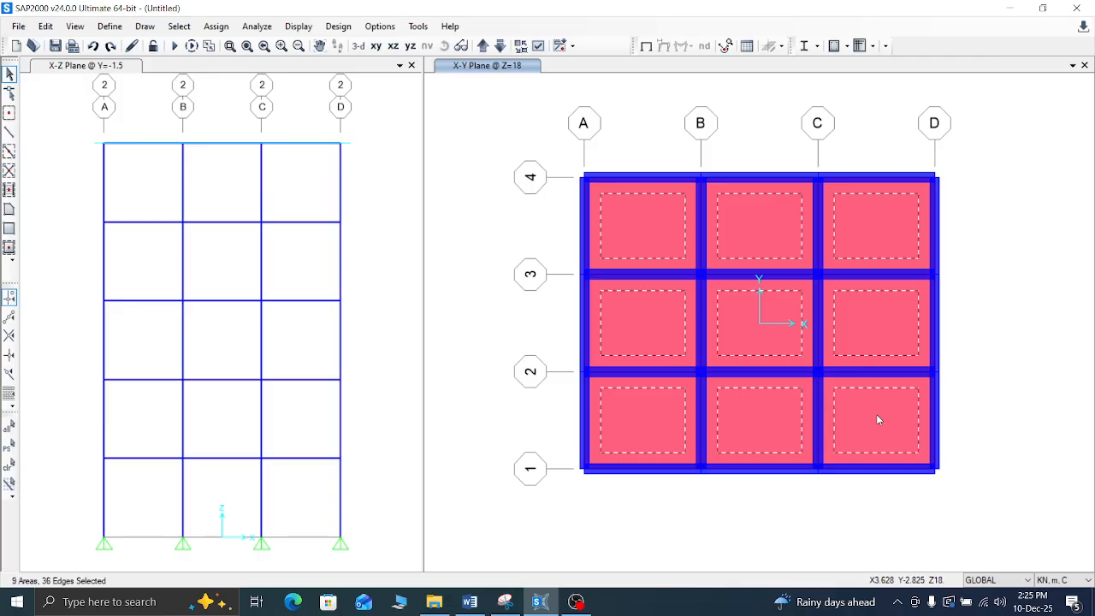
key("Delete")
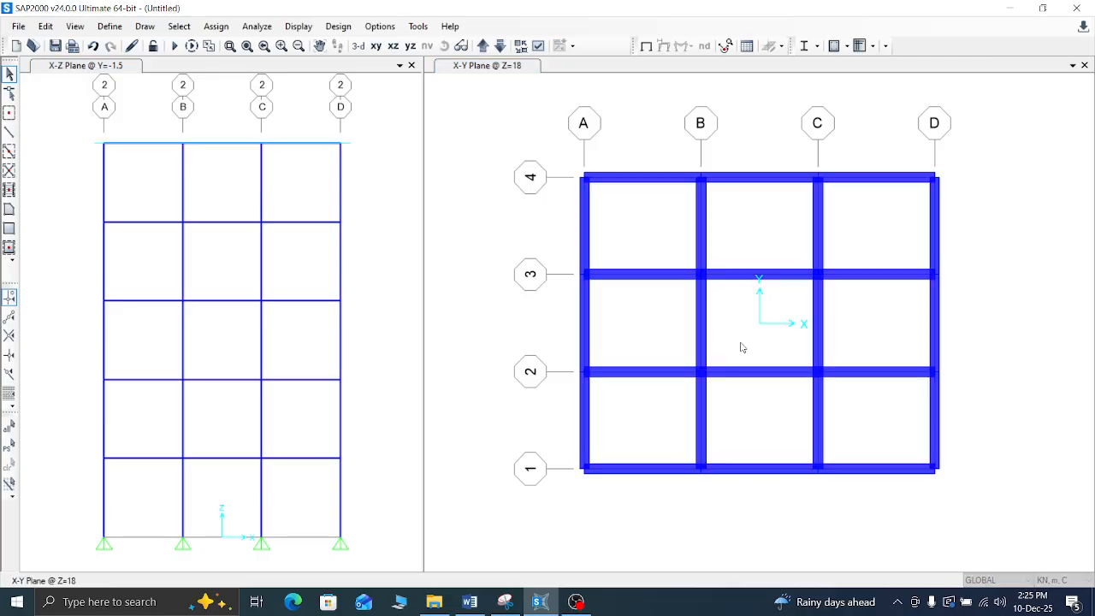
Step: Go to the Z=3.6 plan and delete all nine slab areas between grids A-D and 1-4
left_click(483, 46)
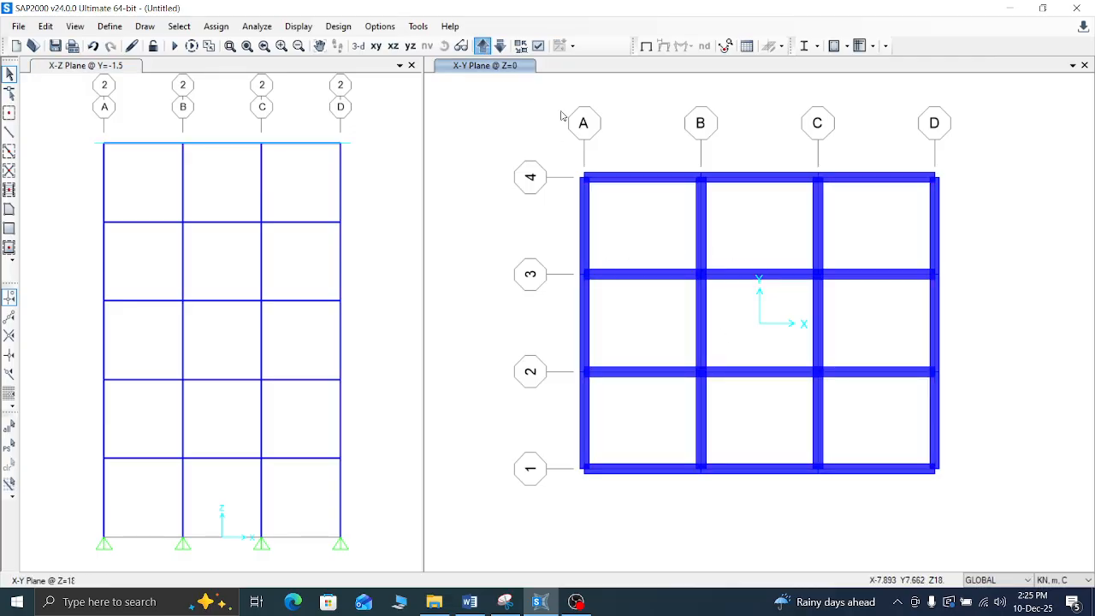
left_click(482, 45)
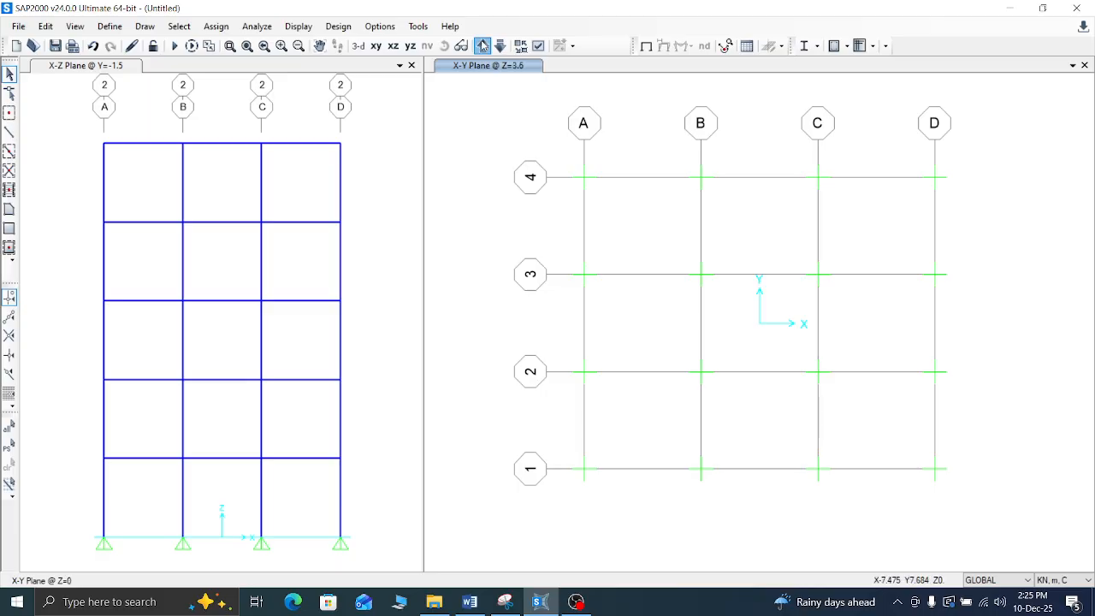
left_click(634, 222)
left_click(790, 220)
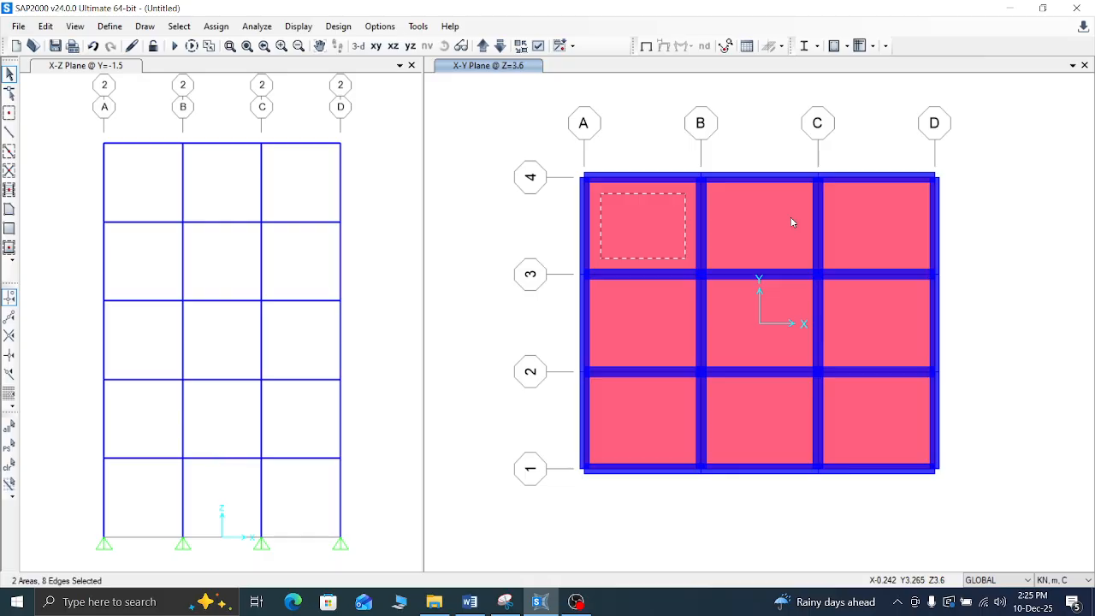
left_click(873, 265)
left_click(740, 331)
left_click(634, 319)
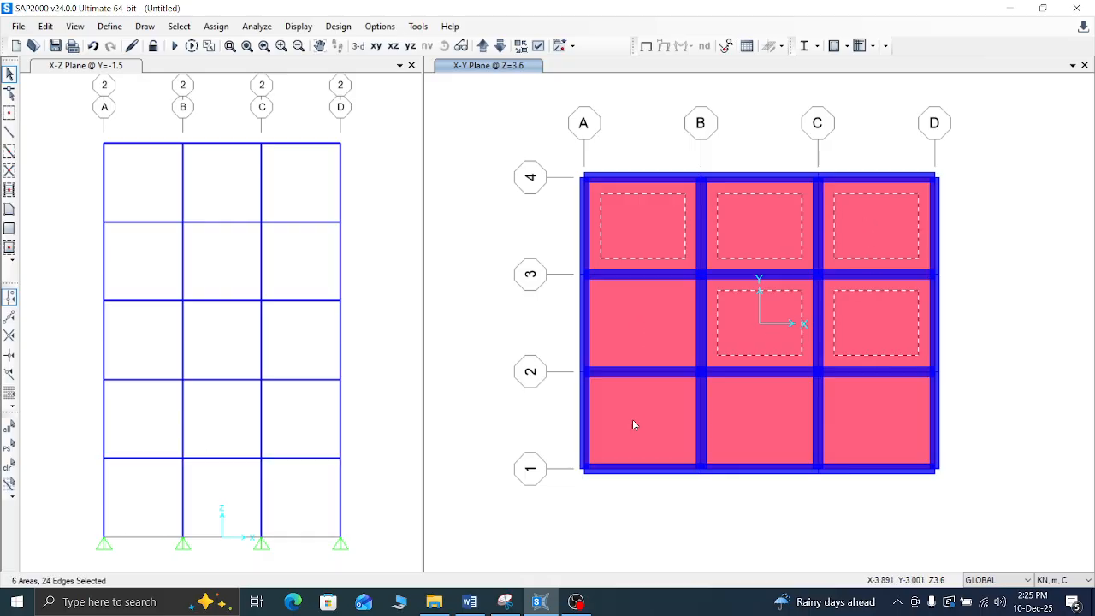
left_click(632, 419)
left_click(750, 420)
left_click(893, 424)
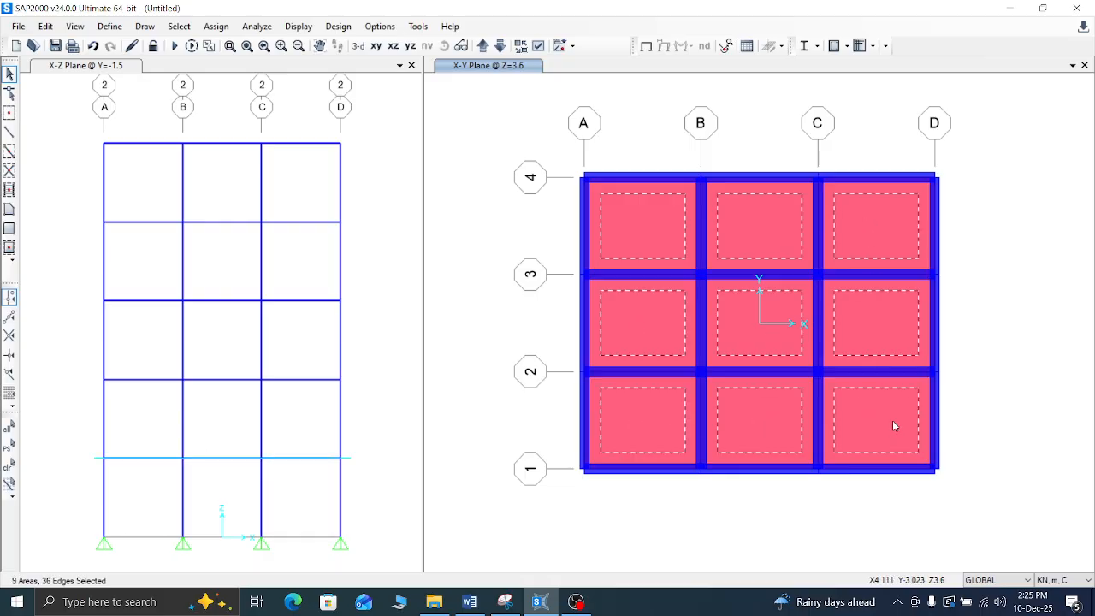
key("Delete")
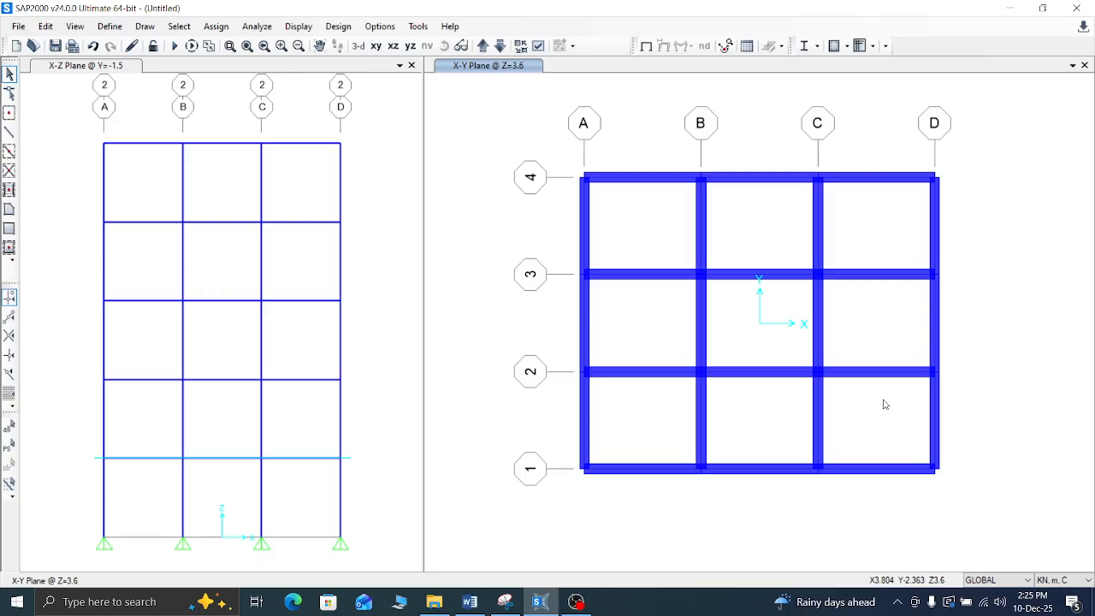
Step: Move up to the Z=7.2 plan and delete its nine slab areas
left_click(483, 45)
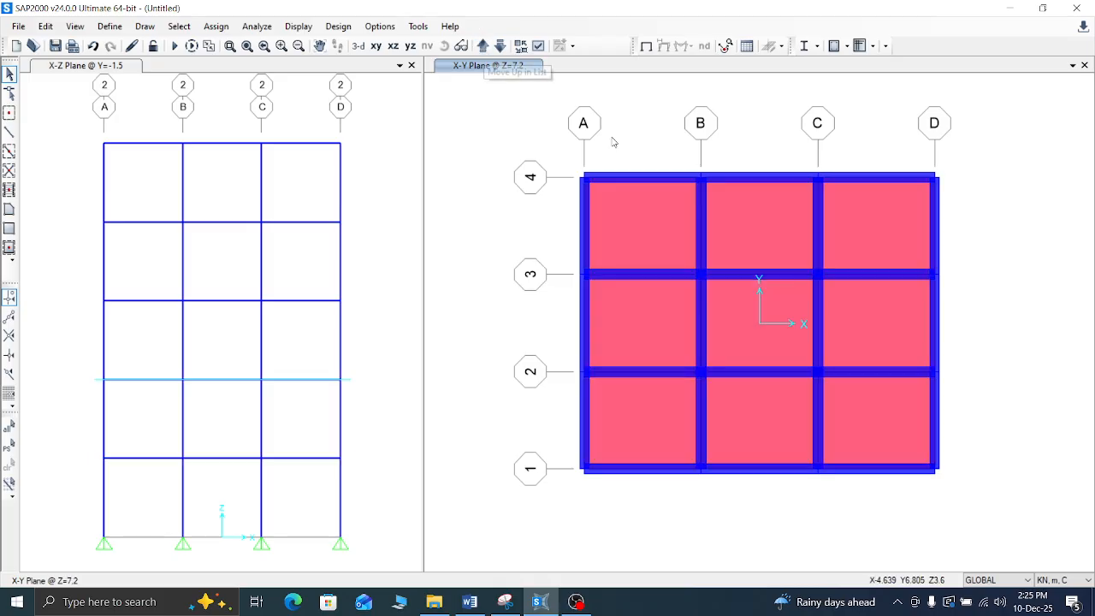
left_click(625, 224)
left_click(720, 222)
left_click(875, 220)
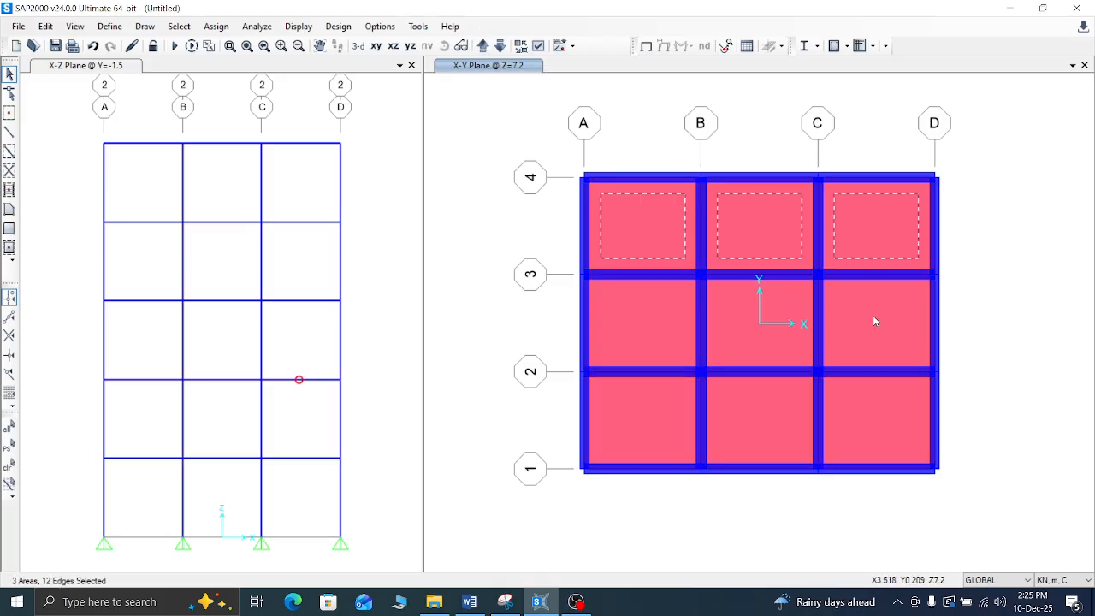
left_click(872, 315)
left_click(768, 331)
left_click(672, 406)
left_click(761, 404)
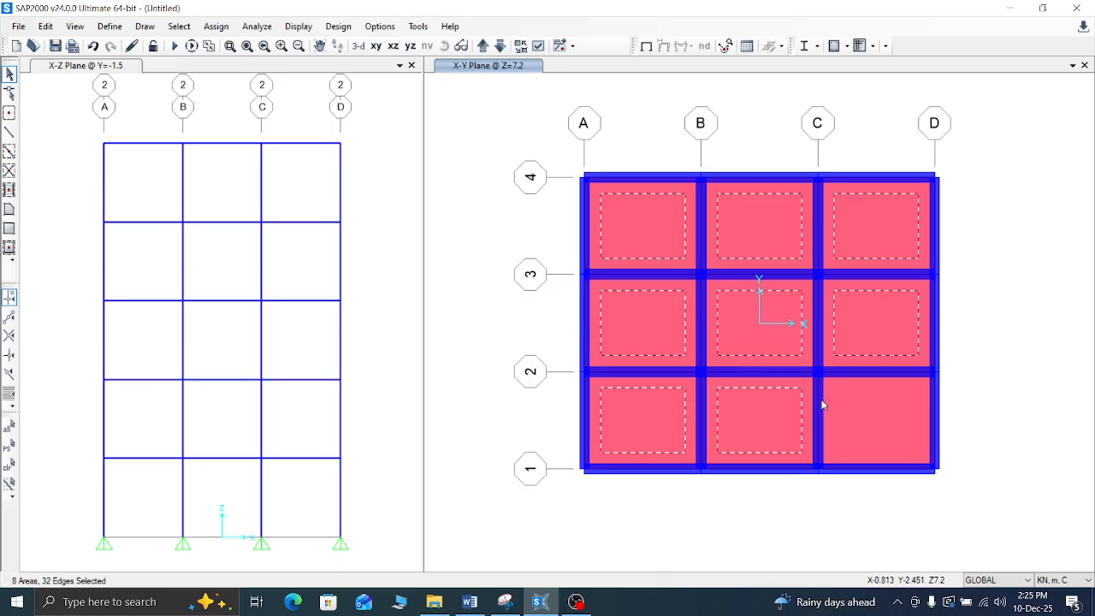
left_click(881, 403)
key("Delete")
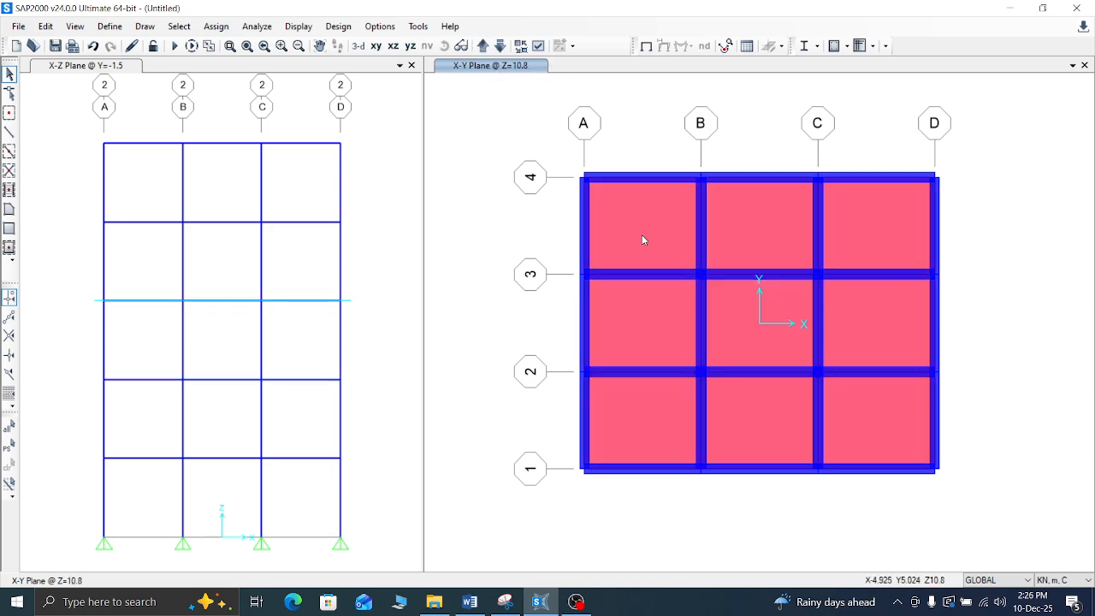
Step: Select the nine slab areas on the Z=10.8 plan and delete them
left_click(641, 235)
left_click(753, 228)
left_click(873, 227)
left_click(878, 325)
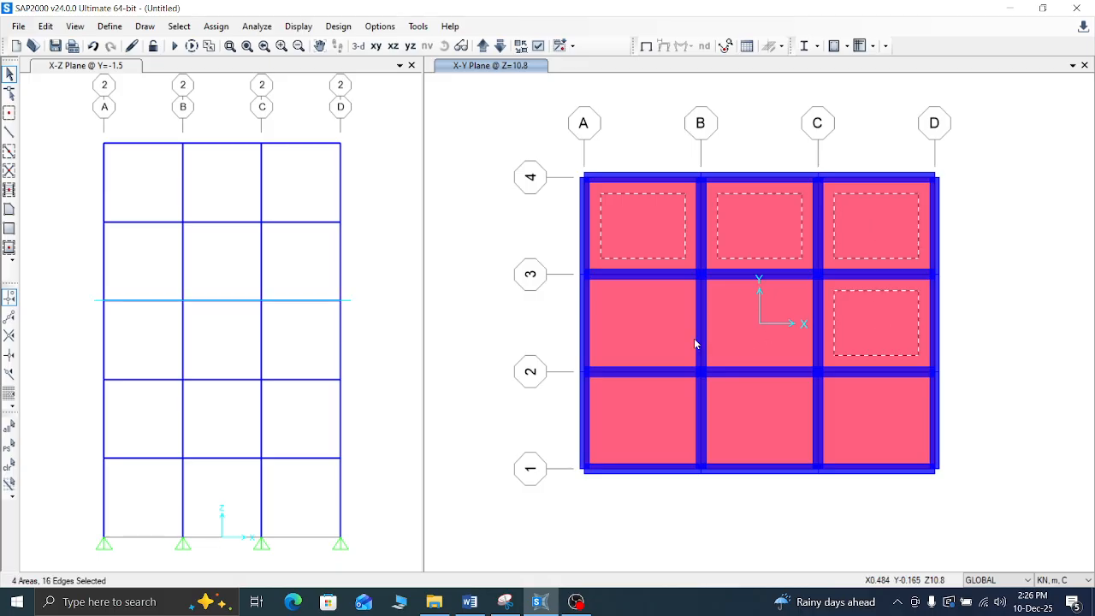
left_click(727, 338)
left_click(637, 350)
left_click(731, 412)
left_click(862, 423)
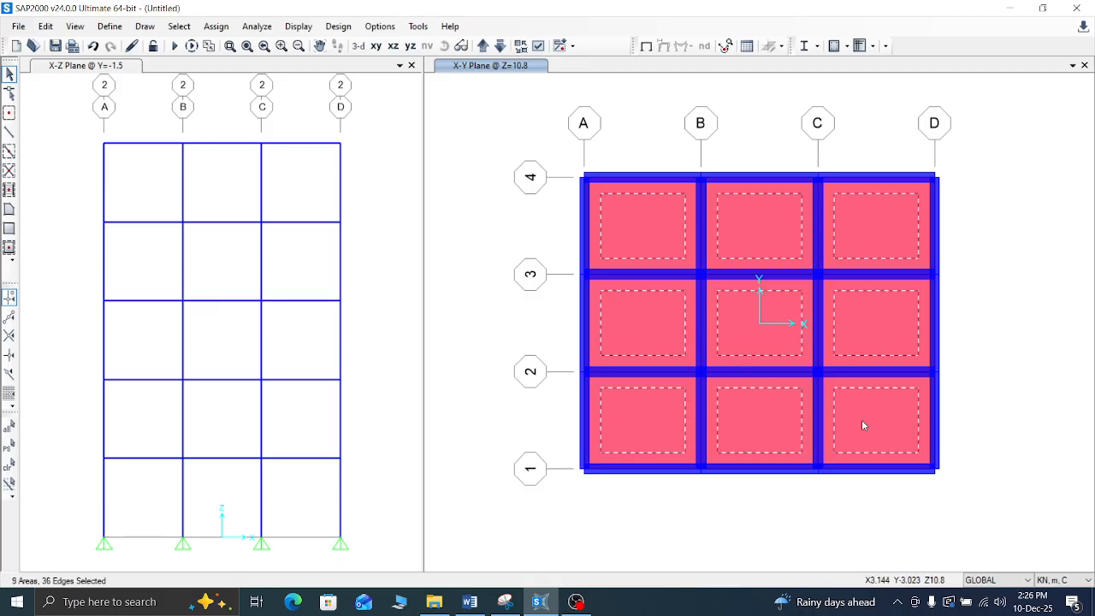
key("Delete")
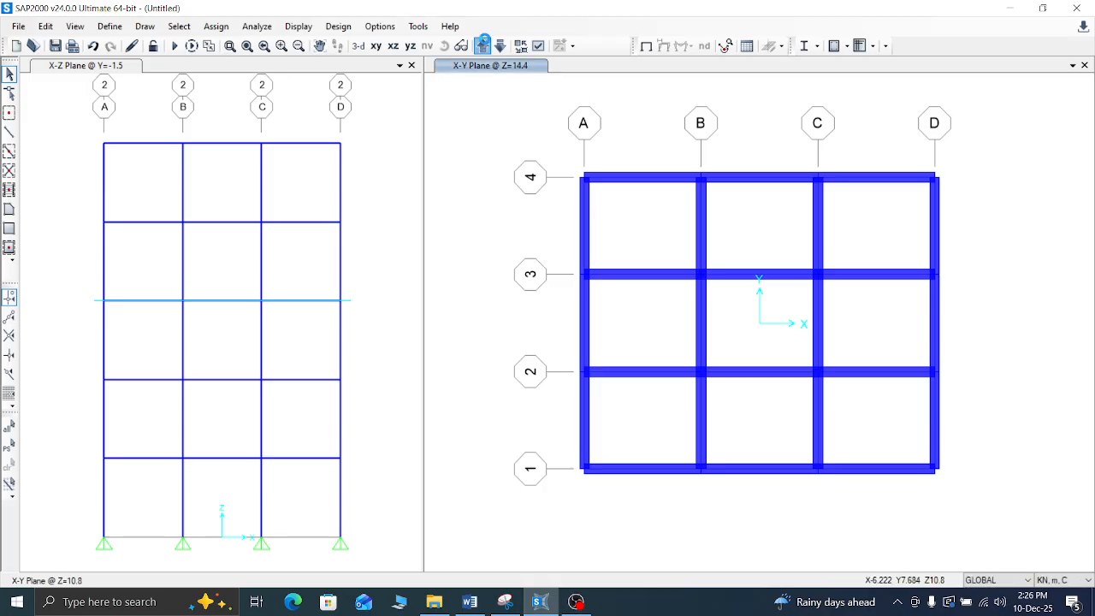
Step: Move up to the Z=14.4 plan and delete the slab areas in all nine bays
left_click(483, 43)
left_click(647, 227)
left_click(747, 215)
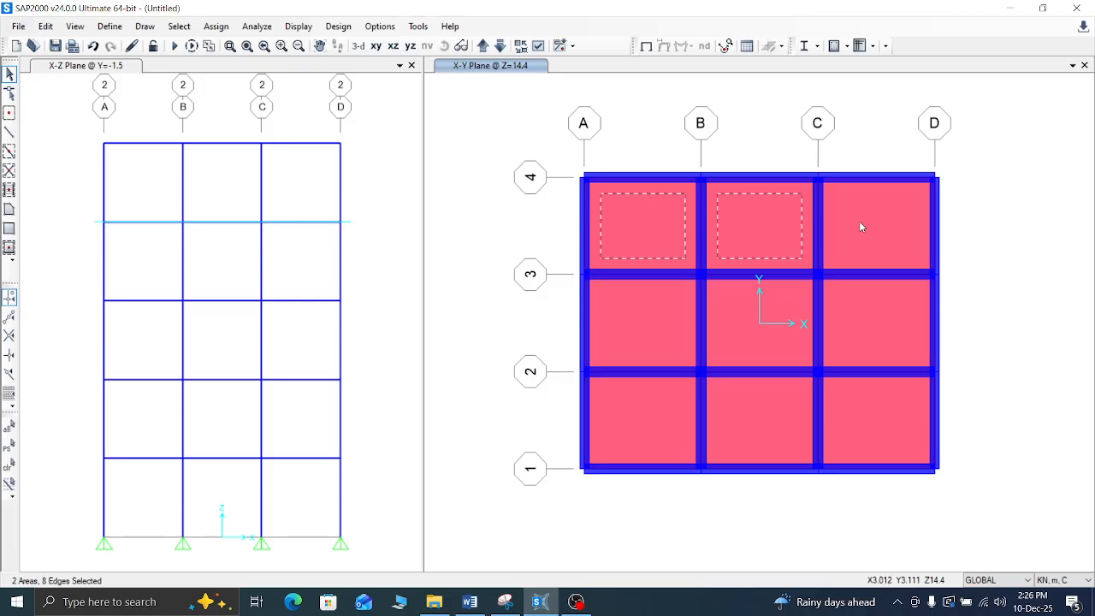
left_click(860, 226)
left_click(862, 306)
left_click(748, 341)
left_click(643, 355)
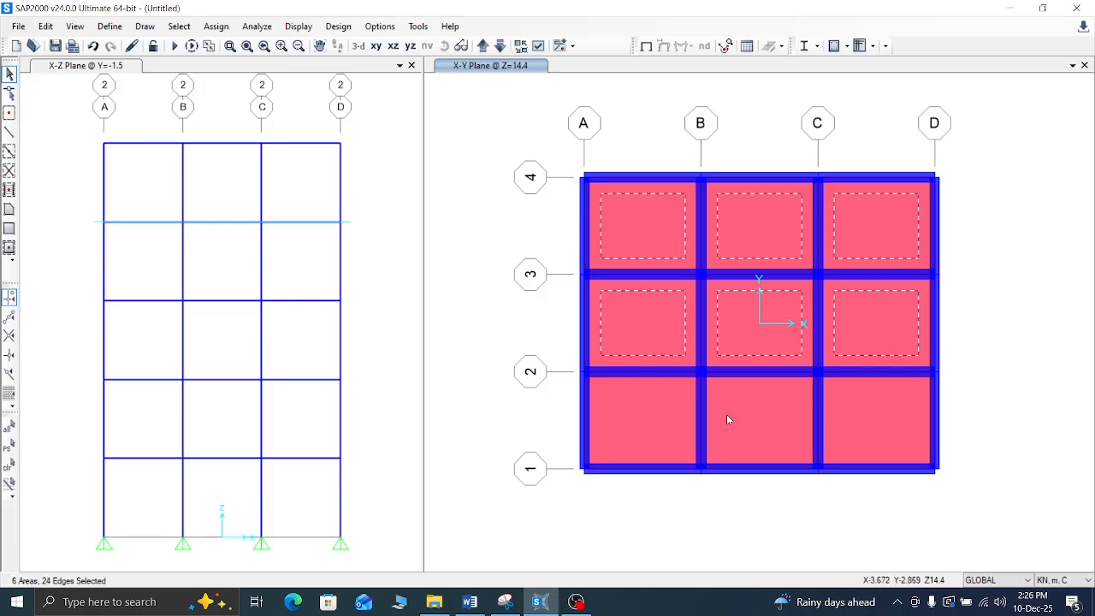
left_click(643, 419)
left_click(728, 419)
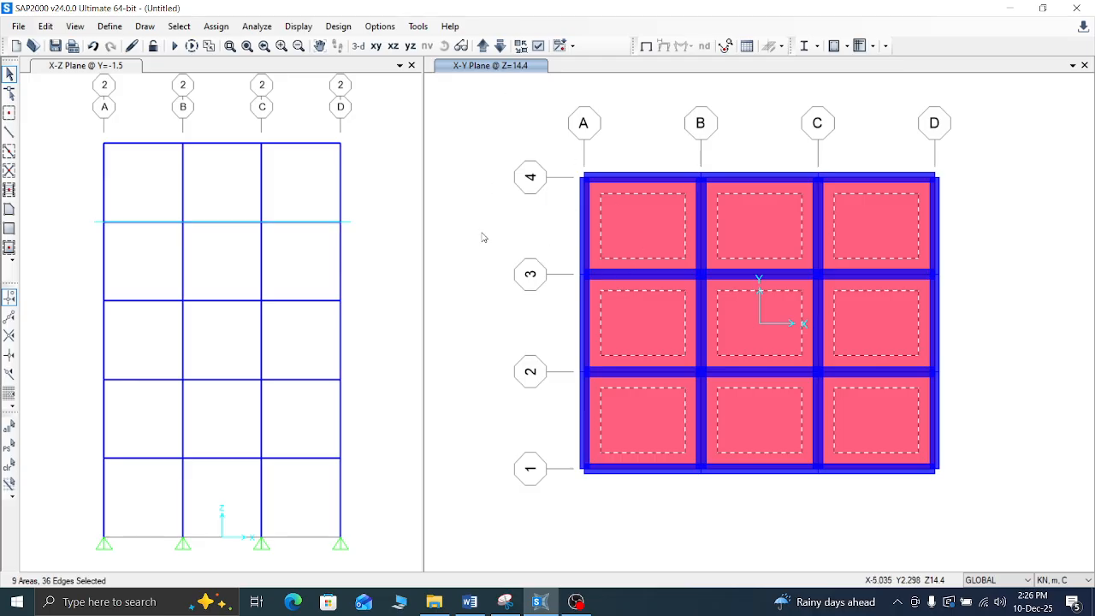
key("Delete")
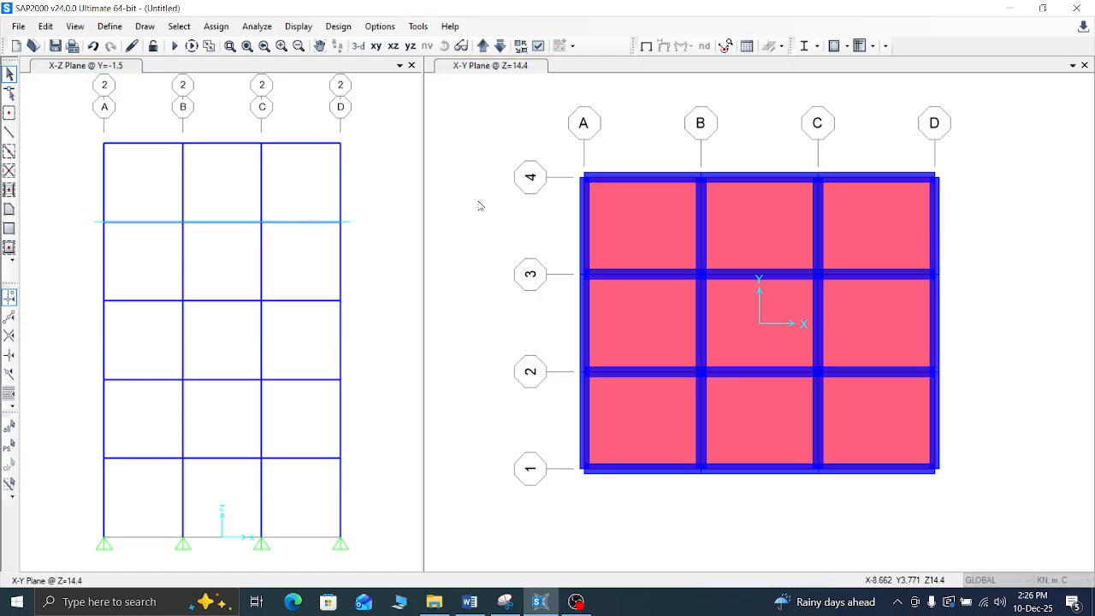
Step: Cycle through the plan levels to check every floor for leftover slabs, ending at Z=3.6
left_click(482, 46)
left_click(482, 46)
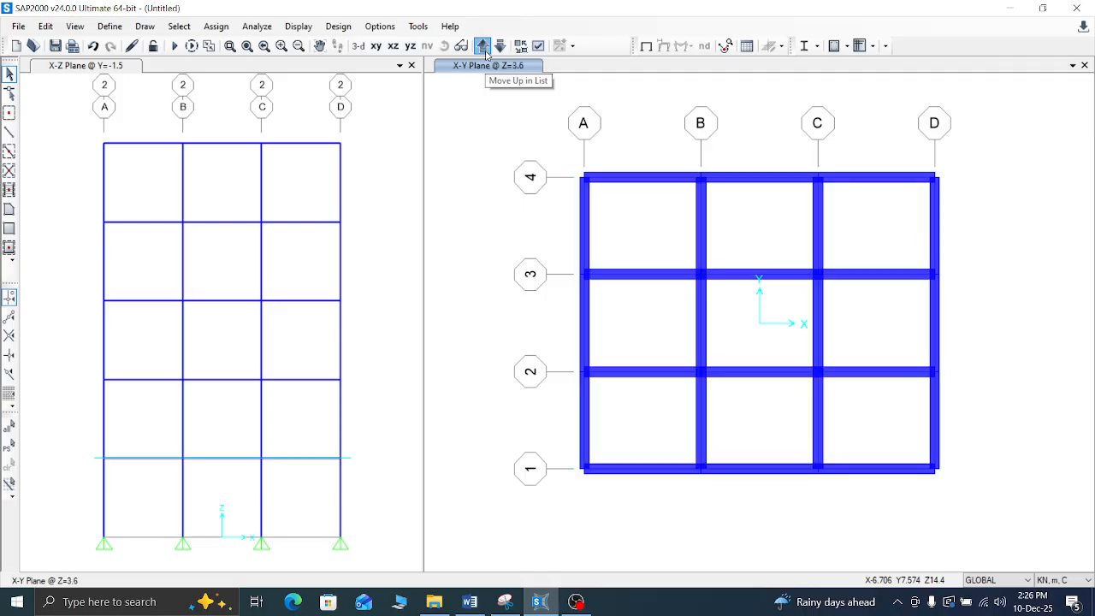
left_click(482, 46)
left_click(483, 47)
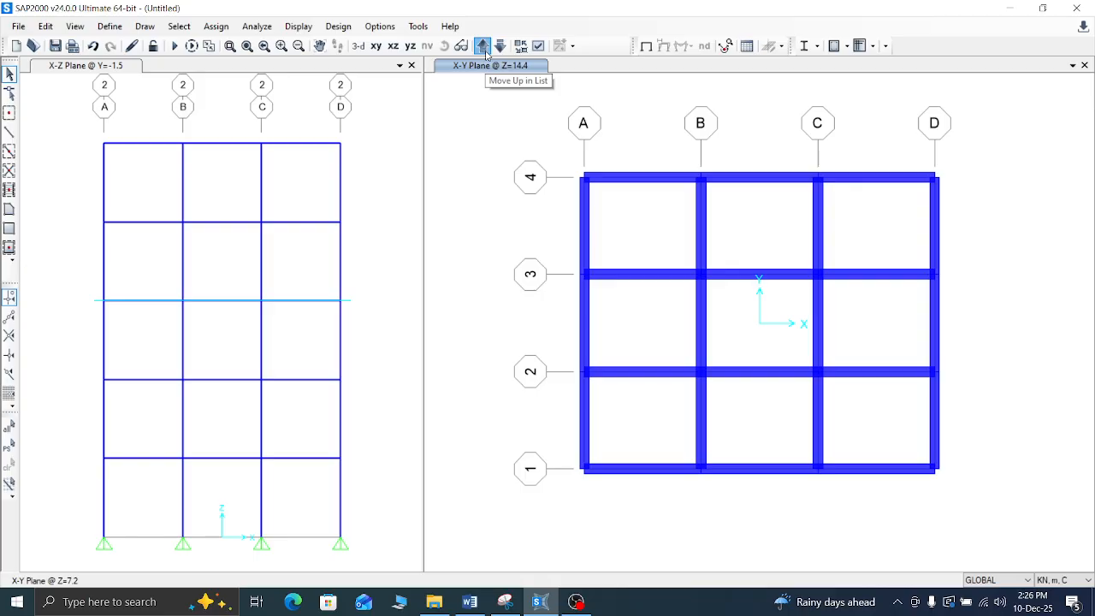
left_click(482, 46)
left_click(482, 46)
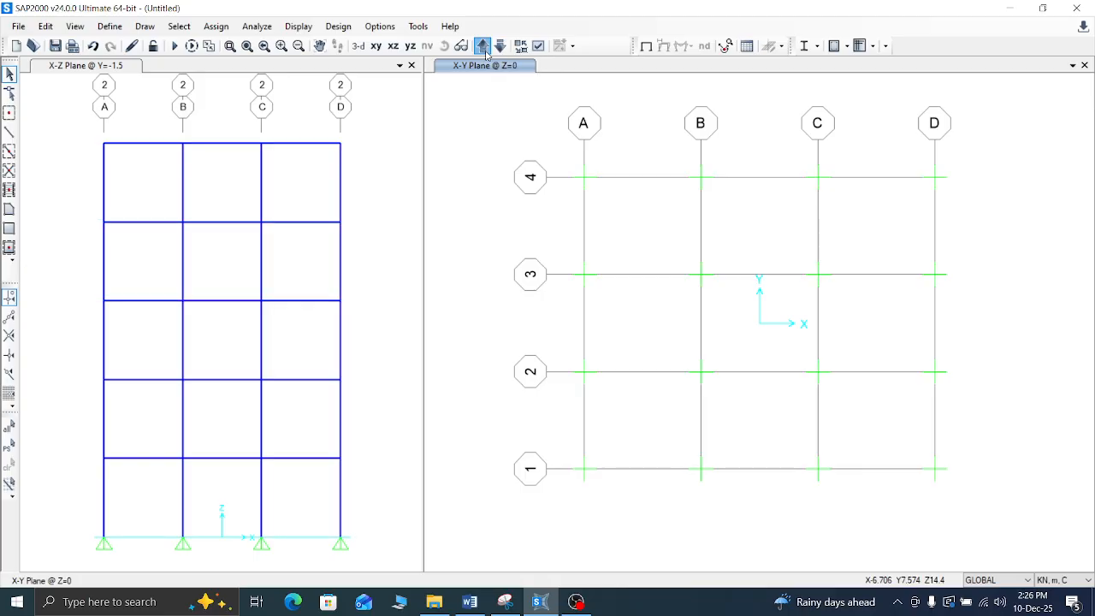
left_click(483, 46)
left_click(482, 46)
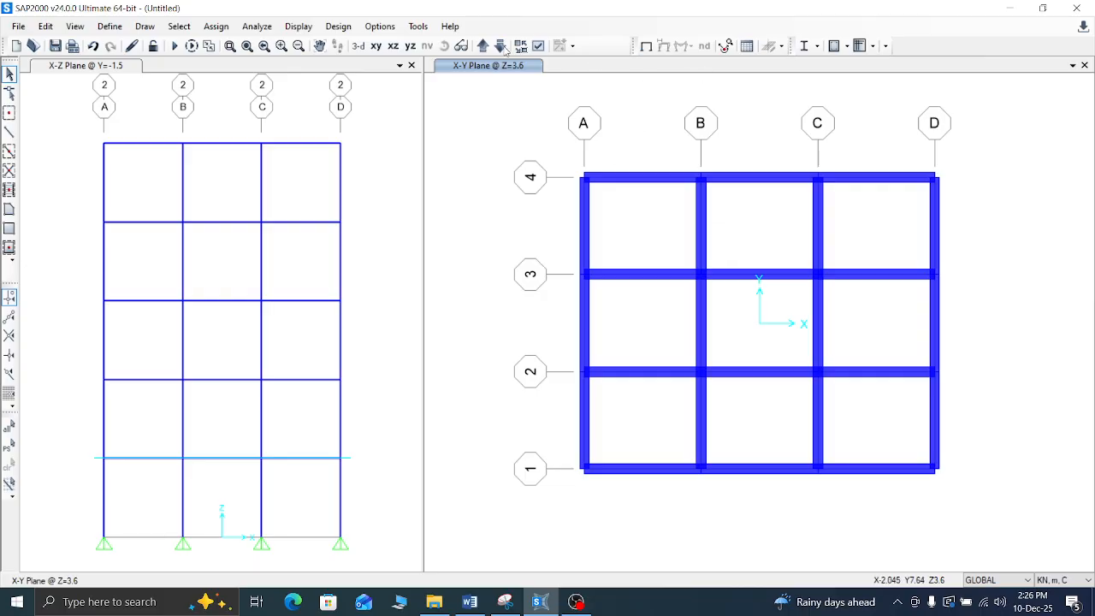
Step: Change the Z=3.6 plan view from extruded to the Standard view type in its display options
left_click(538, 45)
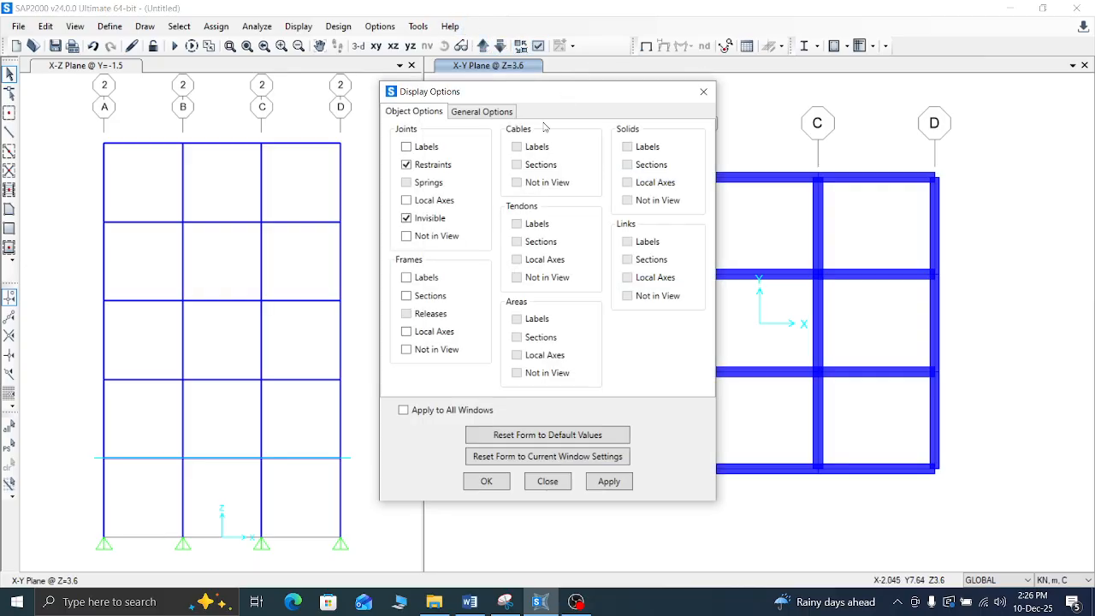
left_click(486, 111)
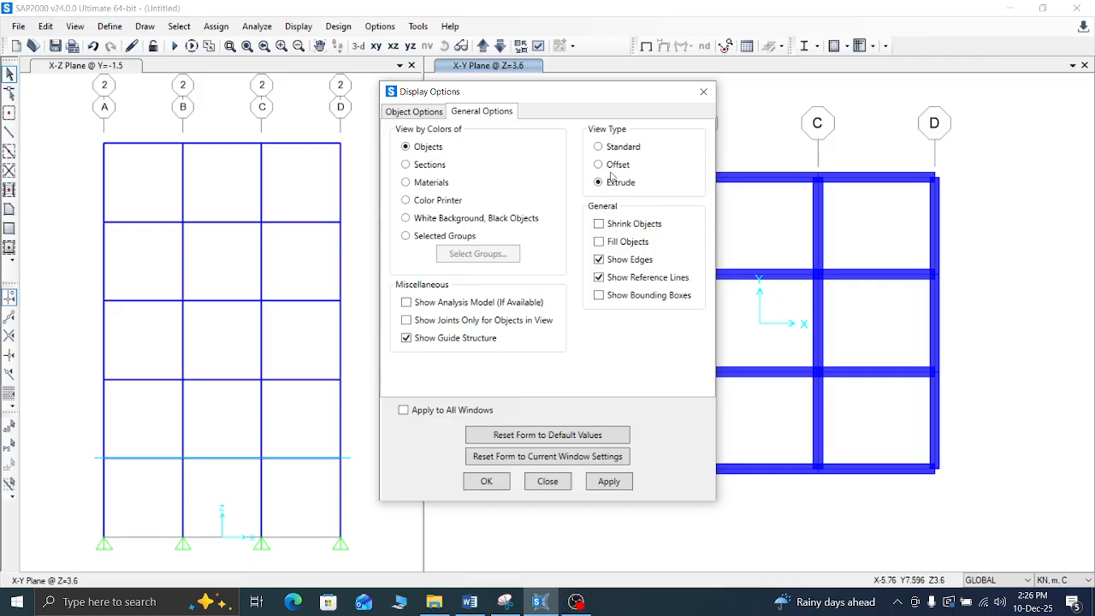
left_click(607, 482)
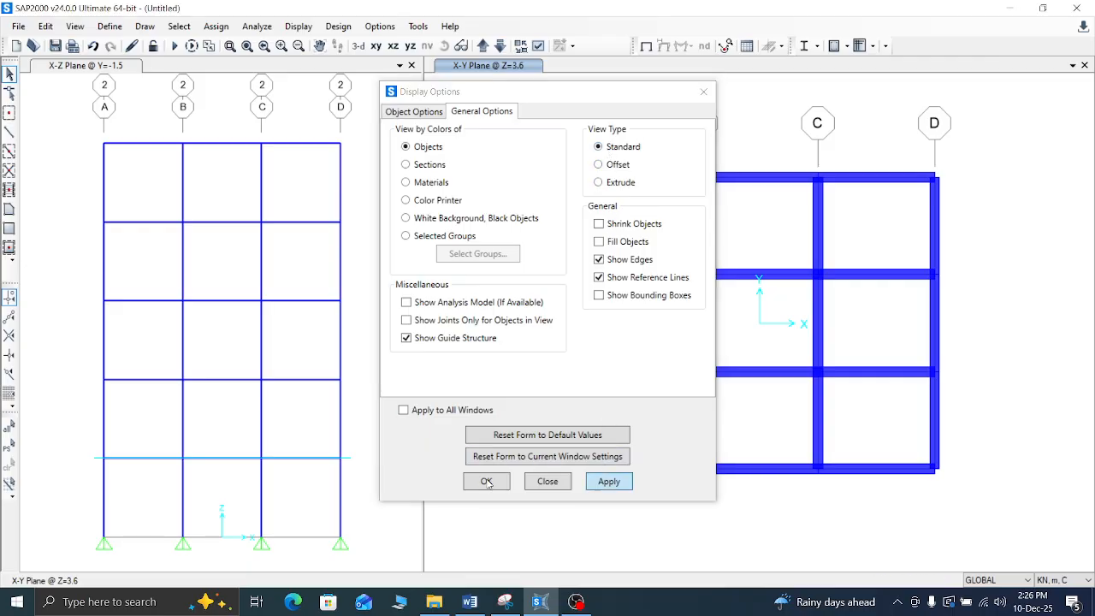
key("Return")
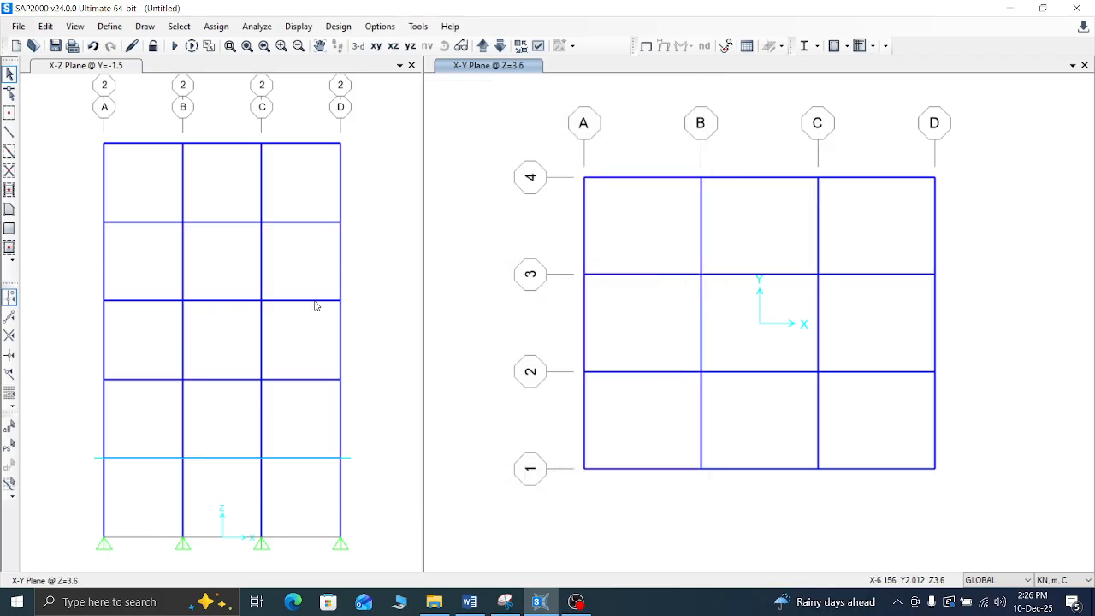
Step: Draw one rectangular slab area with section S125 over the whole Z=3.6 plan, from grid point A-4 to D-1
left_click(10, 228)
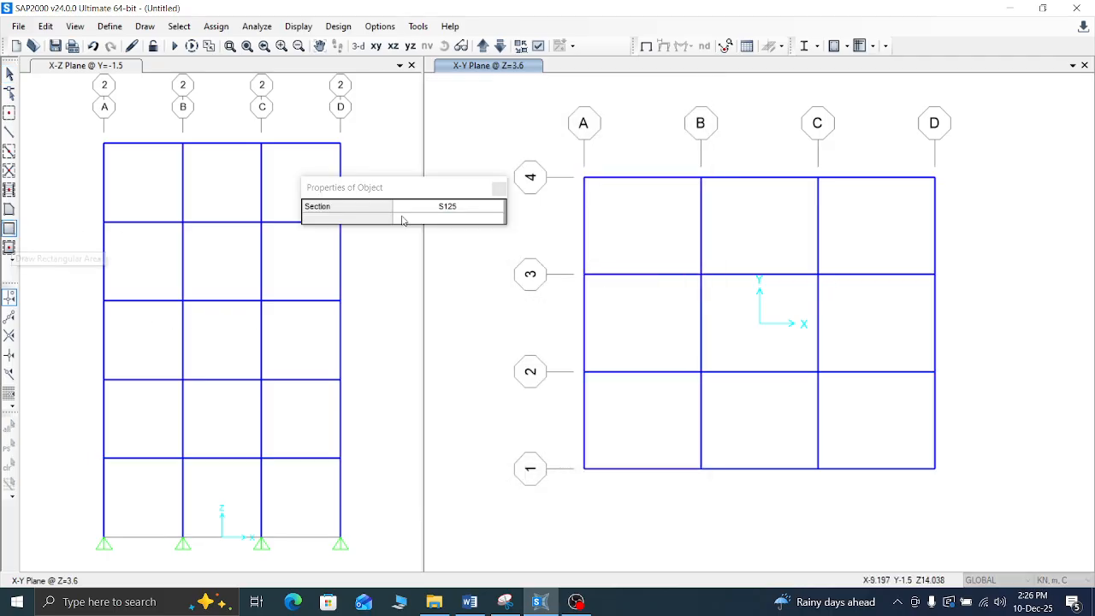
left_click(585, 177)
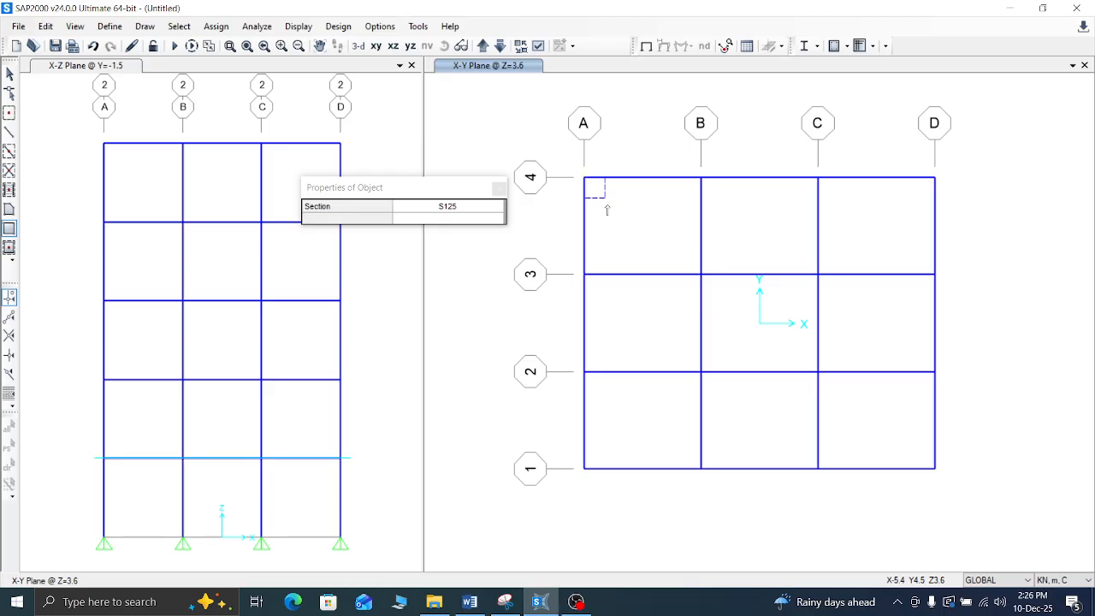
left_click(934, 466)
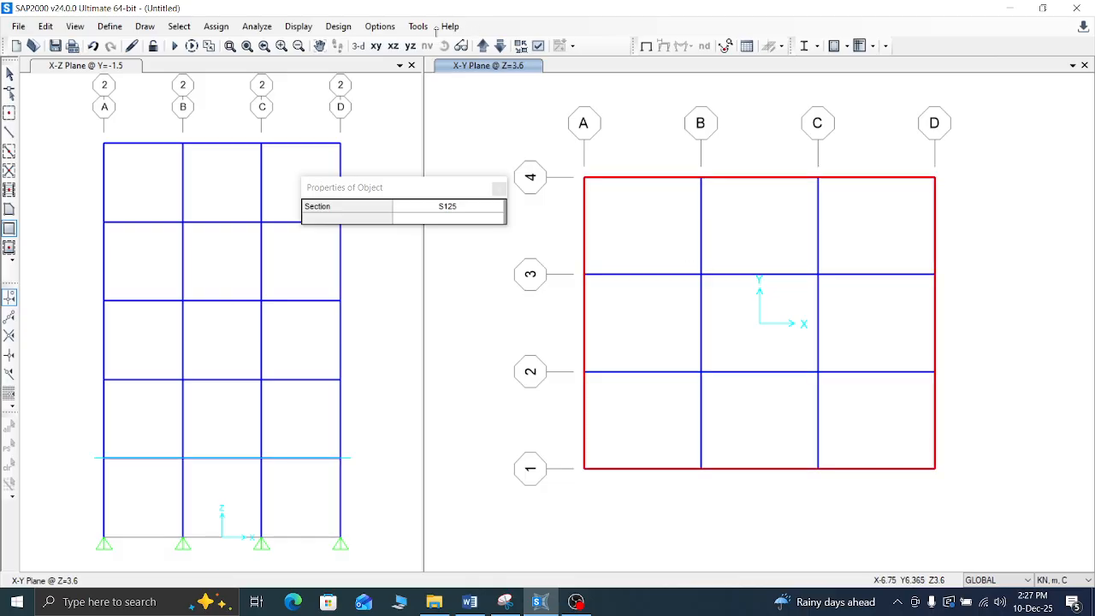
Step: Draw a full-plan rectangular S125 slab area from A-4 to D-1 on both the Z=7.2 and Z=10.8 plans
left_click(489, 50)
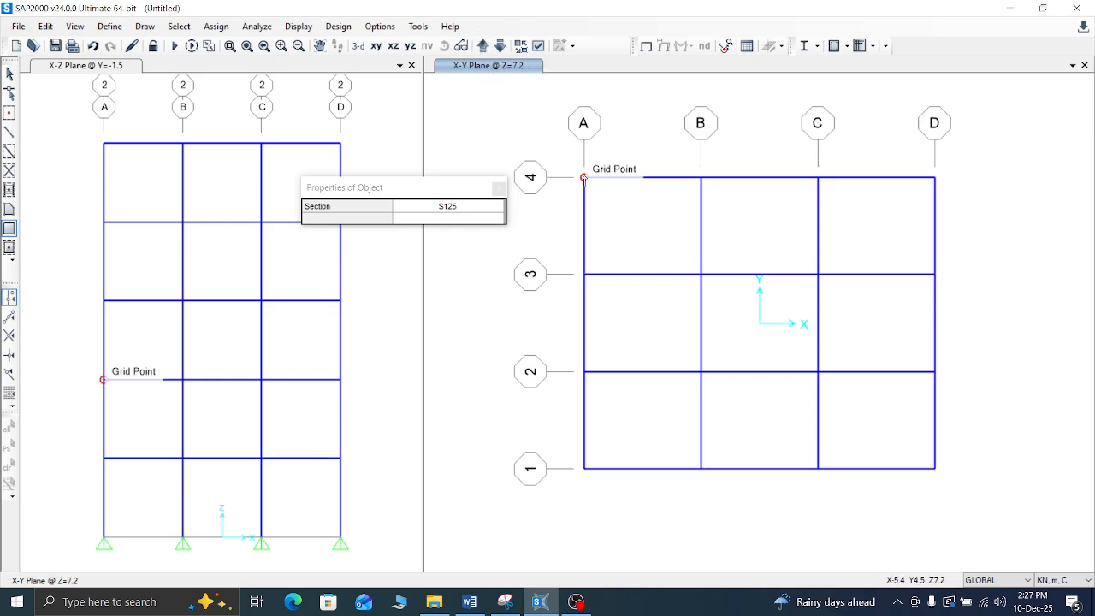
left_click_drag(585, 177, 935, 468)
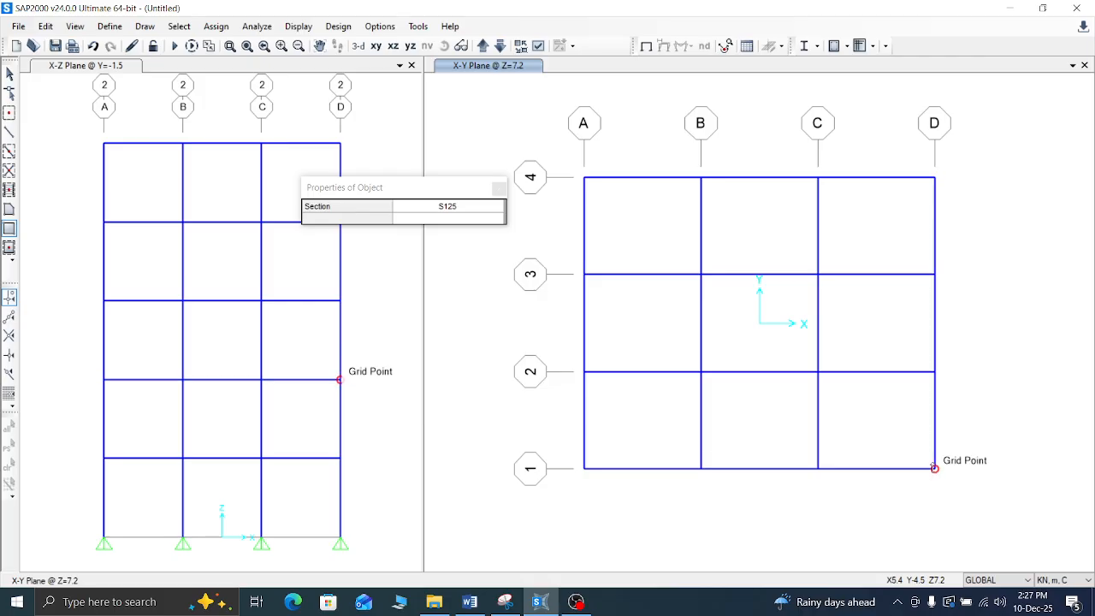
left_click(935, 468)
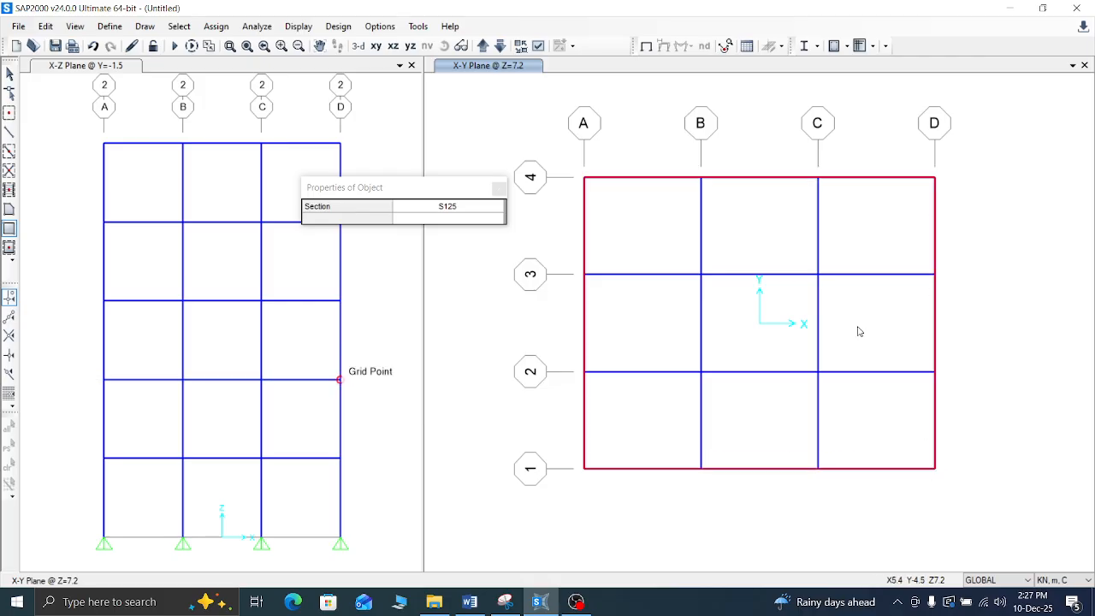
left_click(482, 45)
left_click_drag(586, 183, 928, 474)
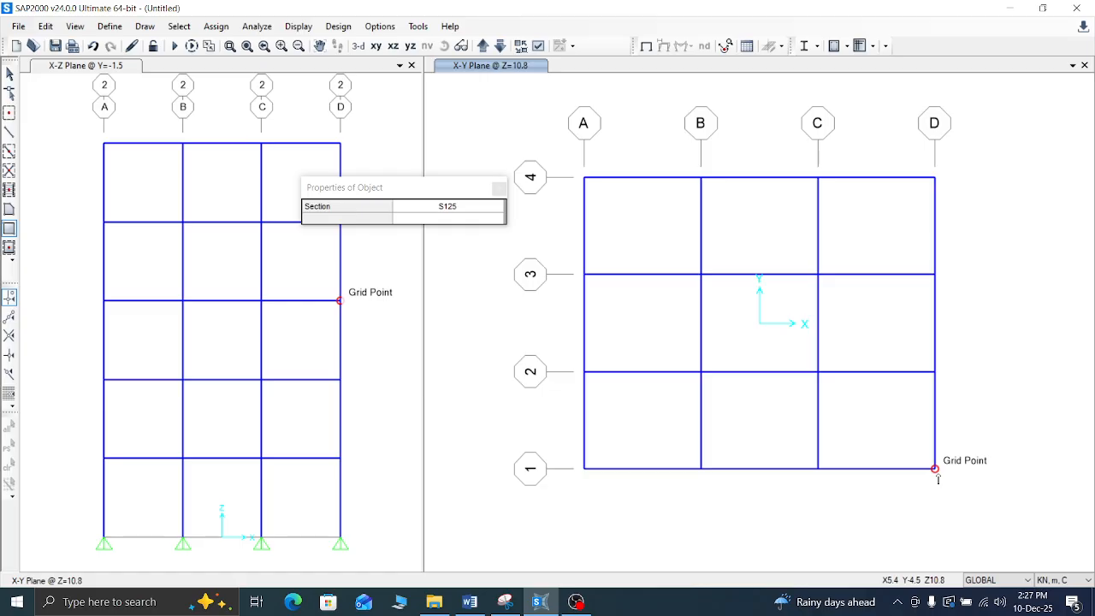
left_click(933, 468)
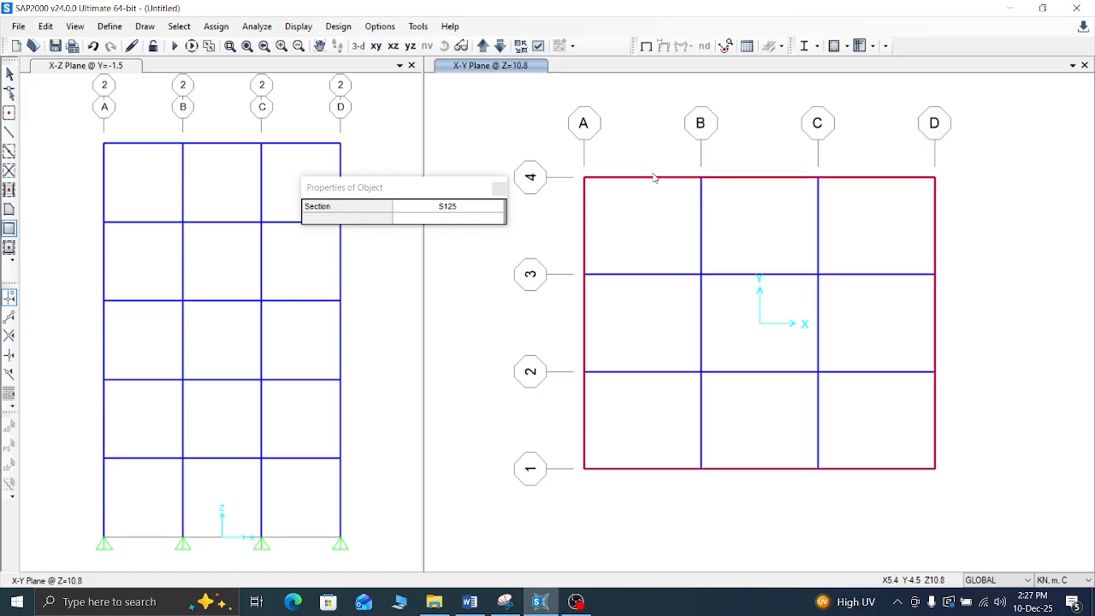
Step: Draw a full-plan rectangular S125 slab area from A-4 to D-1 on the Z=14.4 and Z=18 plans, then end area drawing
left_click(482, 46)
left_click_drag(584, 178, 935, 470)
left_click(482, 46)
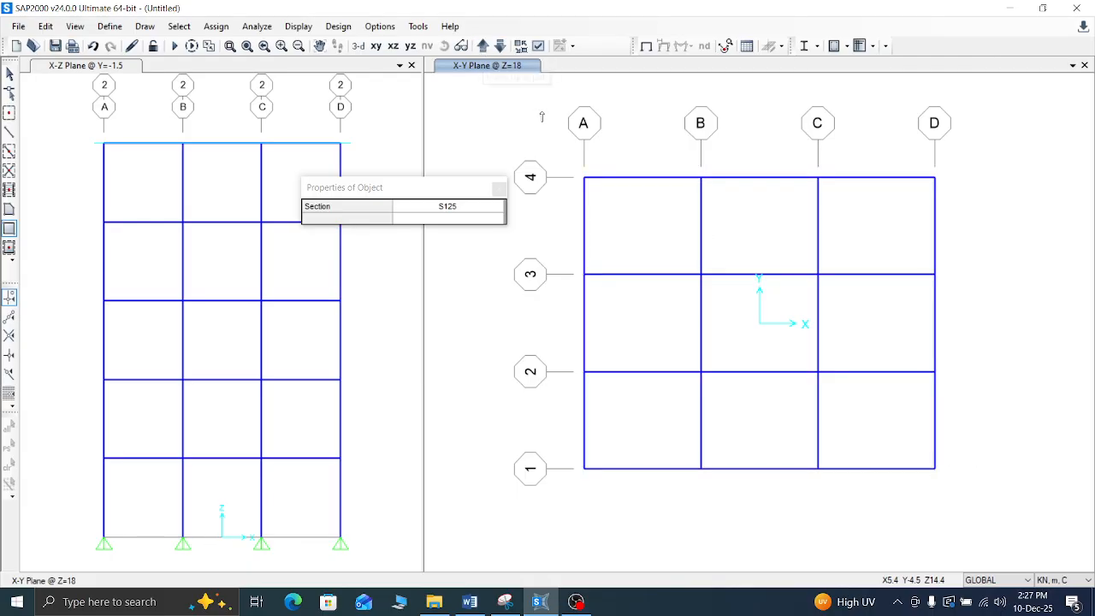
left_click_drag(583, 177, 936, 469)
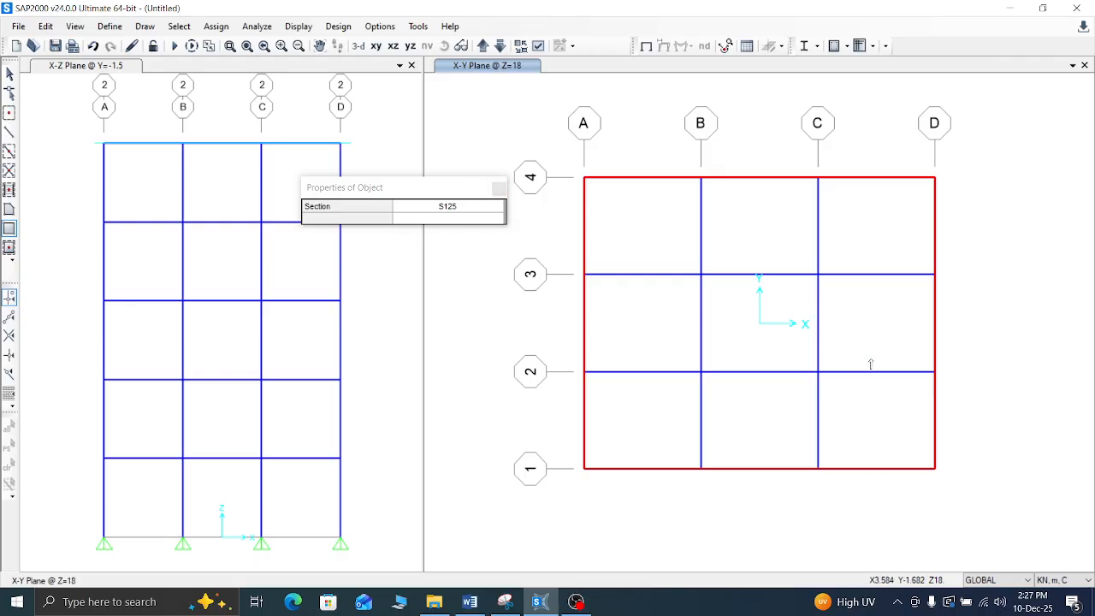
left_click(9, 74)
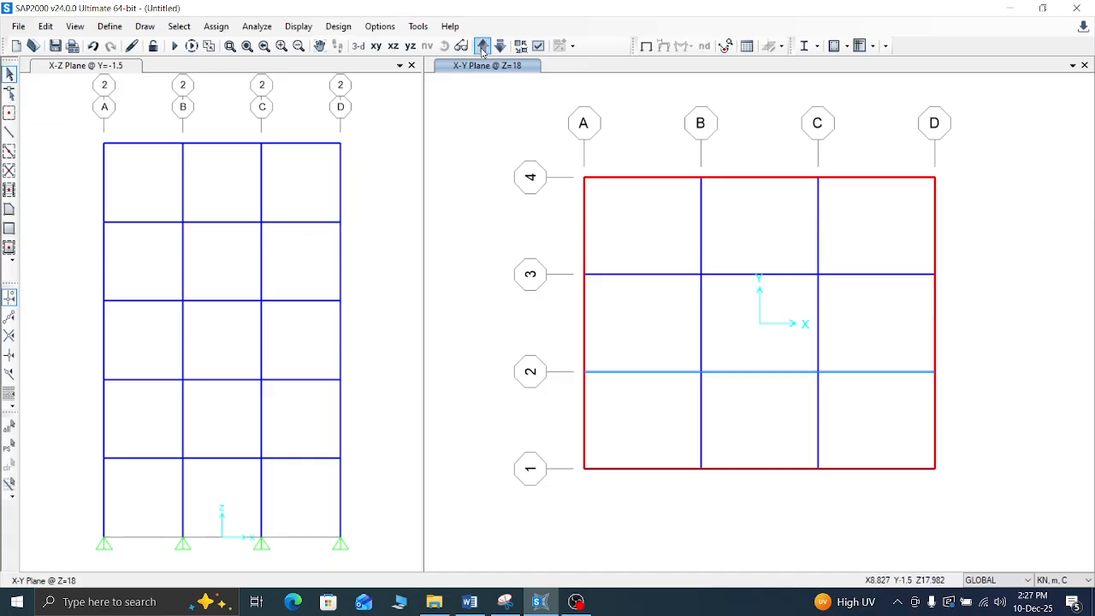
Step: Switch the plan window to the 3-D view and display the model with the Extrude view type
left_click(358, 46)
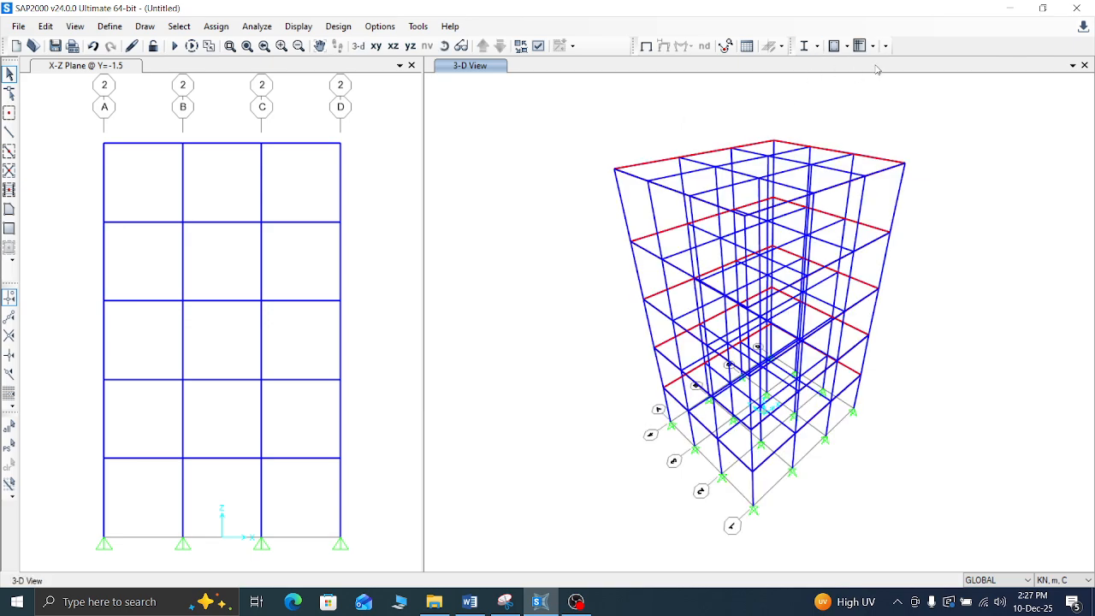
left_click(539, 46)
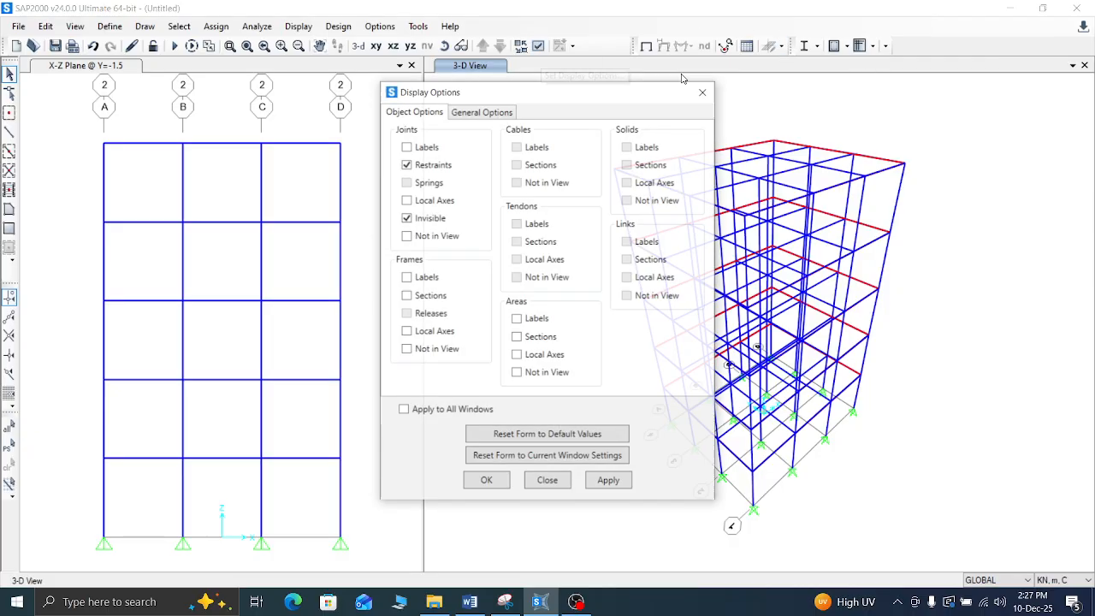
left_click(504, 111)
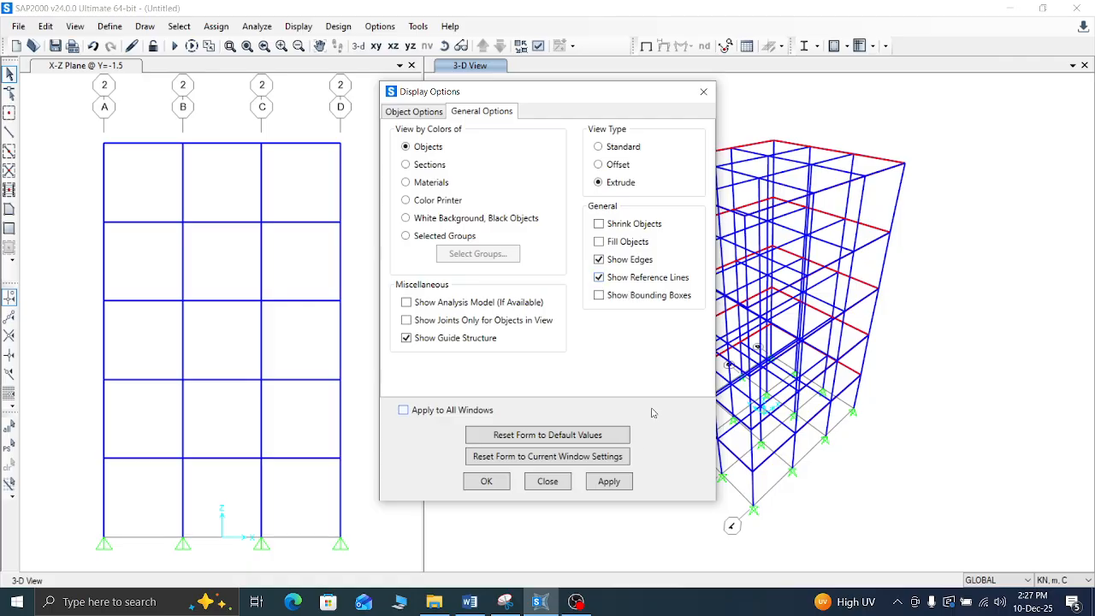
left_click(609, 482)
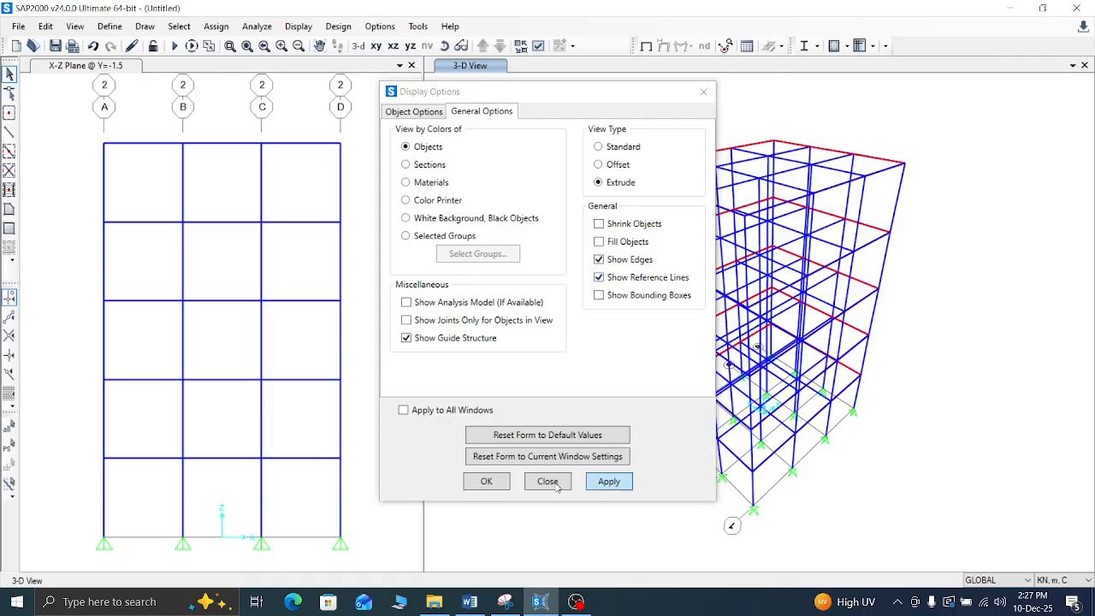
left_click(487, 482)
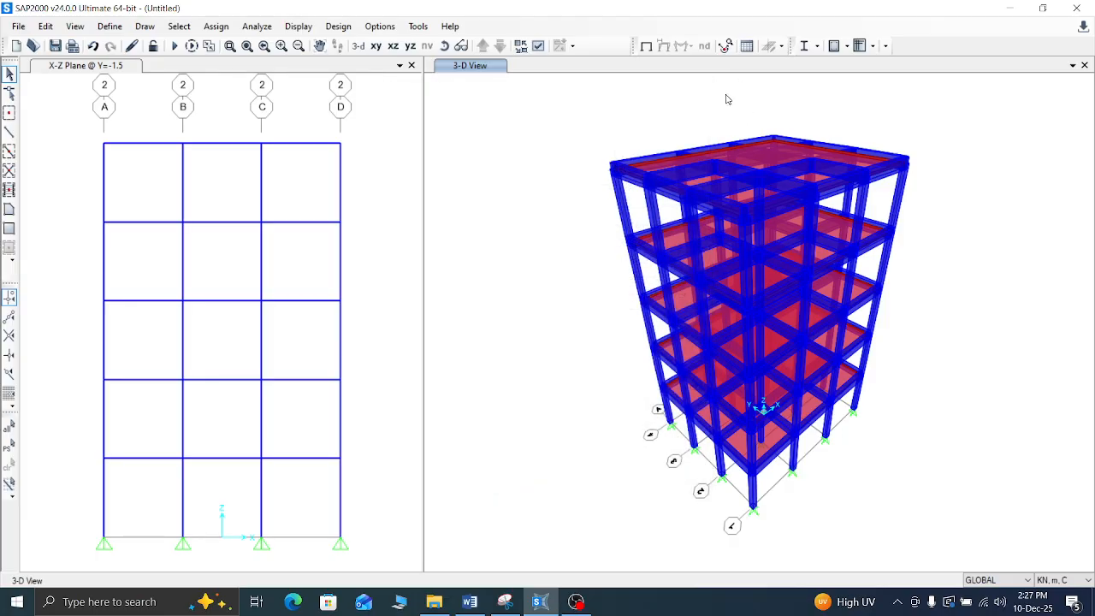
Step: Examine in close-up how the extruded slab meets the beams and columns at the lowest floor's corner
scroll(725, 158, "up", 3)
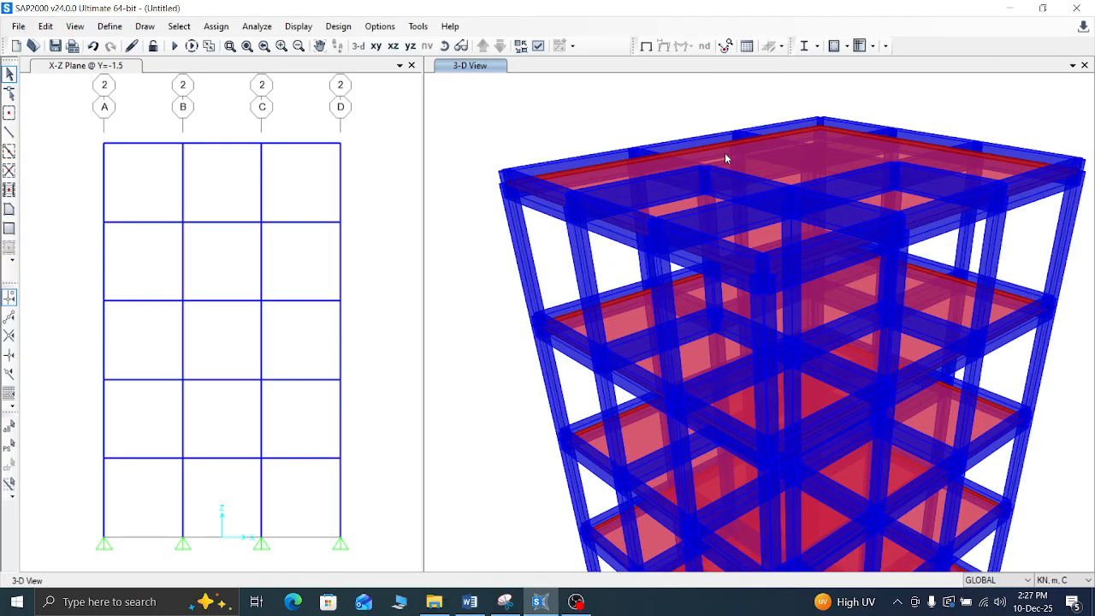
scroll(723, 158, "down", 4)
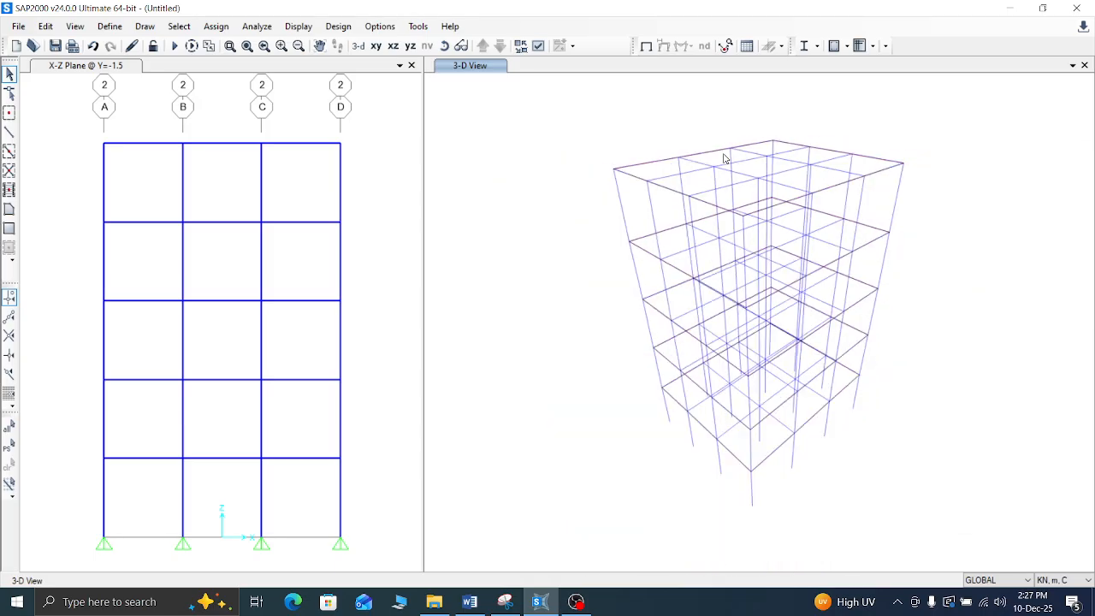
scroll(766, 494, "up", 3)
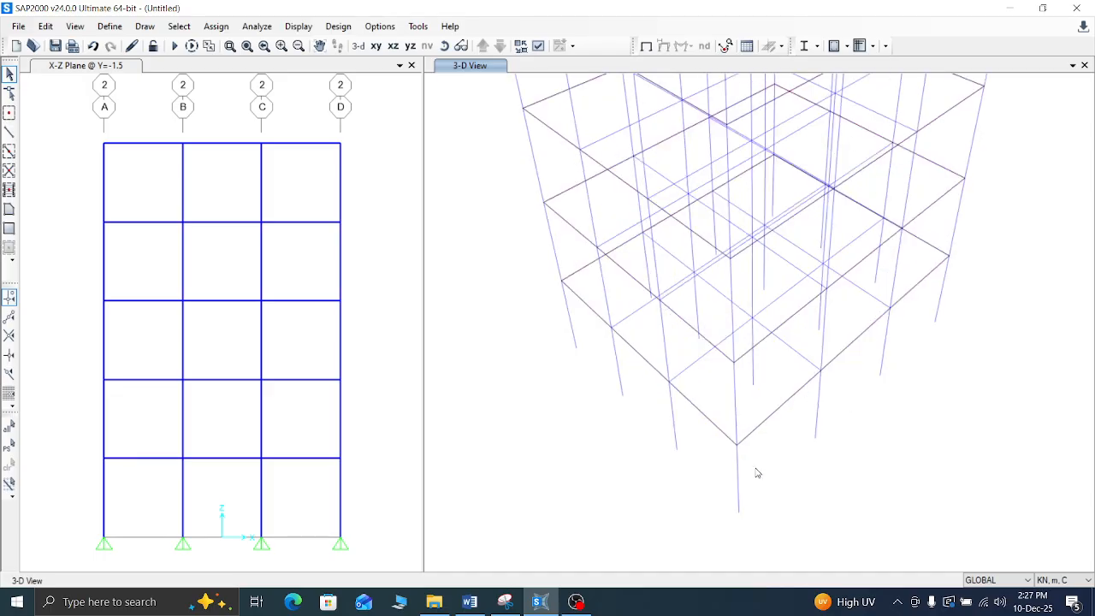
scroll(752, 461, "up", 2)
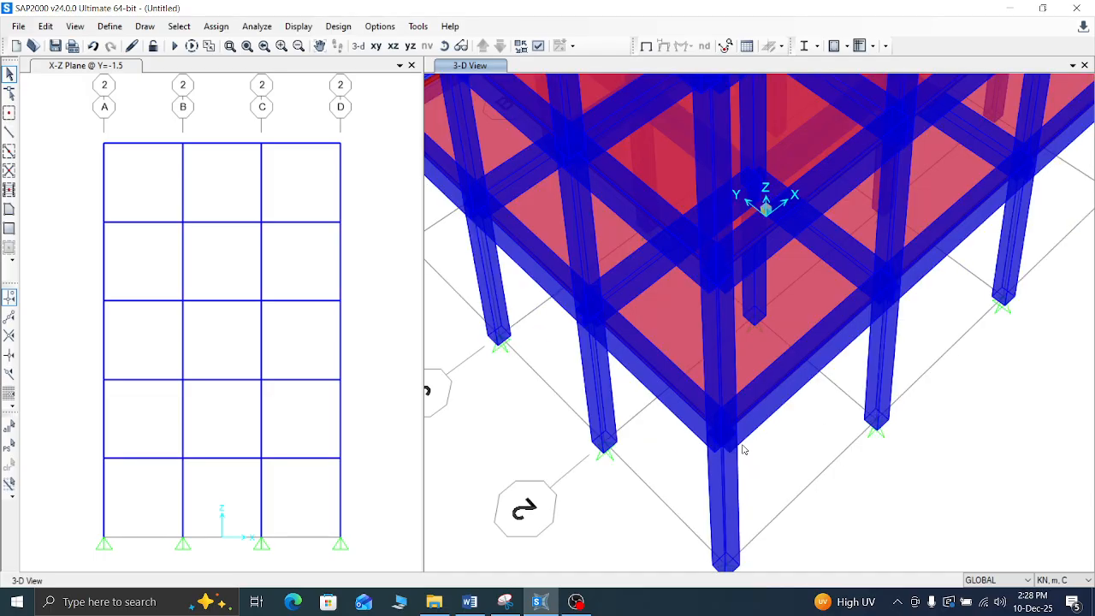
scroll(728, 420, "up", 3)
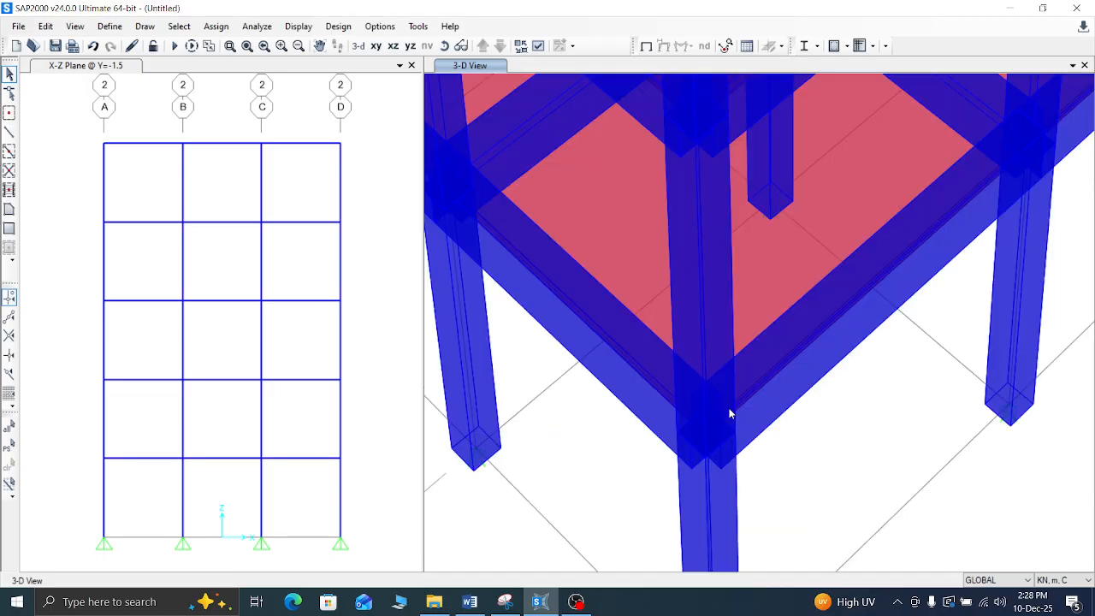
middle_click_drag(767, 382, 786, 358)
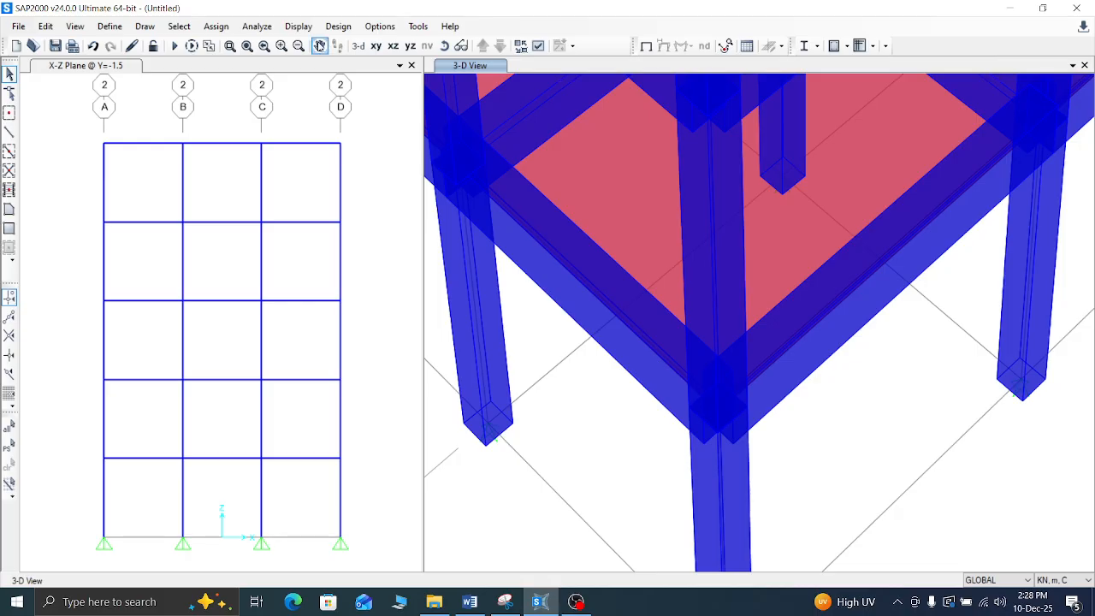
left_click(444, 45)
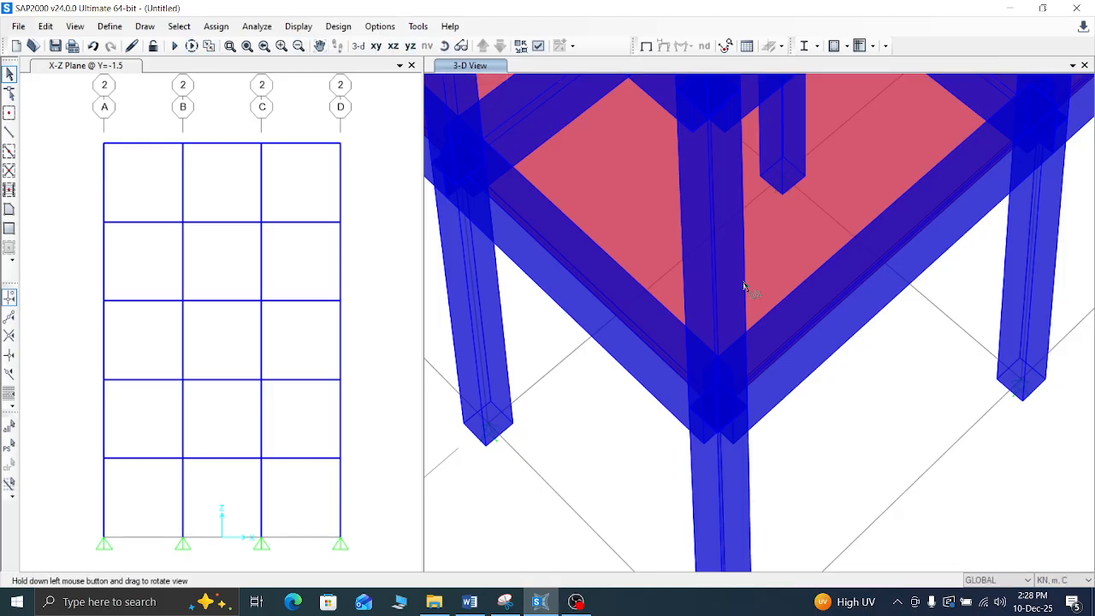
left_click_drag(894, 384, 784, 254)
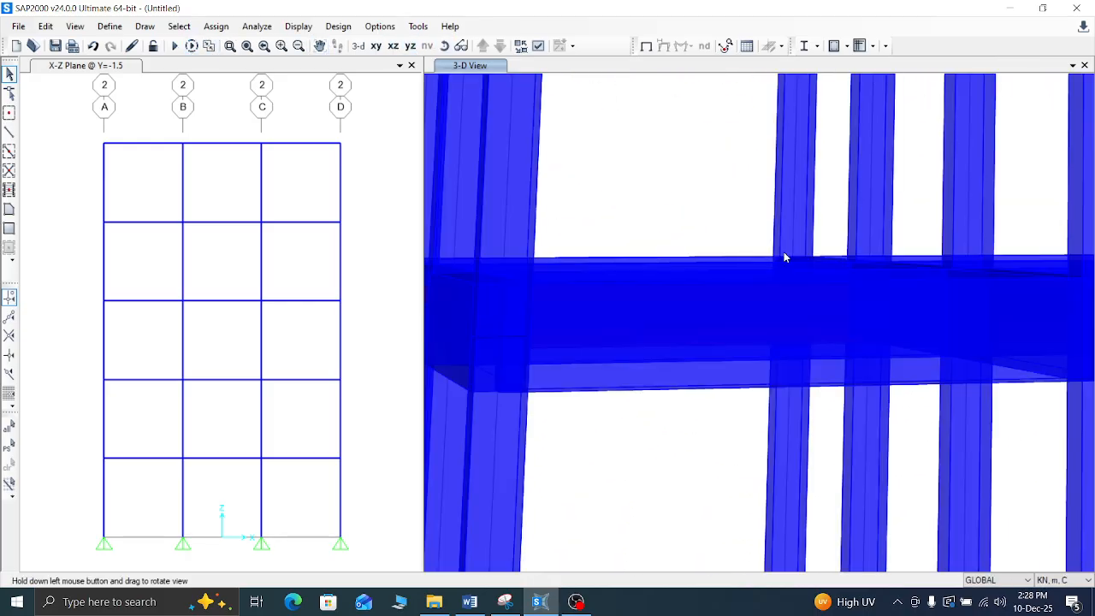
left_click_drag(835, 292, 835, 294)
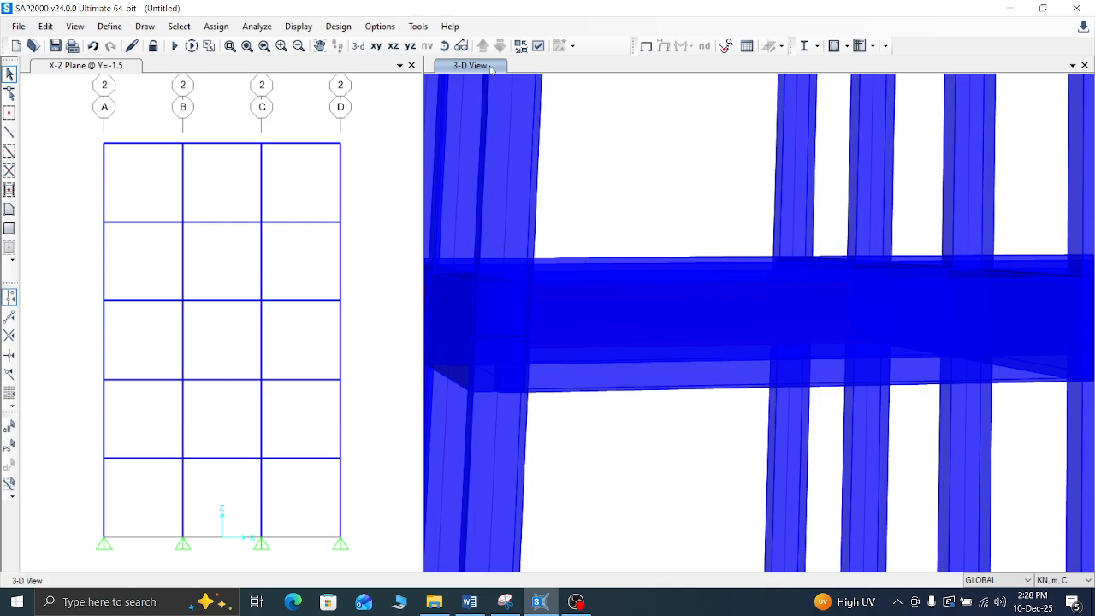
Step: Inspect the extruded 3-D model from several angles to check the slabs against the beams on the different floors
left_click(444, 46)
left_click_drag(565, 168, 788, 319)
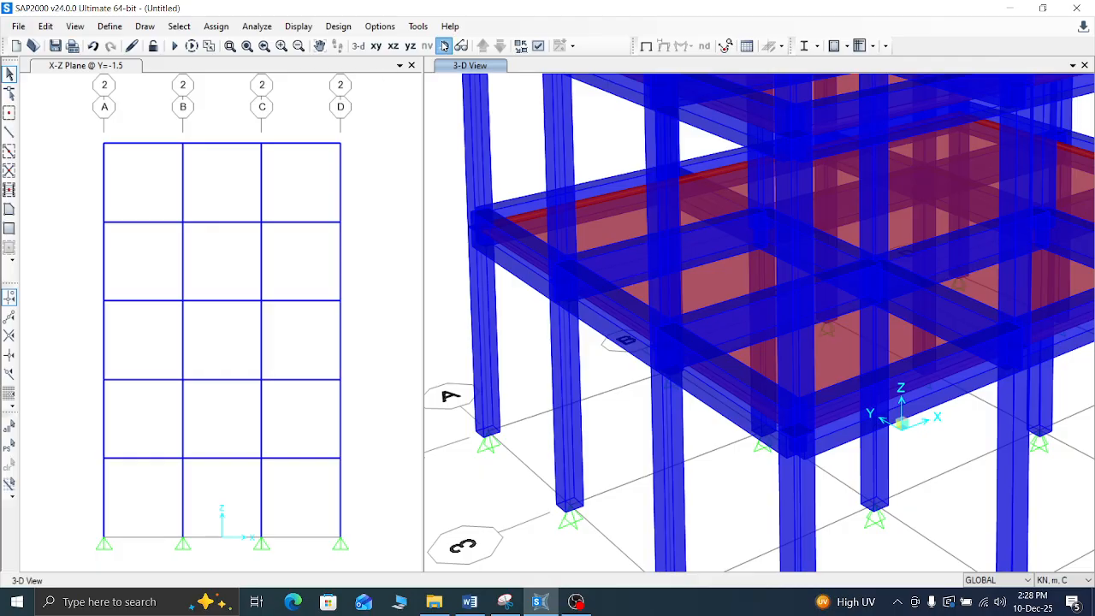
left_click(443, 45)
left_click_drag(684, 274, 855, 325)
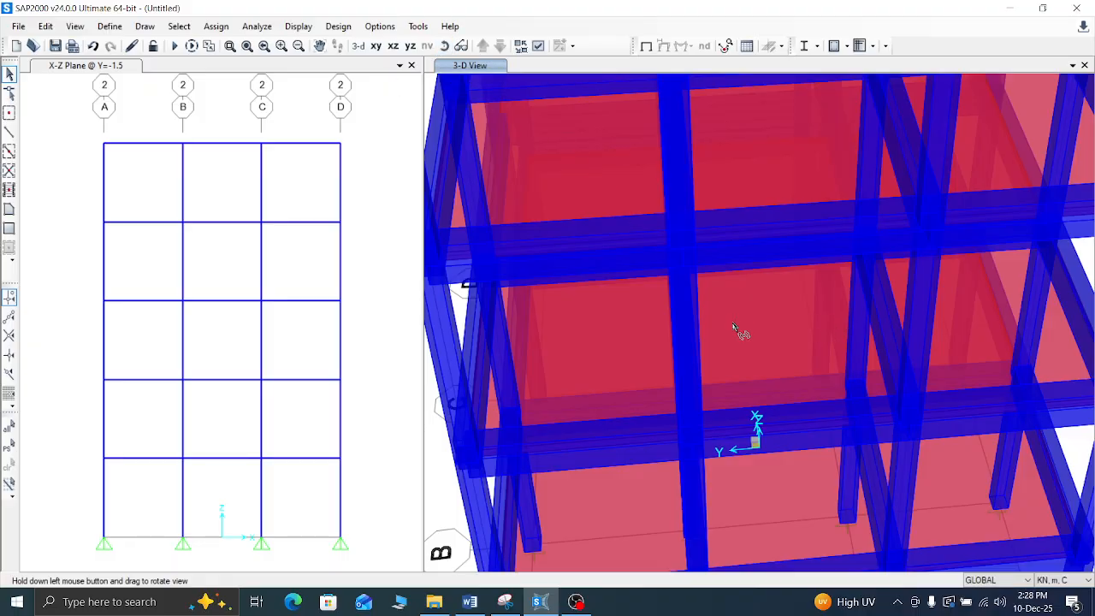
left_click_drag(696, 279, 623, 205)
left_click_drag(624, 200, 625, 202)
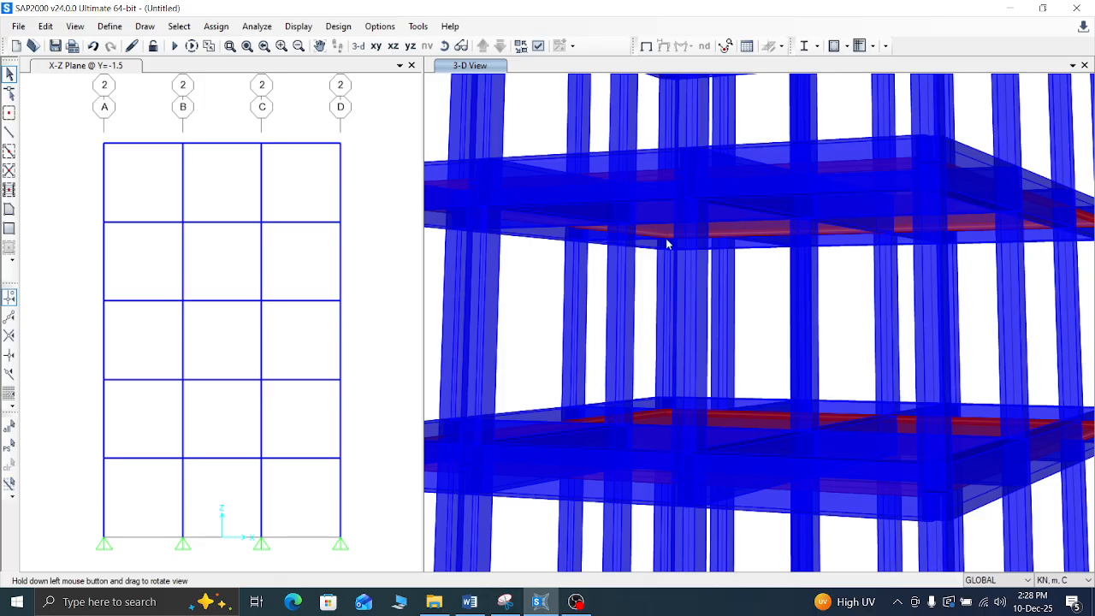
left_click_drag(717, 309, 758, 260)
left_click_drag(571, 150, 545, 218)
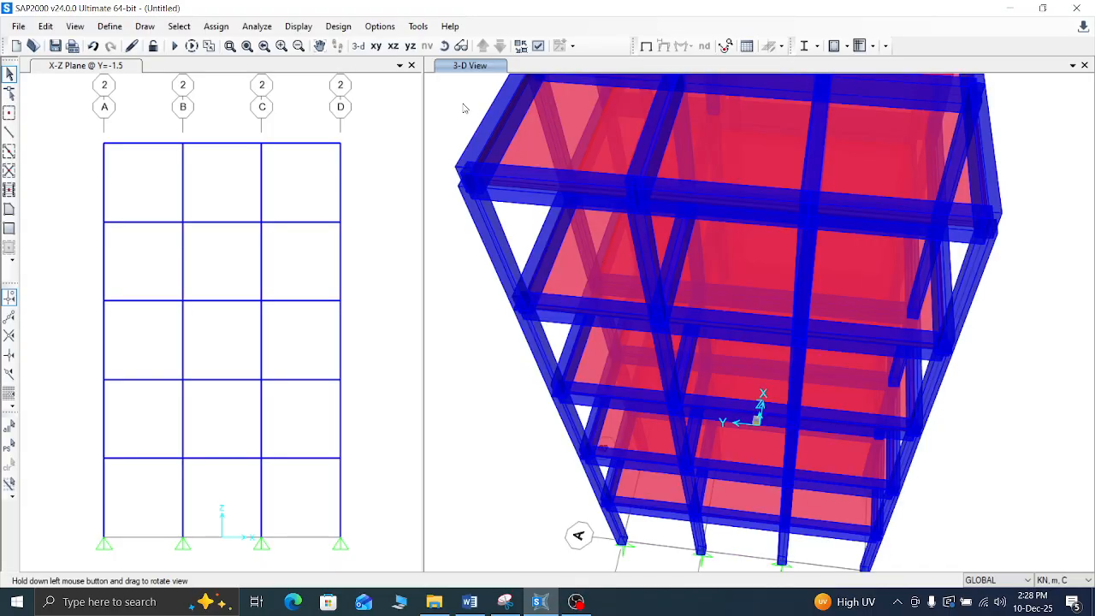
left_click_drag(492, 117, 533, 164)
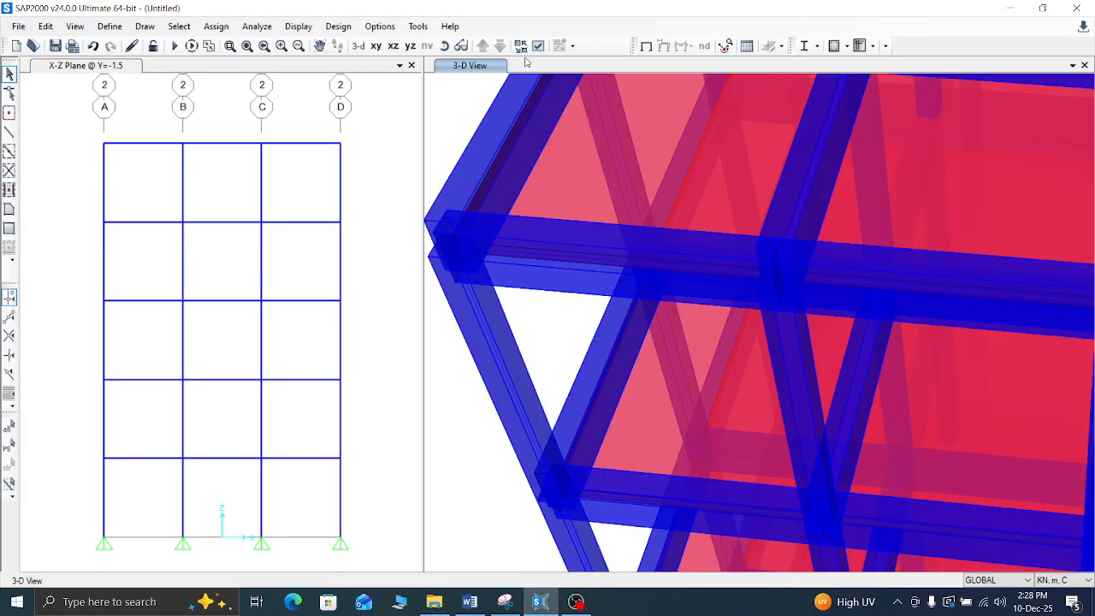
mouse_move(690, 246)
left_mouse_down()
mouse_move(702, 279)
mouse_move(680, 255)
left_mouse_up()
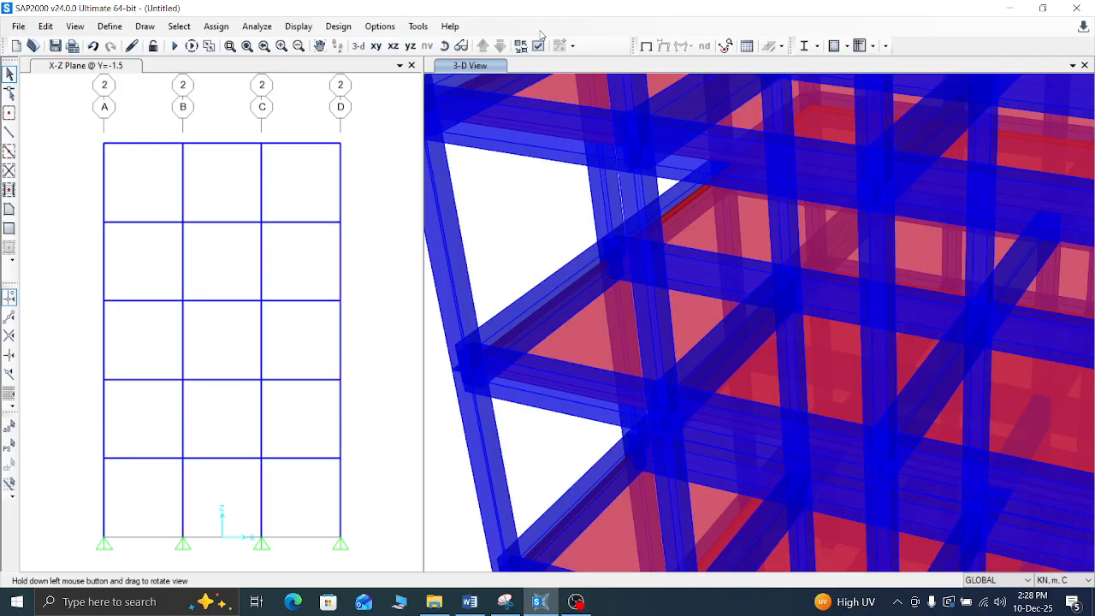
Step: Examine the extruded slabs, beams and columns in close-up from the side, from below and from above the roof
left_click_drag(784, 344, 601, 305)
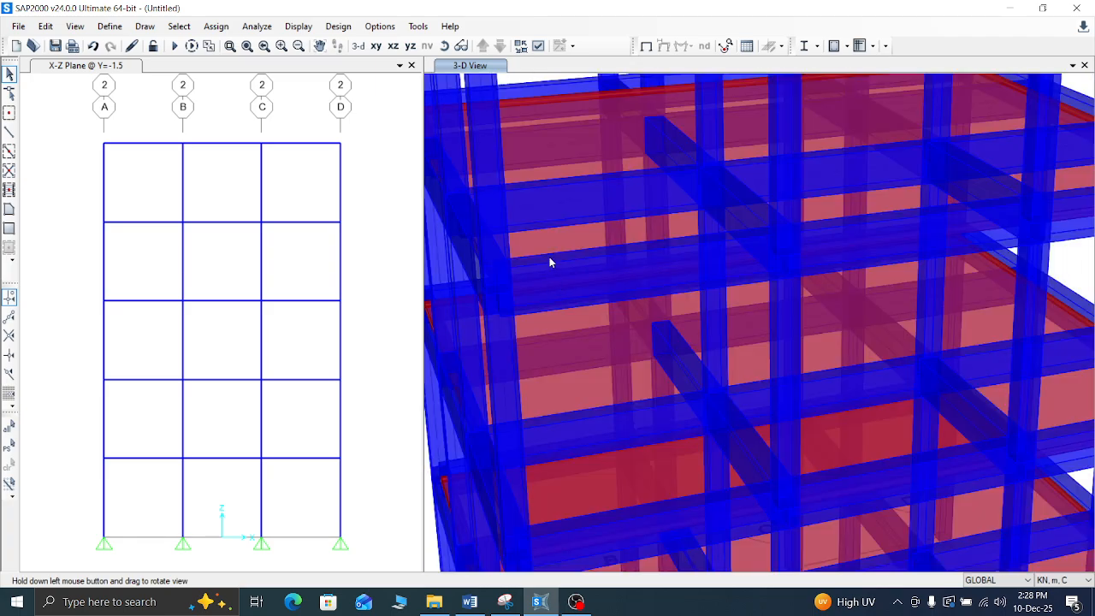
left_click_drag(550, 261, 587, 314)
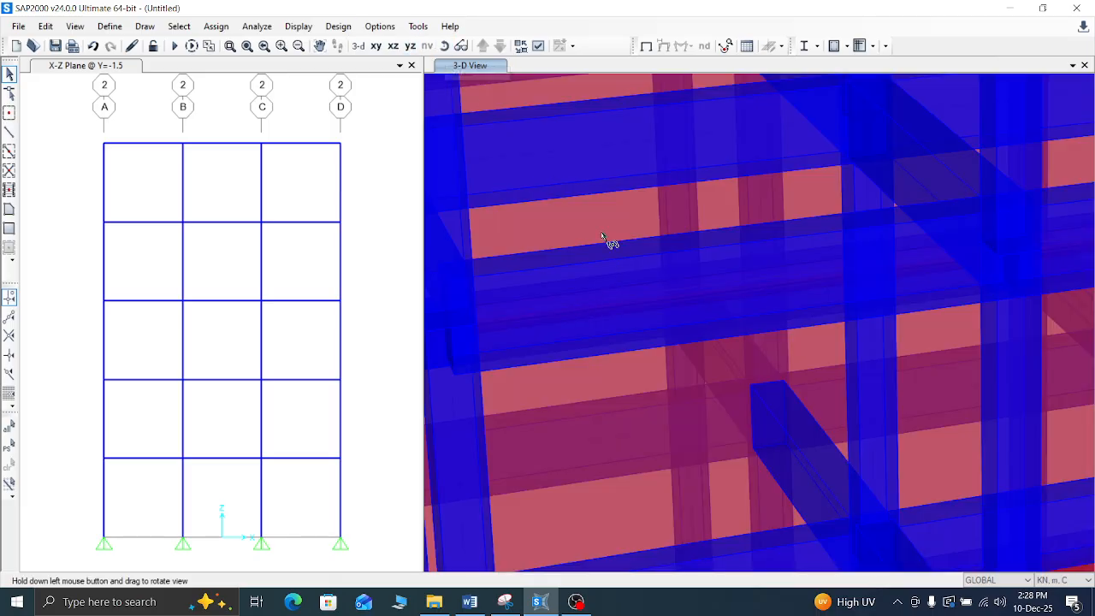
left_click_drag(602, 233, 650, 220)
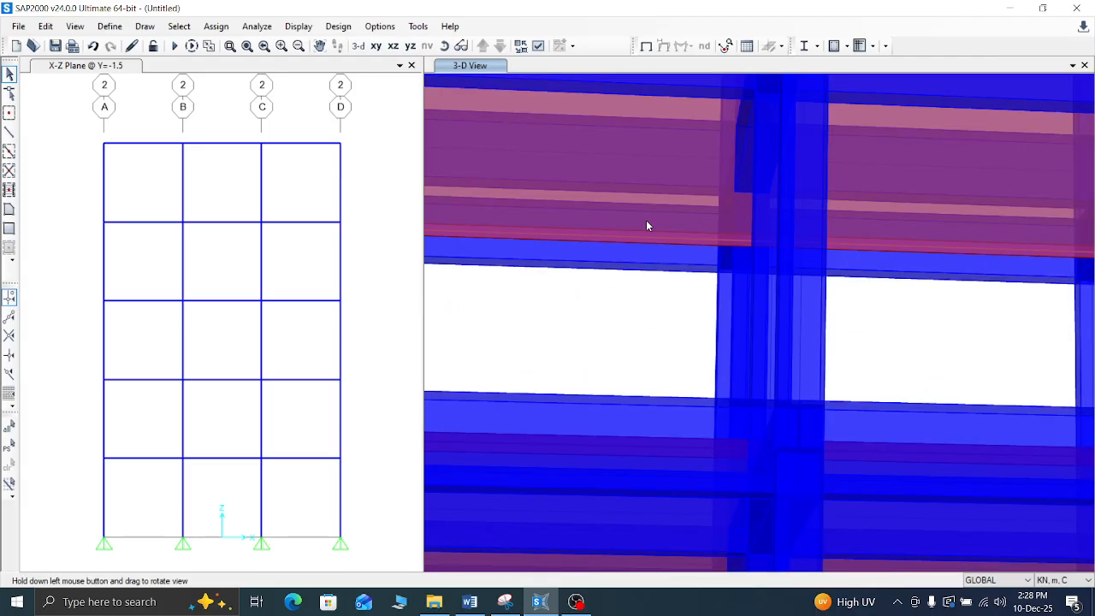
scroll(647, 225, "down", 4)
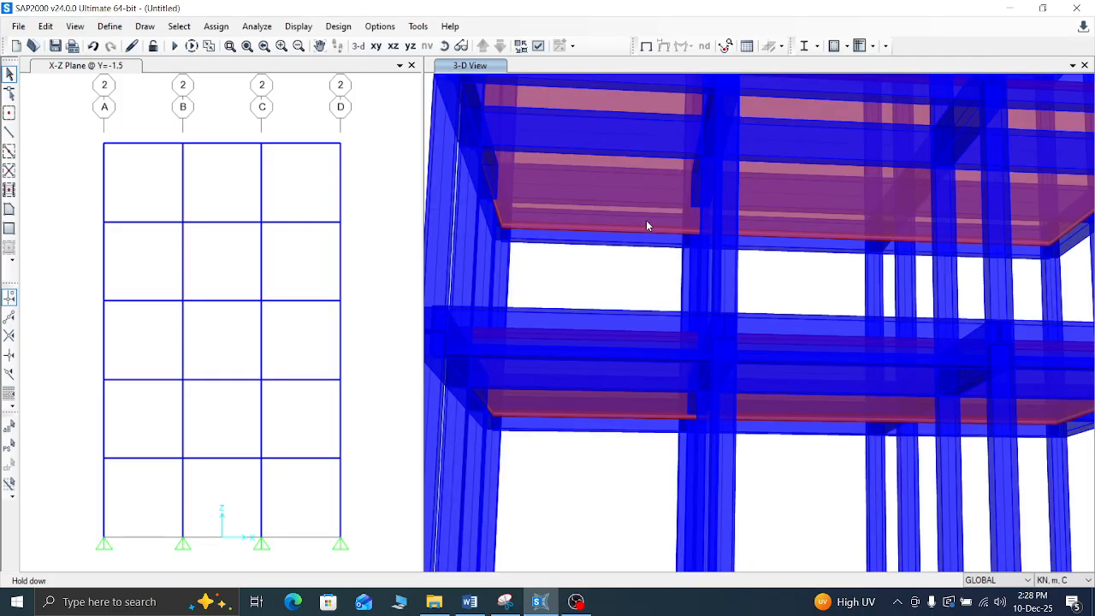
scroll(648, 222, "down", 3)
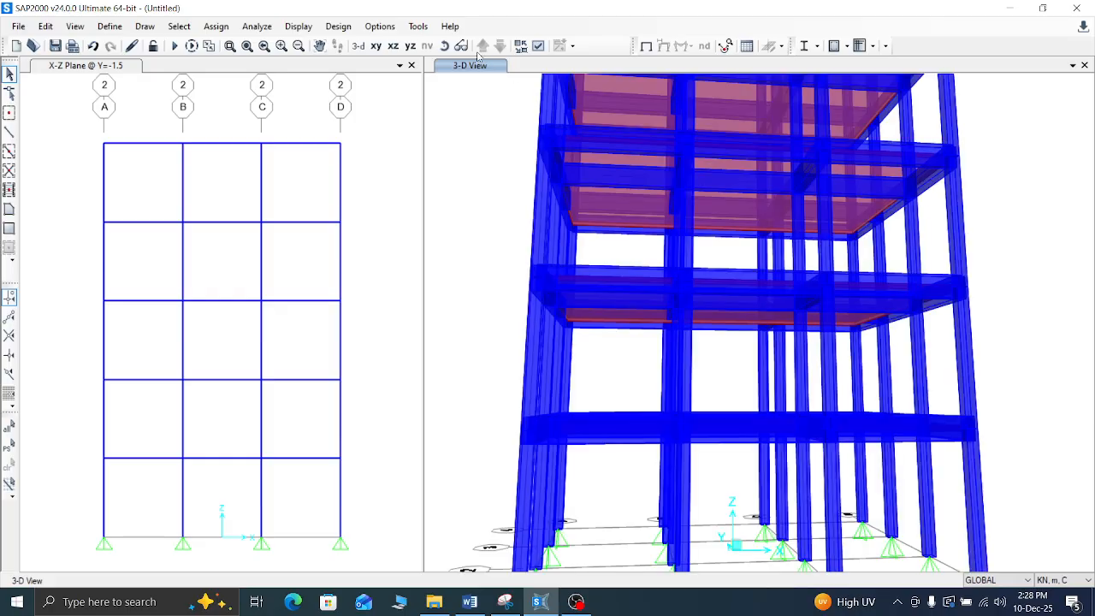
left_click(444, 45)
left_click_drag(593, 182, 628, 403)
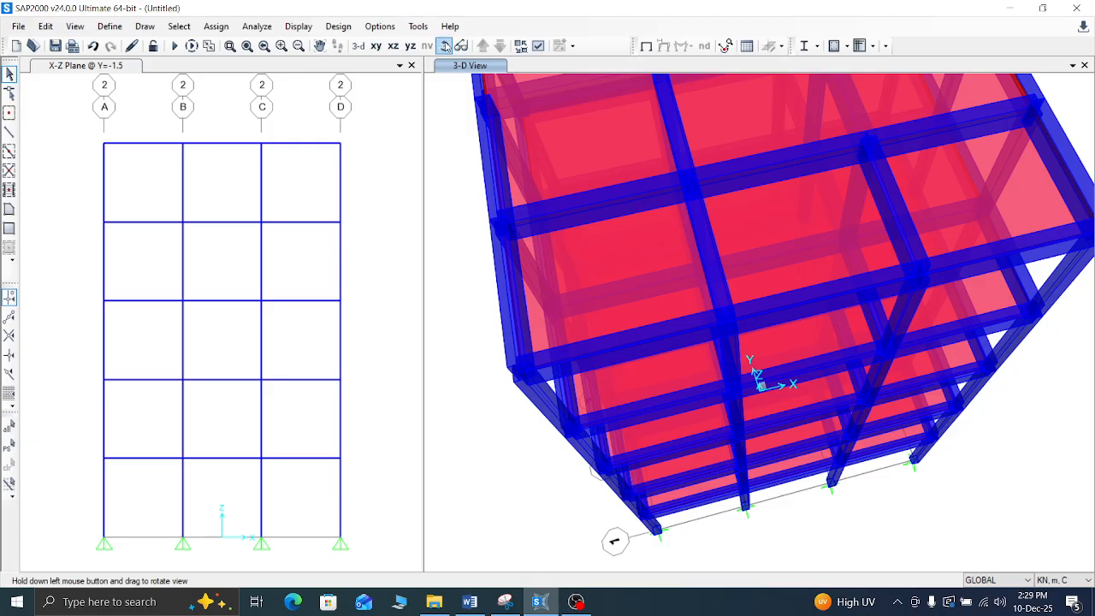
mouse_move(689, 223)
left_mouse_down()
mouse_move(715, 249)
mouse_move(697, 241)
mouse_move(624, 299)
mouse_move(530, 210)
mouse_move(565, 254)
left_mouse_up()
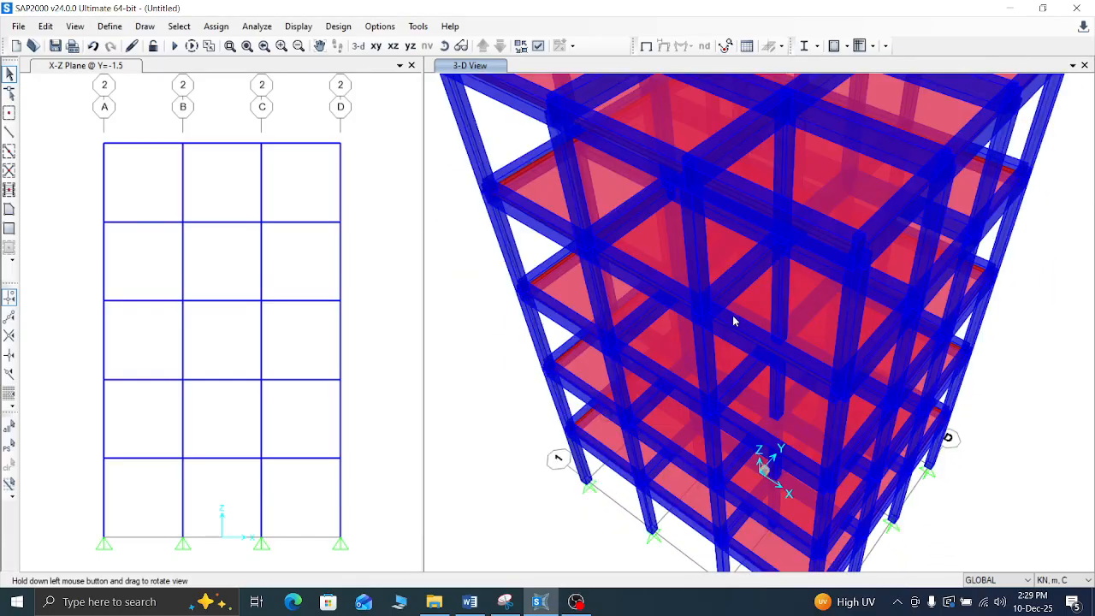
scroll(733, 321, "down", 4)
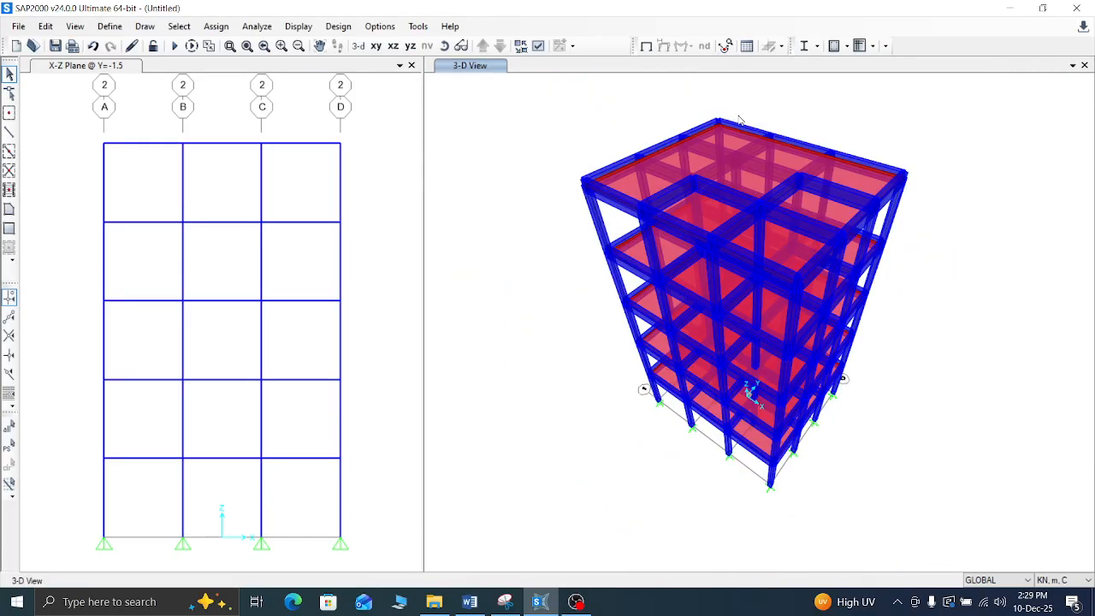
scroll(739, 119, "up", 5)
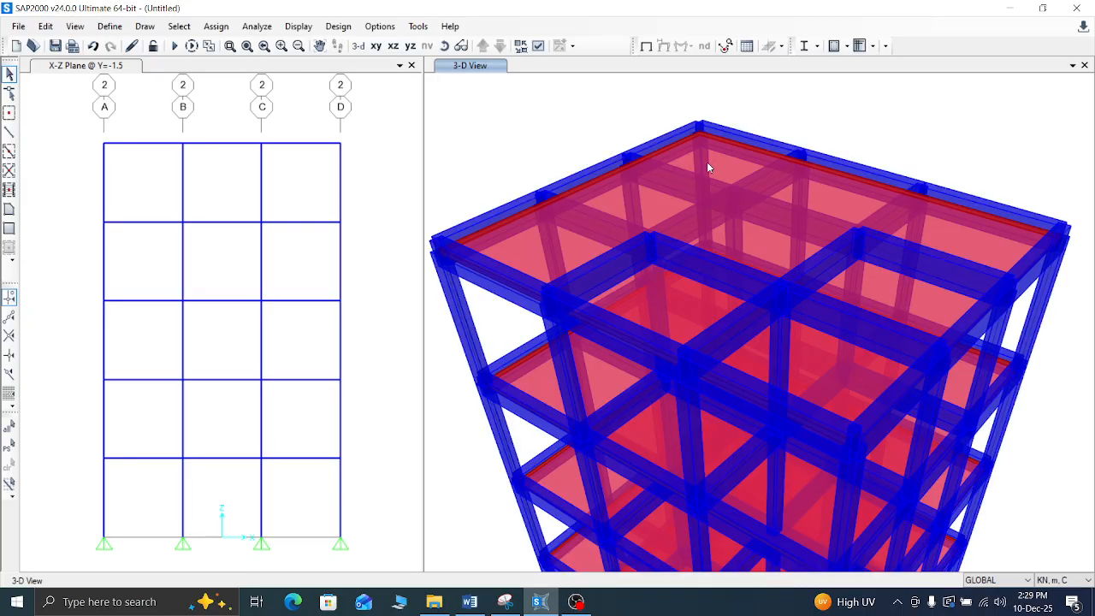
left_click(444, 45)
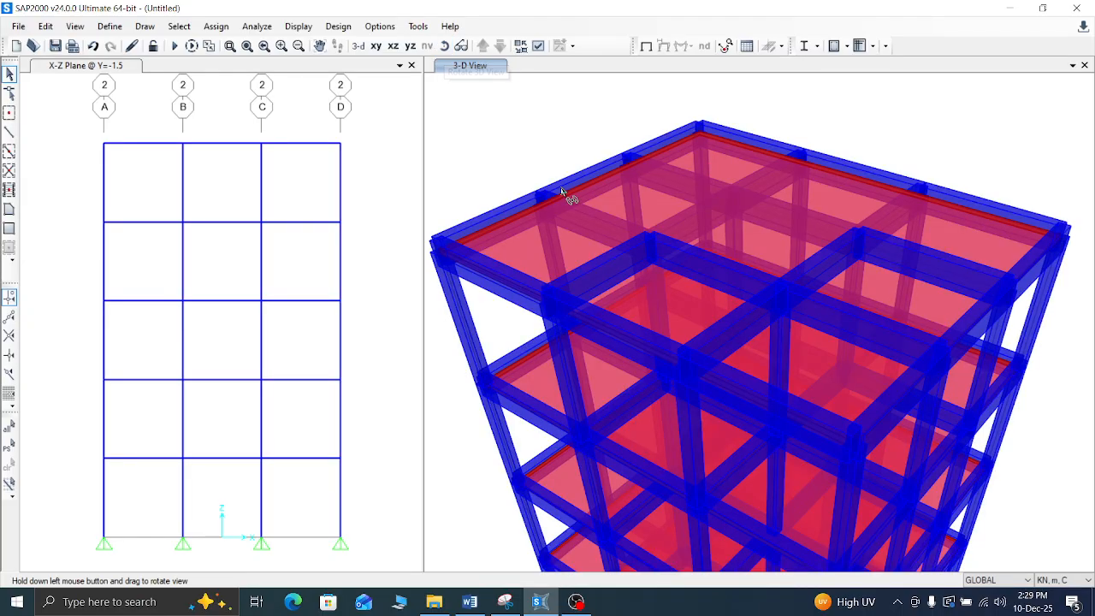
left_click_drag(530, 189, 707, 285)
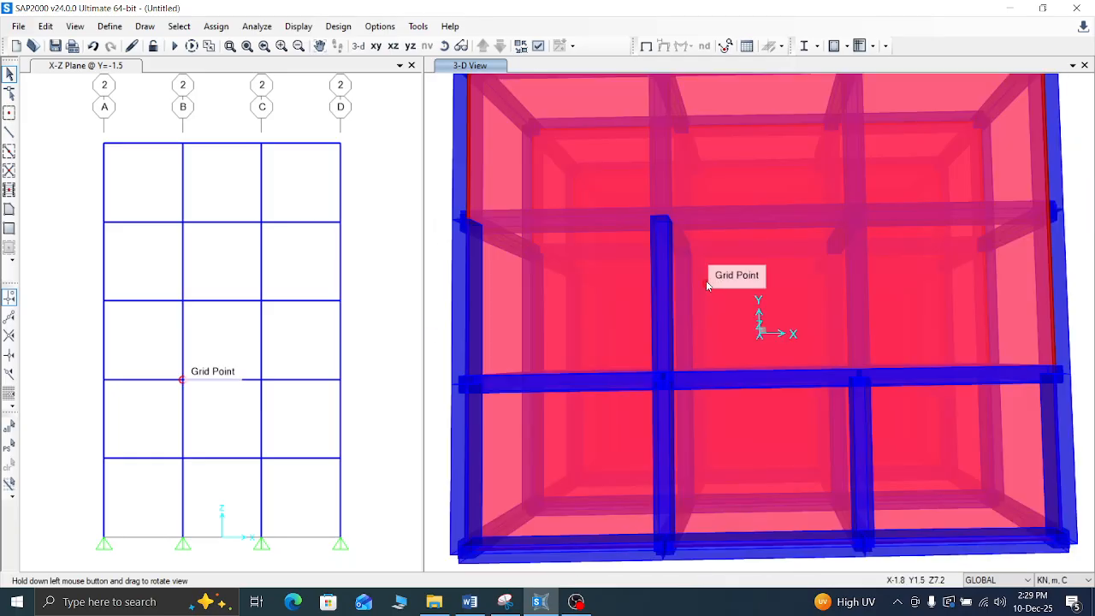
scroll(704, 284, "down", 2)
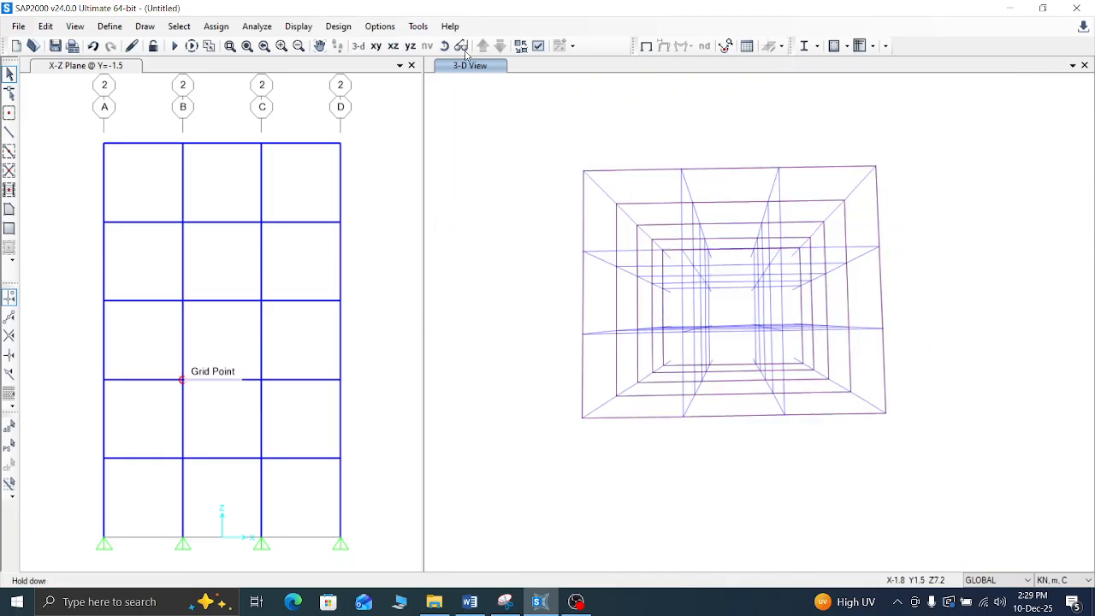
Step: Review the slab and beam layout floor by floor on the X-Y plans from Z=0 to Z=18
left_click(376, 46)
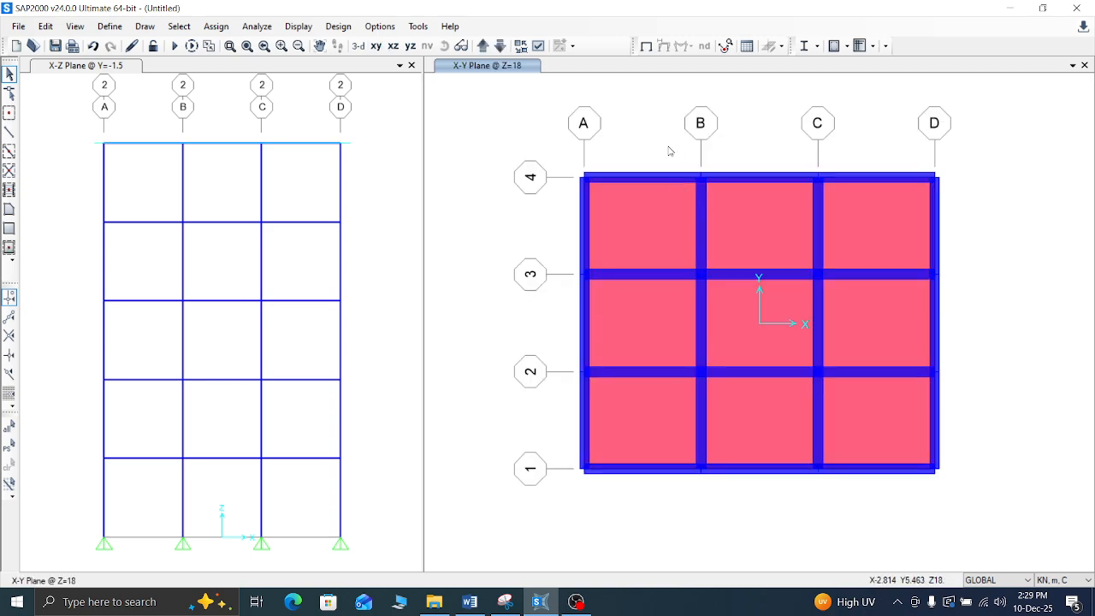
left_click(484, 45)
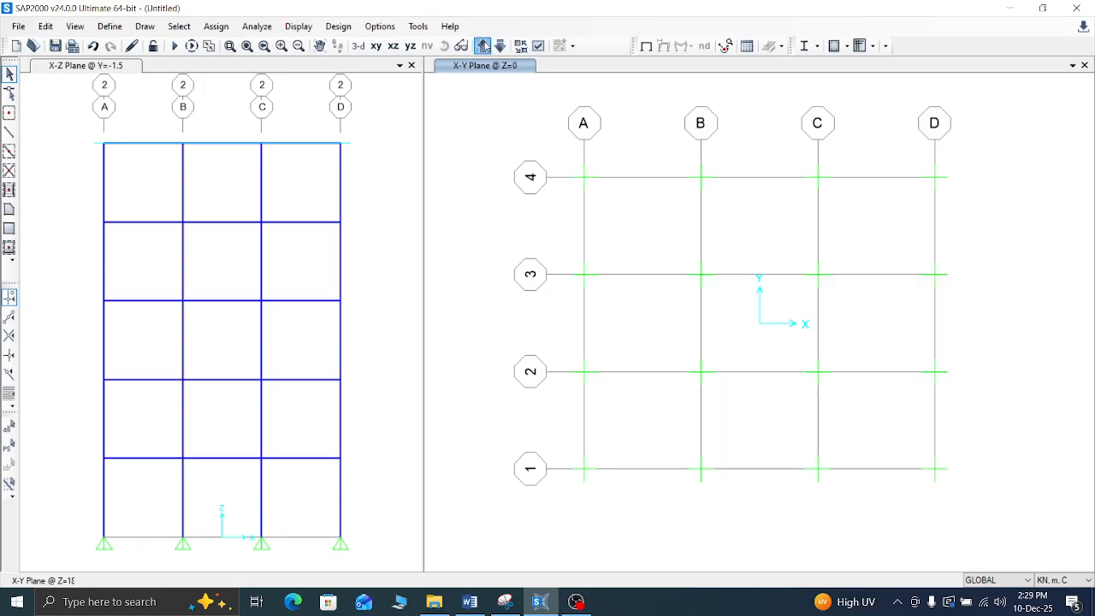
left_click(483, 46)
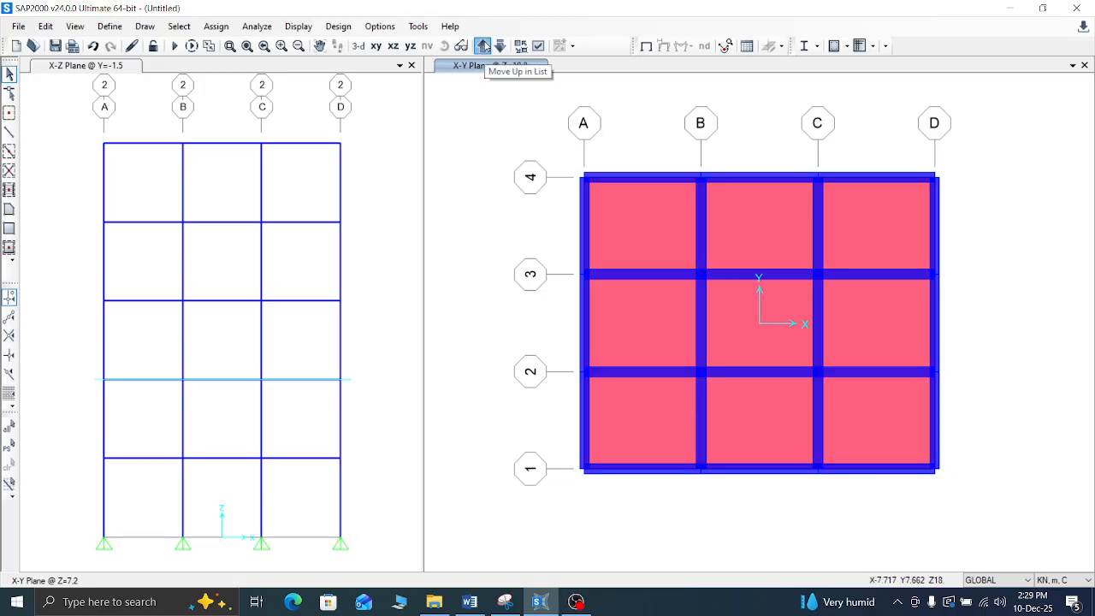
left_click(483, 45)
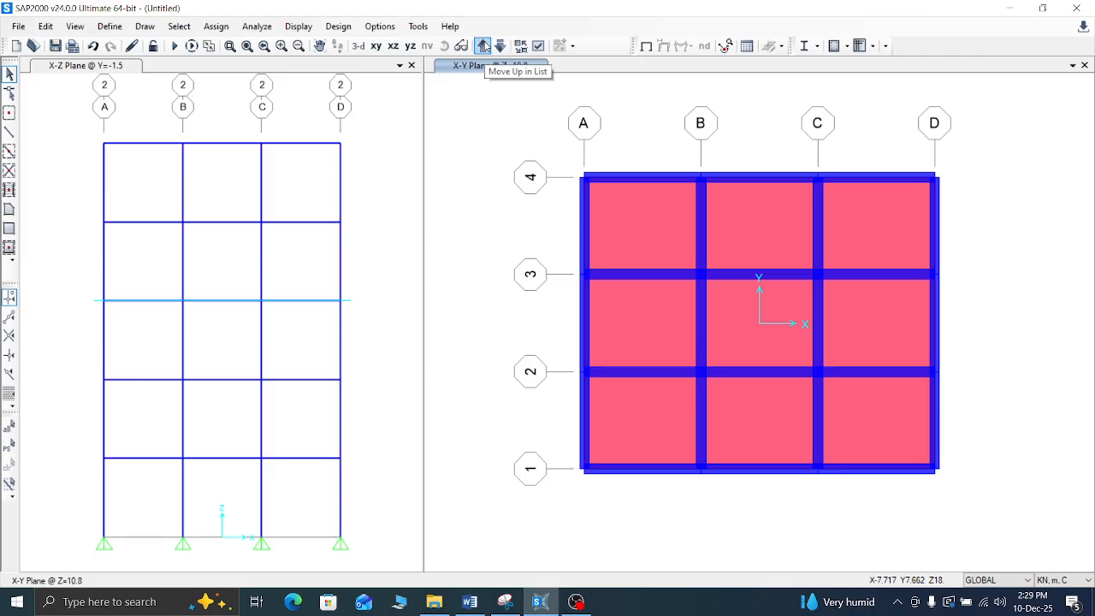
left_click(484, 46)
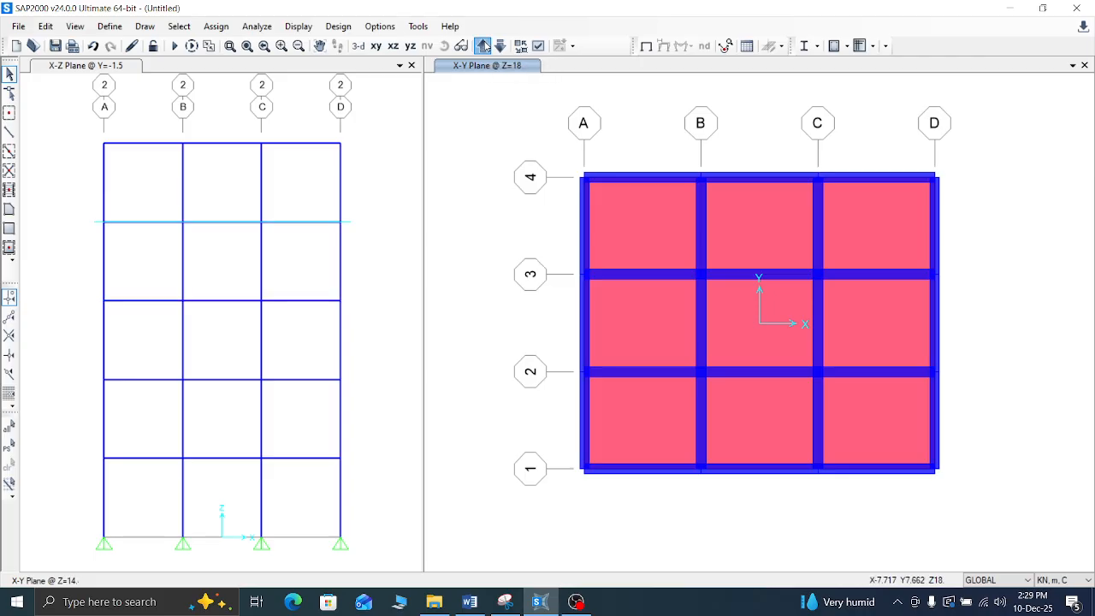
left_click(483, 45)
left_click(483, 45)
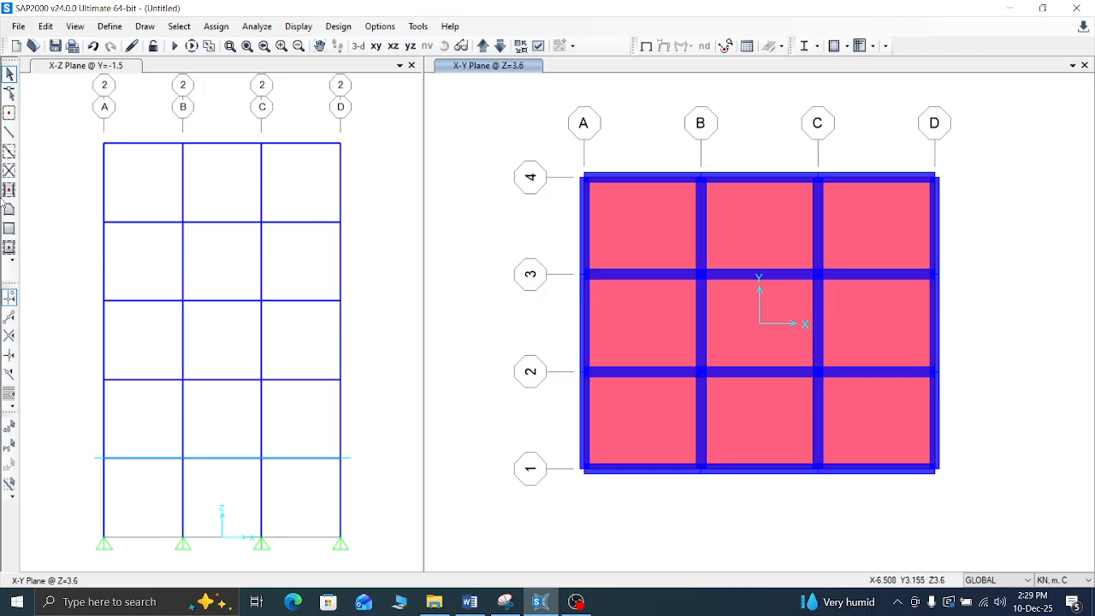
Step: Return the plan window to the 3-D view of the whole extruded model
right_click(10, 254)
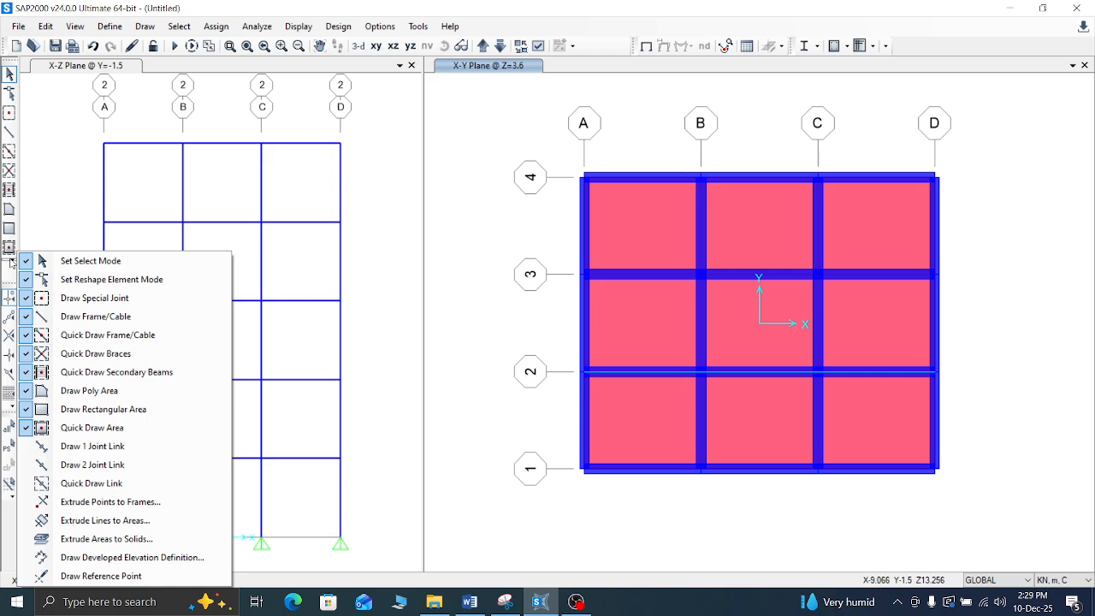
left_click(10, 259)
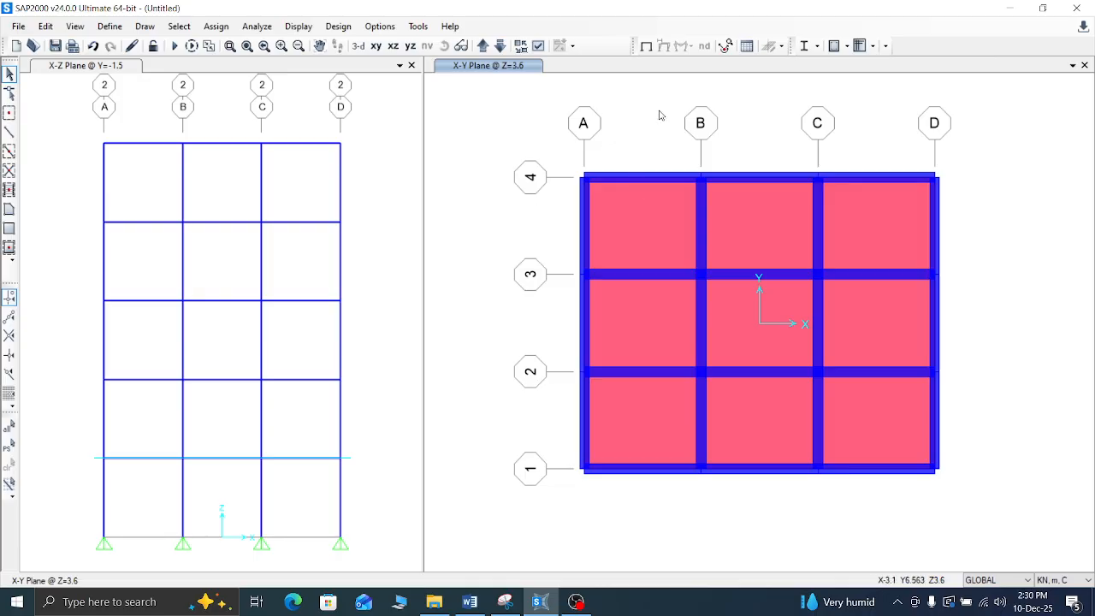
left_click(358, 45)
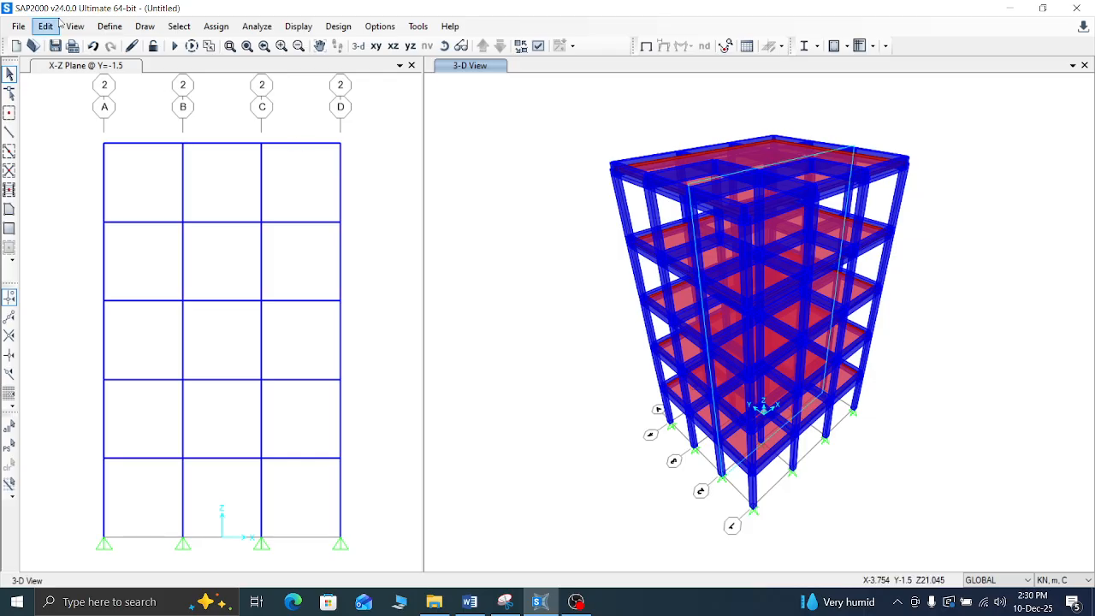
Step: Start a new linear static load case in the load case definitions and name it LIVE
left_click(110, 26)
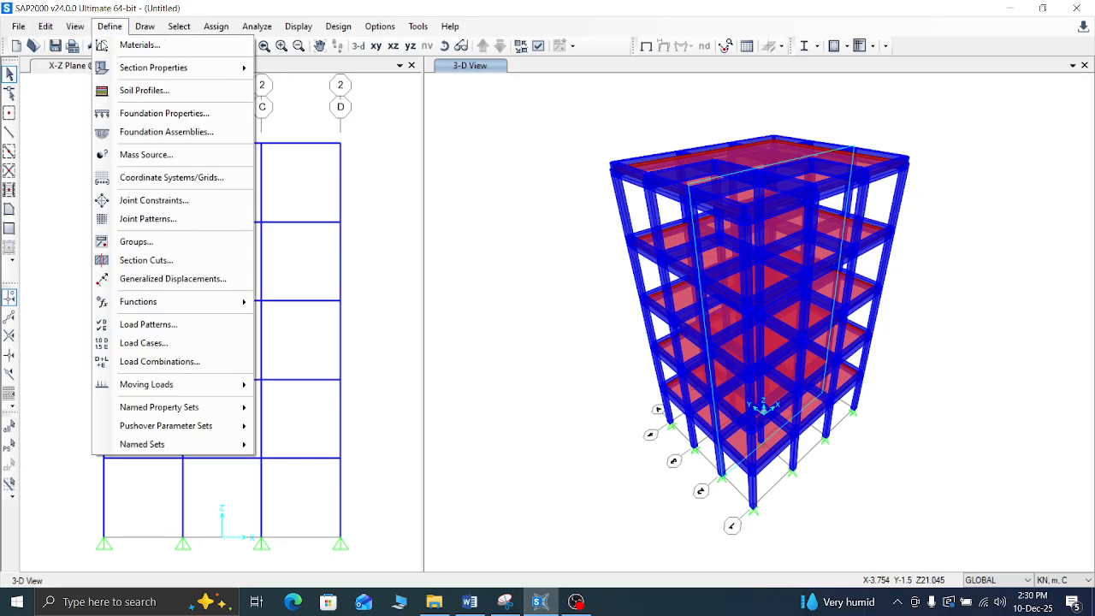
mouse_move(184, 301)
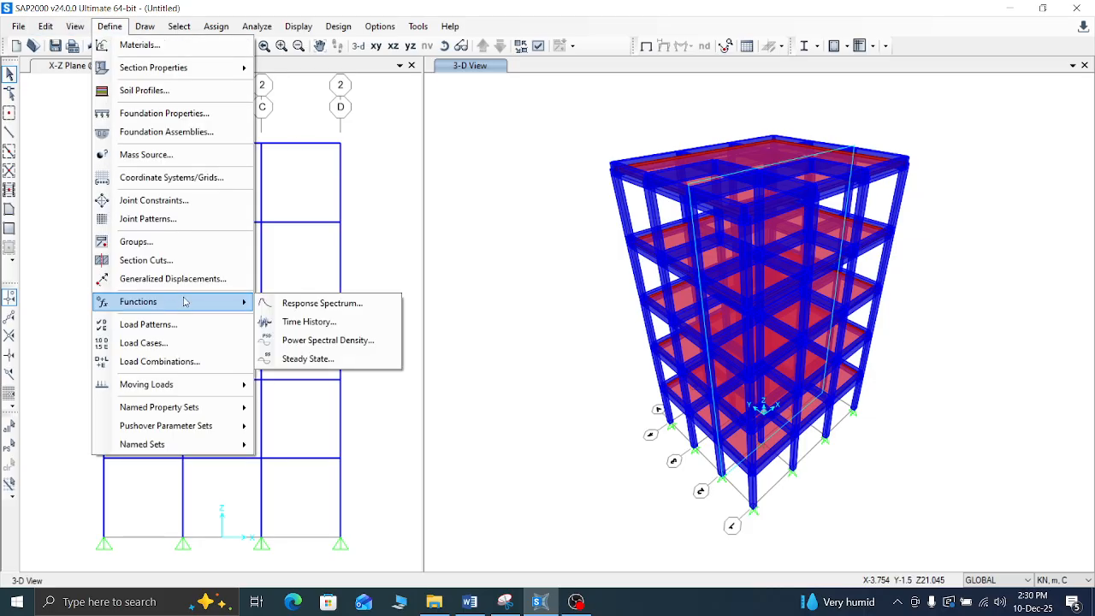
left_click(141, 343)
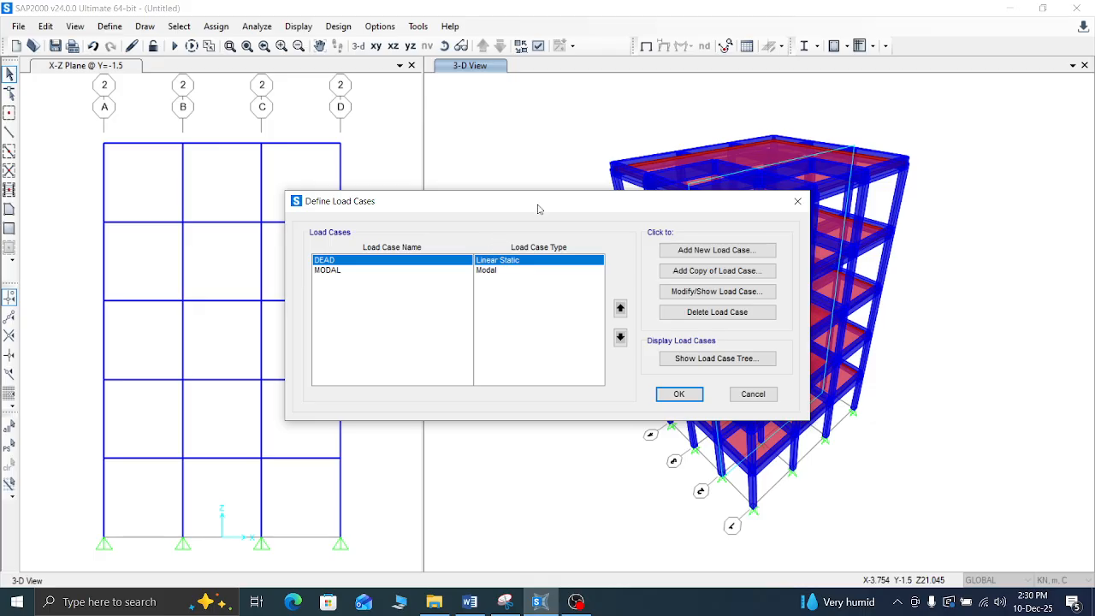
left_click_drag(538, 207, 314, 117)
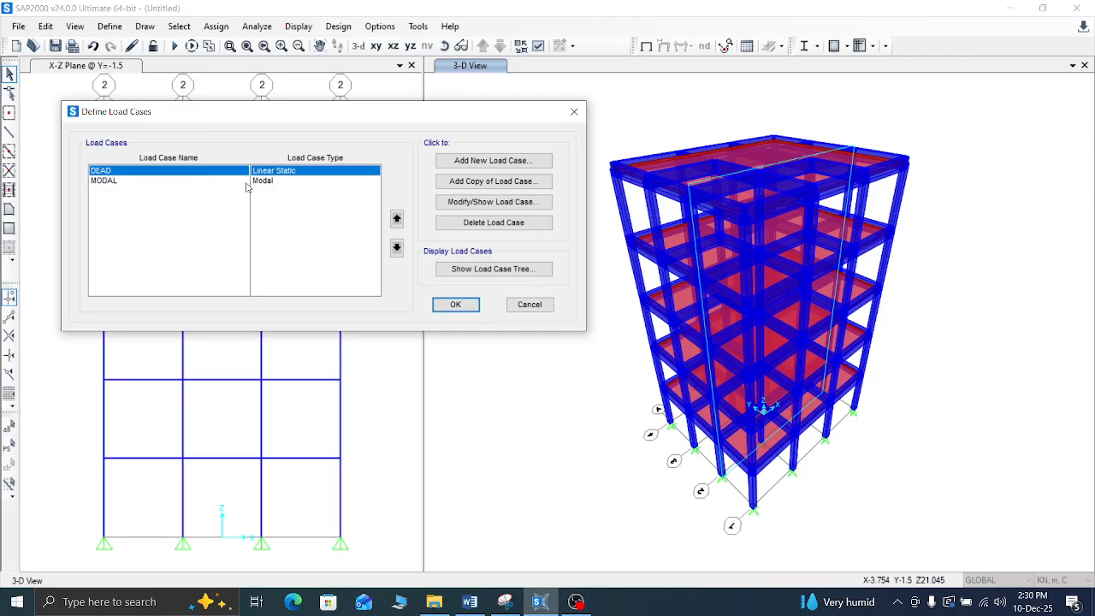
left_click(517, 162)
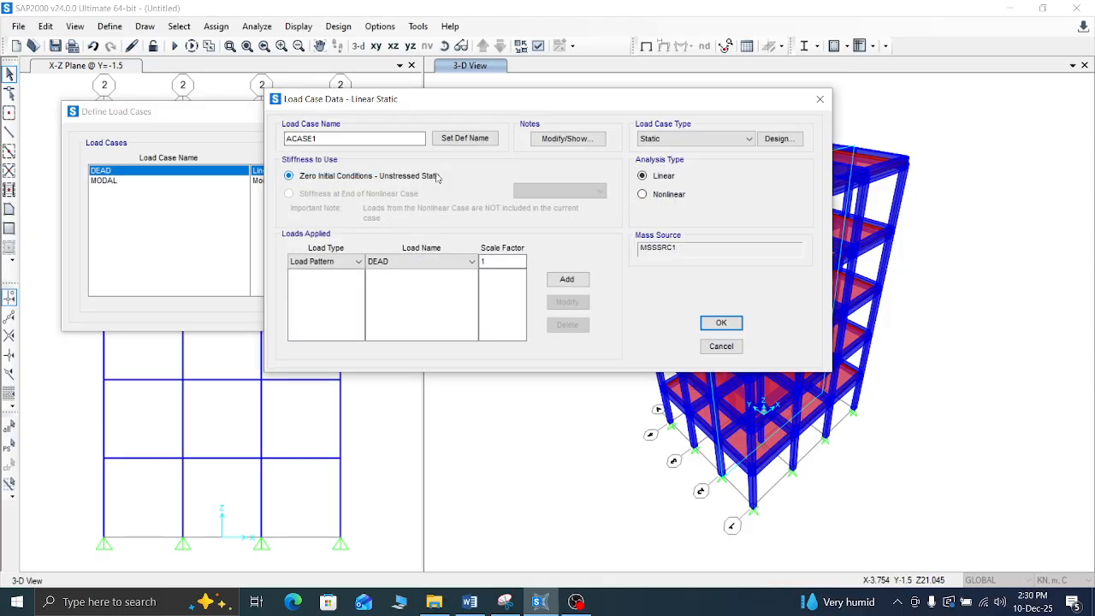
double_click(318, 139)
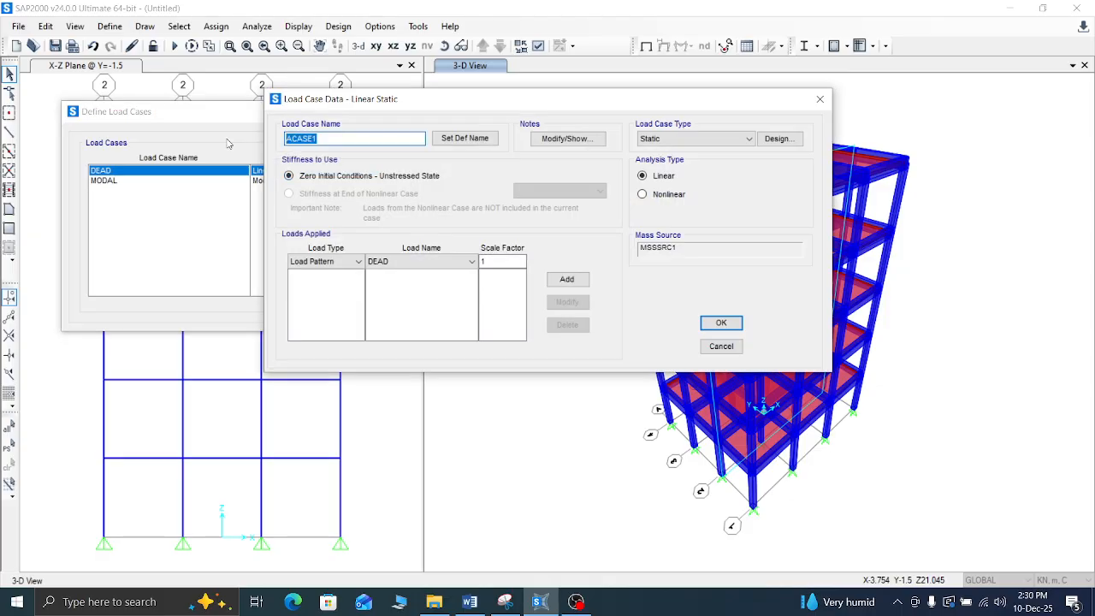
type("LIVE")
Step: Try applying the DEAD load pattern with scale factor 1 to the LIVE load case, keeping the Static case type
left_click(343, 261)
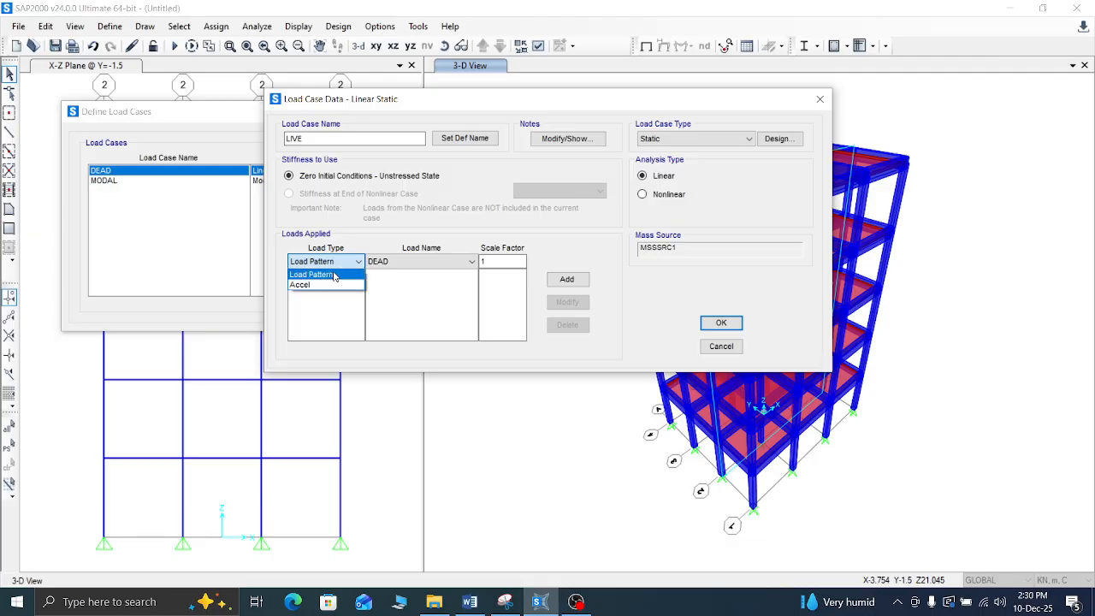
left_click(334, 274)
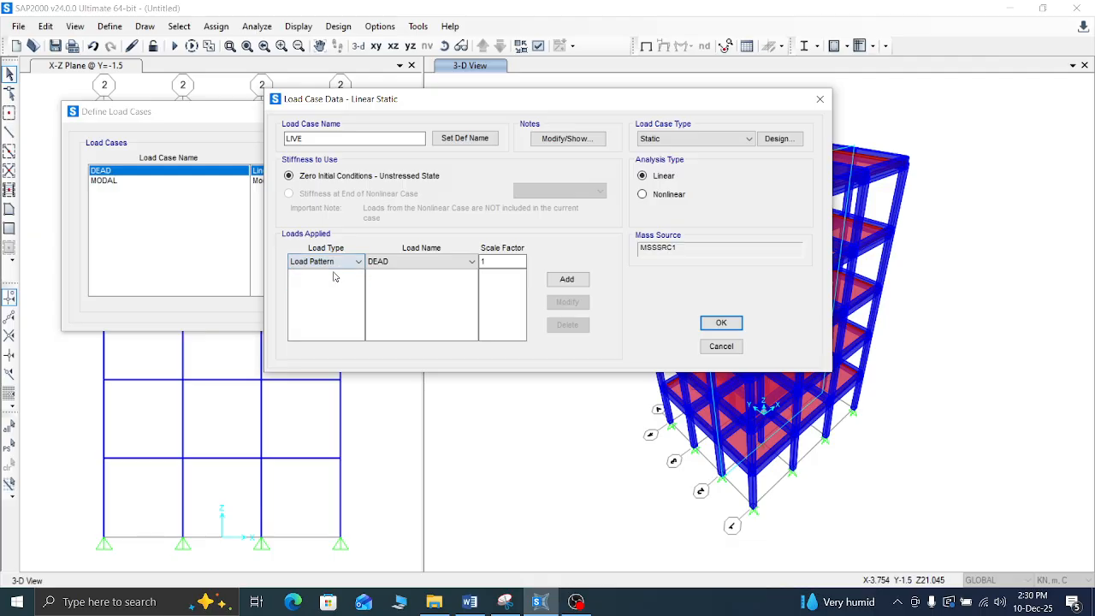
left_click(391, 264)
left_click(394, 274)
left_click_drag(493, 102, 685, 120)
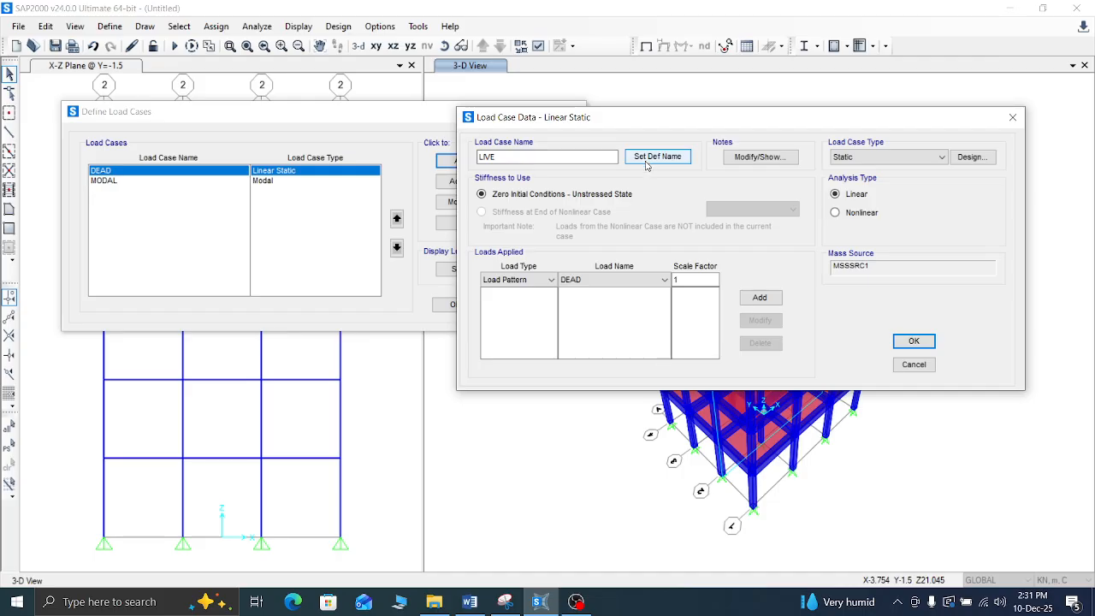
left_click(632, 280)
left_click(624, 292)
left_click(526, 280)
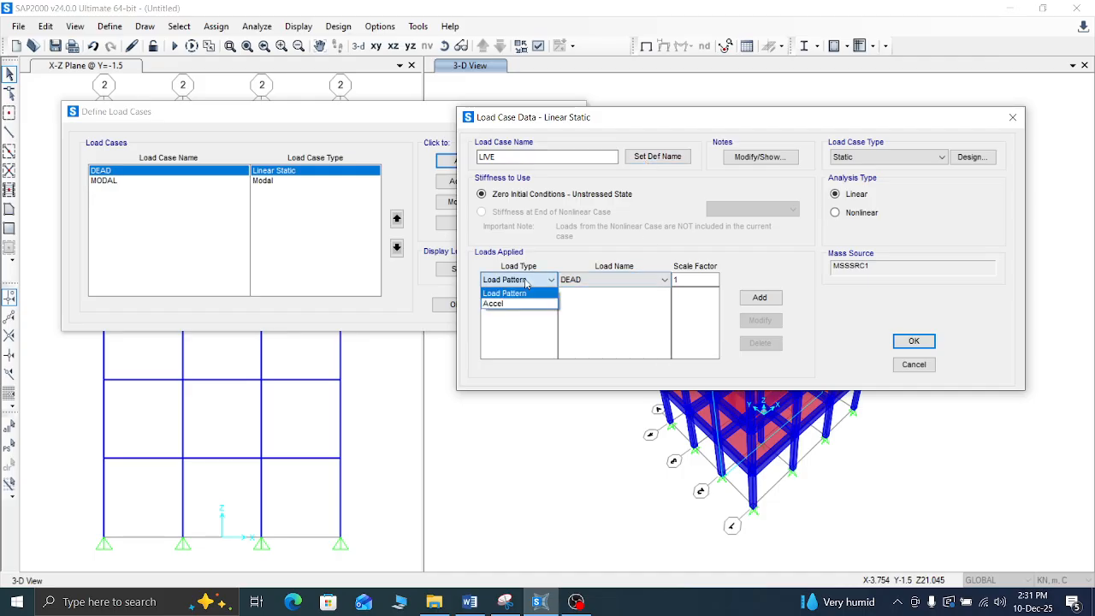
left_click(578, 280)
left_click(759, 297)
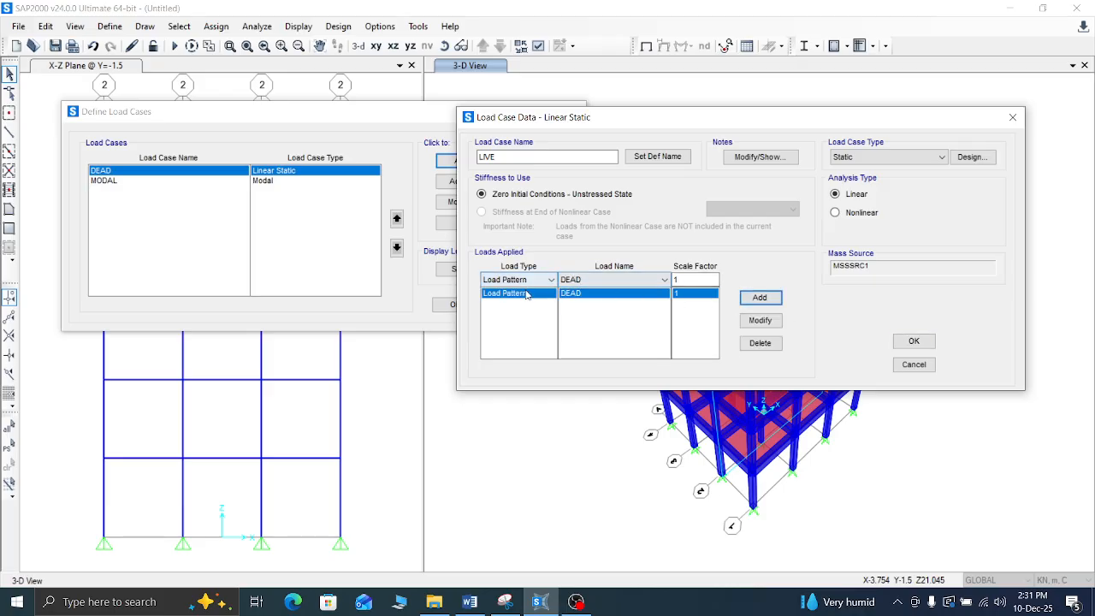
left_click(759, 342)
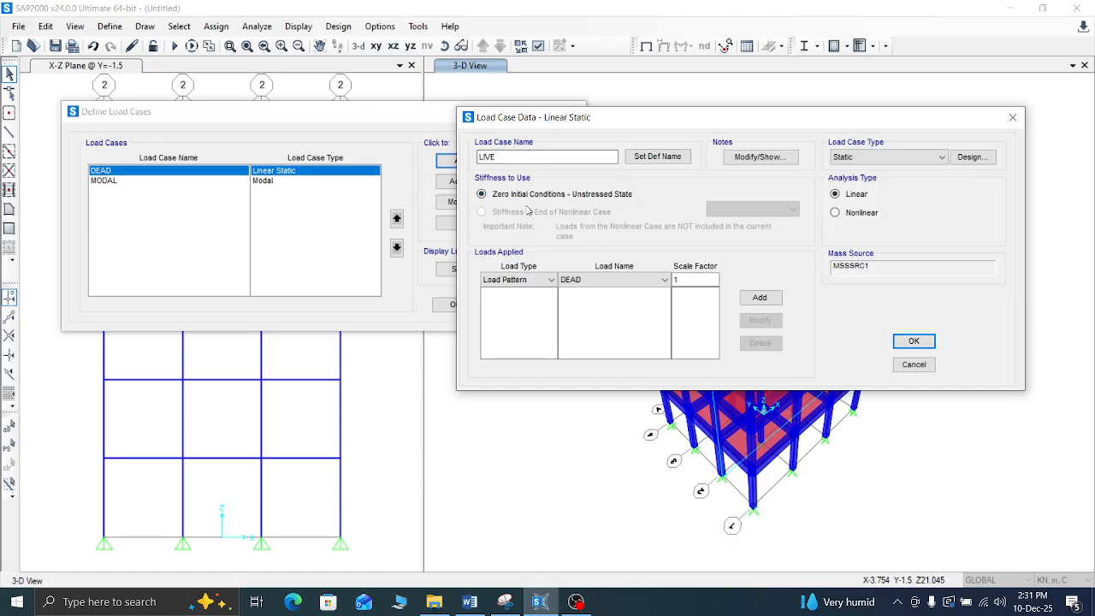
left_click(915, 159)
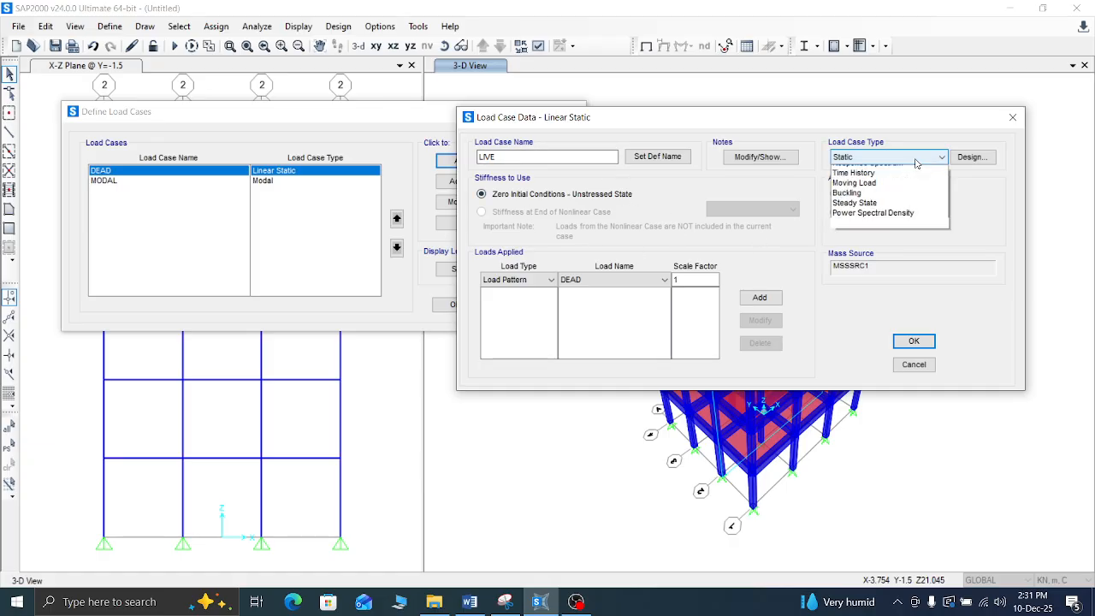
left_click(915, 160)
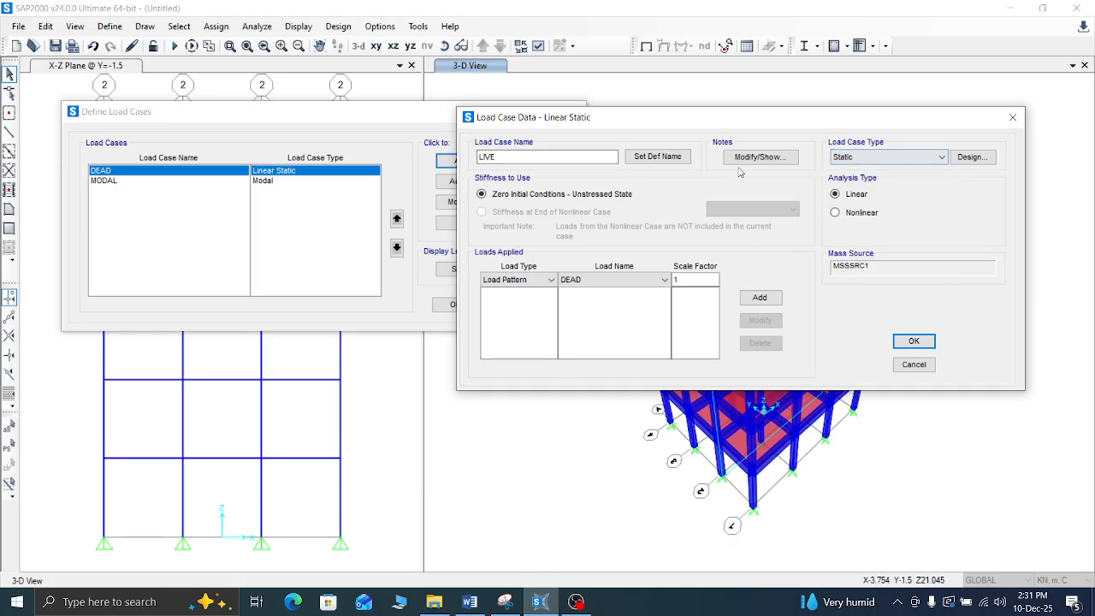
Step: Try applying the DEAD load pattern with scale factor 0 to the LIVE load case
left_click(755, 158)
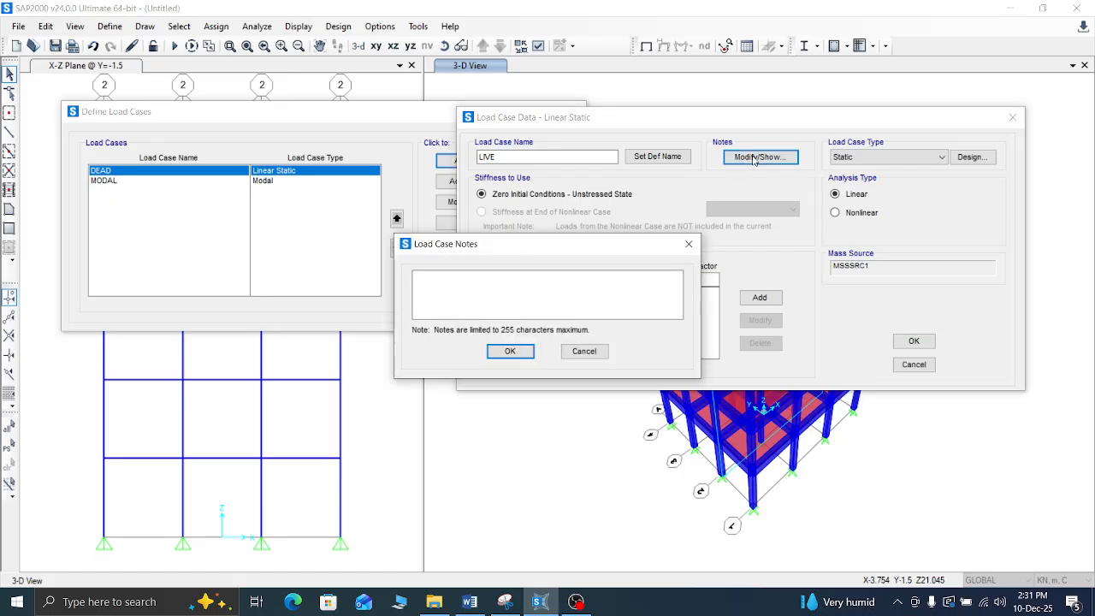
left_click(687, 243)
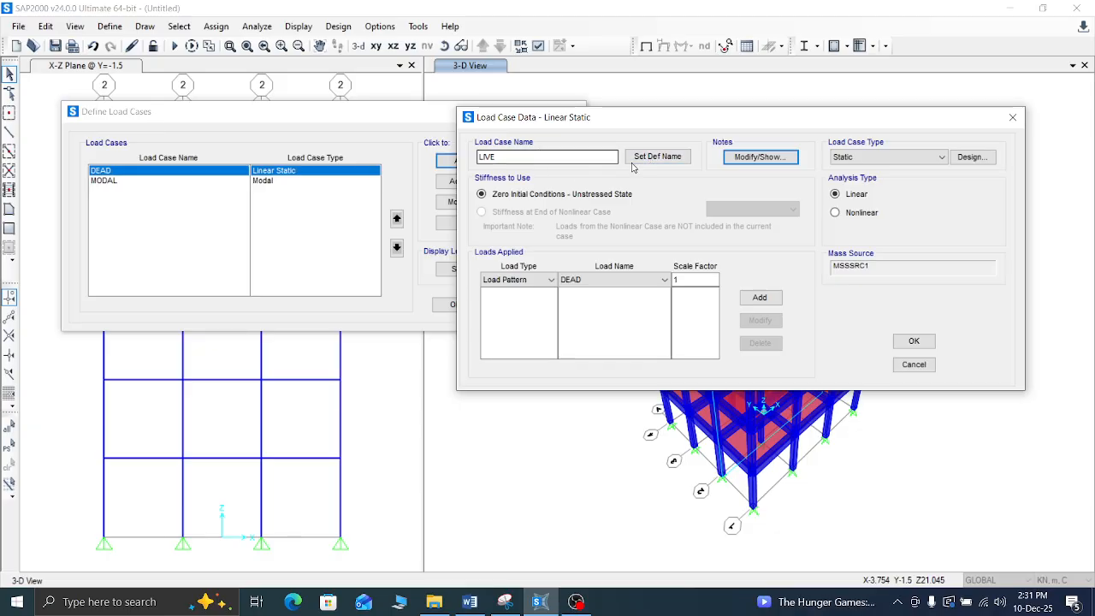
left_click(684, 280)
double_click(682, 279)
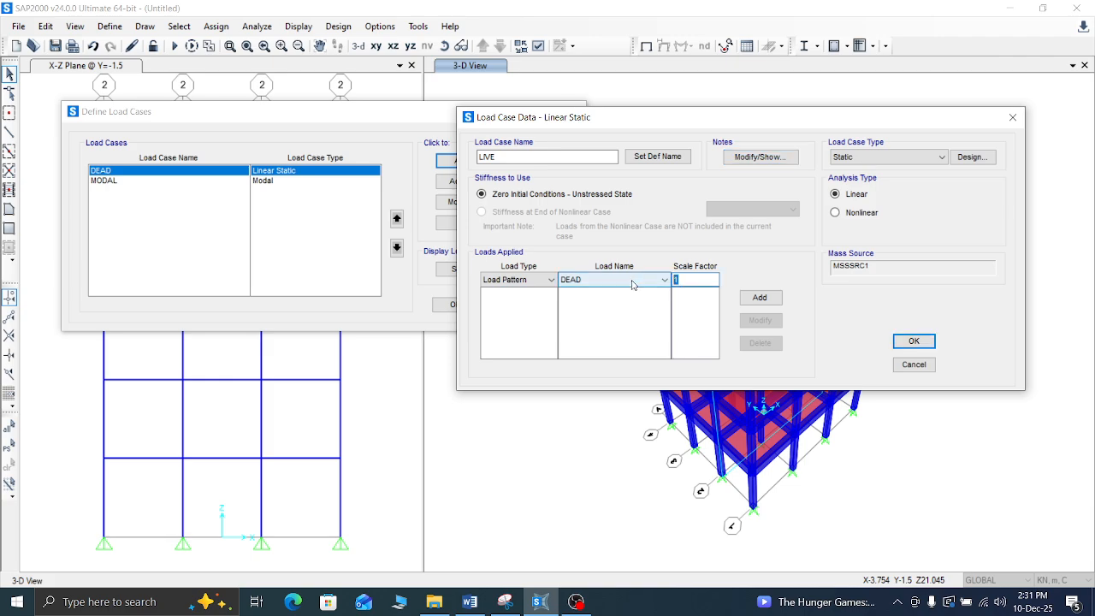
type("0")
left_click(527, 279)
left_click(528, 279)
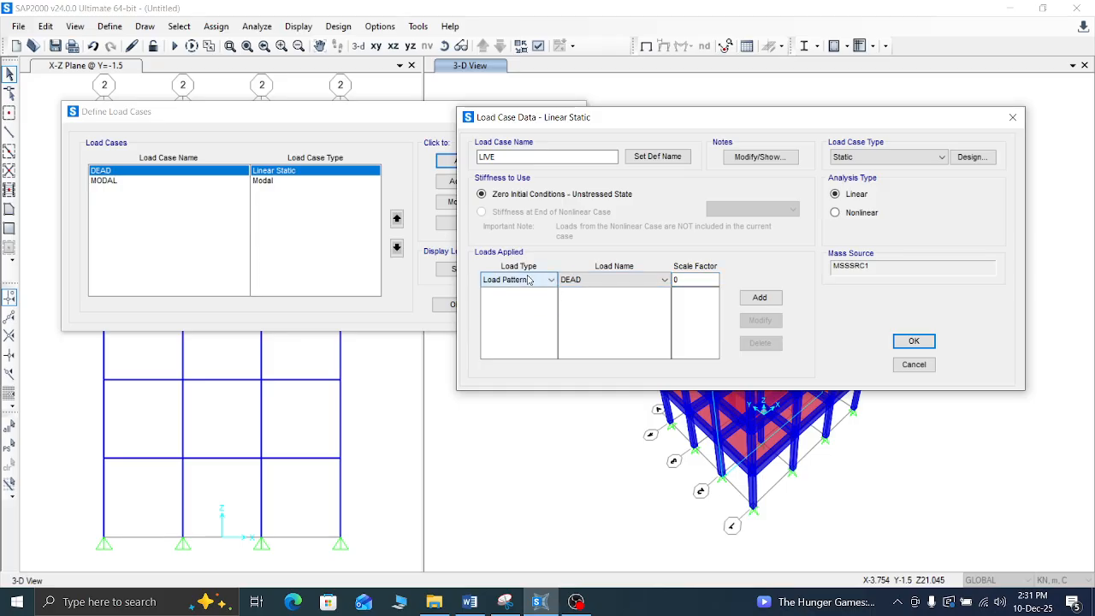
left_click(527, 280)
left_click(527, 280)
left_click(590, 287)
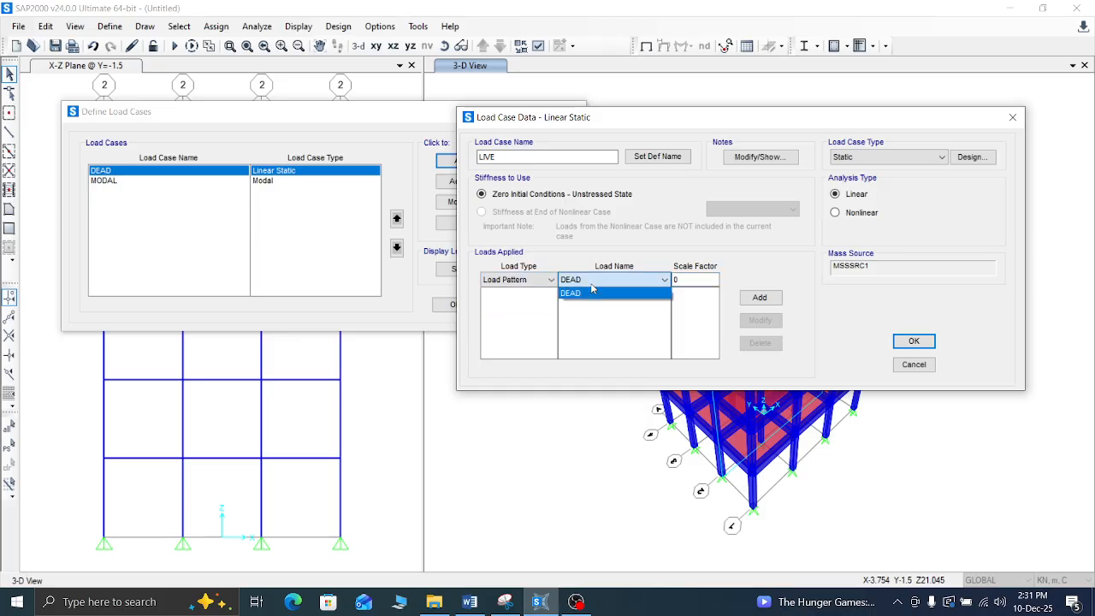
left_click(592, 289)
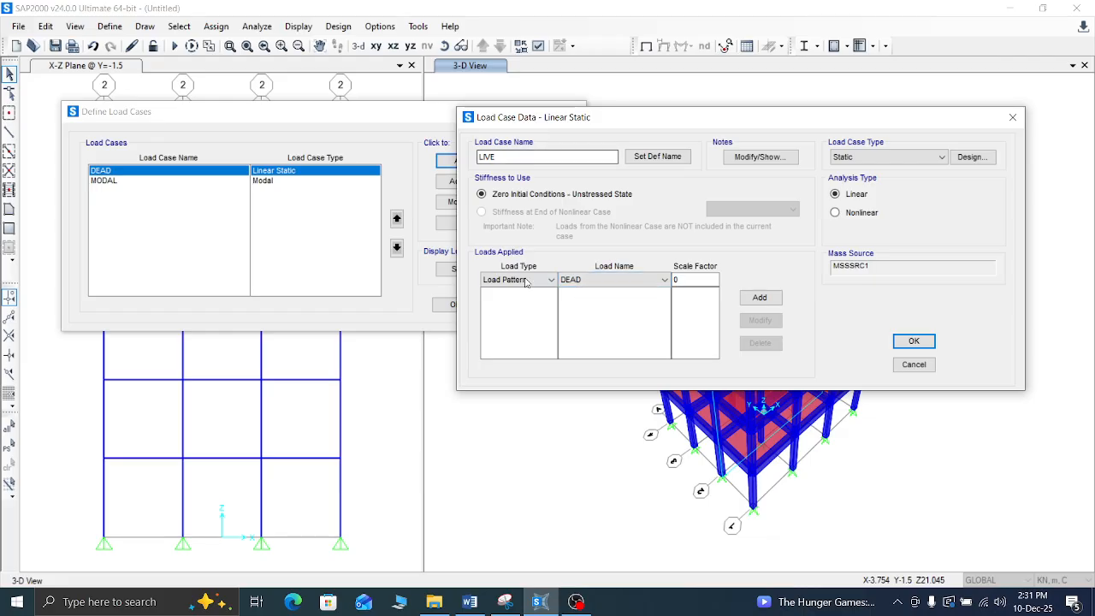
Step: Save the LIVE load case without any applied loads and accept the load case definitions
left_click(913, 340)
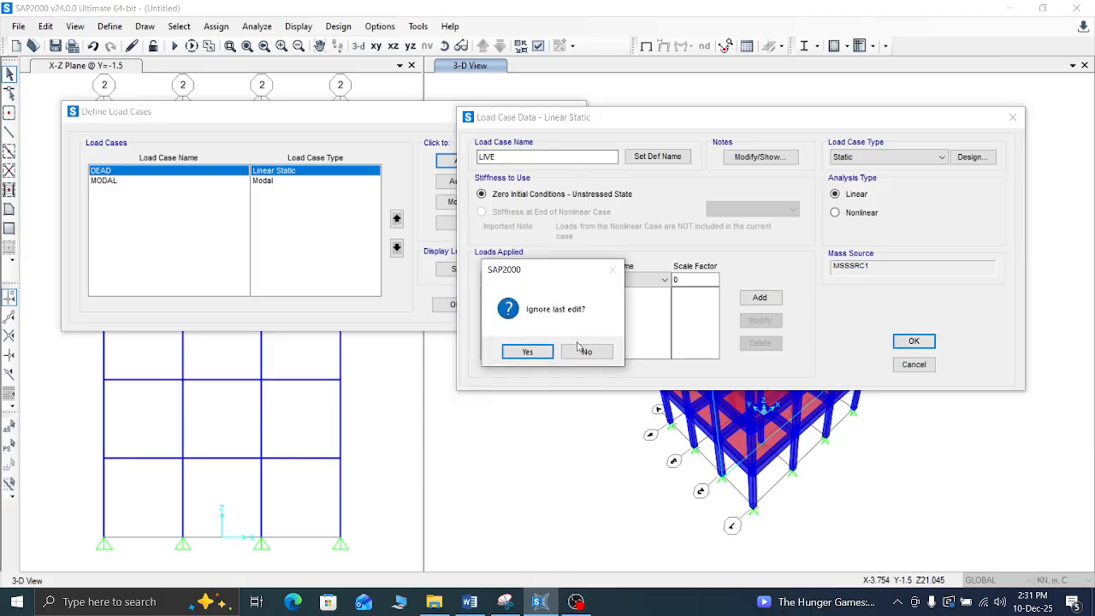
left_click(531, 352)
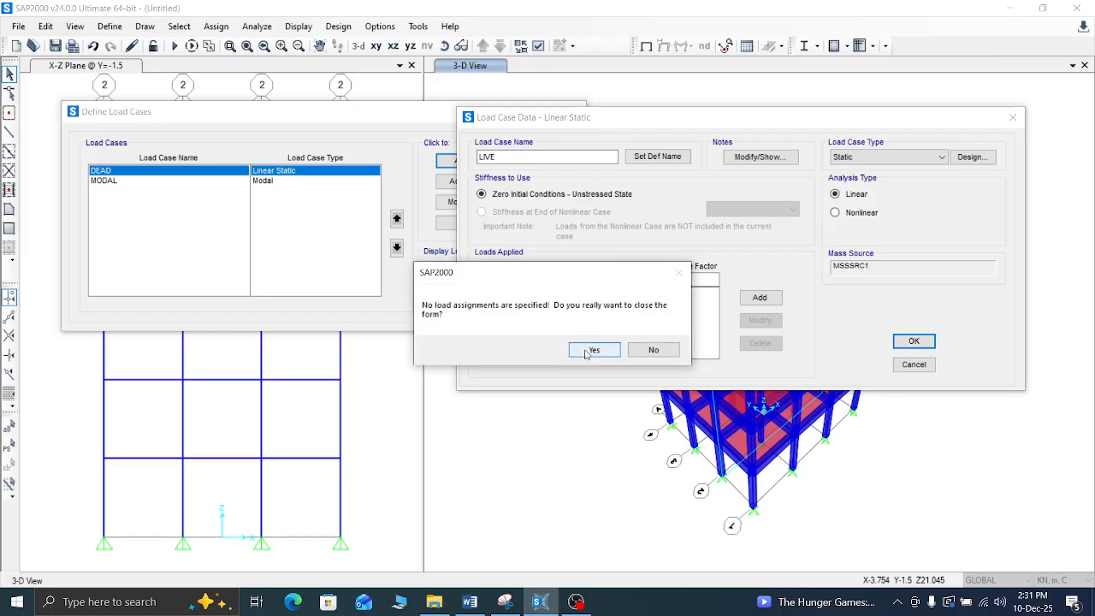
left_click(590, 350)
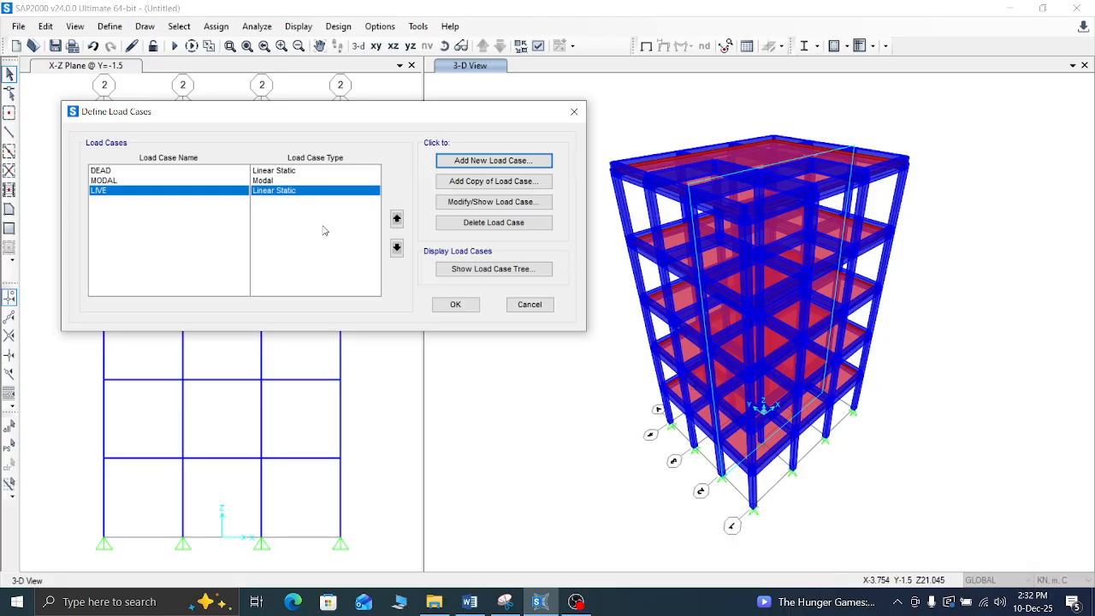
left_click(455, 306)
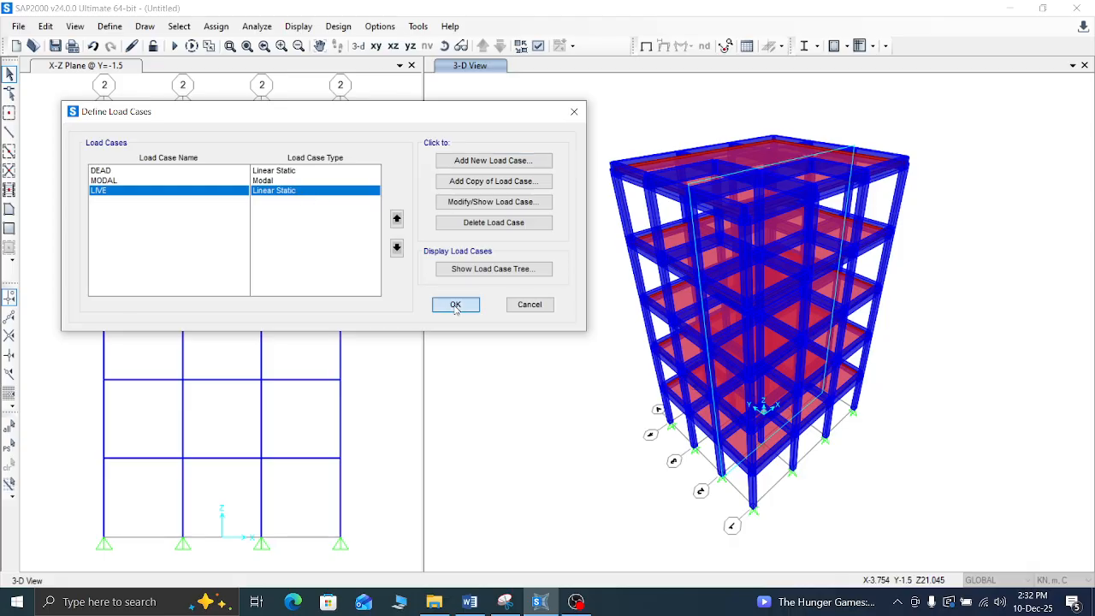
Step: Open the load pattern definitions
left_click(120, 33)
left_click(100, 34)
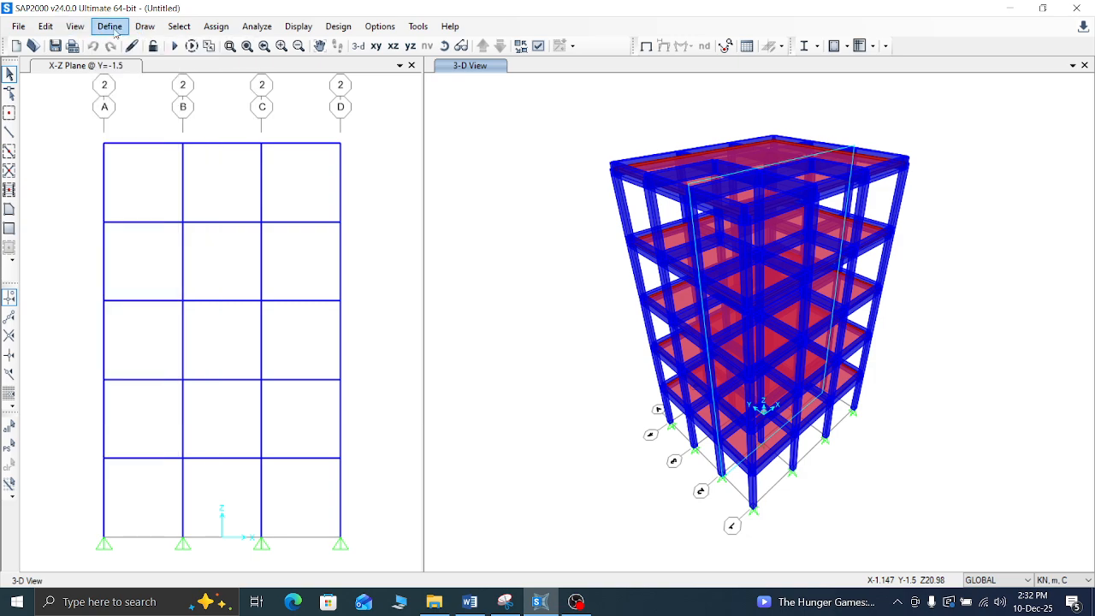
left_click(117, 34)
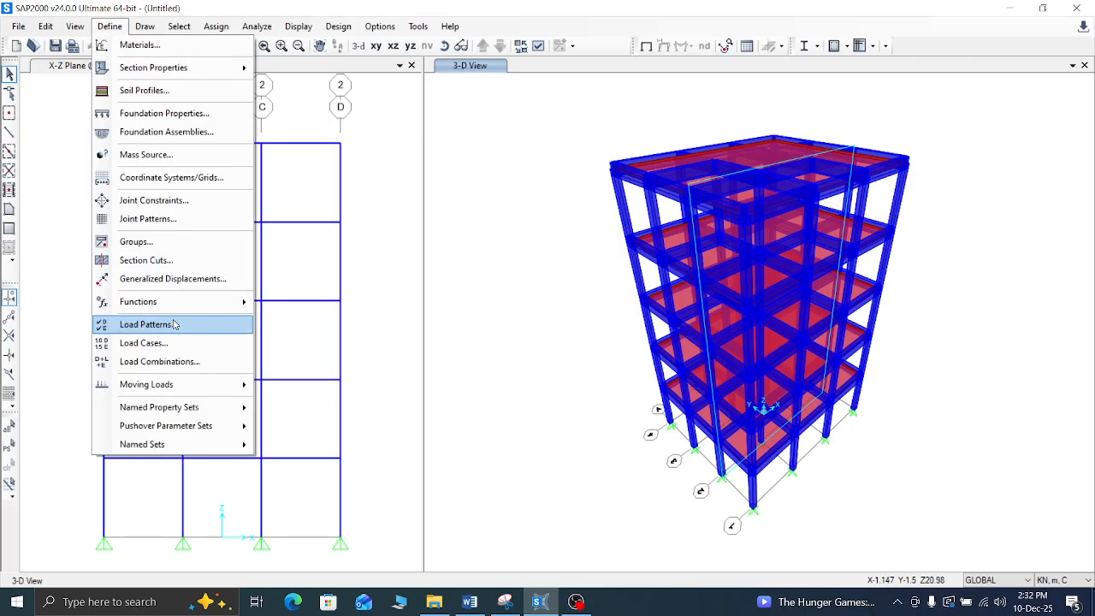
left_click(145, 324)
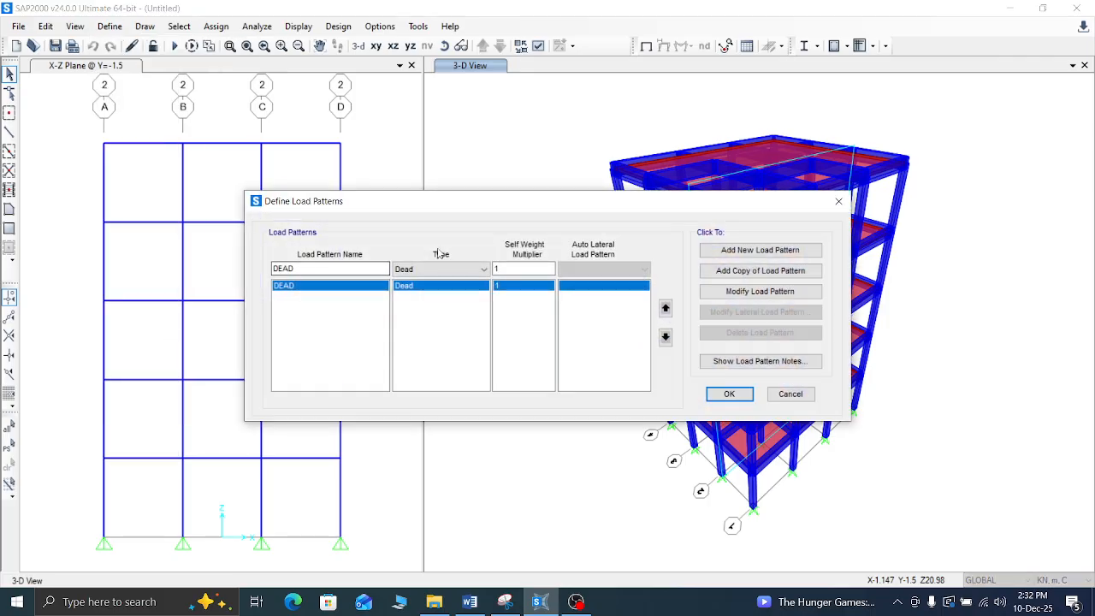
Step: Look through the load pattern types and try adding a new pattern under the existing name DEAD
left_click(470, 269)
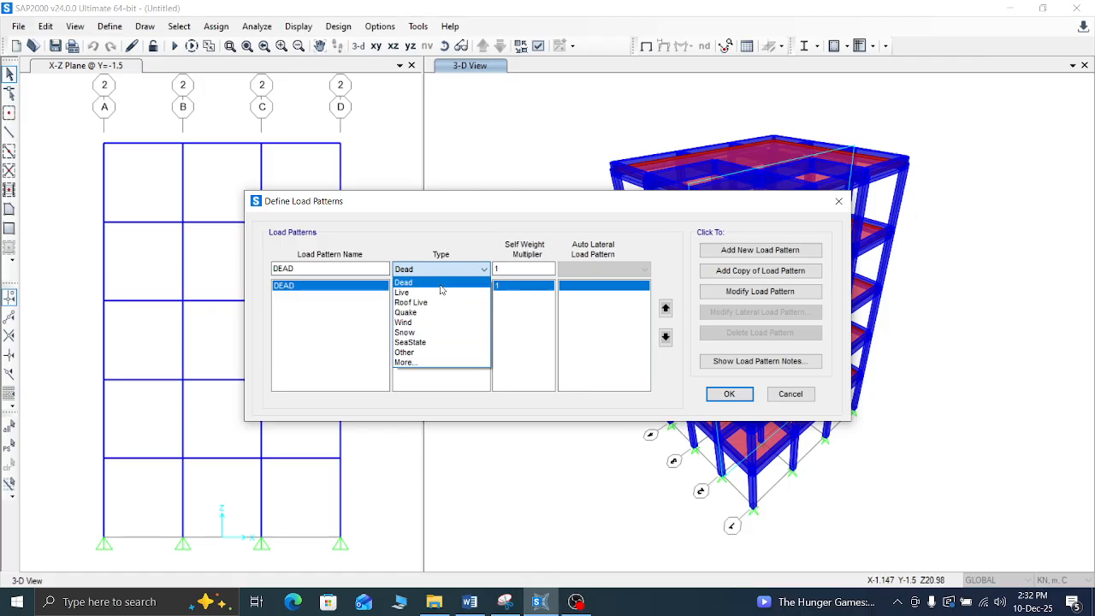
left_click(453, 223)
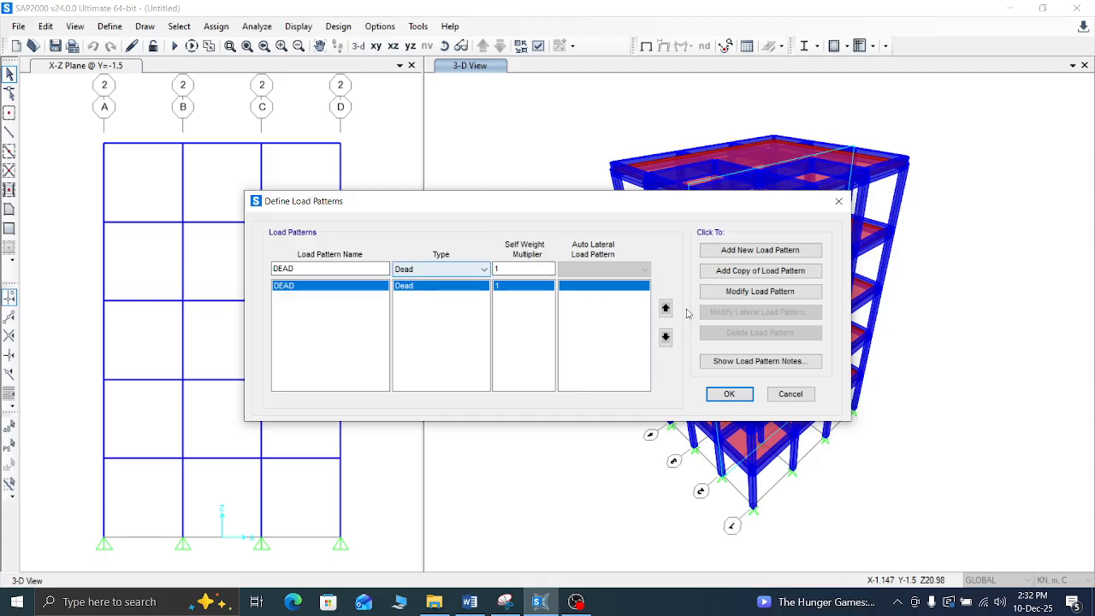
left_click(752, 252)
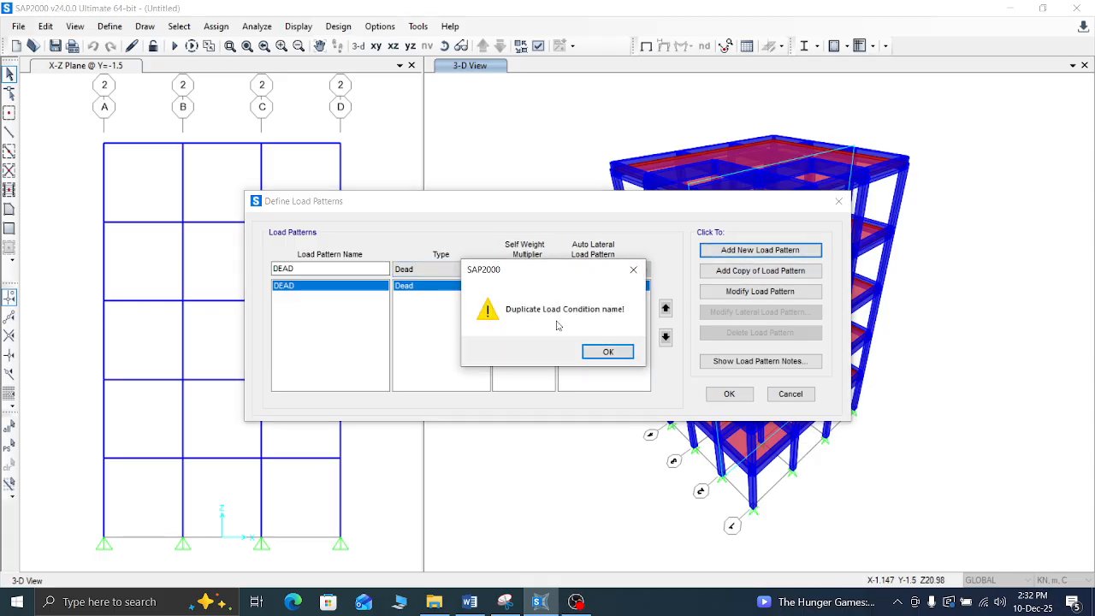
left_click(633, 270)
Step: Add a load pattern named LIVE of type Live with self weight multiplier 0 and accept the load patterns
left_click_drag(368, 267, 269, 266)
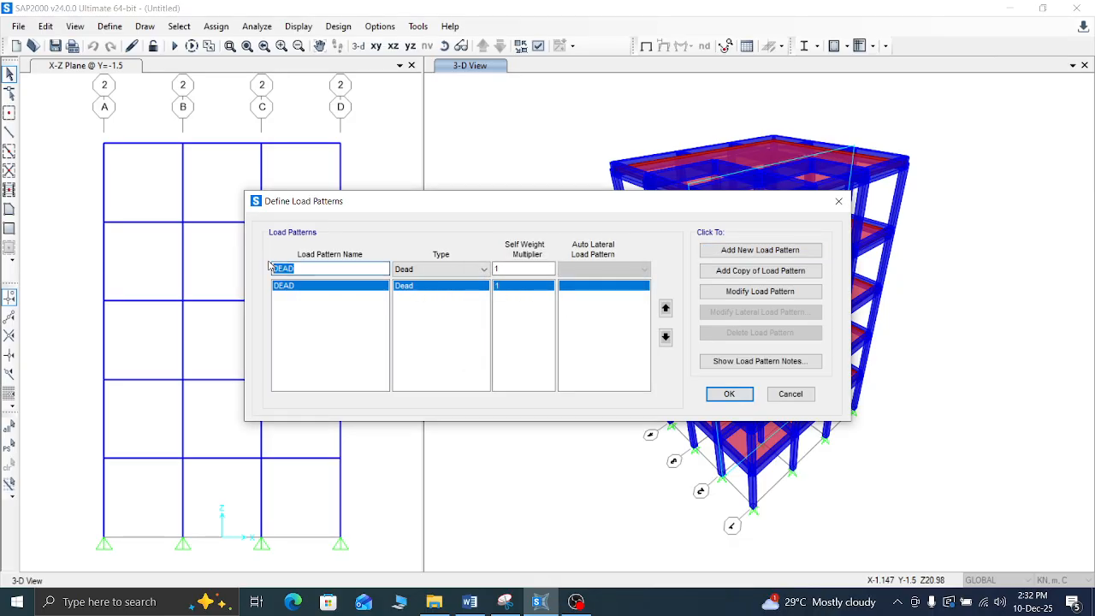
type("LIVE")
left_click(449, 270)
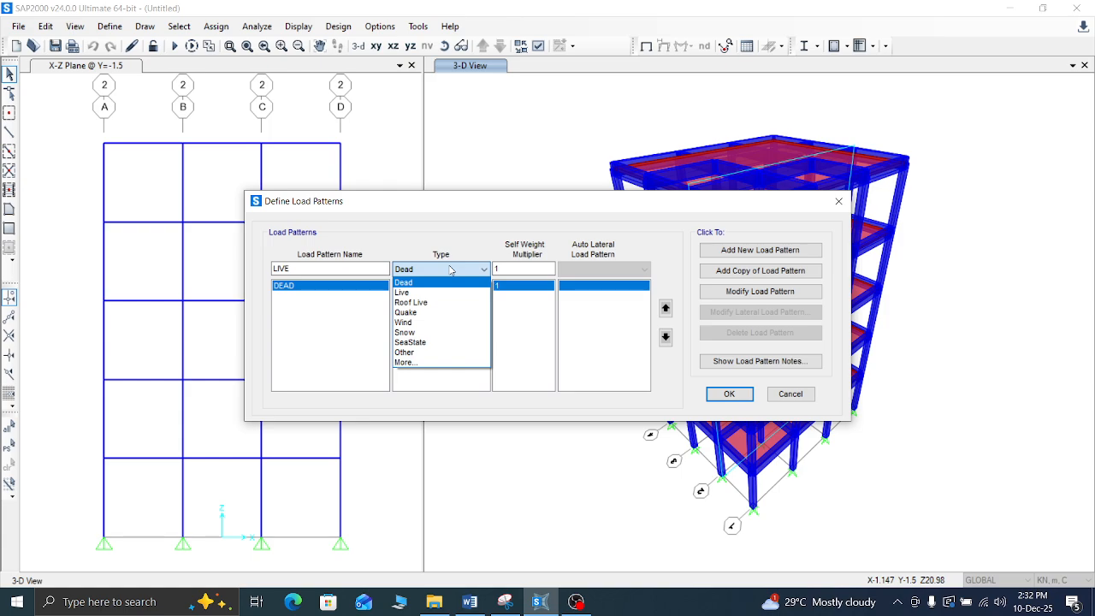
left_click(438, 292)
double_click(519, 270)
type("0")
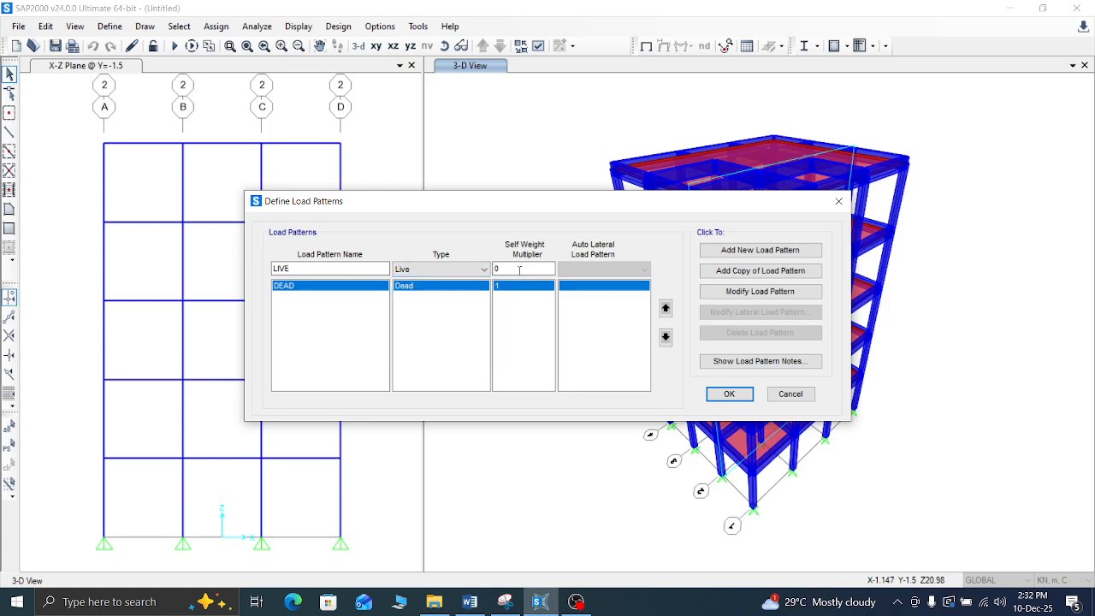
left_click(729, 394)
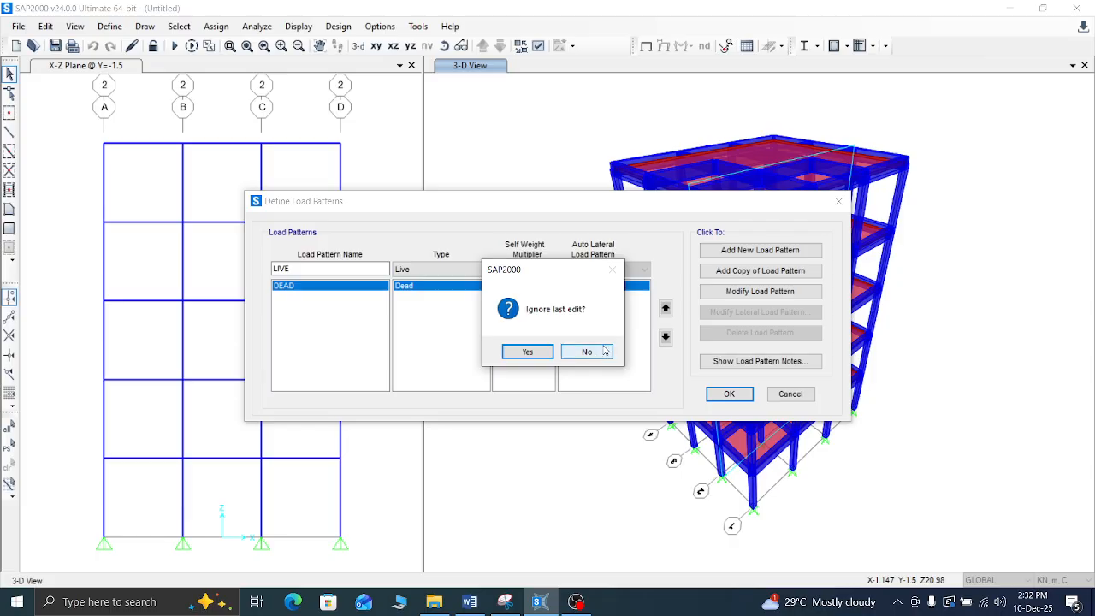
left_click(587, 351)
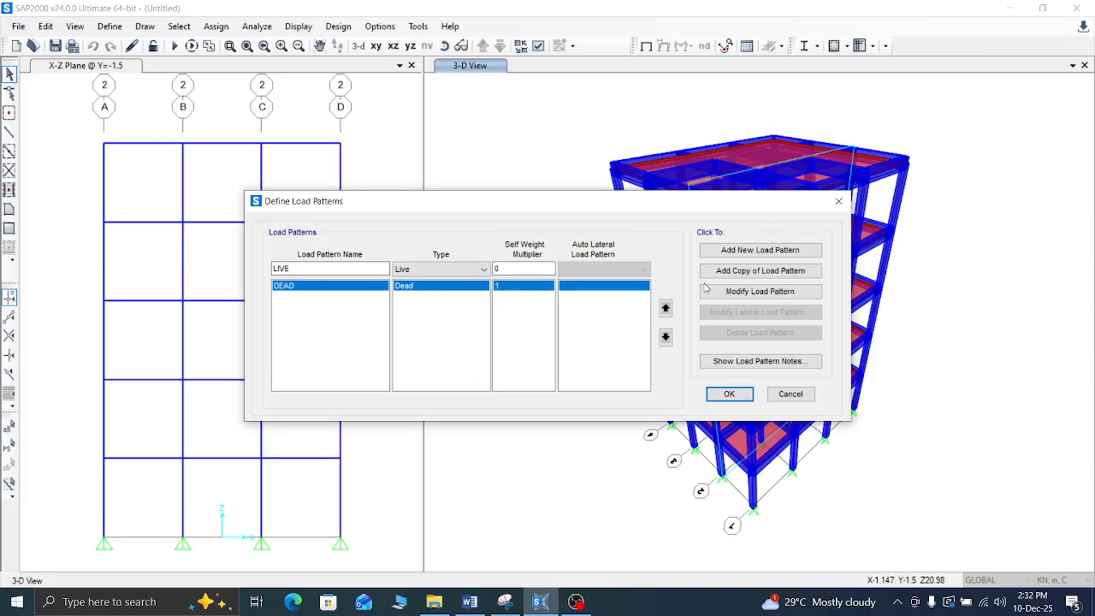
left_click(759, 250)
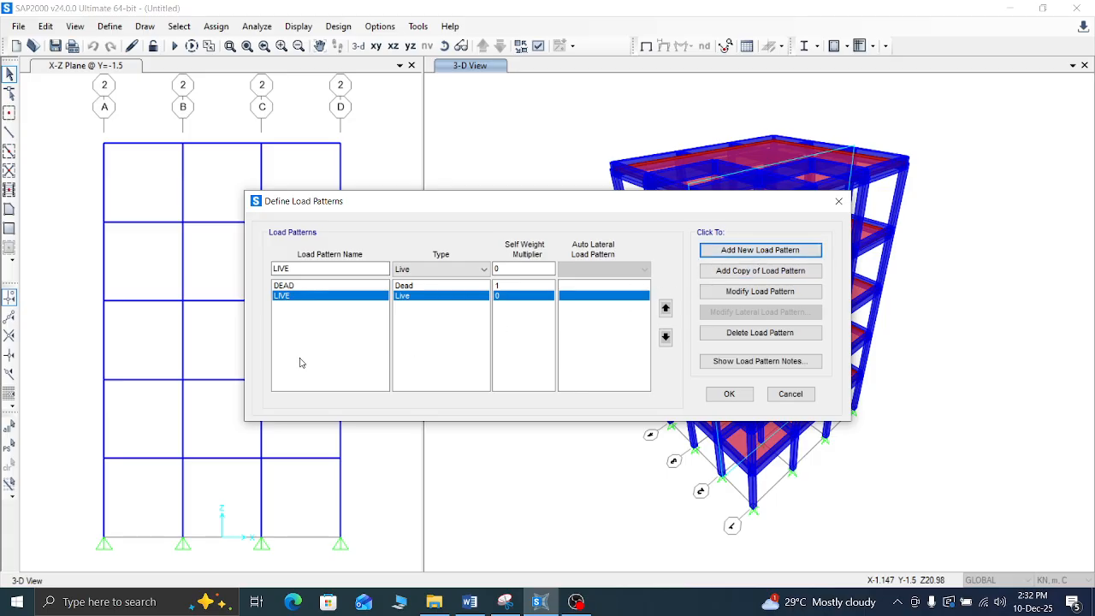
left_click(727, 395)
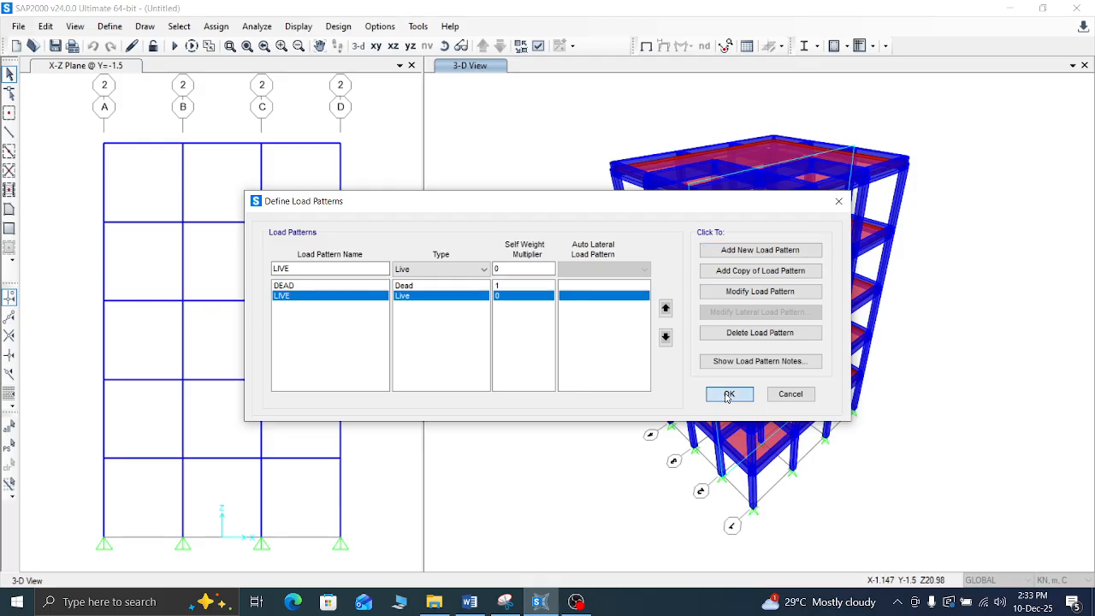
Step: Start a new load combination named COMB1(ULS) and add the DEAD load case with scale factor 1.4
left_click(110, 25)
left_click(183, 363)
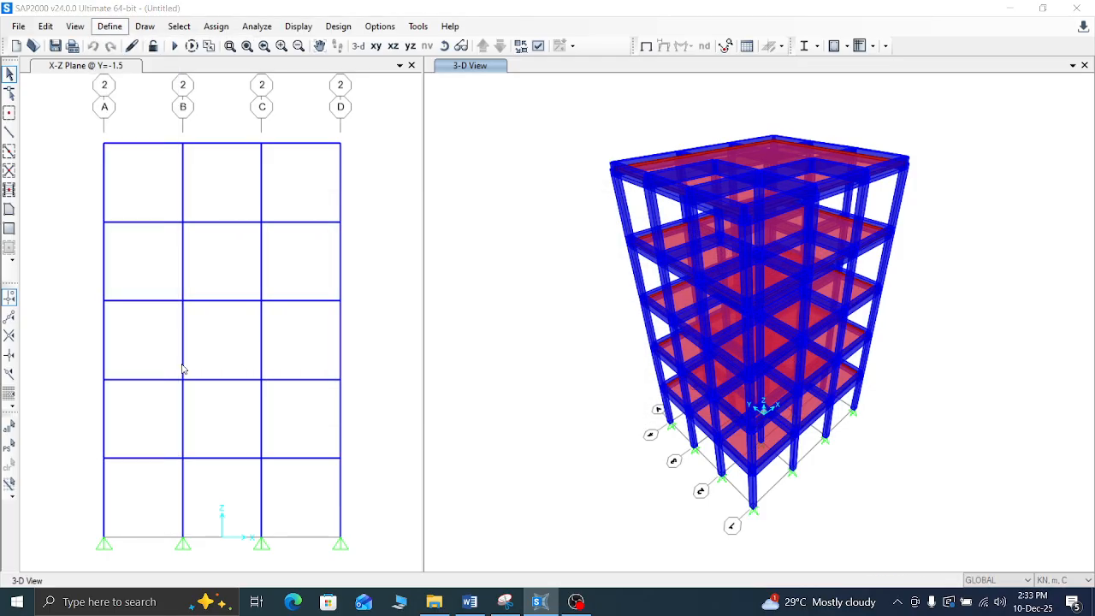
left_click(630, 237)
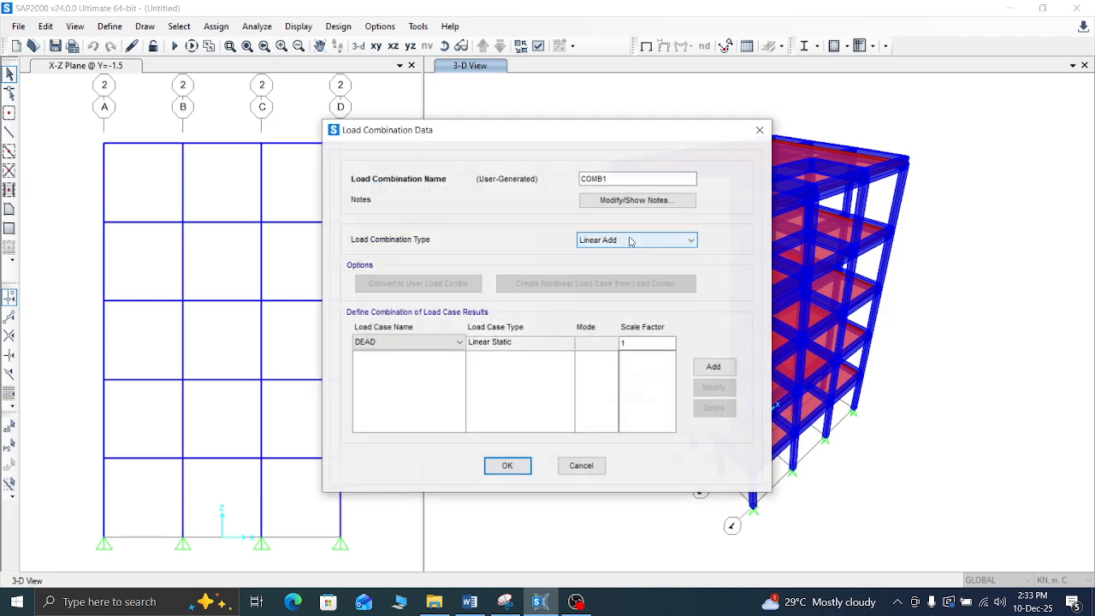
left_click(617, 176)
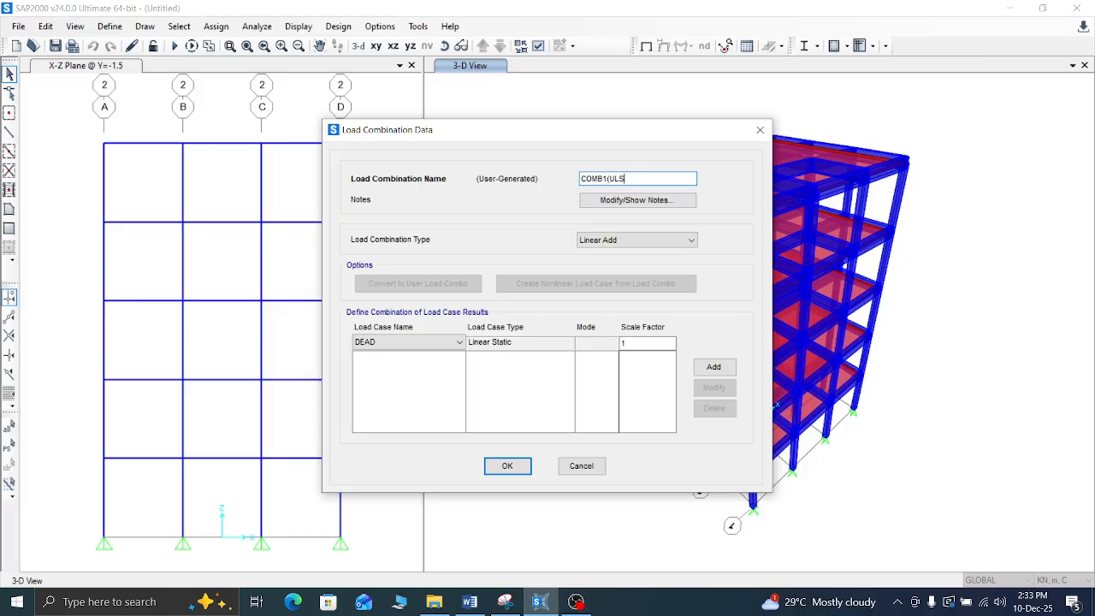
left_click(452, 345)
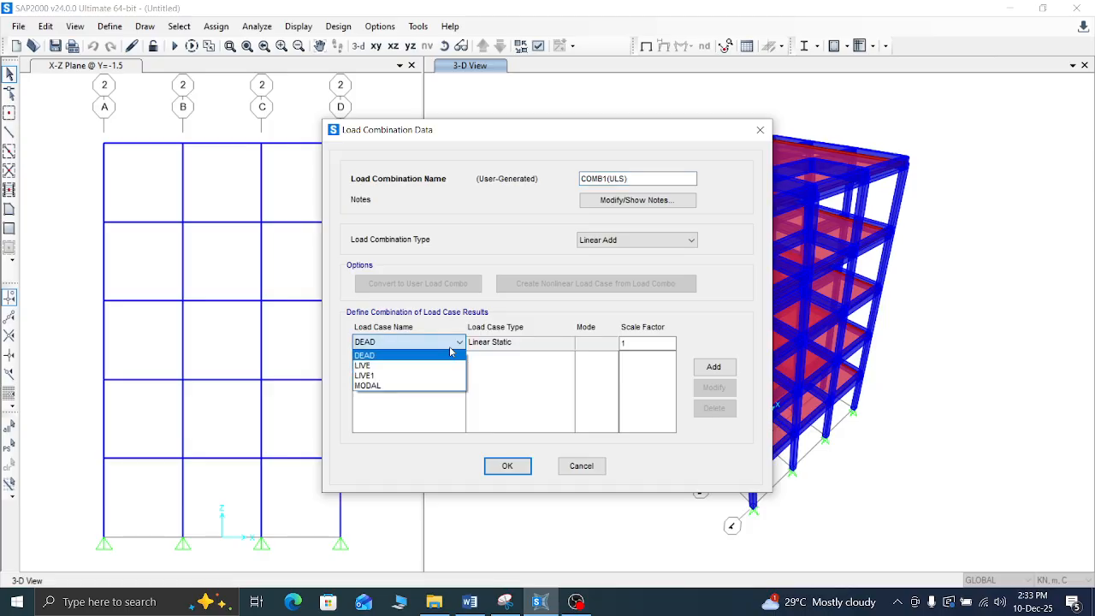
left_click(427, 355)
left_click(633, 342)
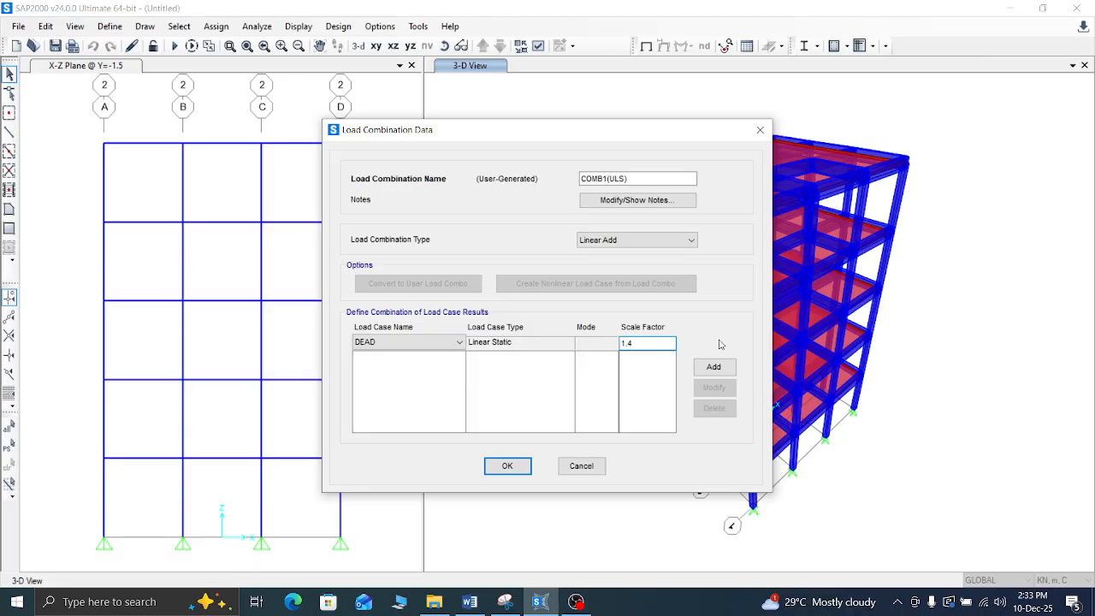
type(".4")
left_click(713, 366)
Step: Add the LIVE load case with scale factor 1.6 to COMB1(ULS) and save the combination
left_click(447, 343)
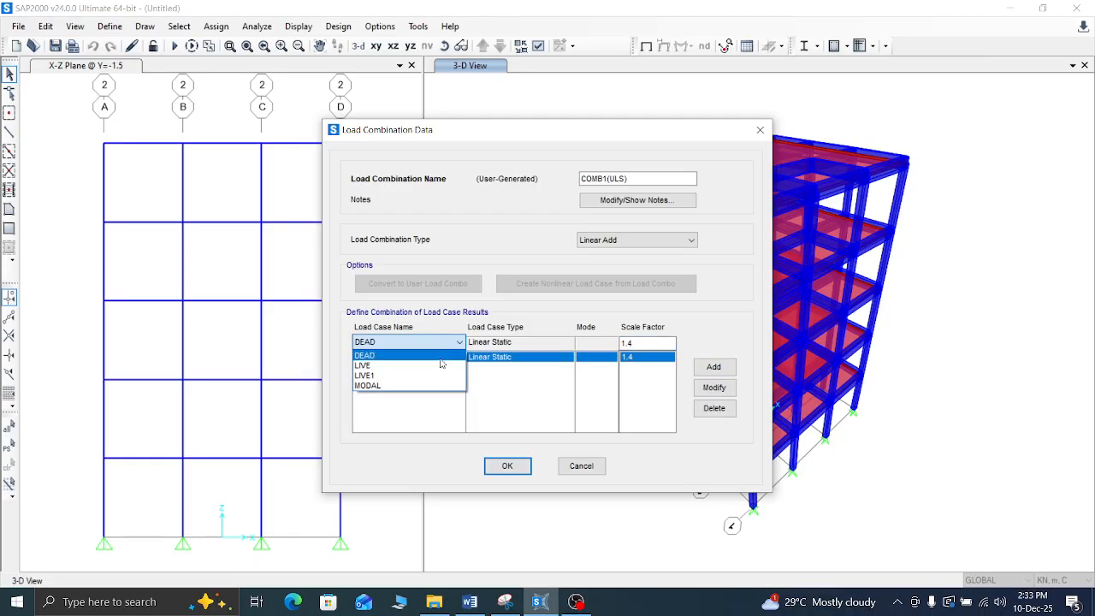
left_click(434, 366)
left_click(650, 346)
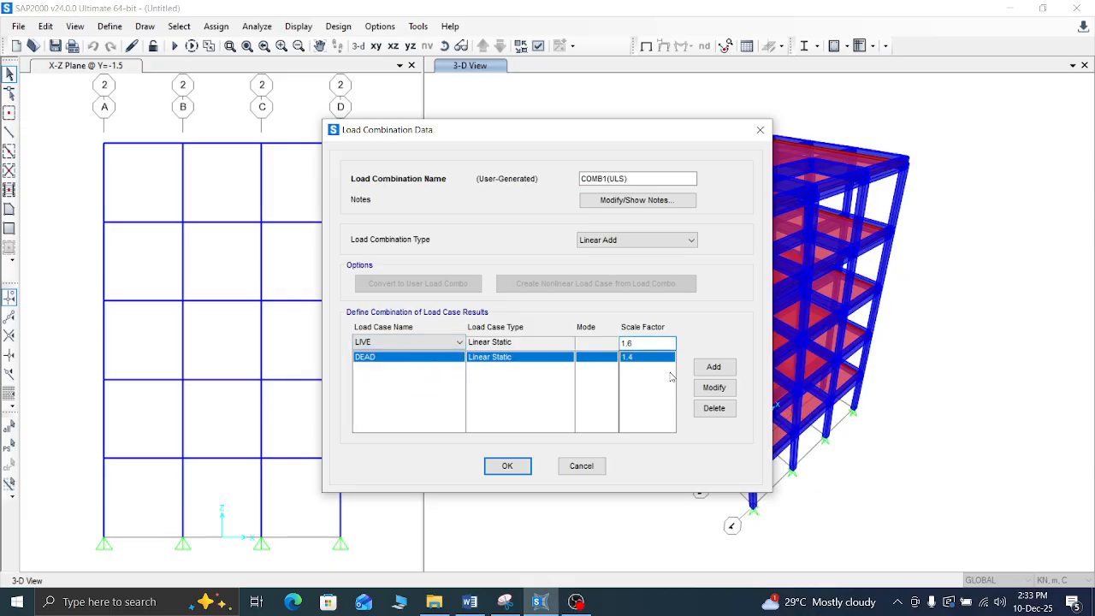
left_click(713, 366)
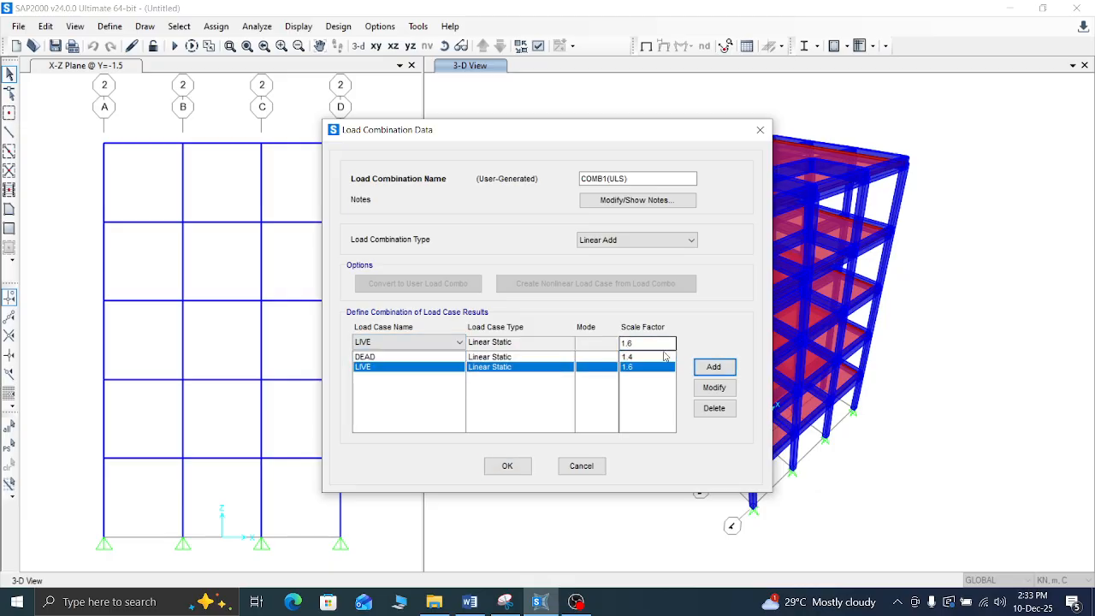
left_click(527, 466)
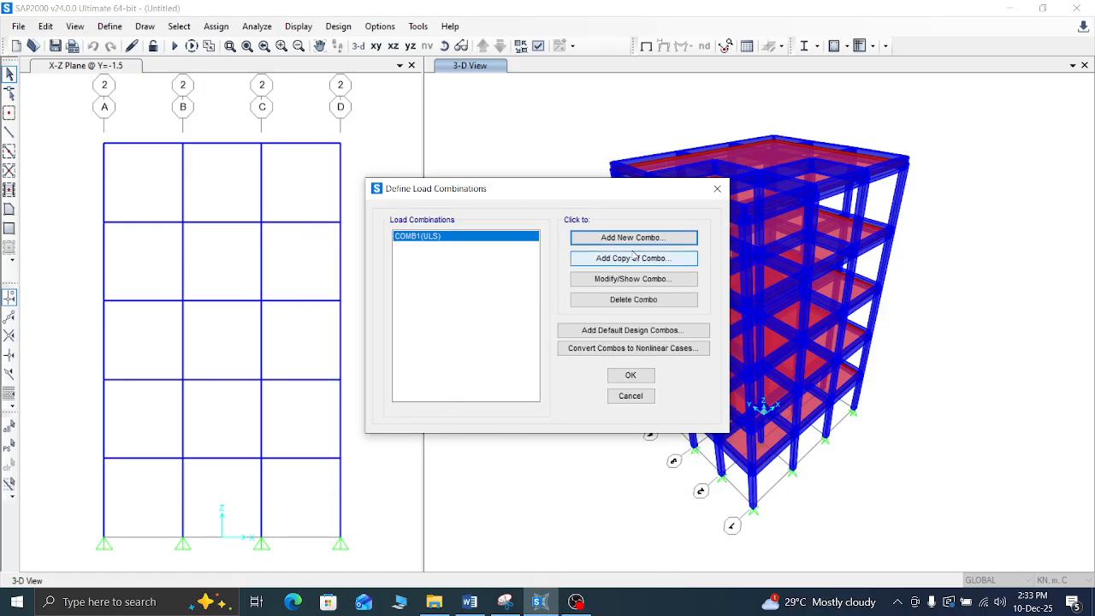
Step: Start a second load combination named COMB1(SLS) and add the DEAD load case with scale factor 1
left_click(640, 240)
left_click(616, 179)
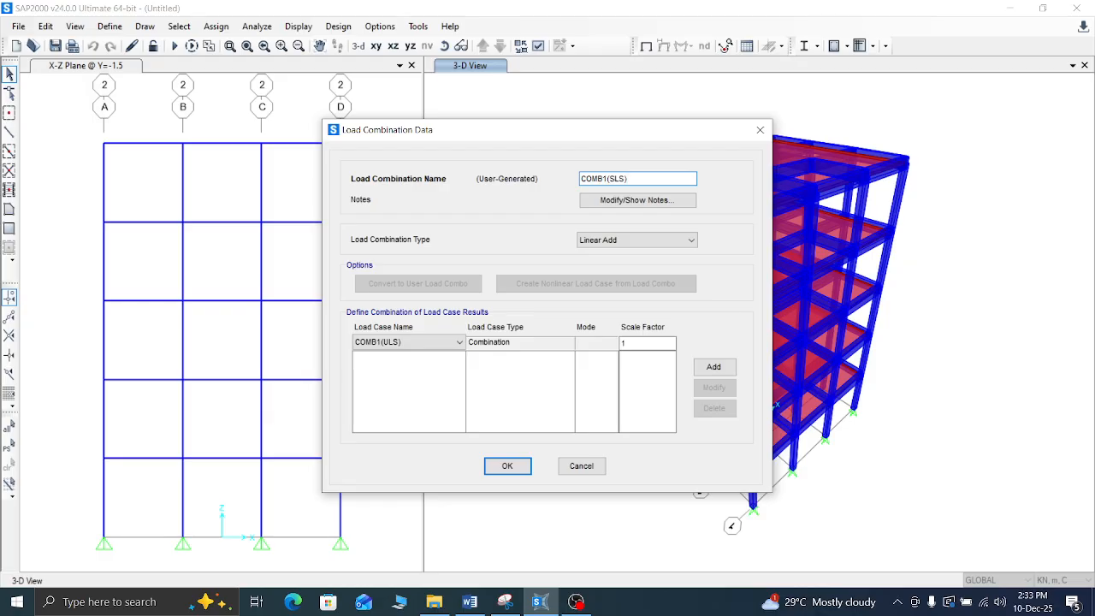
left_click(452, 342)
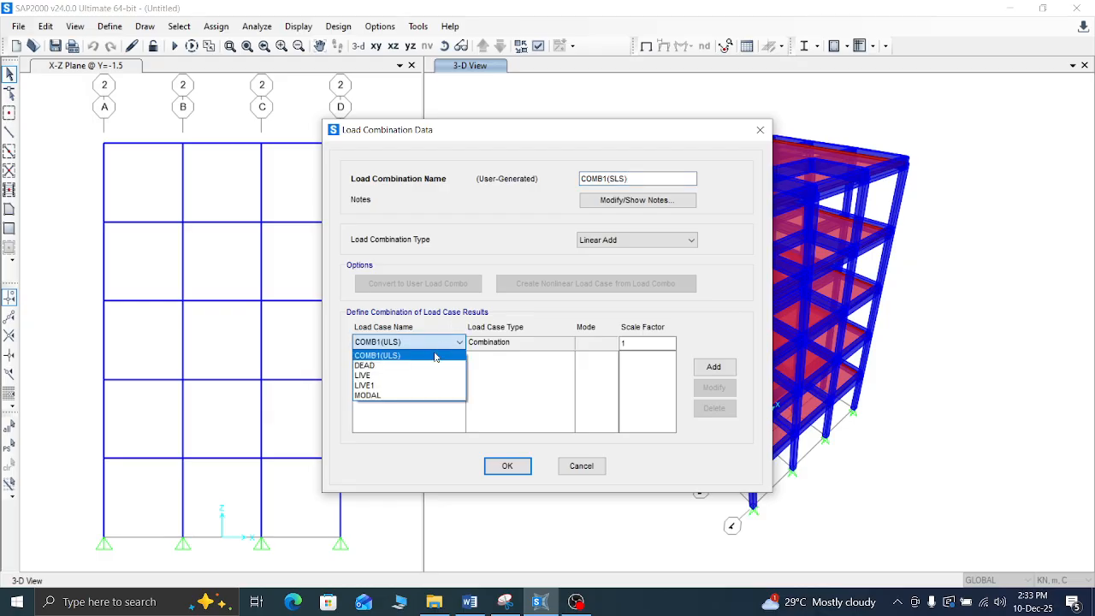
left_click(447, 365)
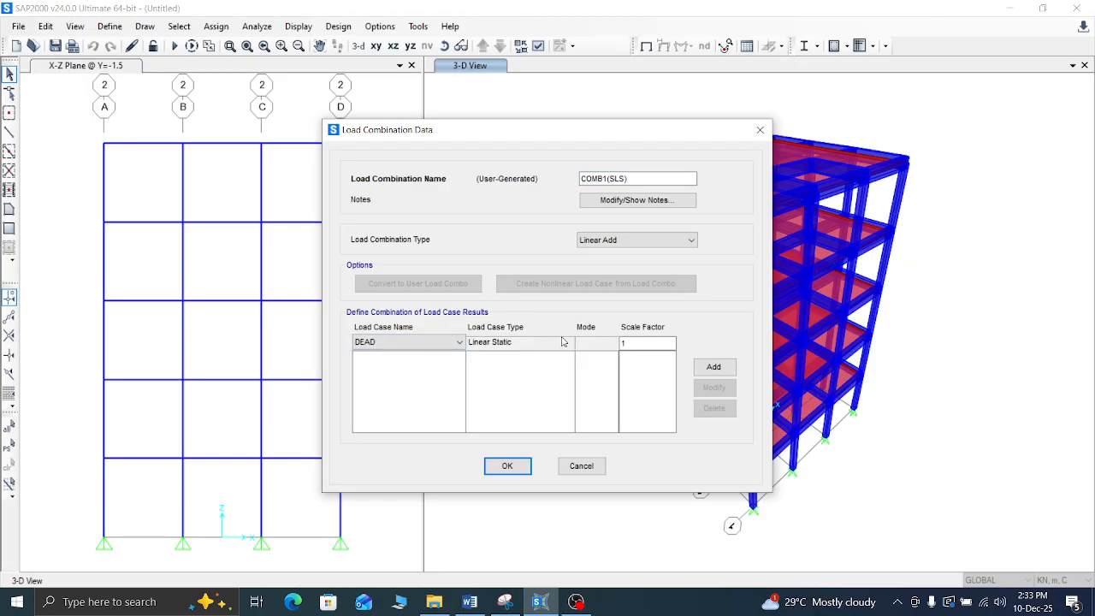
left_click(632, 342)
left_click(713, 366)
Step: Add the LIVE load case with scale factor 1 to COMB1(SLS) and save the combination
left_click(454, 343)
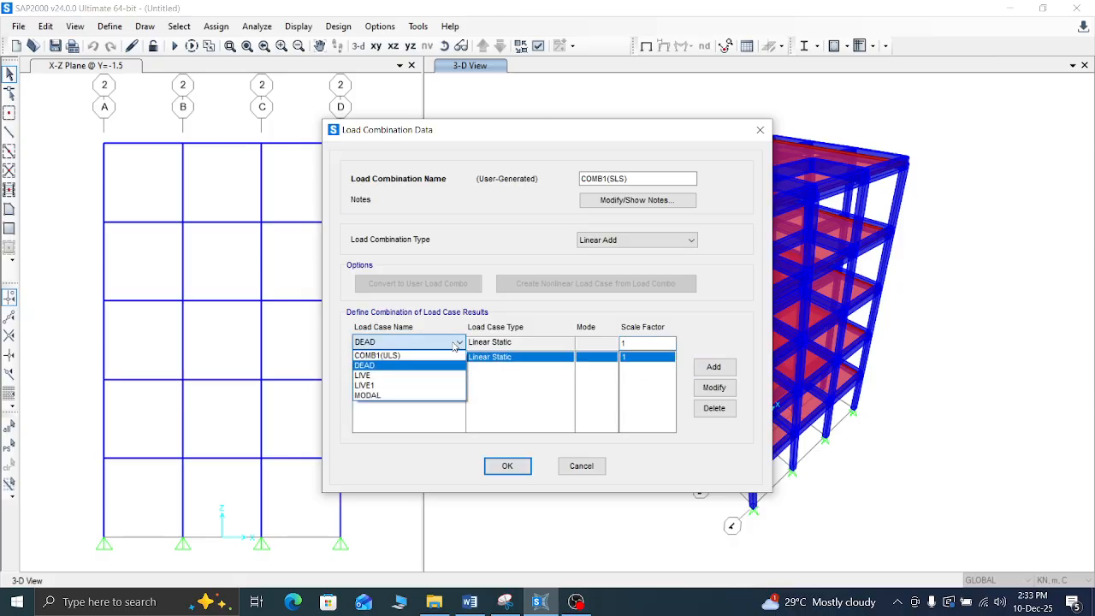
left_click(420, 375)
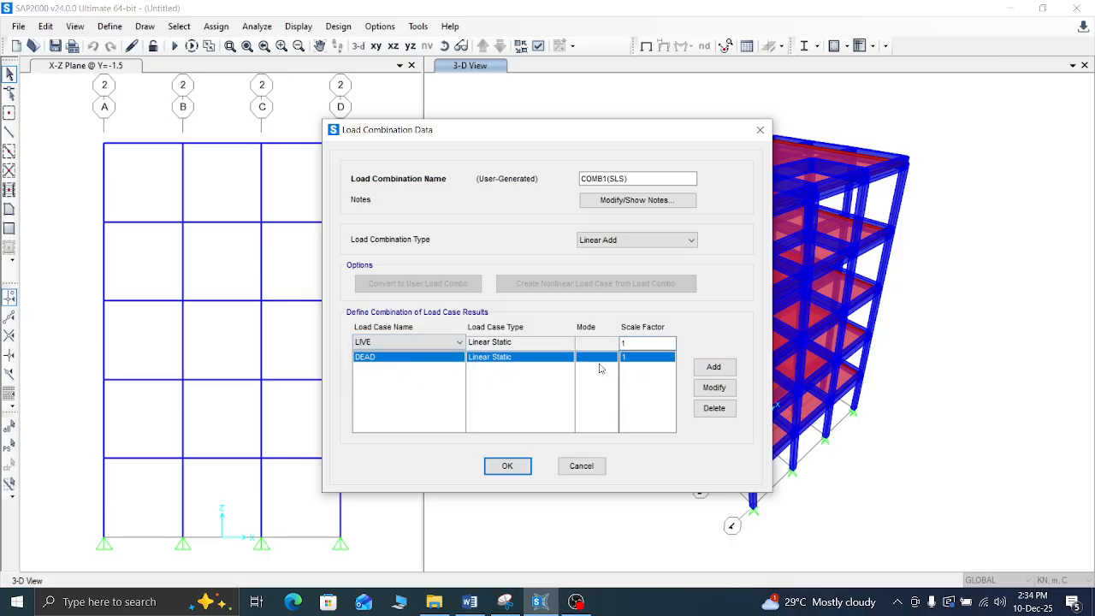
left_click(638, 343)
left_click(714, 366)
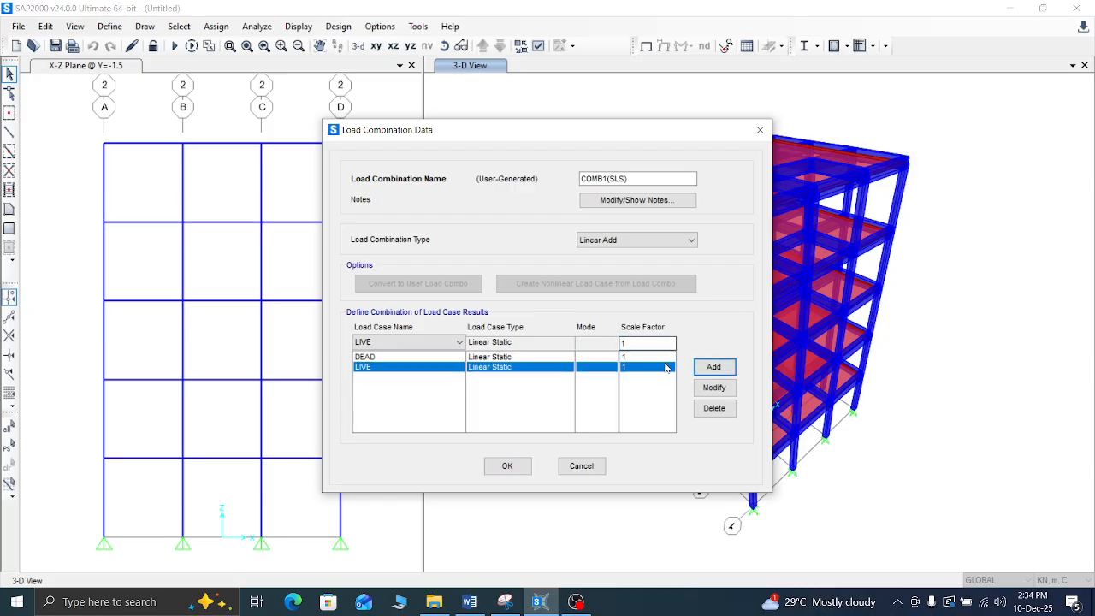
left_click(503, 466)
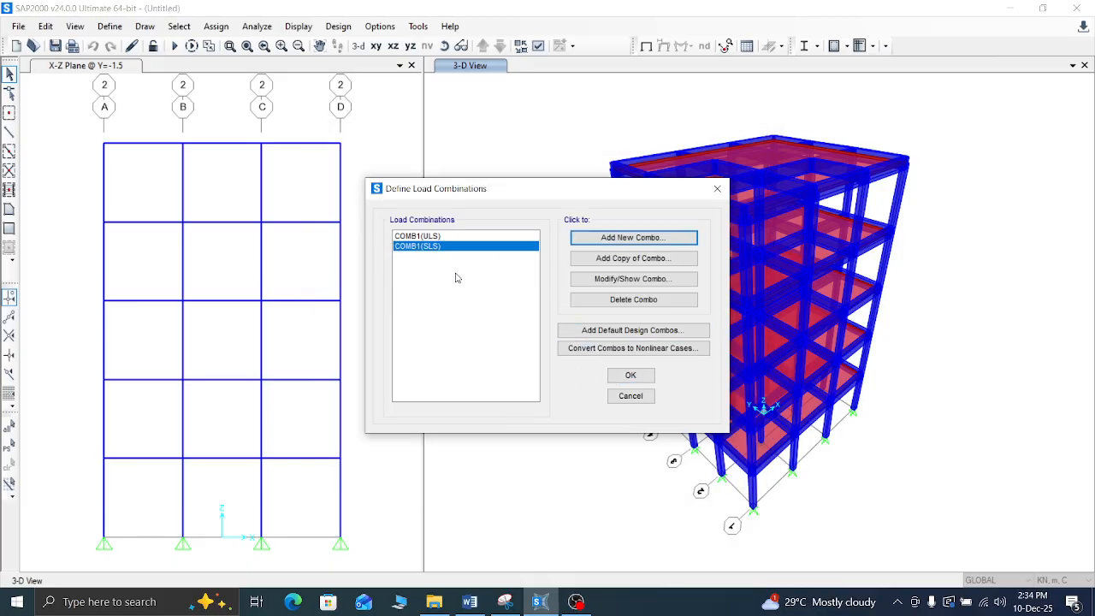
Step: Accept the load combination definitions and check which load cases are set to run in the analysis
left_click(614, 375)
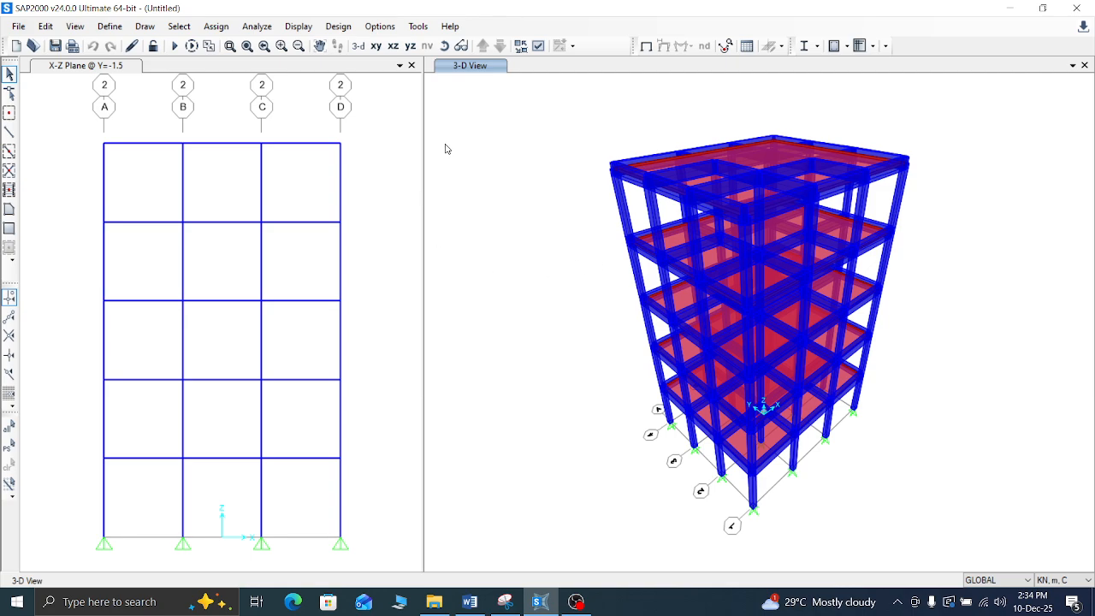
left_click(248, 28)
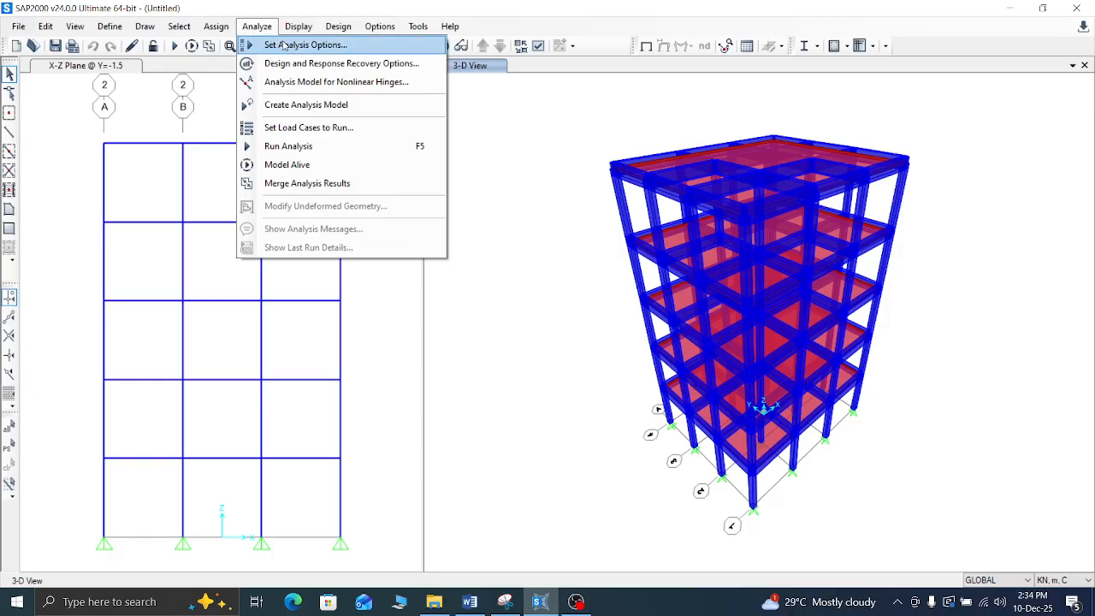
left_click(301, 151)
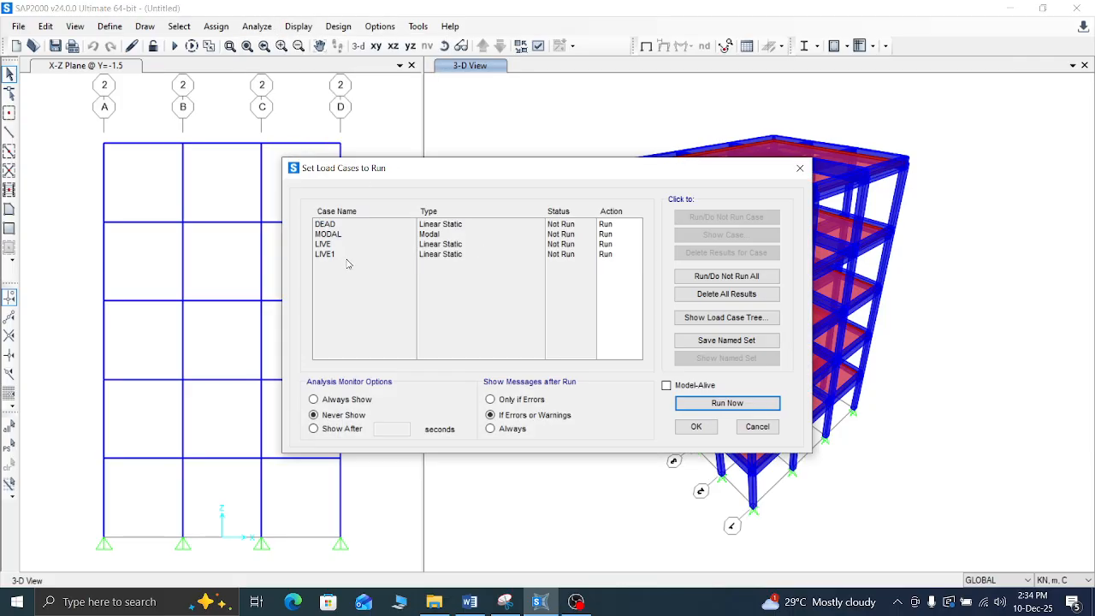
left_click(797, 172)
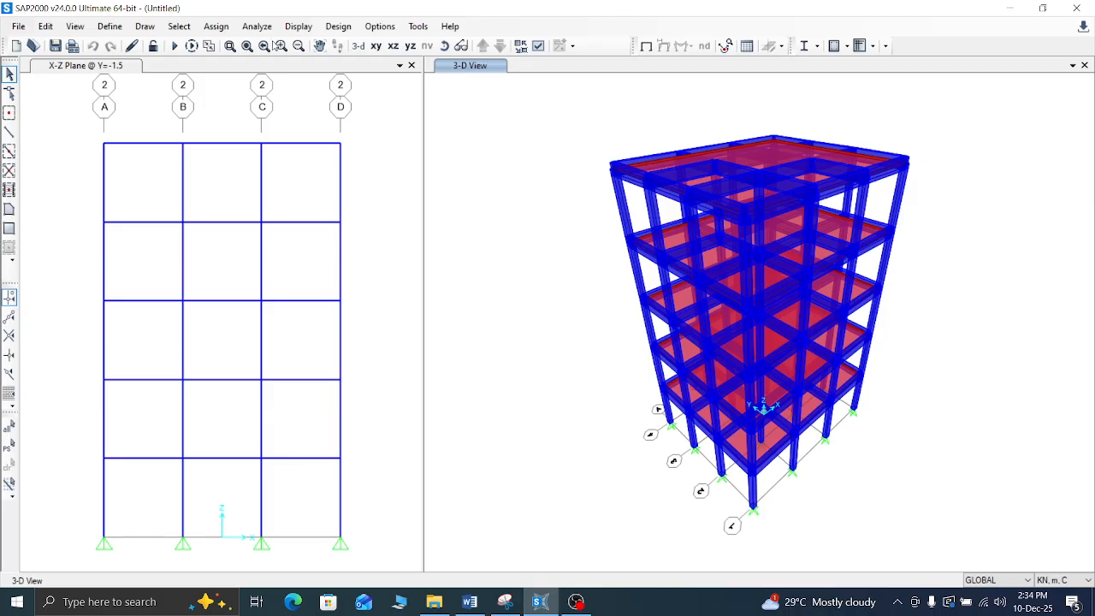
Step: Try to delete the LIVE1 load case from the load case definitions
left_click(103, 27)
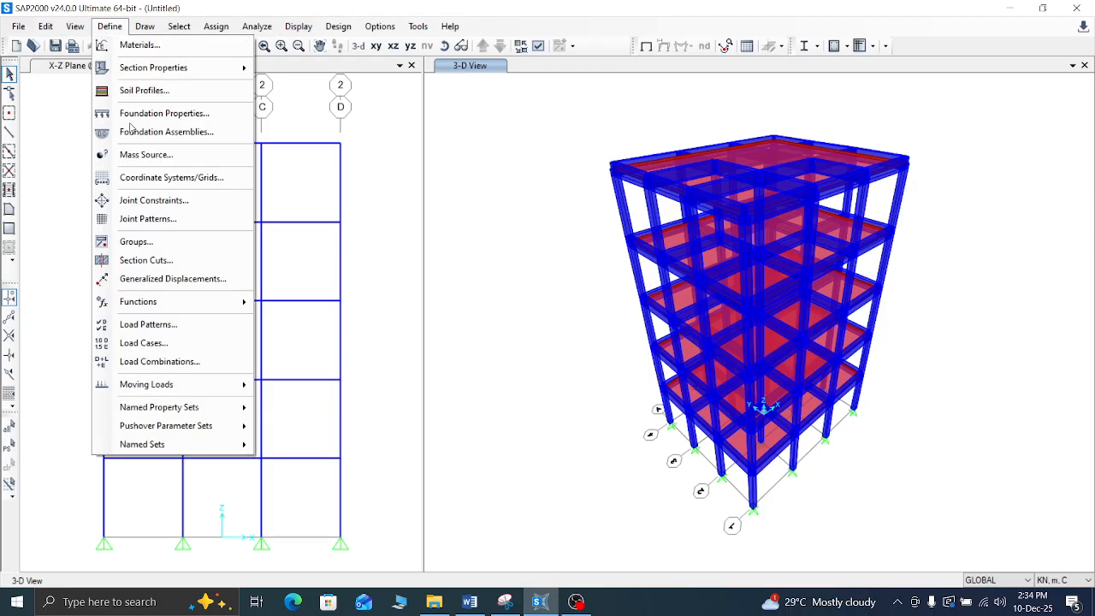
left_click(153, 342)
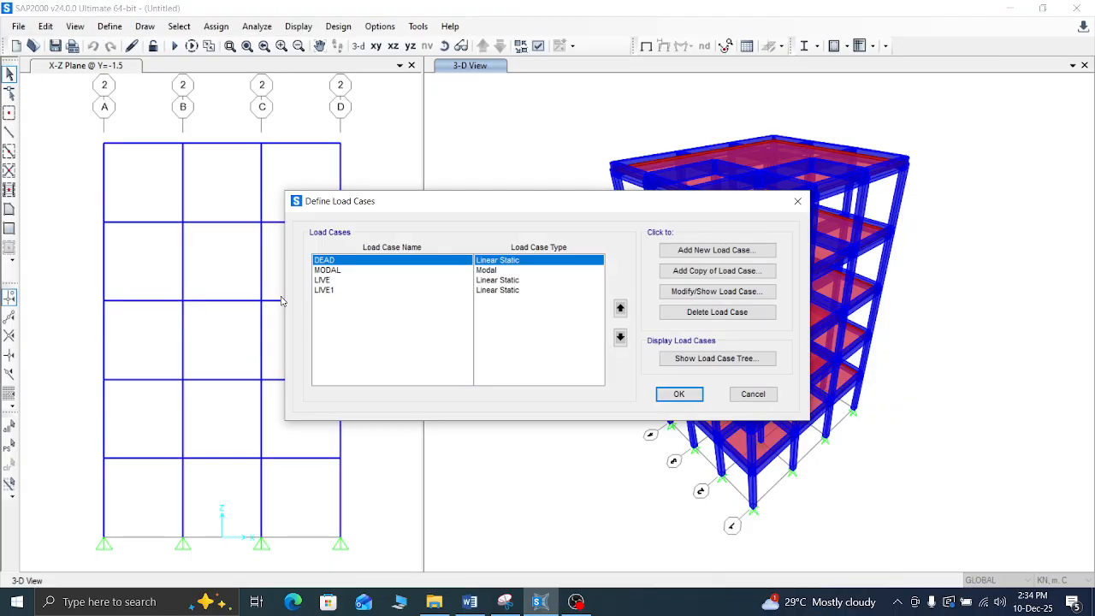
left_click(323, 291)
left_click(718, 313)
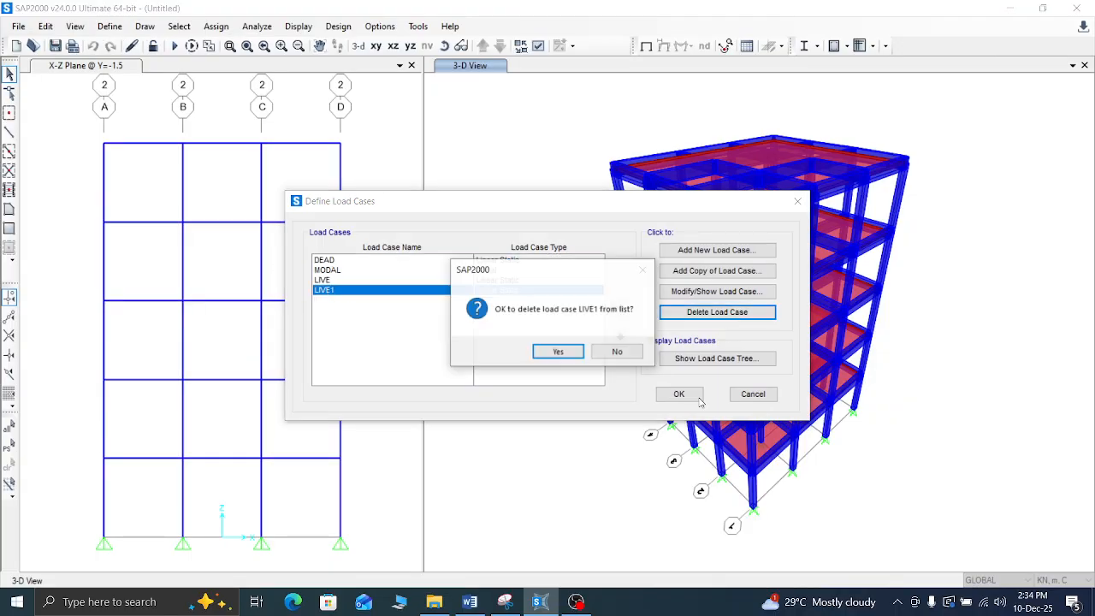
left_click(558, 351)
left_click(797, 201)
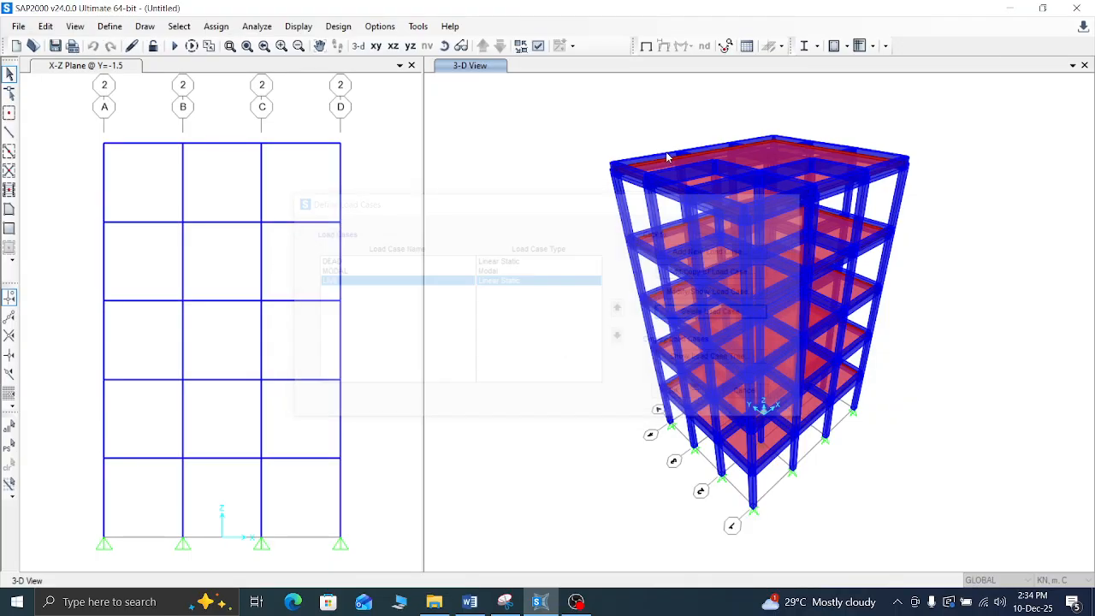
Step: Check the load cases set to run and the defined load patterns for LIVE1
left_click(257, 28)
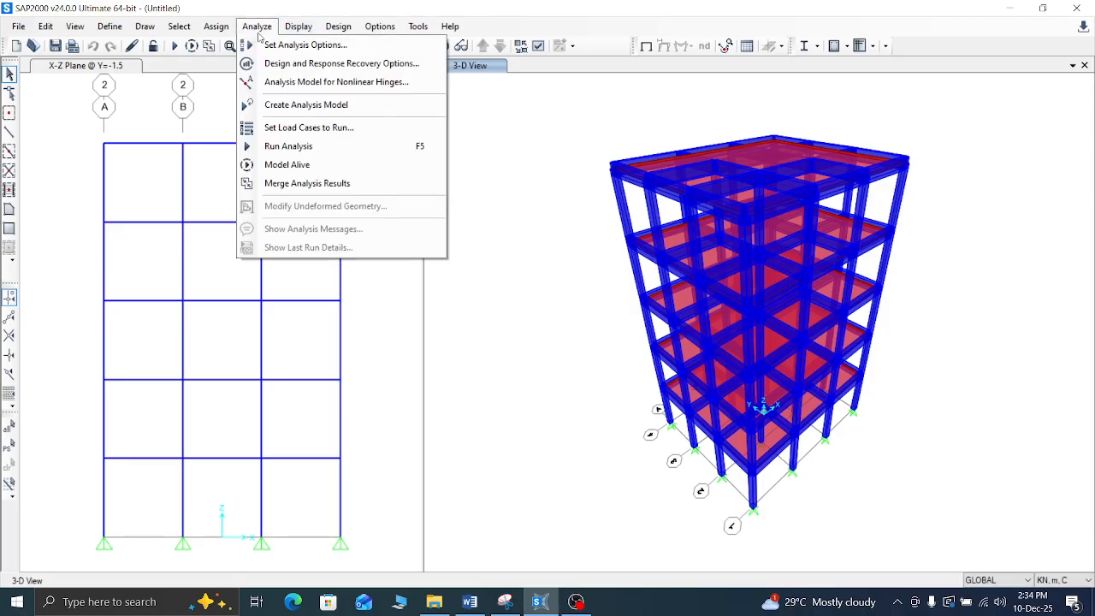
left_click(290, 147)
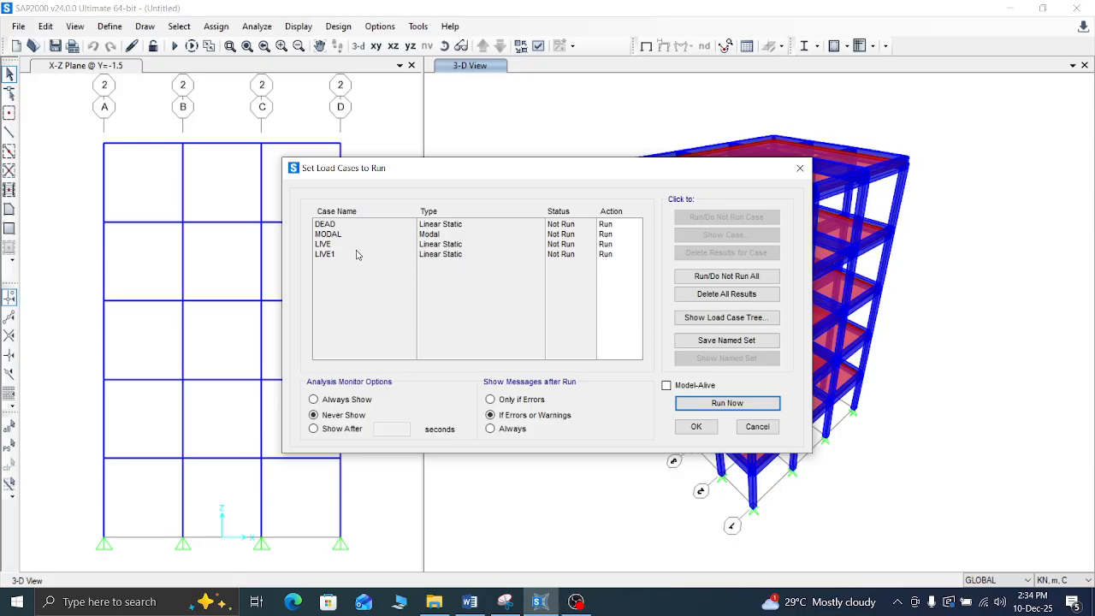
left_click(799, 168)
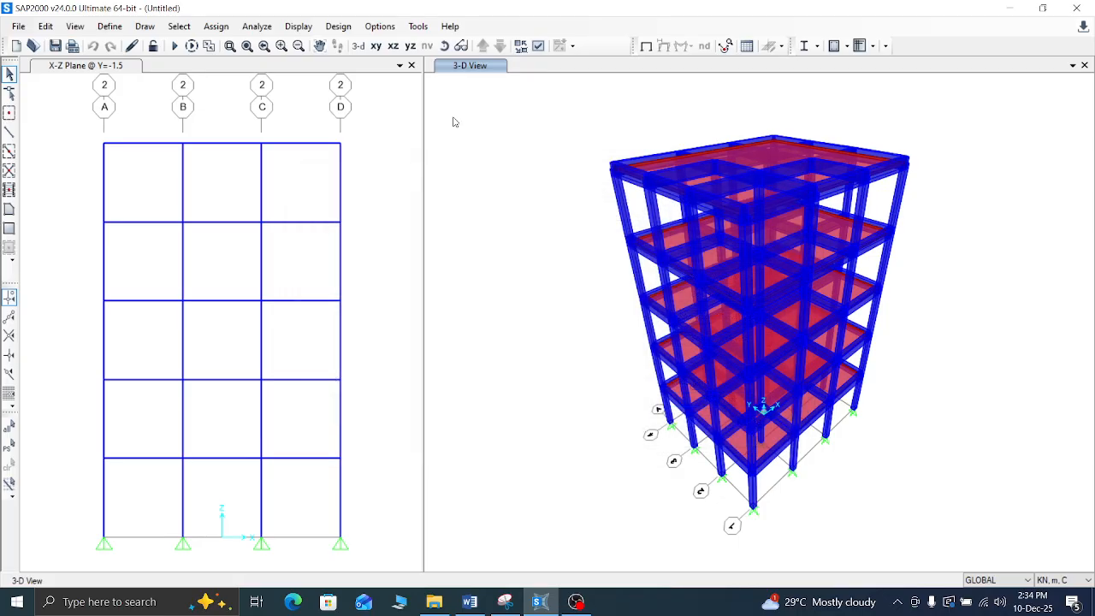
left_click(109, 25)
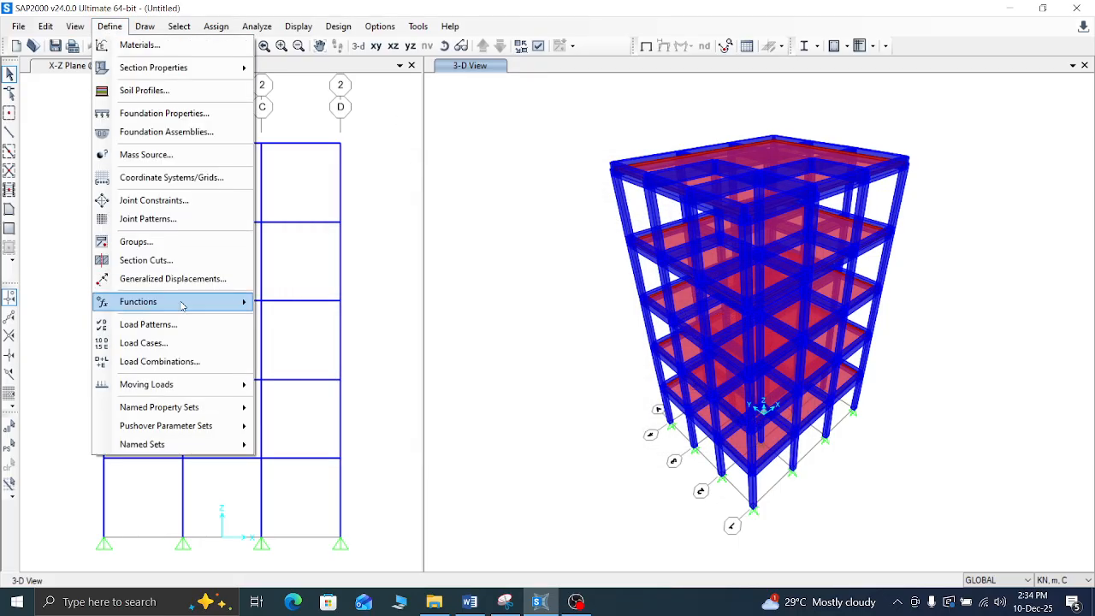
left_click(158, 324)
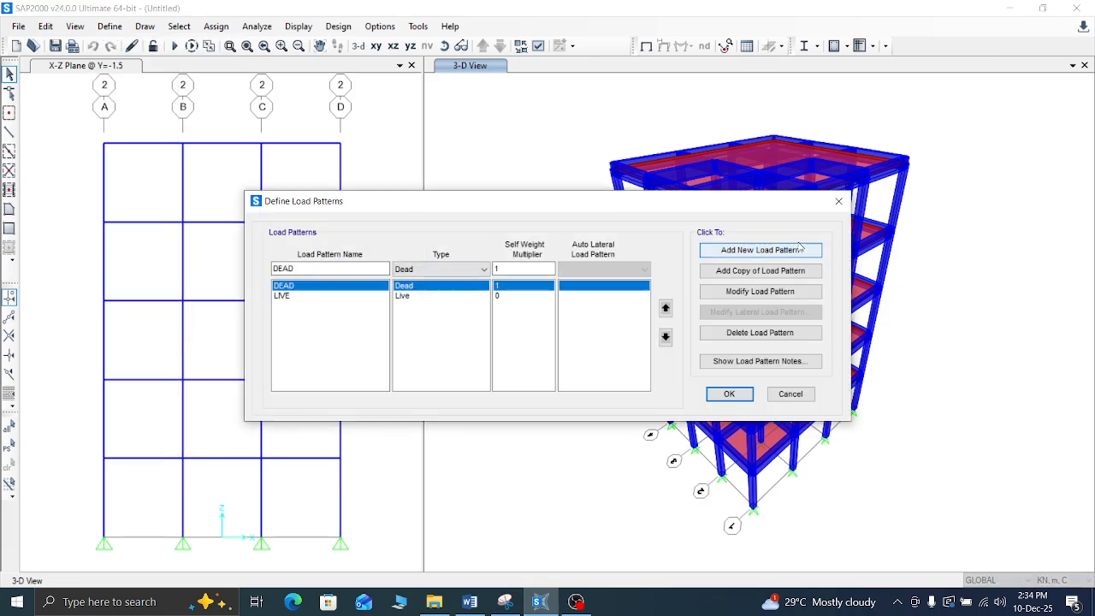
left_click(838, 202)
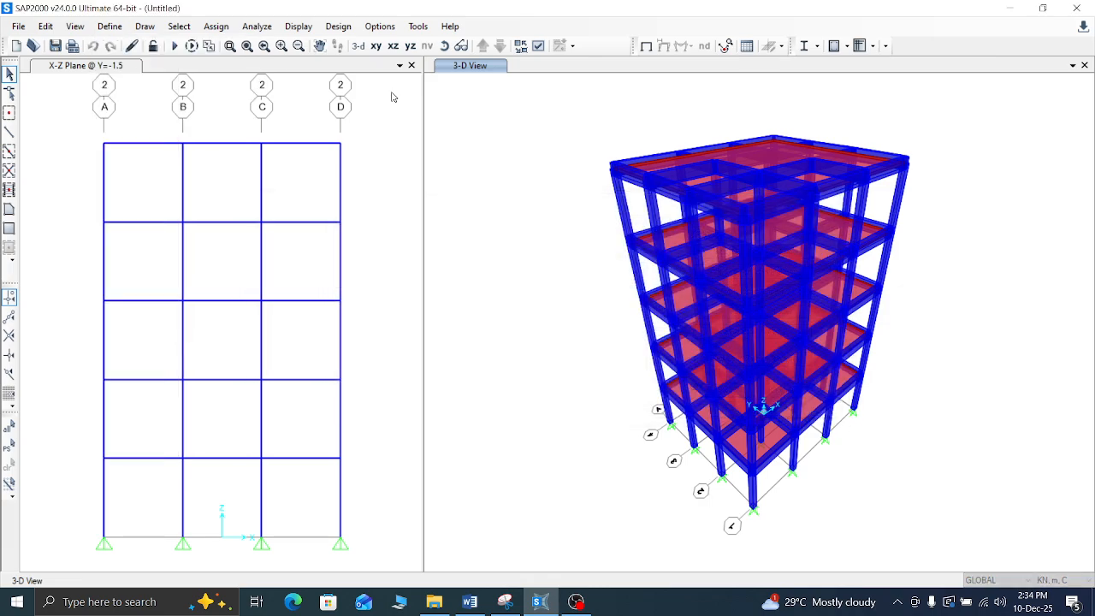
Step: Delete the LIVE1 load case and accept the revised load case definitions
left_click(110, 25)
left_click(147, 344)
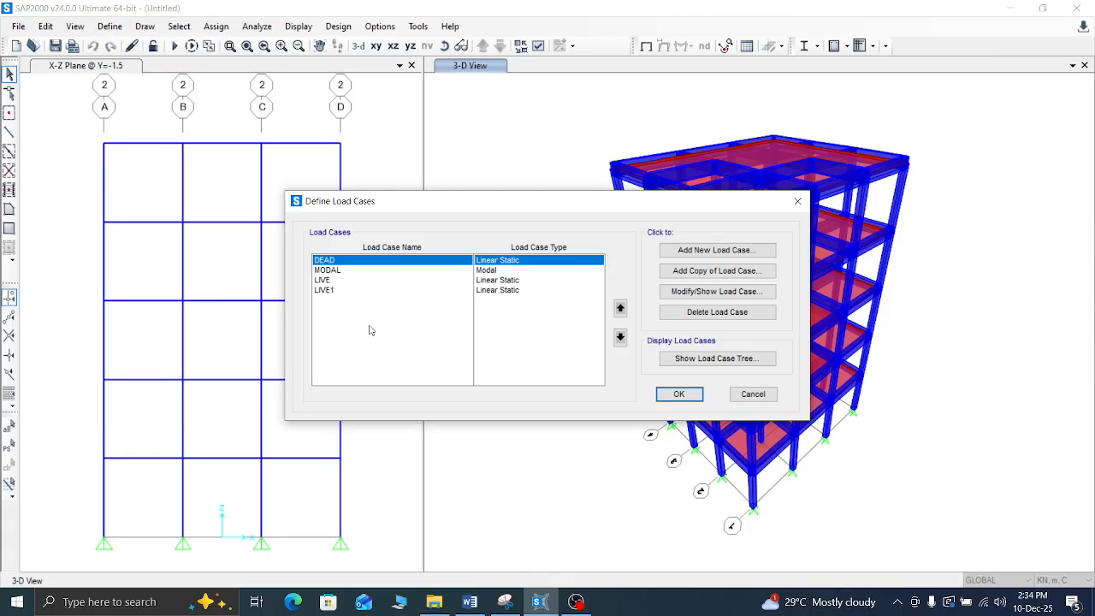
left_click(329, 290)
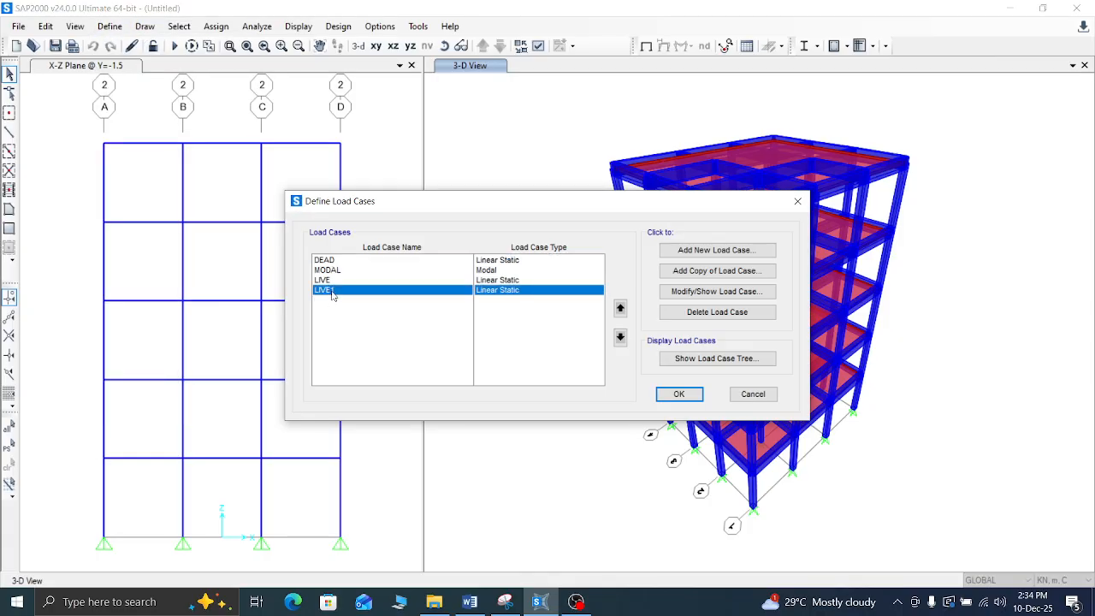
left_click(703, 313)
left_click(557, 352)
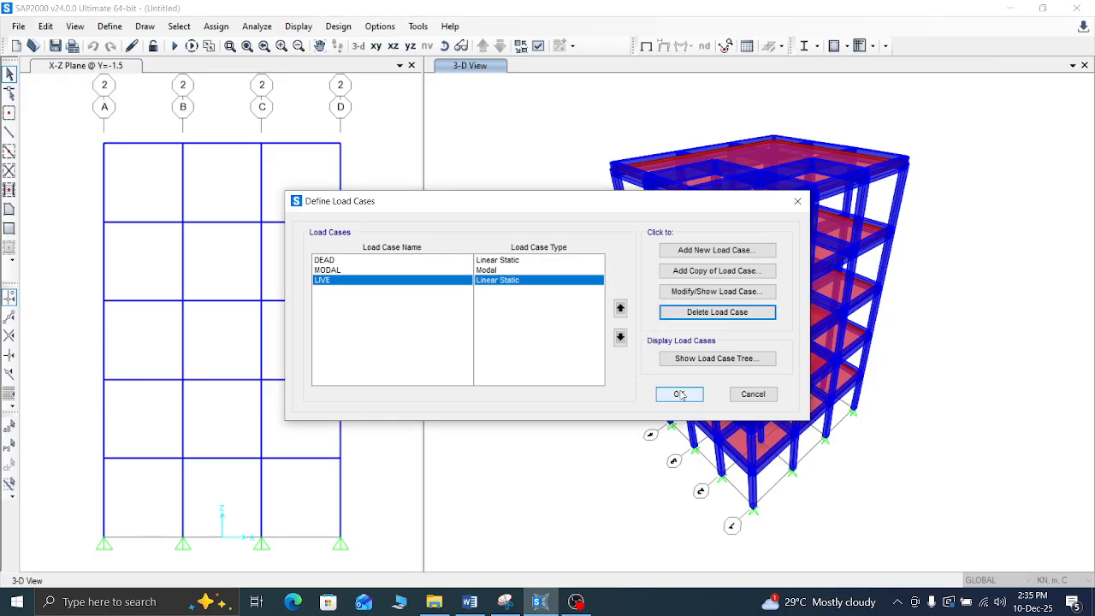
left_click(678, 395)
Step: Run the analysis for the DEAD, MODAL and LIVE load cases, saving the model on the Desktop as 5 storey
left_click(259, 26)
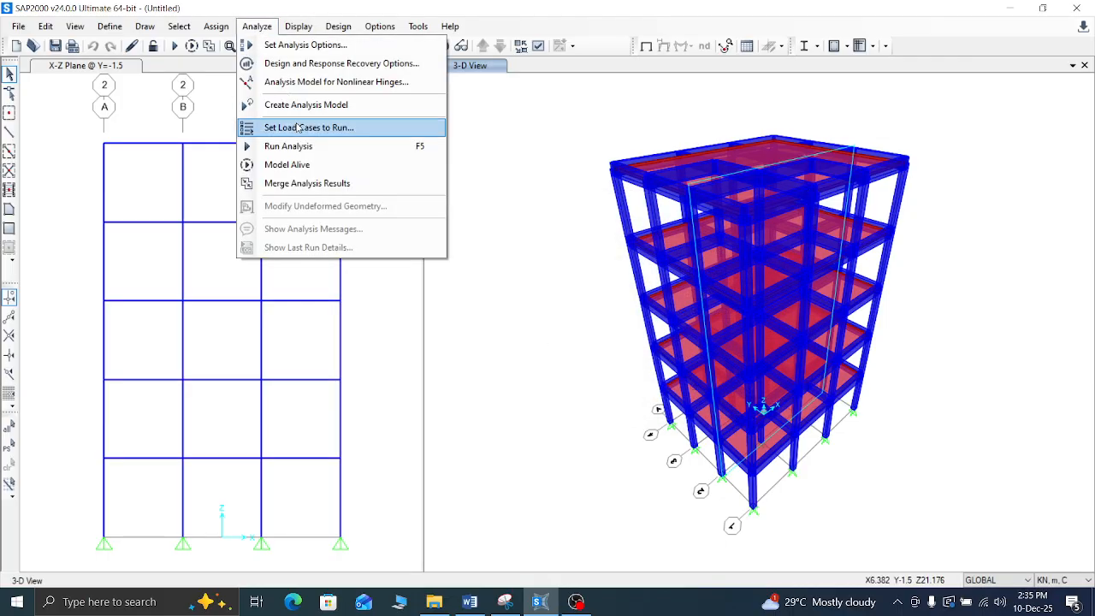
left_click(299, 146)
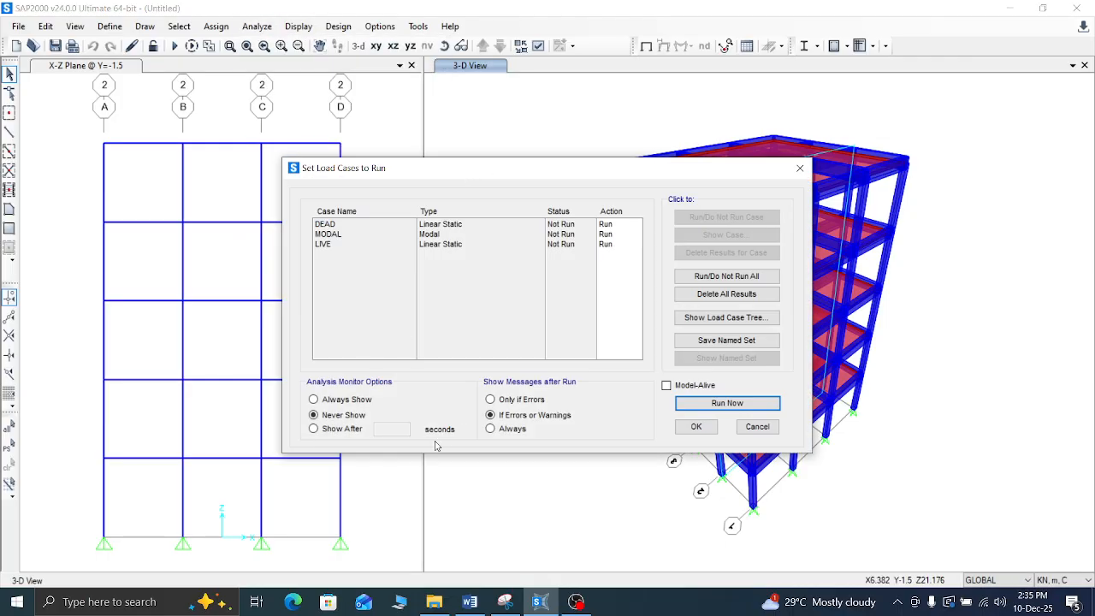
left_click(737, 406)
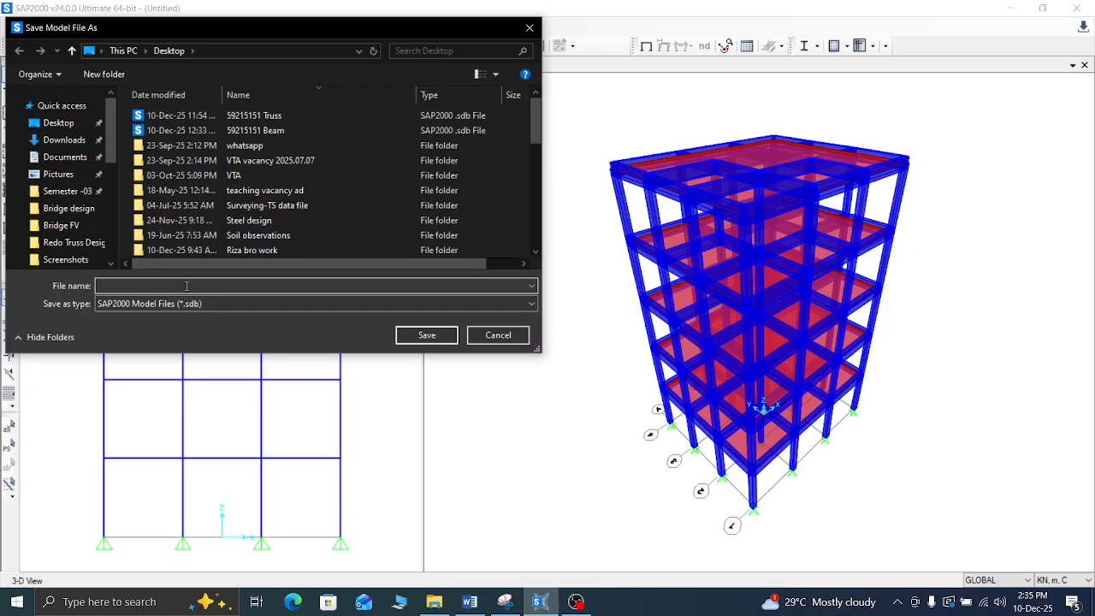
type("5 storey")
left_click(425, 335)
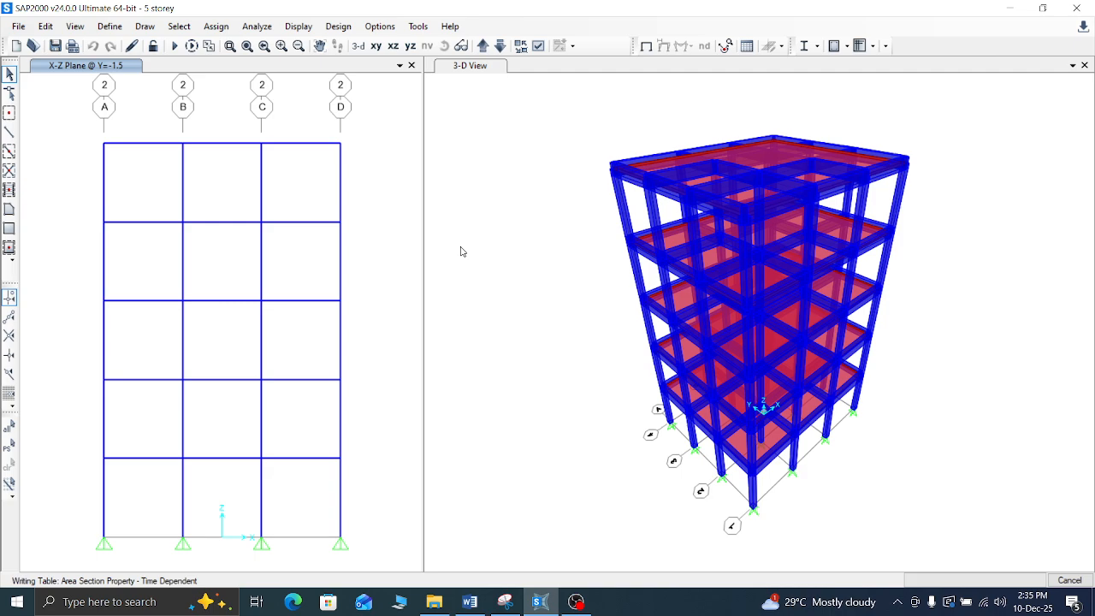
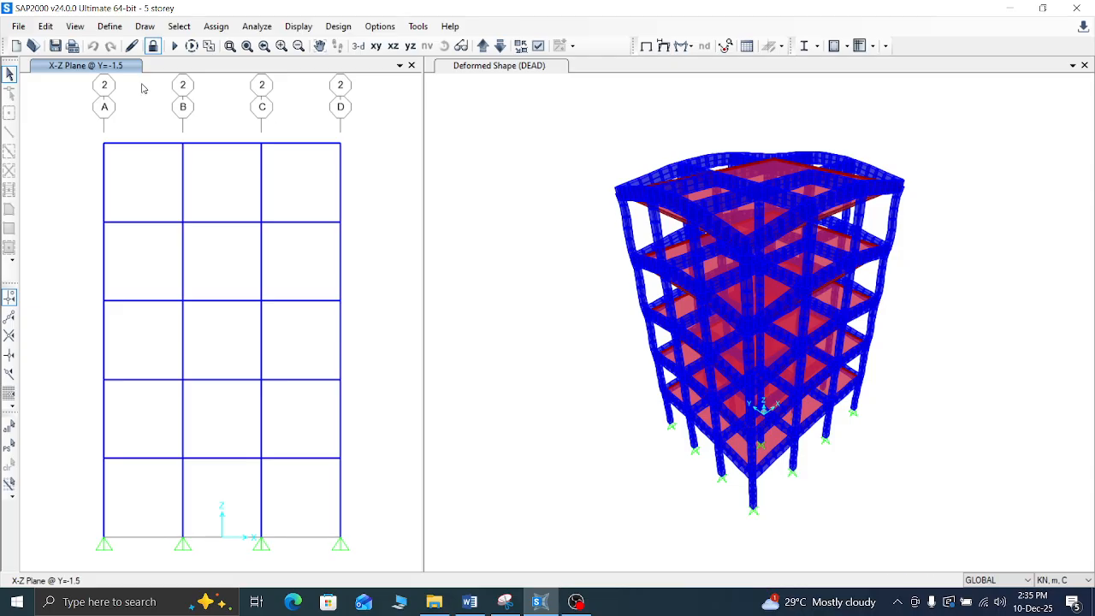
Step: Unlock the model, discarding the analysis results, and delete the slab area in the X-Y plane at Z=3.6
left_click(153, 45)
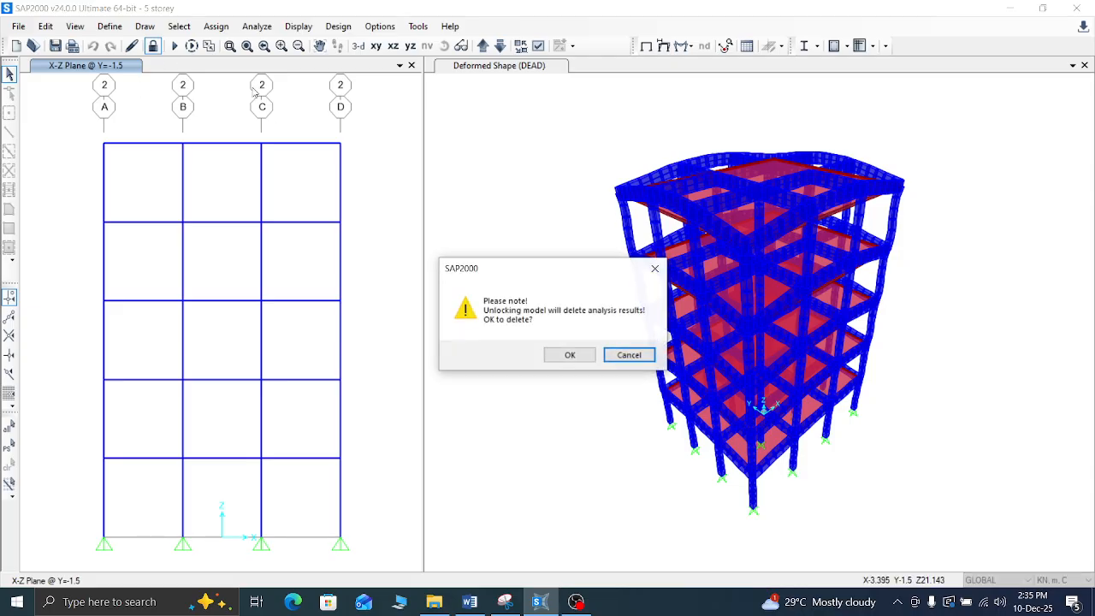
left_click(569, 355)
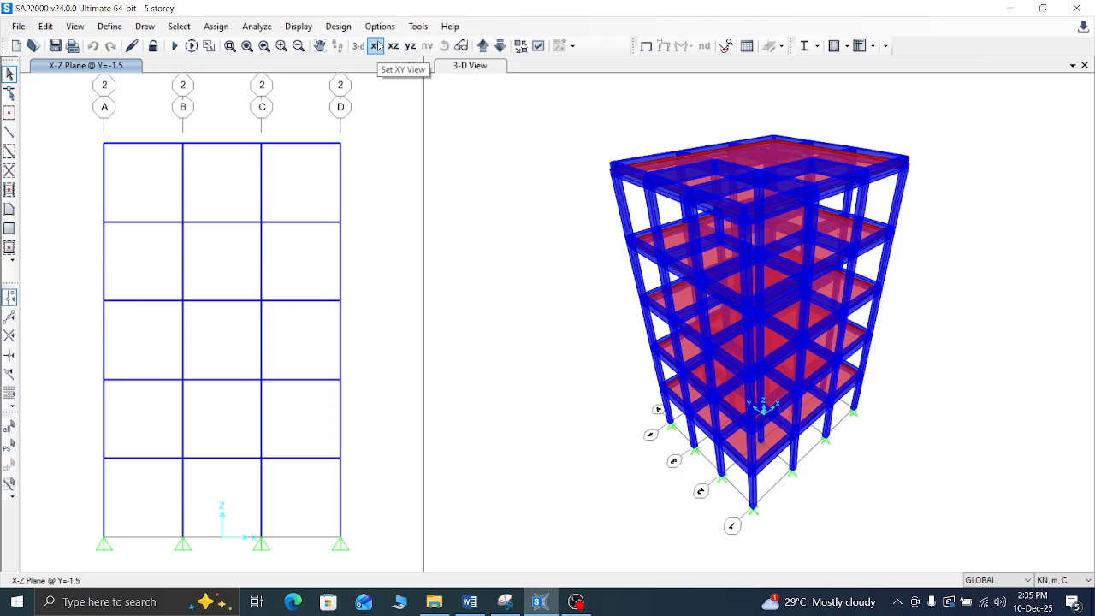
left_click(377, 46)
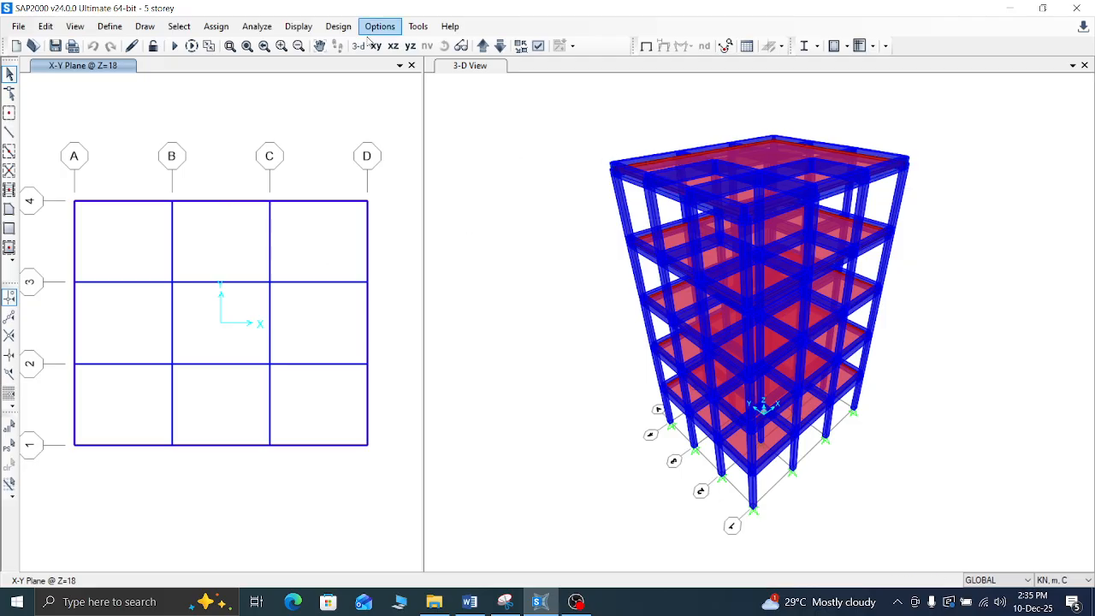
left_click(477, 66)
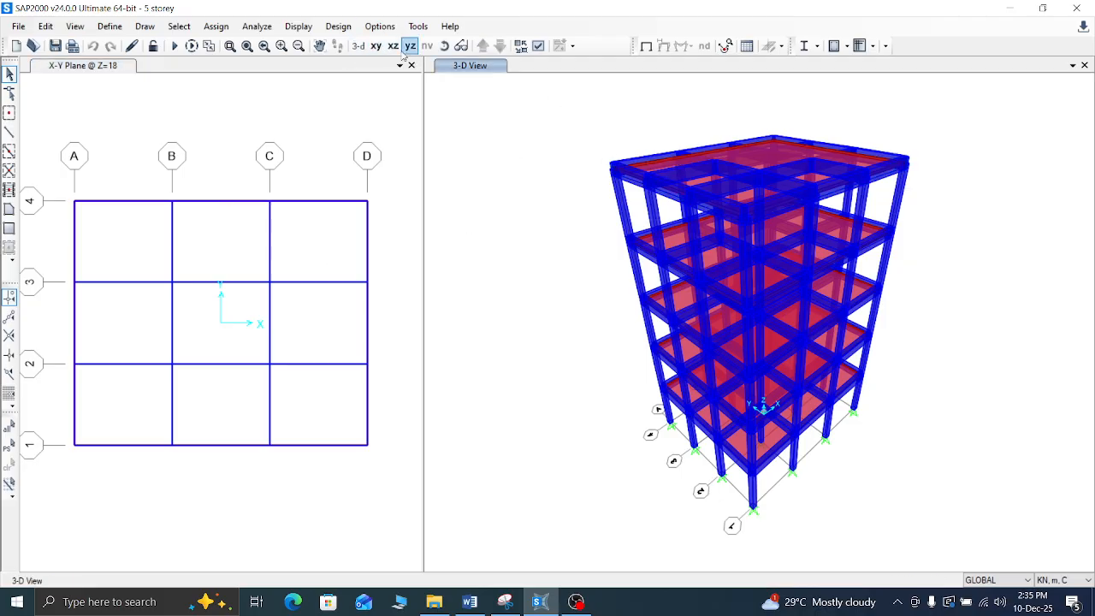
left_click(376, 46)
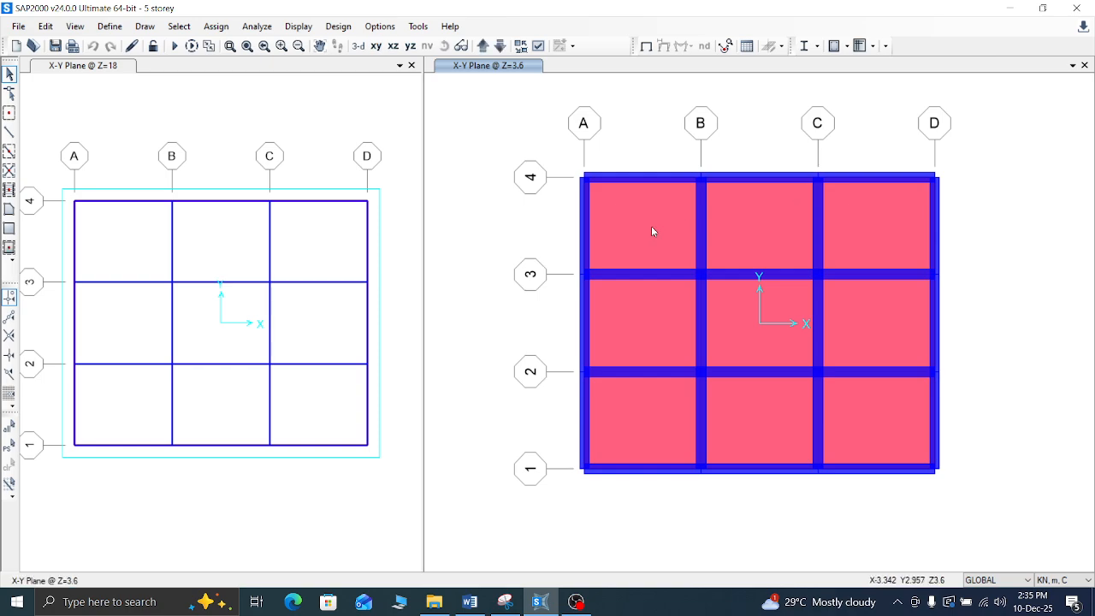
left_click(651, 226)
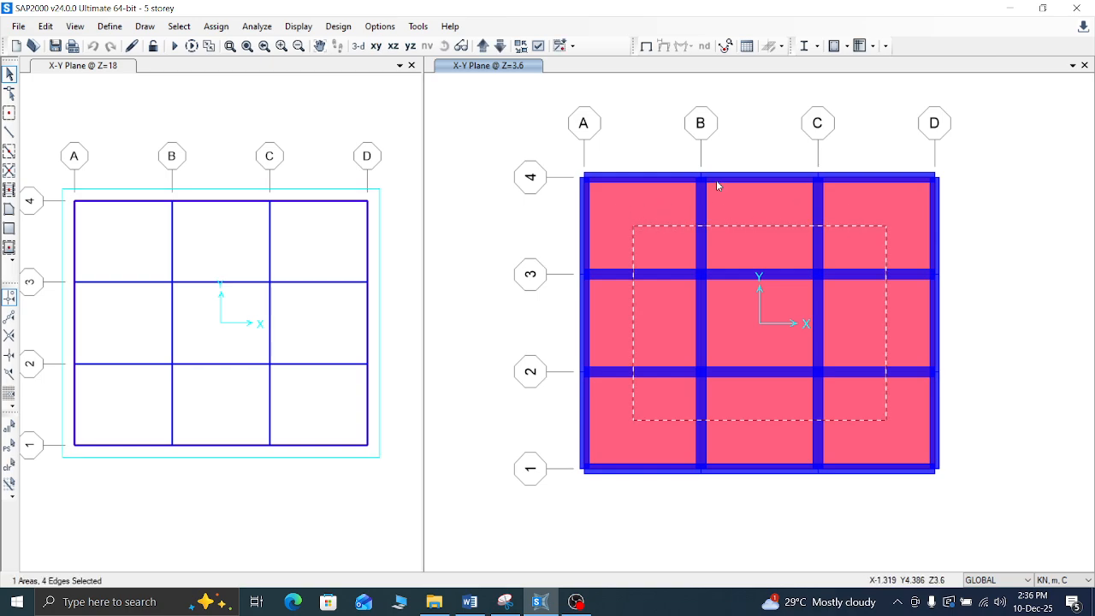
key("Delete")
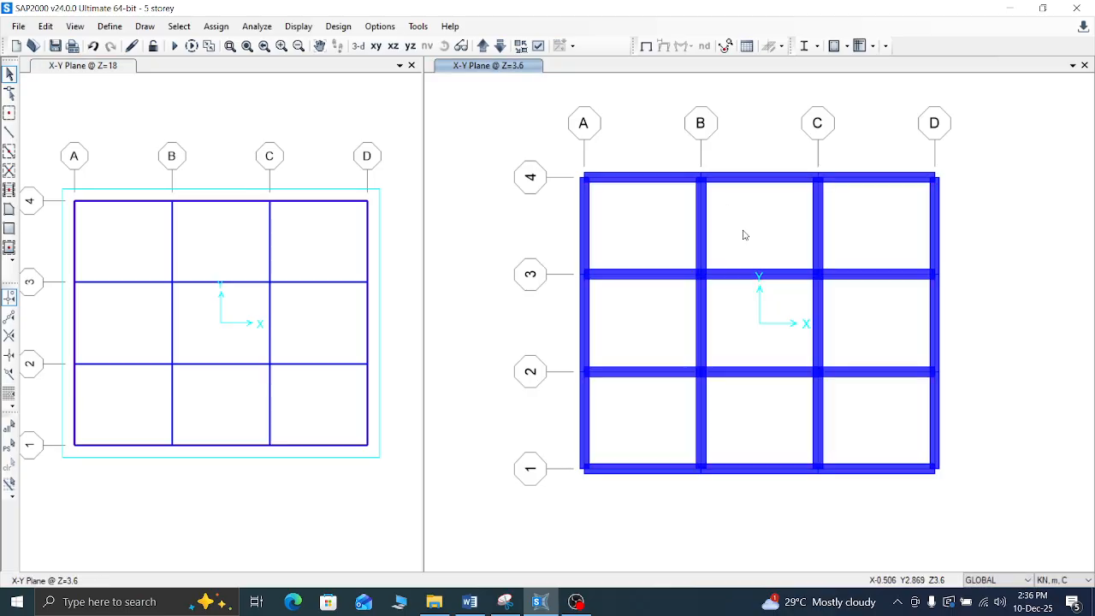
Step: Delete the slab areas in the X-Y planes at Z=18, Z=14.4 and Z=10.8
left_click(501, 46)
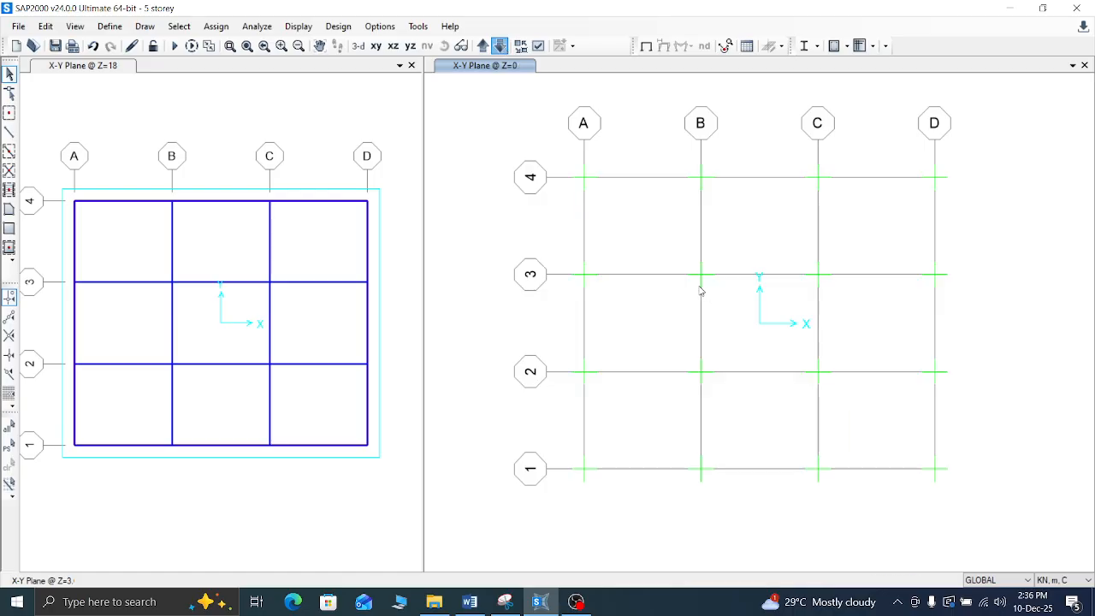
left_click(500, 46)
left_click(652, 243)
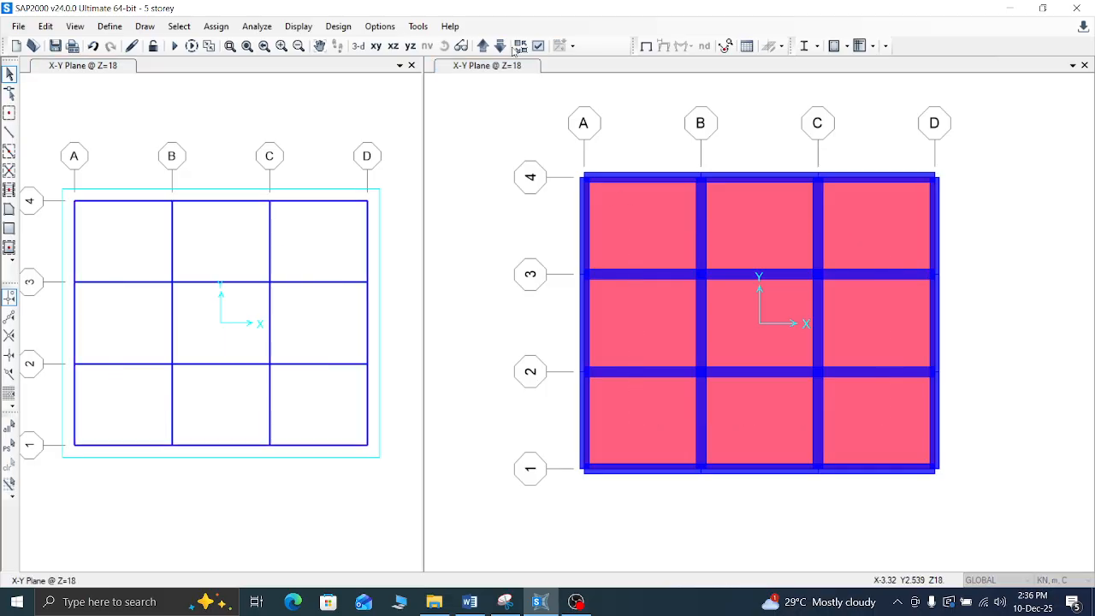
left_click(500, 46)
left_click(618, 235)
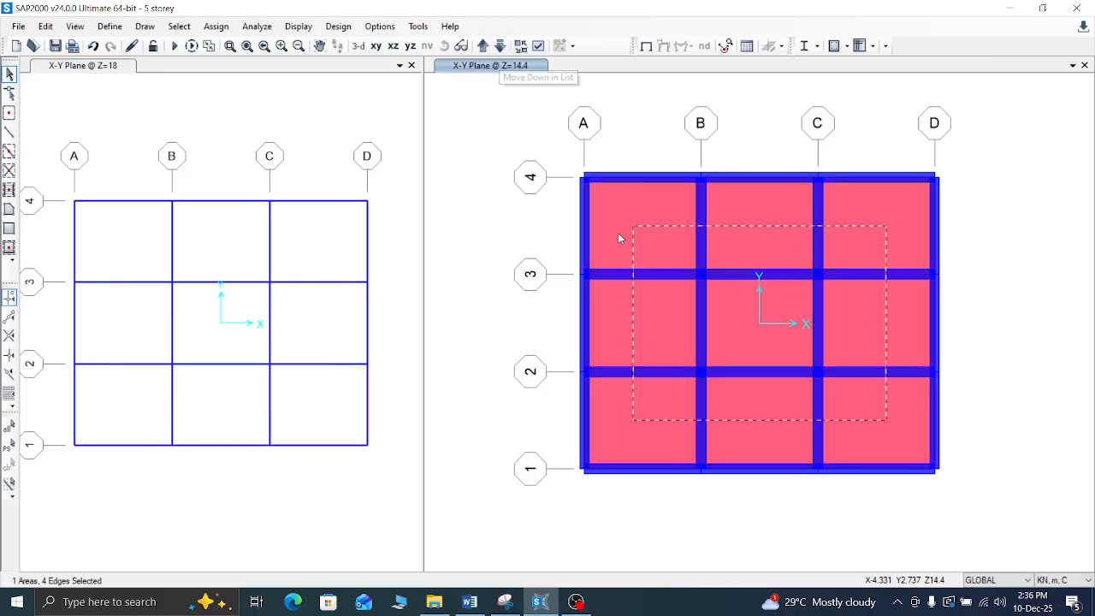
left_click(618, 236)
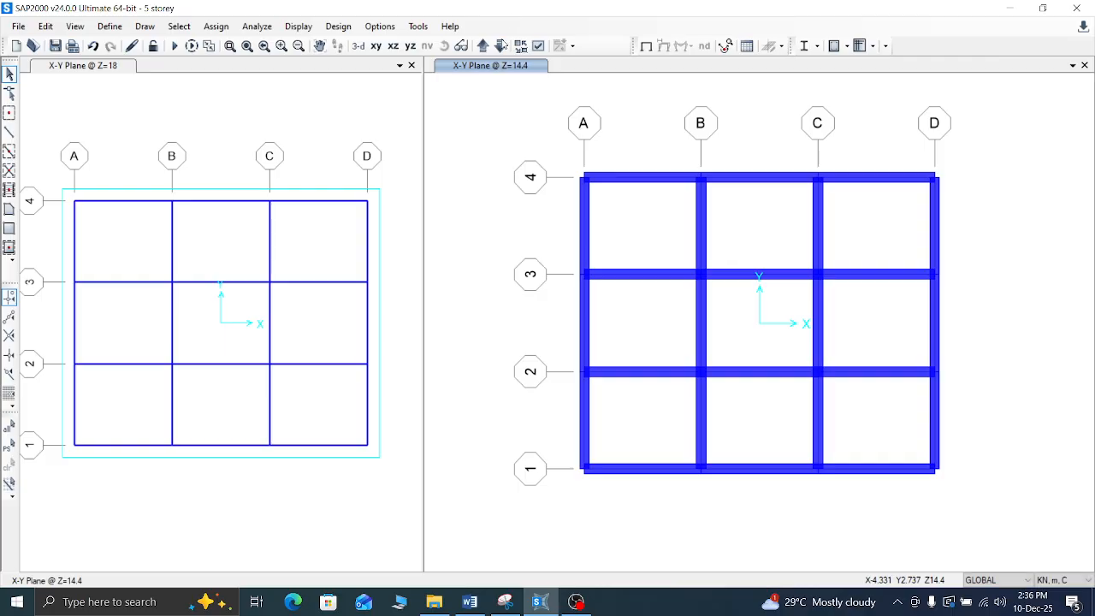
left_click(500, 46)
left_click(639, 205)
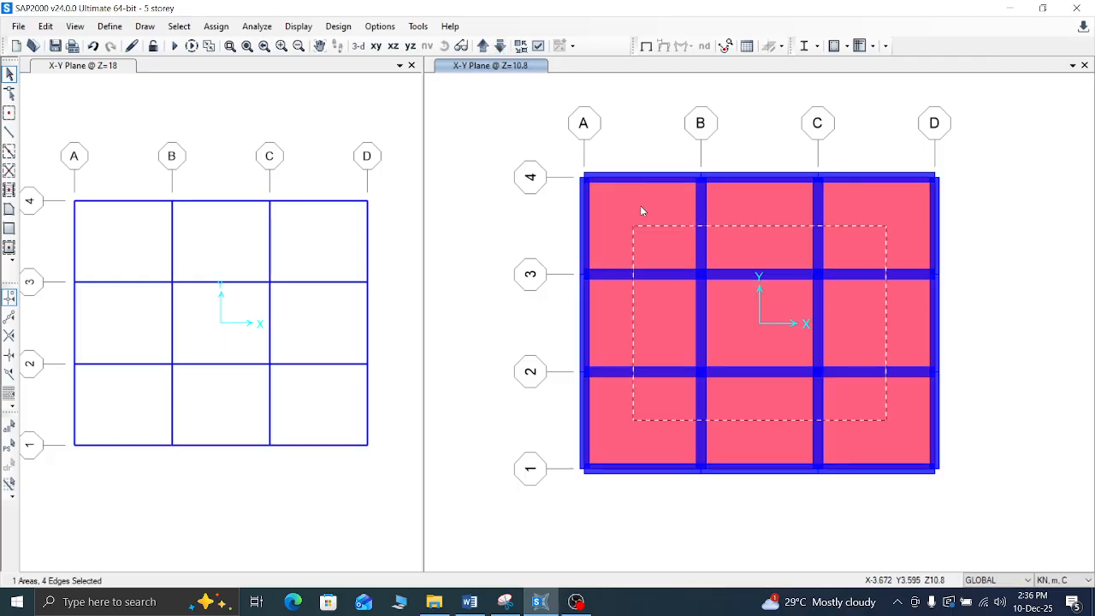
left_click(640, 205)
Step: Move the plan window down to the X-Y plane at Z=3.6 and show the 3-D view in the Z=18 window
left_click(499, 47)
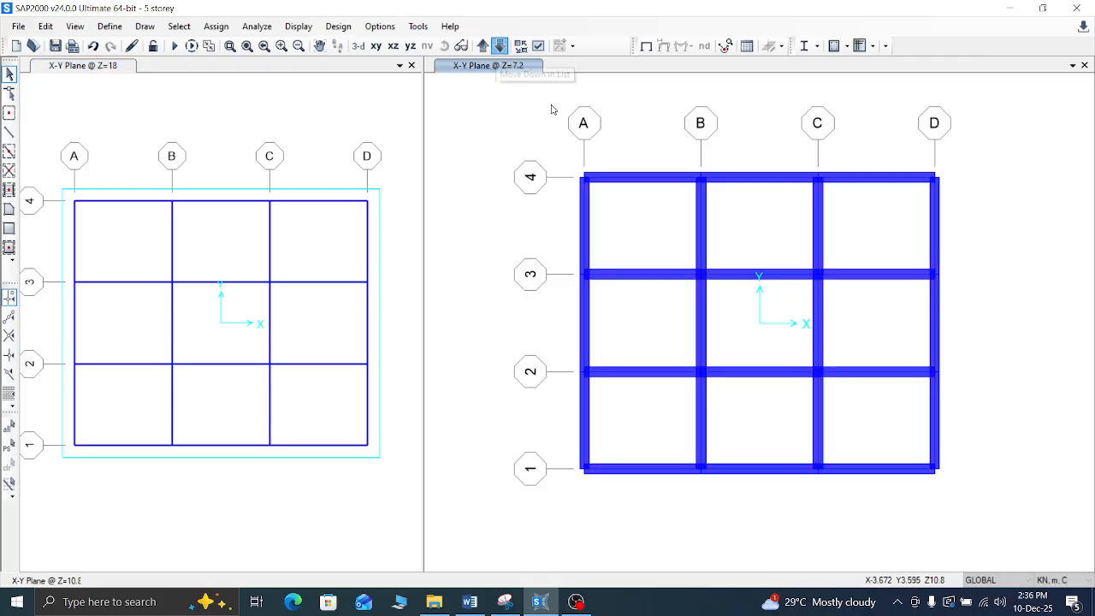
left_click(500, 47)
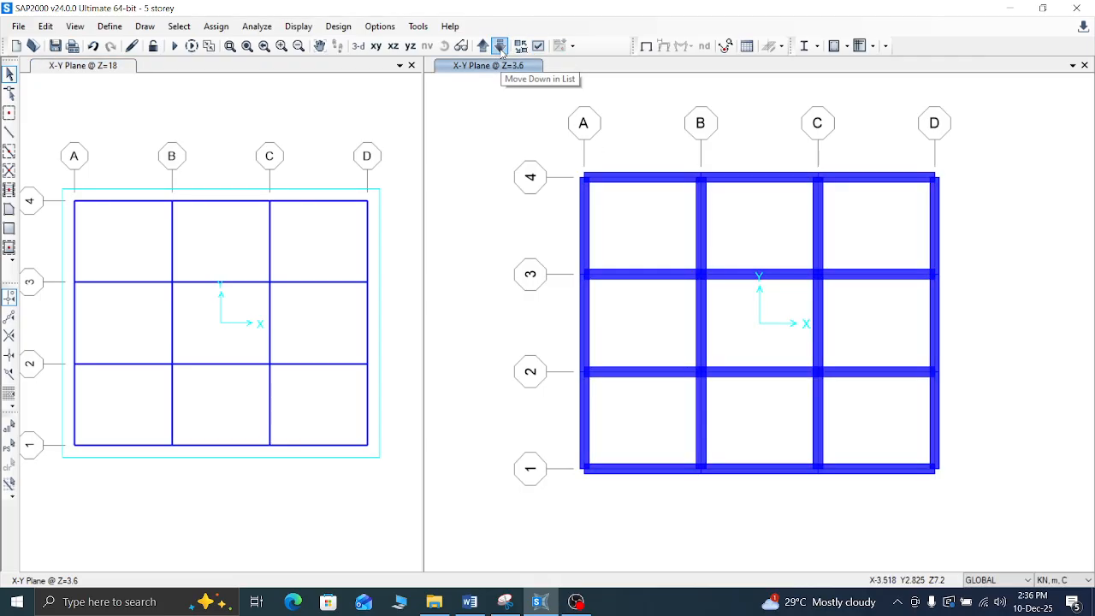
left_click(87, 68)
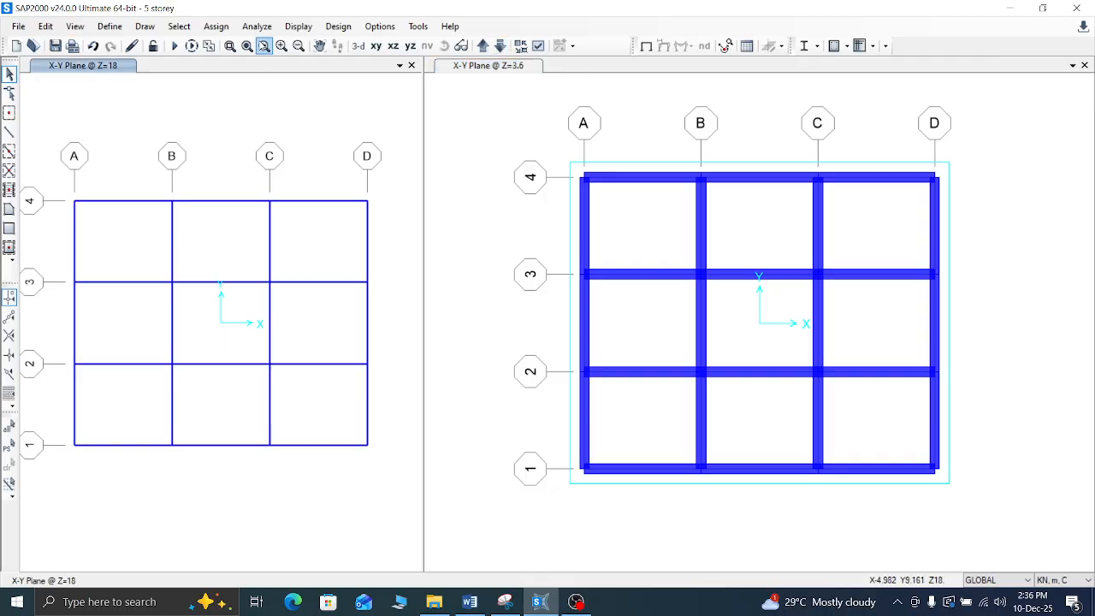
left_click(359, 46)
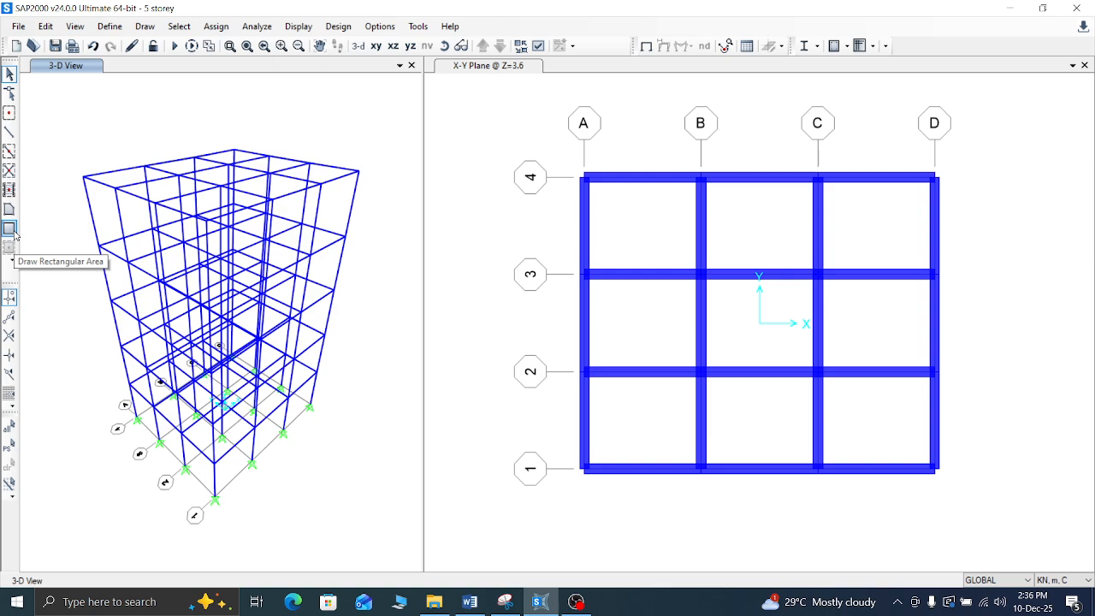
Step: Review the 3-D window's general display options, and set the view type of the Z=3.6 plan window to Standard
left_click(536, 45)
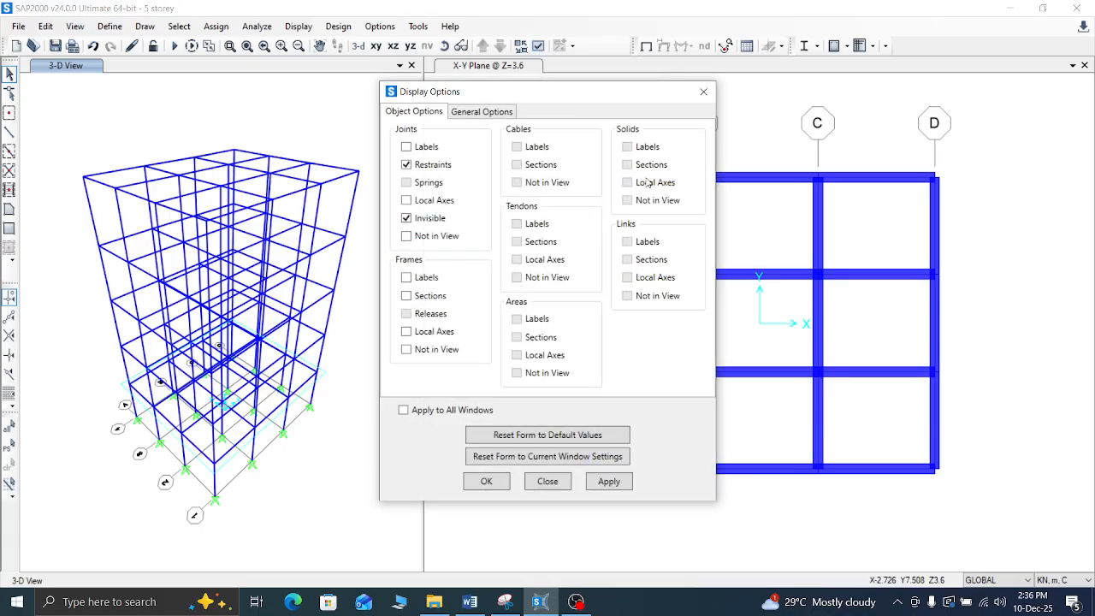
left_click(485, 112)
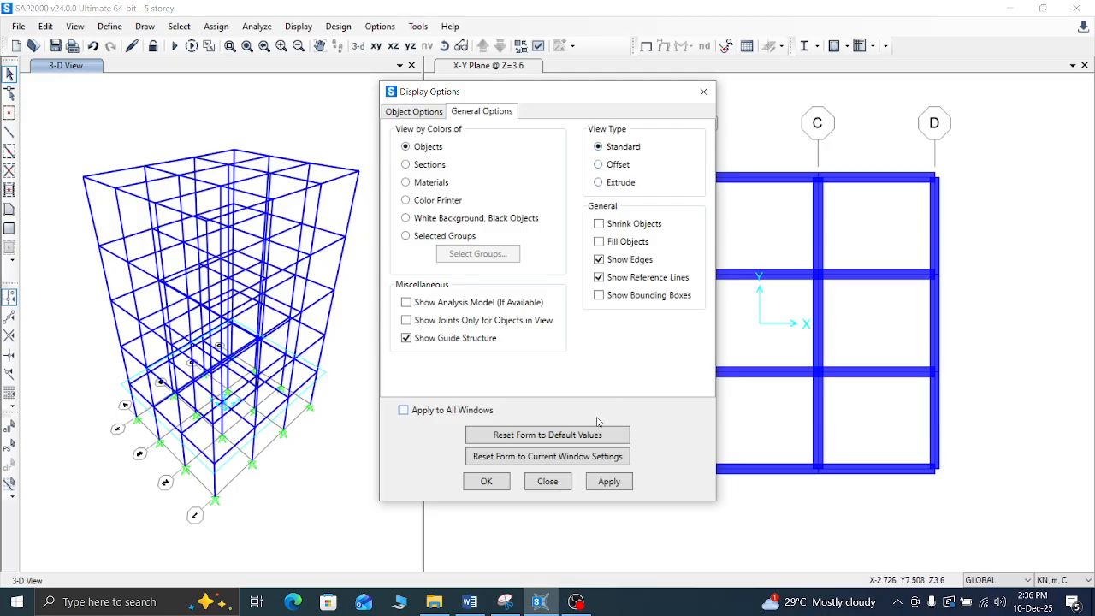
left_click(486, 480)
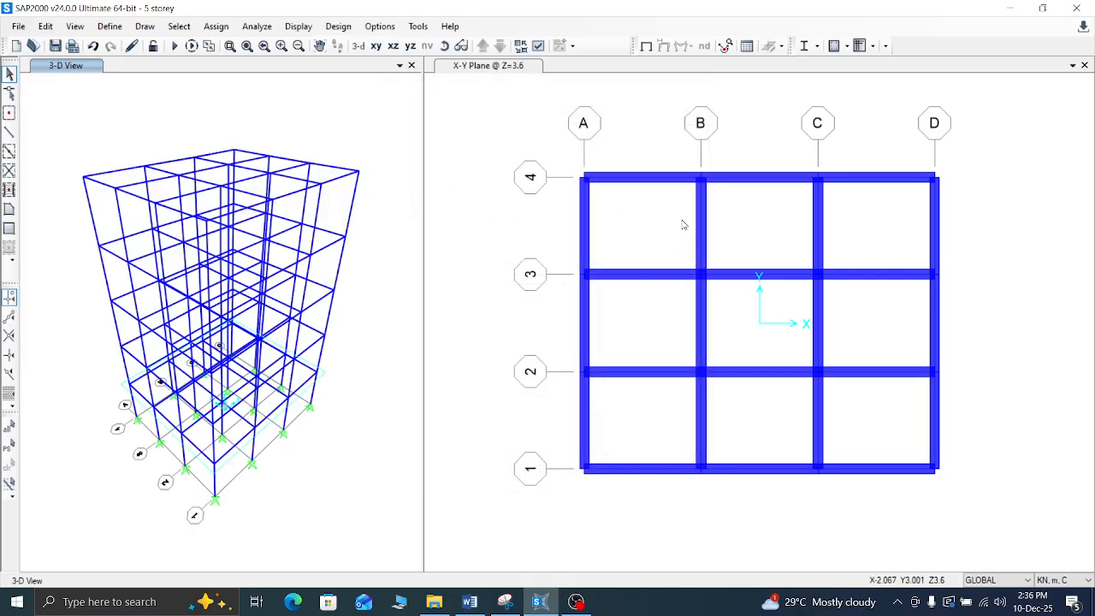
left_click(496, 73)
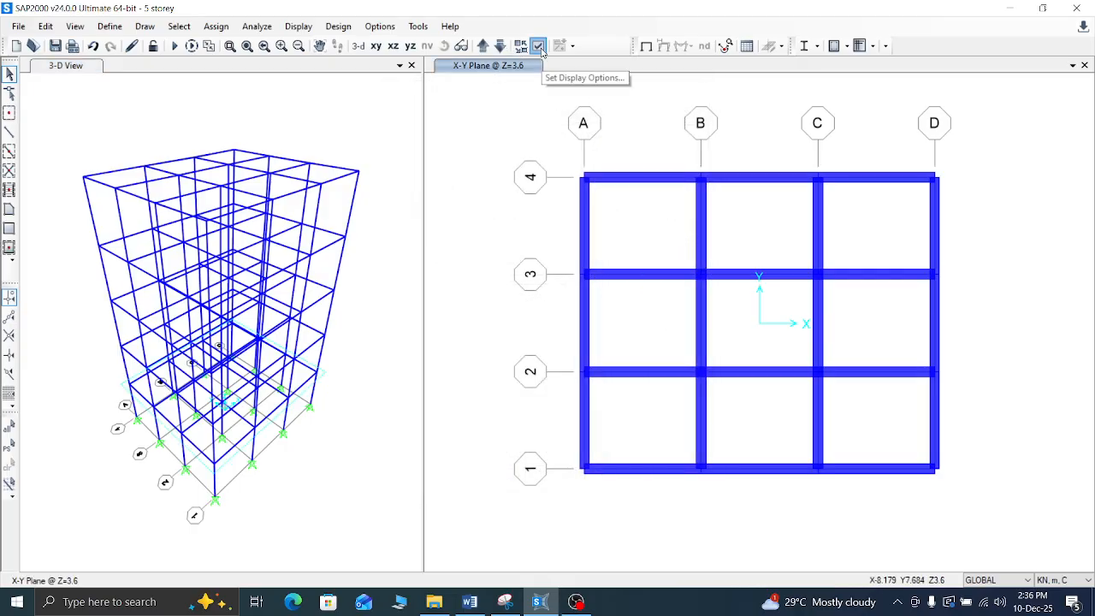
left_click(537, 45)
left_click(501, 115)
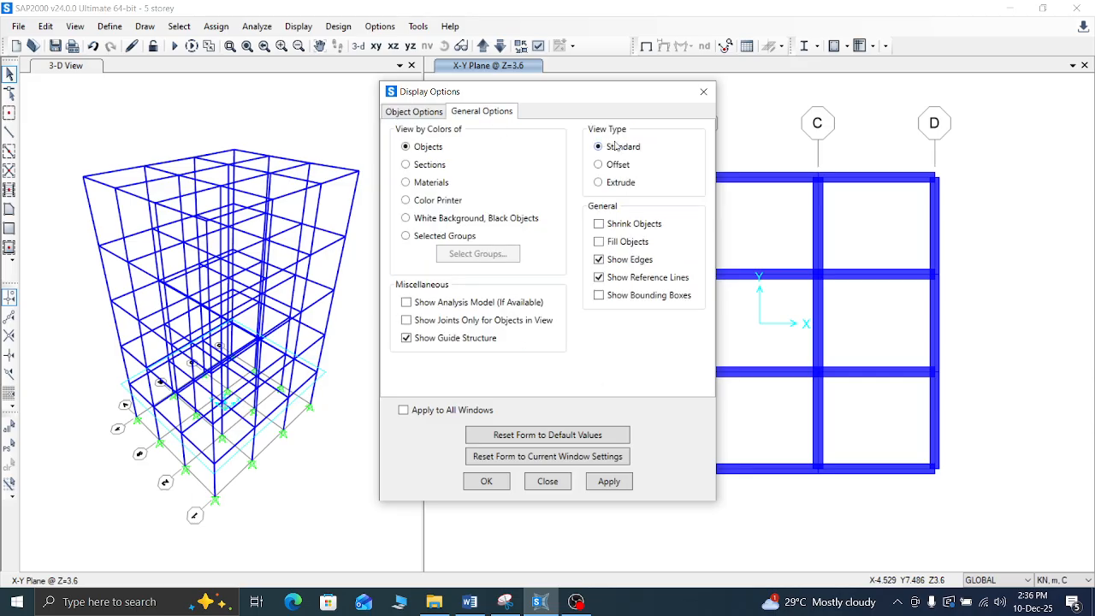
left_click(611, 151)
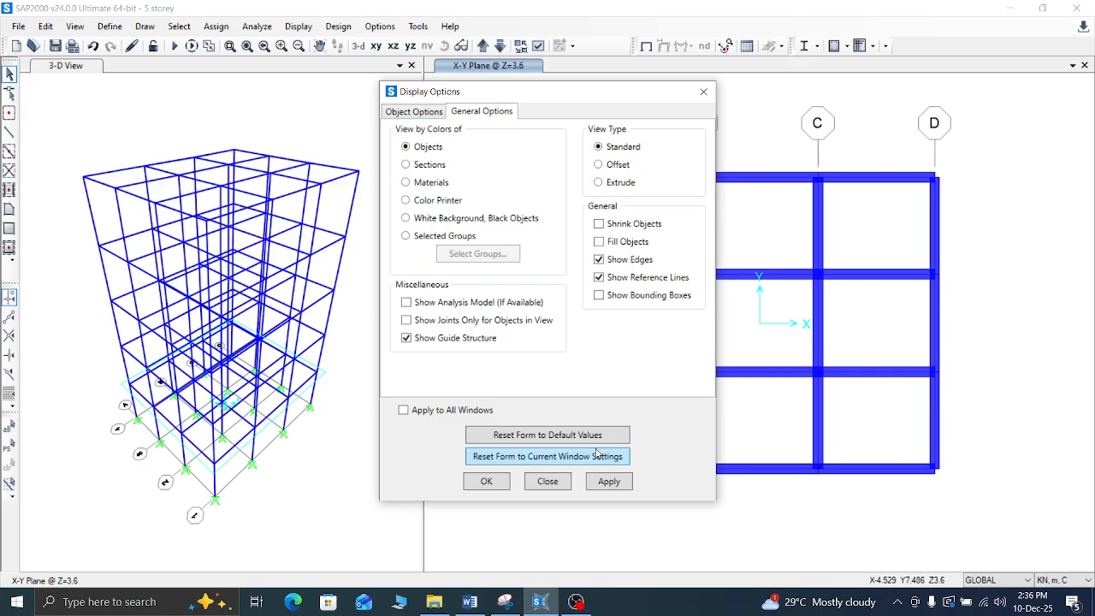
left_click(609, 481)
left_click(504, 481)
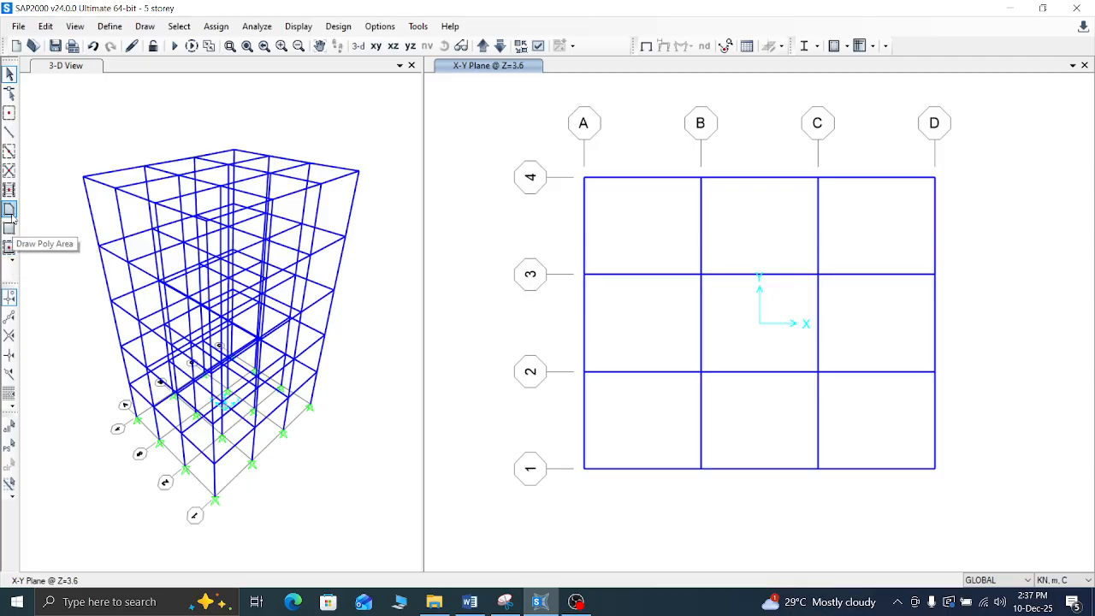
Step: Draw rectangular S125 slab areas at Z=3.6 in bays A-B and B-C between grid lines 3 and 4
left_click(10, 260)
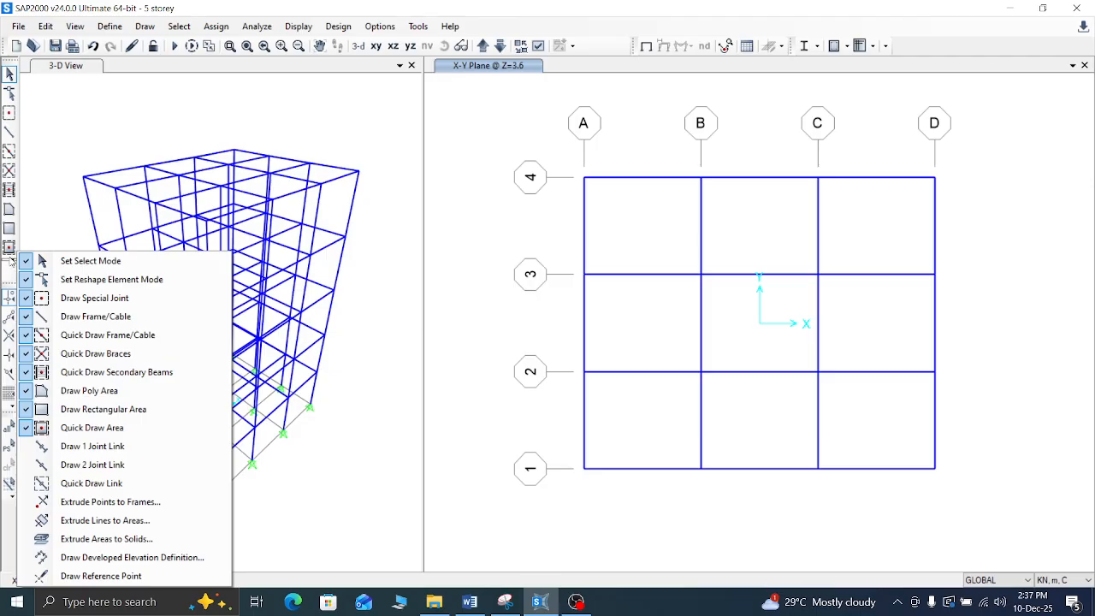
left_click(10, 260)
left_click(8, 229)
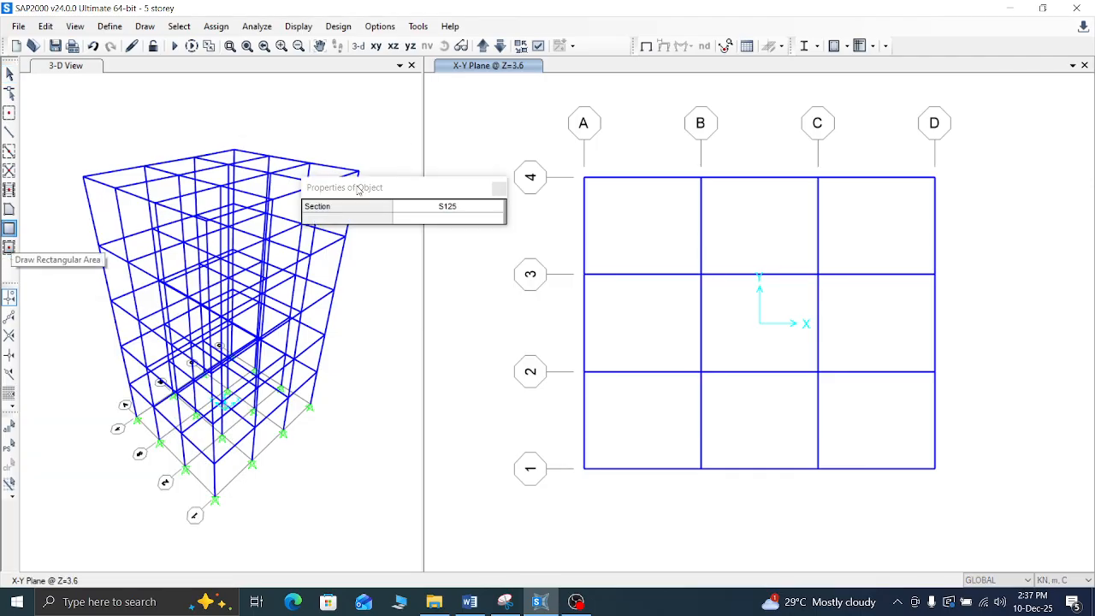
left_click(585, 177)
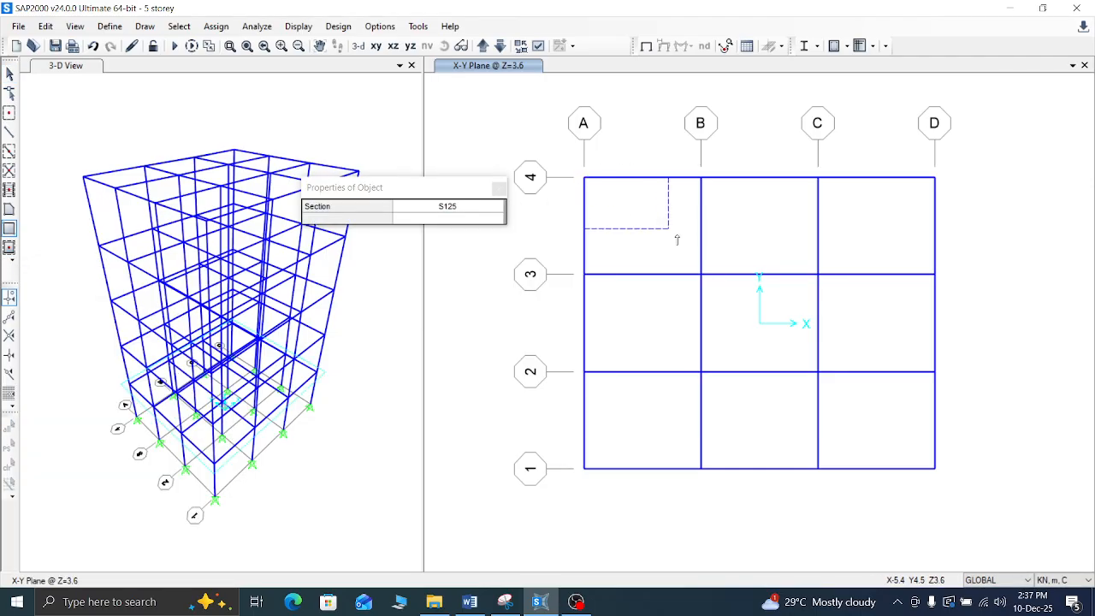
left_click(701, 273)
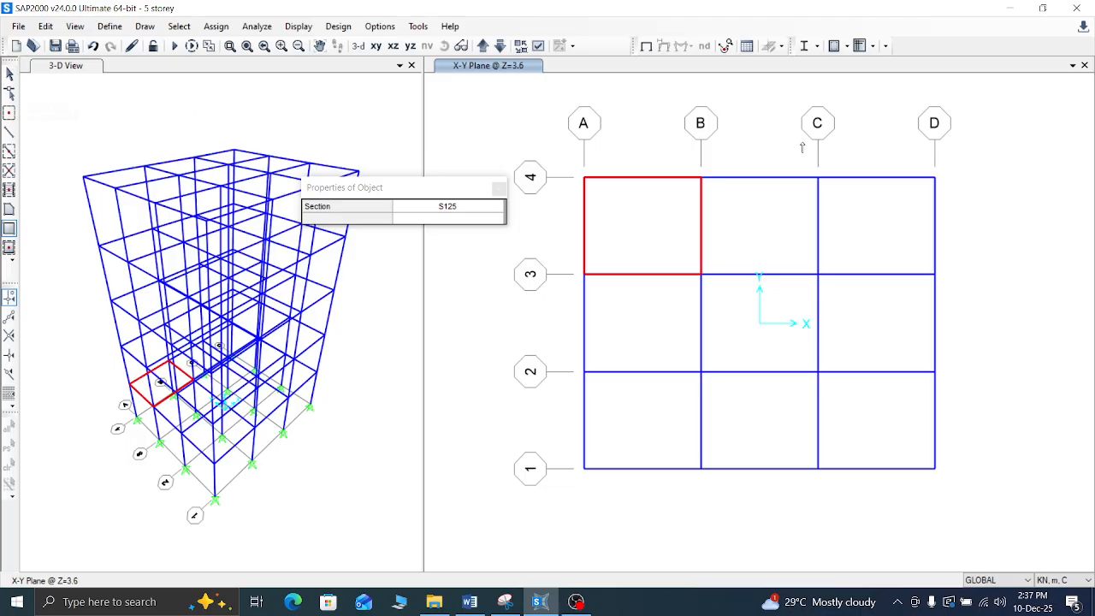
left_click_drag(702, 177, 818, 273)
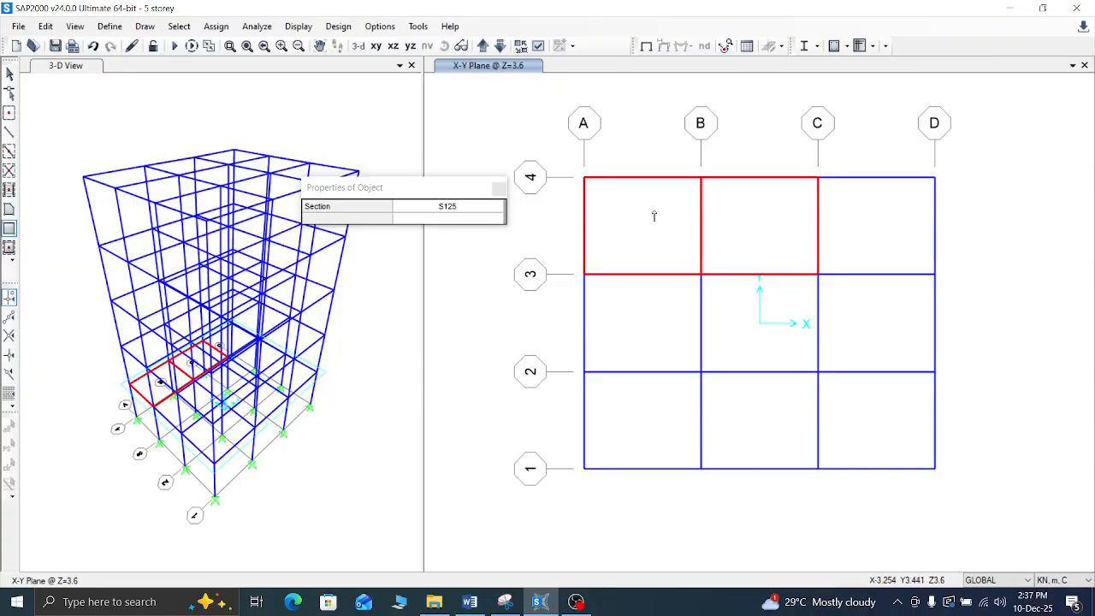
left_click(501, 190)
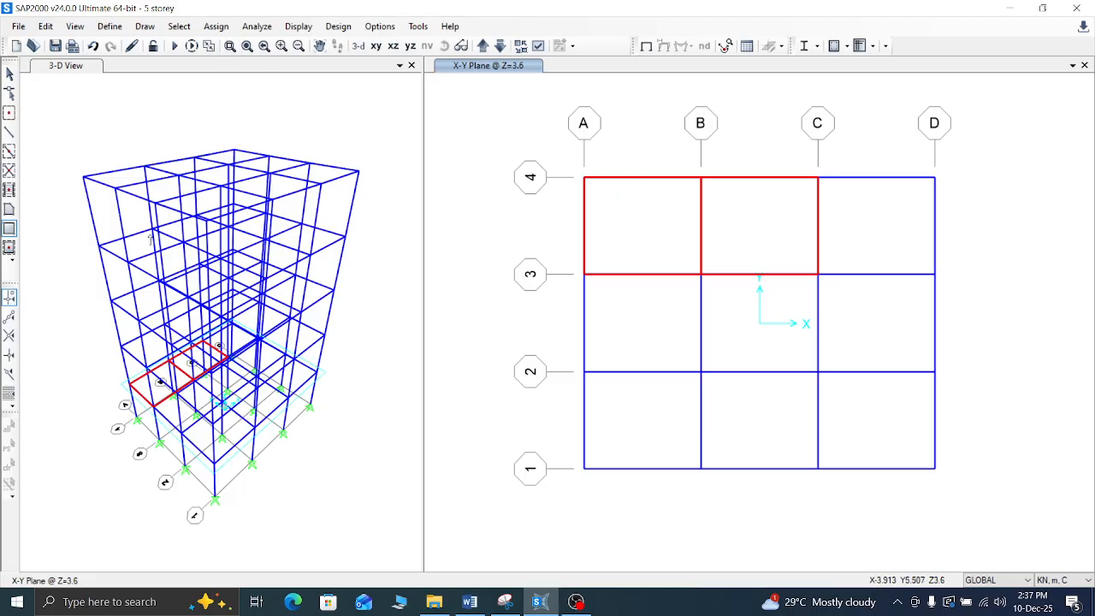
Step: Delete the two rectangular slab areas in bays A-B and B-C between grid lines 3 and 4
left_click(10, 73)
left_click(622, 216)
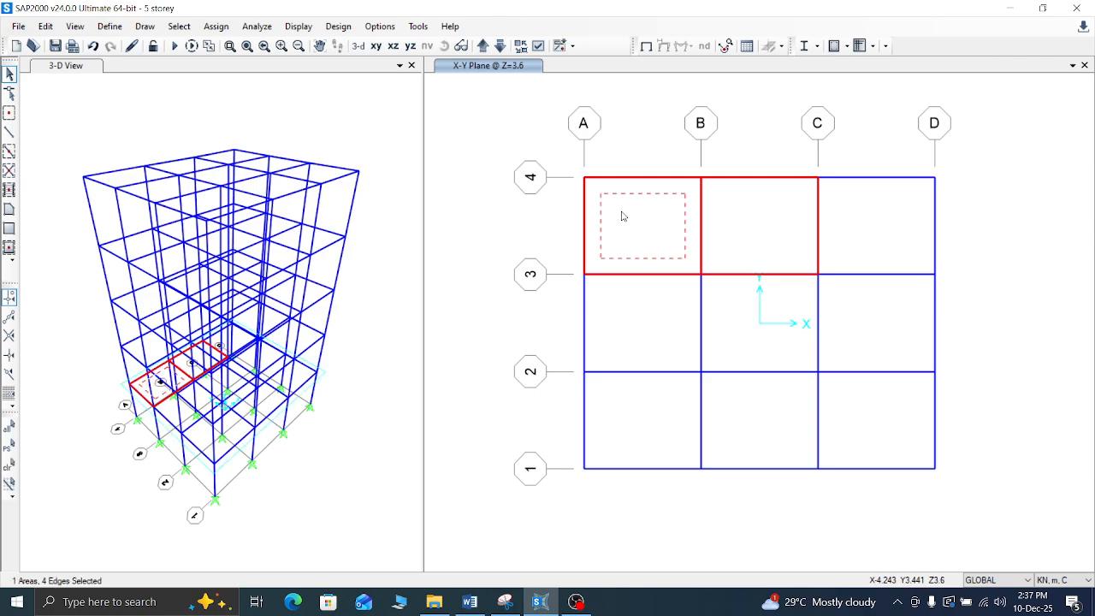
key("Delete")
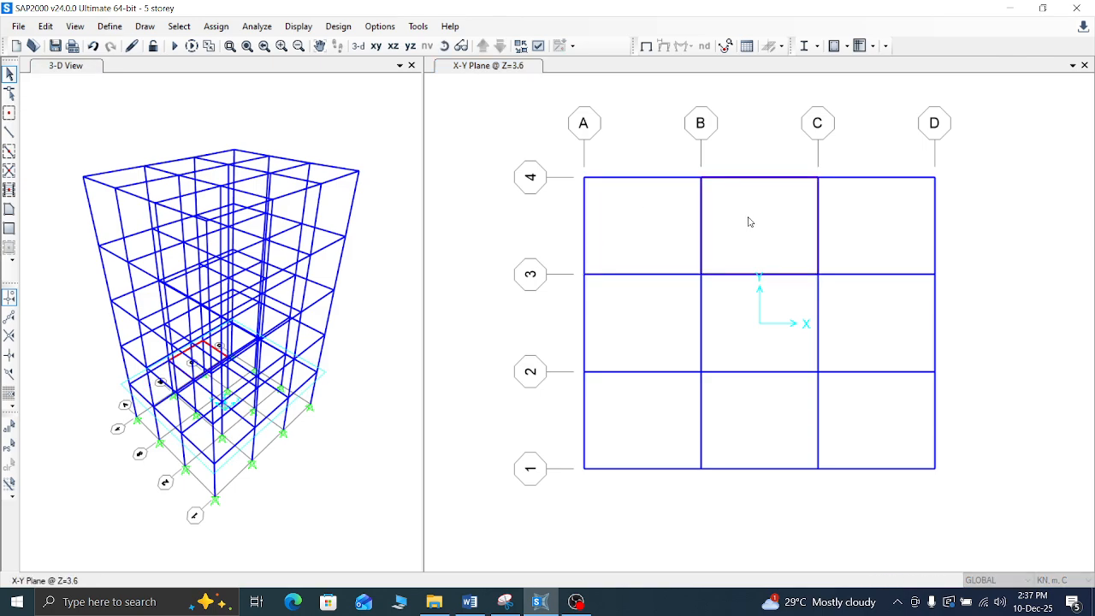
left_click(749, 222)
key("Delete")
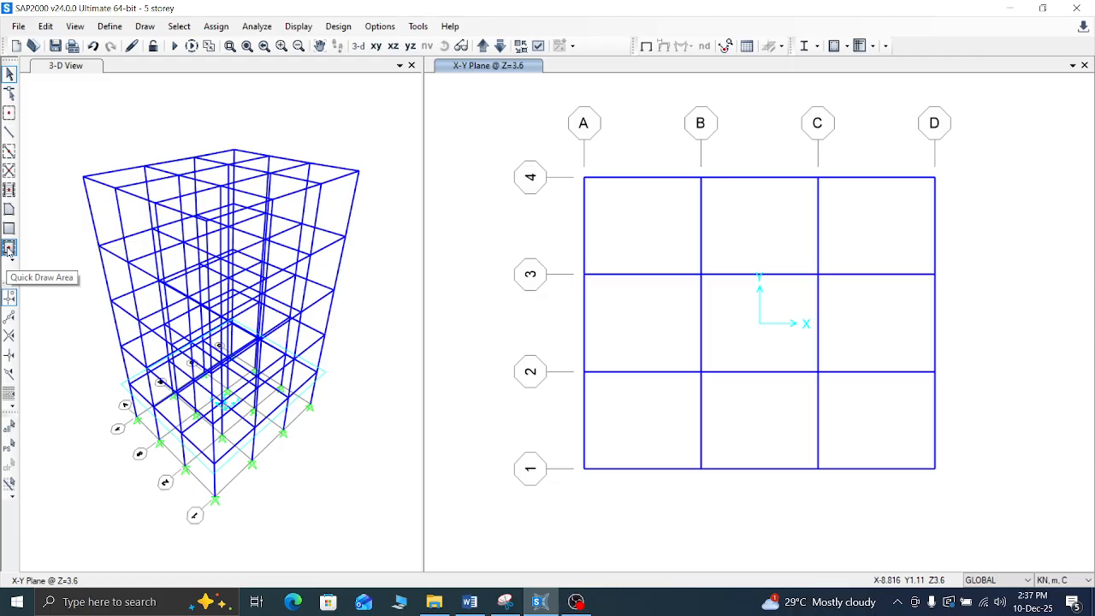
Step: Fill all nine bays of the X-Y plane at Z=3.6 with separate S125 slab areas using Quick Draw Area
left_click(9, 248)
left_click(658, 222)
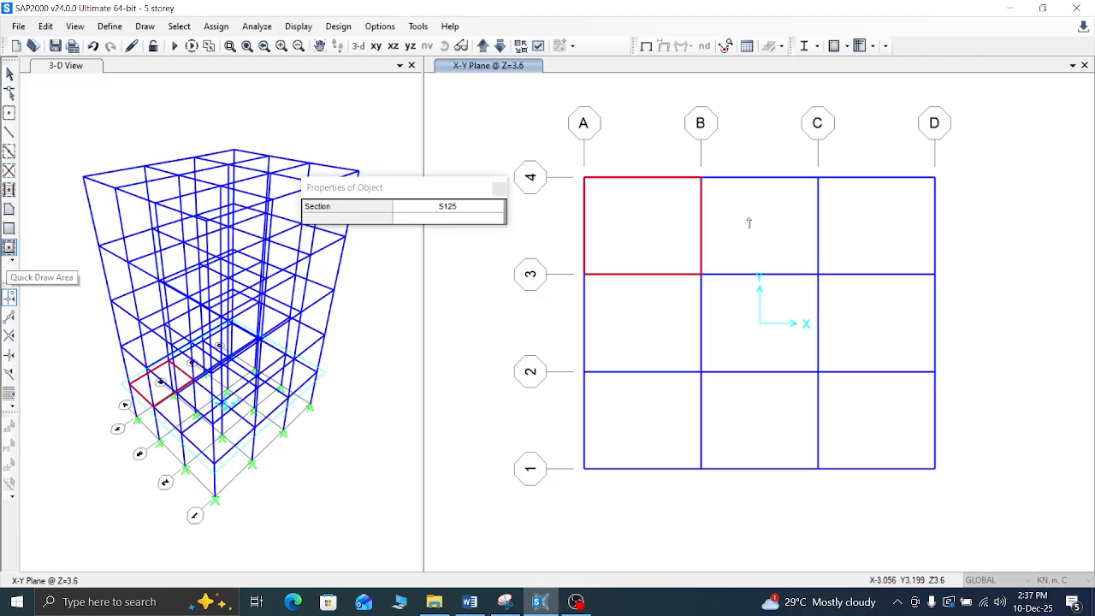
left_click(748, 222)
left_click(884, 237)
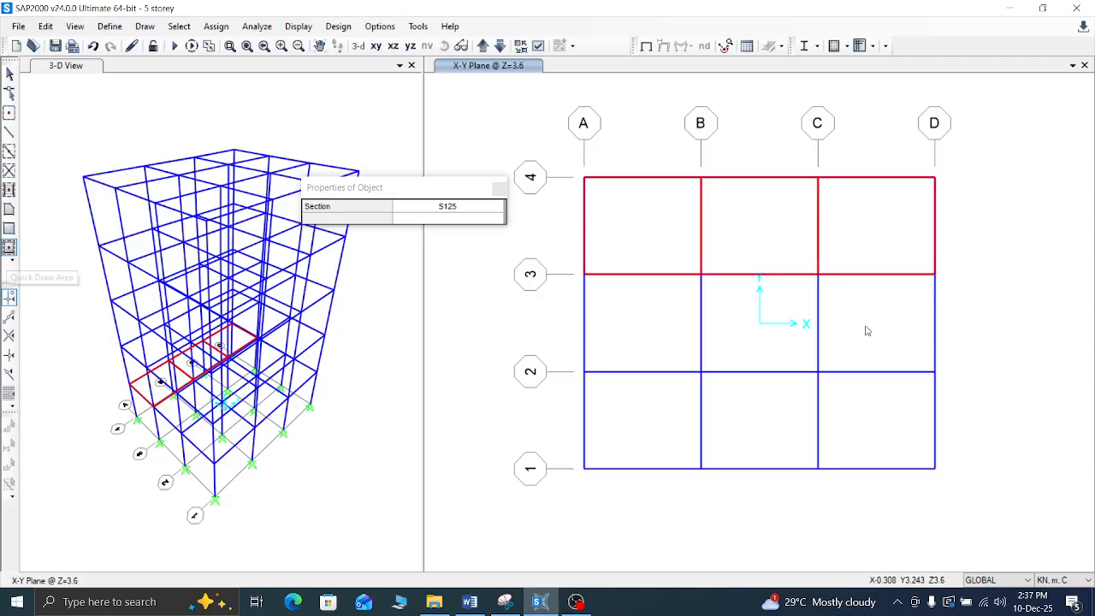
left_click(867, 331)
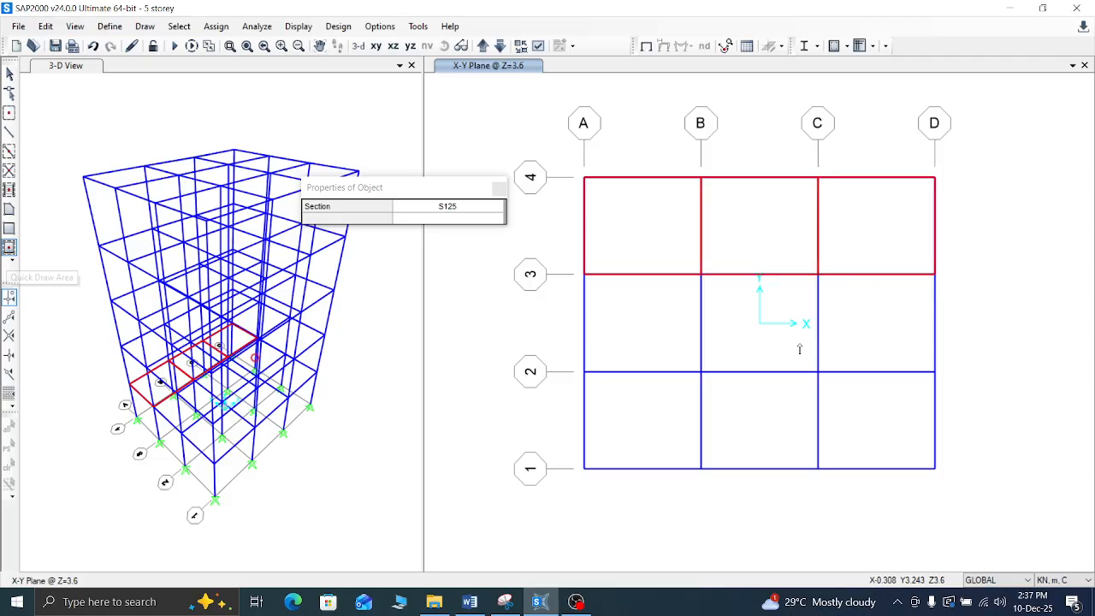
left_click(649, 330)
left_click(648, 422)
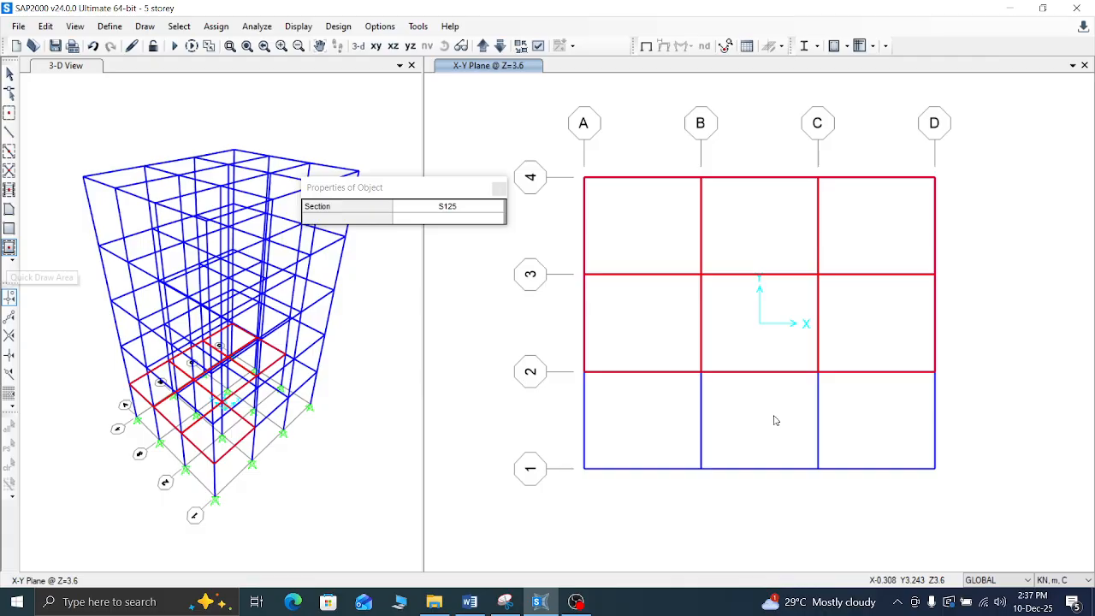
left_click(871, 419)
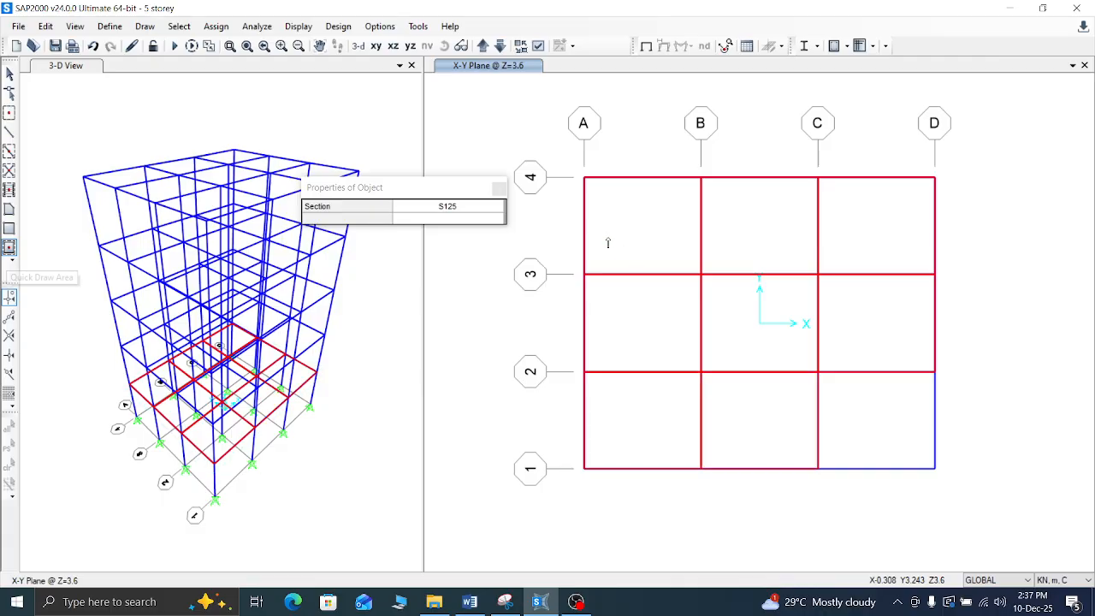
left_click(500, 188)
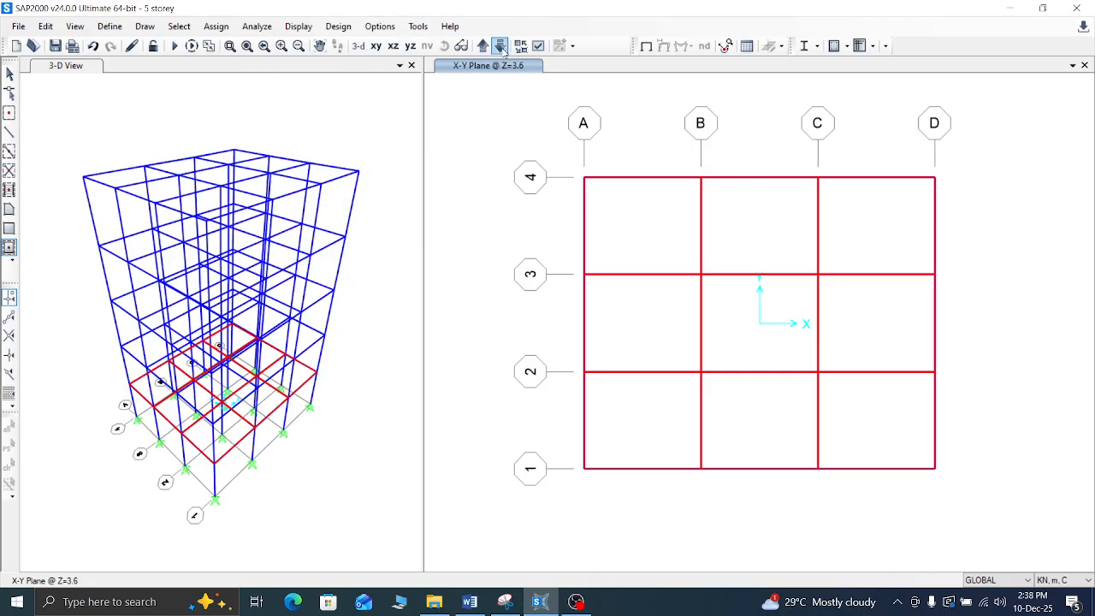
Step: Set the view type of the Z=3.6 plan window to Extrude in the display options
left_click(537, 45)
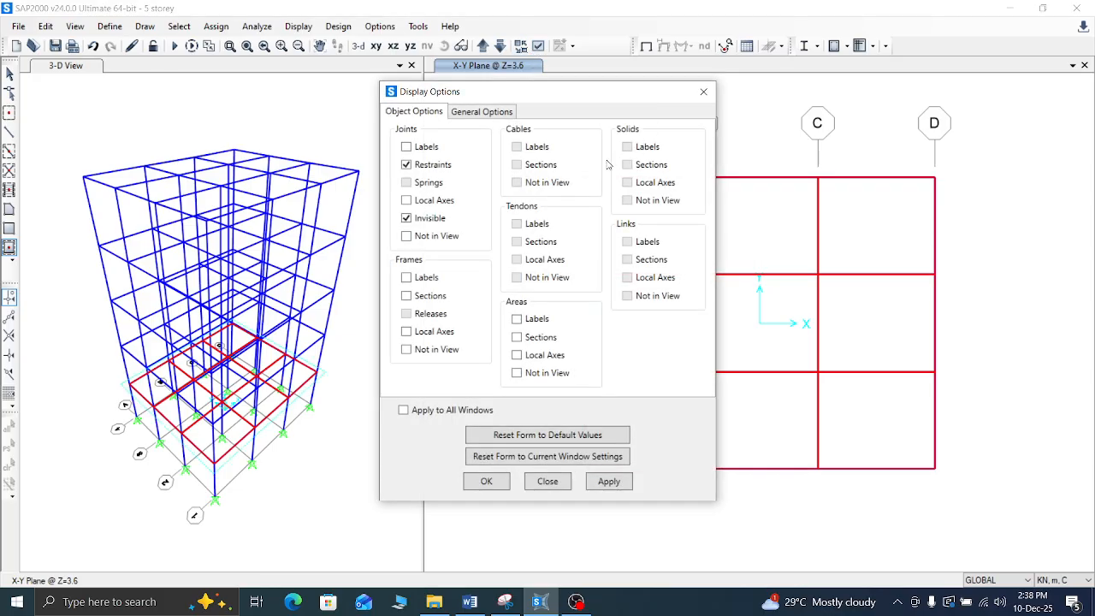
left_click(482, 112)
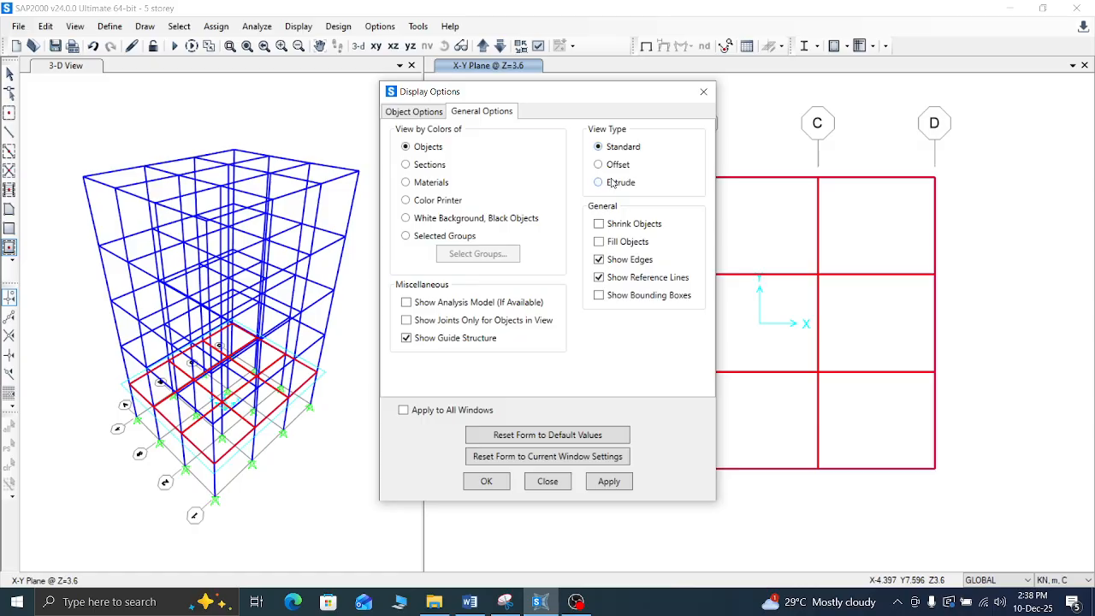
left_click(608, 481)
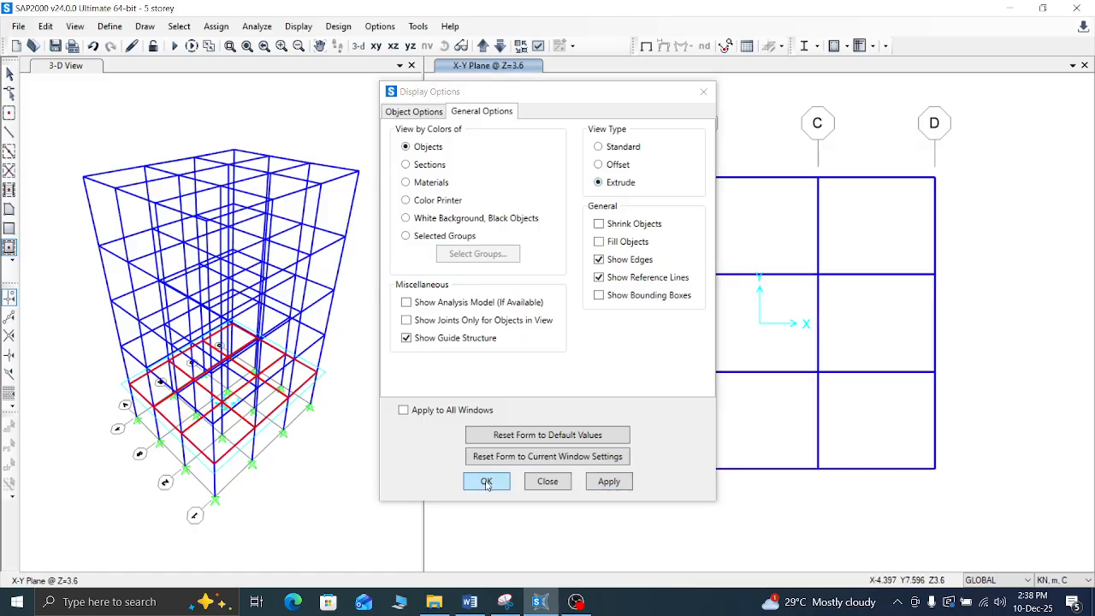
left_click(486, 481)
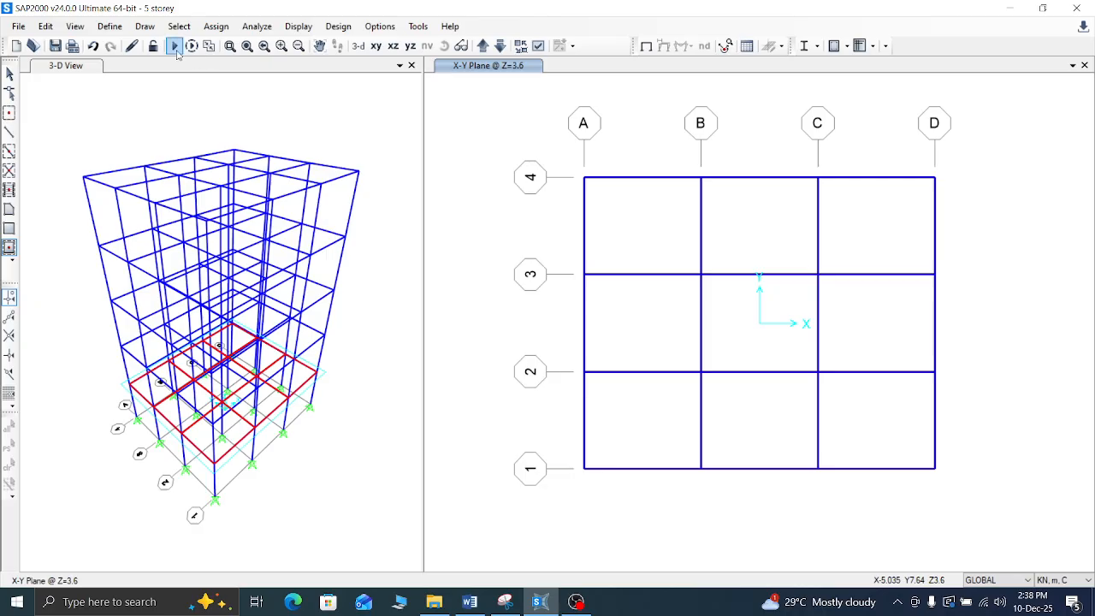
Step: Switch the Z=3.6 plan window to the 3-D view and inspect the first-floor slabs and the general display options
left_click(358, 45)
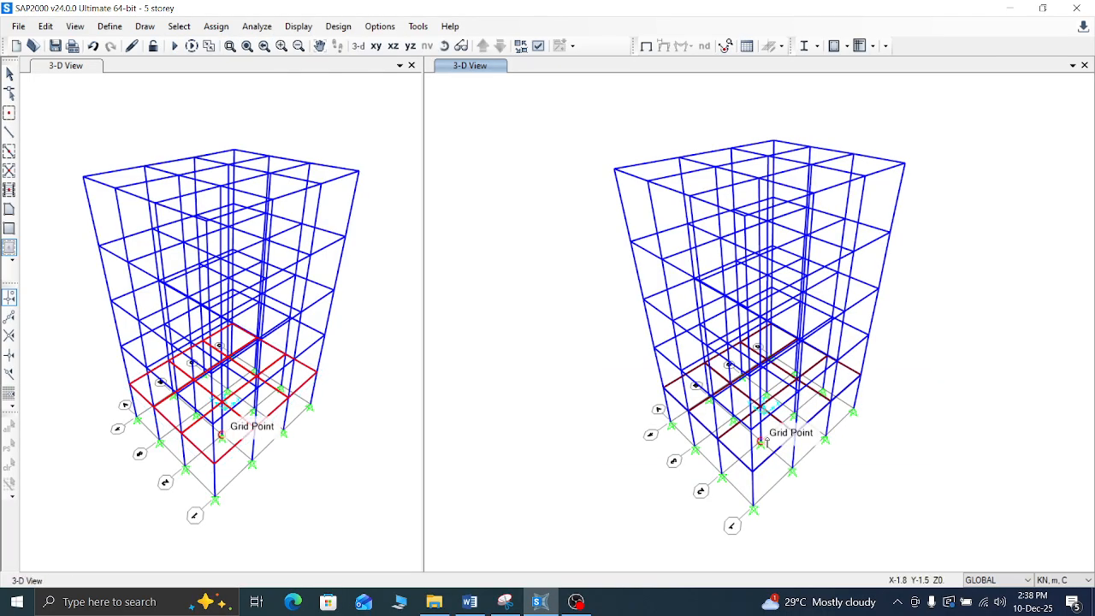
scroll(767, 440, "up", 3)
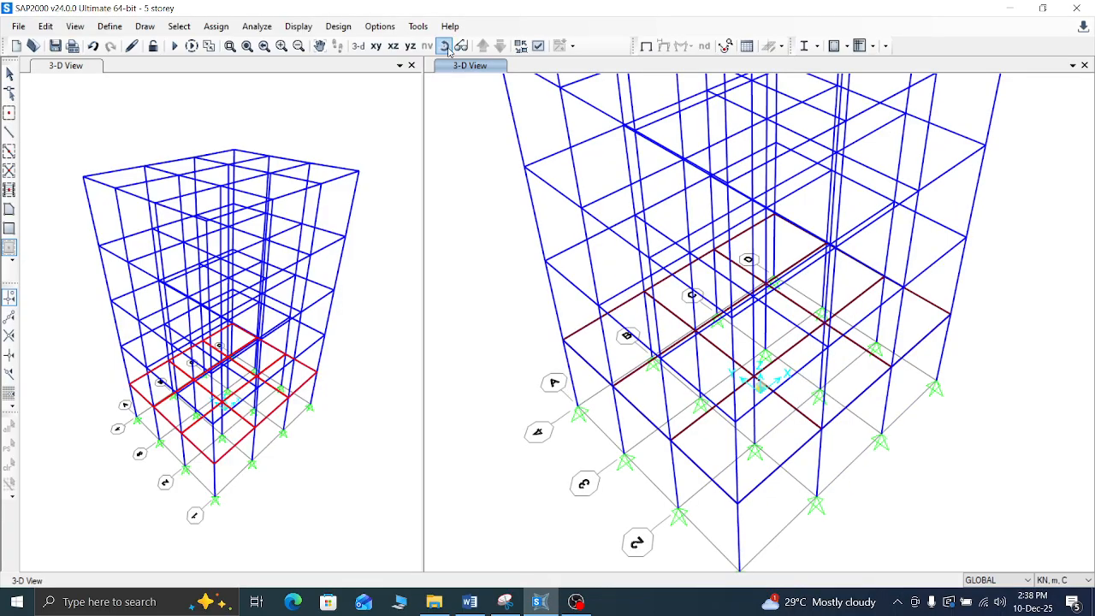
left_click(540, 46)
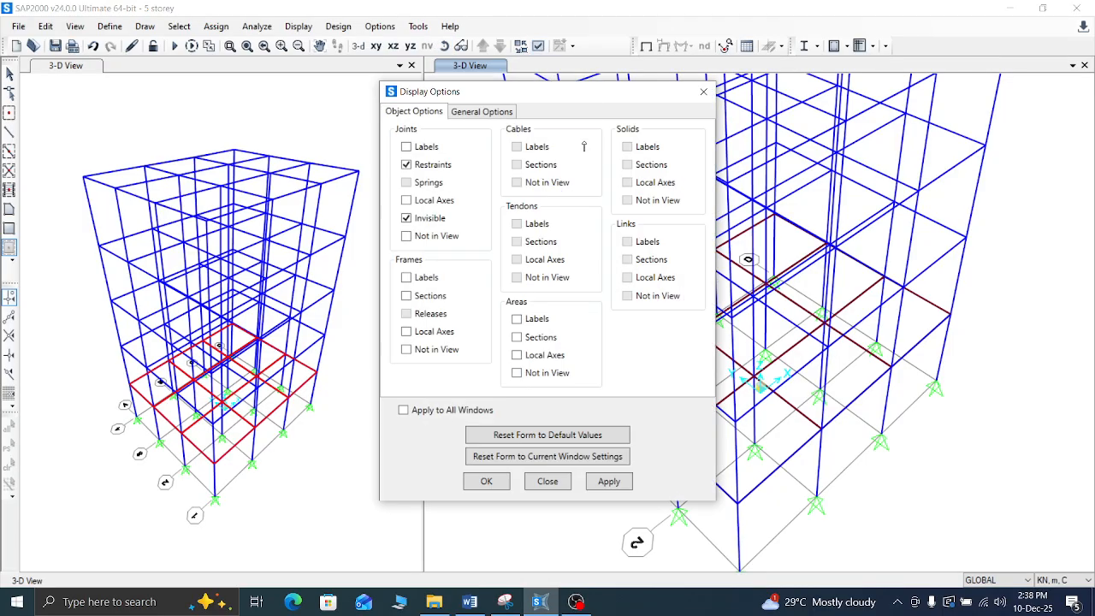
left_click(496, 112)
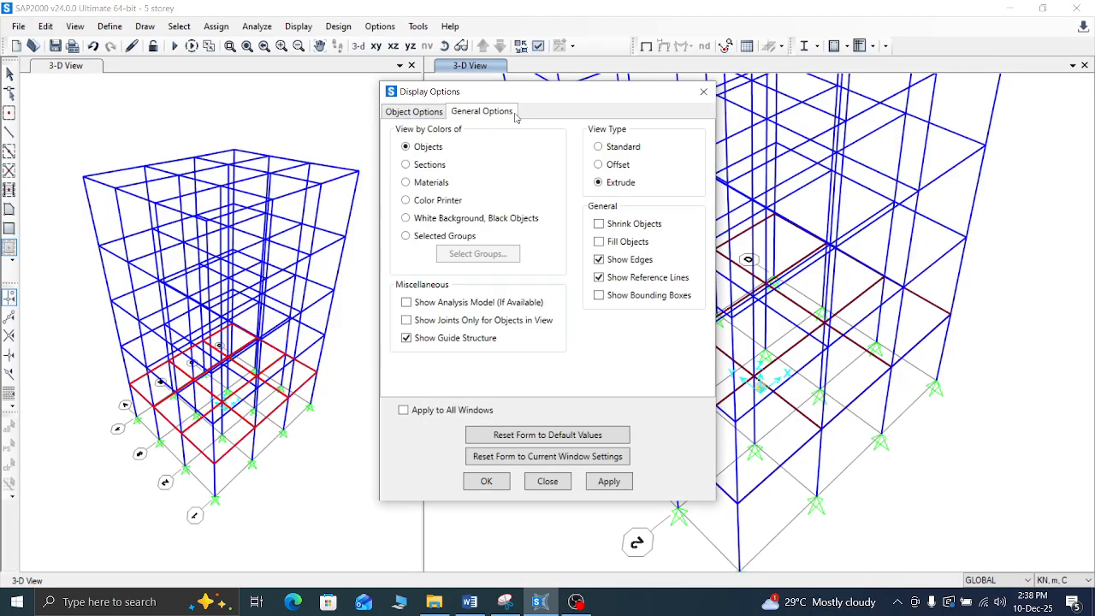
left_click(704, 91)
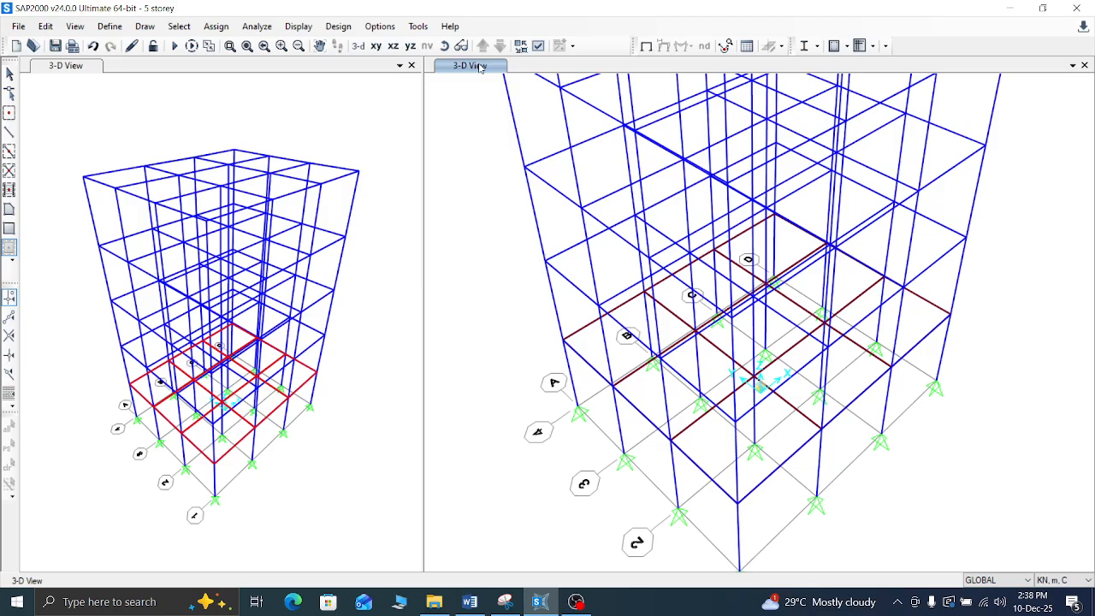
Step: Set the view type of the original 3-D view window to Extrude in the display options and inspect the first-floor slabs
left_click(10, 75)
left_click(84, 67)
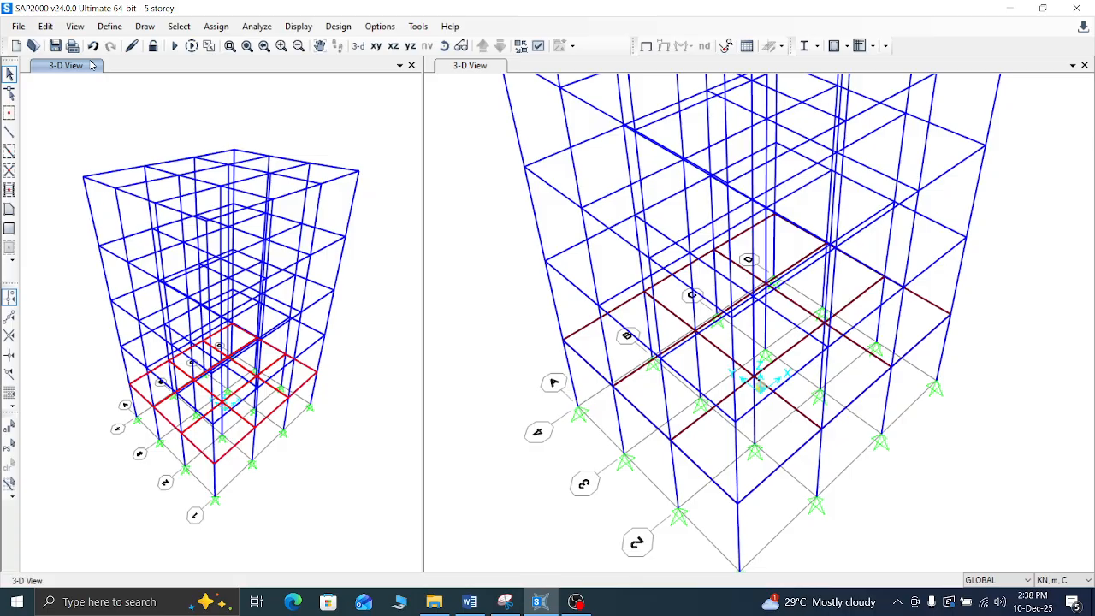
left_click(538, 48)
left_click(494, 114)
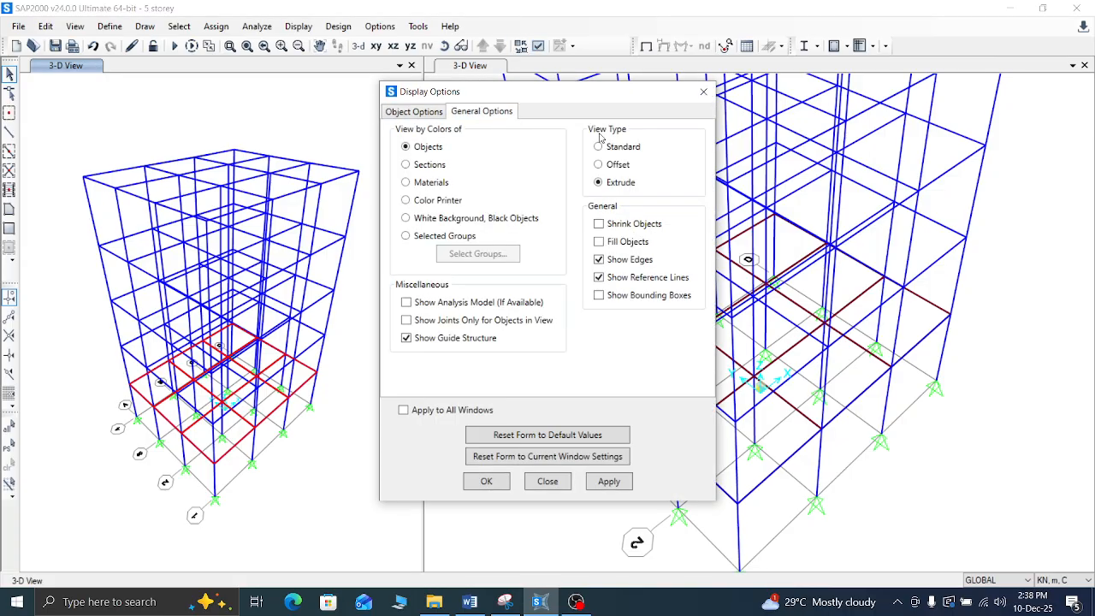
left_click(609, 481)
left_click(487, 481)
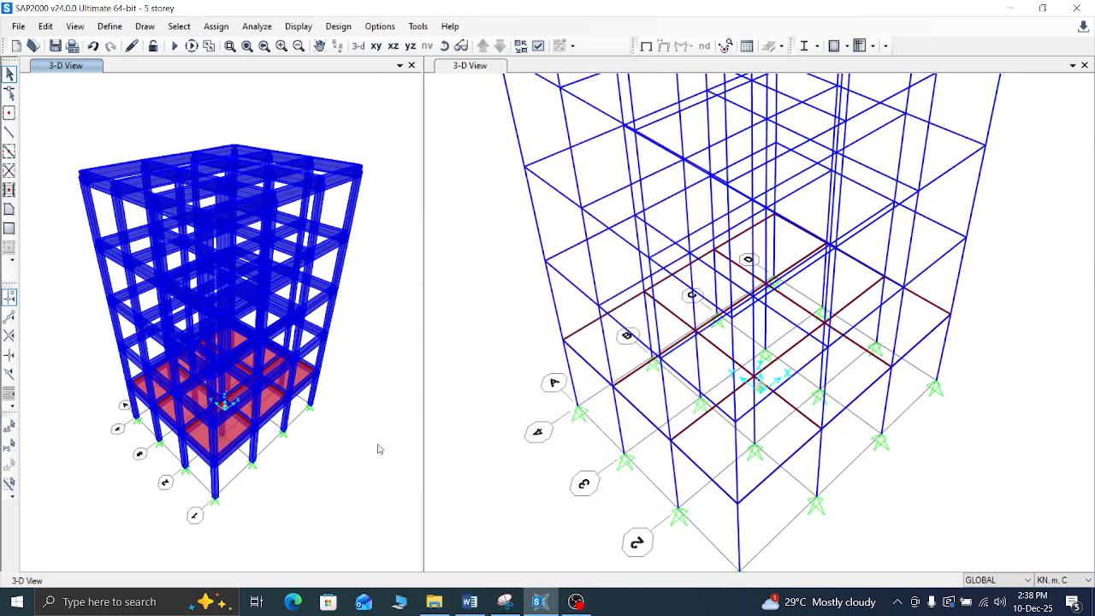
scroll(243, 425, "up", 5)
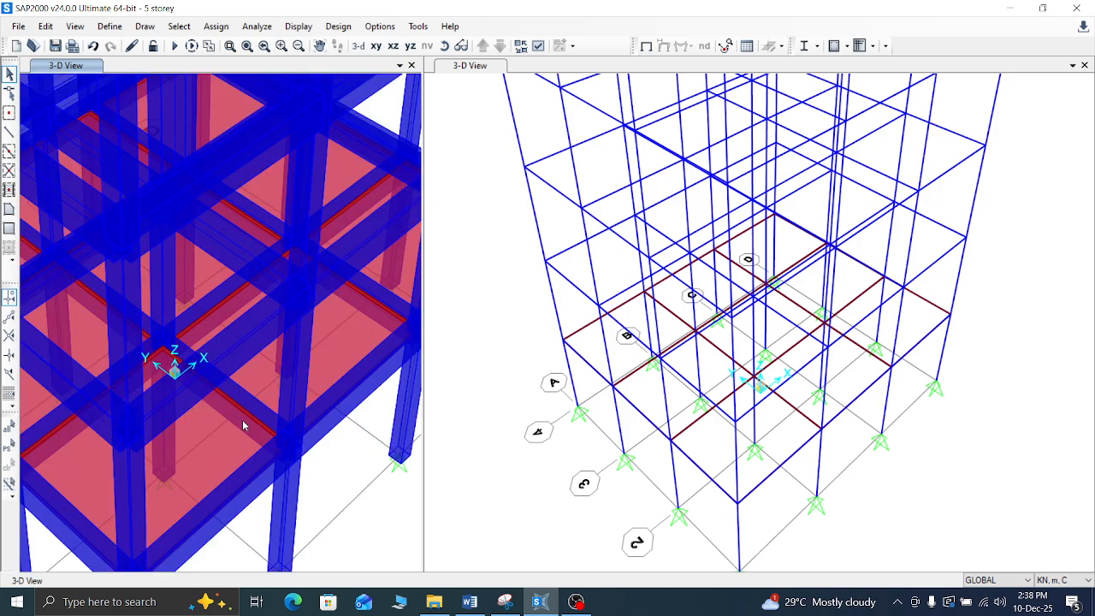
scroll(243, 425, "up", 3)
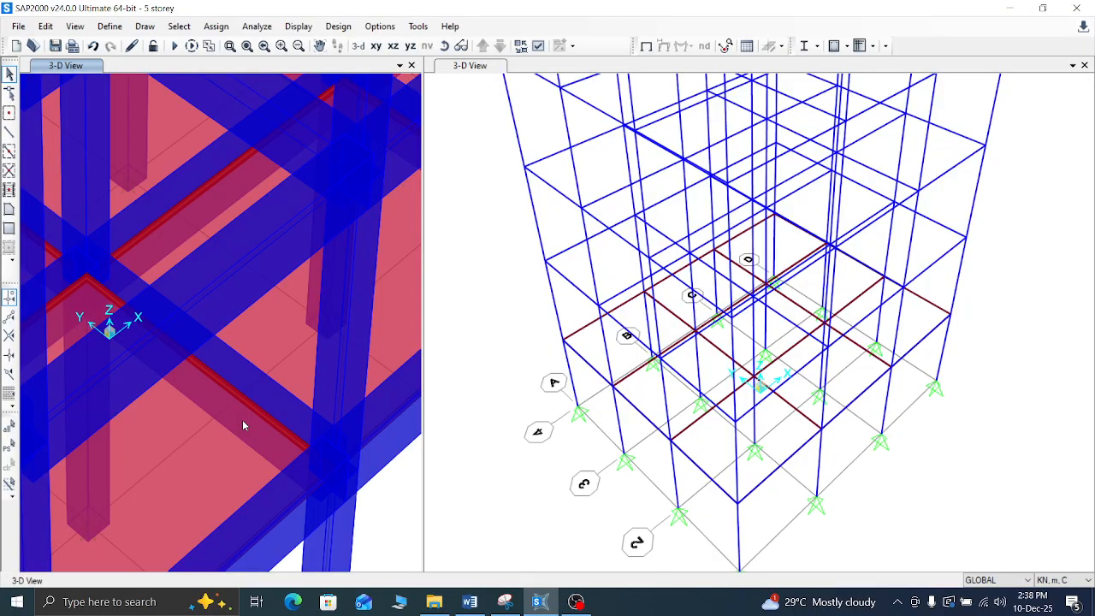
scroll(243, 425, "down", 6)
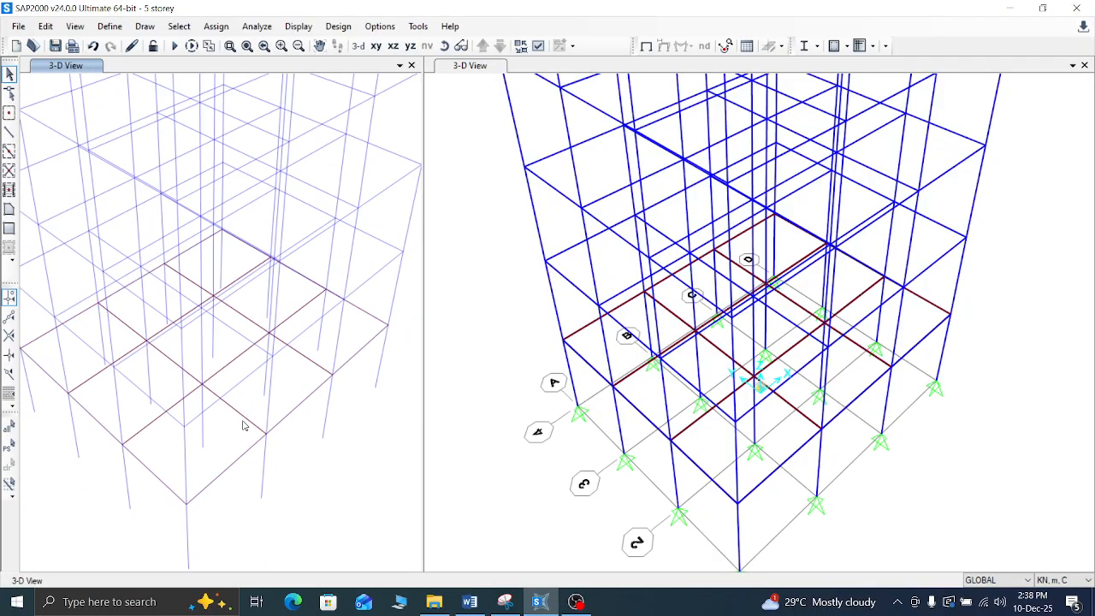
scroll(242, 425, "down", 2)
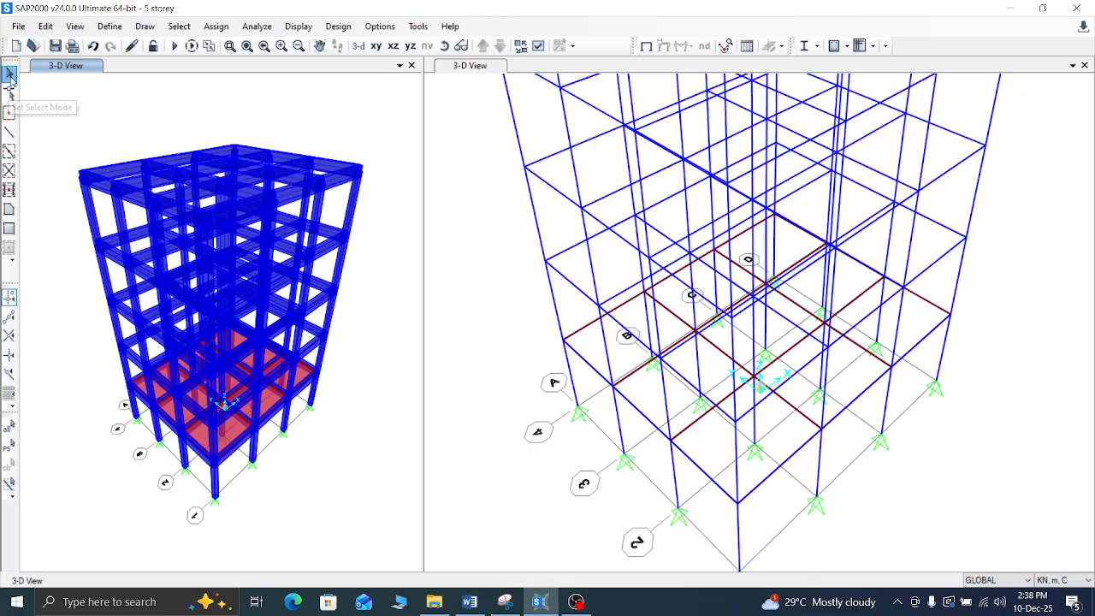
Step: Fill all nine bays of the X-Y plane at Z=7.2 with separate S125 slab areas using Quick Draw Area
left_click(476, 65)
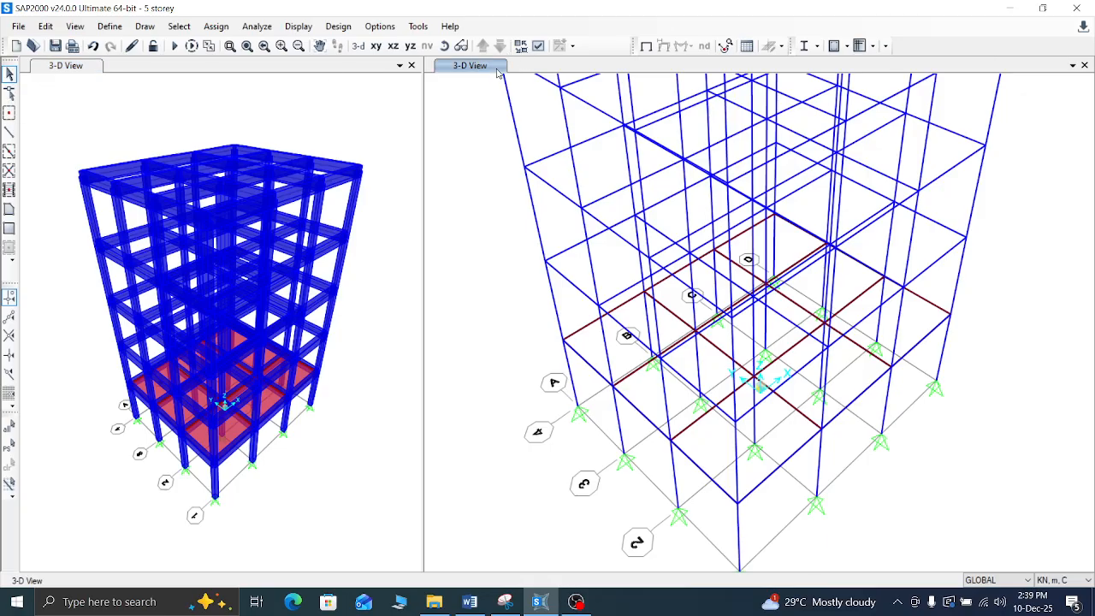
left_click(375, 46)
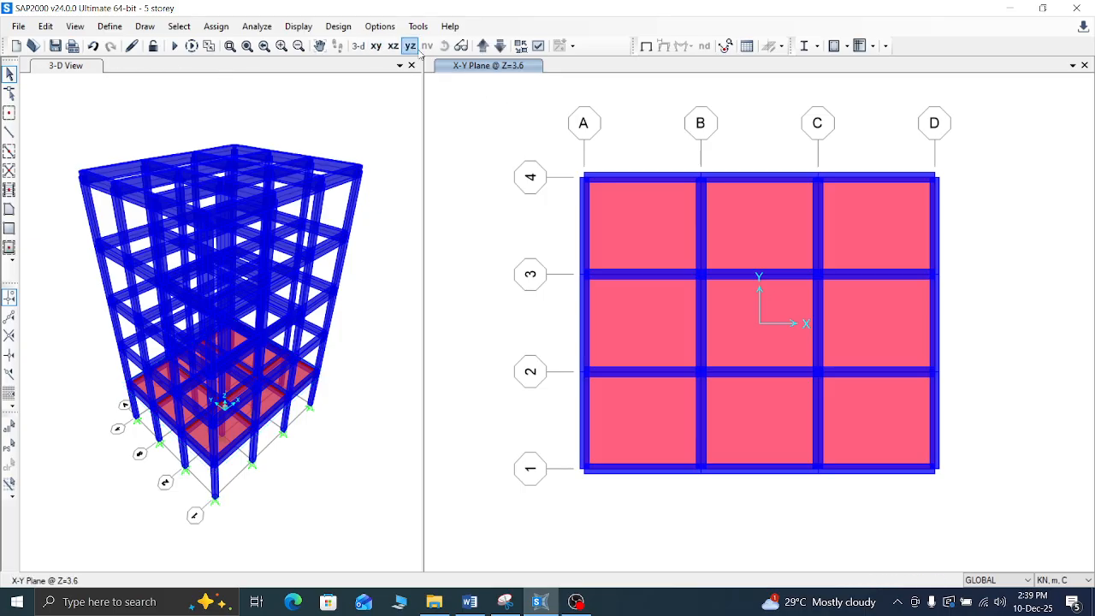
left_click(482, 45)
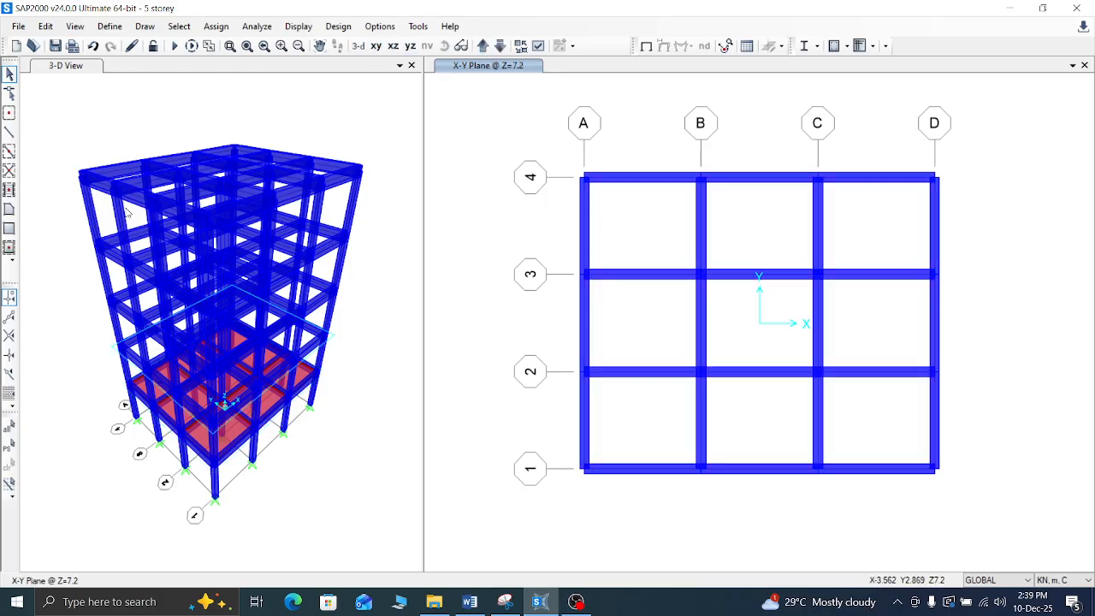
left_click(9, 247)
left_click(623, 196)
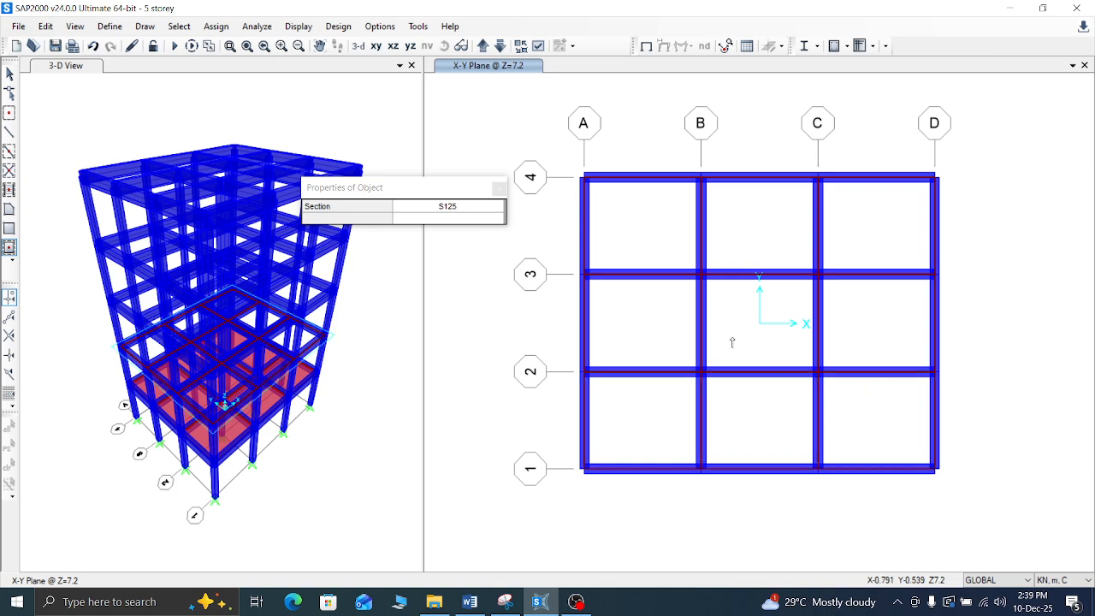
Step: Fill all nine bays of the X-Y planes at Z=10.8 and Z=14.4 with separate S125 slab areas
left_click(483, 47)
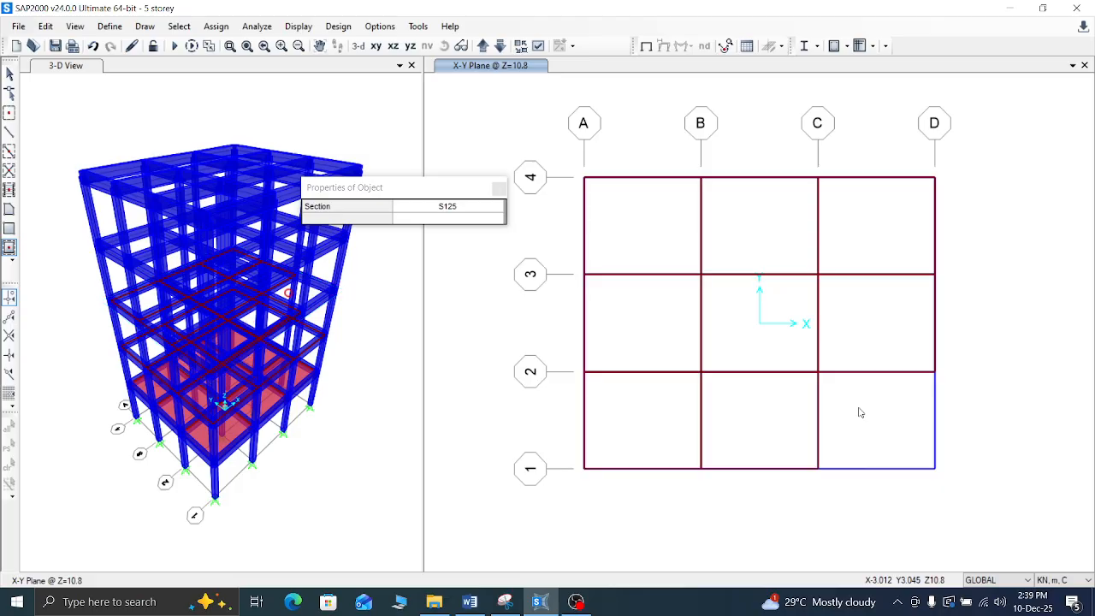
left_click(859, 412)
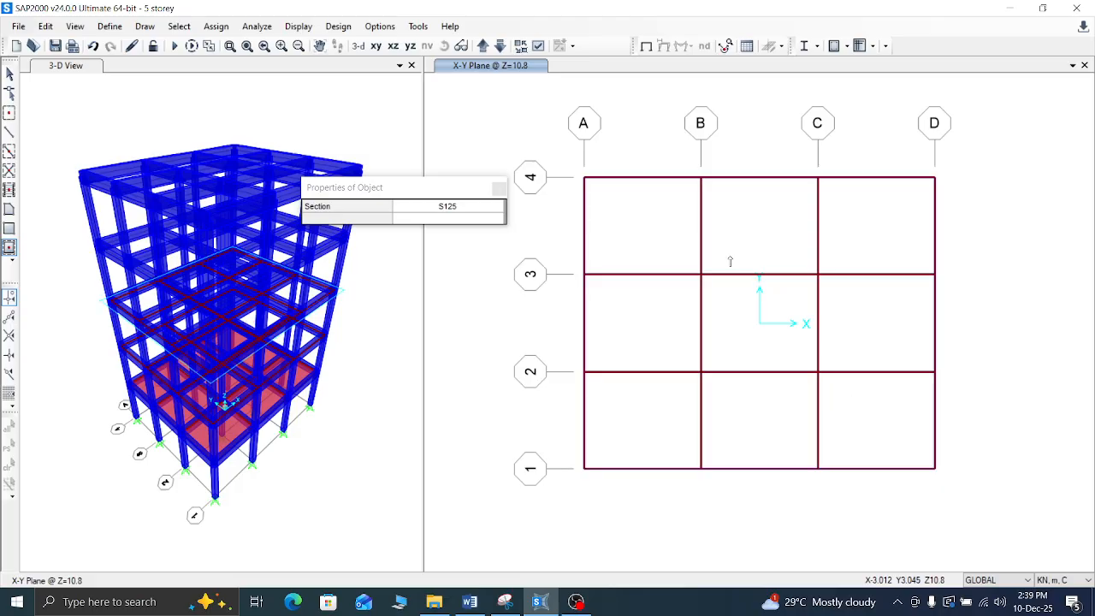
left_click(482, 46)
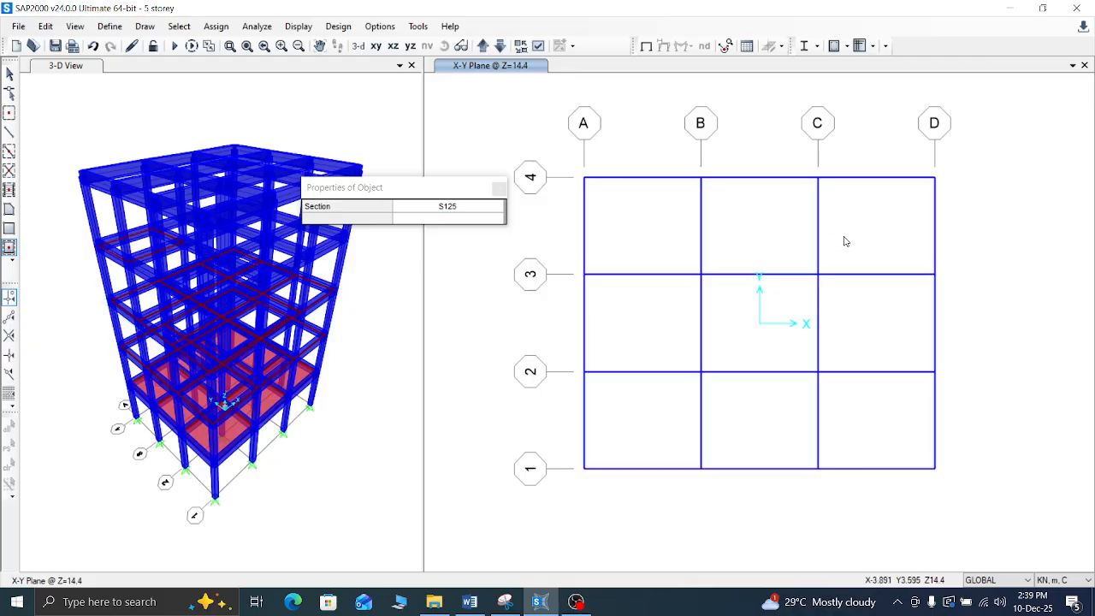
left_click(867, 322)
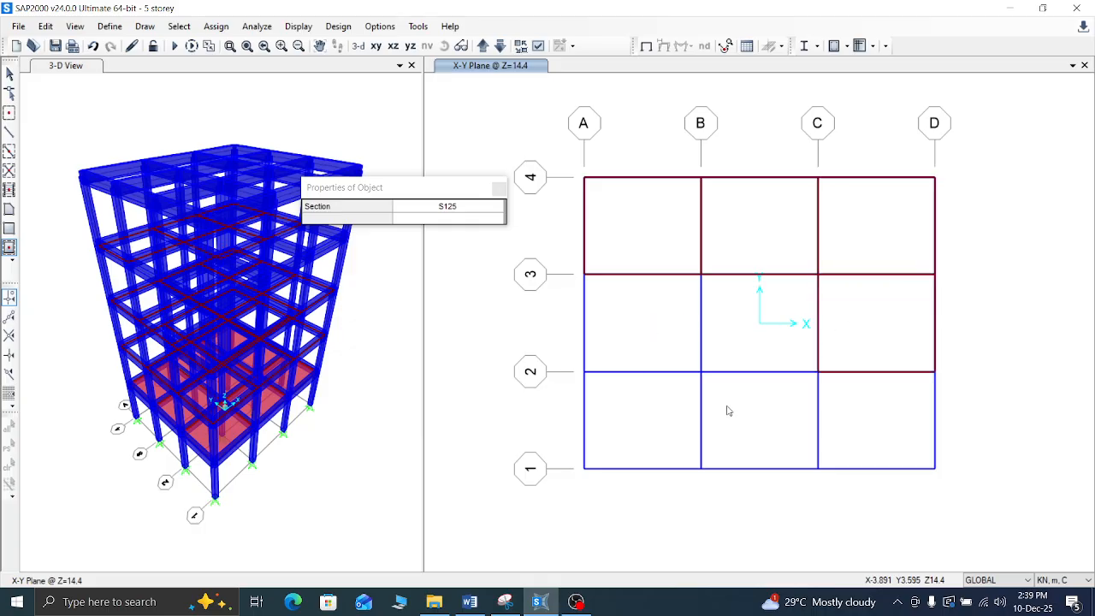
Step: Fill all nine bays of the roof plane at Z=18 with separate S125 slab areas and leave the drawing mode
left_click(486, 45)
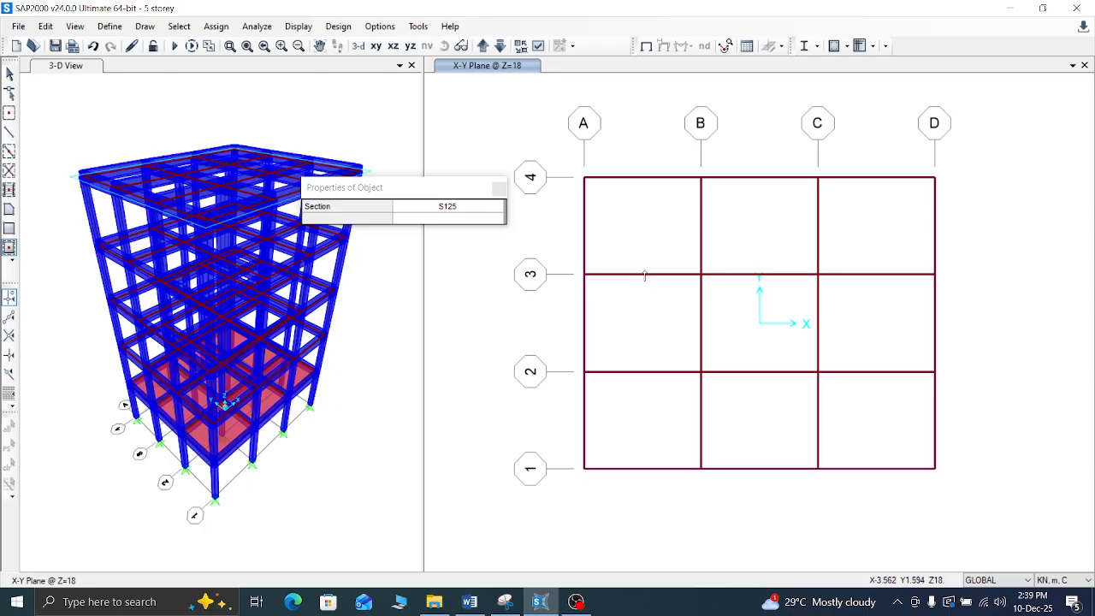
left_click(498, 189)
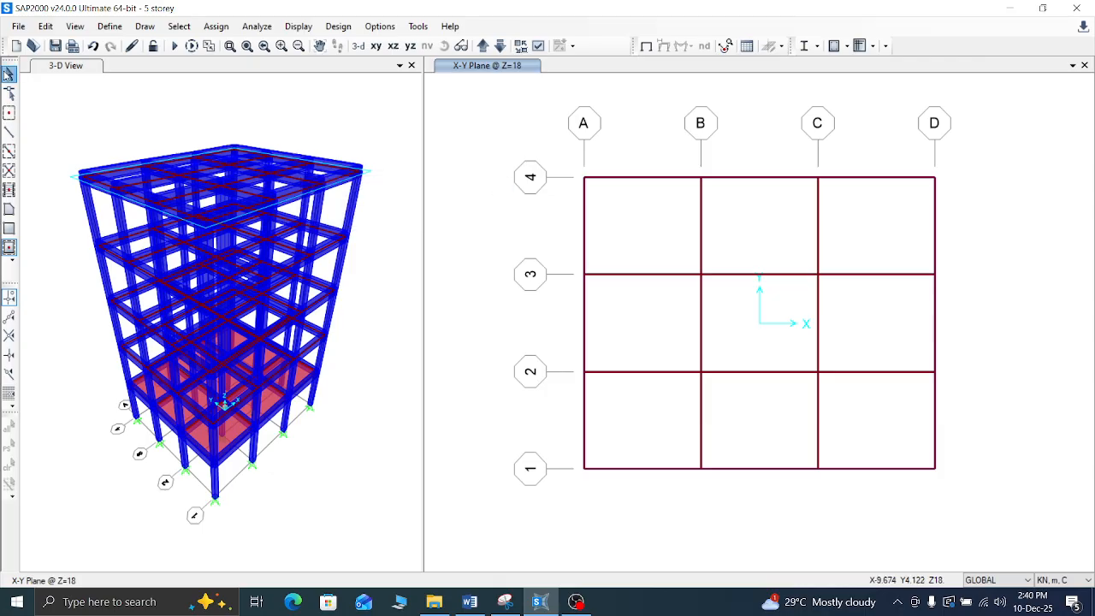
left_click(9, 73)
Step: Set the rebar material in the concrete shell design parameters of area section S125 to Mild250
left_click(110, 26)
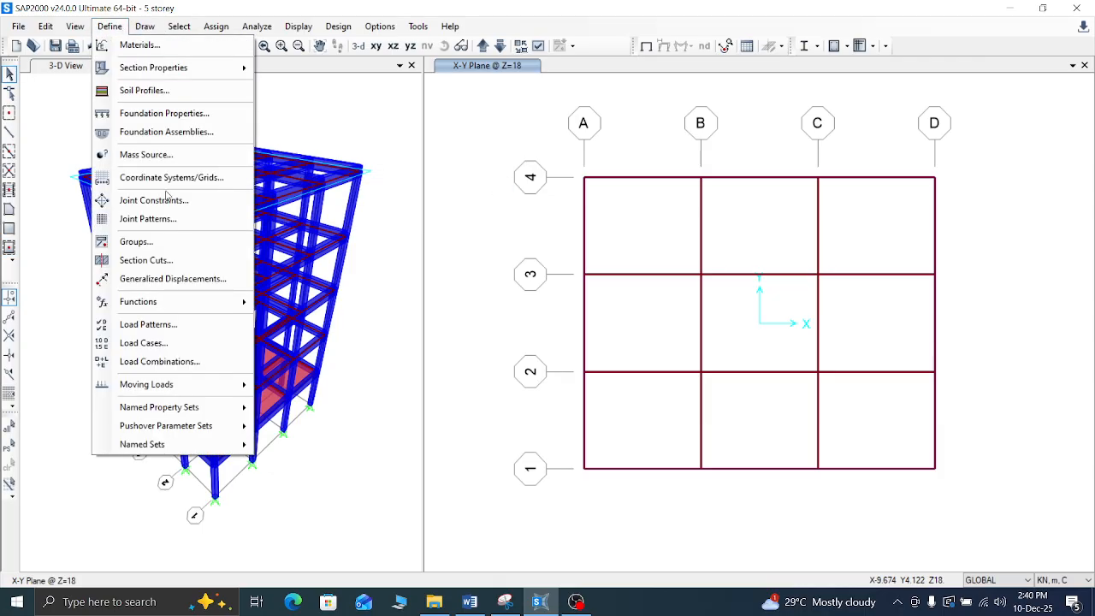
mouse_move(171, 67)
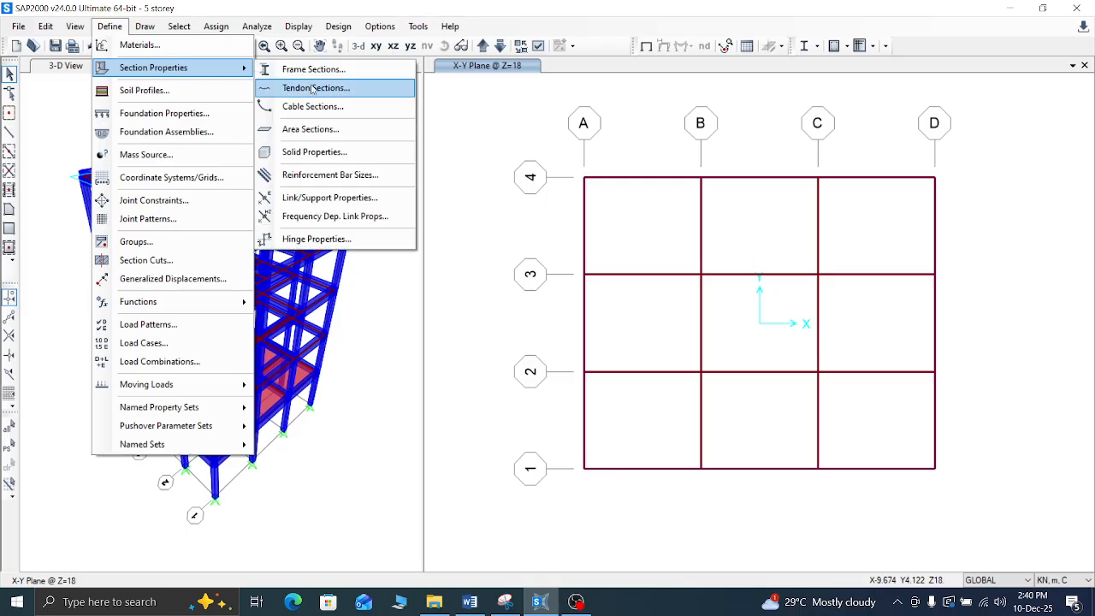
left_click(310, 129)
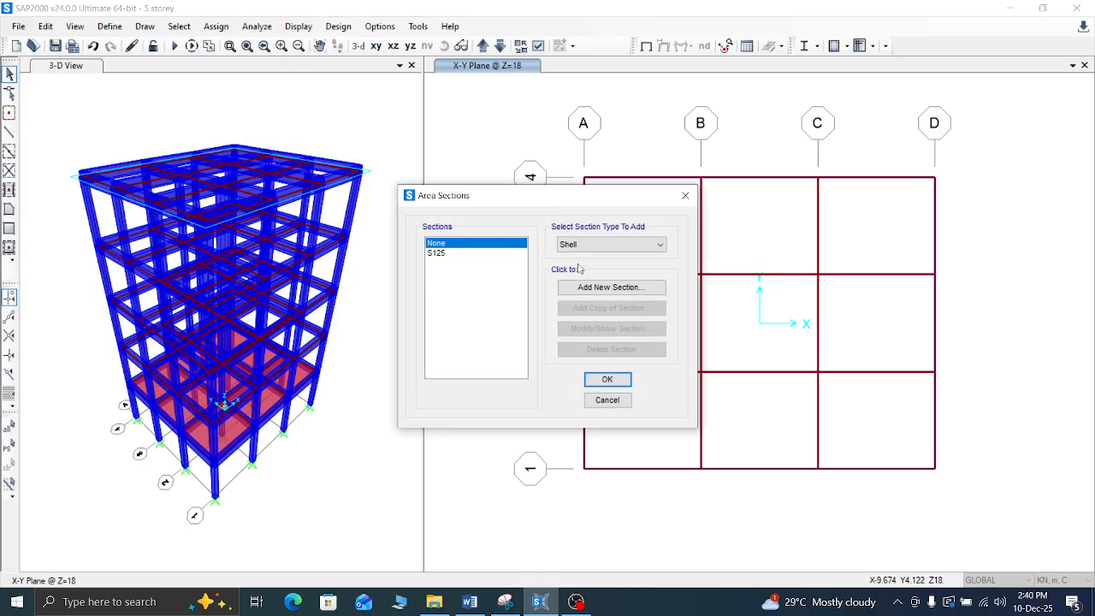
left_click(473, 254)
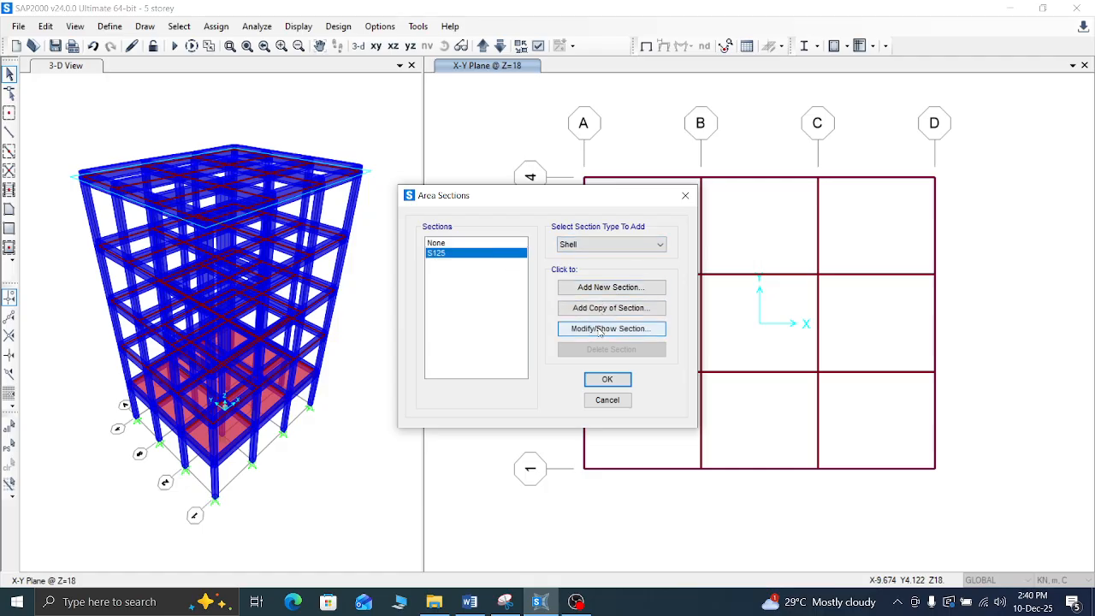
left_click(601, 330)
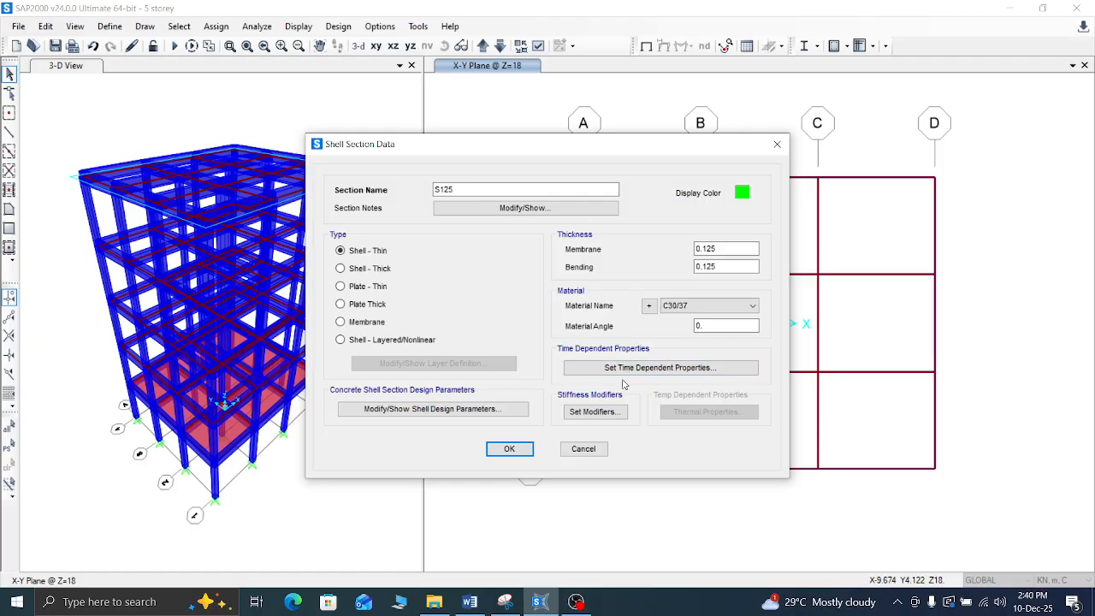
left_click(497, 410)
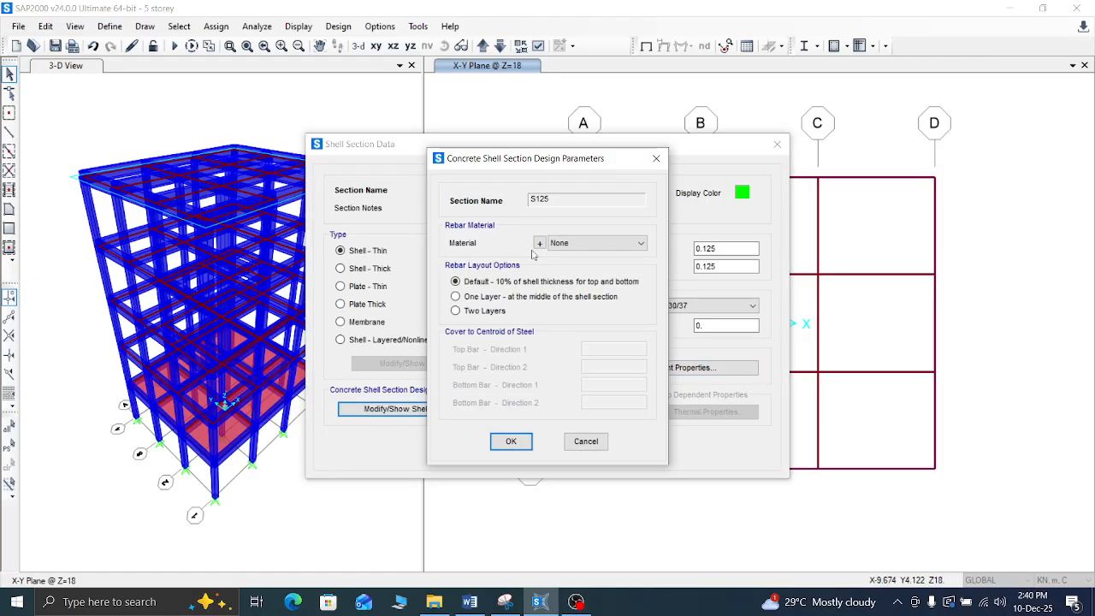
left_click(592, 244)
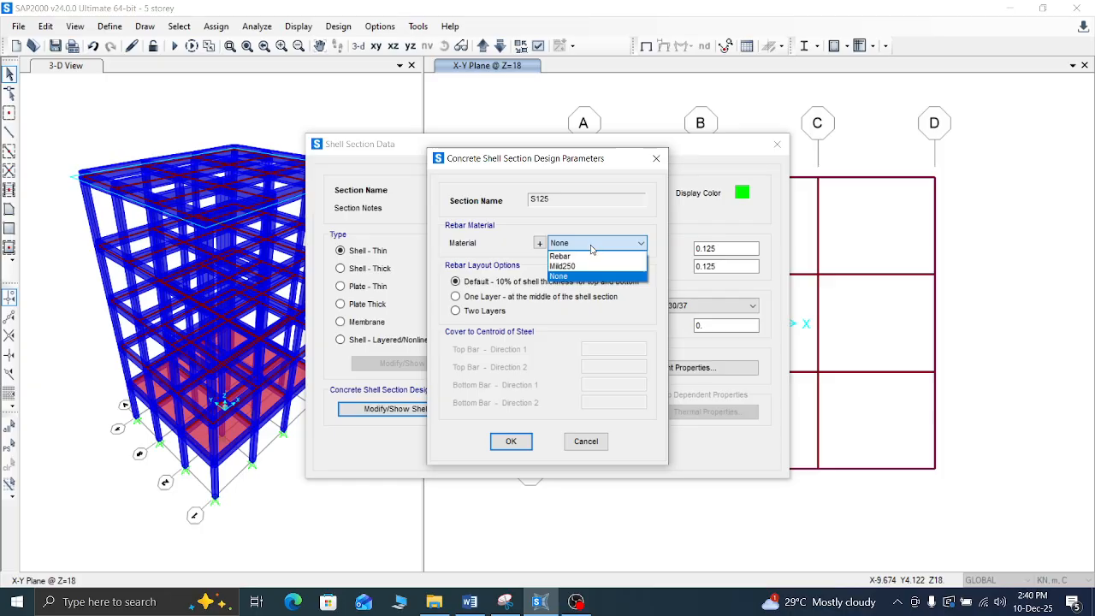
left_click(588, 266)
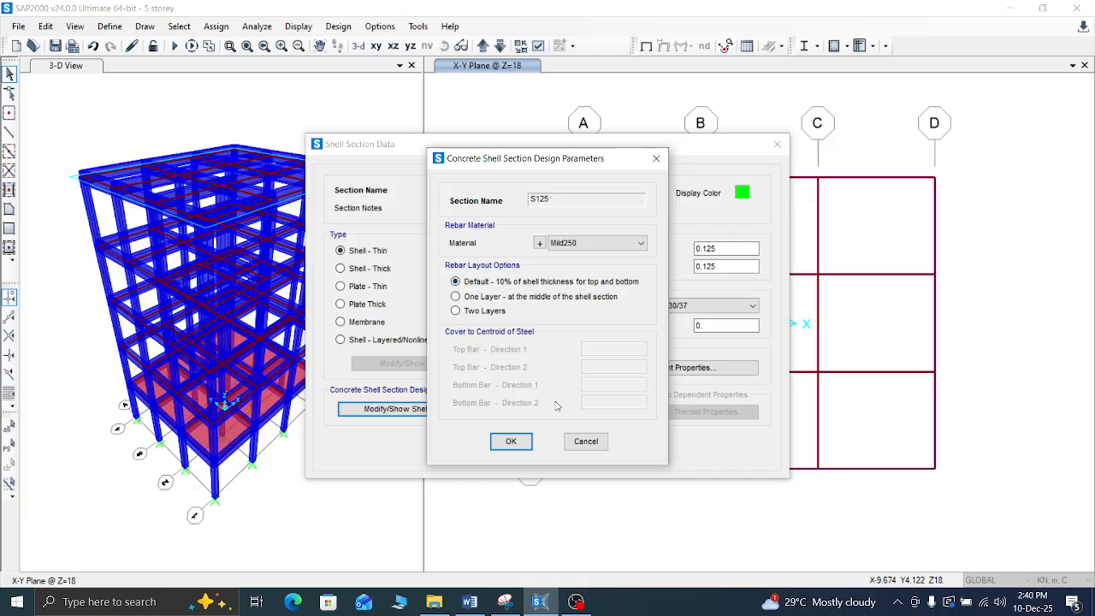
left_click(510, 440)
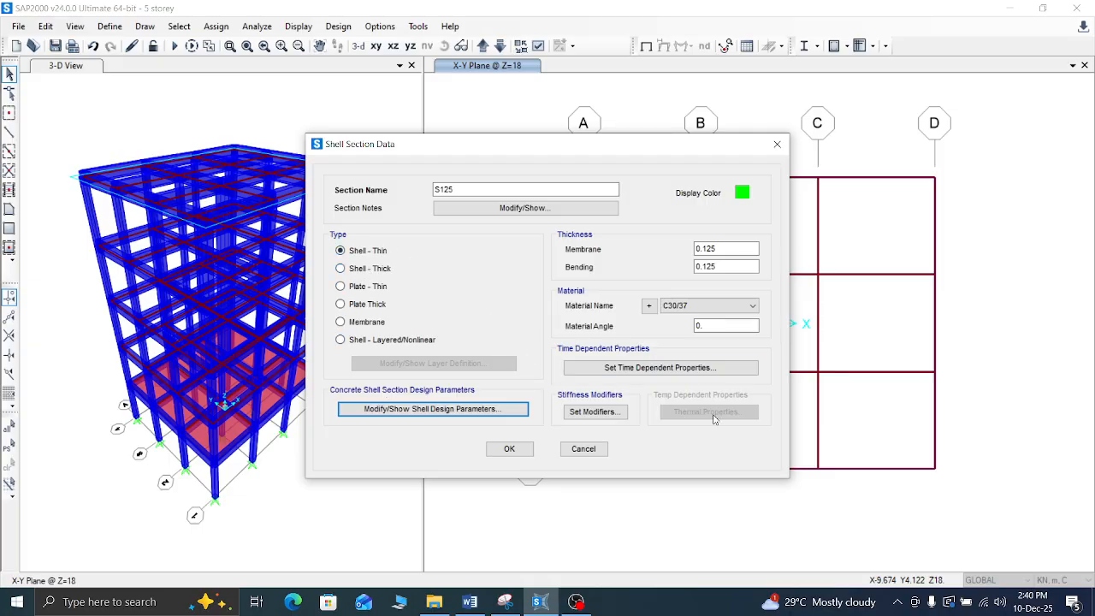
left_click(510, 449)
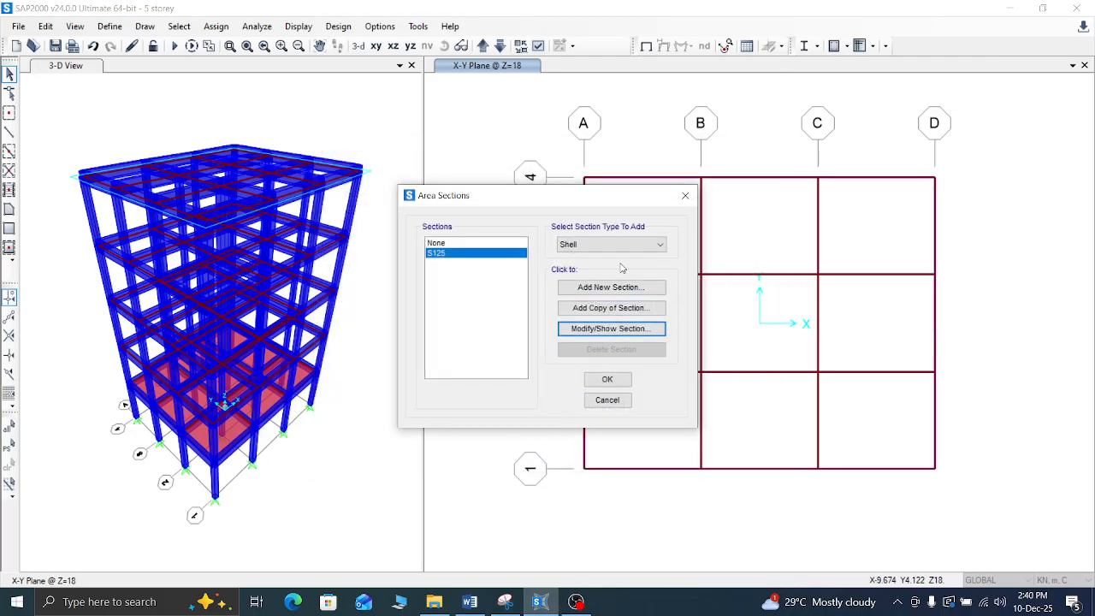
left_click(606, 381)
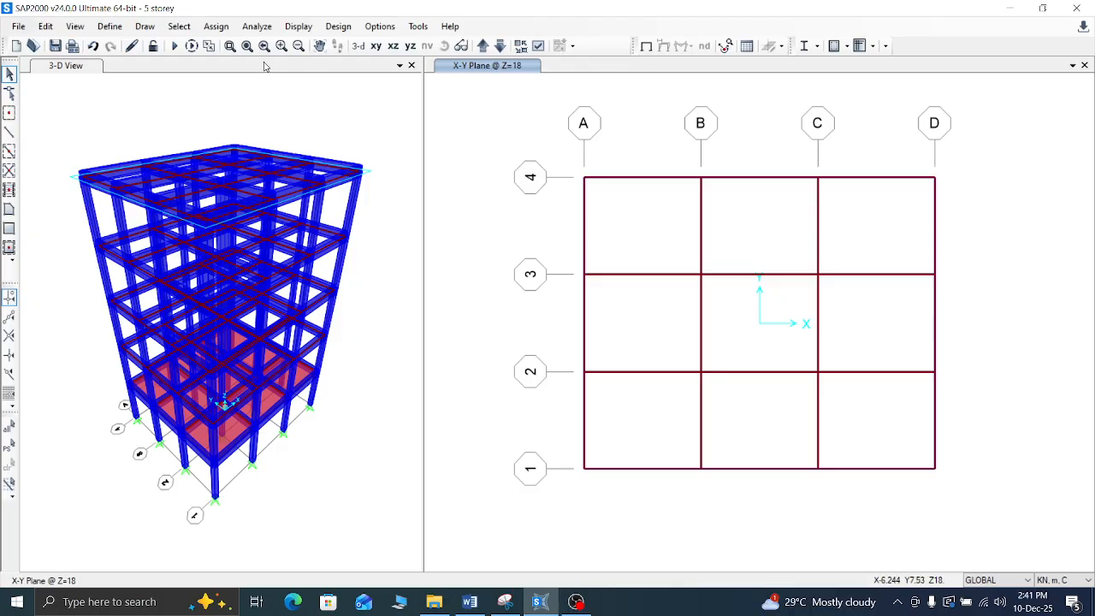
Step: Switch the Z=18 plan window to the 3-D view and the other 3-D window to the X-Y plane at Z=18
left_click(358, 45)
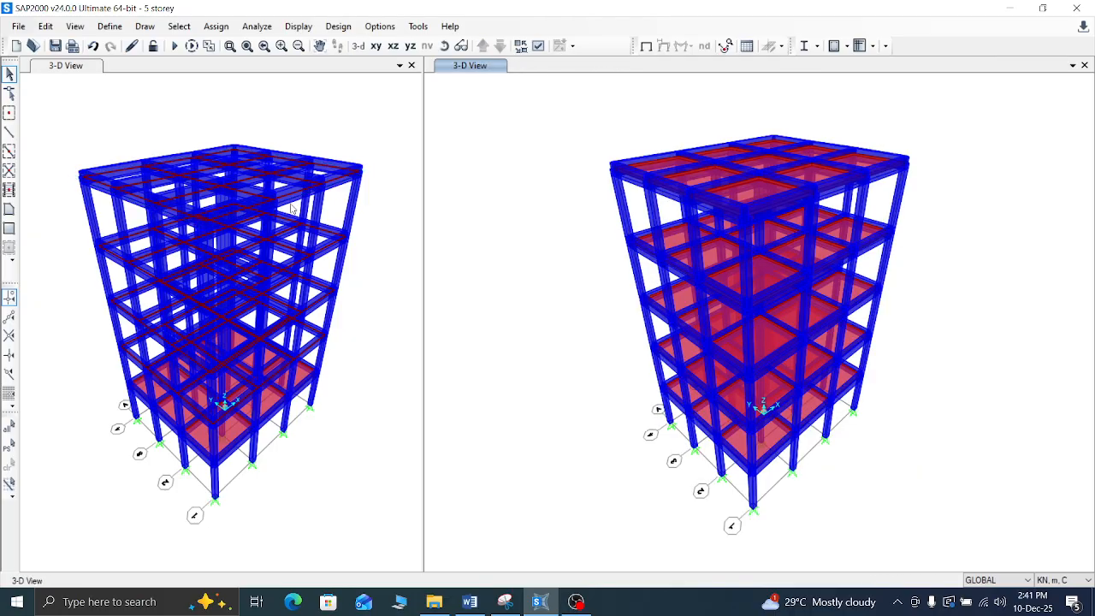
left_click(77, 73)
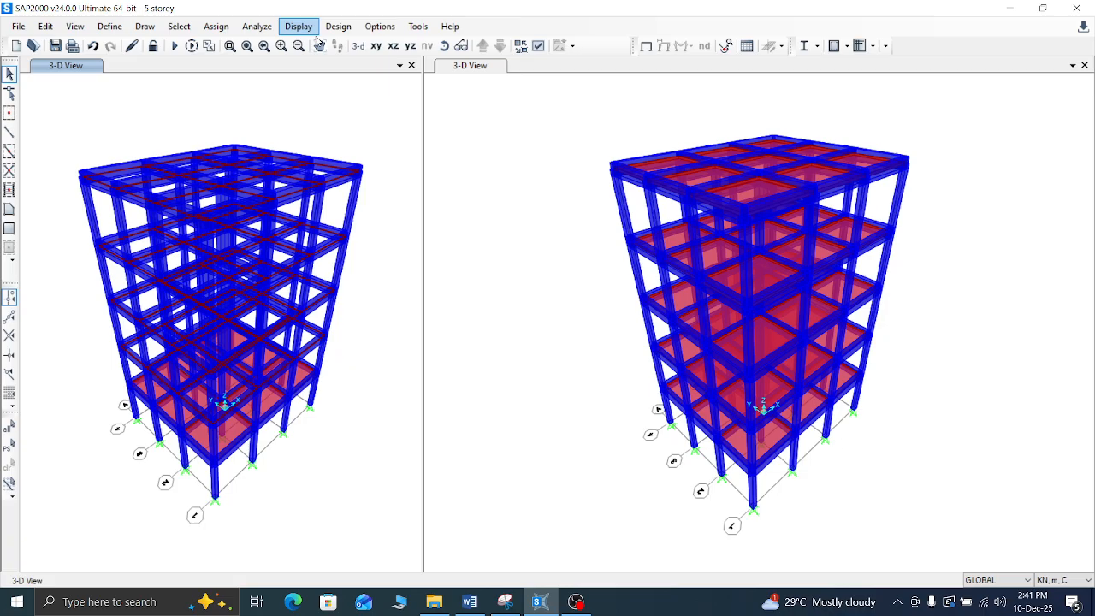
left_click(375, 45)
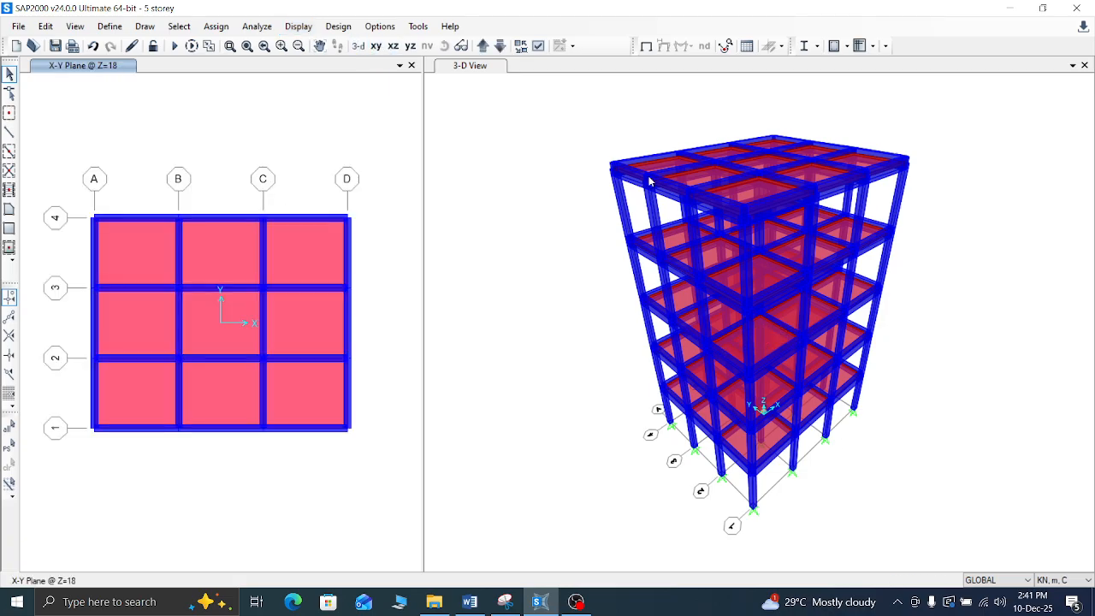
Step: Run the analysis for the DEAD, MODAL and LIVE load cases with the 3-D view window active
left_click(476, 69)
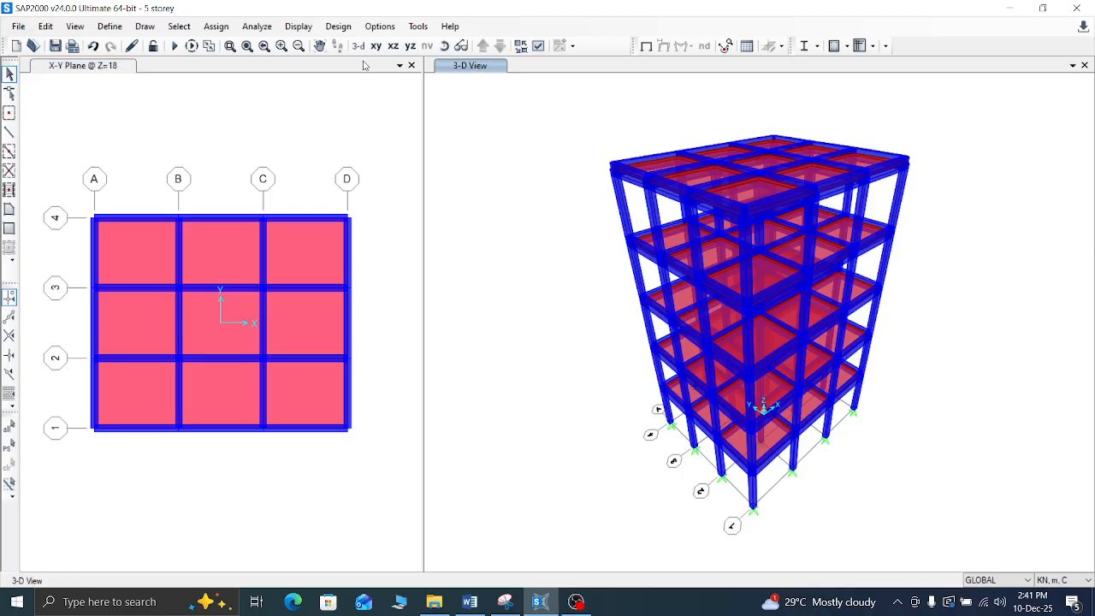
left_click(255, 27)
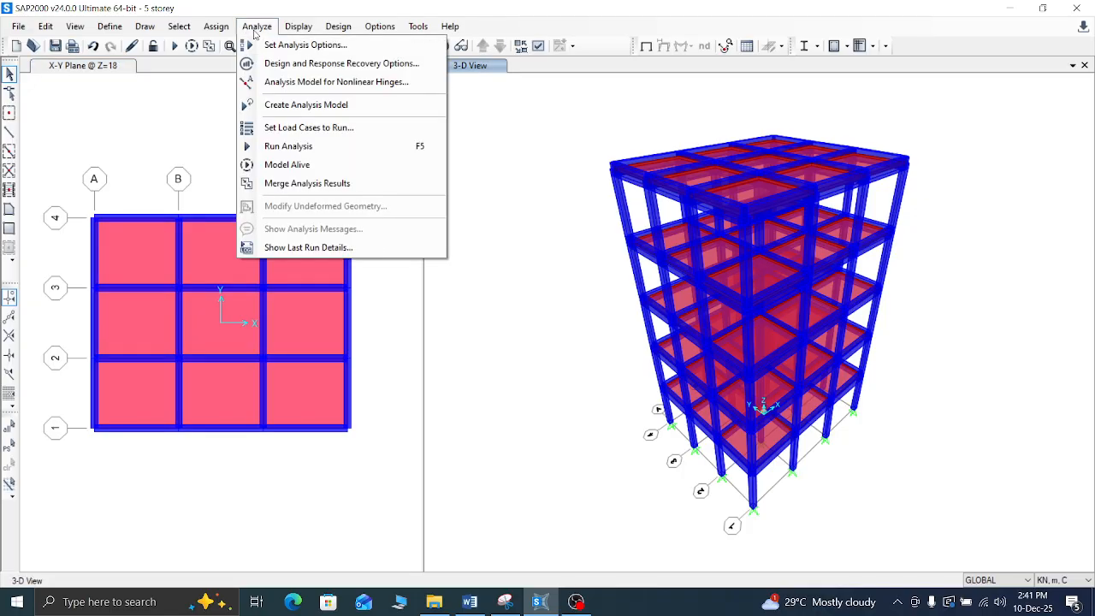
left_click(288, 146)
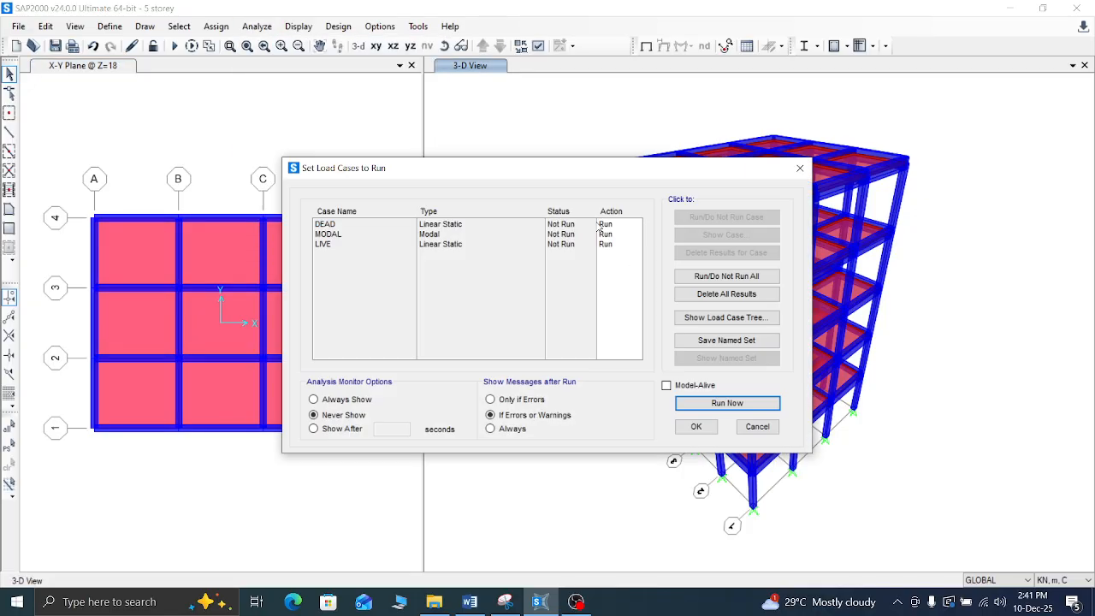
left_click(713, 405)
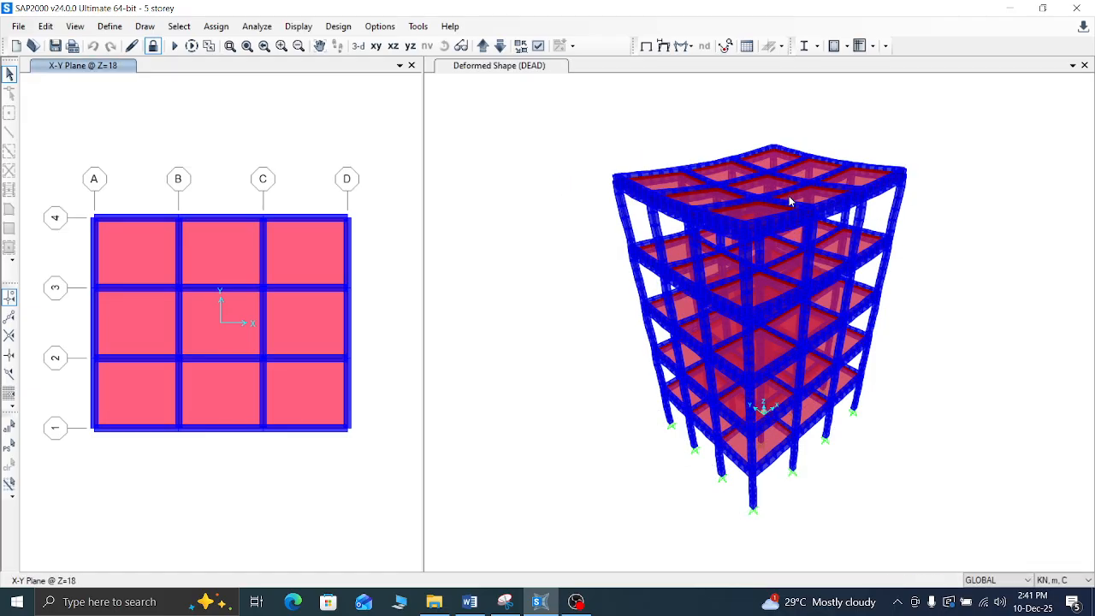
scroll(789, 202, "up", 4)
scroll(789, 201, "down", 4)
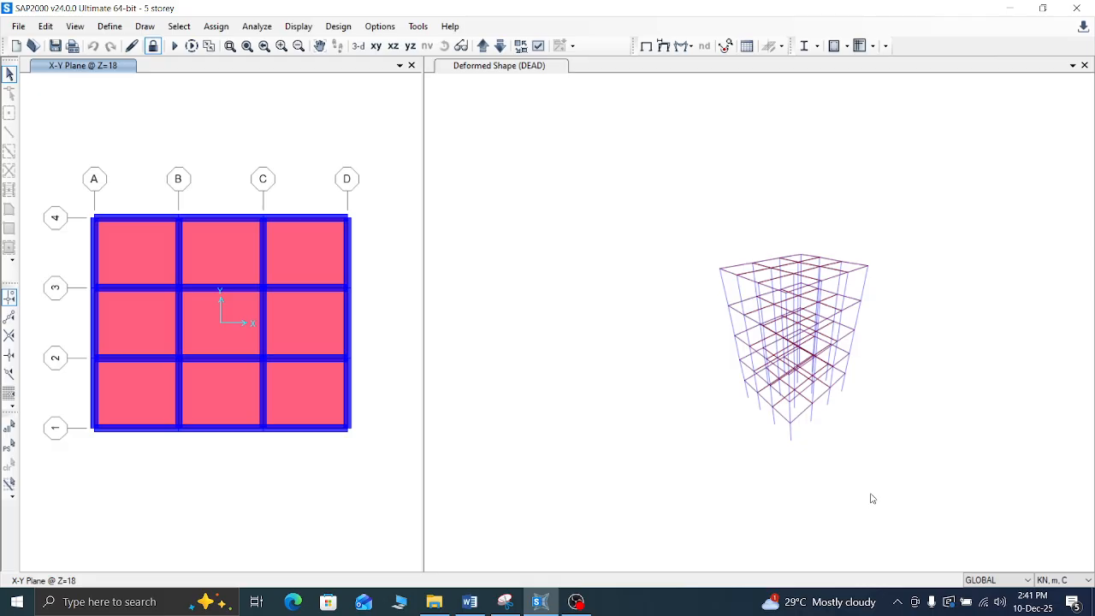
scroll(872, 498, "up", 3)
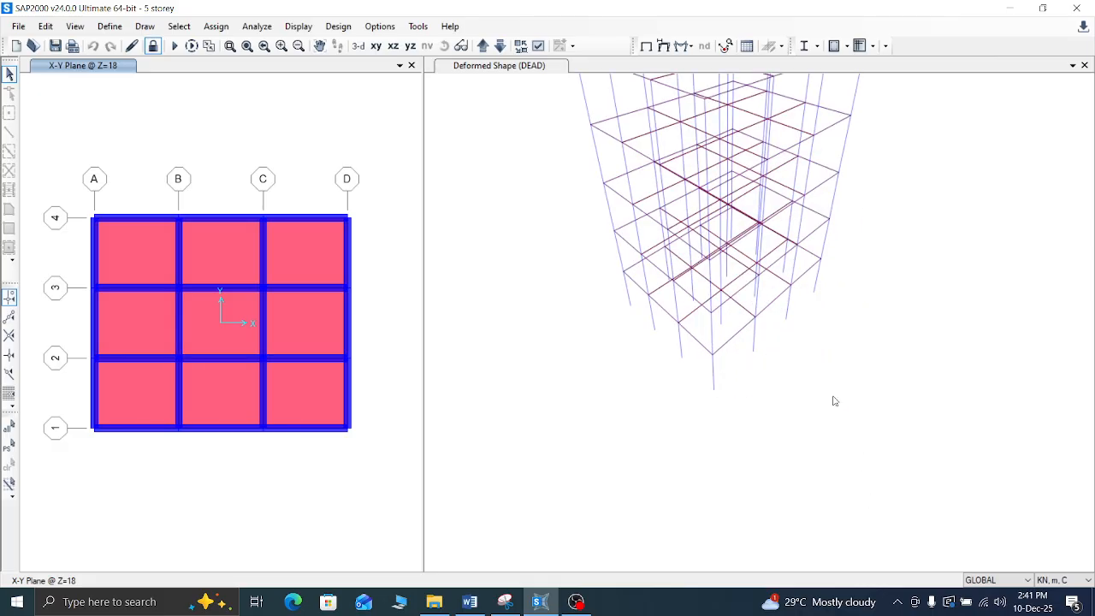
scroll(829, 343, "down", 3)
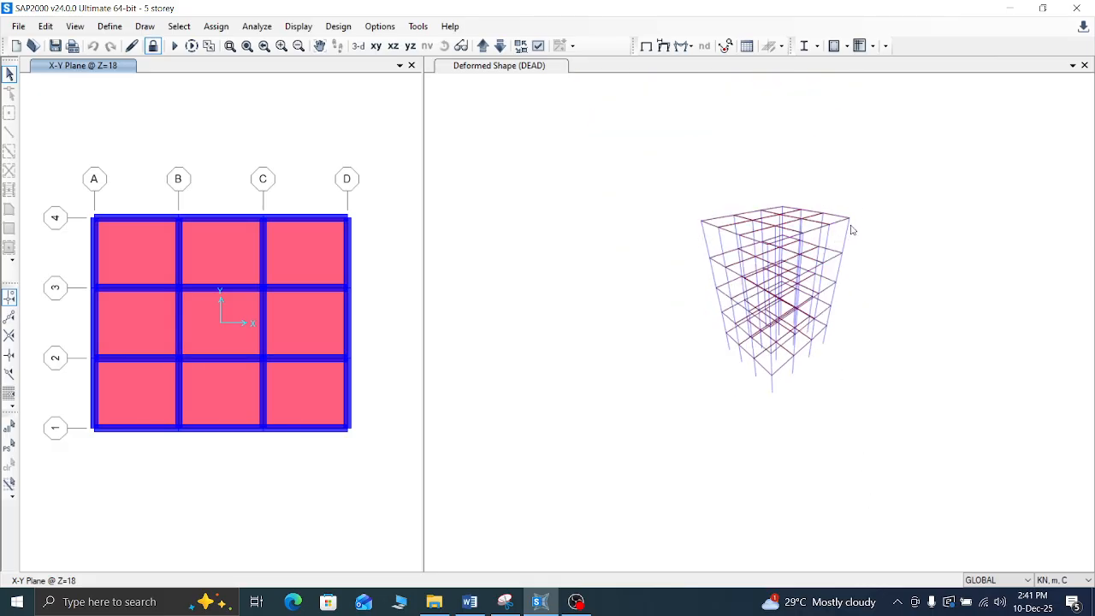
scroll(851, 229, "up", 3)
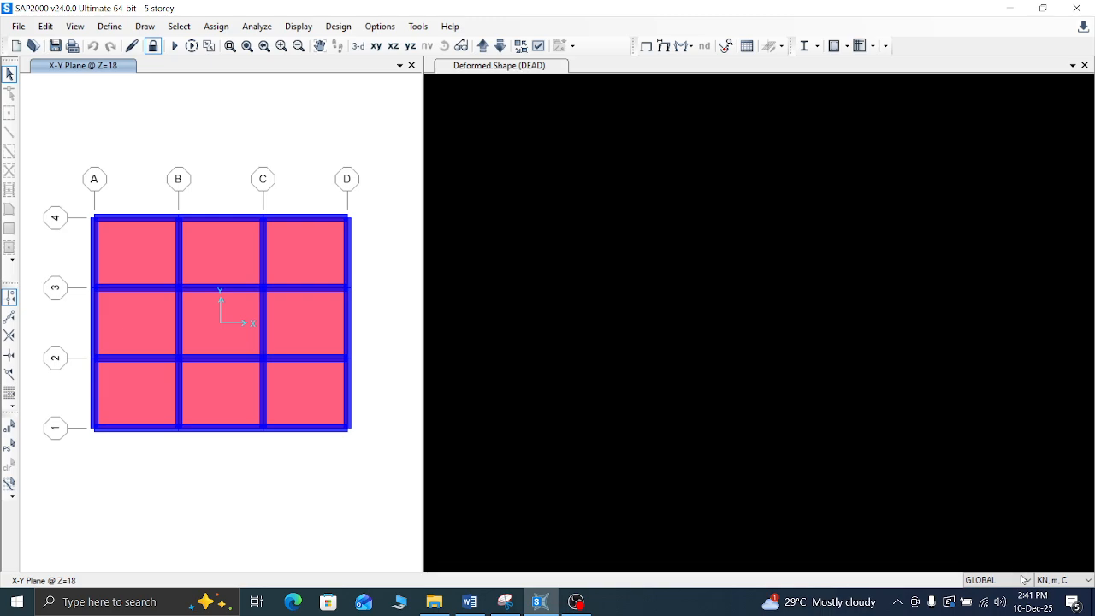
left_click(1024, 579)
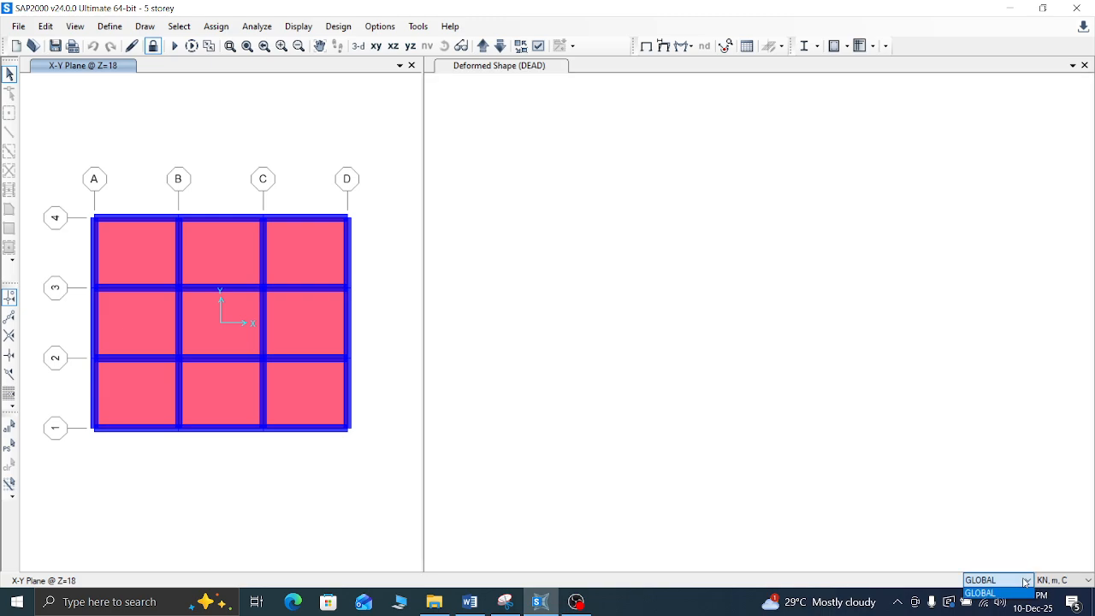
left_click(1025, 582)
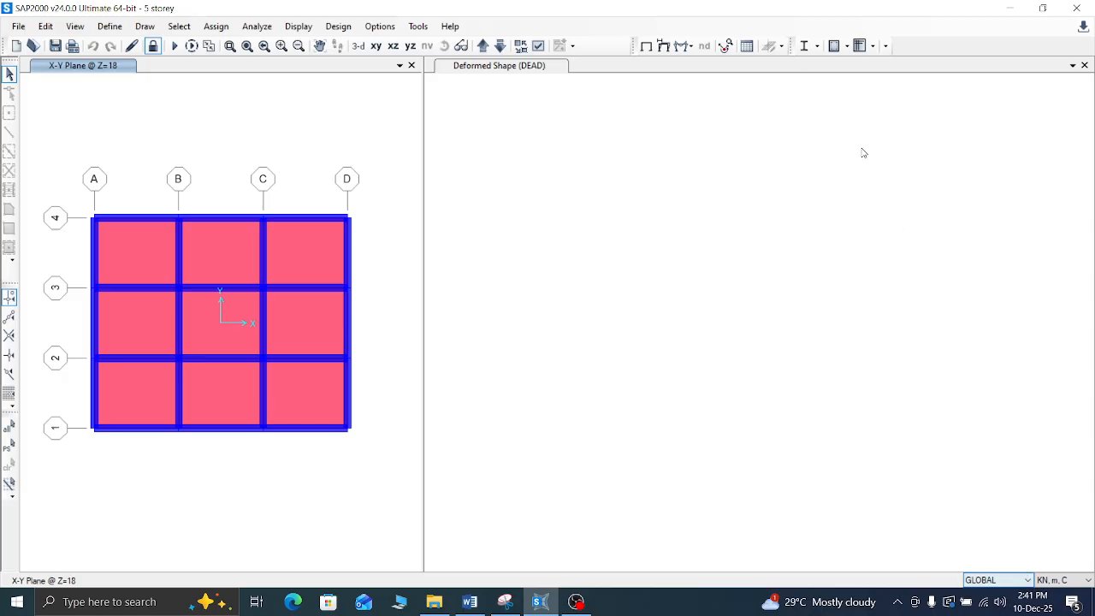
left_click(773, 180)
scroll(773, 186, "down", 2)
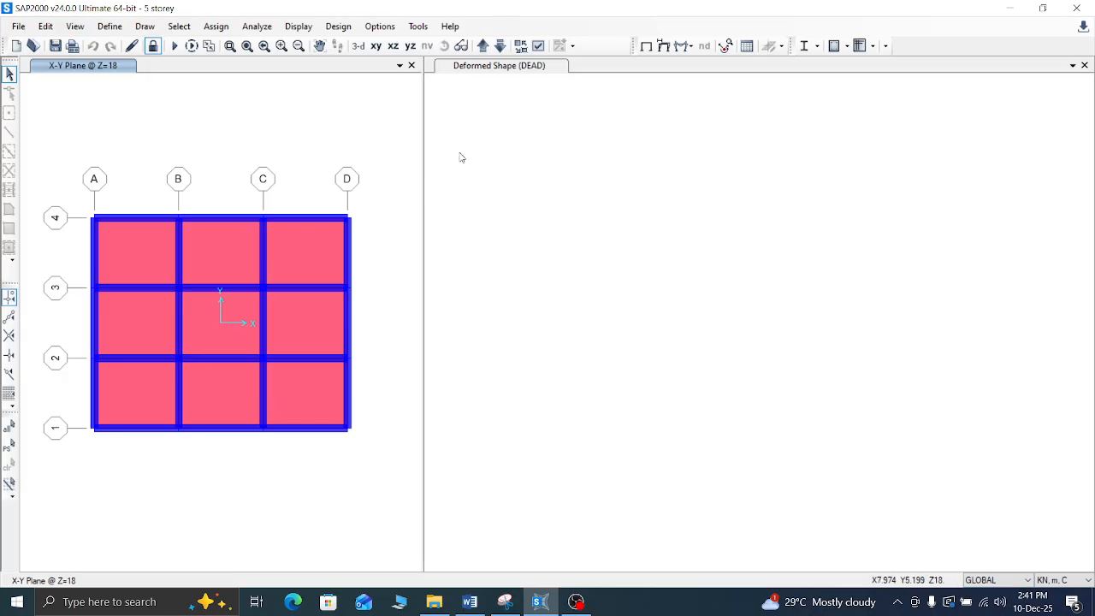
Step: Activate the DEAD deformed shape window and reset it to the default 3-D view
left_click(477, 69)
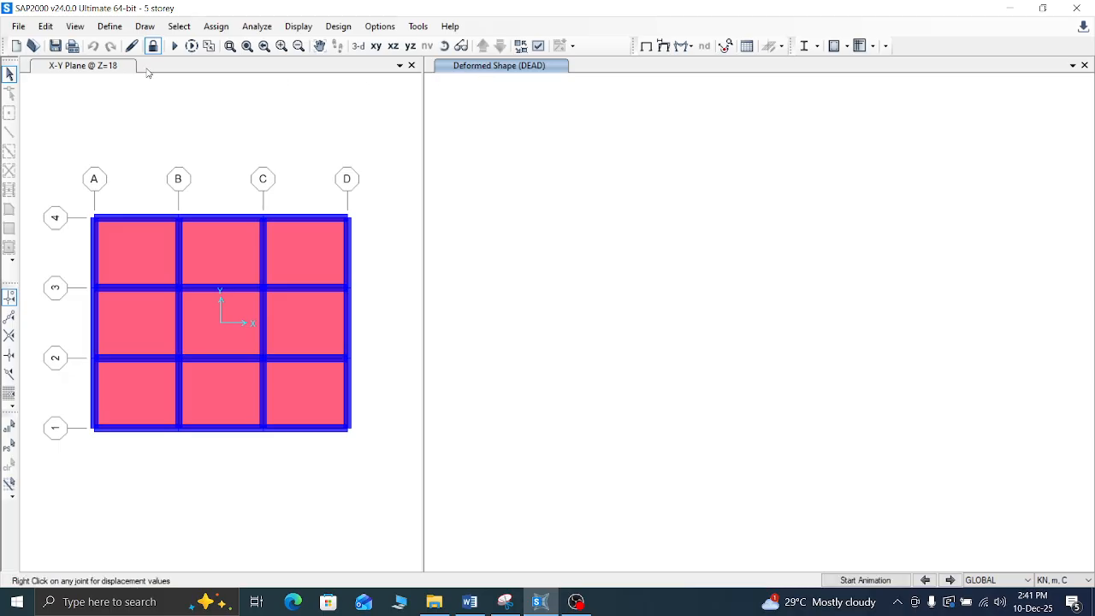
left_click(120, 65)
left_click(462, 65)
left_click(366, 49)
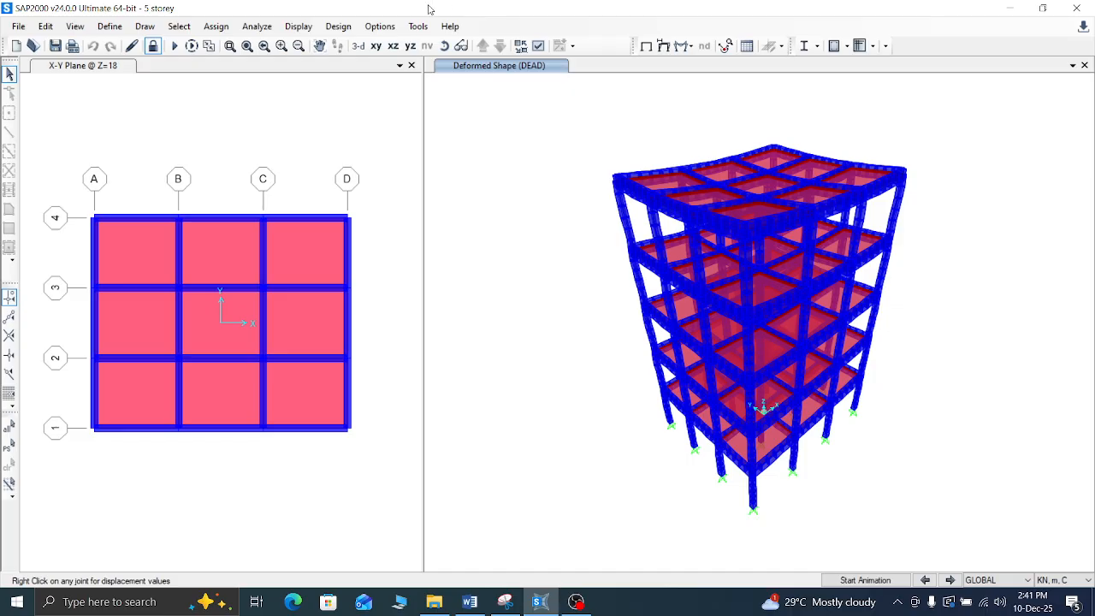
Step: Play the animation of the DEAD deformed shape and stop it again
left_click(297, 24)
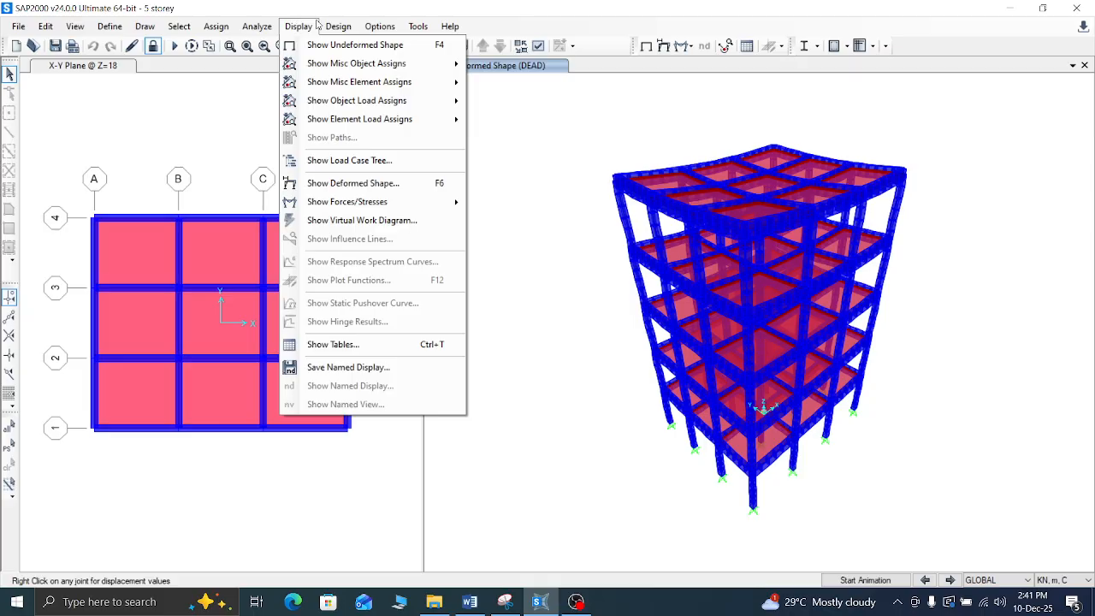
mouse_move(327, 24)
mouse_move(383, 22)
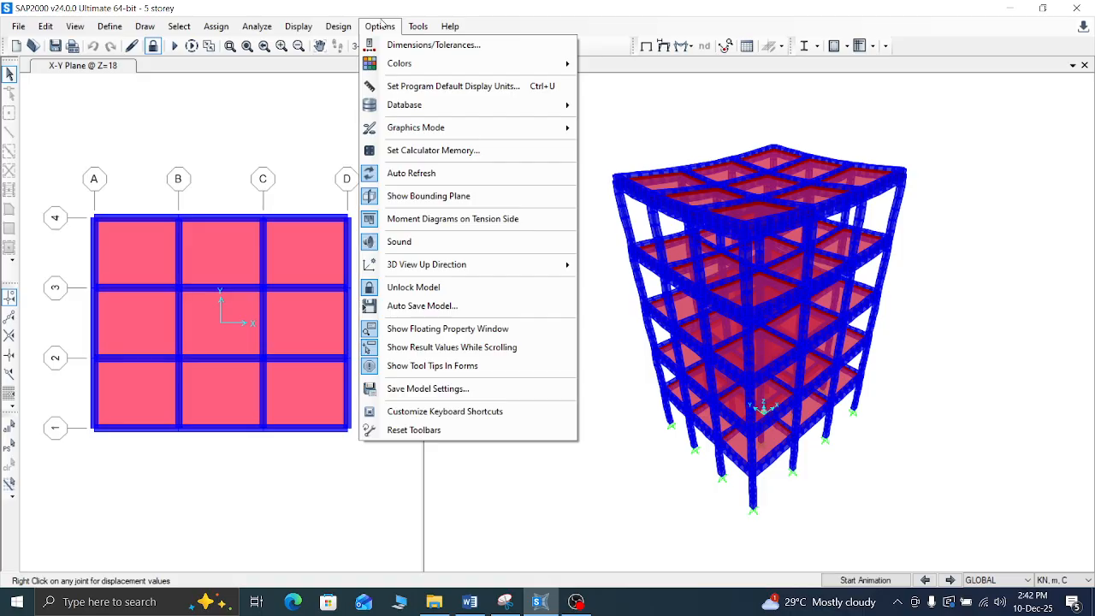
mouse_move(453, 27)
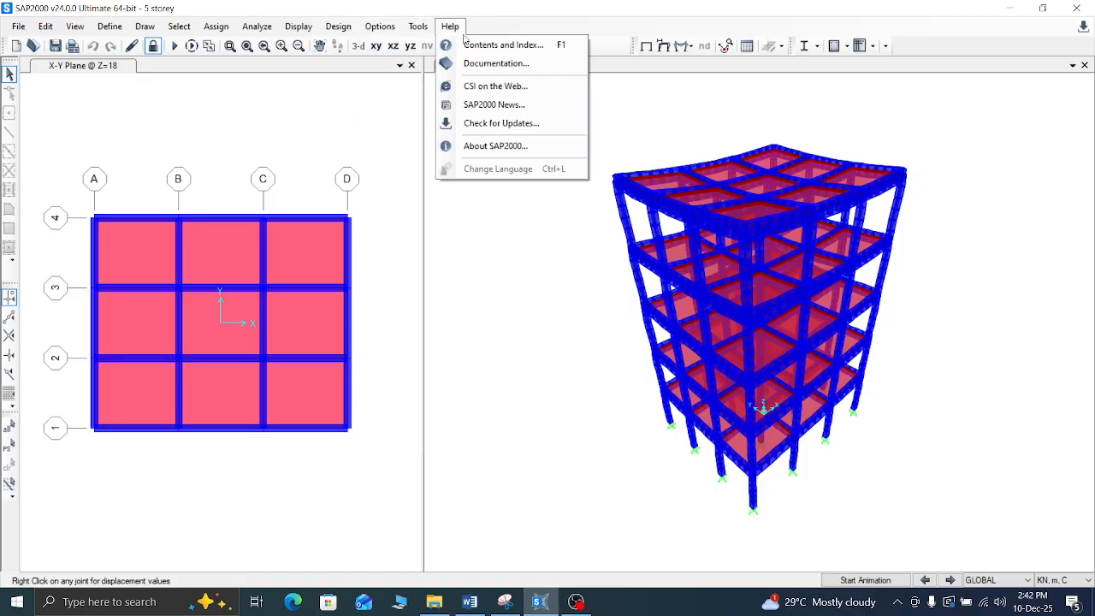
mouse_move(75, 27)
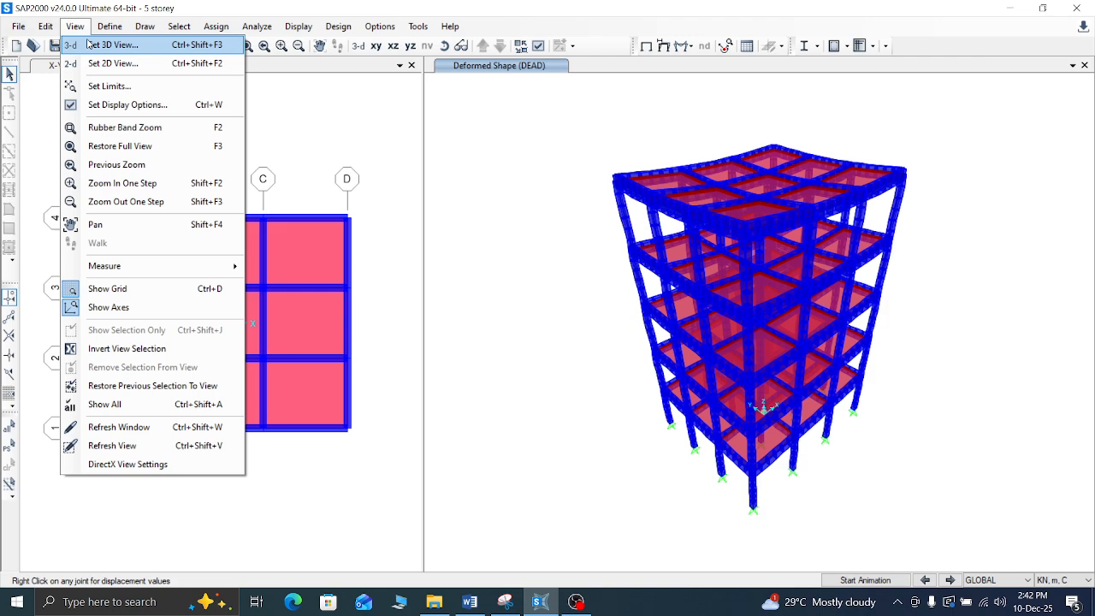
left_click(841, 580)
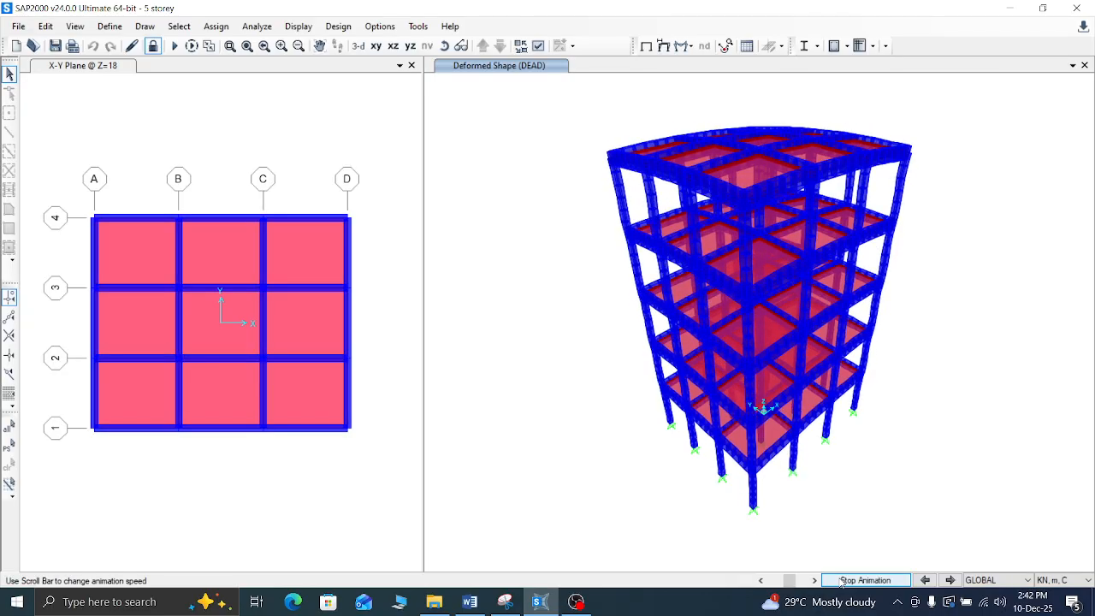
left_click(842, 581)
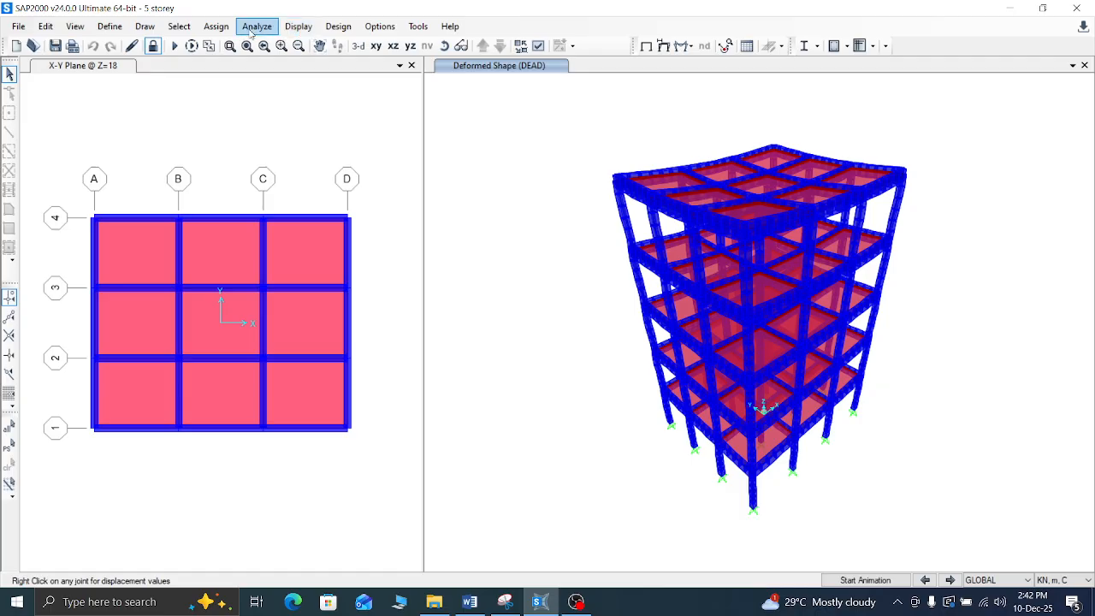
Step: Display the joint reactions for COMB1(ULS) as arrows and inspect them at the column bases
left_click(682, 47)
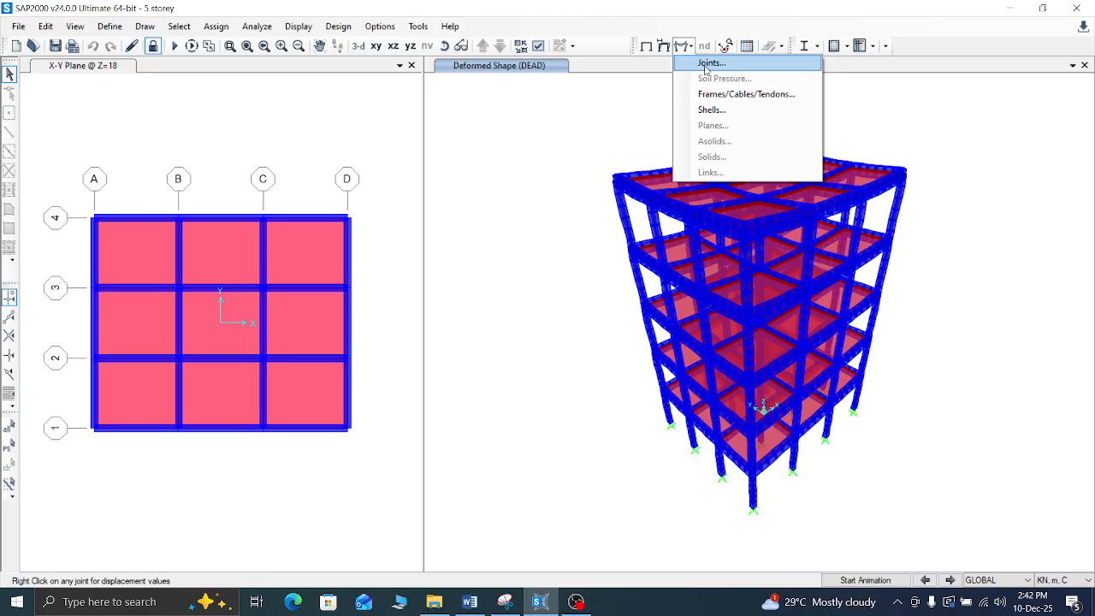
left_click(708, 63)
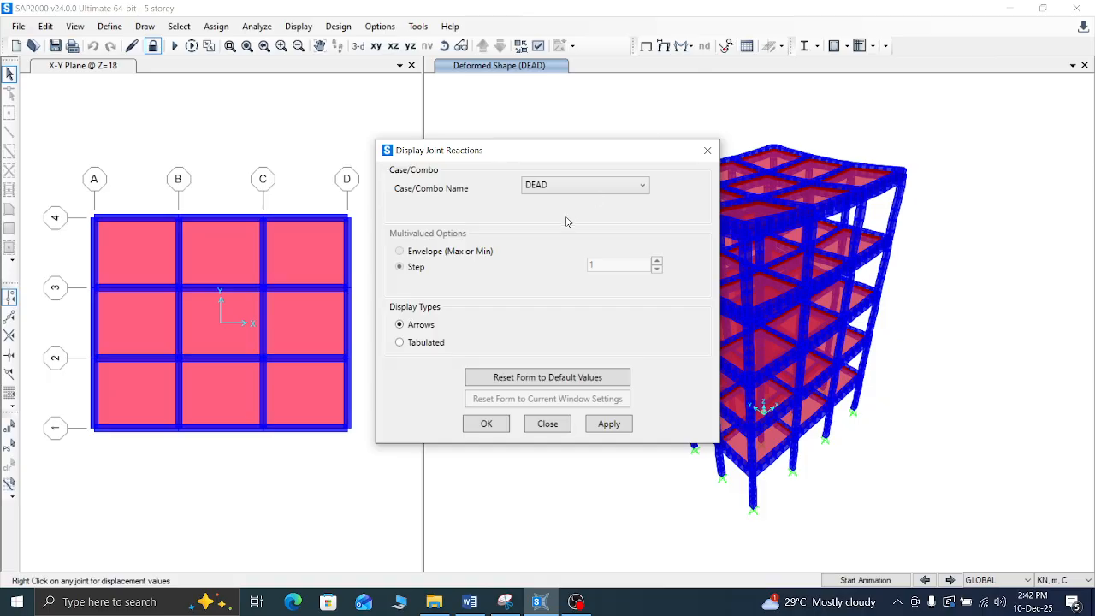
left_click(641, 185)
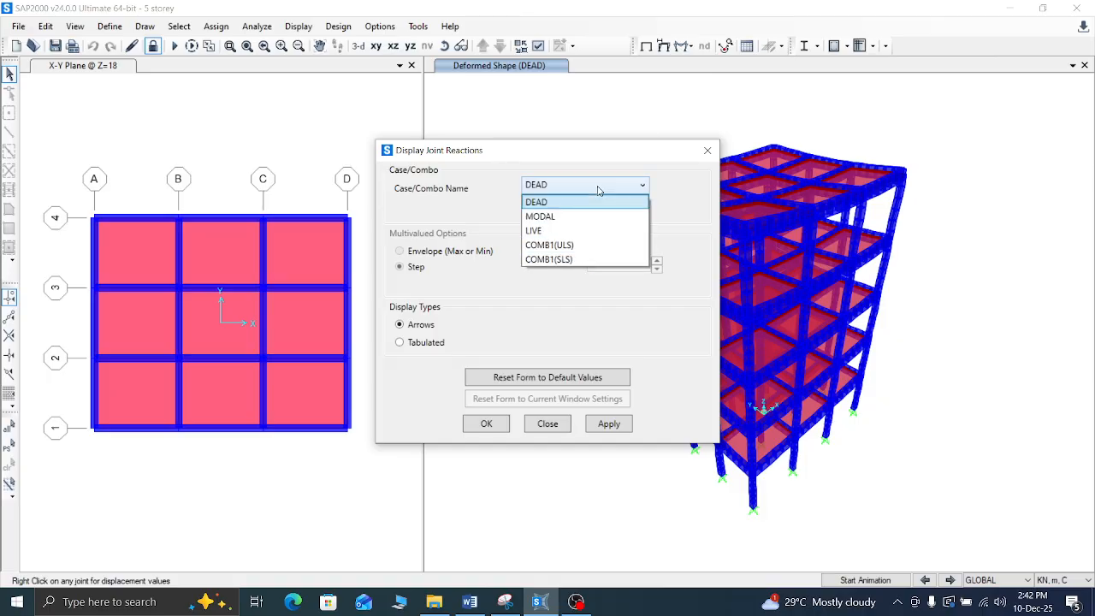
left_click(558, 248)
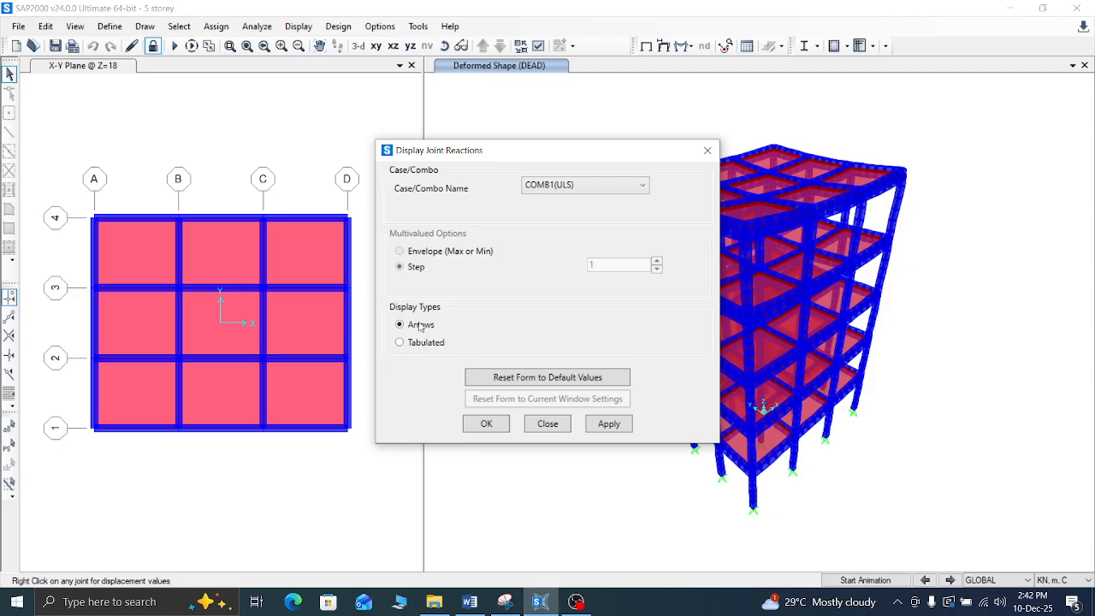
left_click(612, 426)
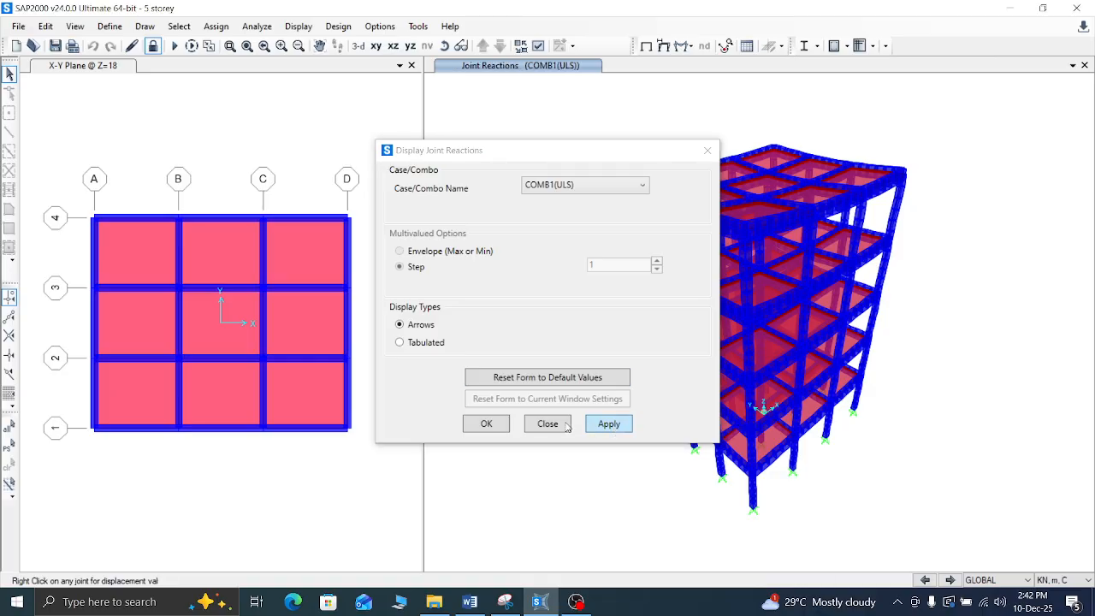
left_click(485, 423)
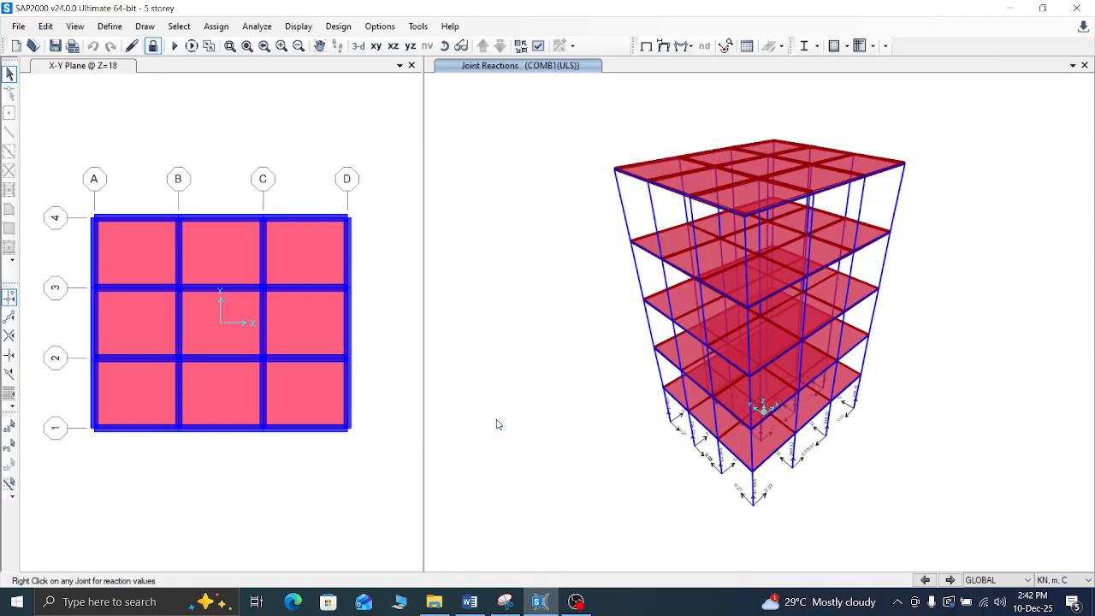
scroll(784, 520, "up", 3)
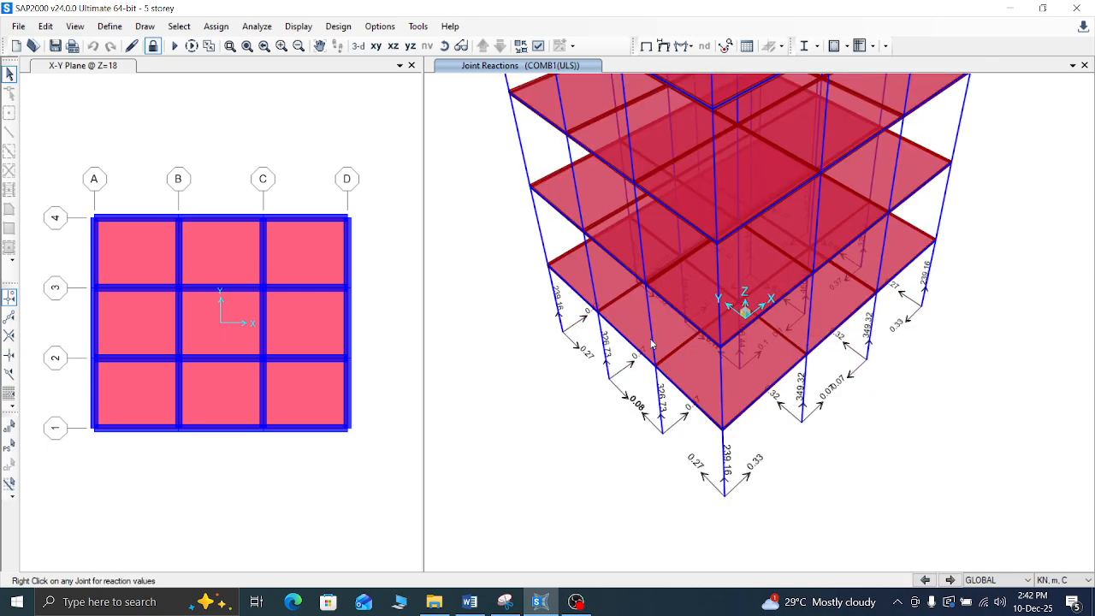
scroll(821, 362, "down", 2)
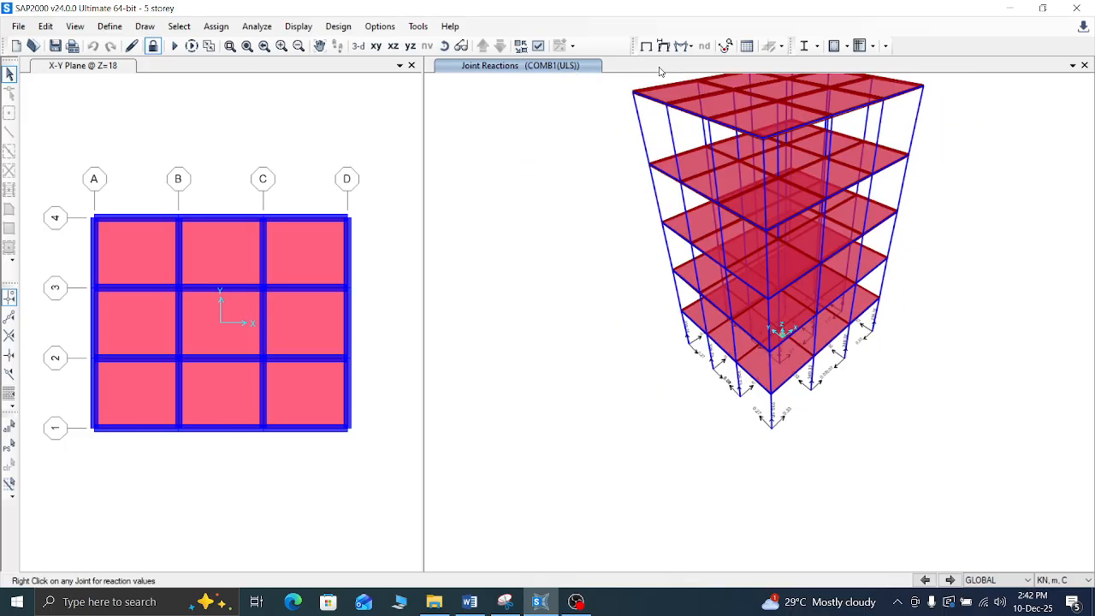
Step: Switch the COMB1(ULS) joint reactions to the tabulated display type and inspect the values at the supports
left_click(687, 47)
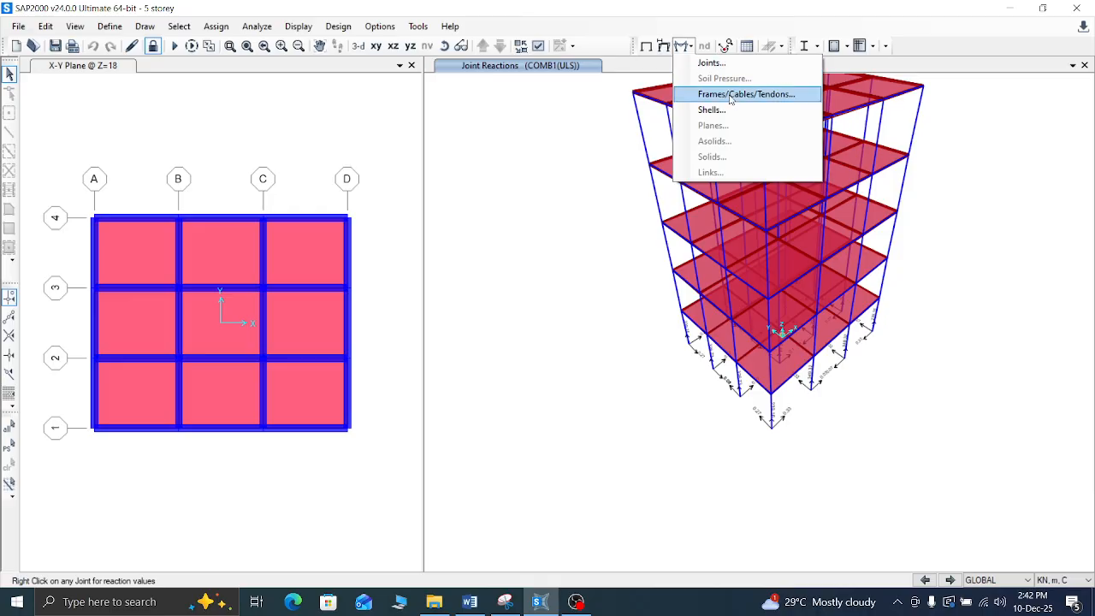
left_click(621, 62)
left_click(688, 45)
left_click(708, 63)
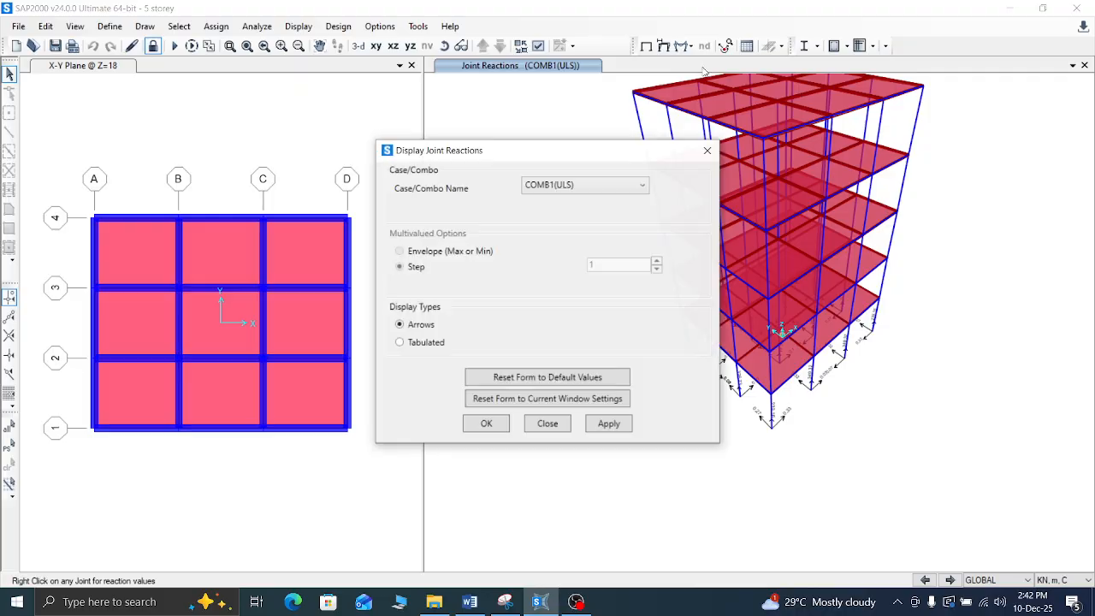
left_click(439, 344)
left_click(606, 421)
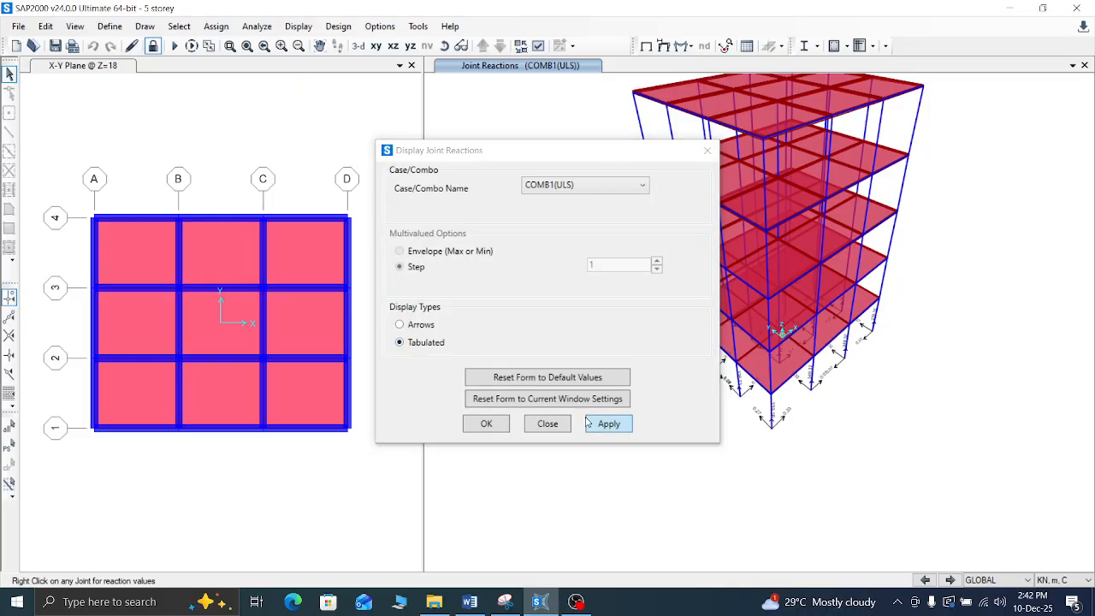
left_click(493, 421)
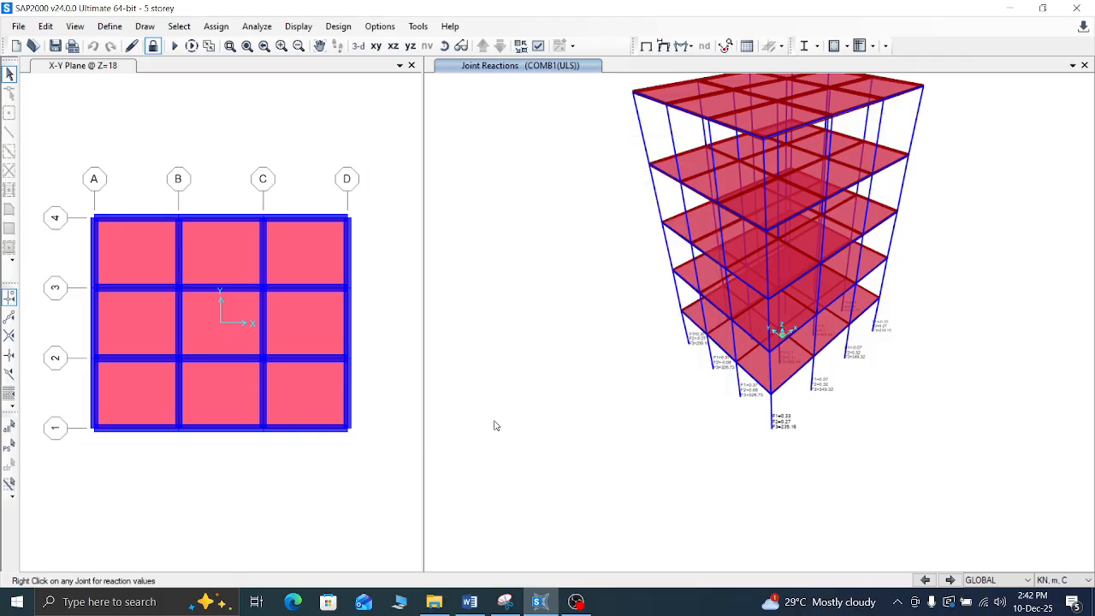
scroll(790, 432, "up", 2)
scroll(775, 427, "up", 3)
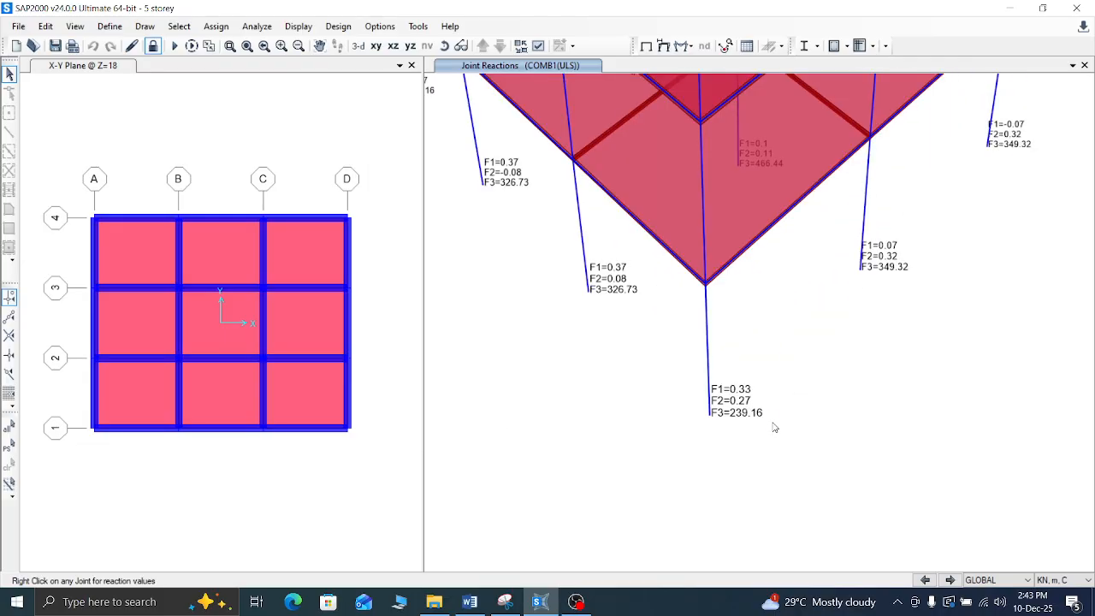
scroll(769, 411, "down", 5)
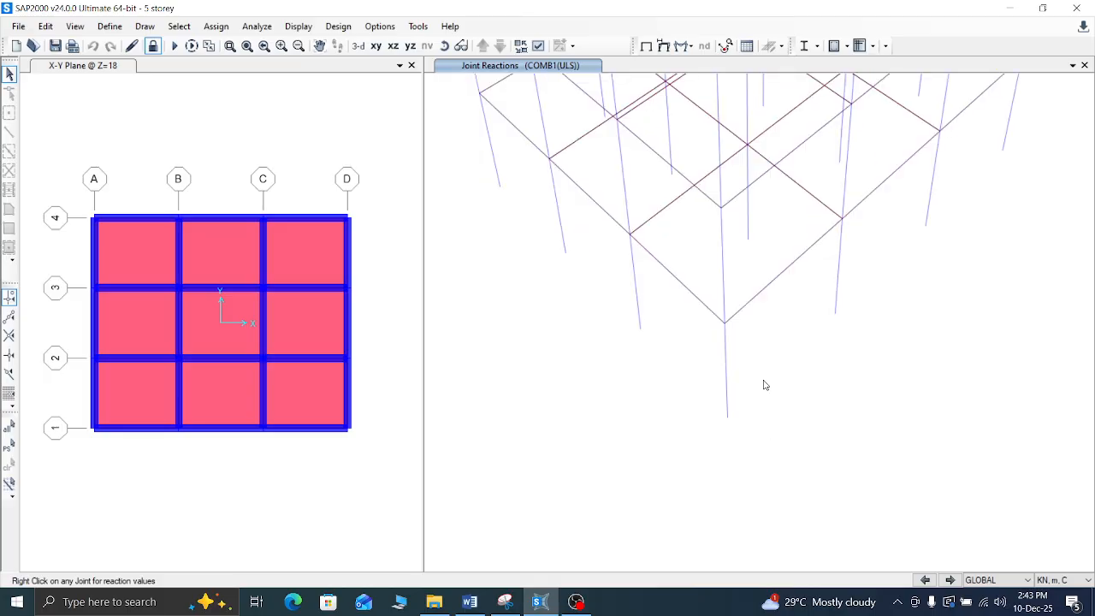
Step: Display the frame axial force diagram for COMB1(ULS) with automatic scaling and filled diagrams
left_click(683, 46)
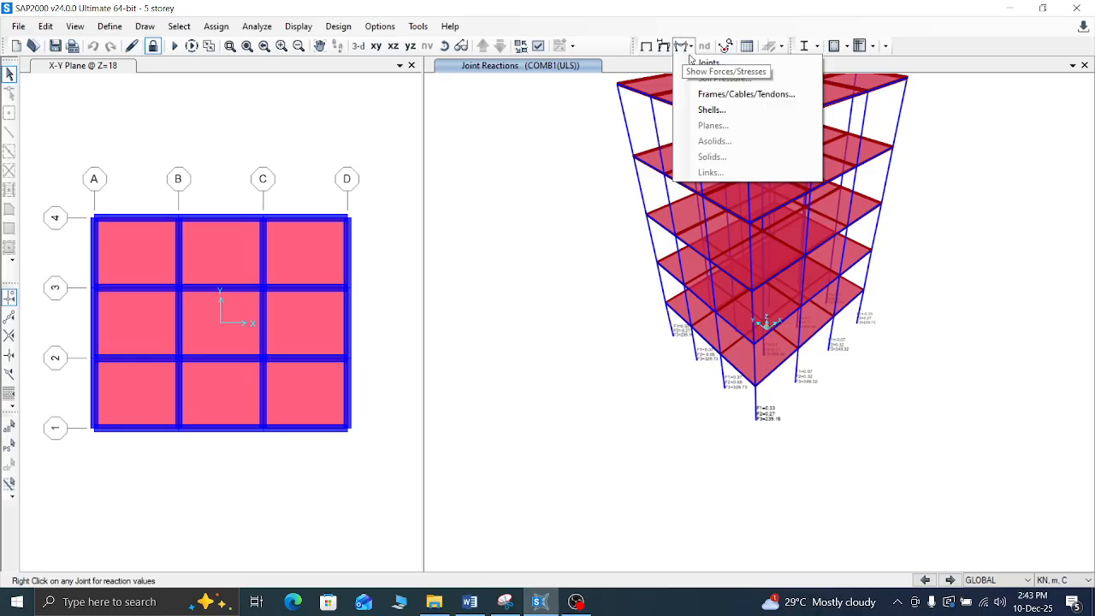
left_click(707, 96)
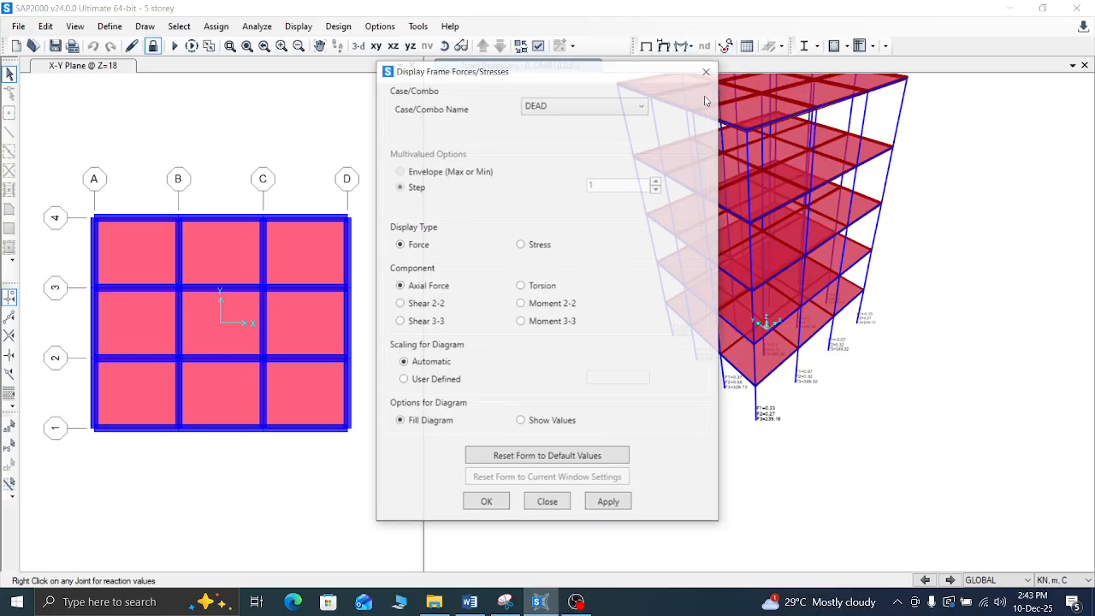
left_click(629, 107)
left_click(575, 170)
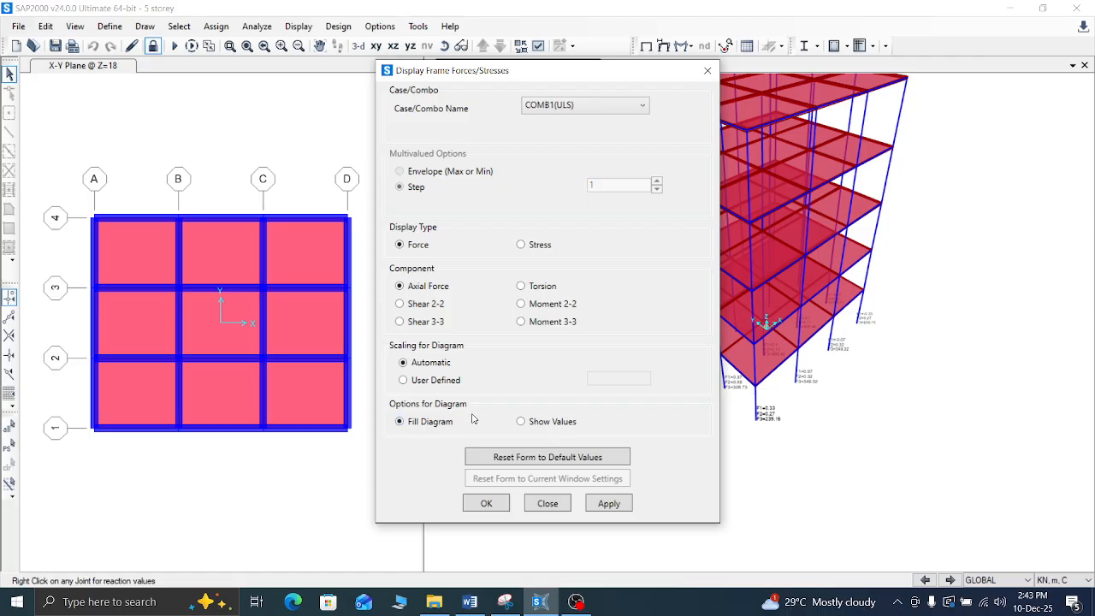
left_click(609, 503)
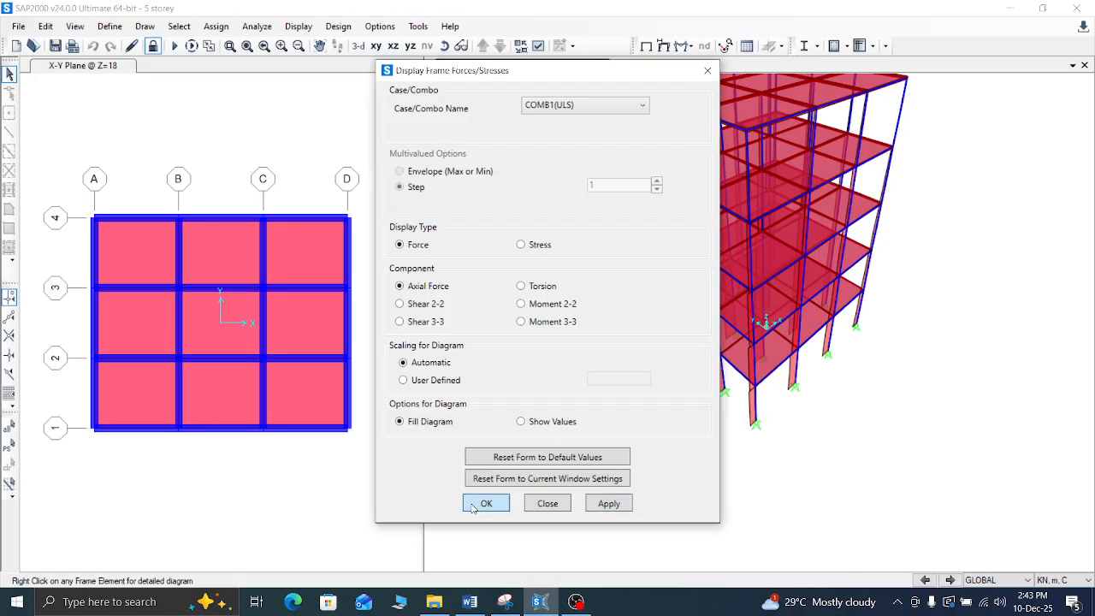
left_click(474, 505)
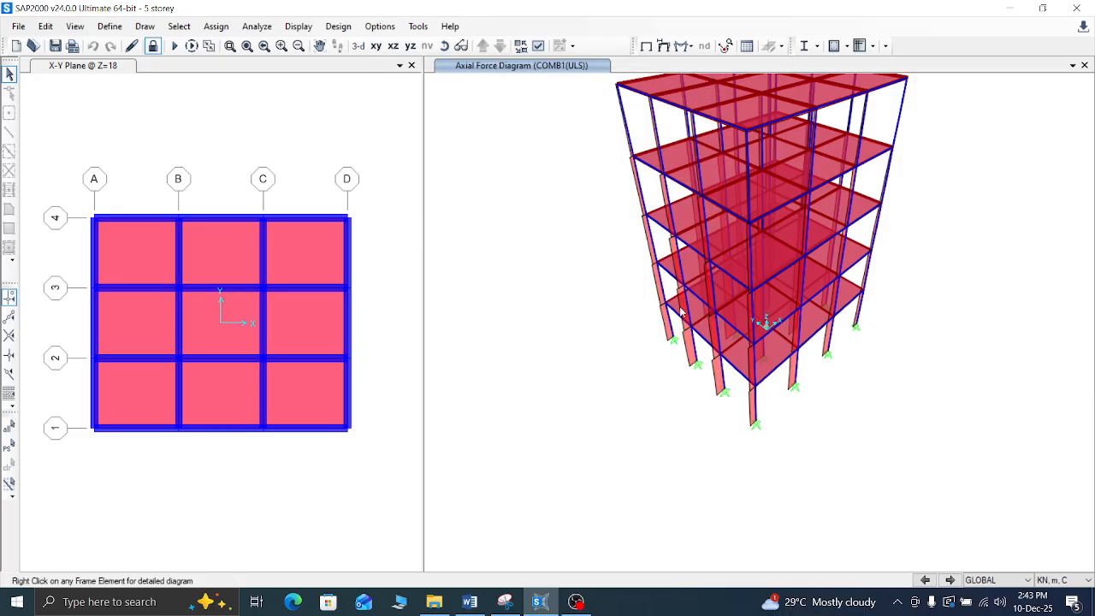
scroll(674, 308, "down", 3)
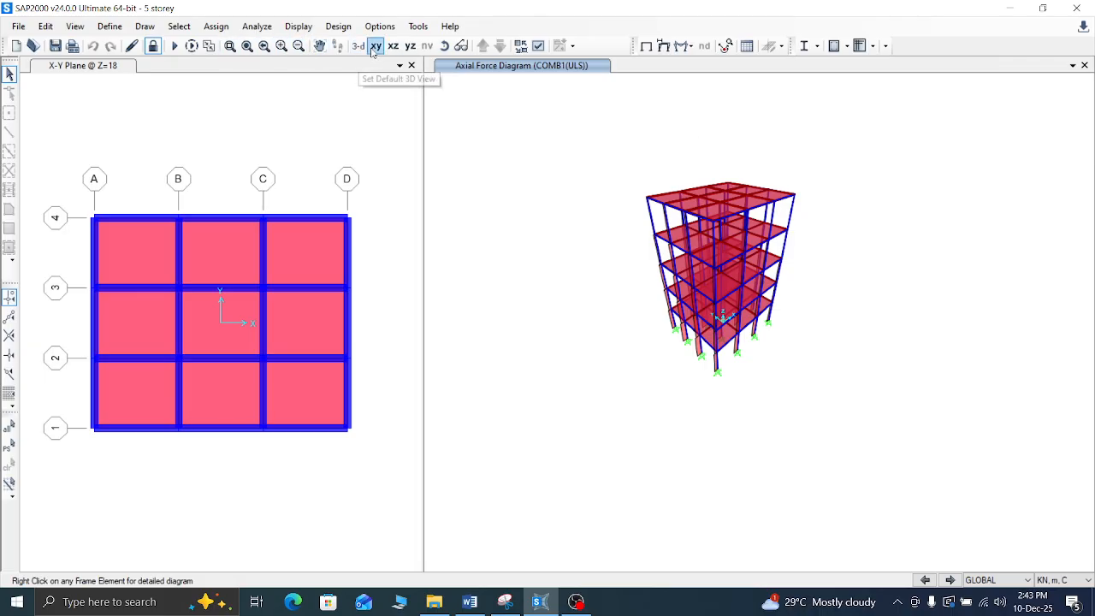
Step: Display the COMB1(ULS) frame axial force diagram with values instead of fill and inspect it at the column bases
left_click(444, 45)
left_click_drag(646, 240, 698, 310)
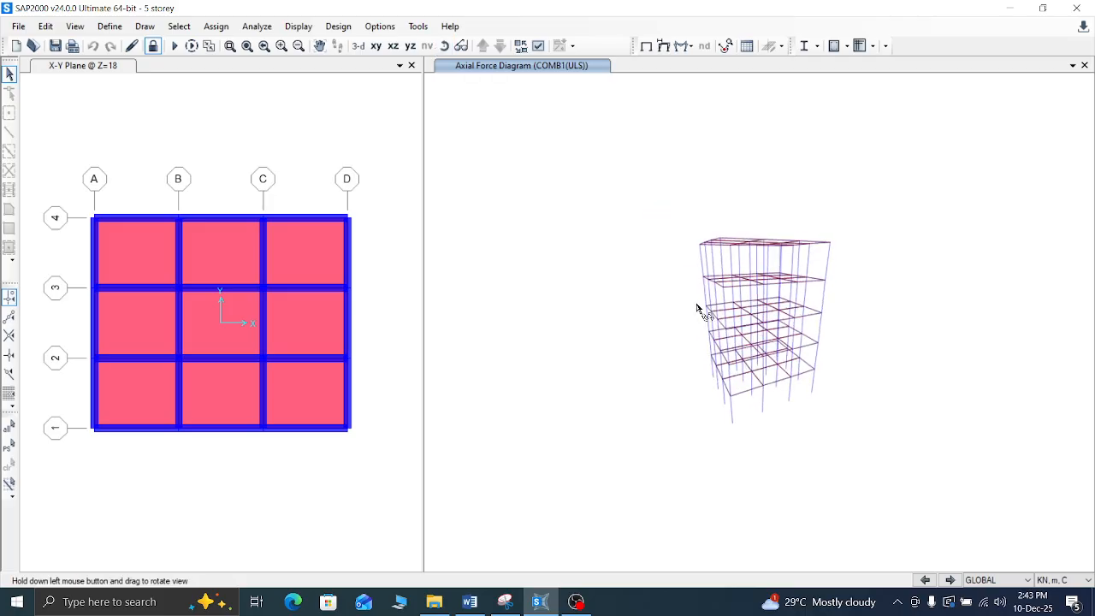
scroll(775, 377, "up", 3)
scroll(775, 378, "up", 2)
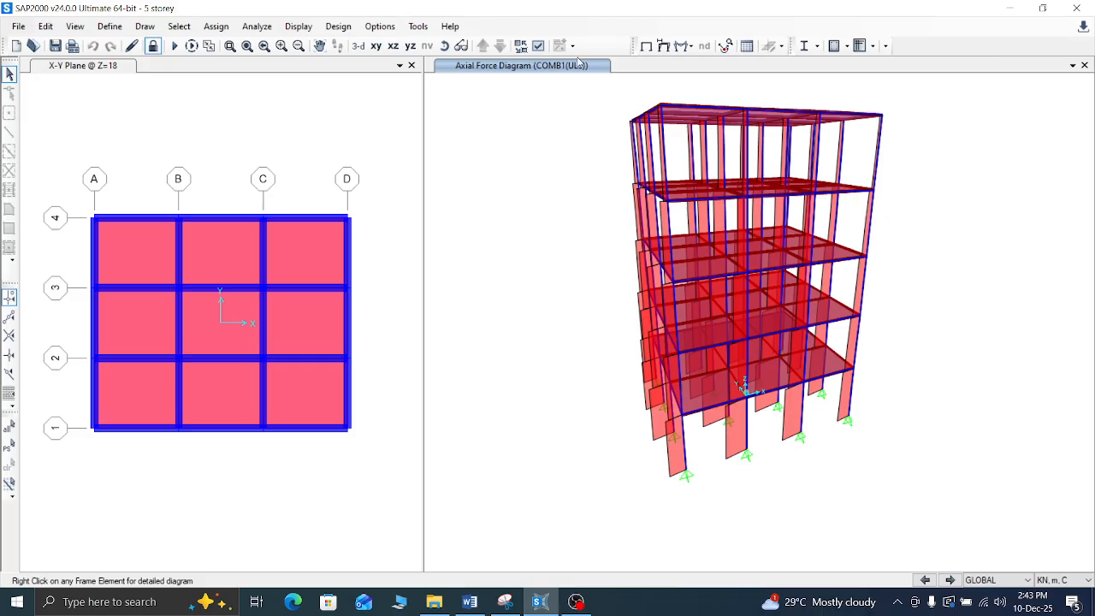
left_click(684, 46)
left_click(735, 94)
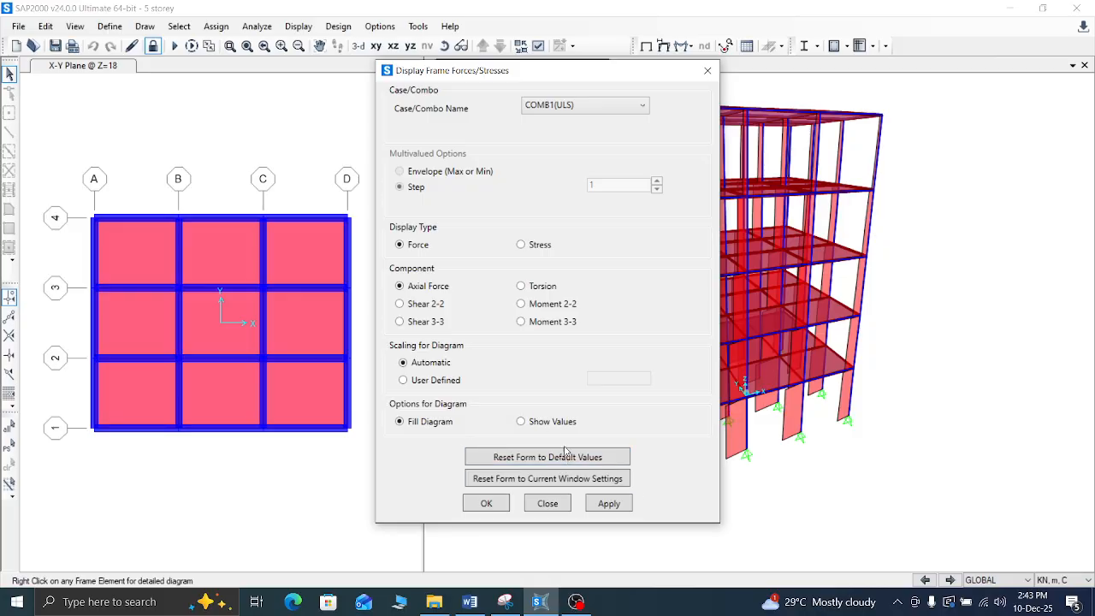
left_click(522, 422)
left_click(609, 504)
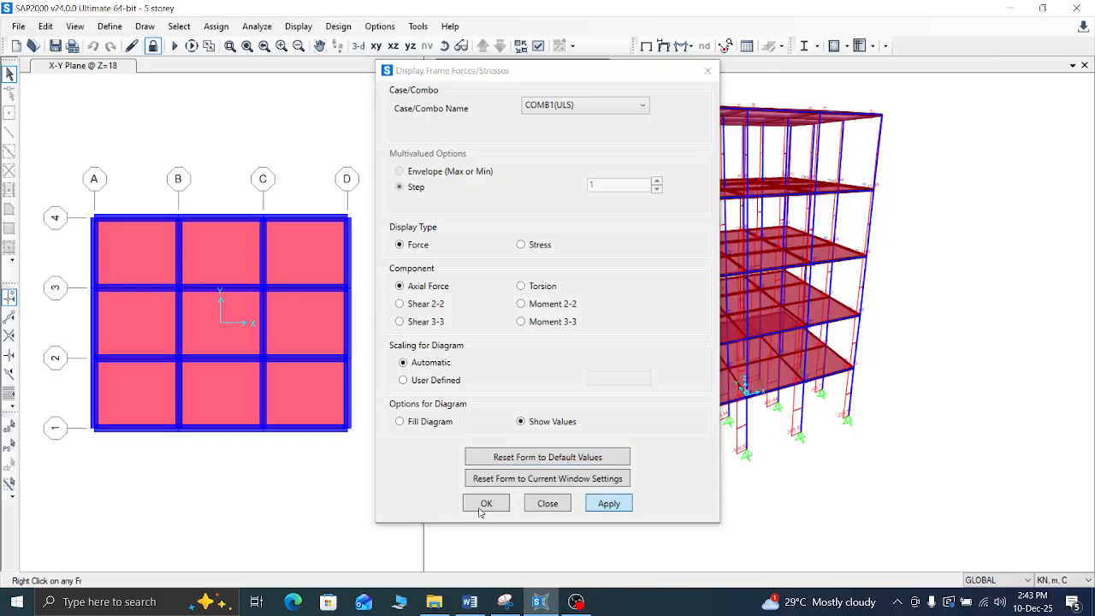
left_click(508, 502)
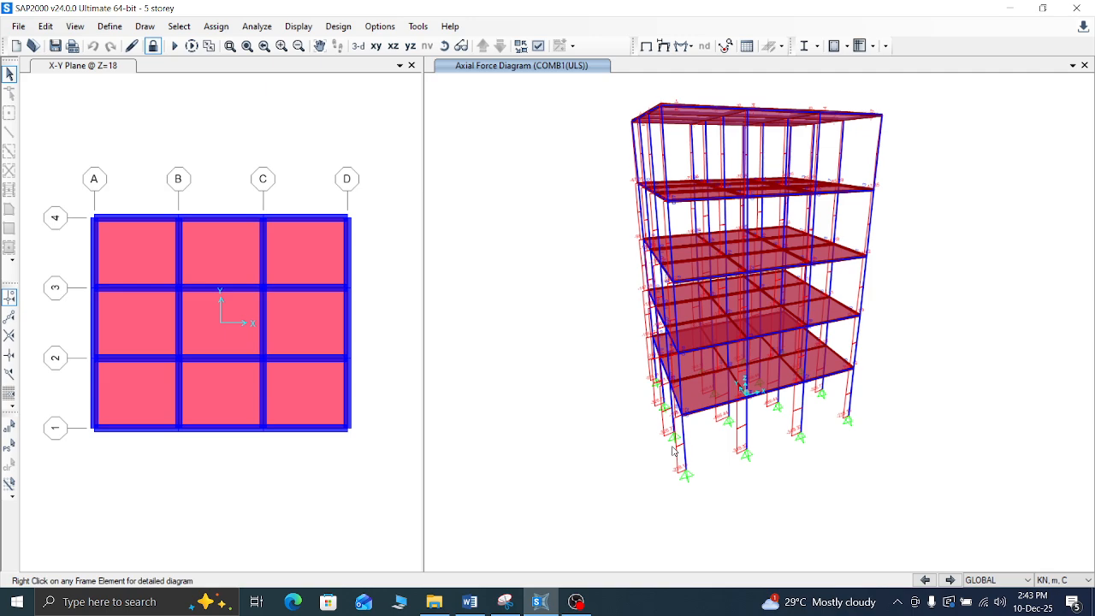
scroll(705, 442, "up", 2)
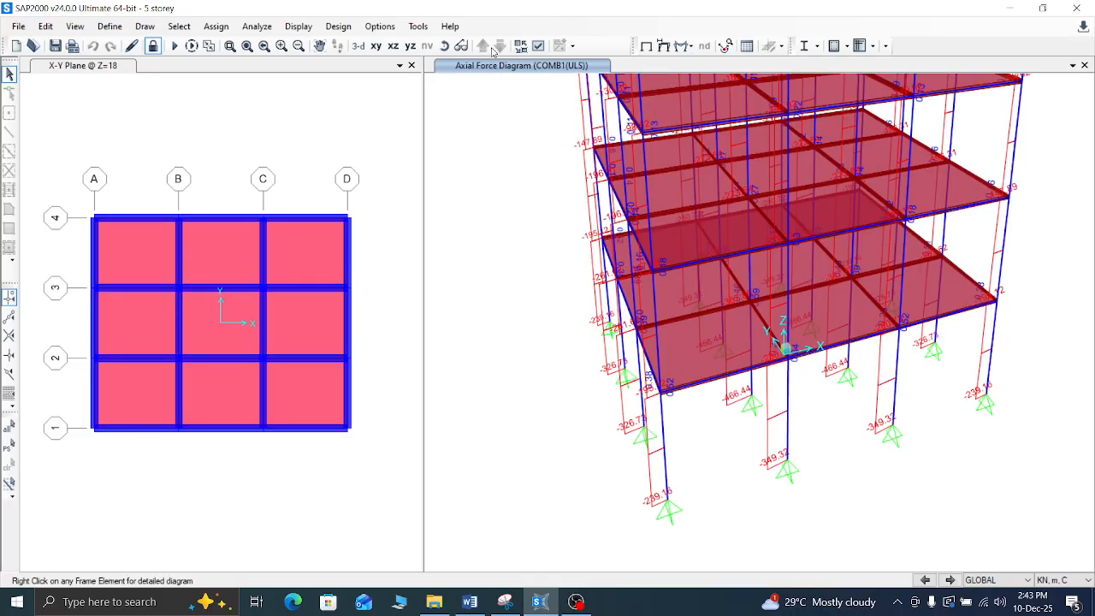
Step: Display the frame Shear 2-2 diagram for COMB1(ULS) with values shown
left_click(683, 45)
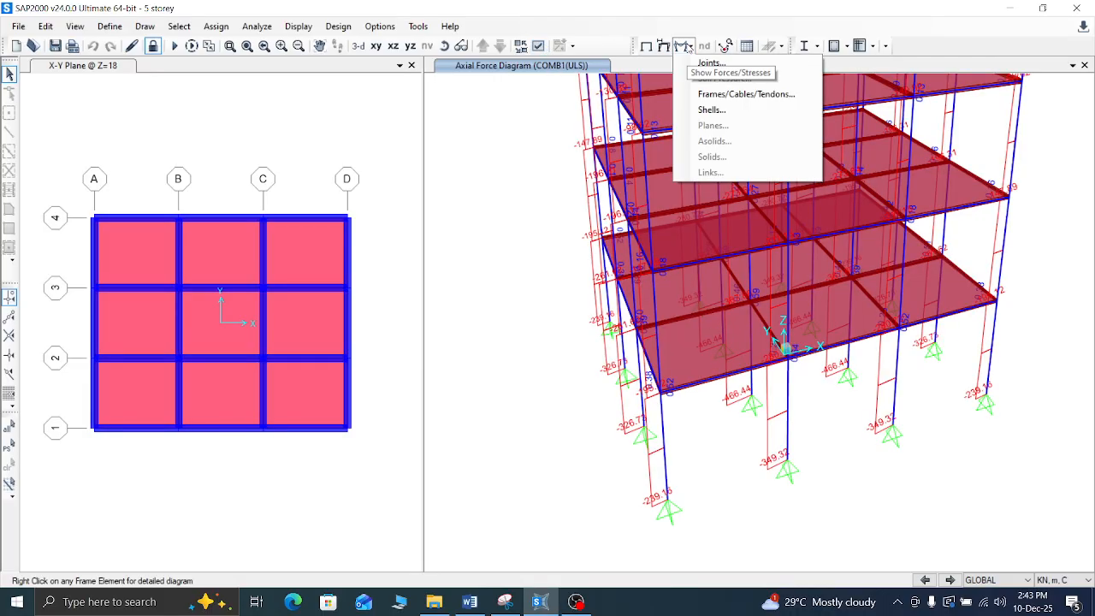
left_click(725, 96)
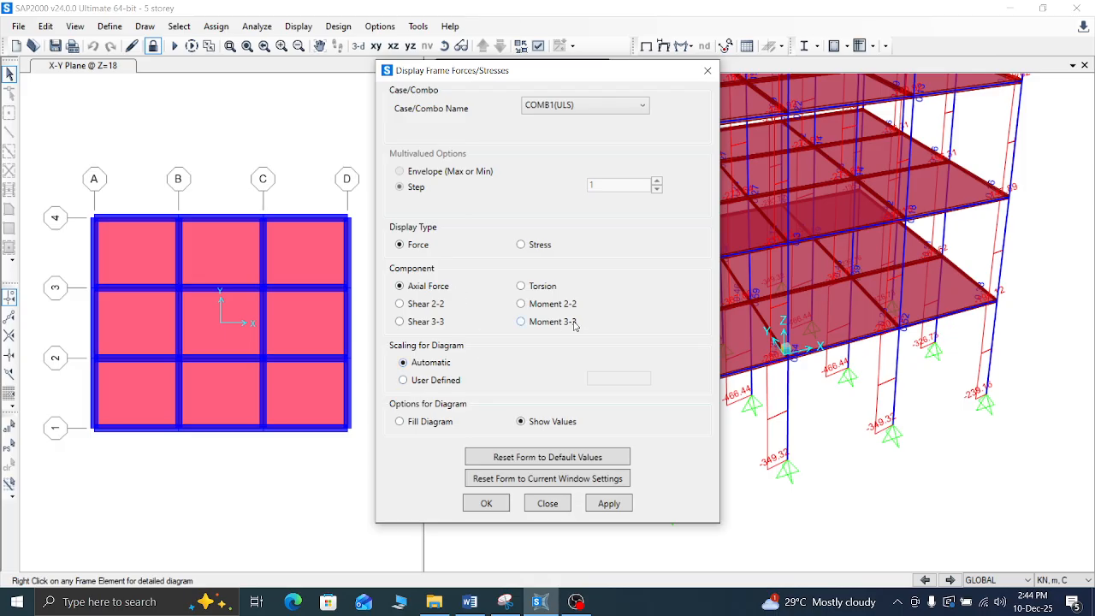
left_click(401, 304)
left_click(609, 503)
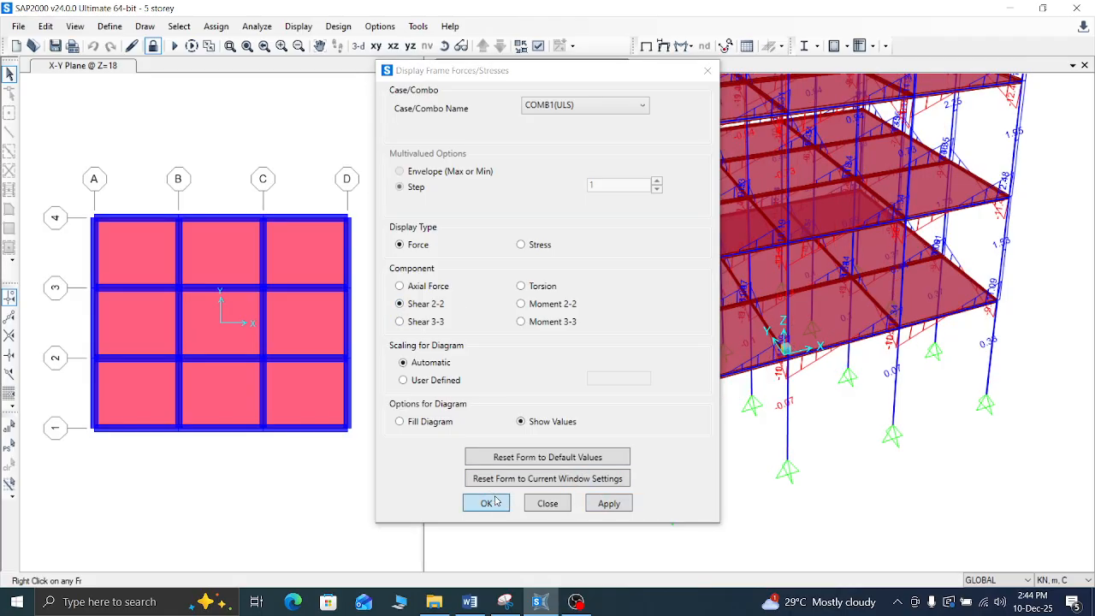
left_click(486, 502)
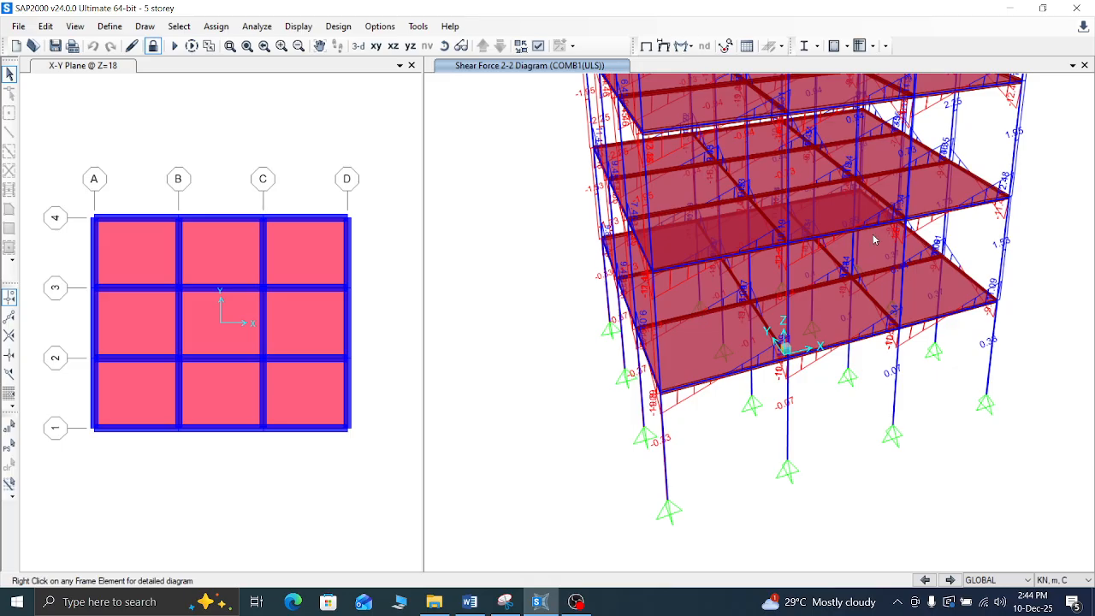
Step: Switch the frame force display for COMB1(ULS) to the Moment 3-3 component with values shown
left_click(683, 45)
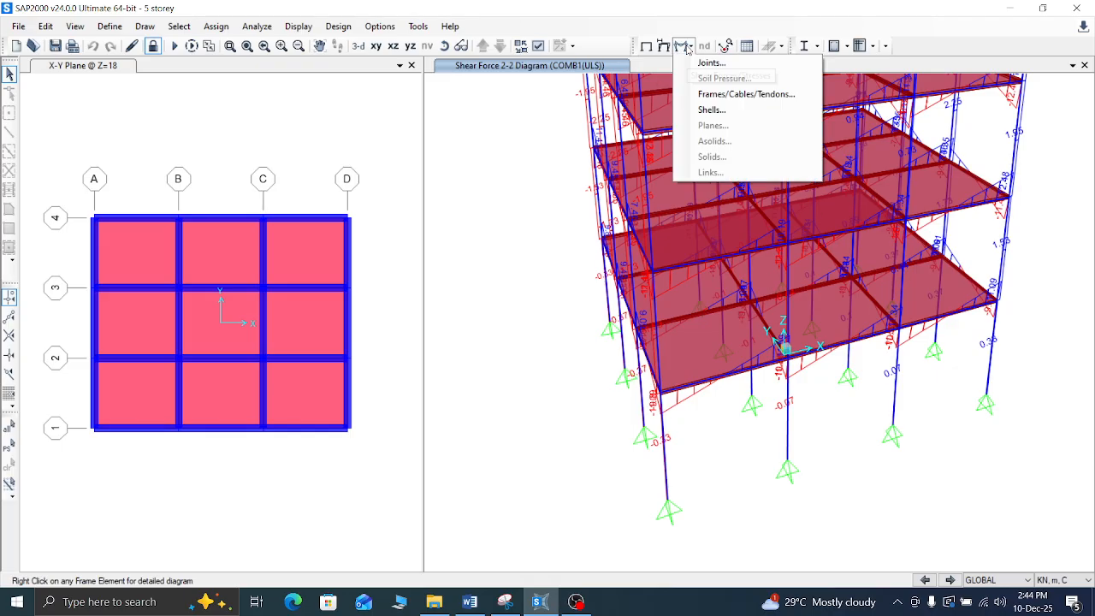
left_click(716, 93)
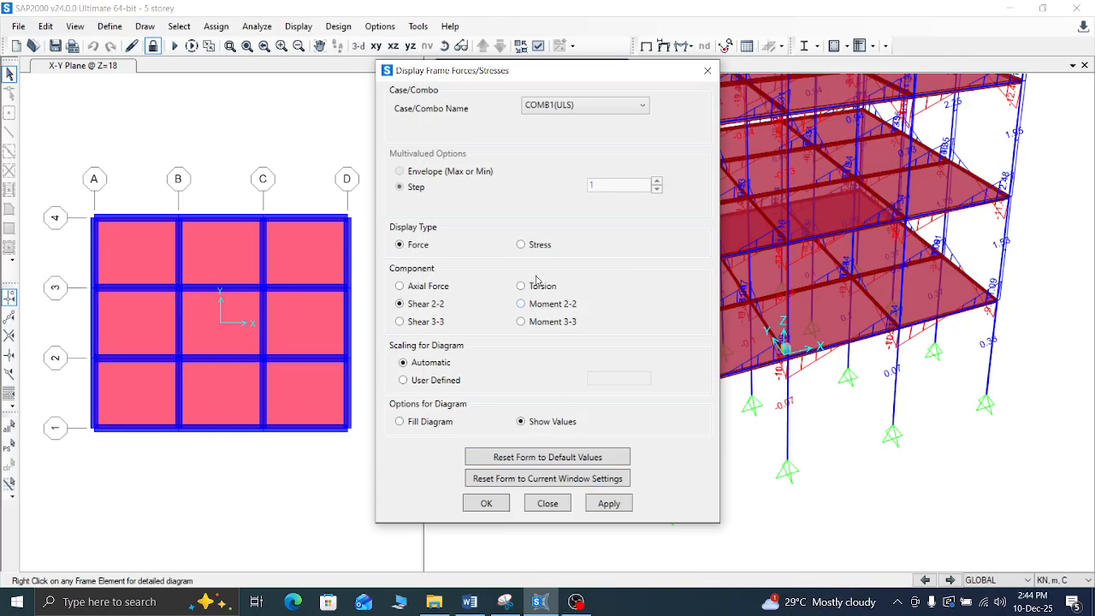
left_click(520, 321)
left_click(605, 507)
left_click(485, 506)
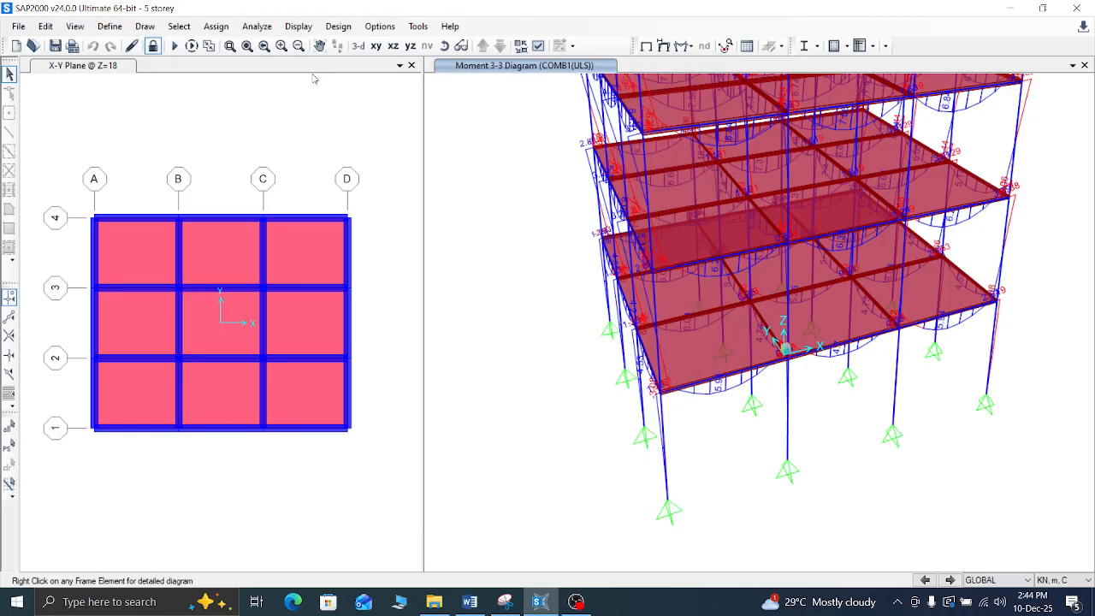
Step: Inspect the Moment 3-3 diagram in a YZ elevation, and return to the default 3D view
left_click(410, 46)
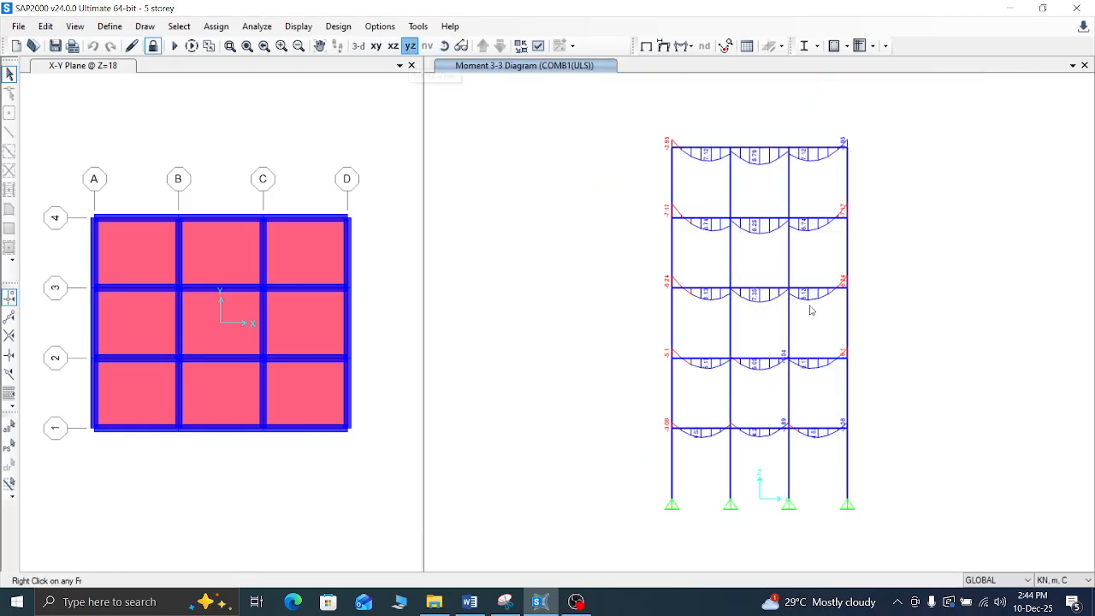
mouse_move(791, 311)
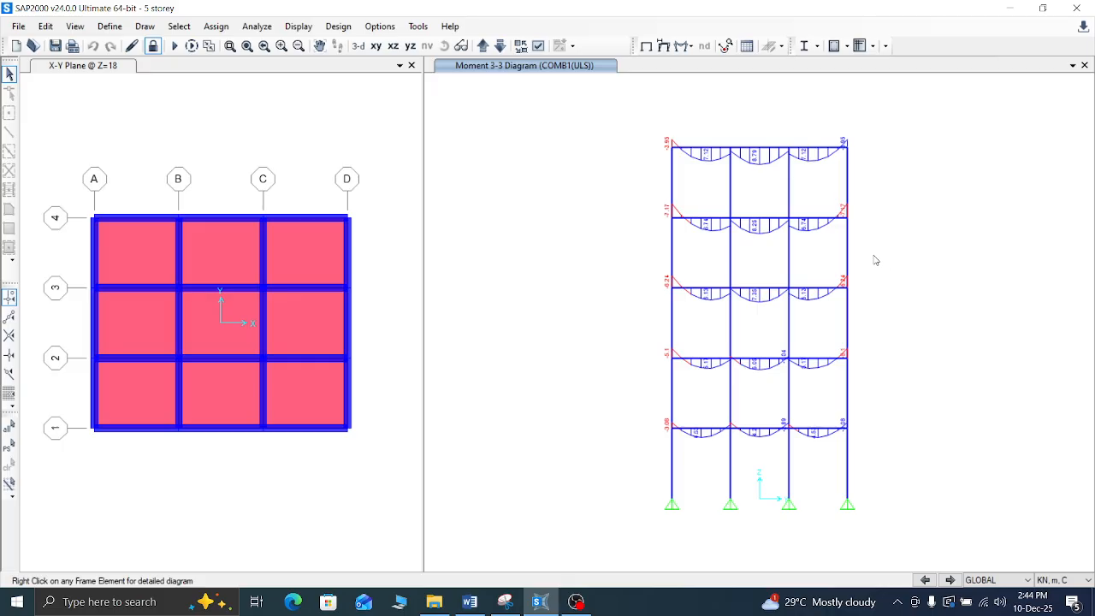
left_click(682, 47)
left_click(358, 46)
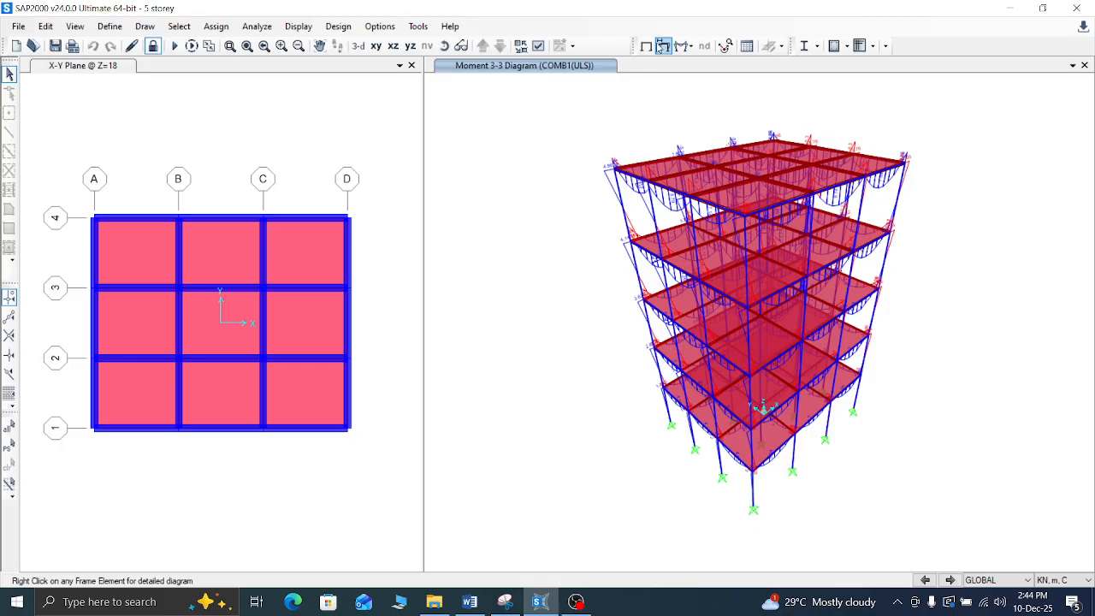
left_click(682, 45)
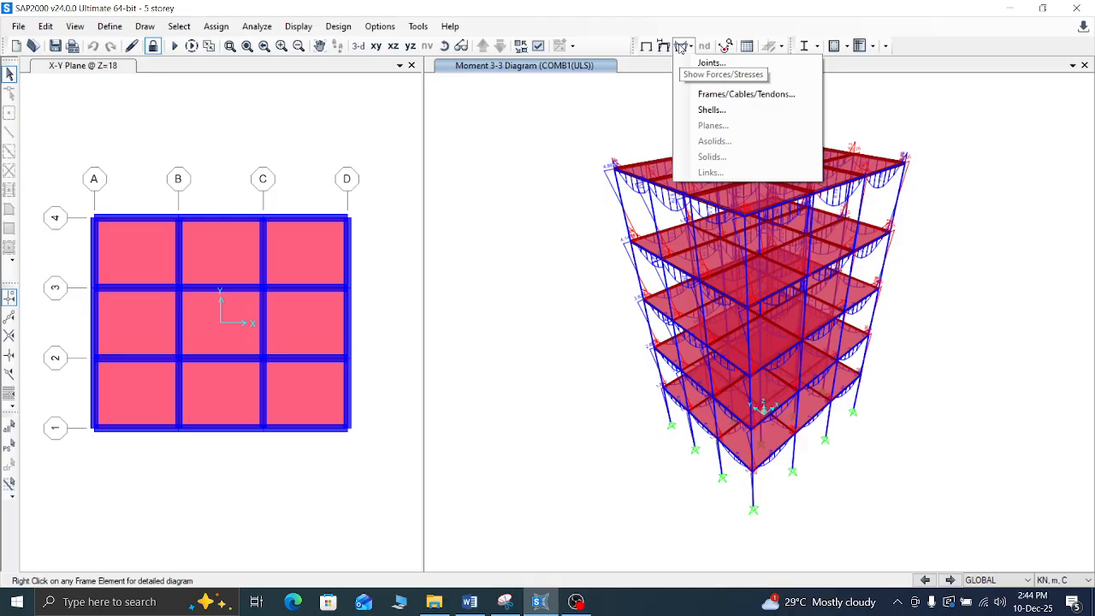
left_click(680, 47)
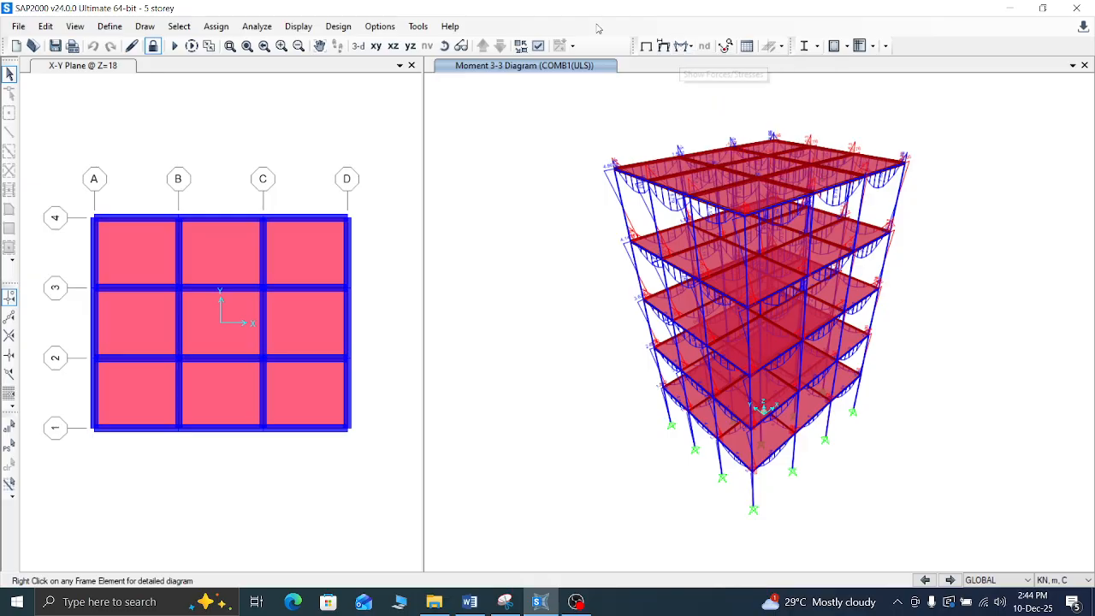
Step: Turn on frame labels in the display options for the Moment 3-3 diagram window
left_click(539, 46)
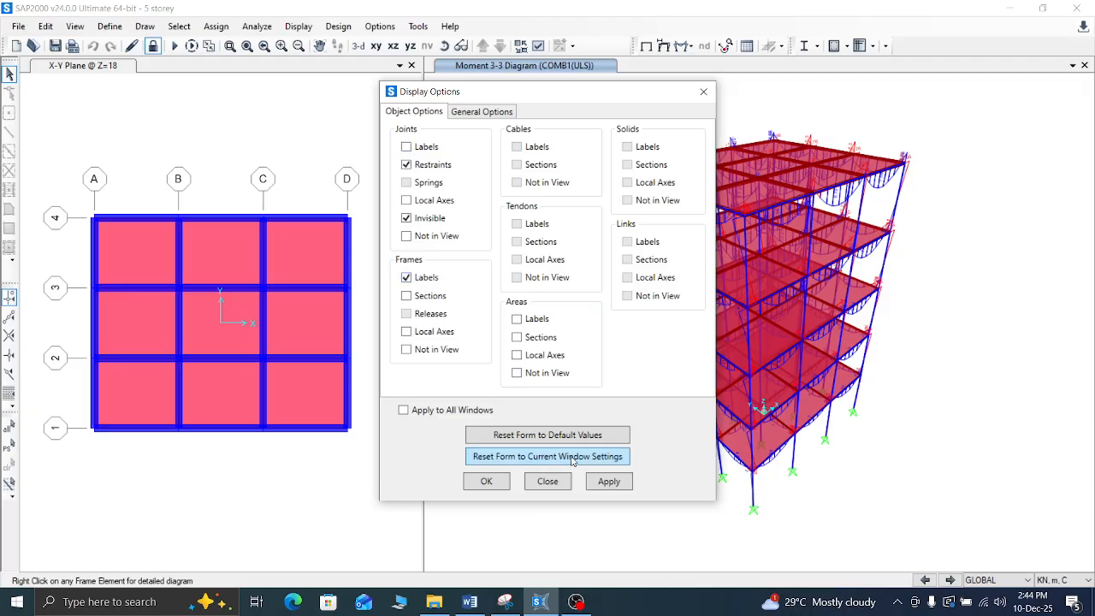
left_click(610, 483)
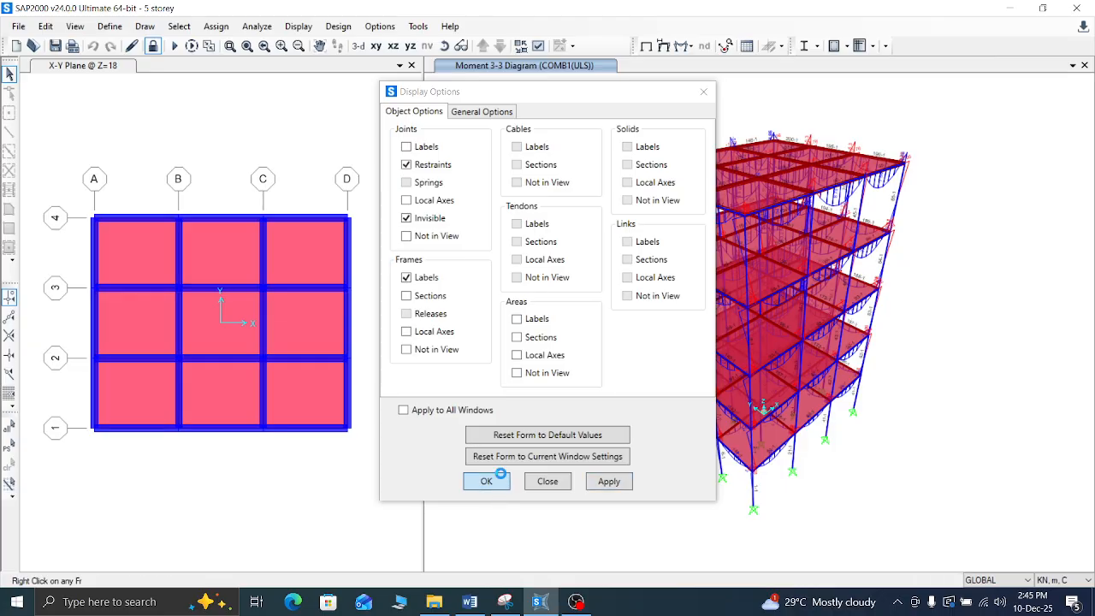
left_click(502, 487)
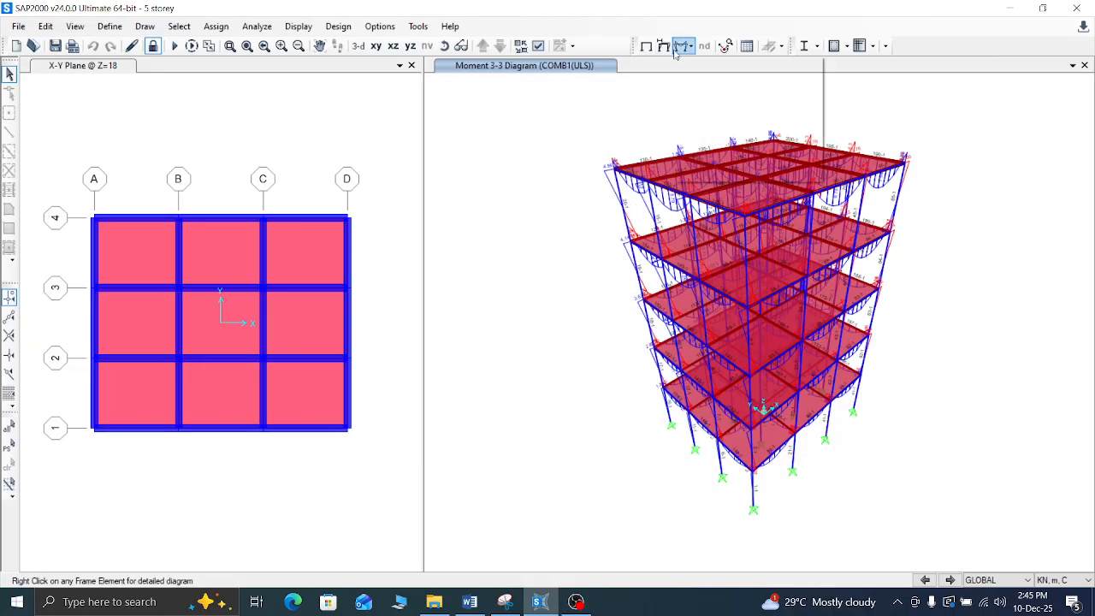
Step: Display the COMB1(ULS) axial force diagram with values and inspect the labelled members of the upper storeys up close
left_click(676, 48)
left_click(744, 94)
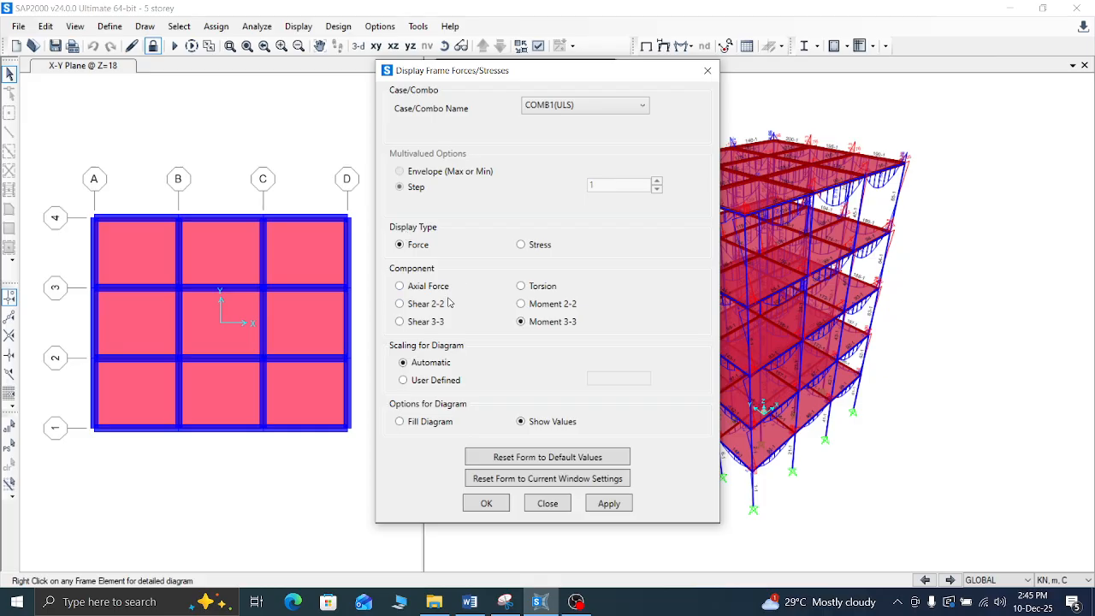
left_click(433, 289)
left_click(609, 503)
left_click(487, 505)
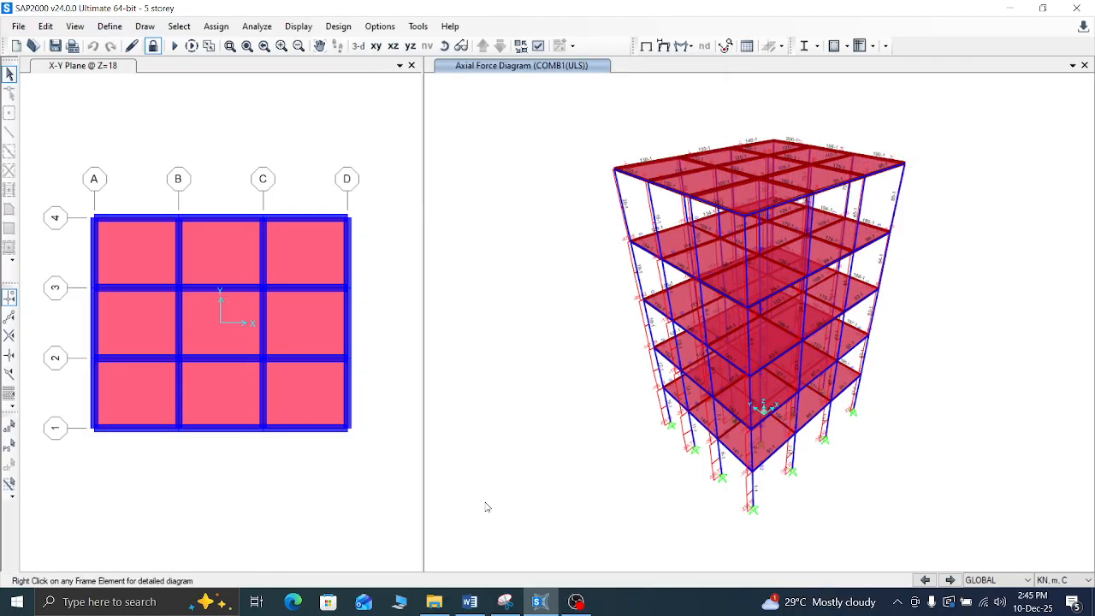
scroll(732, 225, "up", 3)
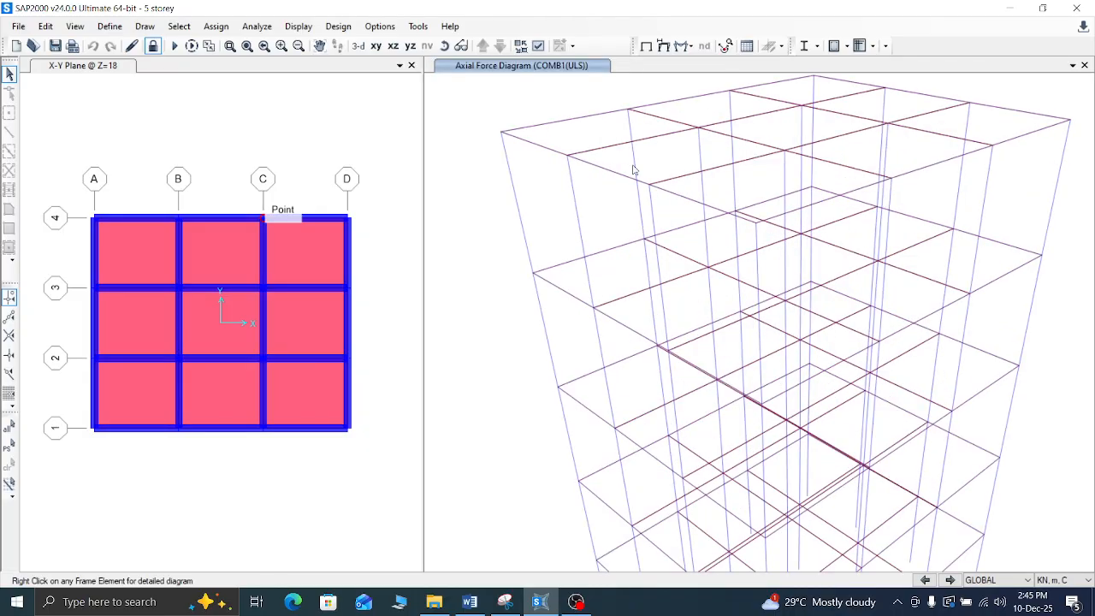
scroll(573, 125, "up", 2)
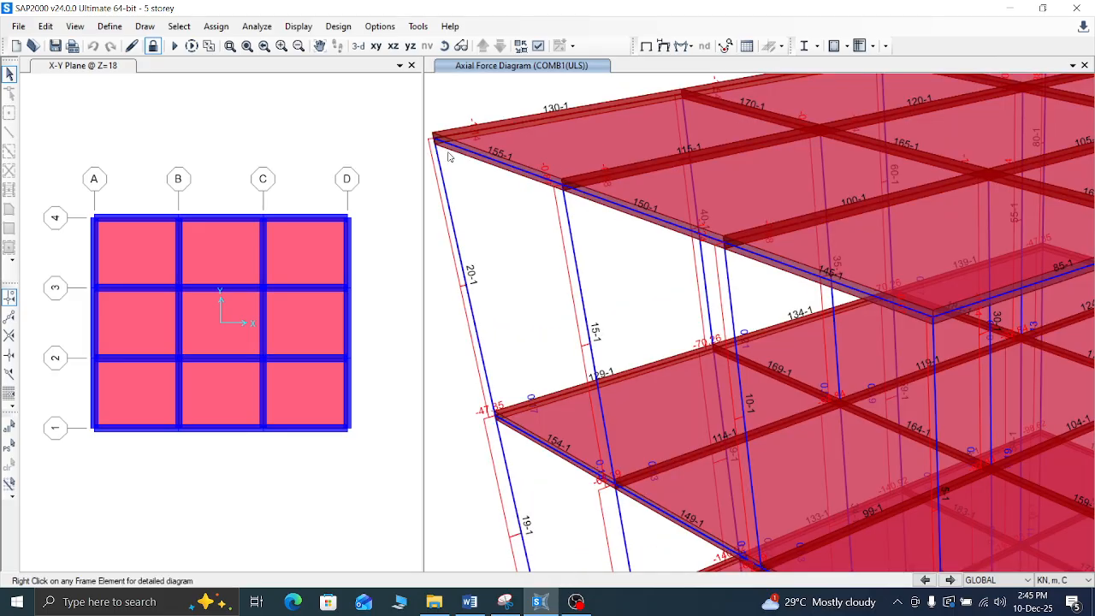
left_click(18, 26)
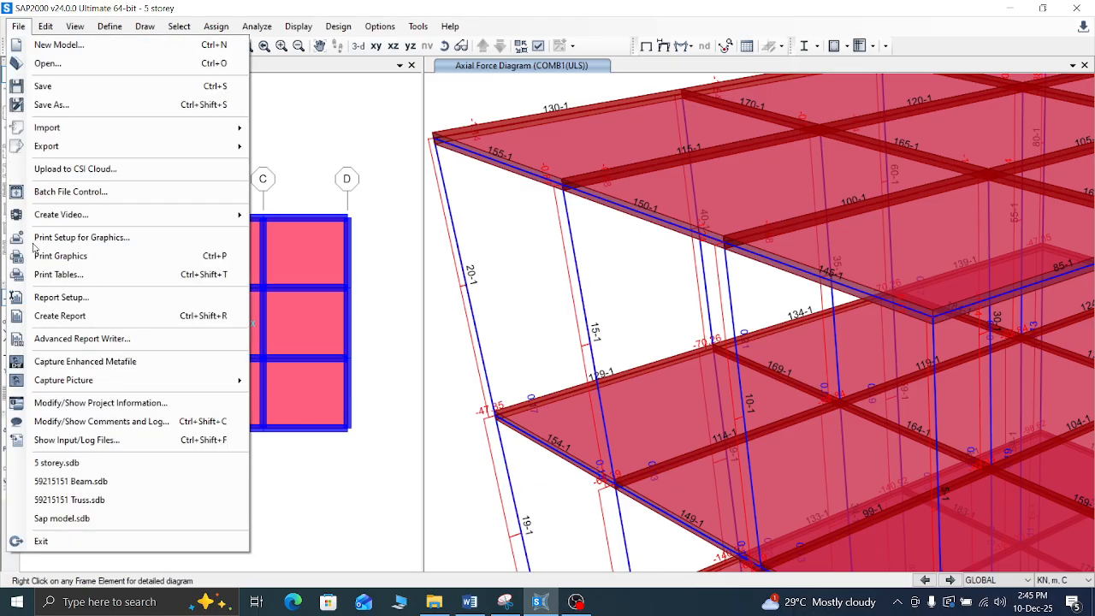
left_click(67, 318)
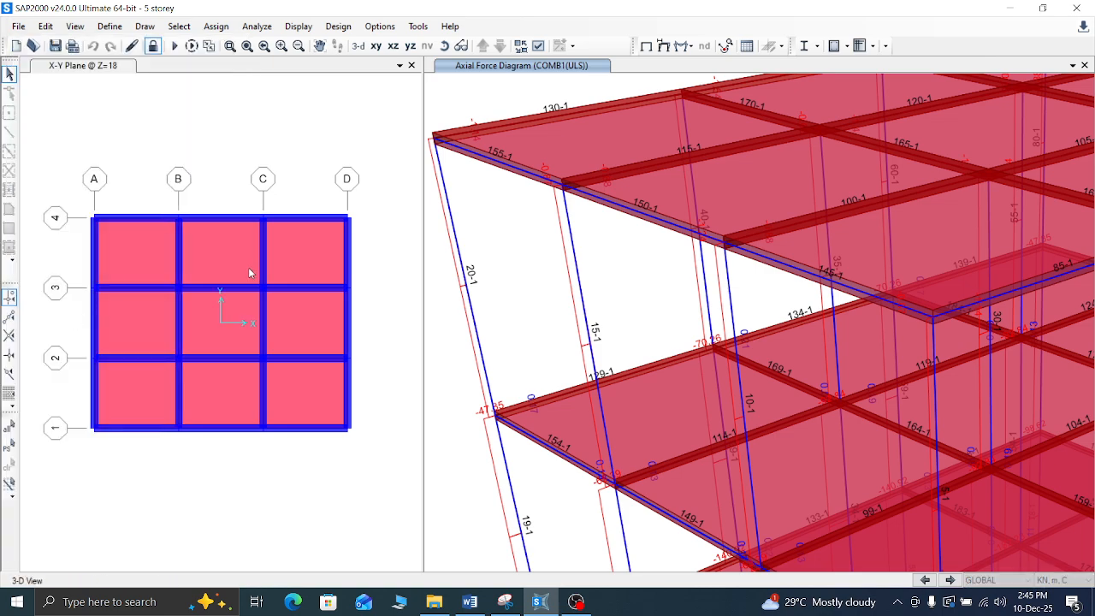
left_click(363, 266)
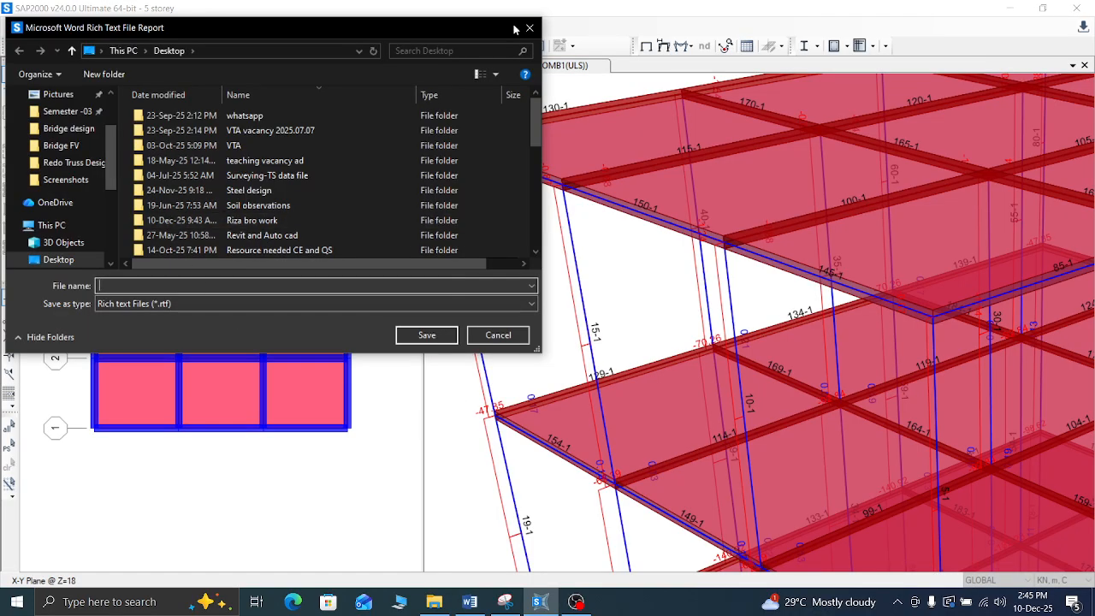
left_click(529, 28)
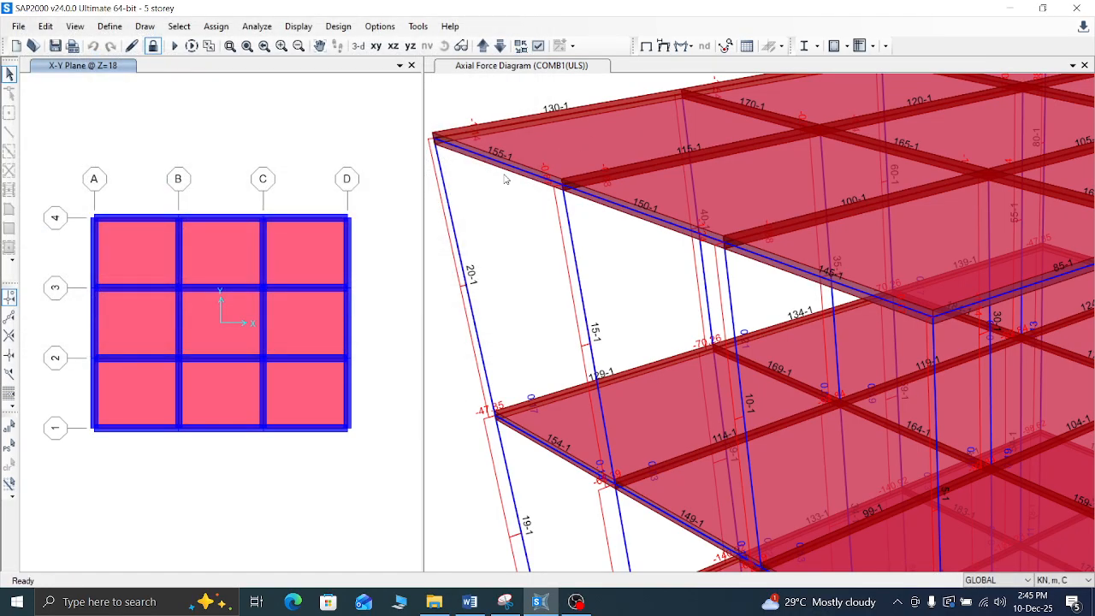
Step: Set both the plan window and the axial force diagram window to the default 3D view
scroll(519, 128, "down", 5)
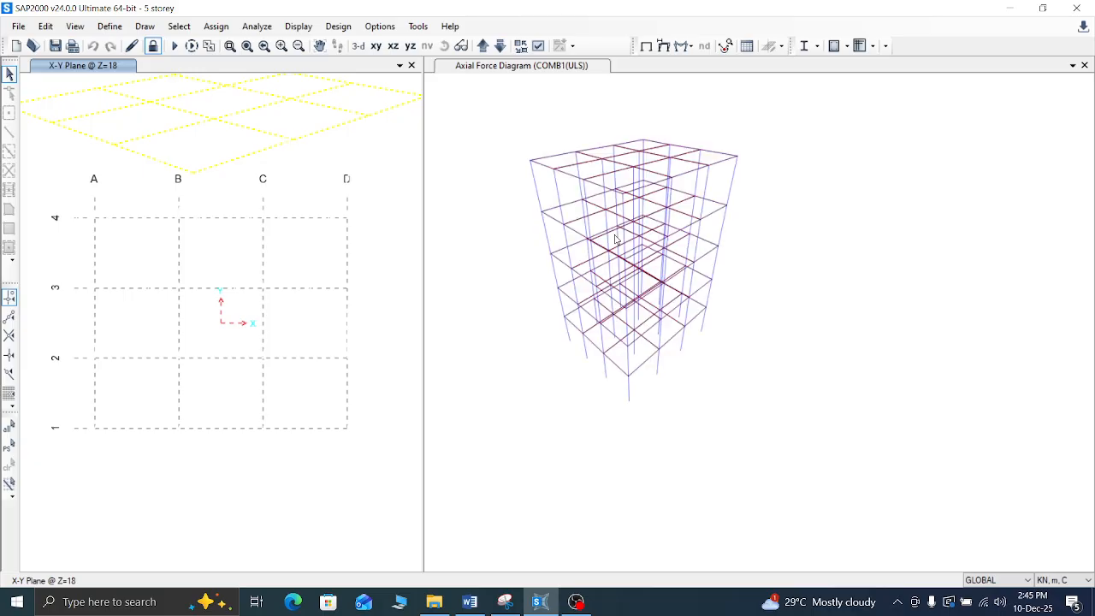
scroll(570, 187, "up", 2)
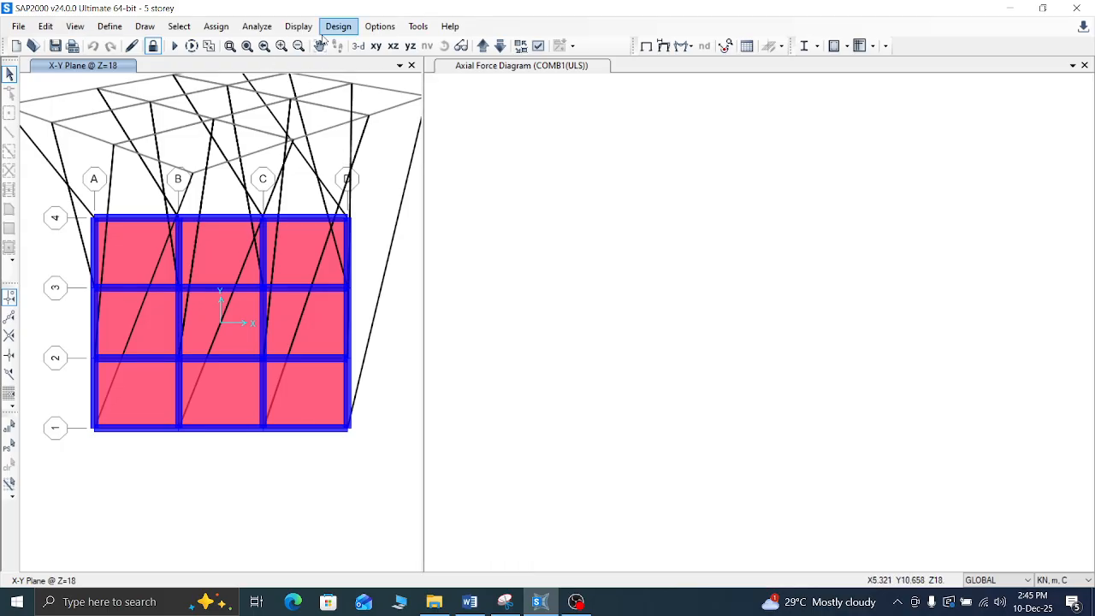
left_click(358, 46)
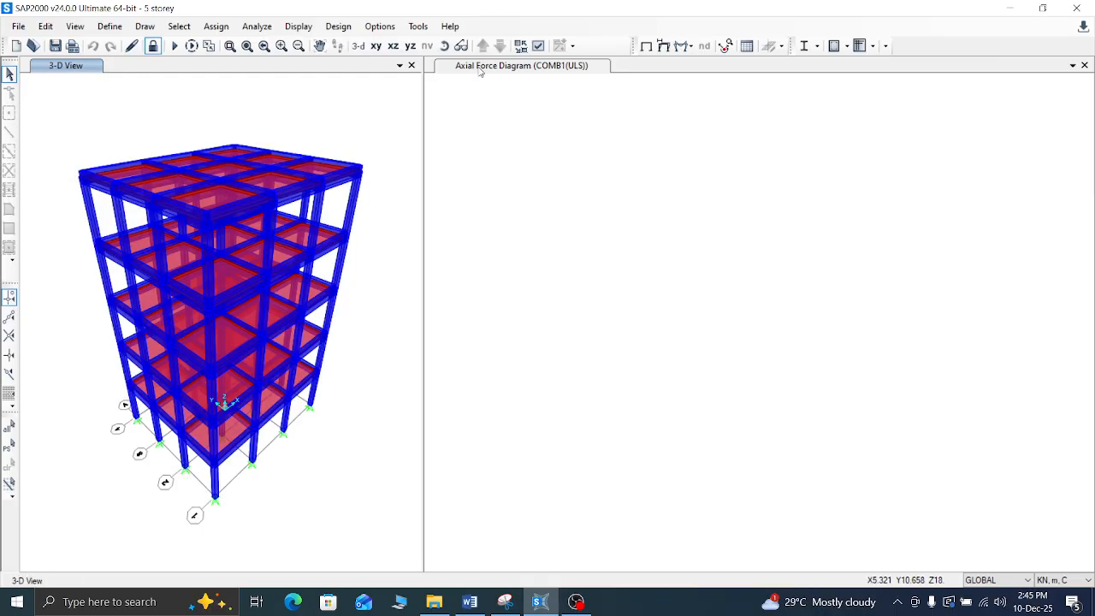
left_click(484, 67)
left_click(358, 46)
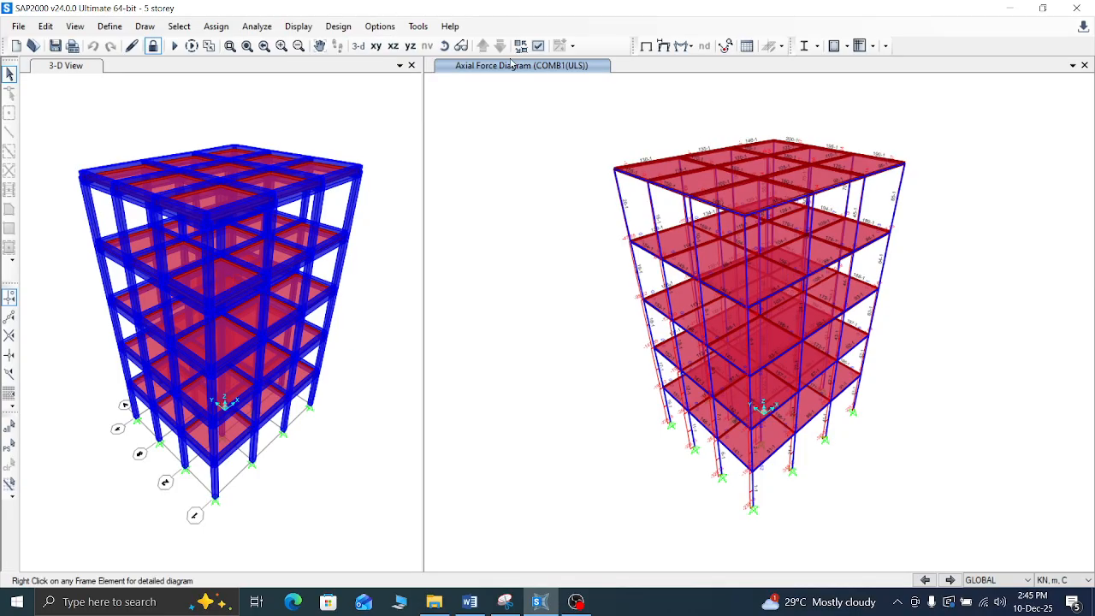
Step: Turn off frame labels in the display options for the axial force diagram window
left_click(538, 45)
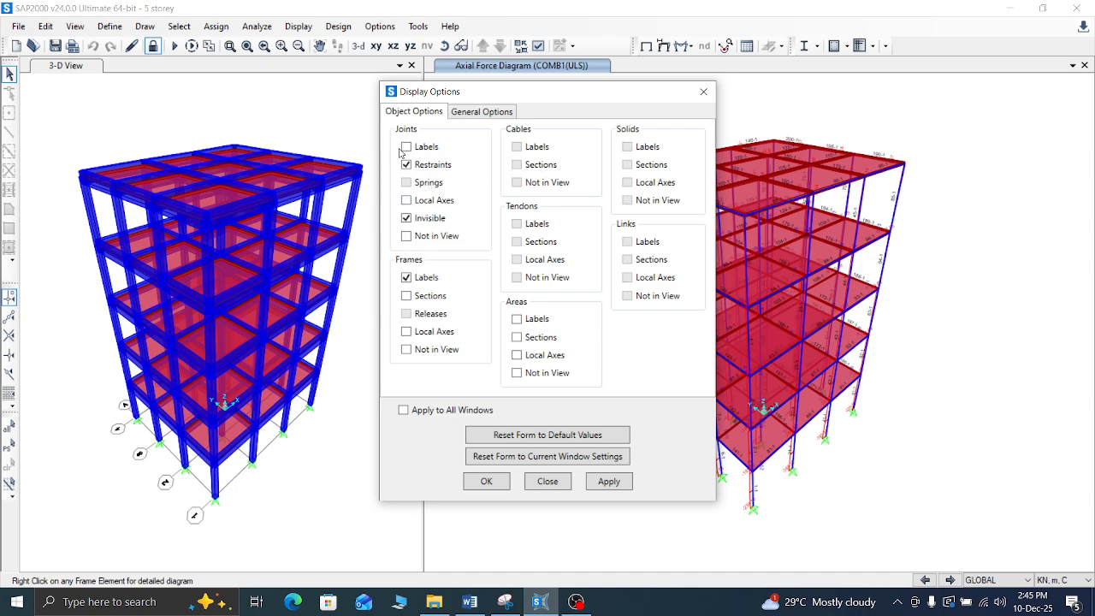
left_click(417, 279)
left_click(605, 486)
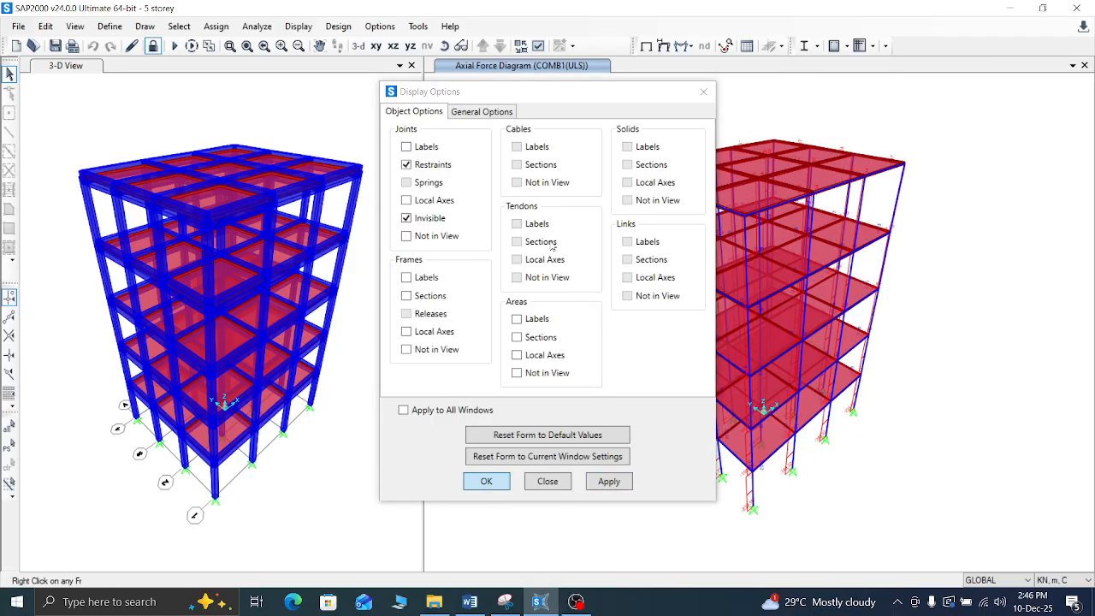
Step: Check the general display options without changing them and return the axial force diagram window to the undeformed shape
key("Escape")
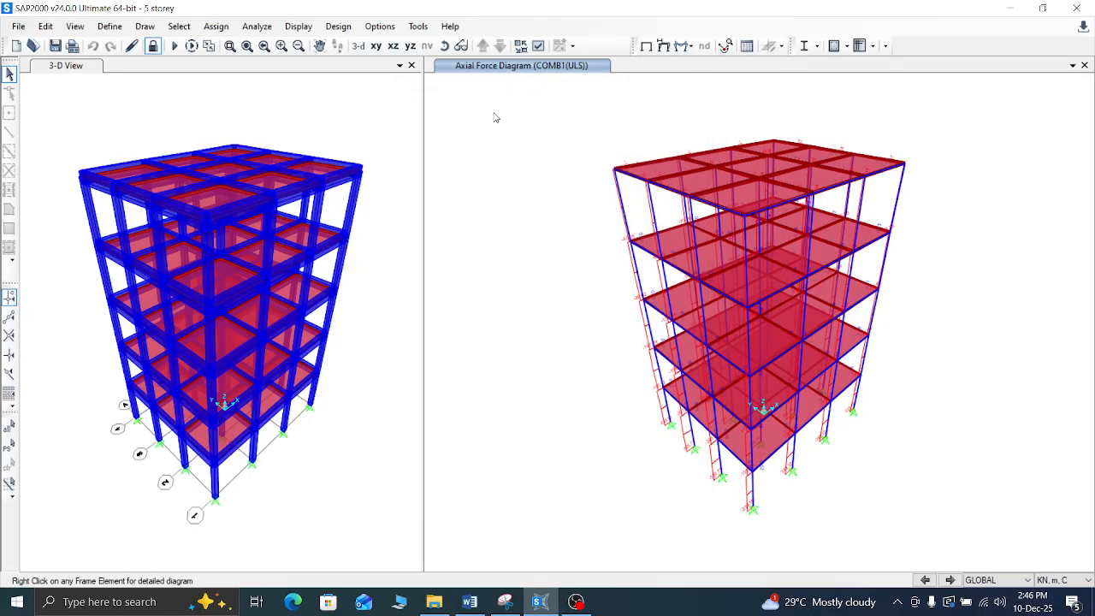
left_click(538, 45)
left_click(509, 114)
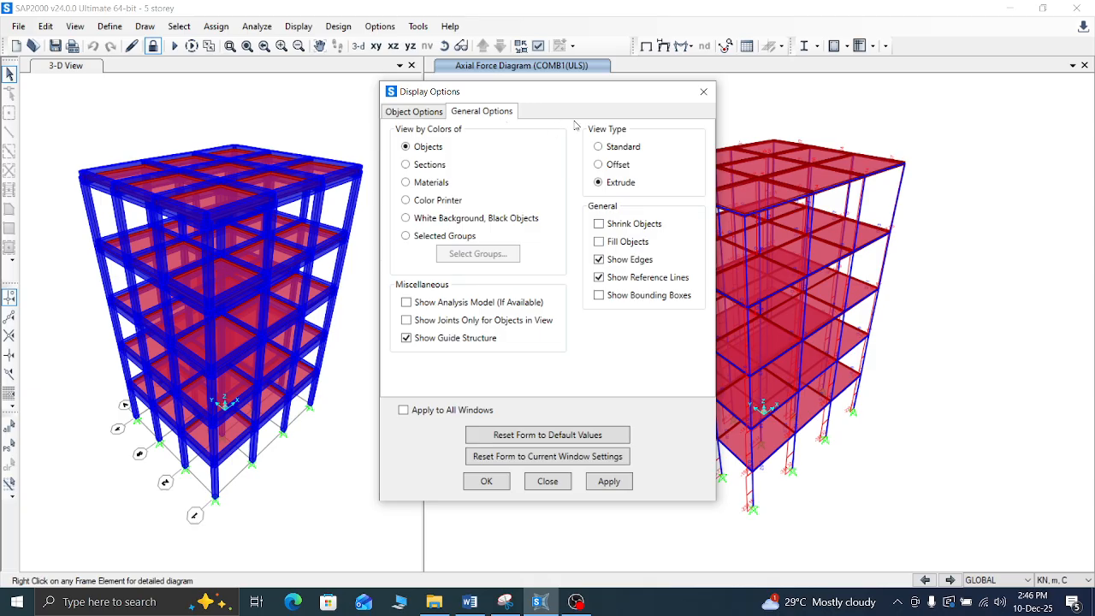
left_click(703, 91)
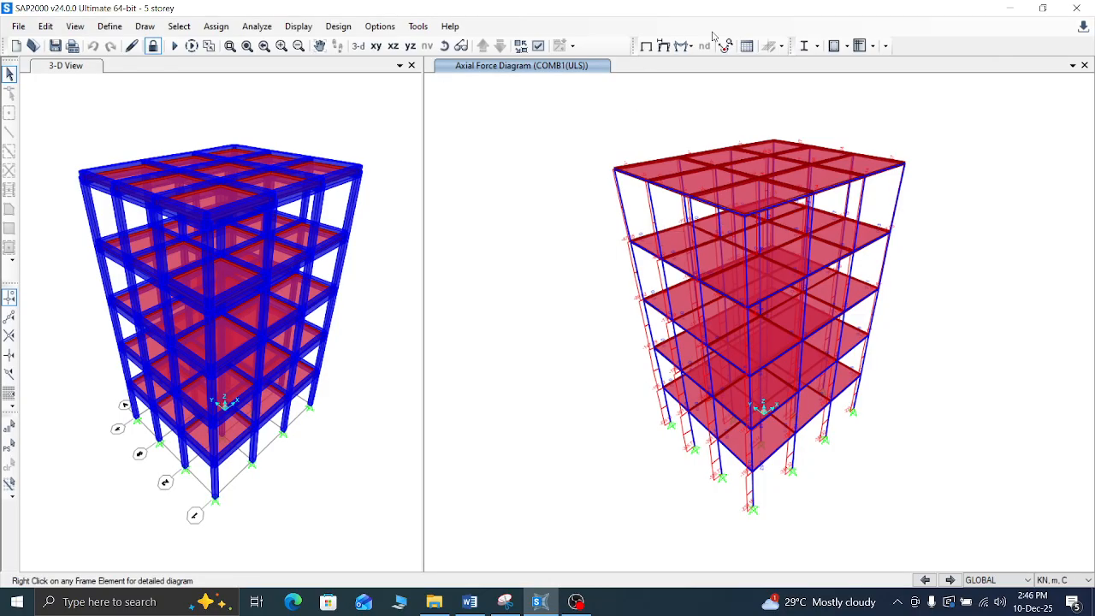
left_click(646, 45)
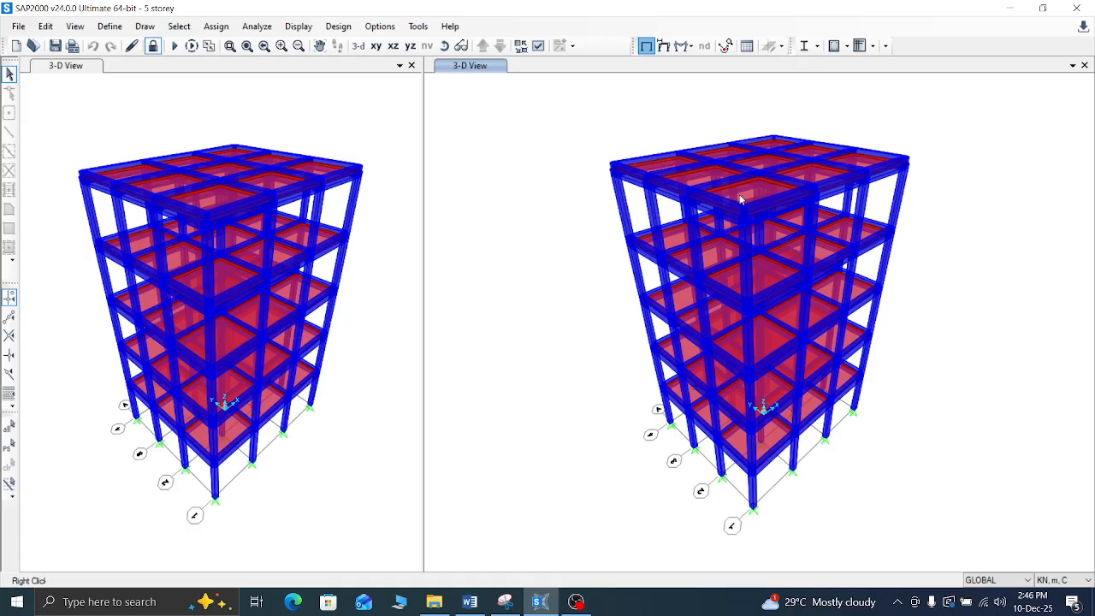
Step: Display the deformed shape for the COMB1(ULS) combination with automatic scaling
left_click(663, 46)
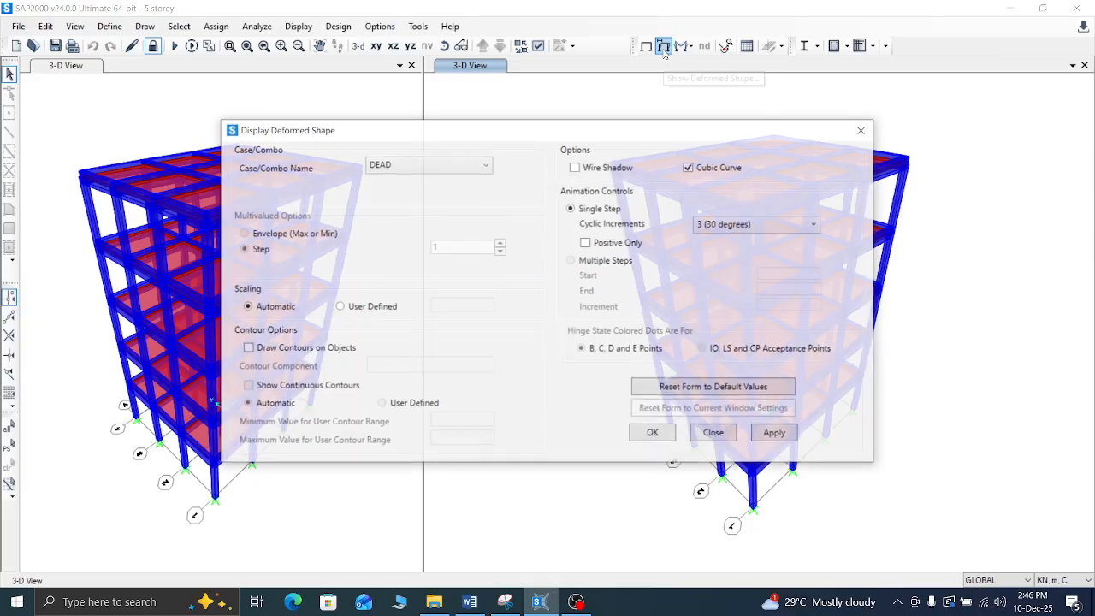
left_click(430, 168)
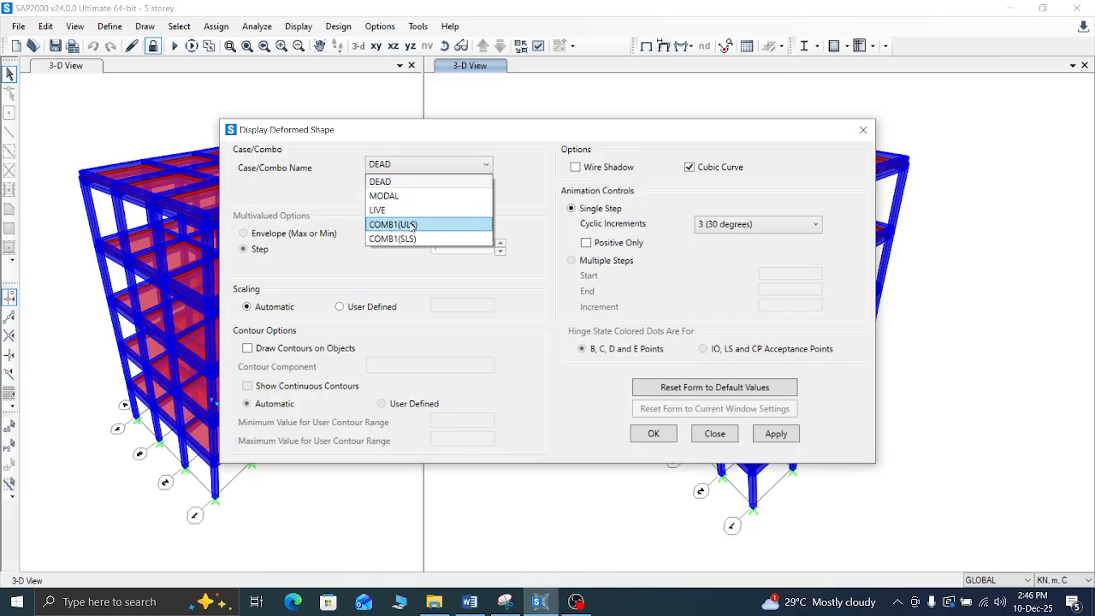
left_click(412, 225)
left_click(768, 437)
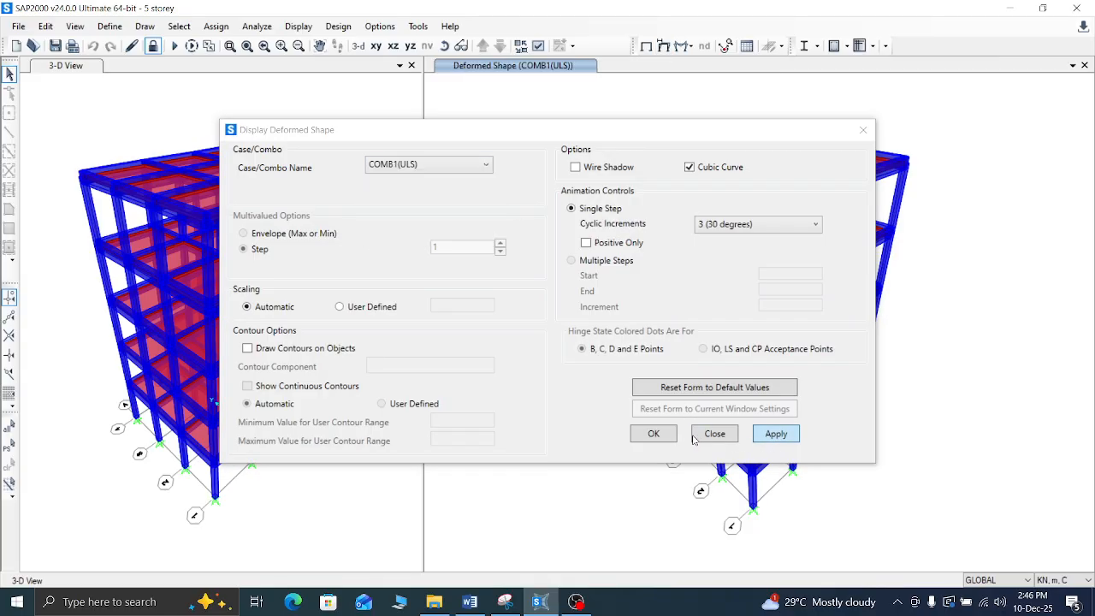
left_click(653, 434)
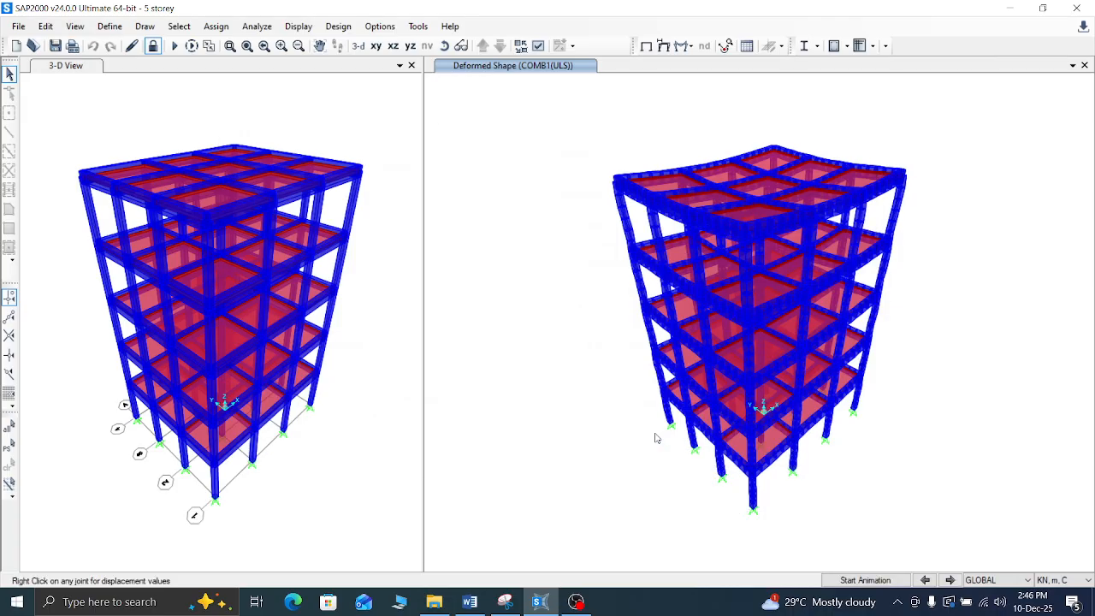
Step: Dismiss the reopened deformed shape settings and restore the undeformed model view
left_click(682, 47)
left_click(664, 45)
left_click(663, 45)
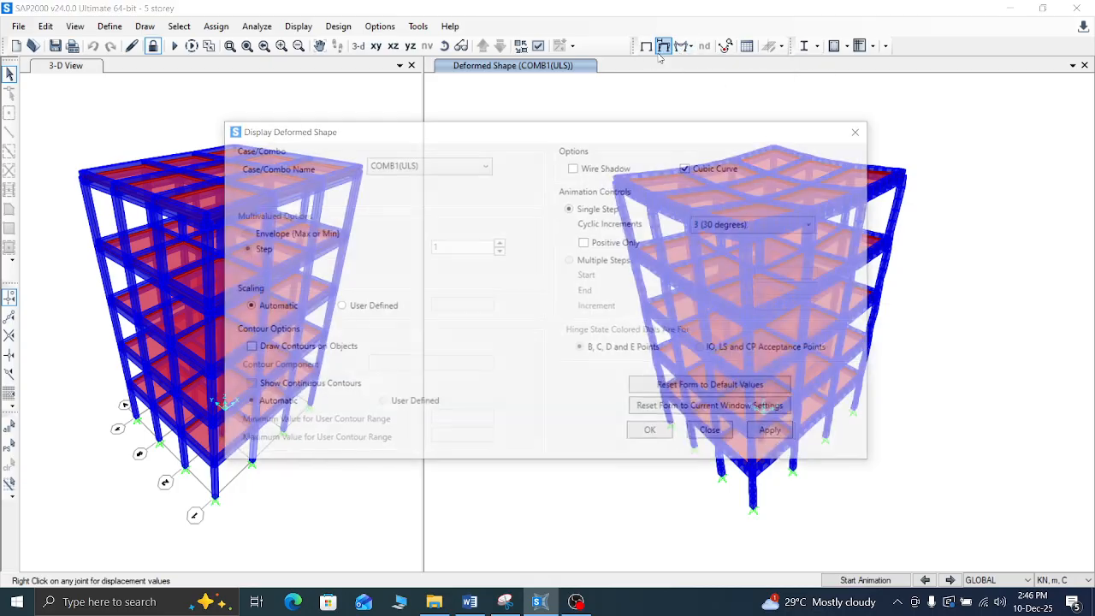
left_click(864, 130)
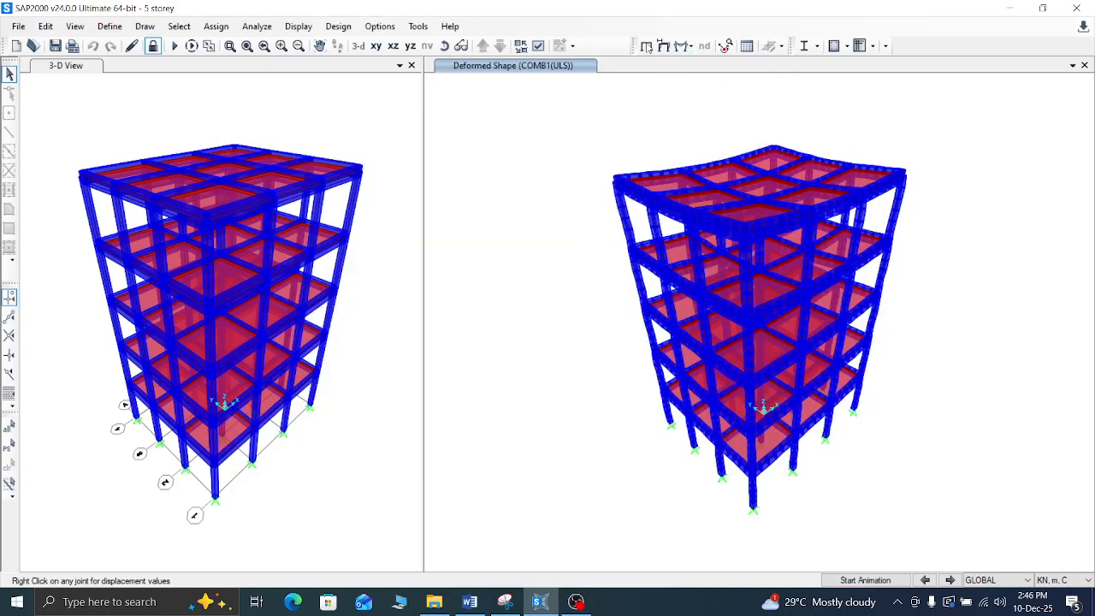
left_click(646, 46)
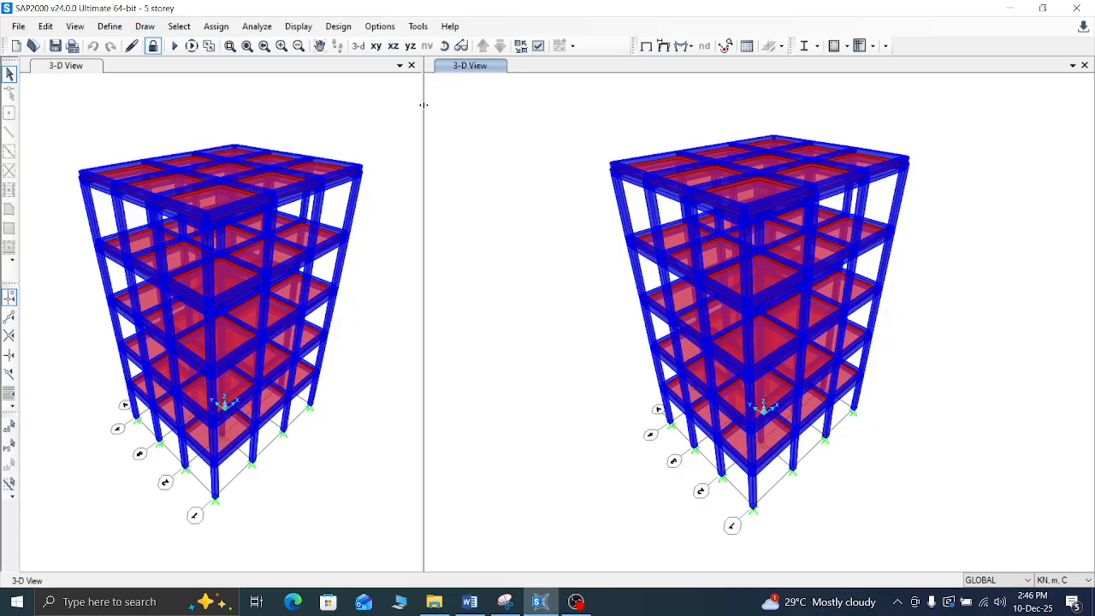
Step: Preview the printed graphics of the 3D building view down to the supports and close the preview
left_click(75, 47)
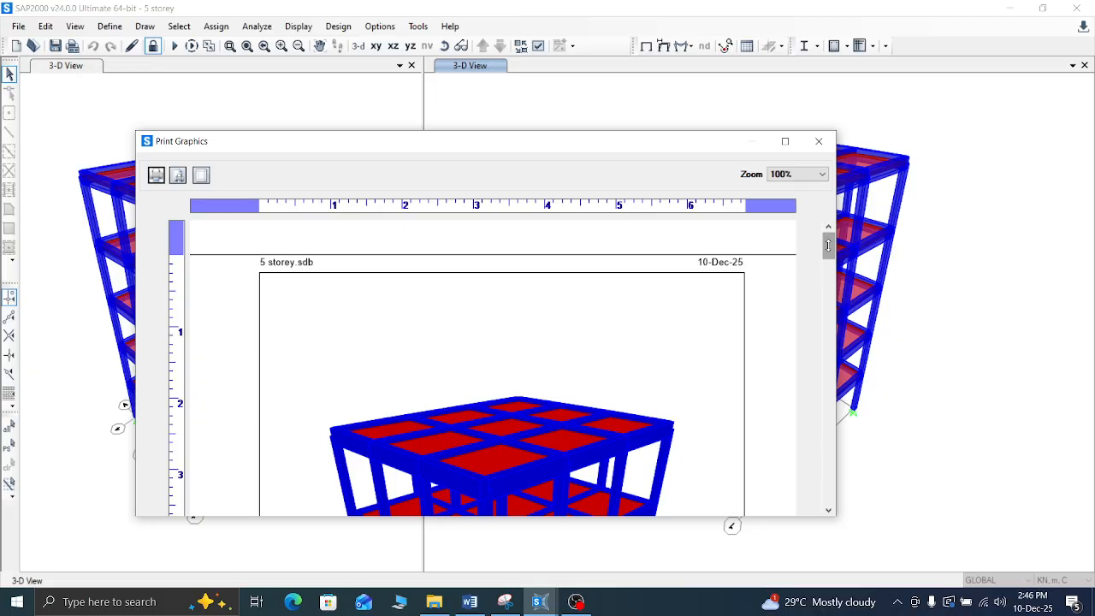
left_click_drag(827, 247, 828, 438)
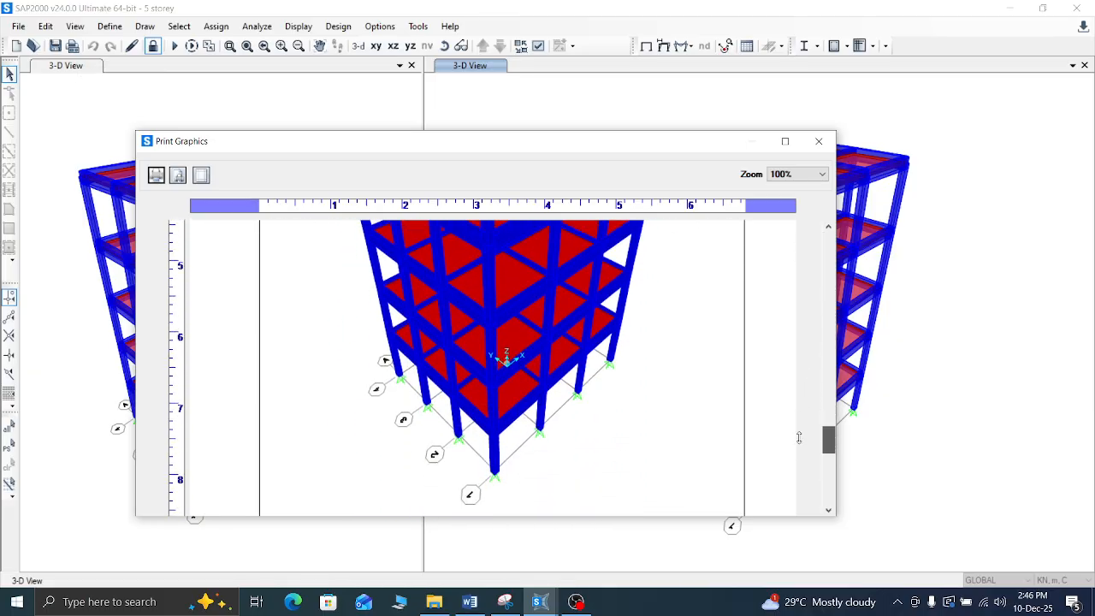
left_click(819, 143)
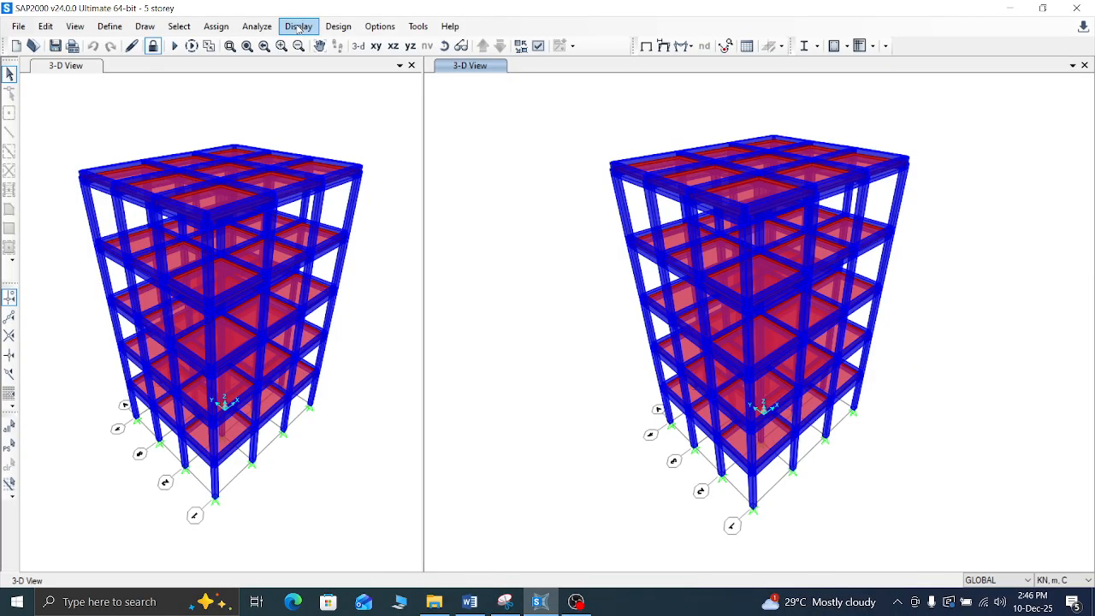
Step: Set the concrete frame design code to BS8110 97 in the design preferences
left_click(298, 27)
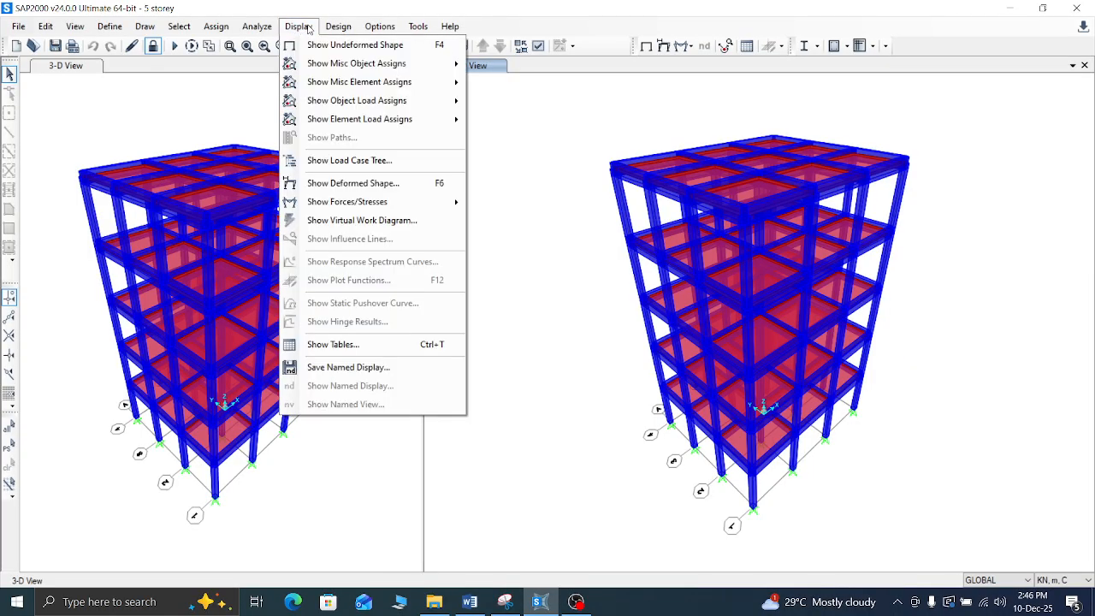
mouse_move(337, 32)
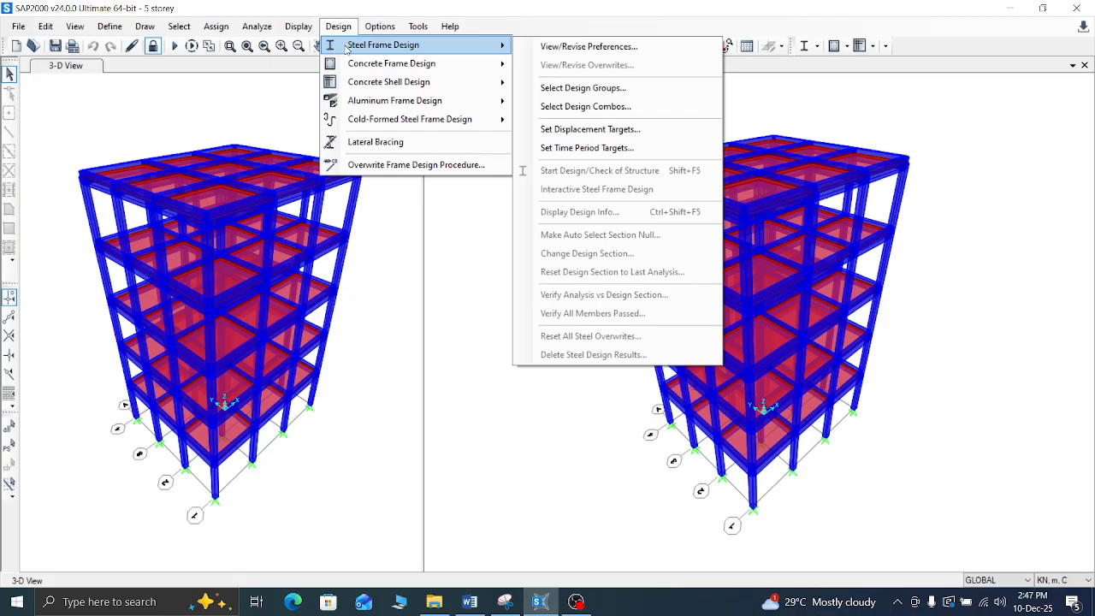
mouse_move(346, 68)
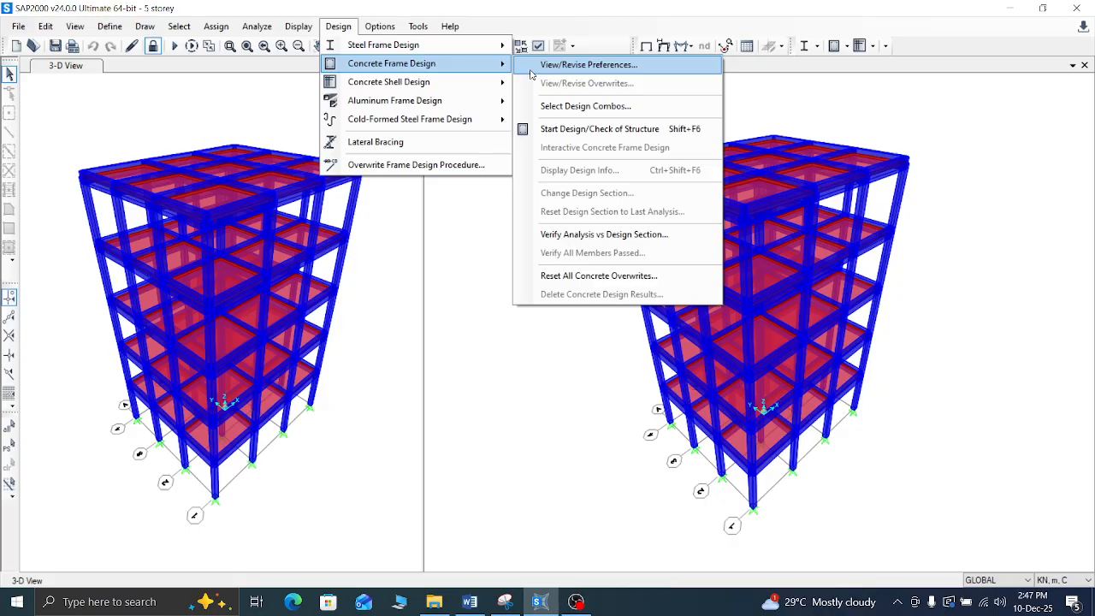
left_click(589, 65)
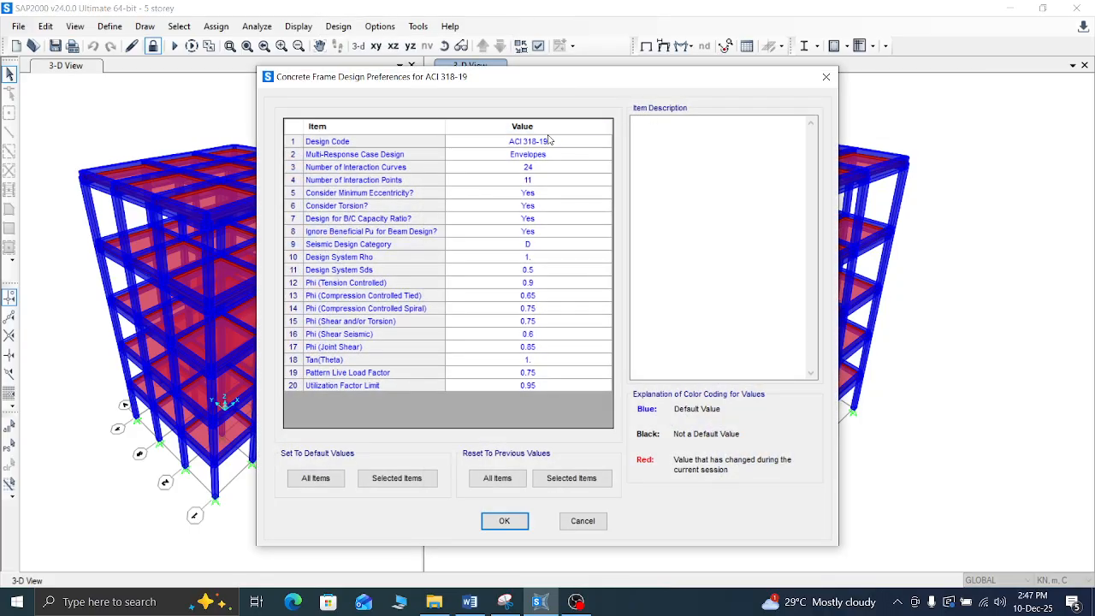
left_click(550, 140)
left_click(554, 141)
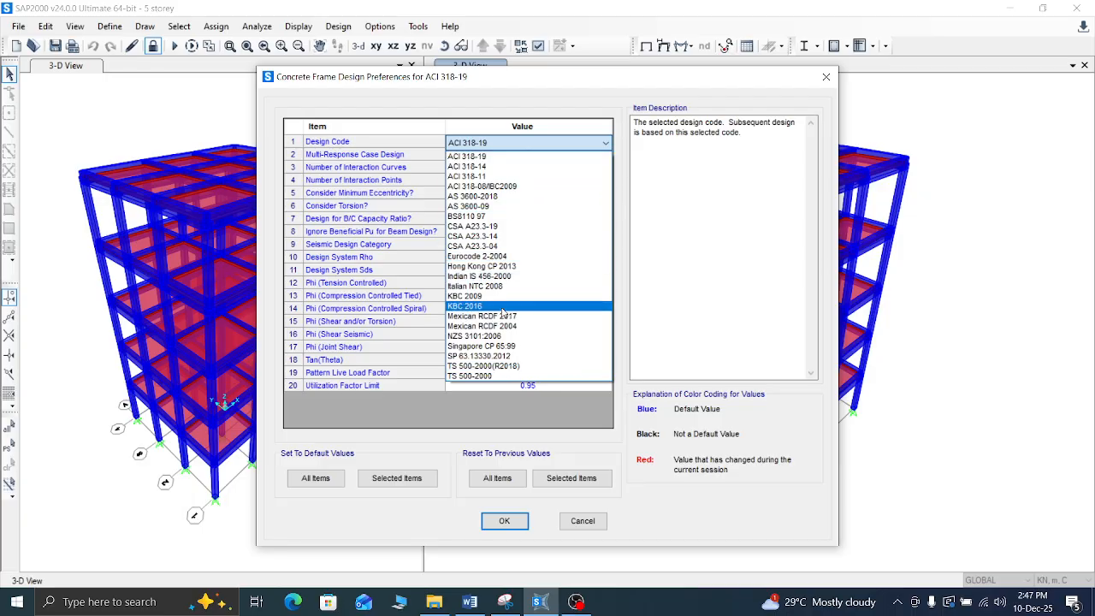
left_click(473, 219)
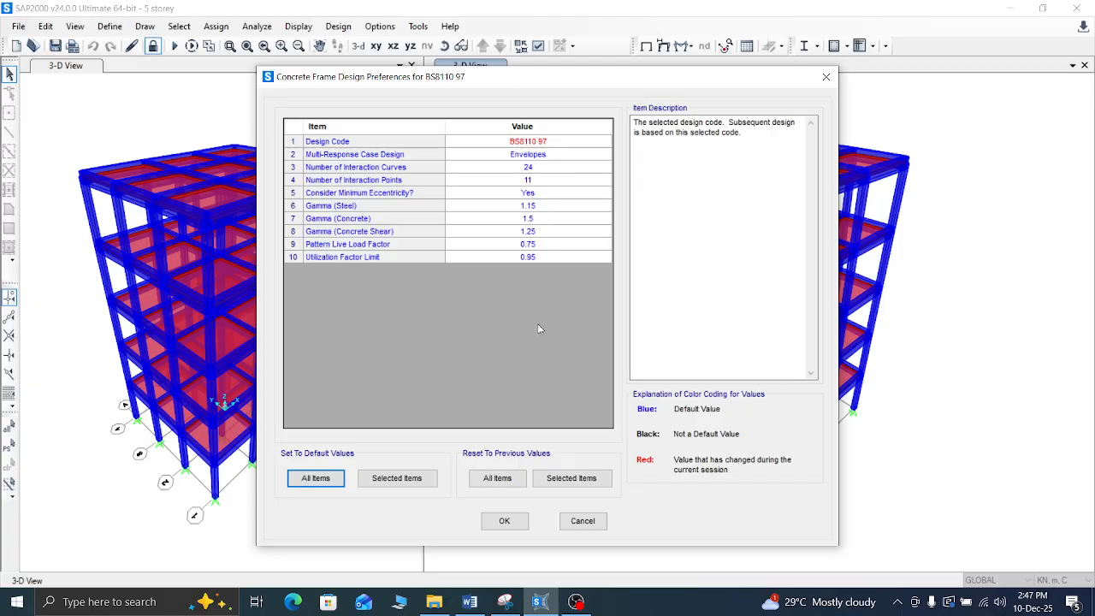
left_click(512, 523)
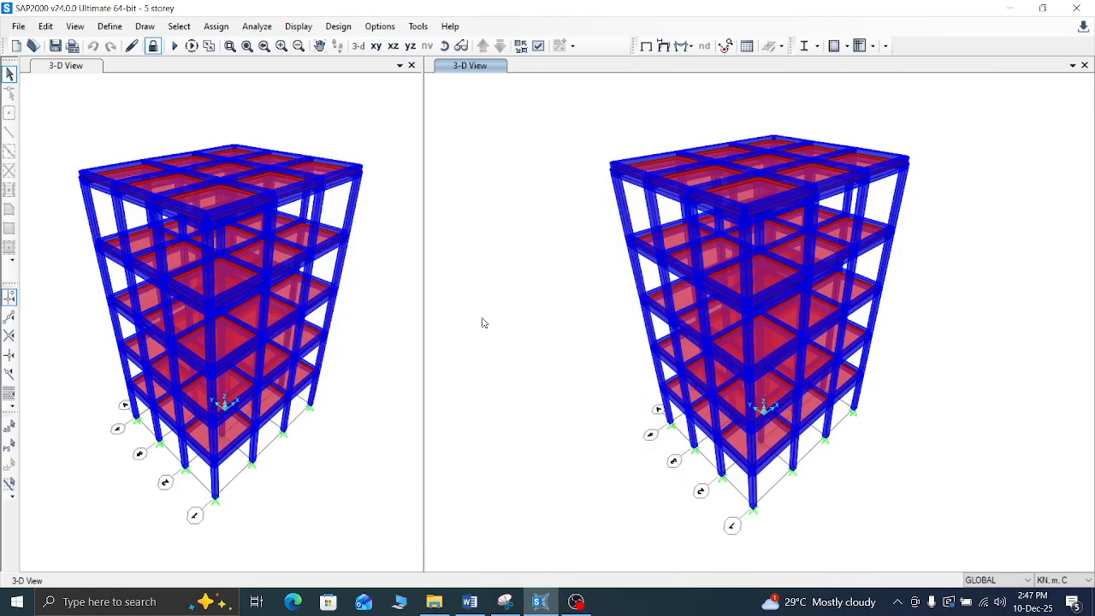
Step: Run the concrete frame design check of the structure and inspect the longitudinal reinforcing areas of the roof and storey members up close
left_click(298, 26)
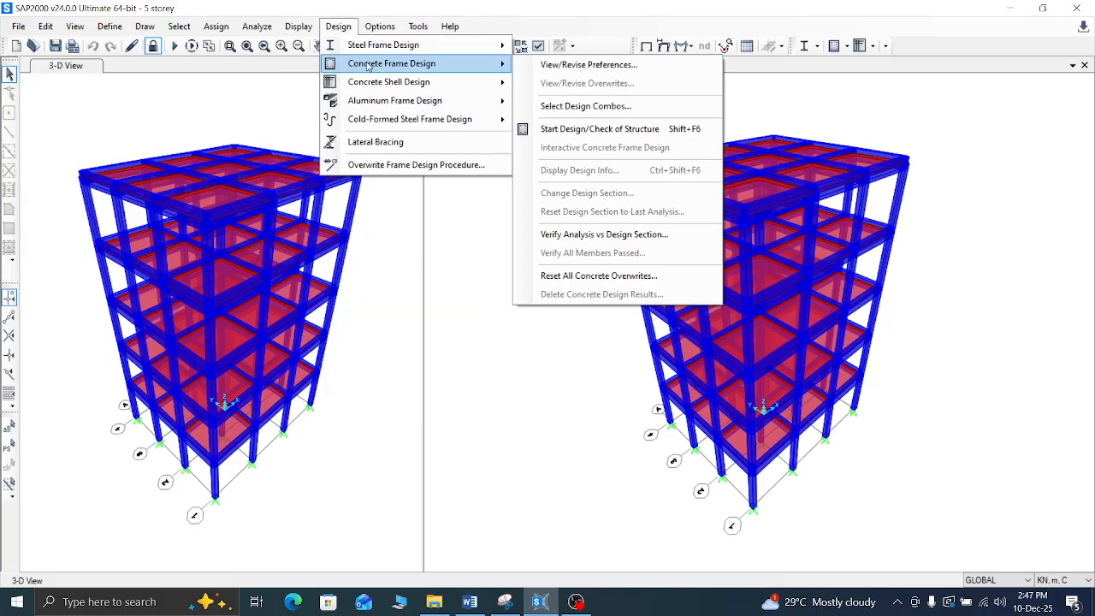
left_click(578, 130)
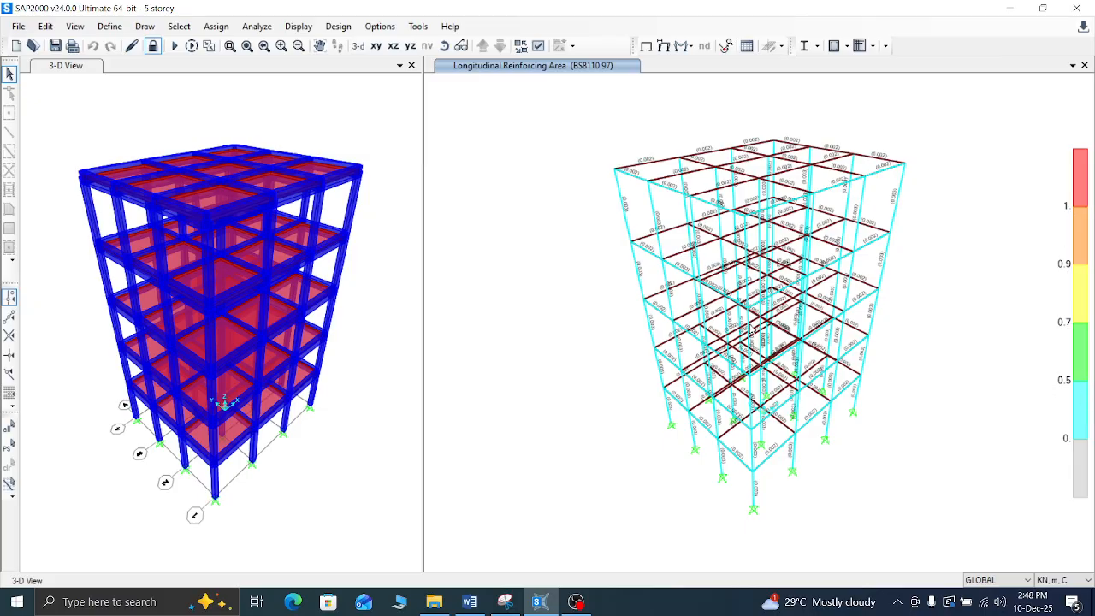
scroll(733, 336, "up", 3)
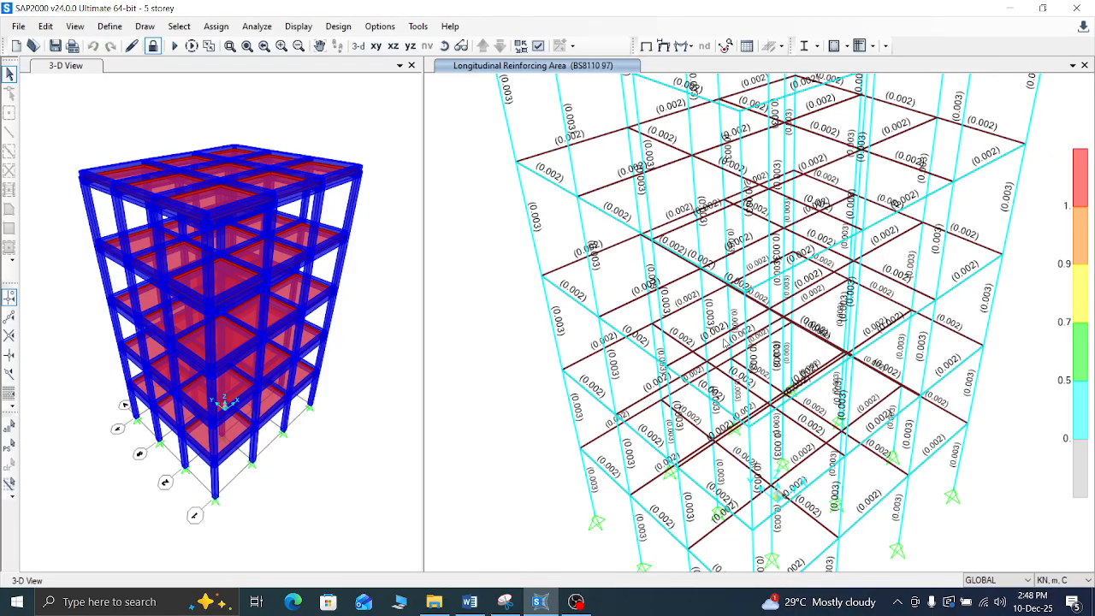
scroll(643, 322, "down", 3)
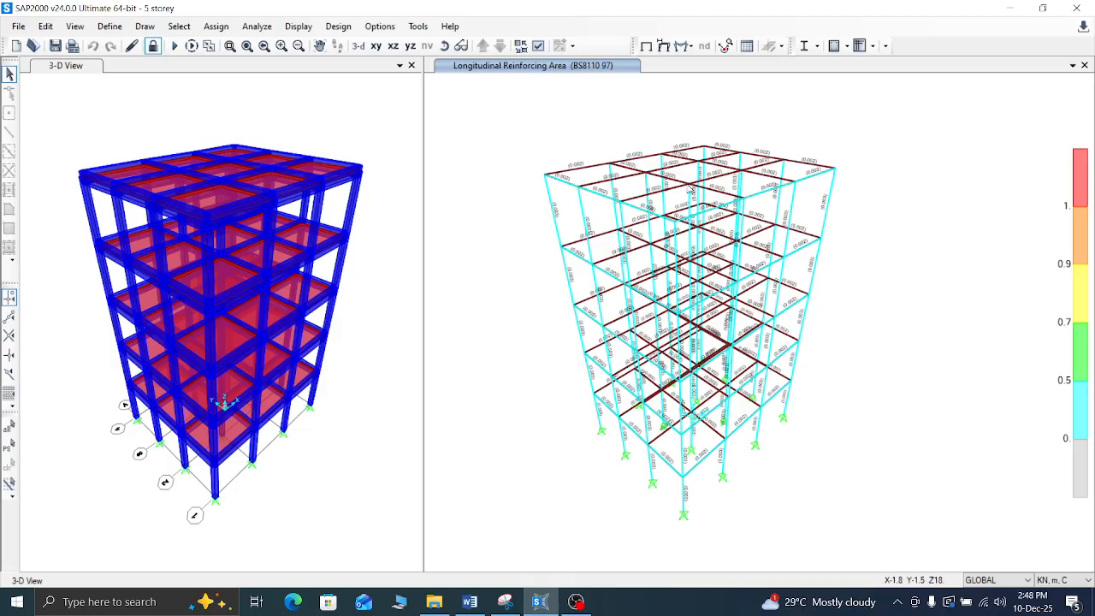
scroll(688, 188, "up", 3)
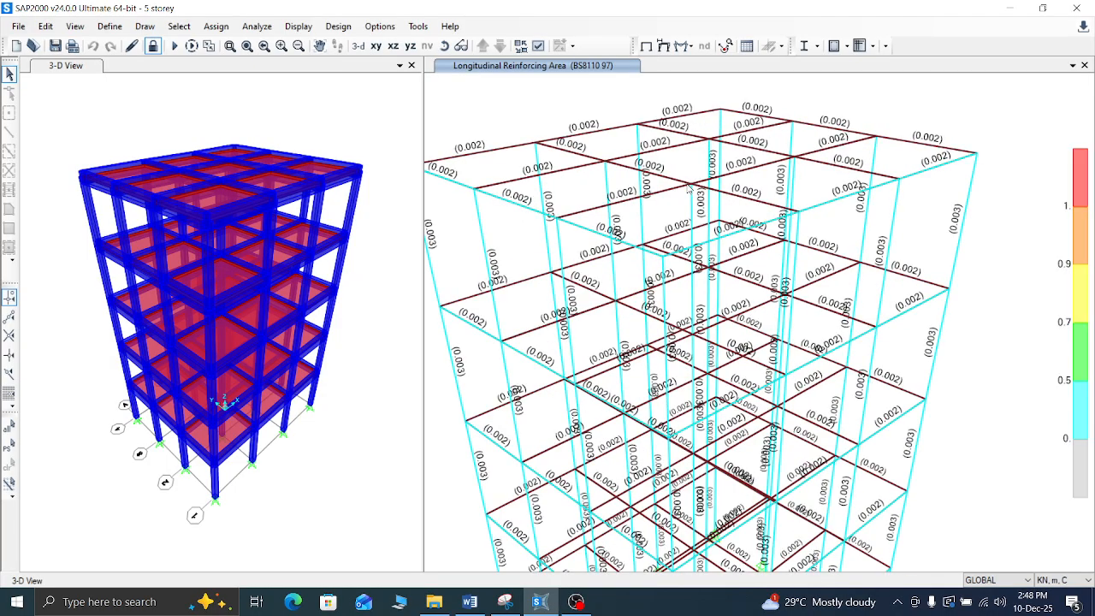
scroll(688, 188, "down", 4)
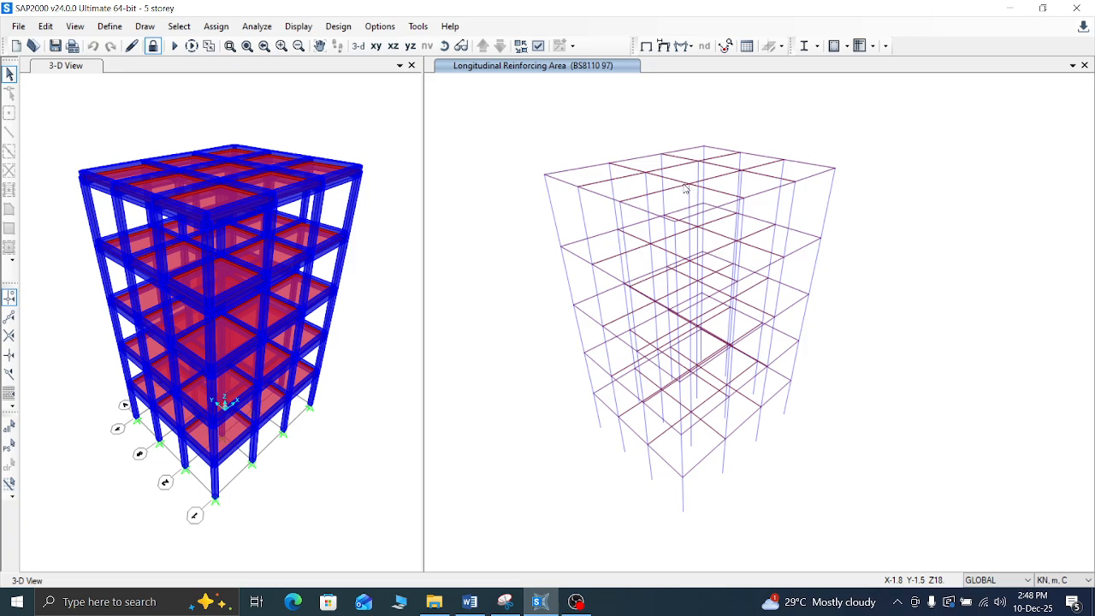
scroll(590, 177, "up", 4)
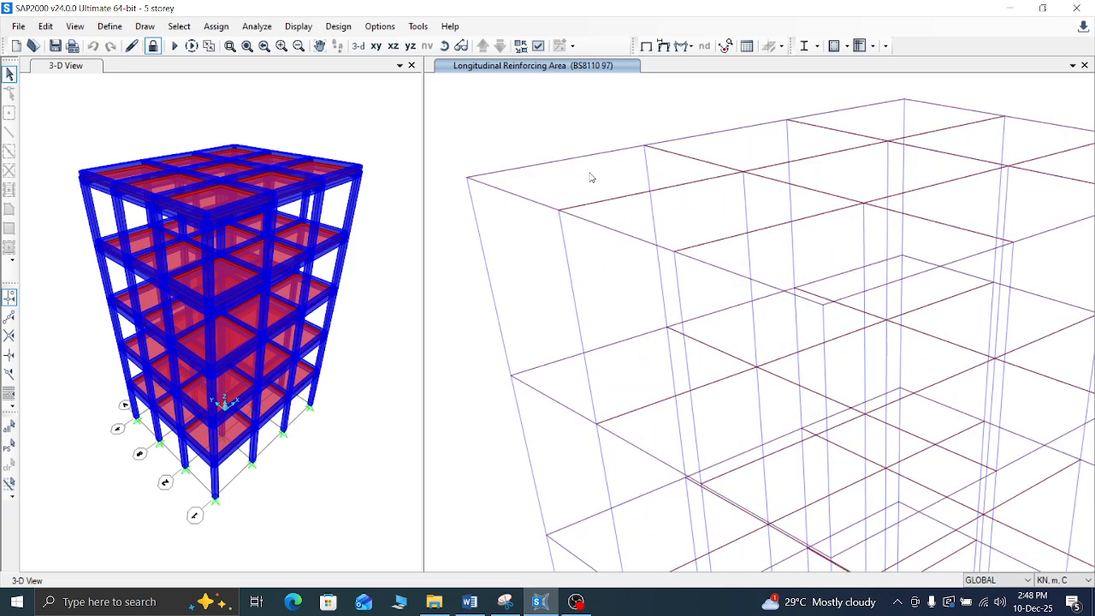
scroll(590, 177, "up", 2)
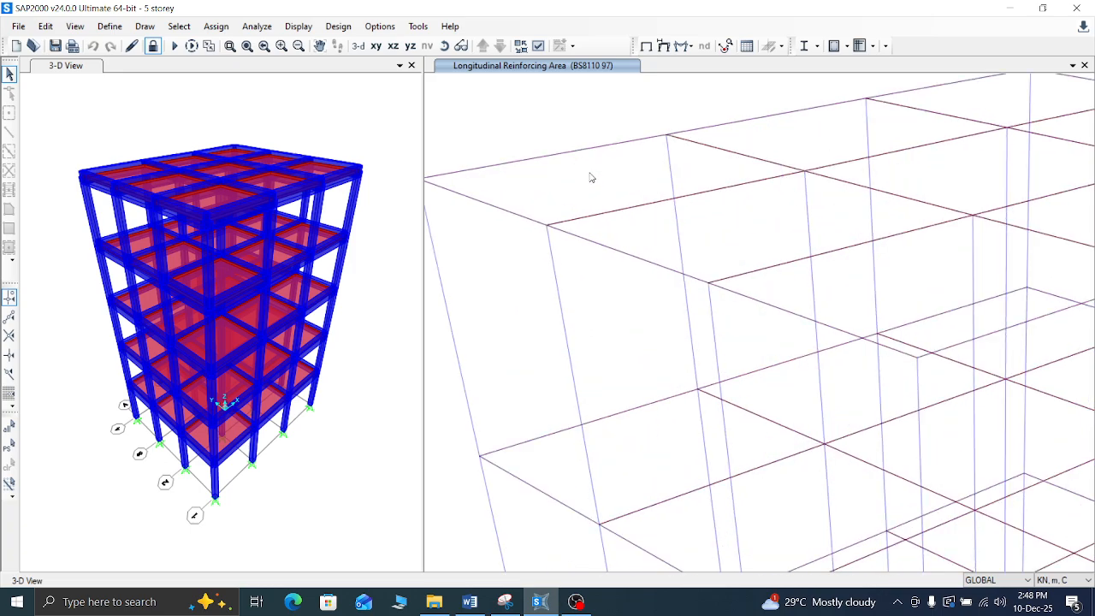
Step: Open the concrete design check details of a roof edge beam and review its capacity ratios and shear reinforcement along the stations
right_click(547, 156)
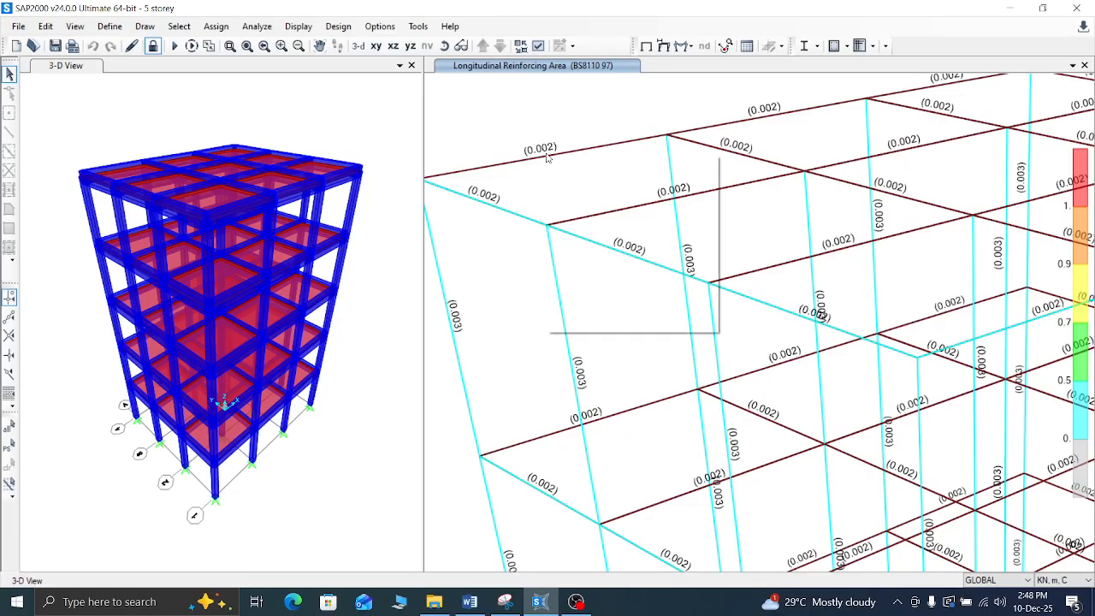
left_click(602, 150)
right_click(601, 150)
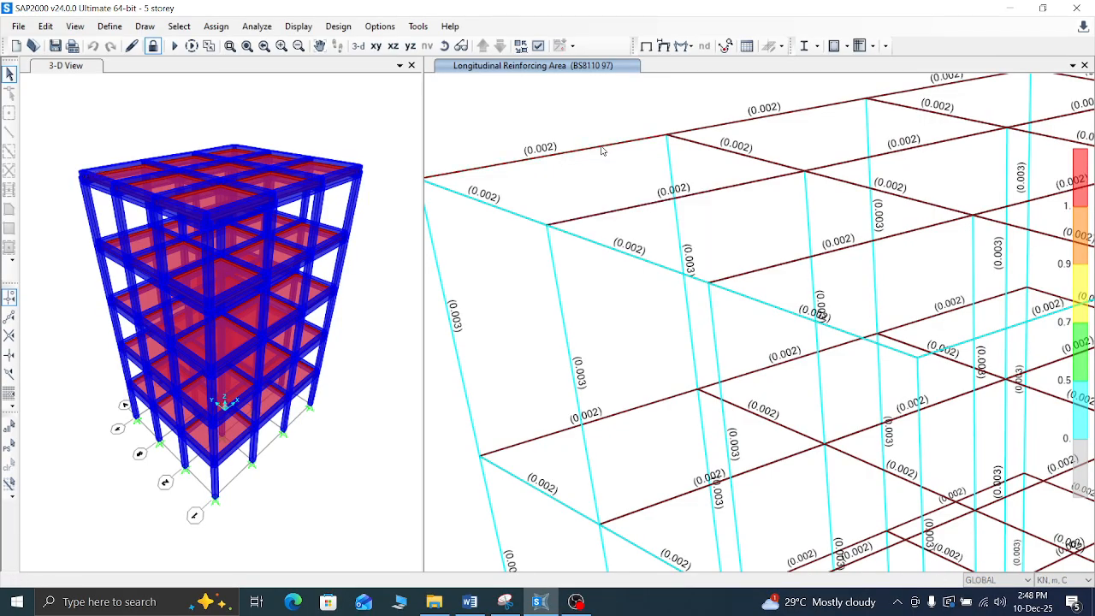
left_click_drag(603, 171, 655, 142)
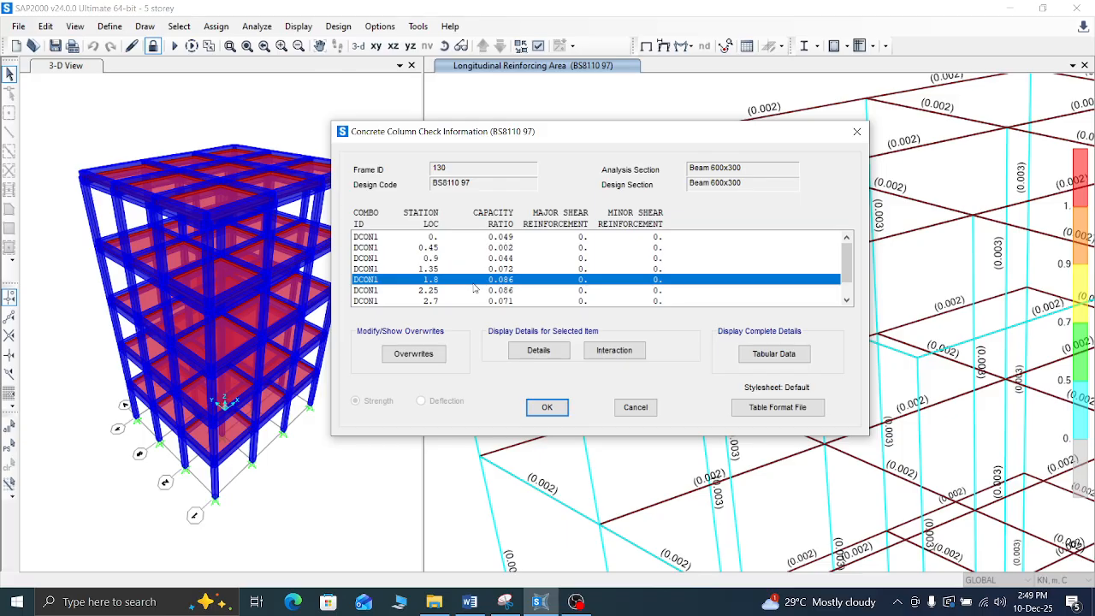
scroll(514, 289, "down", 1)
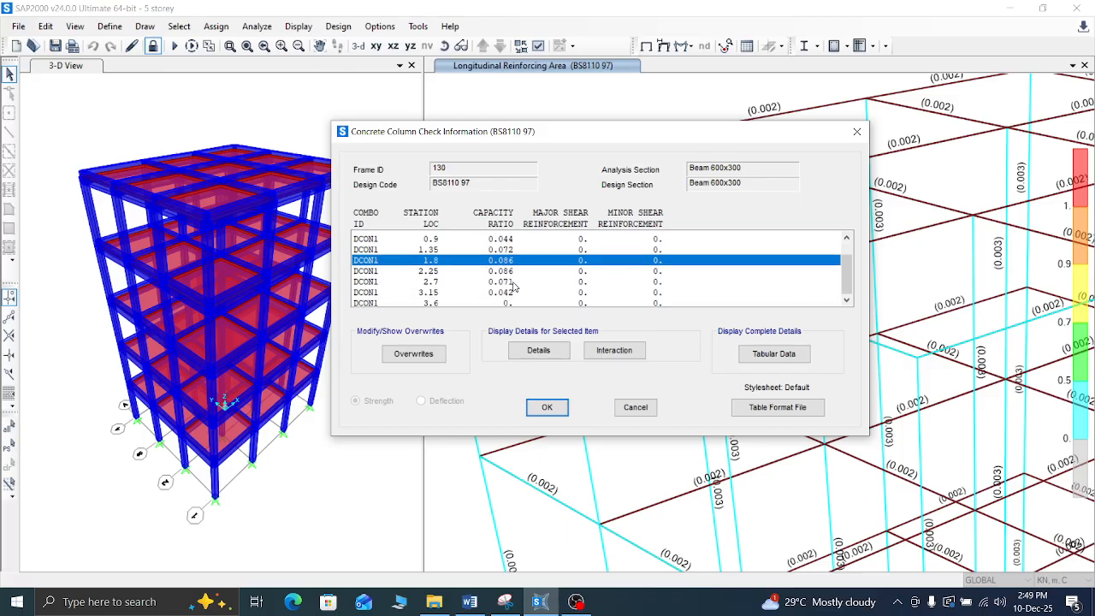
left_click(856, 135)
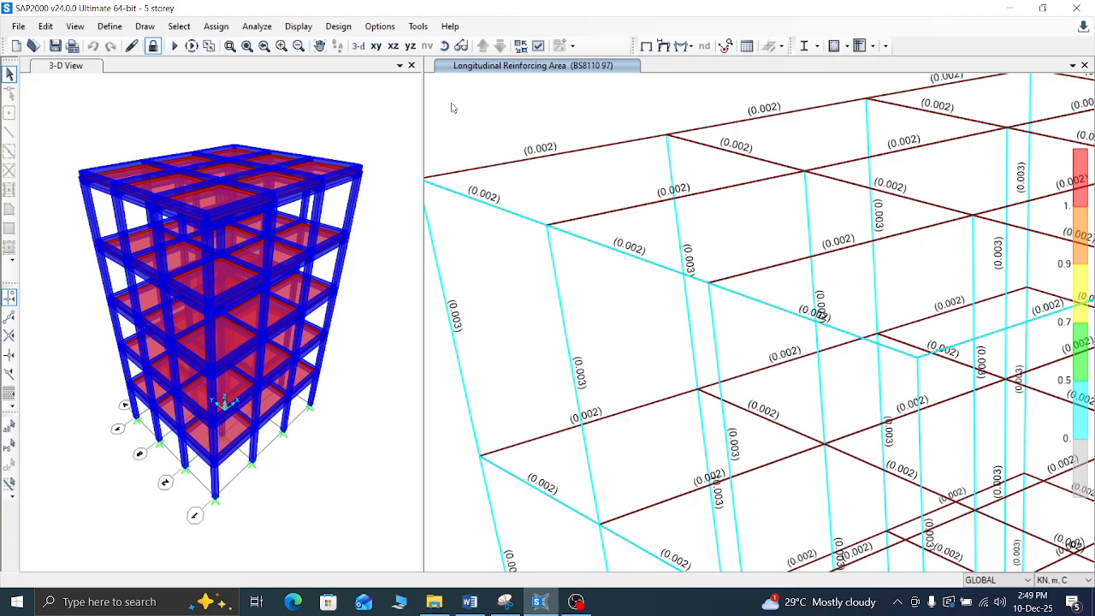
Step: Check which design codes the concrete shell design preferences offer and close the preferences without changing them
left_click(307, 28)
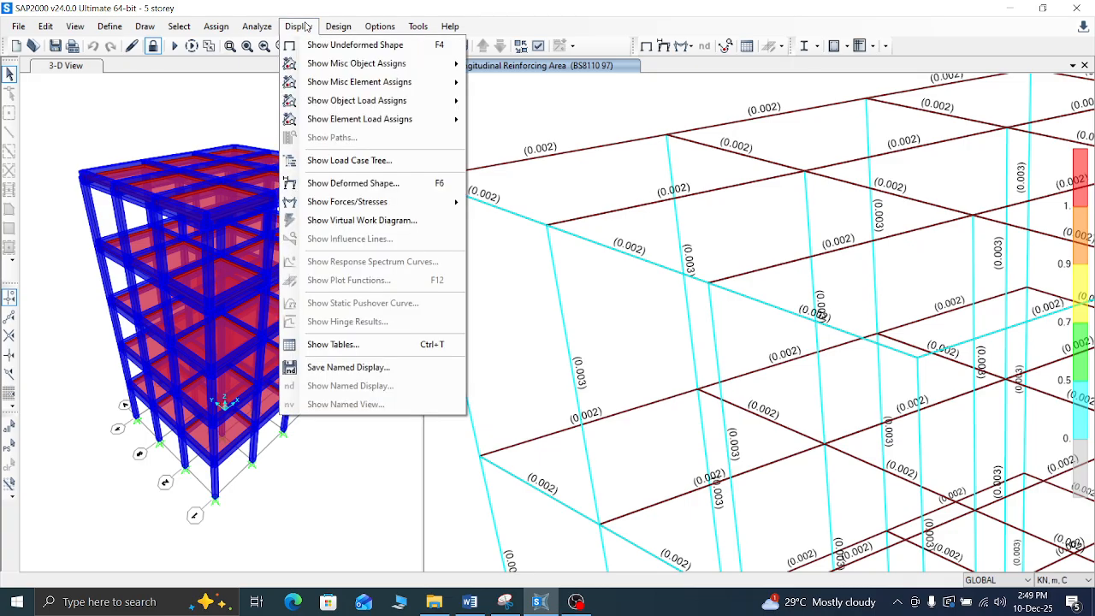
mouse_move(334, 30)
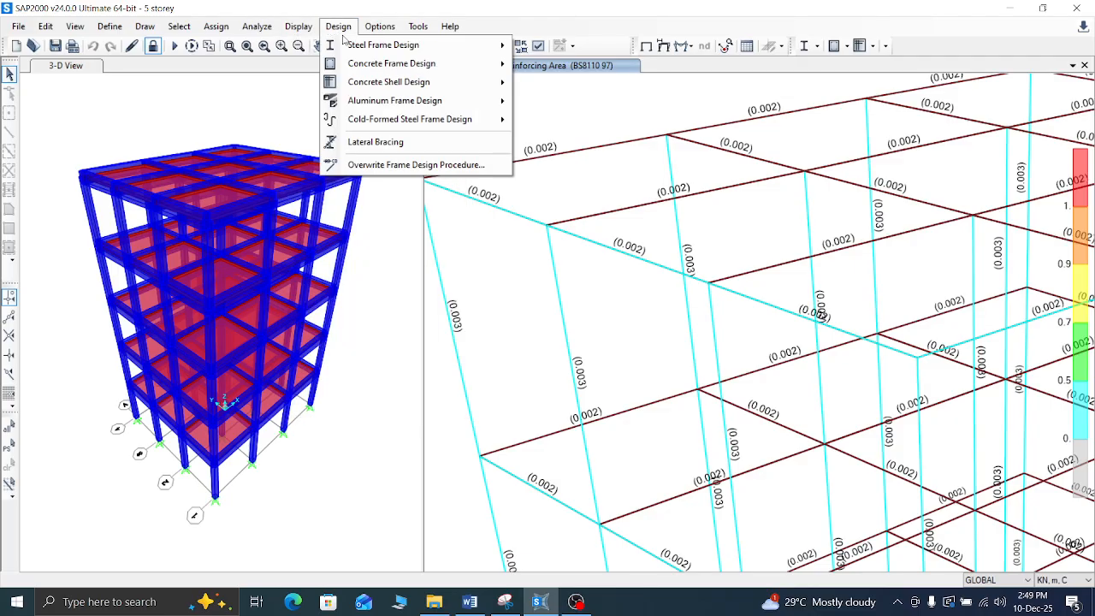
mouse_move(377, 83)
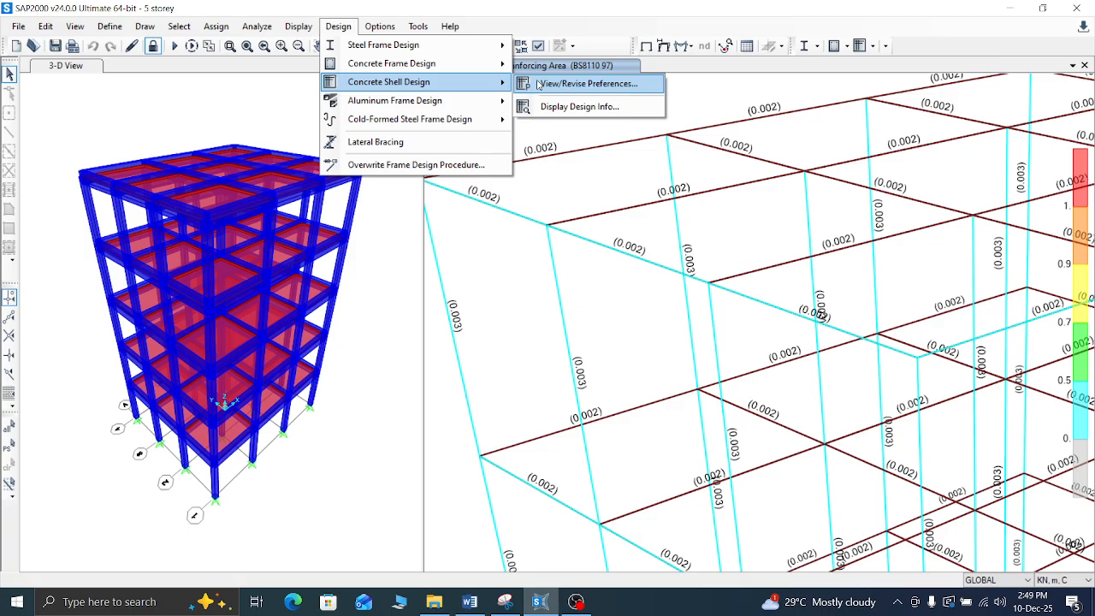
left_click(566, 84)
left_click(564, 143)
left_click(569, 142)
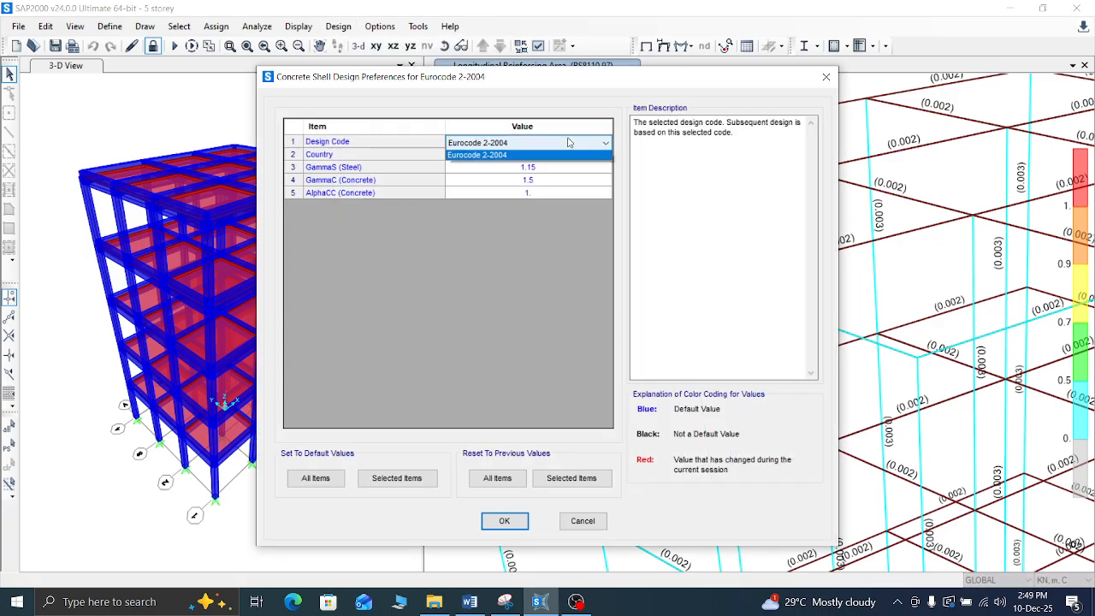
left_click(561, 156)
left_click(574, 143)
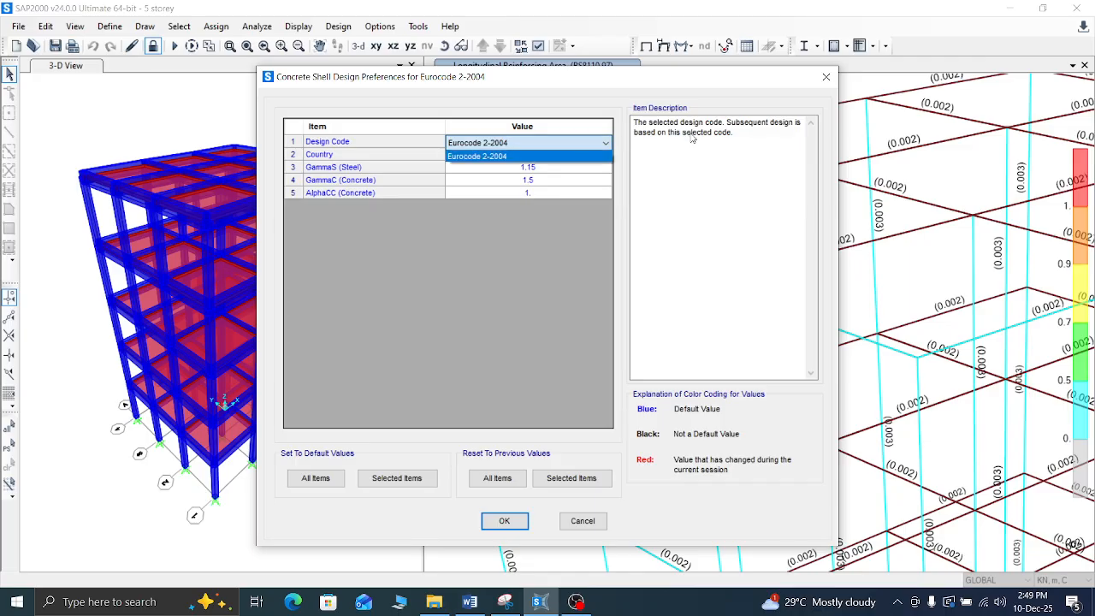
left_click(826, 79)
left_click(826, 80)
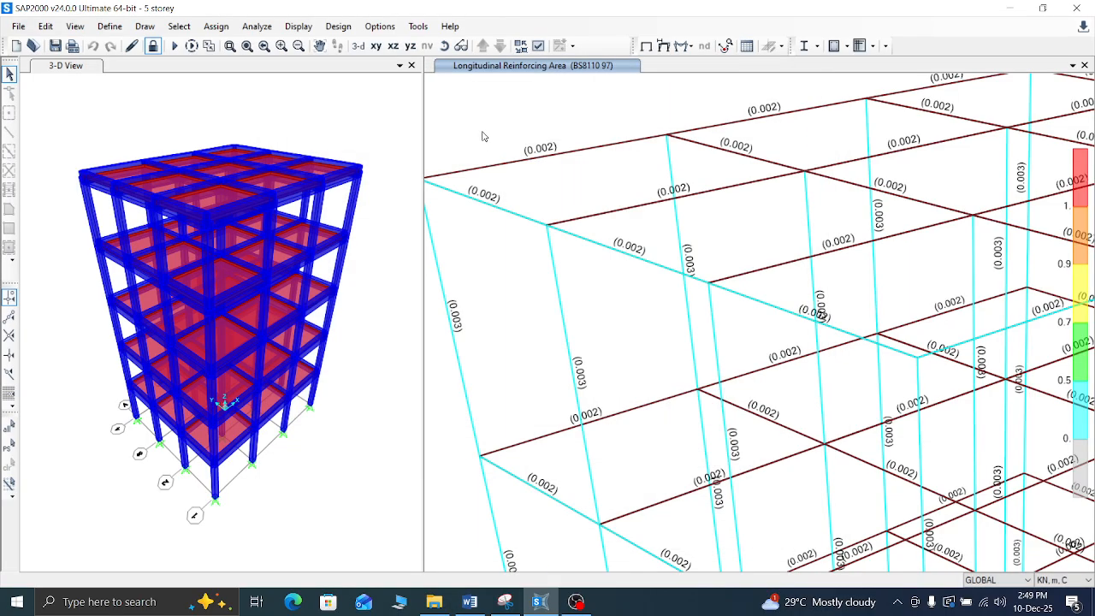
left_click(298, 26)
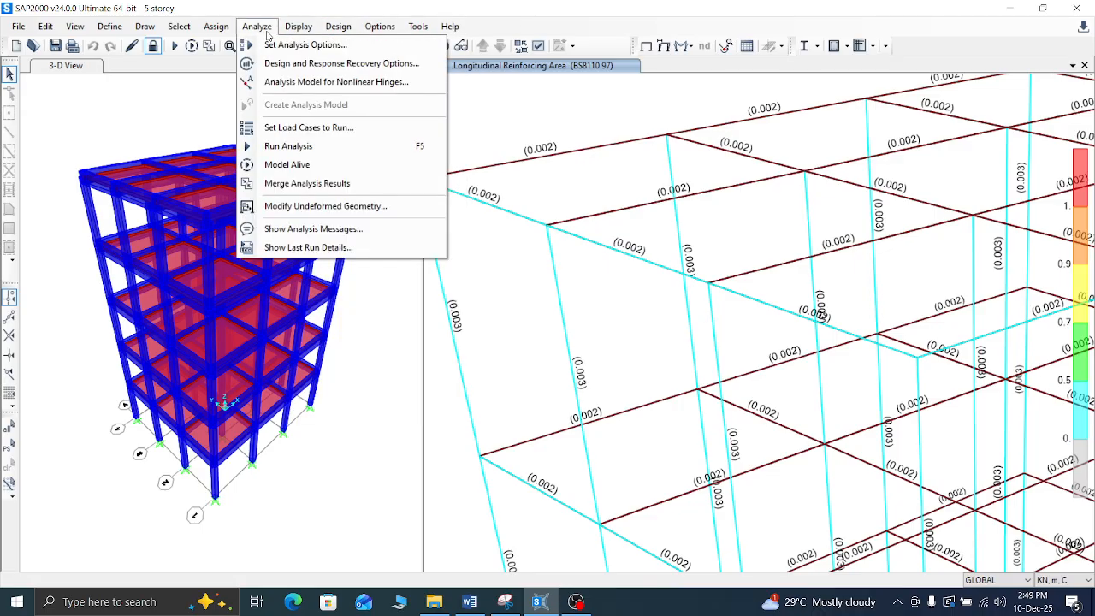
left_click(256, 31)
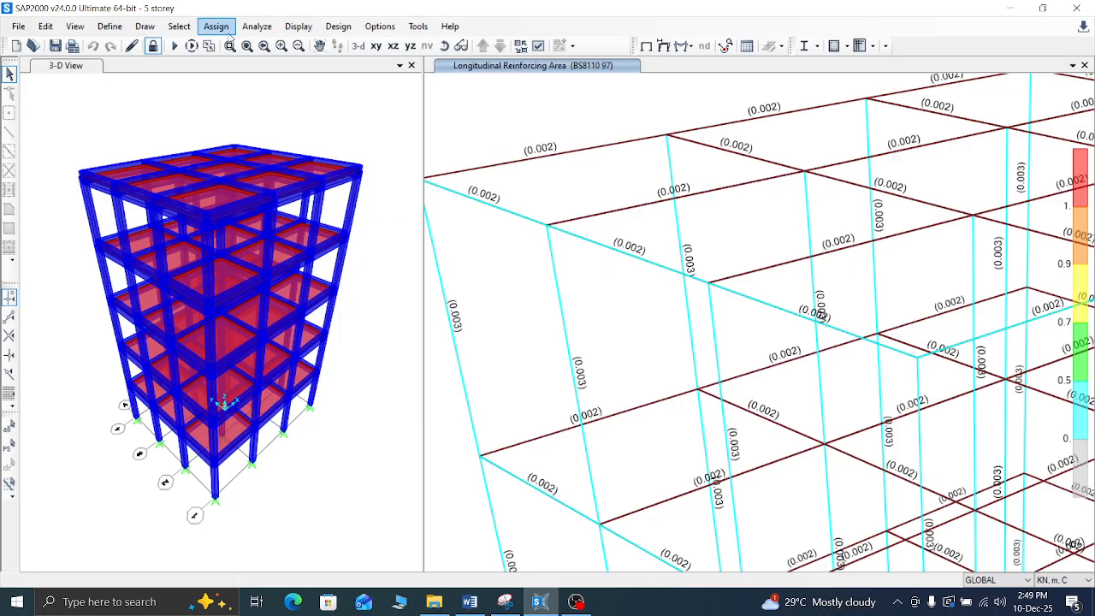
left_click(299, 26)
mouse_move(334, 31)
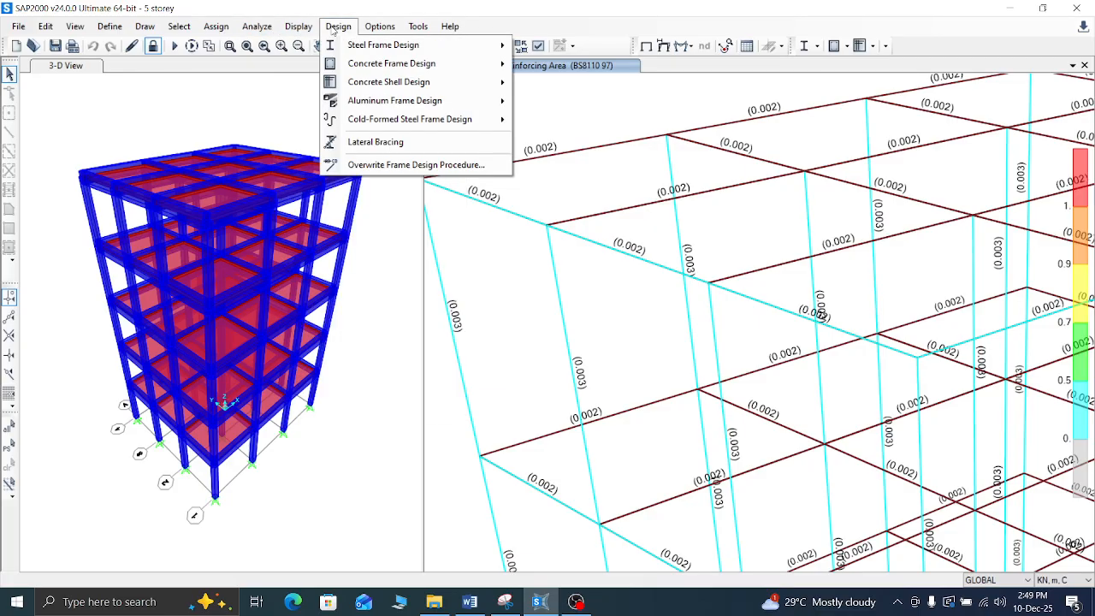
mouse_move(386, 82)
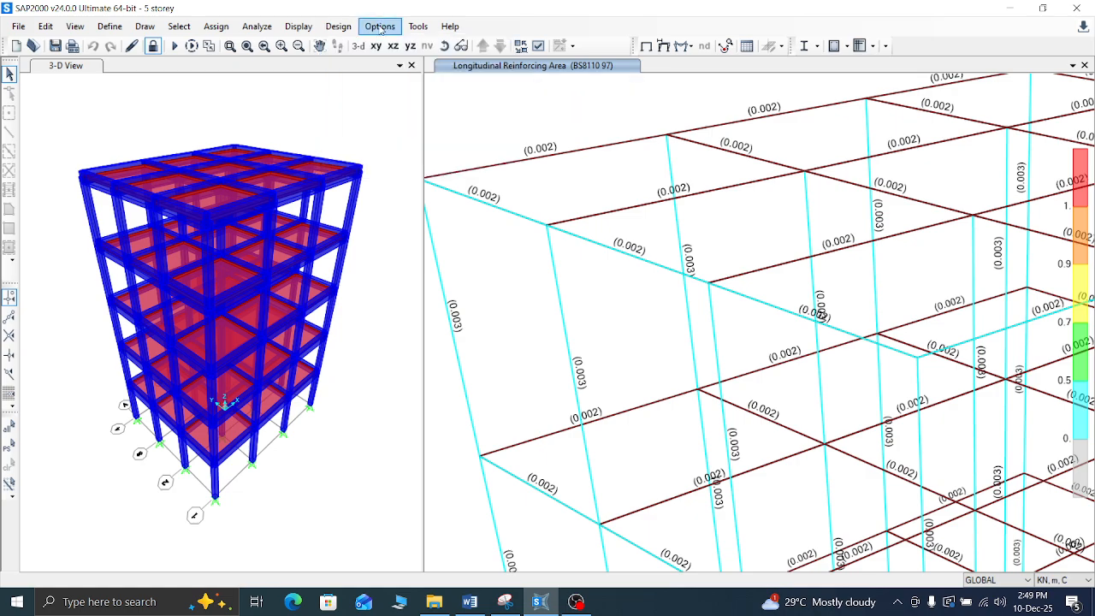
left_click(347, 31)
left_click(296, 29)
left_click(298, 30)
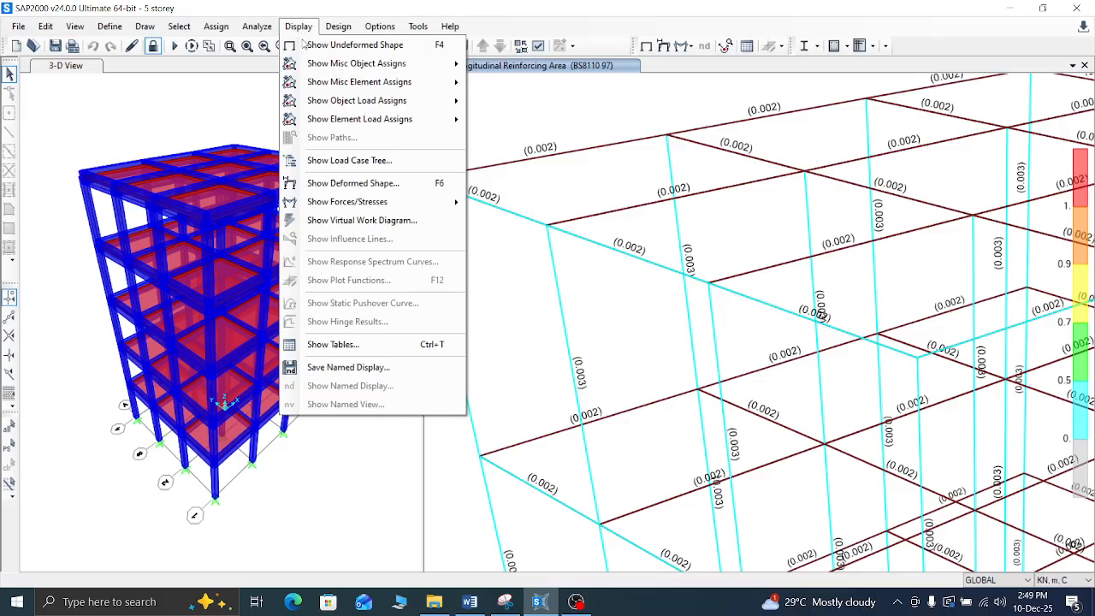
left_click(508, 6)
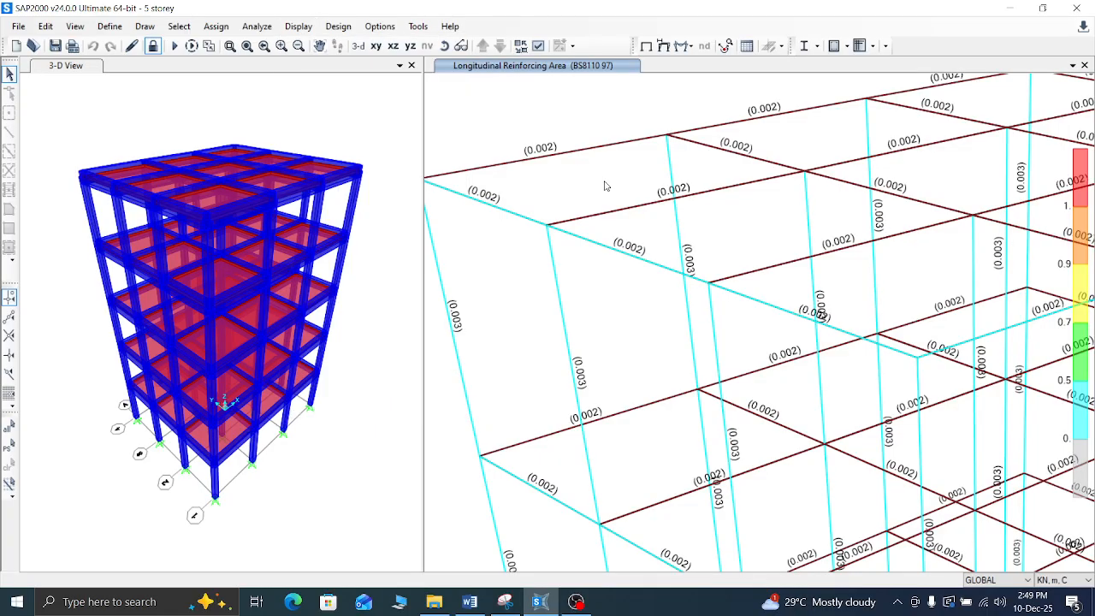
Step: Display the Concrete Summary Data tables from the concrete frame design data for the whole building
scroll(611, 293, "down", 6)
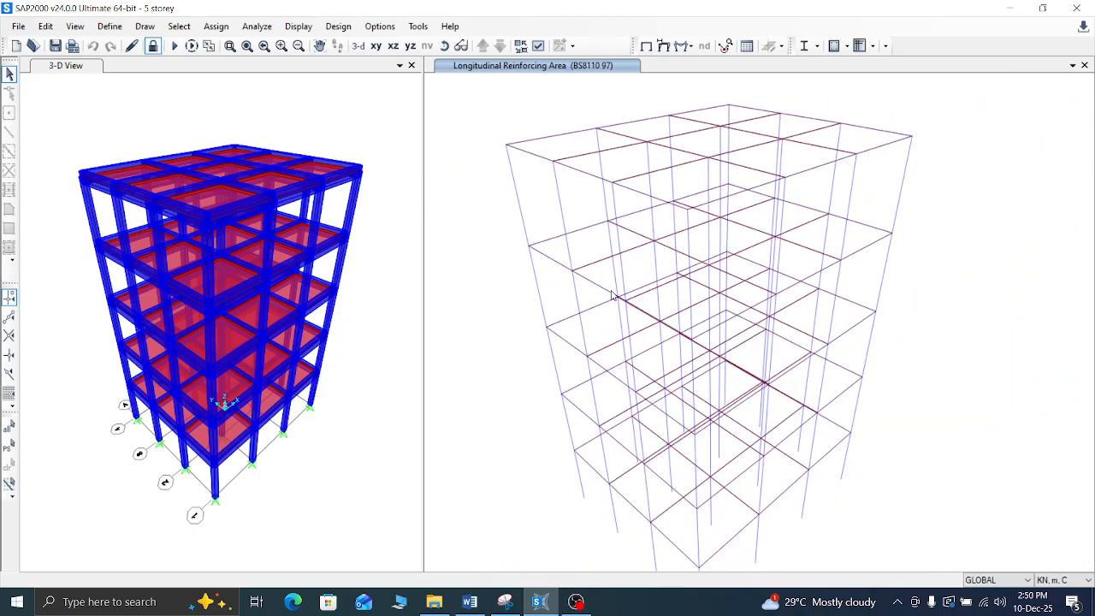
scroll(601, 245, "down", 2)
scroll(593, 267, "up", 2)
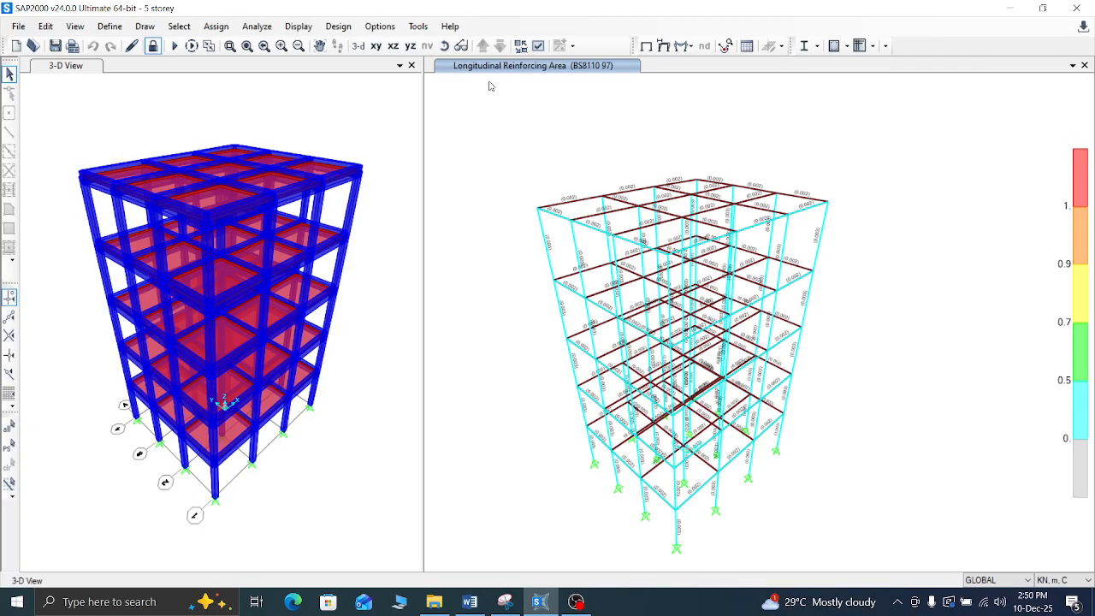
left_click(261, 26)
mouse_move(300, 31)
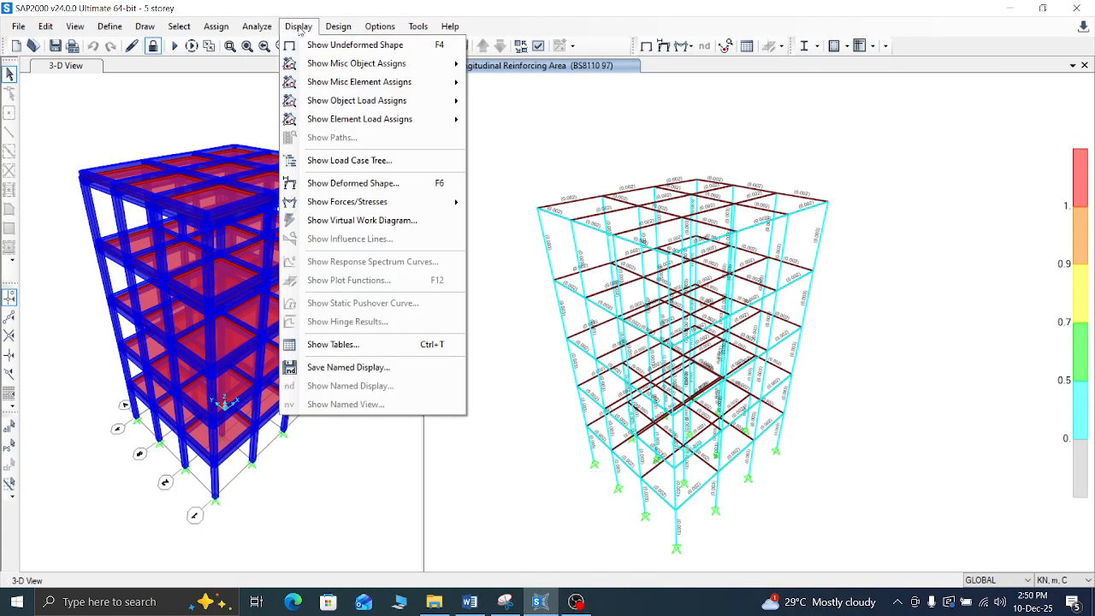
left_click(333, 344)
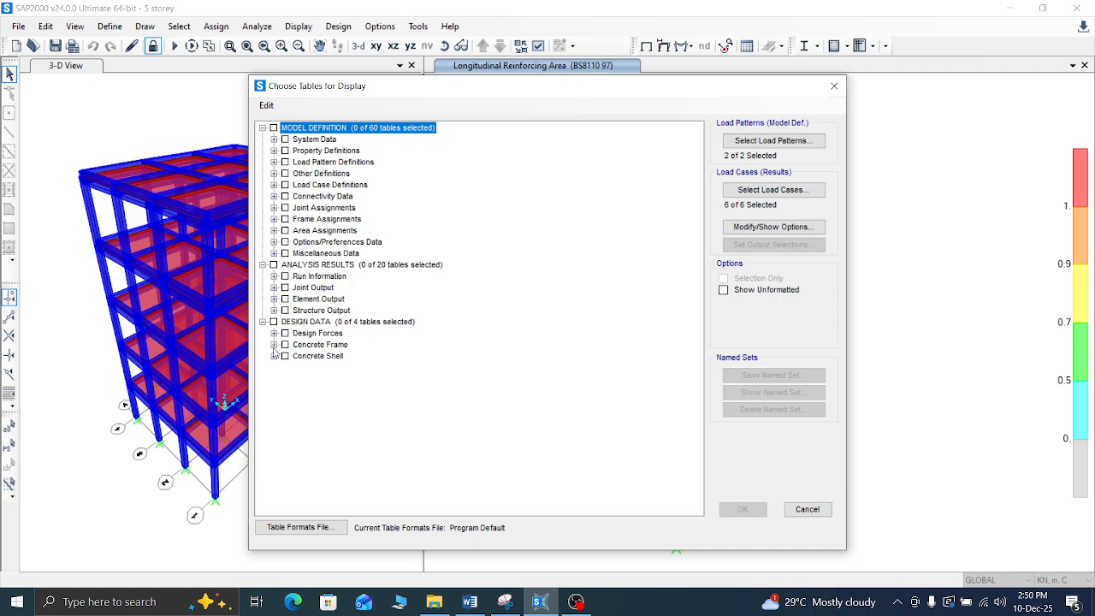
left_click(273, 345)
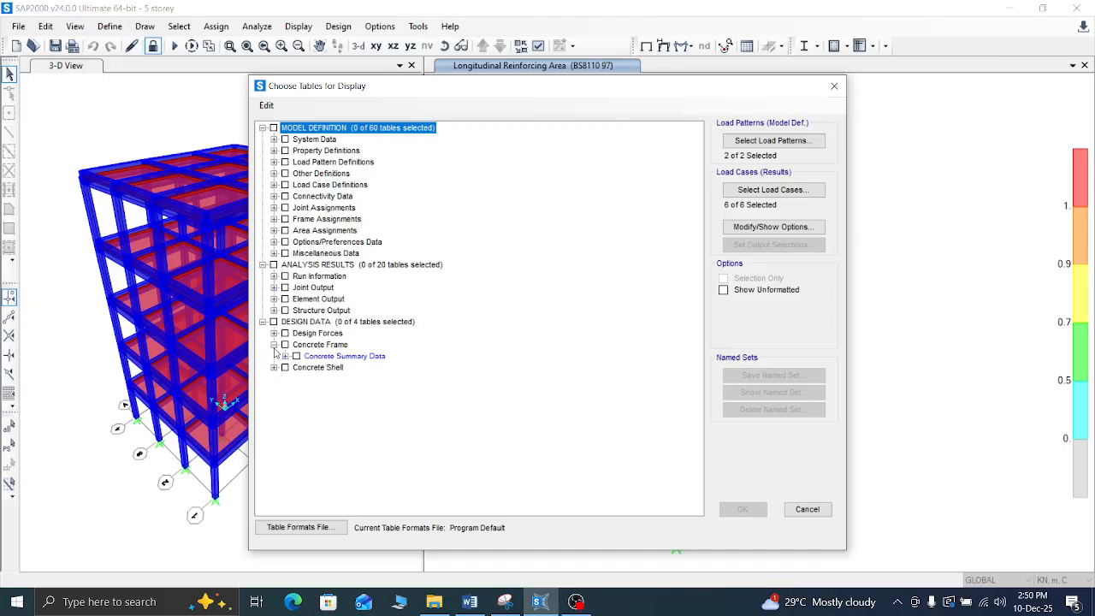
left_click(296, 356)
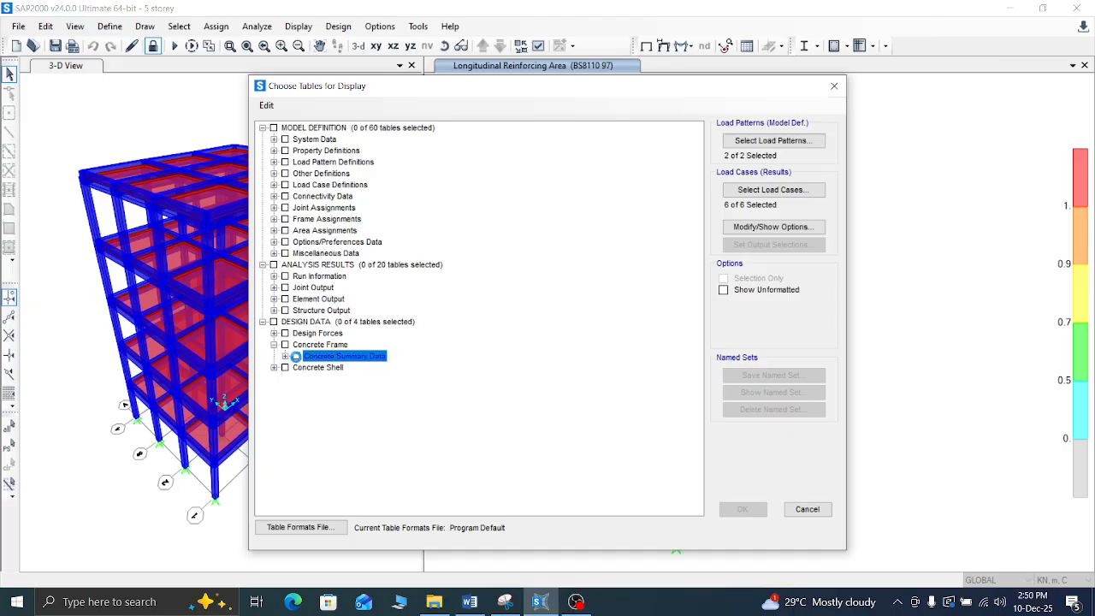
left_click(742, 510)
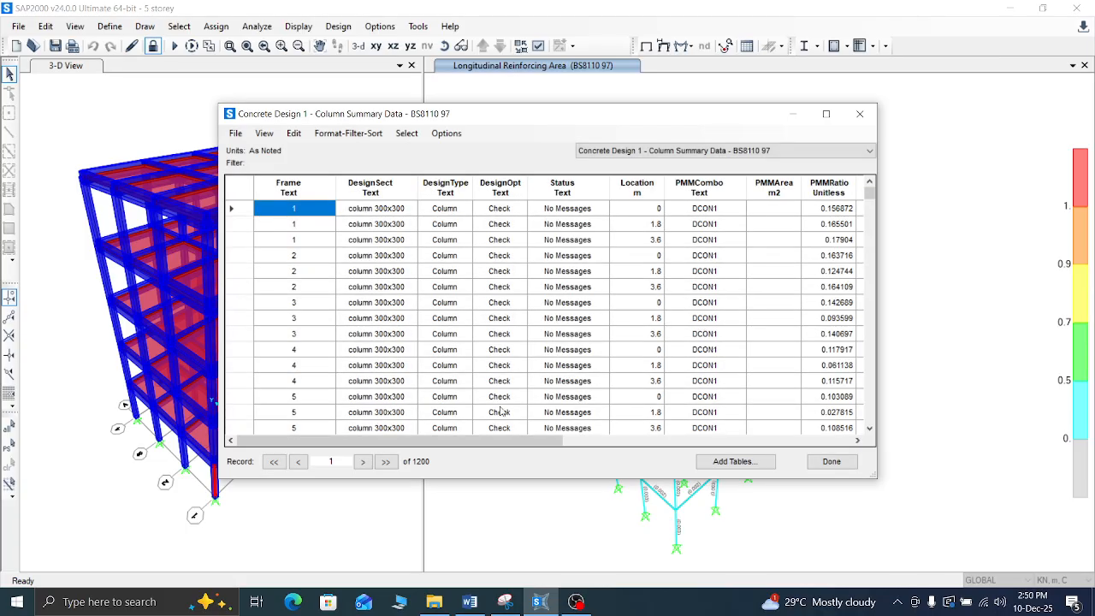
Step: Review the column summary data across to the shear rebar and message columns, and close the table
left_click_drag(484, 444, 288, 427)
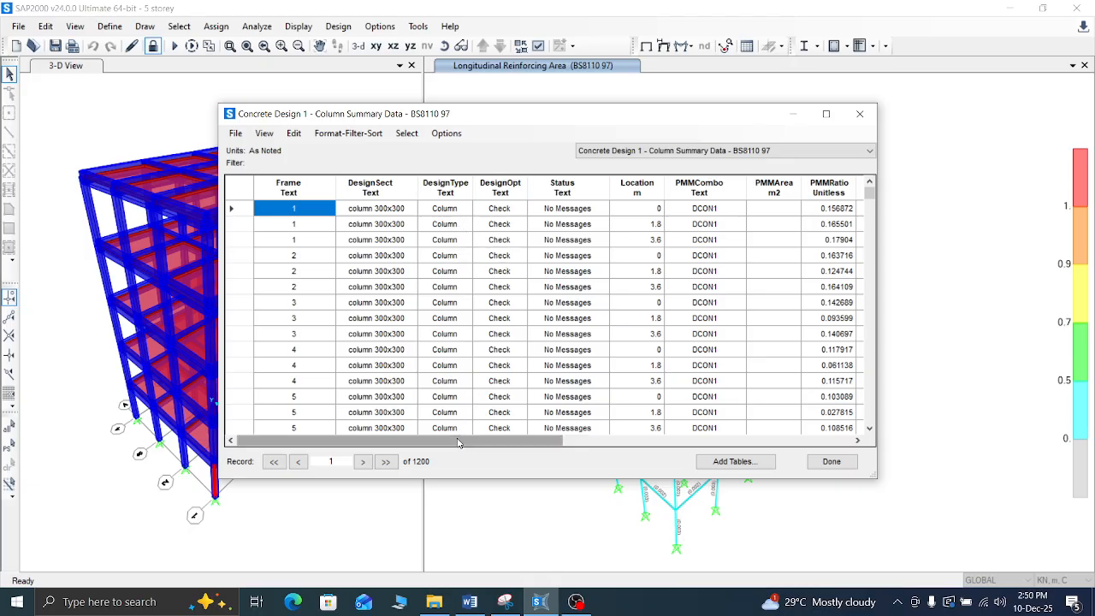
left_click_drag(402, 439, 694, 440)
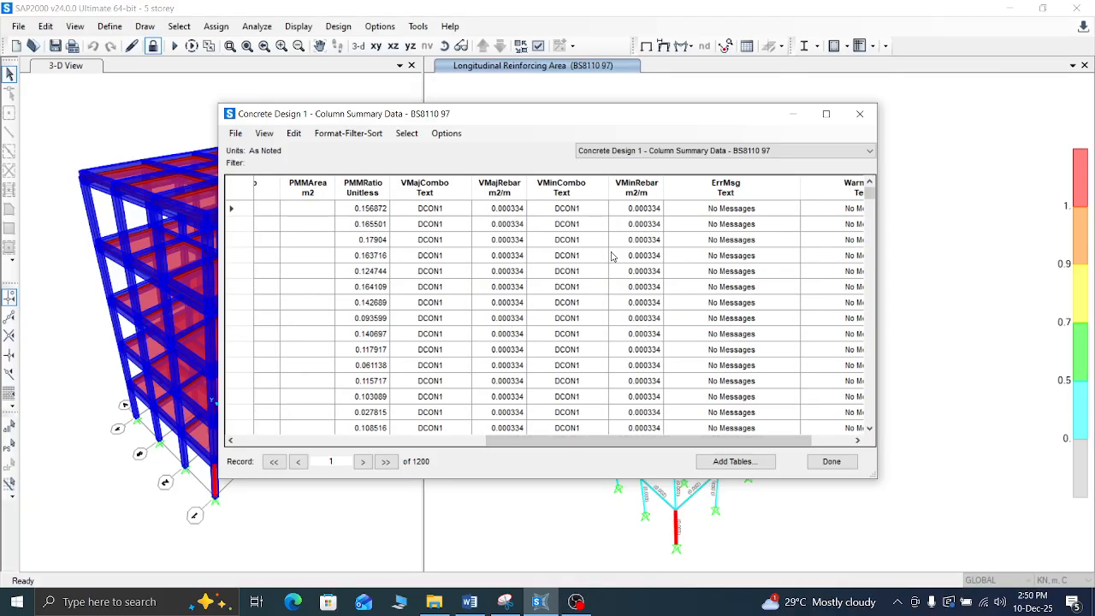
left_click_drag(633, 442, 670, 442)
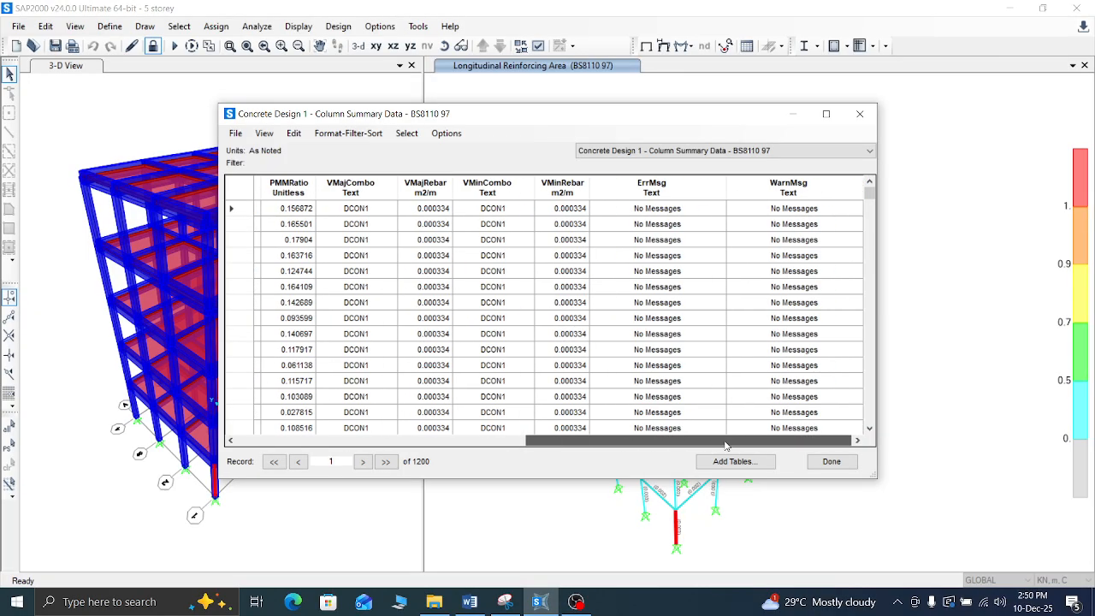
left_click(860, 114)
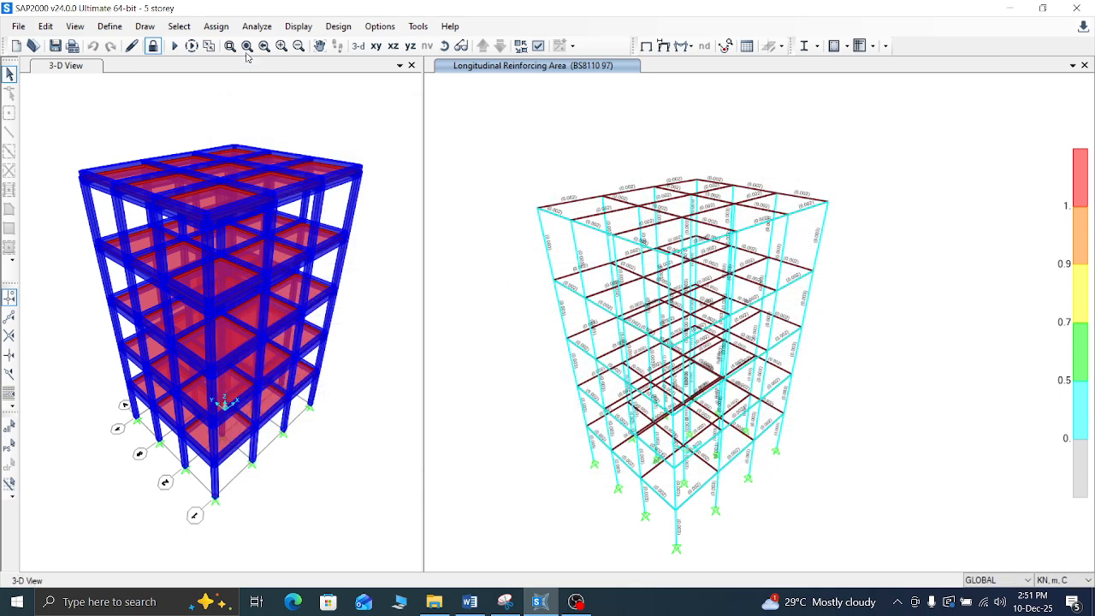
Step: Clear the design data selection, display only the Run Information table of the analysis results, and close it
left_click(299, 26)
left_click(351, 343)
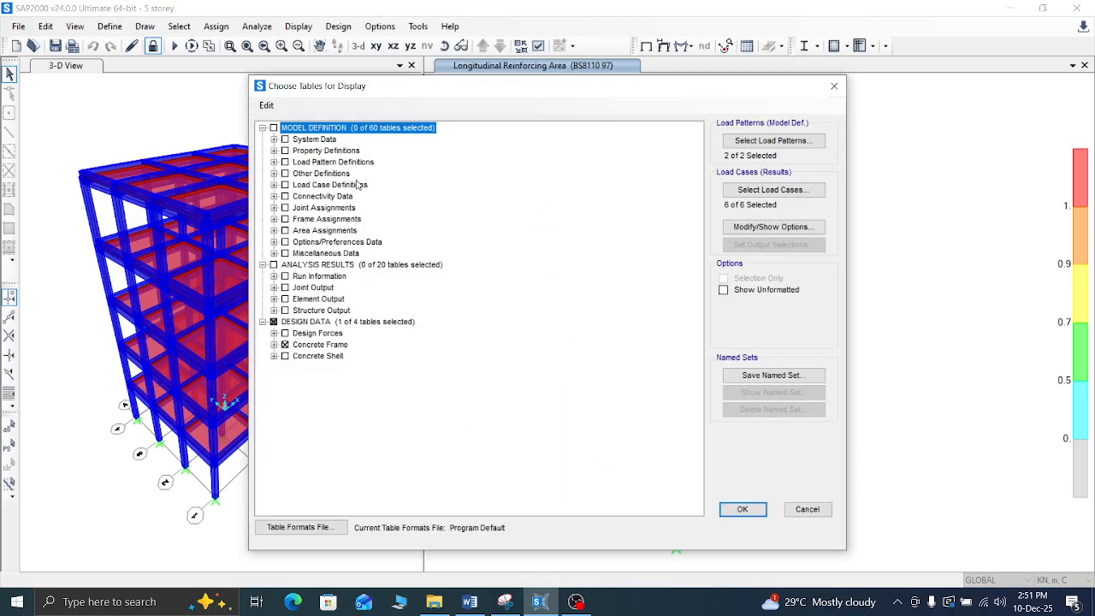
left_click(273, 321)
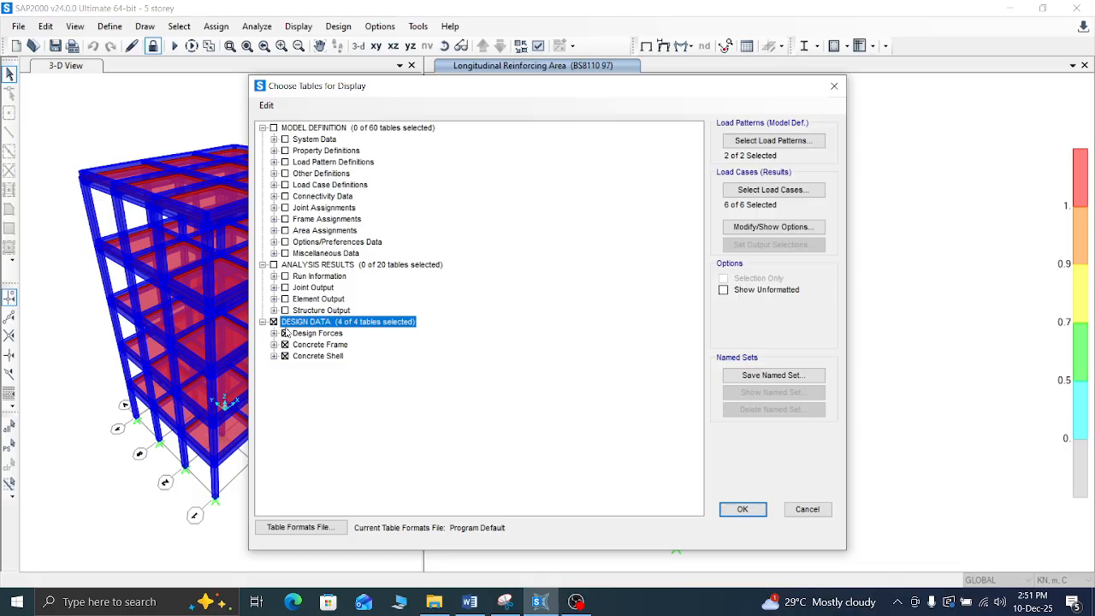
left_click(273, 321)
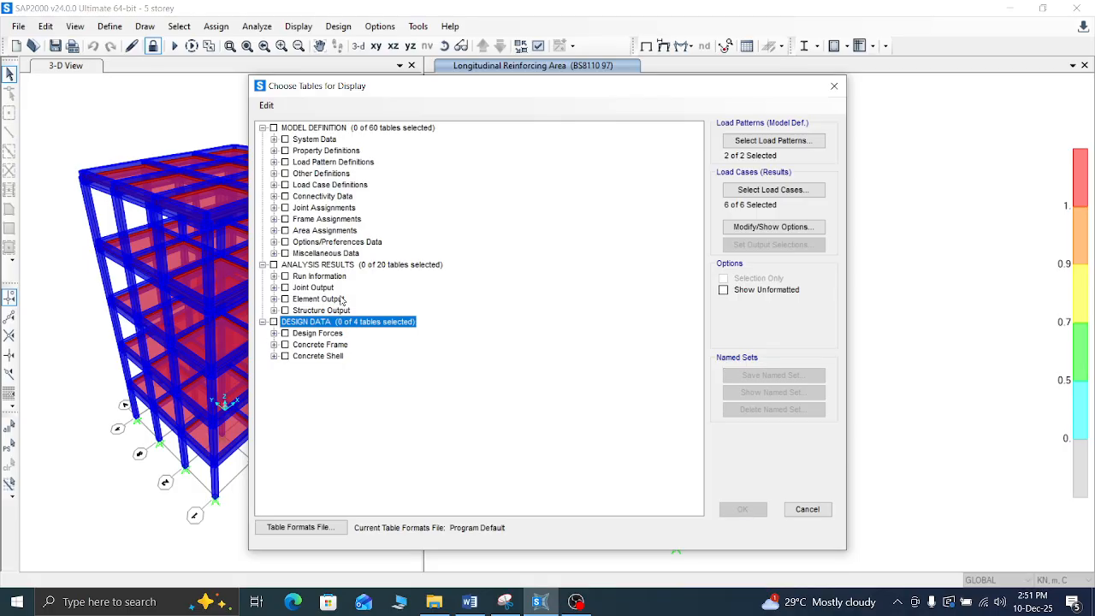
left_click(285, 276)
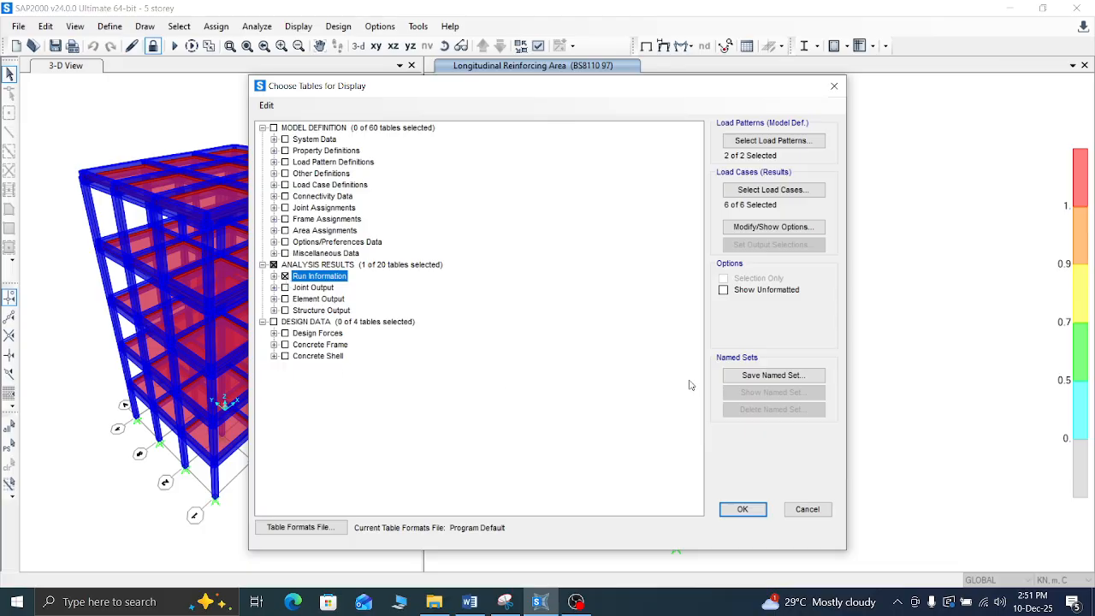
left_click(742, 509)
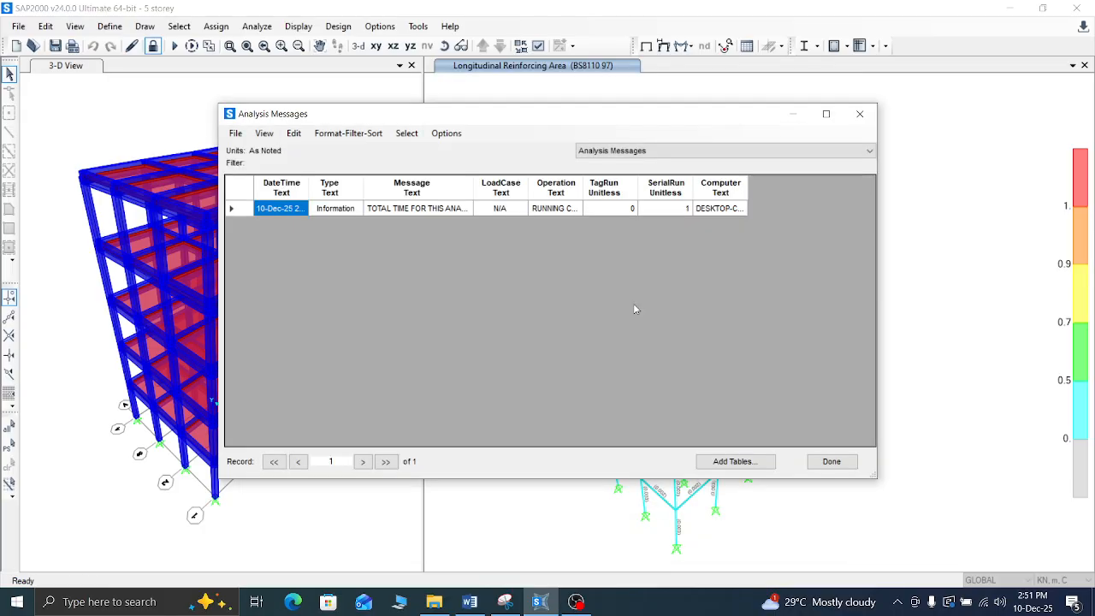
left_click(859, 114)
Step: Display all analysis results tables together with all design data tables
left_click(338, 27)
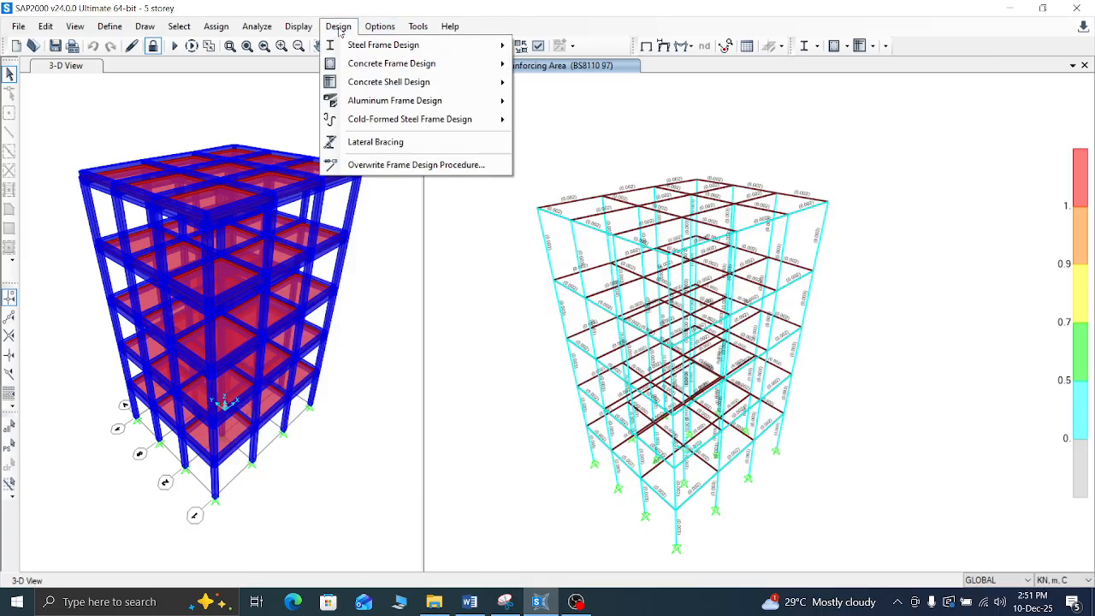
mouse_move(313, 31)
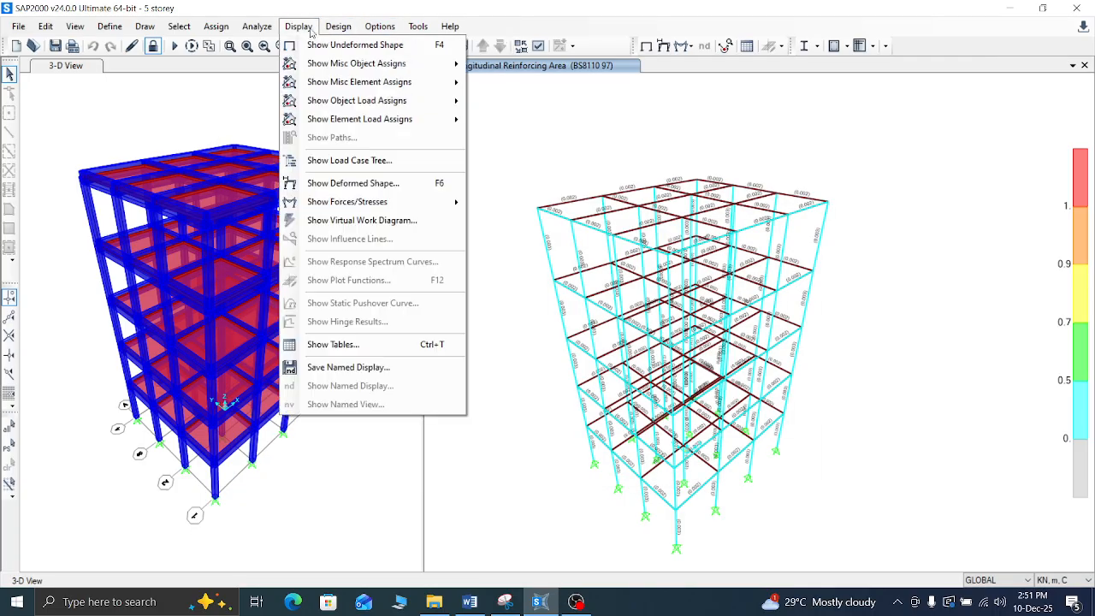
left_click(334, 343)
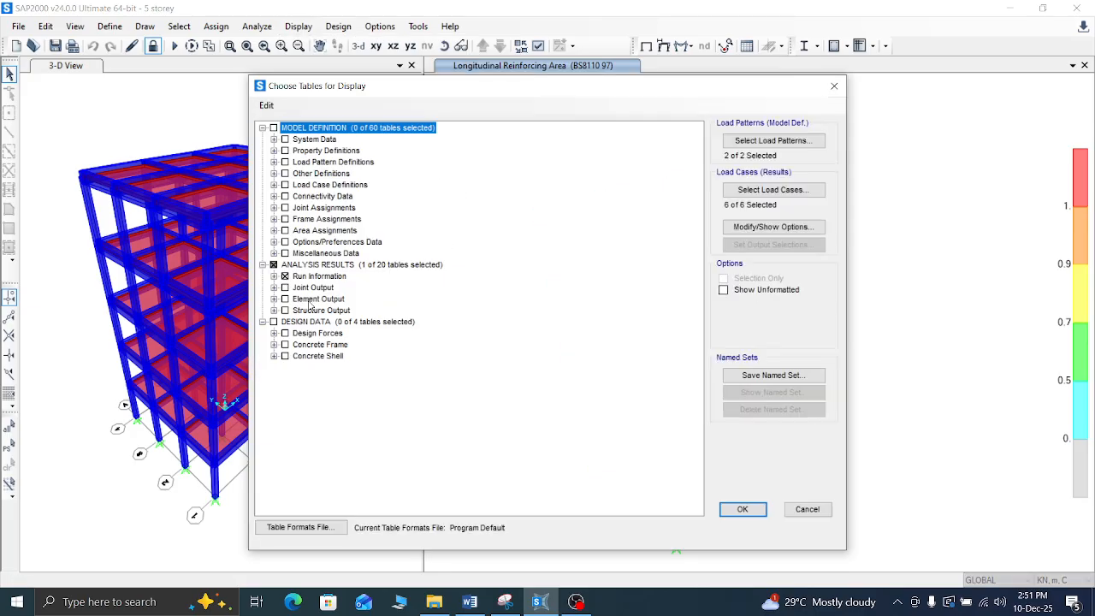
left_click(272, 265)
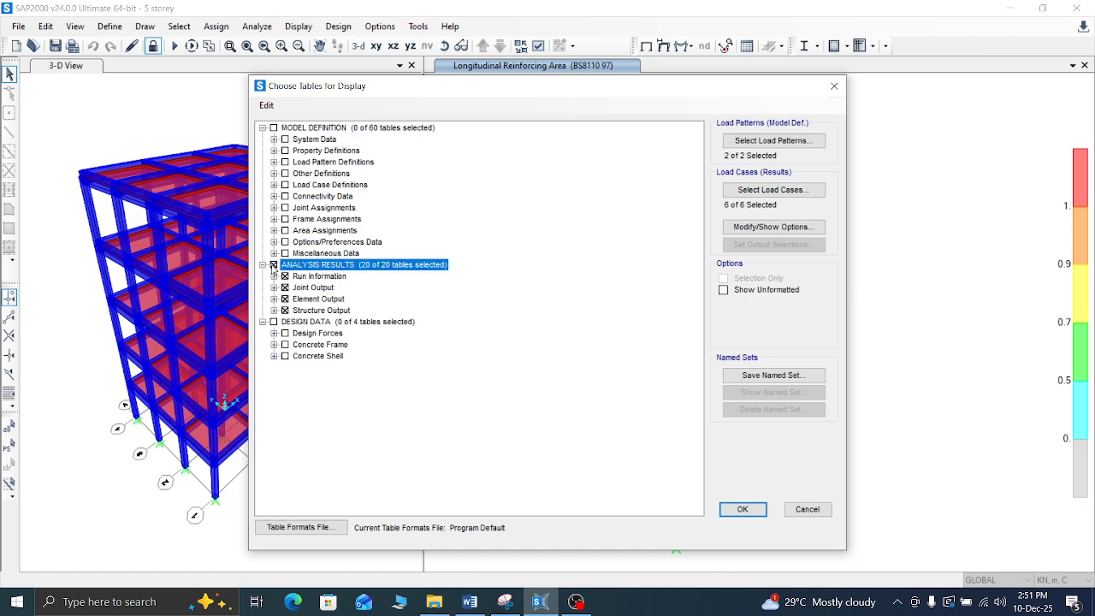
left_click(272, 322)
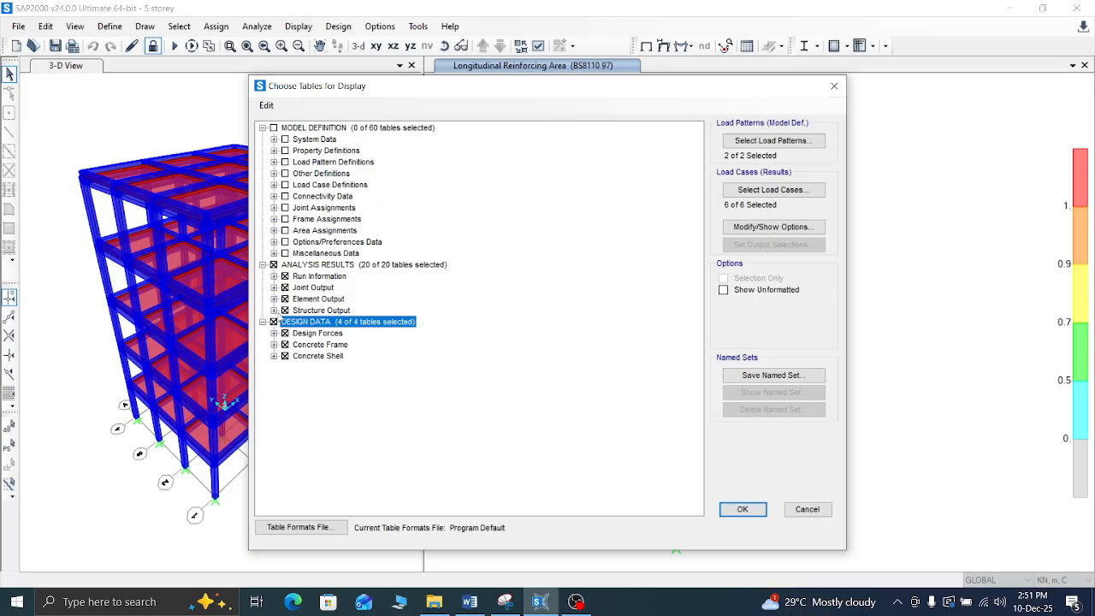
left_click(740, 509)
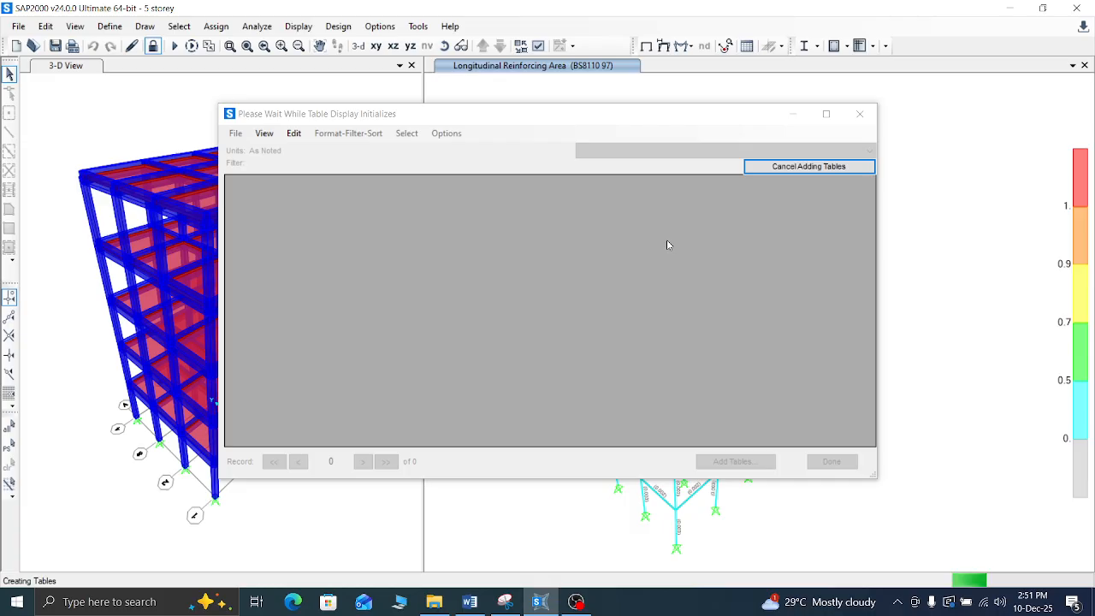
left_click(230, 134)
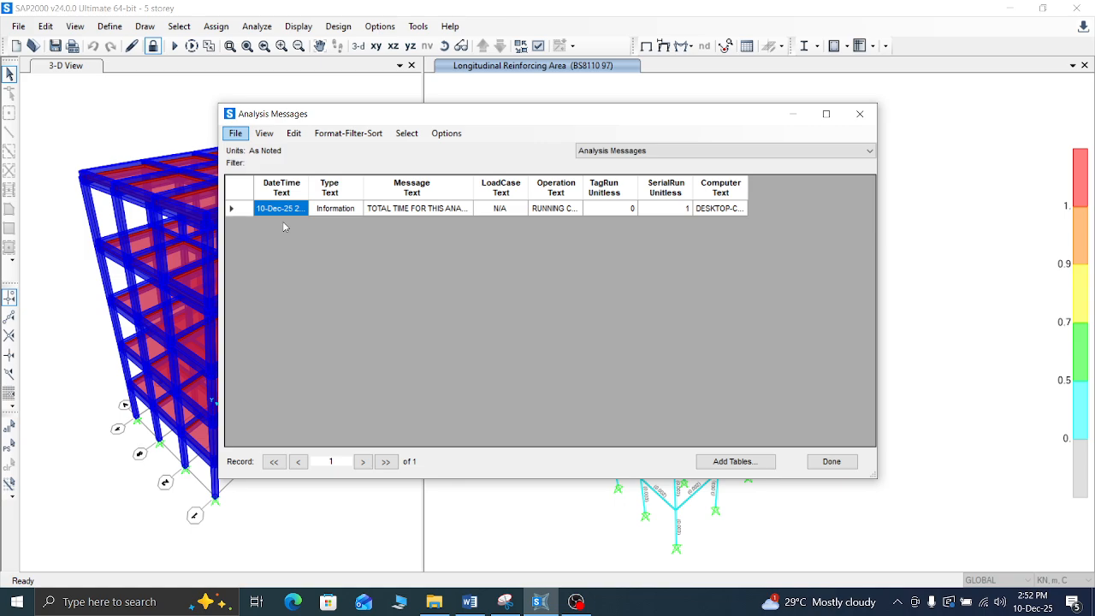
Step: Inspect the single record of the Analysis Messages table and close the table
left_click(243, 215)
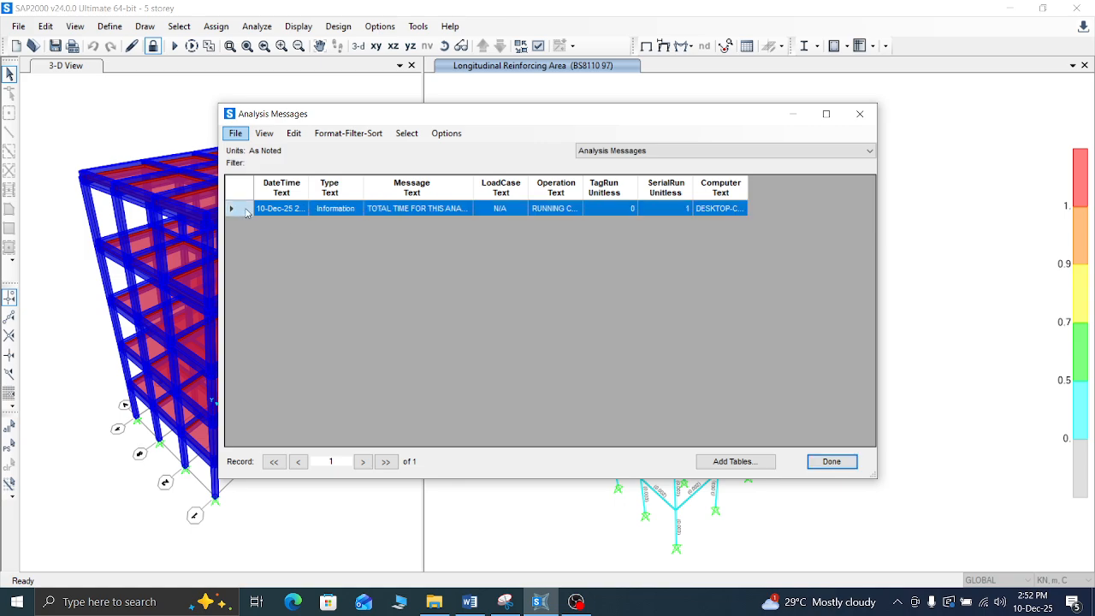
key("Right")
key("Right")
key("Left")
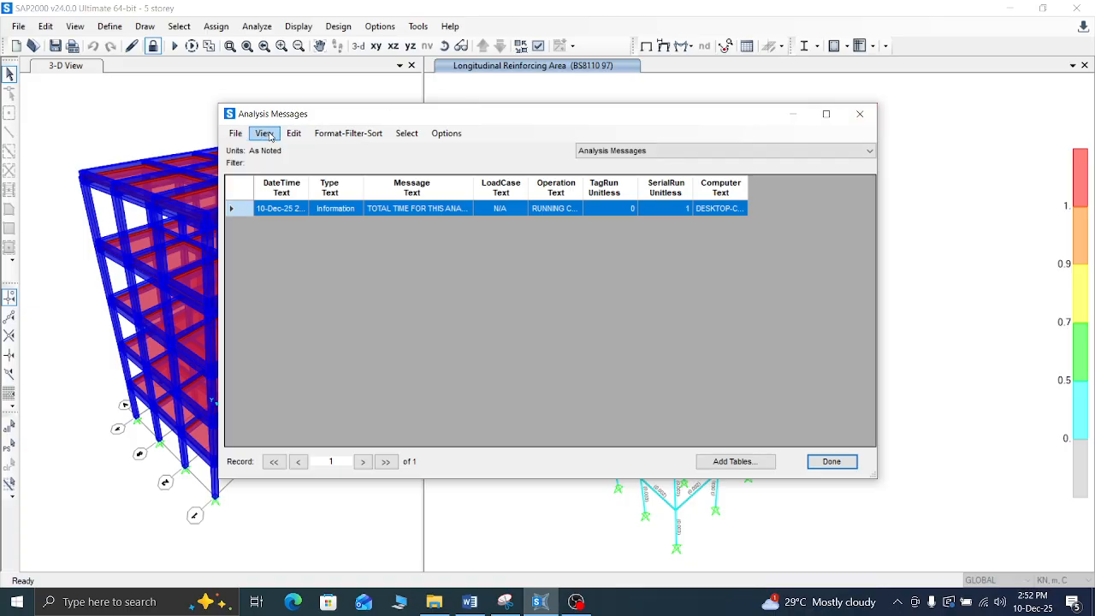
key("Down")
left_click(860, 115)
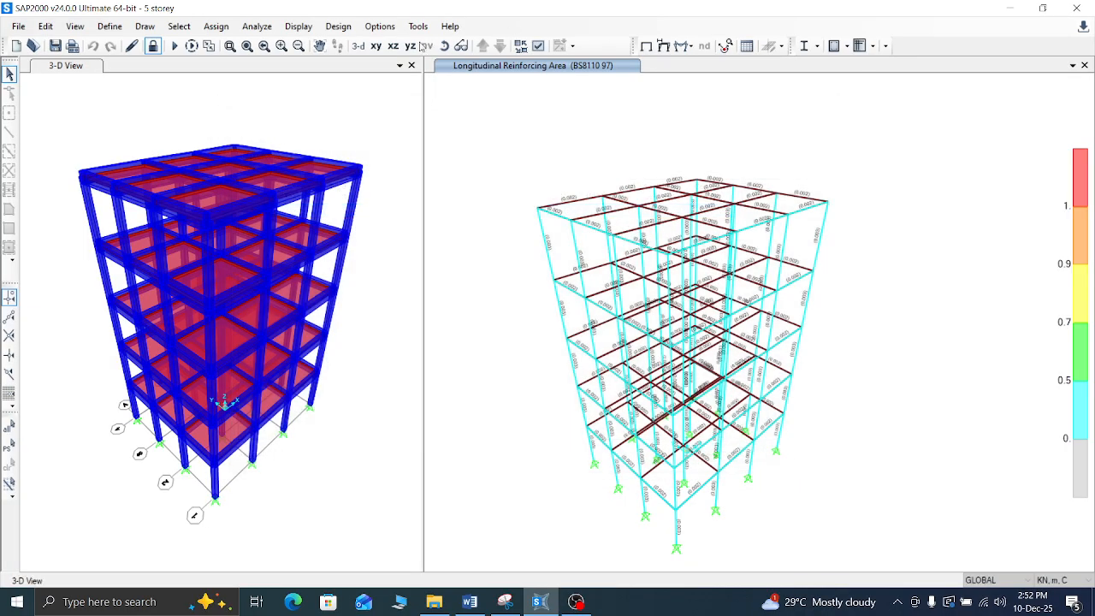
Step: Reopen the table selection and deselect all design data and analysis results tables
left_click(298, 26)
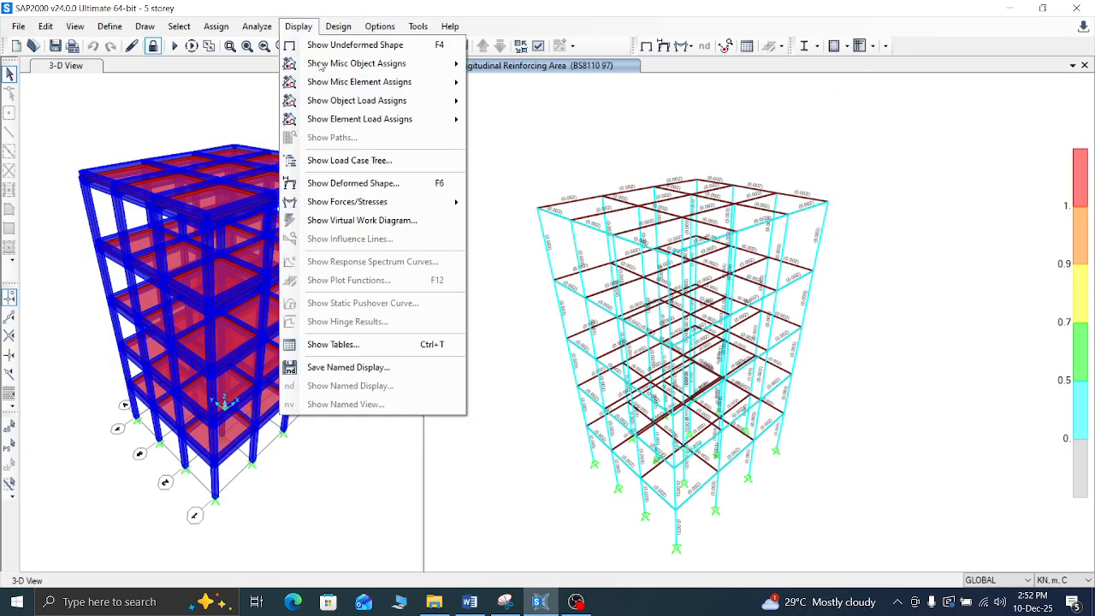
left_click(359, 342)
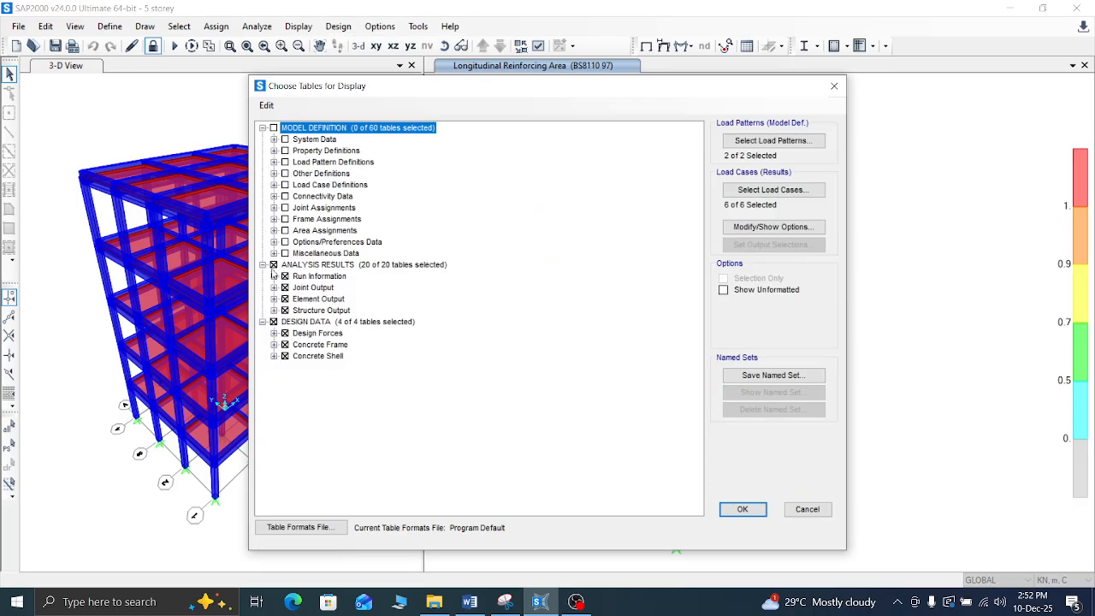
left_click(262, 322)
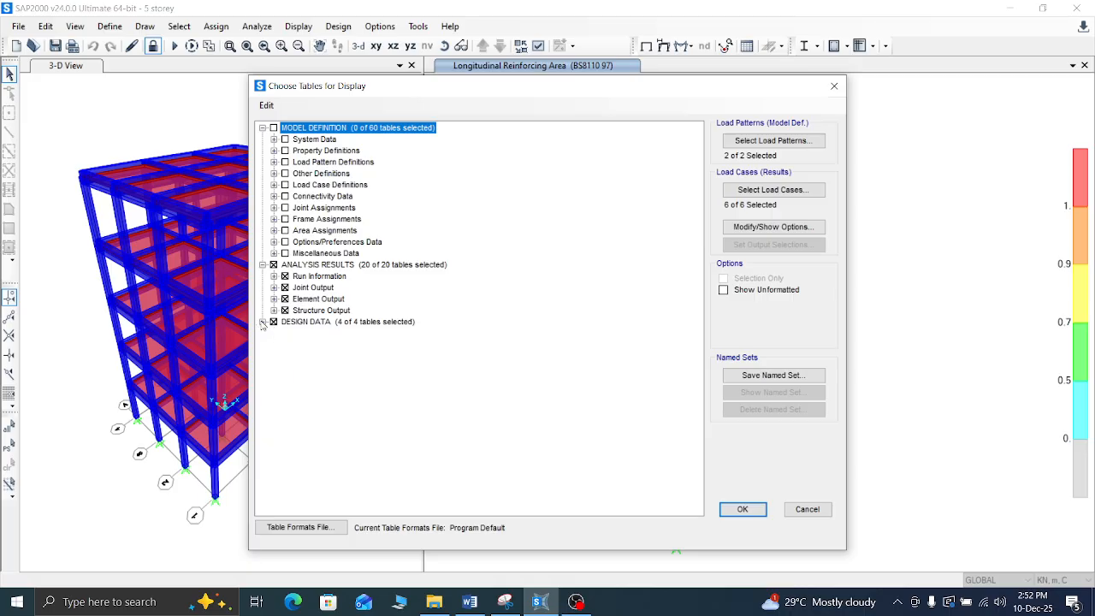
left_click(261, 321)
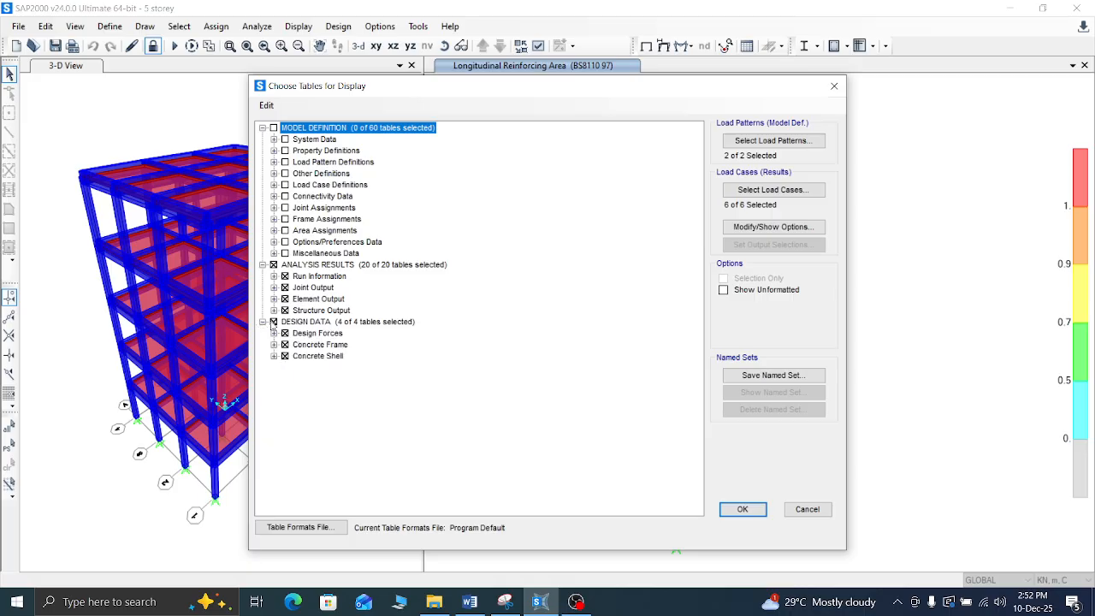
left_click(273, 321)
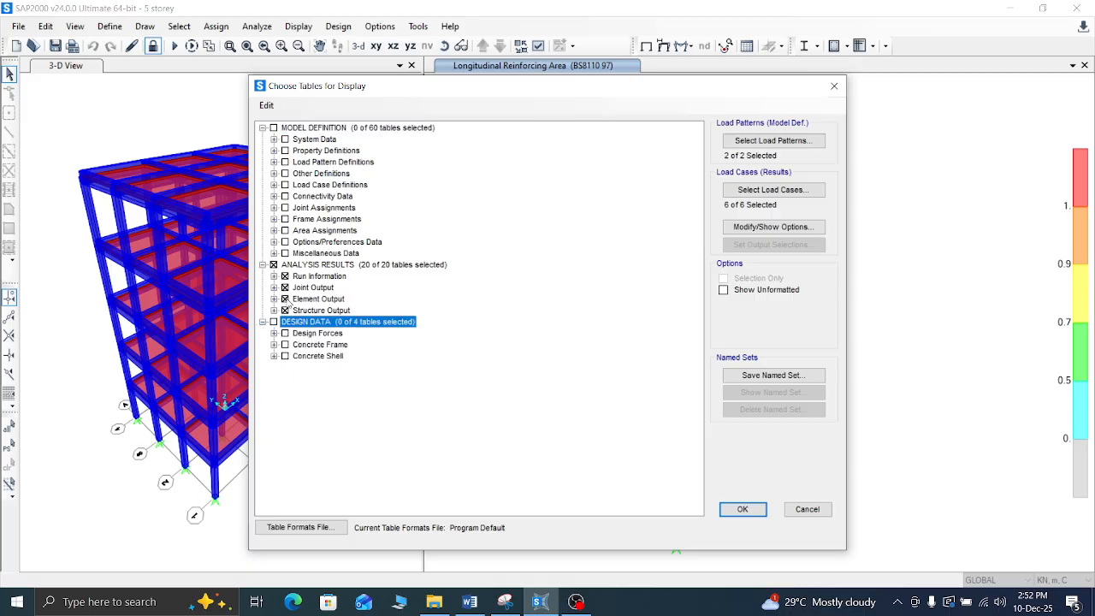
left_click(285, 299)
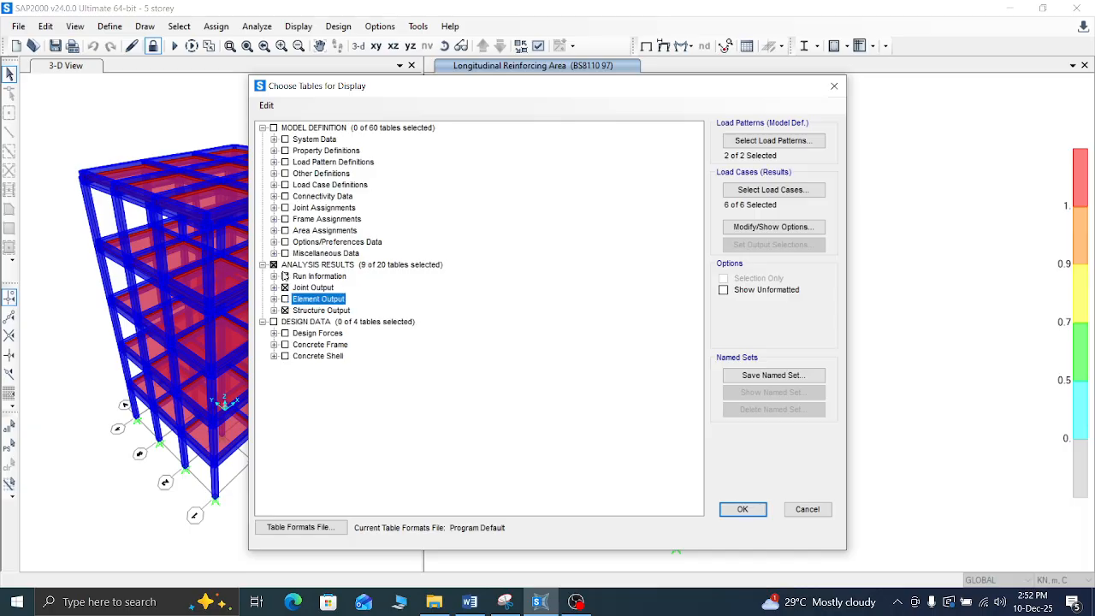
left_click(273, 264)
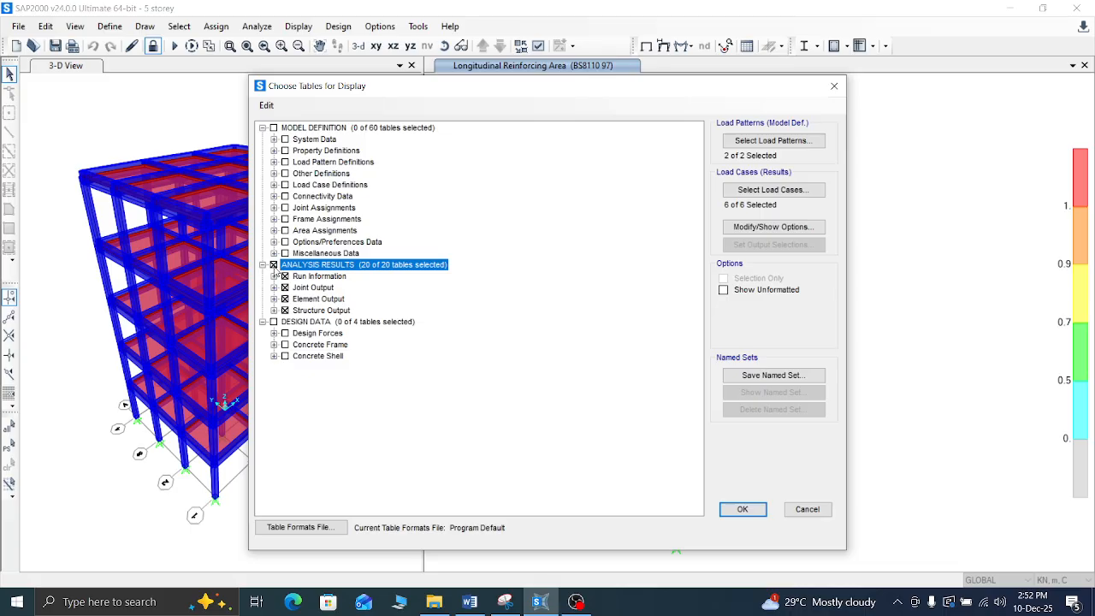
left_click(273, 265)
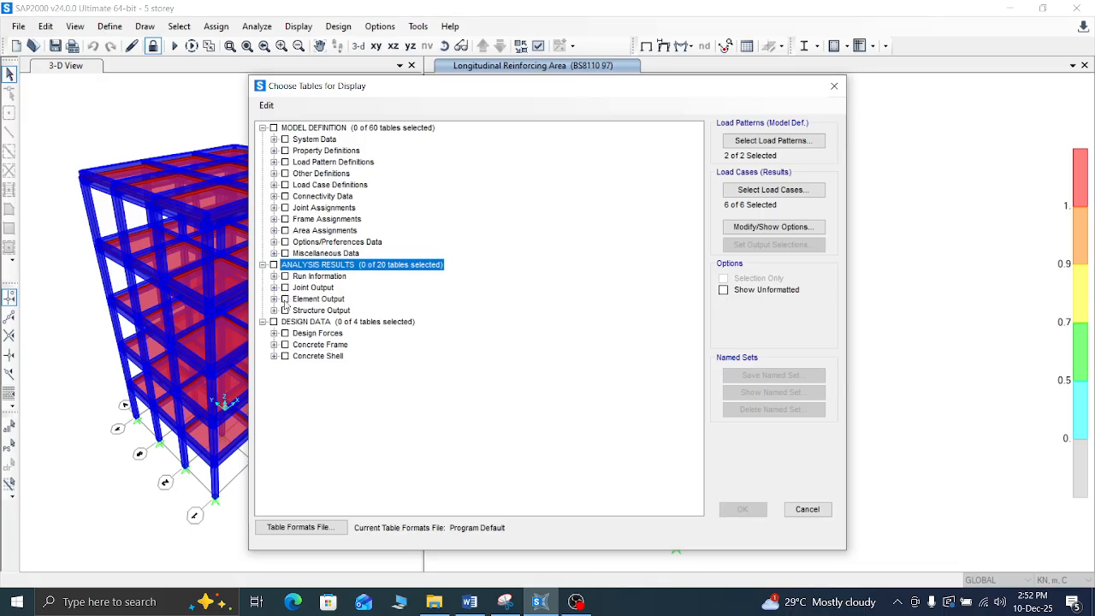
Step: Display only the Frame Output tables of the element output, and review the frame forces across to the element station column
left_click(274, 298)
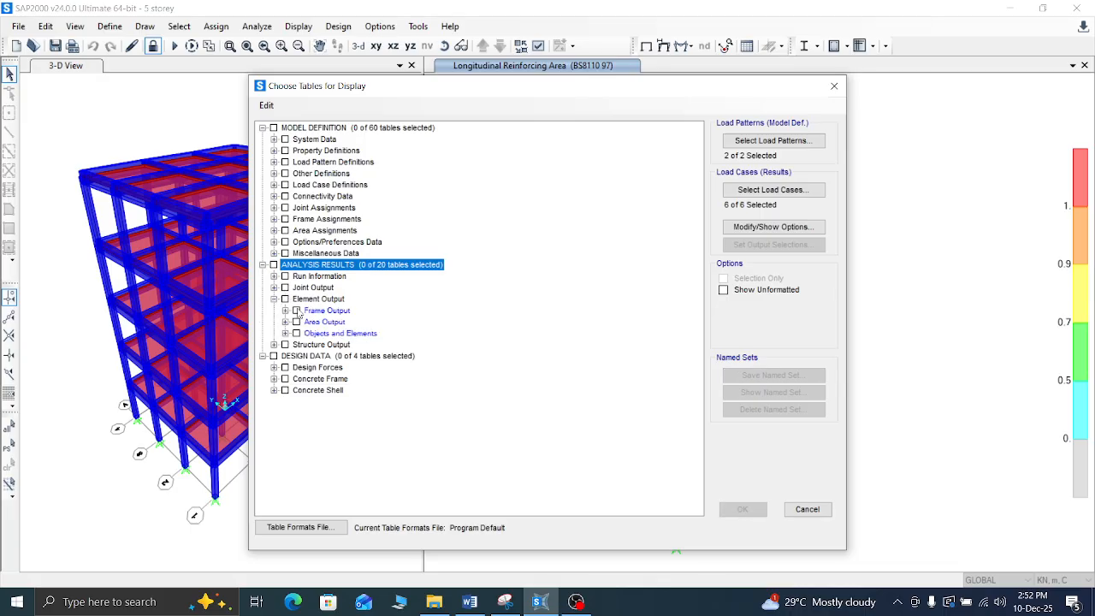
left_click(297, 310)
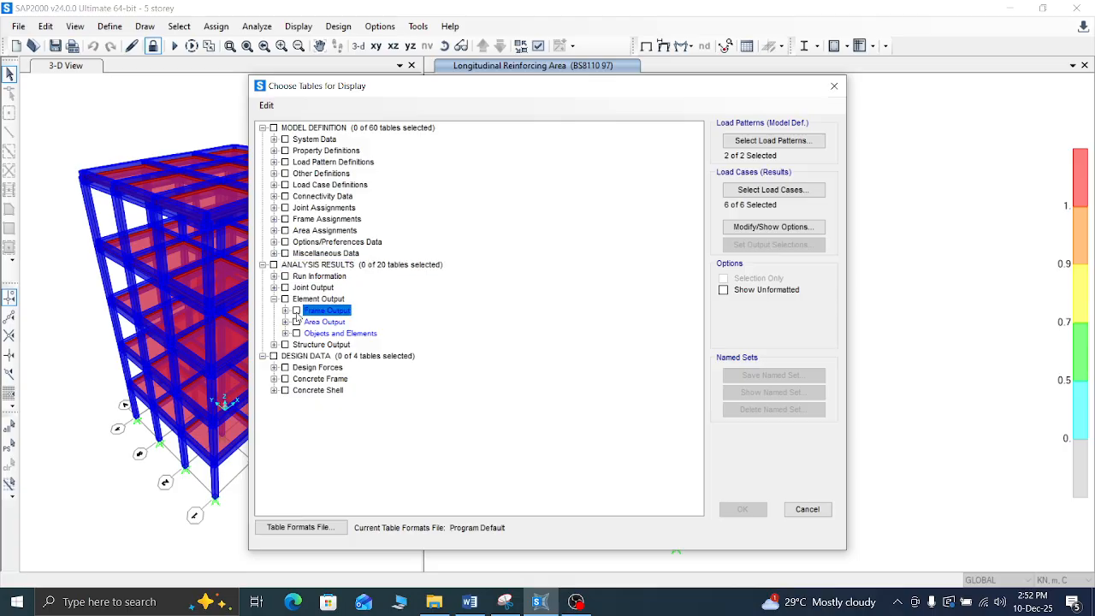
left_click(742, 509)
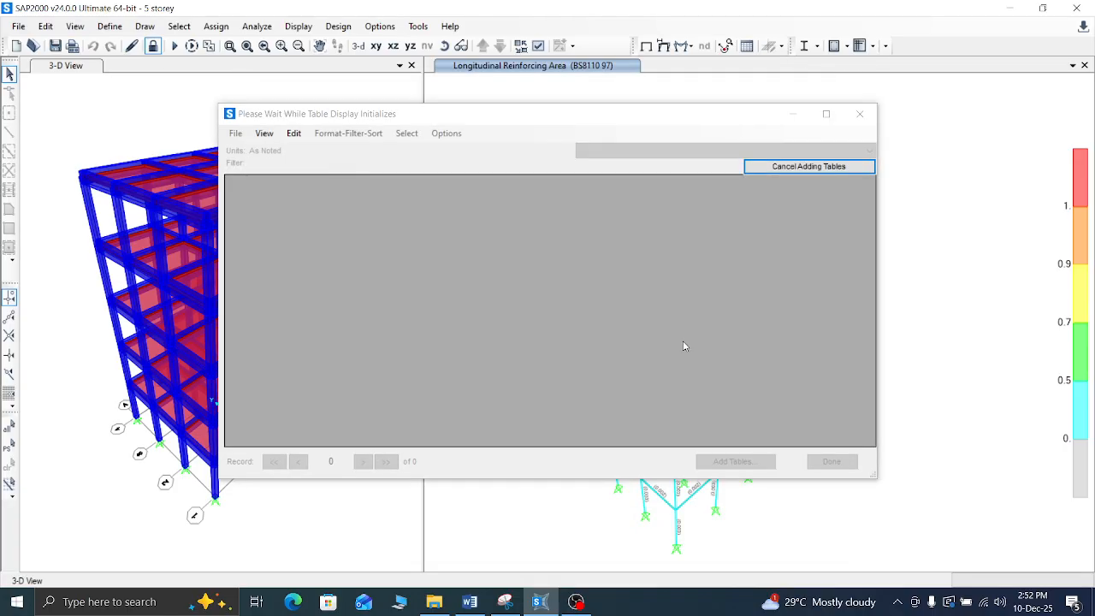
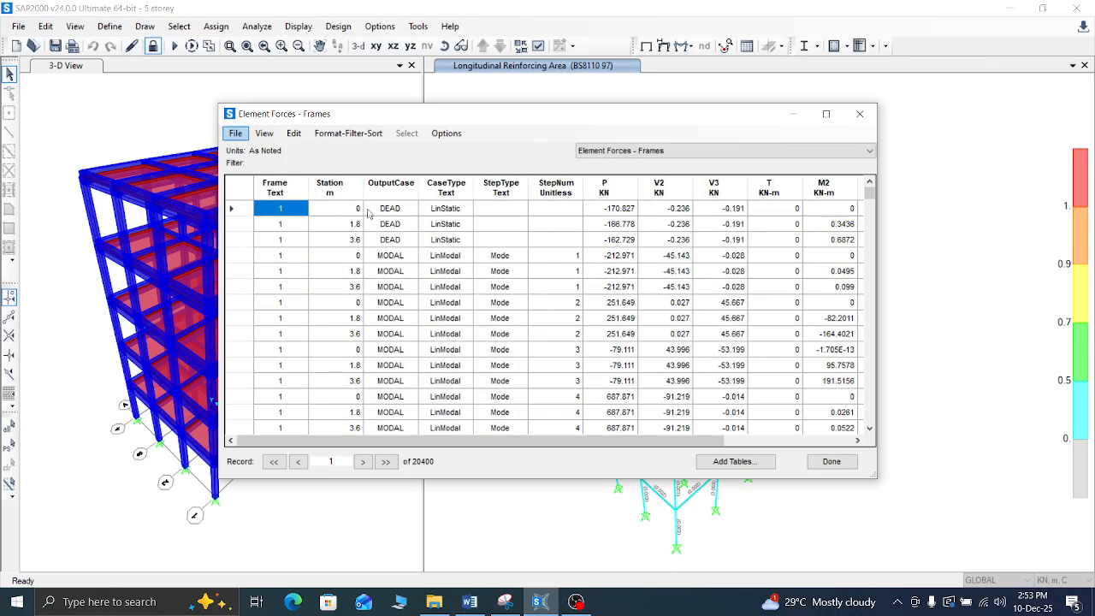
left_click_drag(432, 439, 388, 438)
left_click_drag(492, 440, 666, 448)
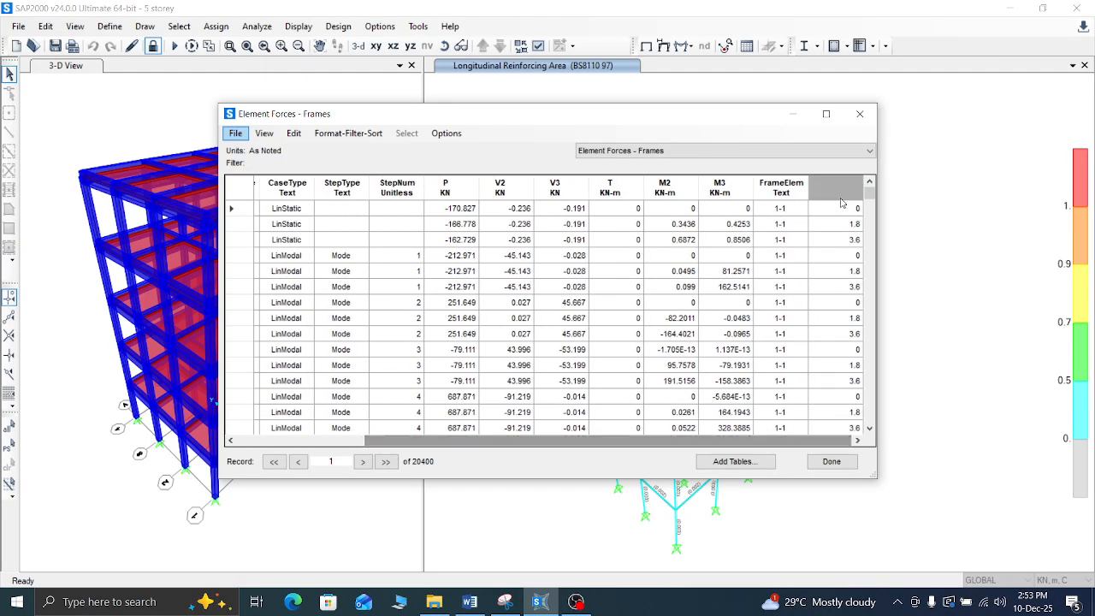
left_click(869, 115)
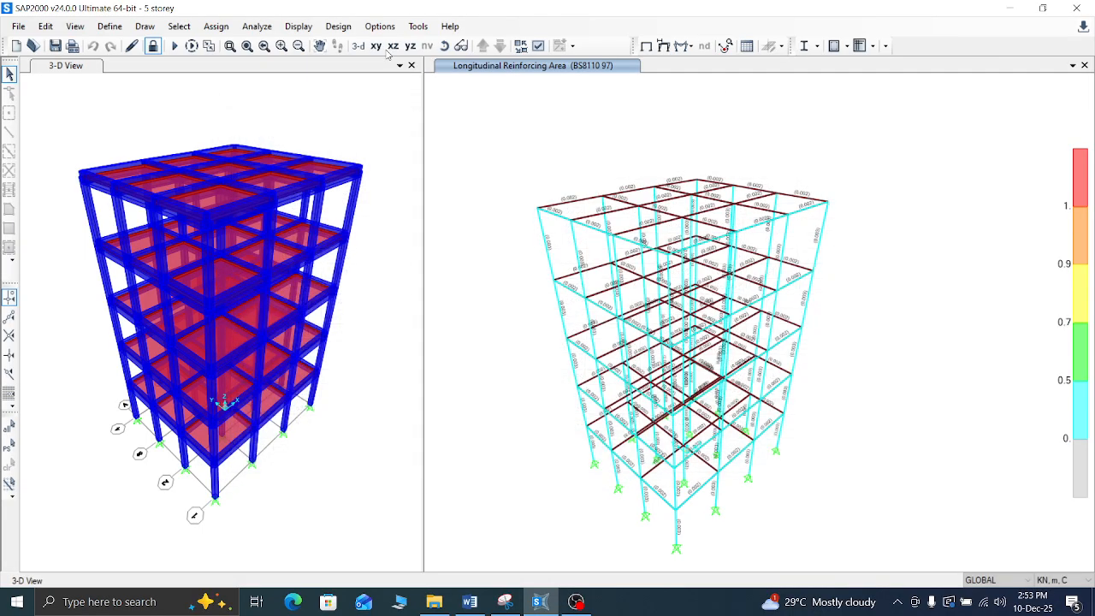
Step: Restrict the results load cases to COMB1(ULS) and display the frame output tables again
left_click(337, 26)
mouse_move(308, 32)
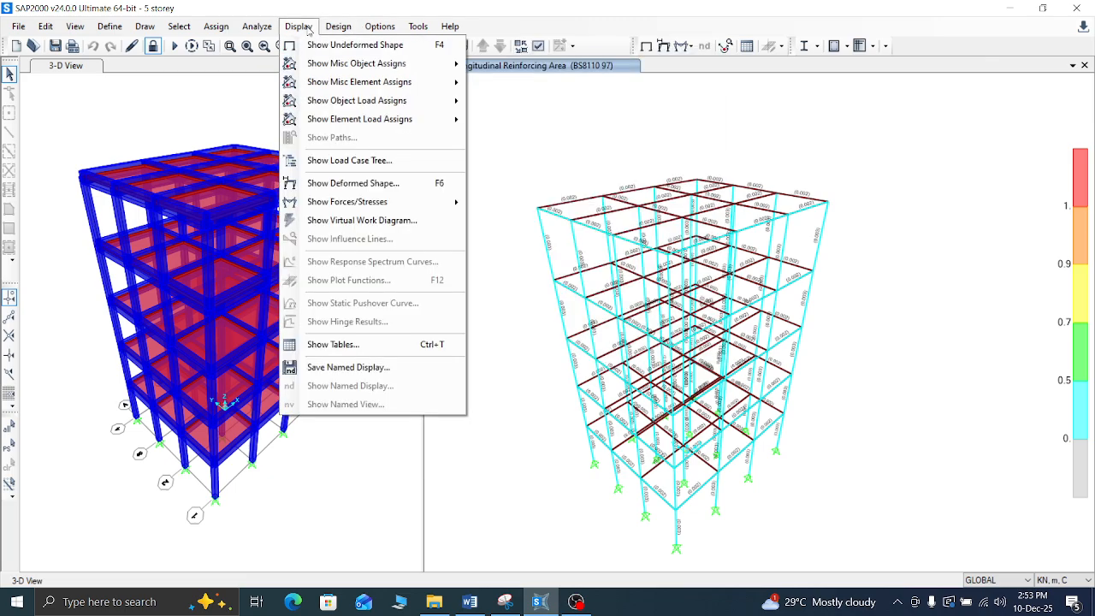
left_click(318, 346)
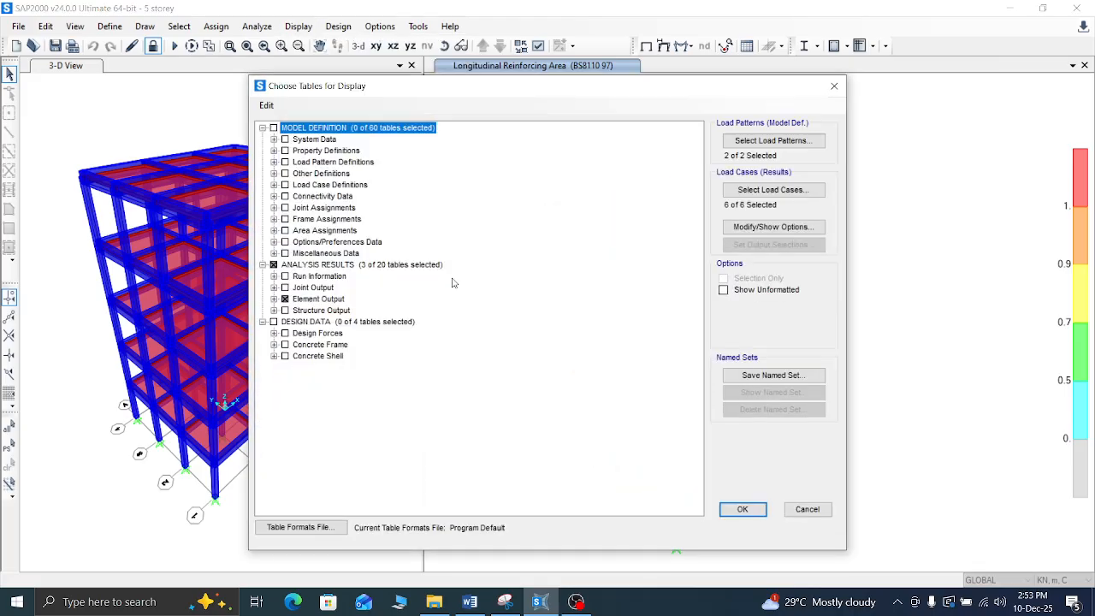
left_click(774, 190)
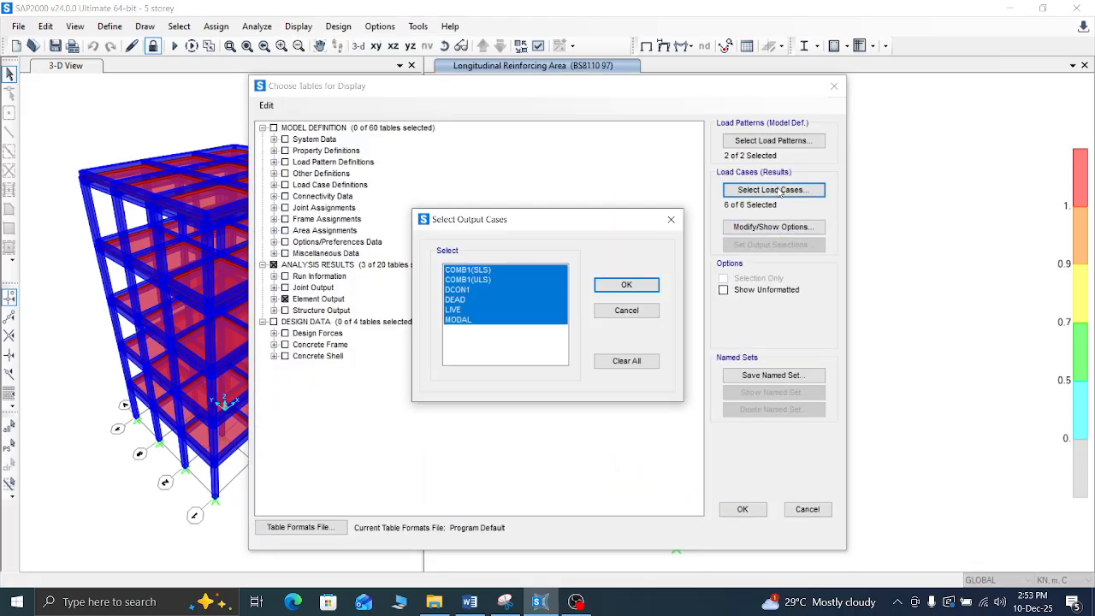
left_click(486, 338)
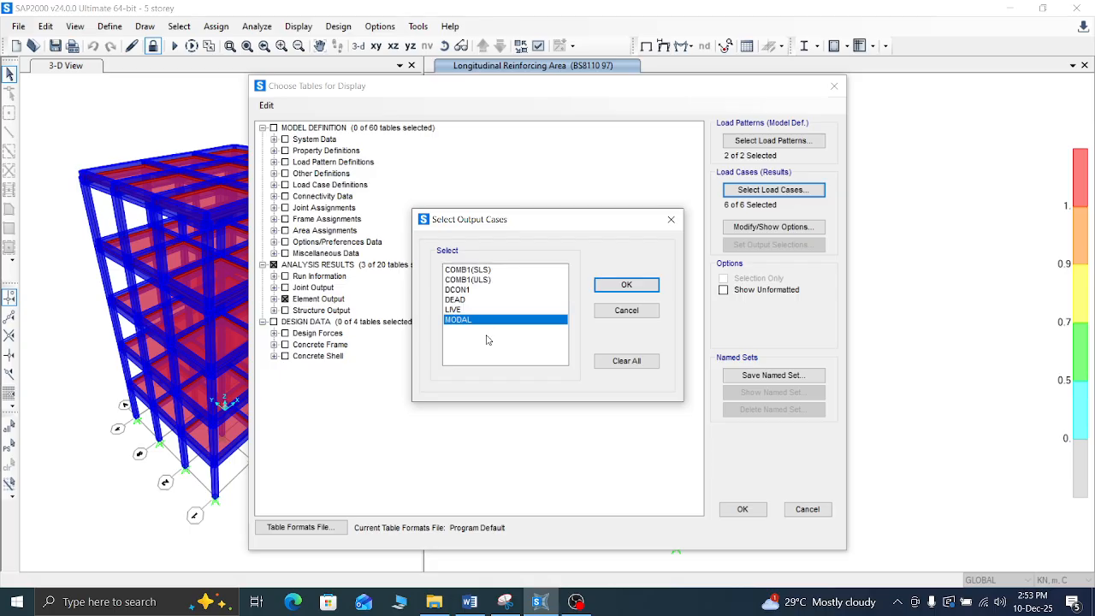
left_click(484, 280)
left_click(617, 290)
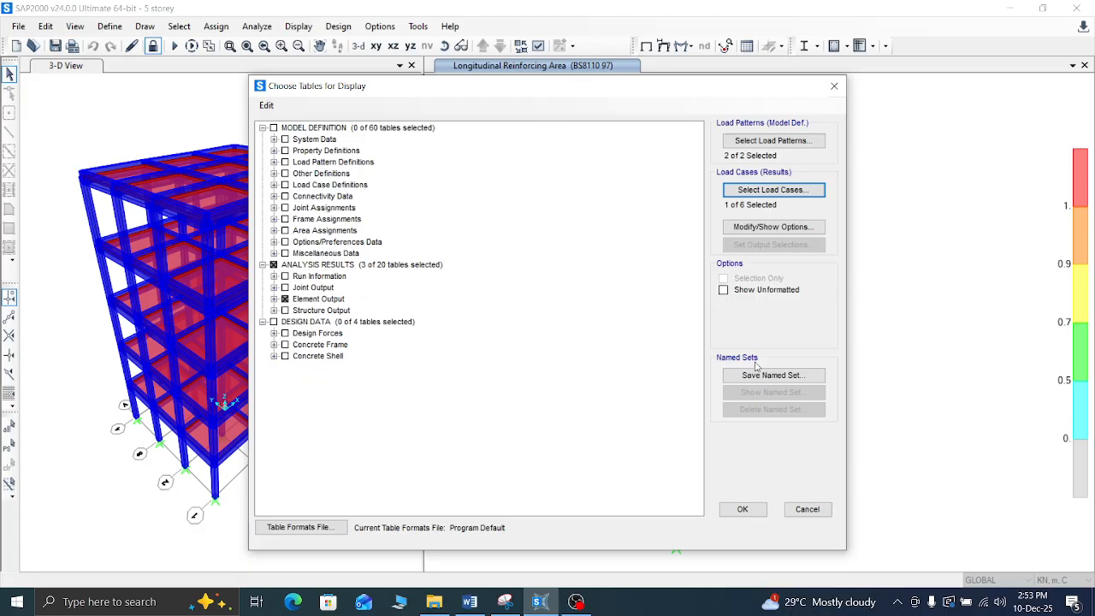
left_click(741, 508)
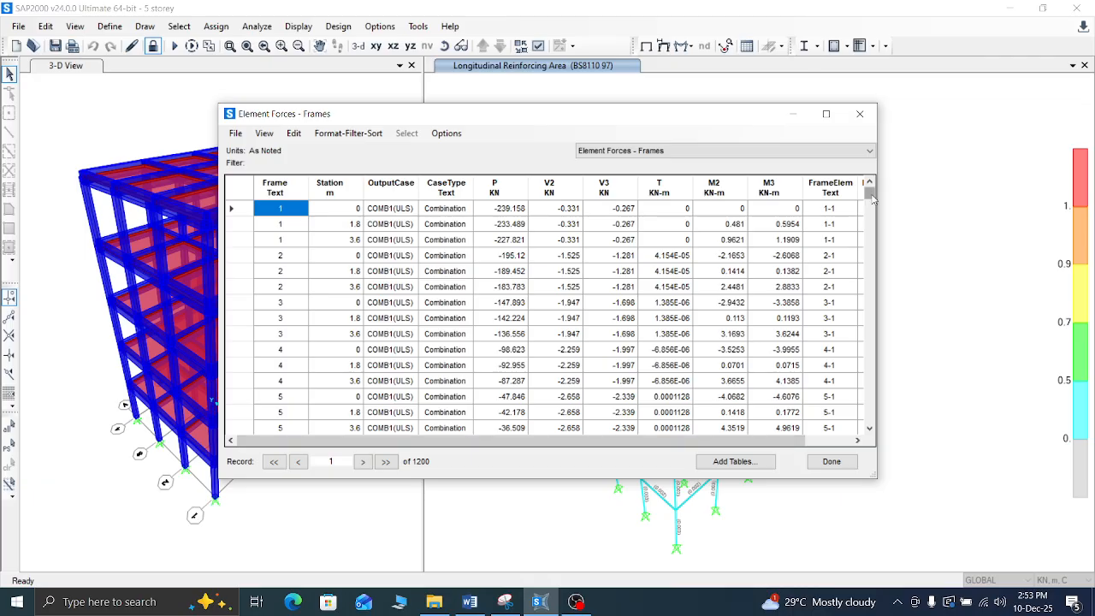
Step: Review the COMB1(ULS) frame element forces through the rows and across the columns, and close the table
left_click_drag(870, 196, 893, 358)
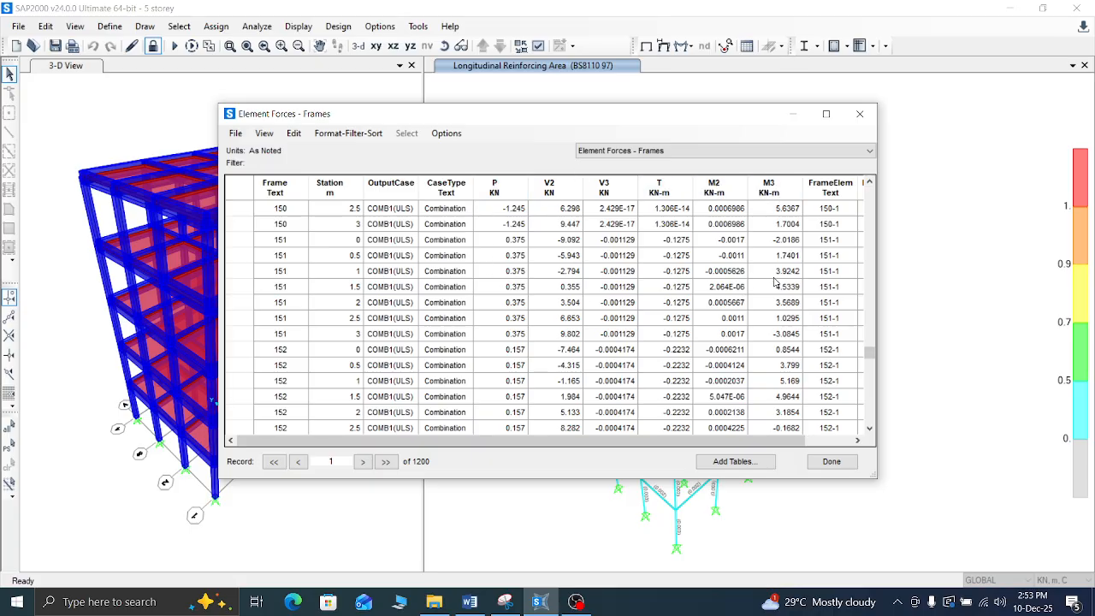
left_click_drag(867, 352, 872, 469)
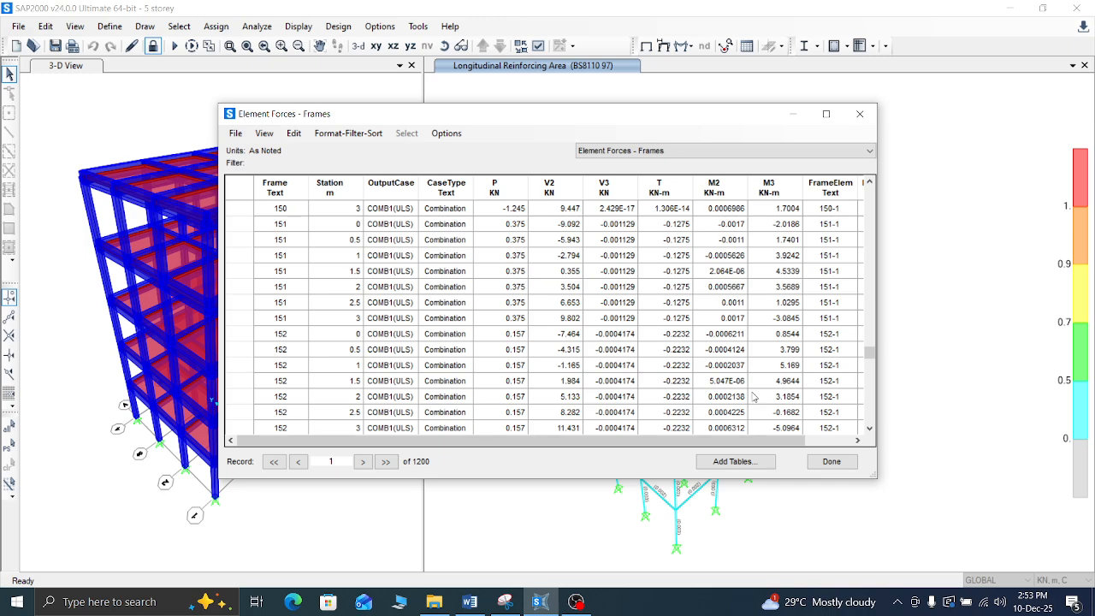
scroll(738, 440, "right", 1)
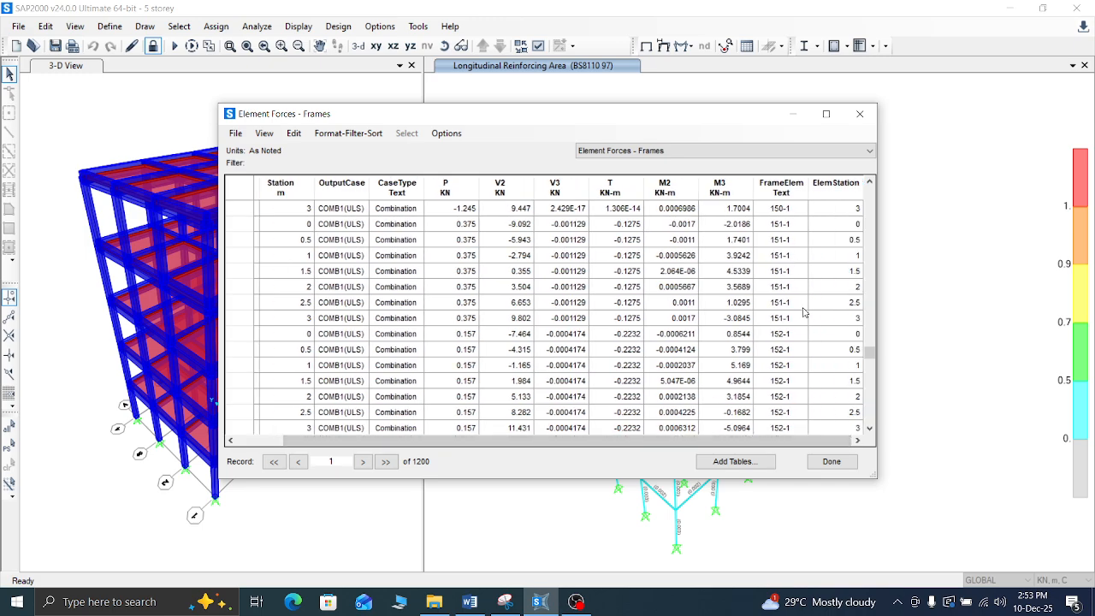
left_click_drag(869, 354, 885, 175)
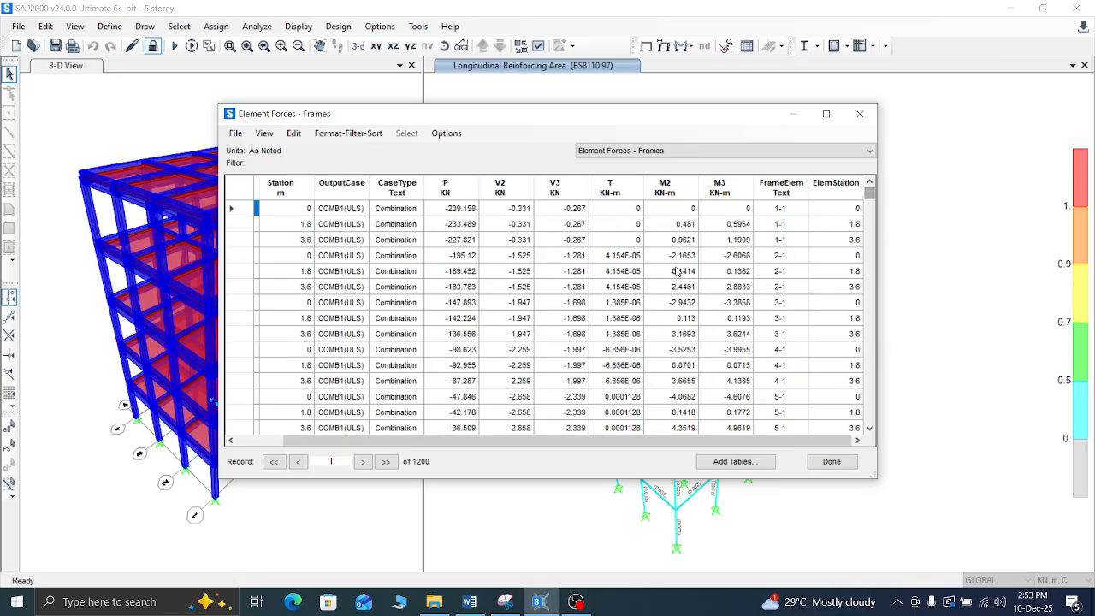
left_click(860, 115)
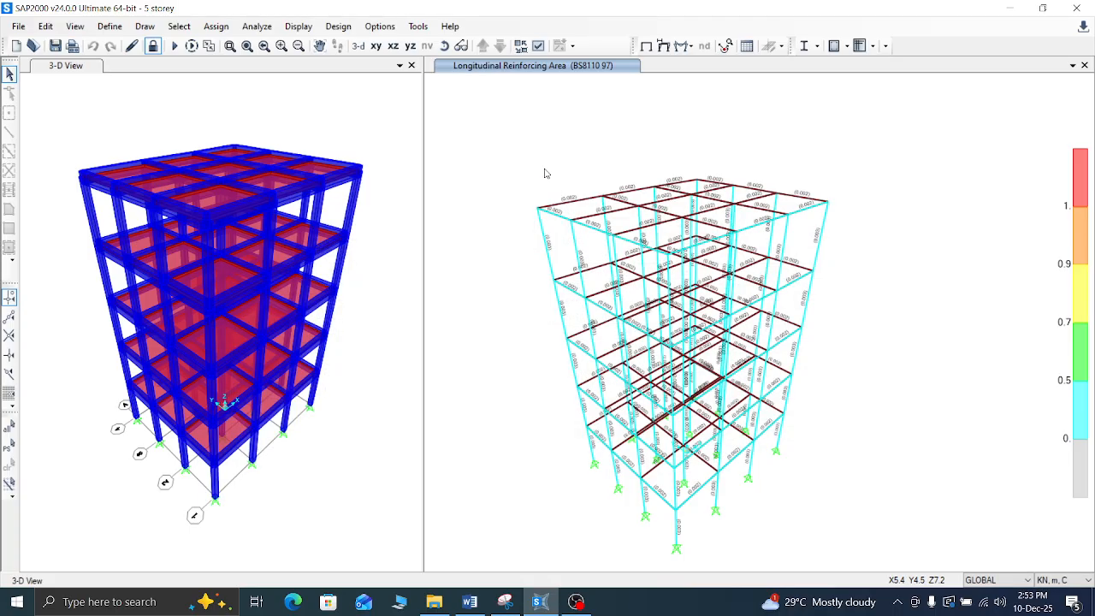
left_click(18, 26)
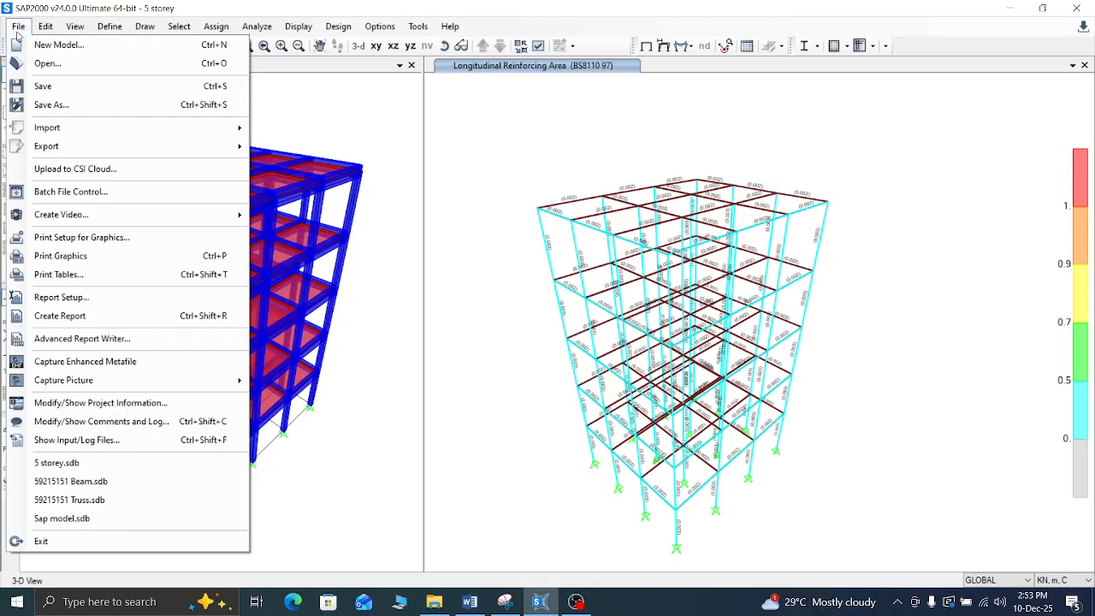
mouse_move(65, 130)
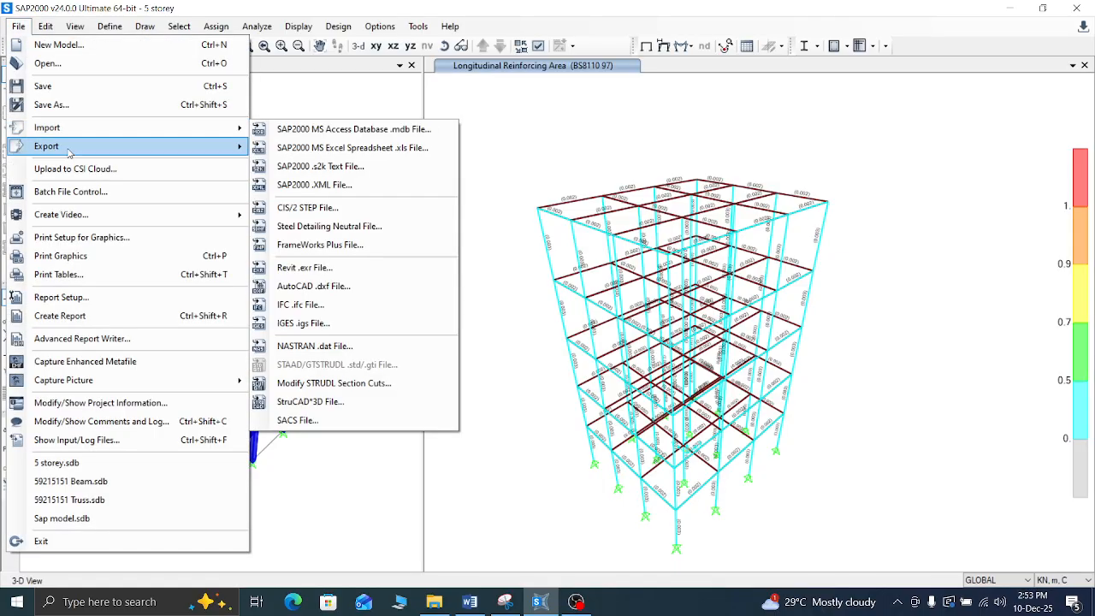
mouse_move(70, 151)
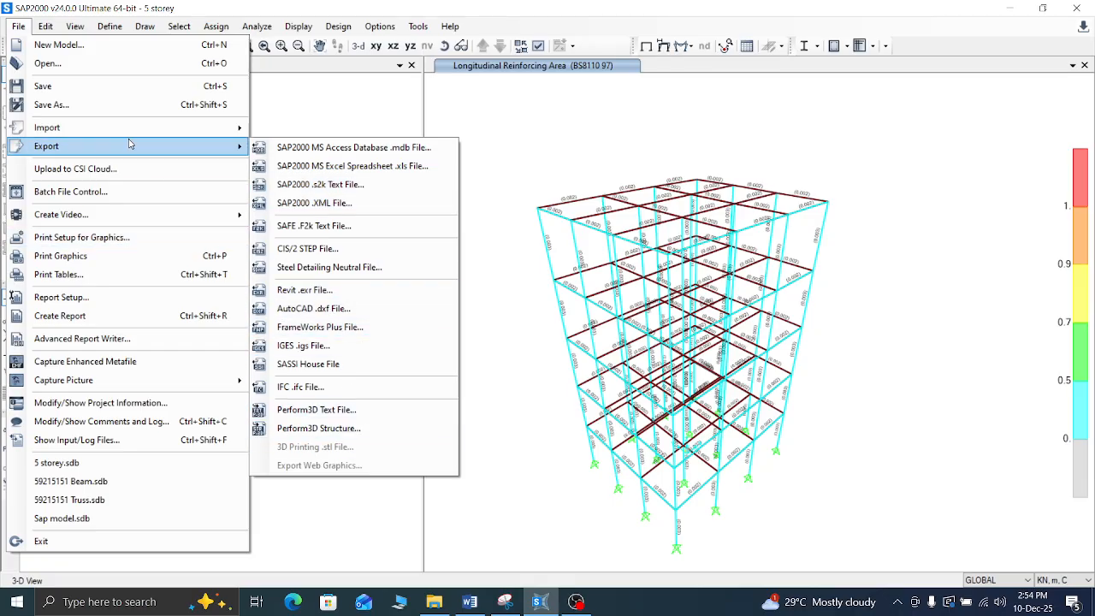
mouse_move(144, 129)
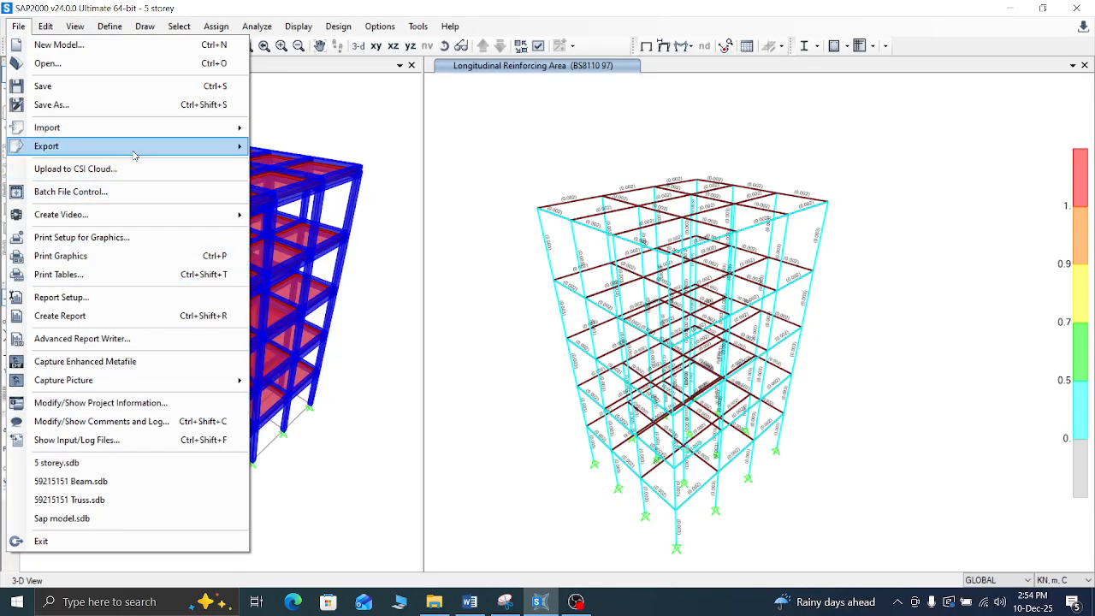
left_click(60, 315)
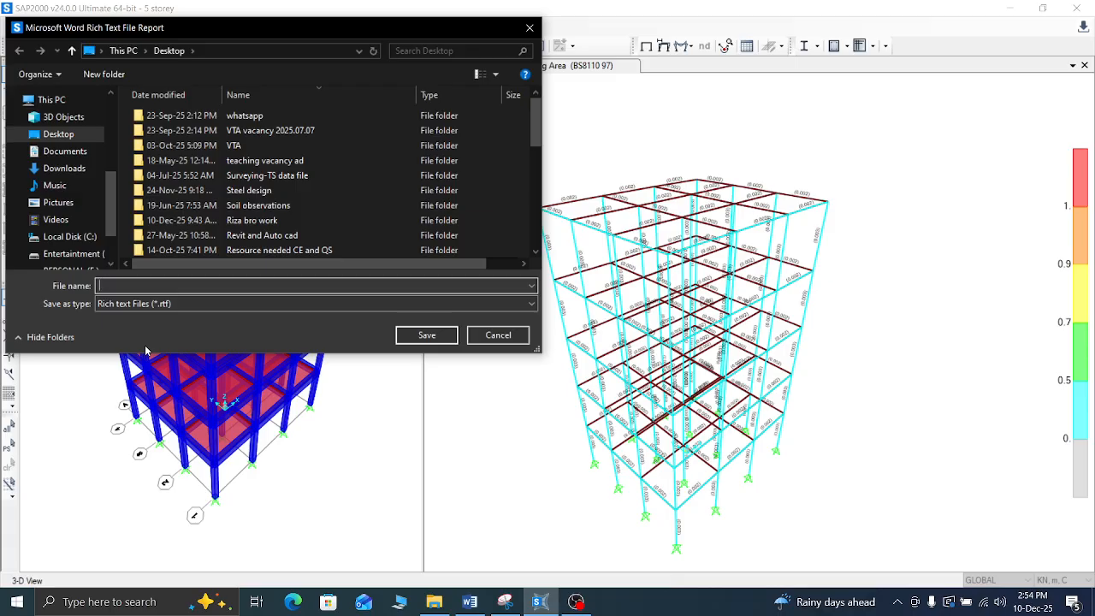
type("5 storey")
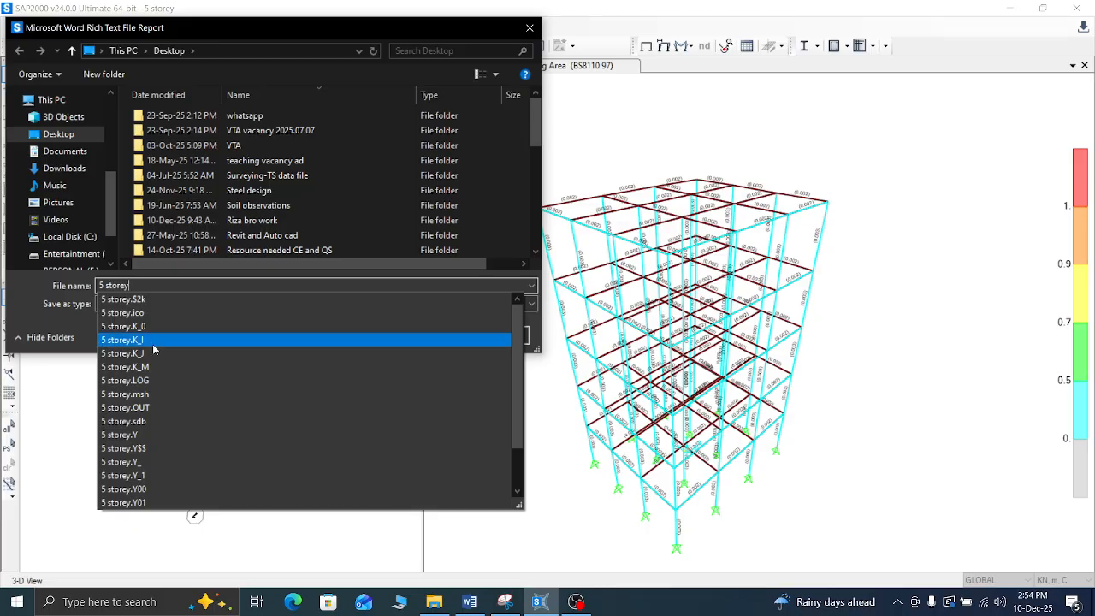
left_click(336, 29)
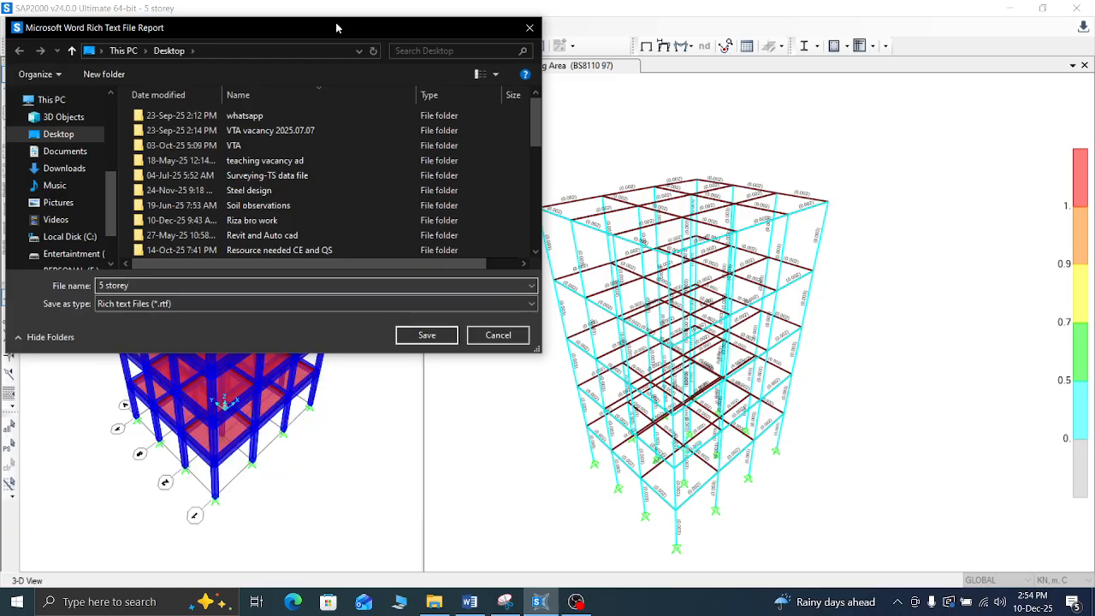
left_click(338, 306)
left_click(411, 303)
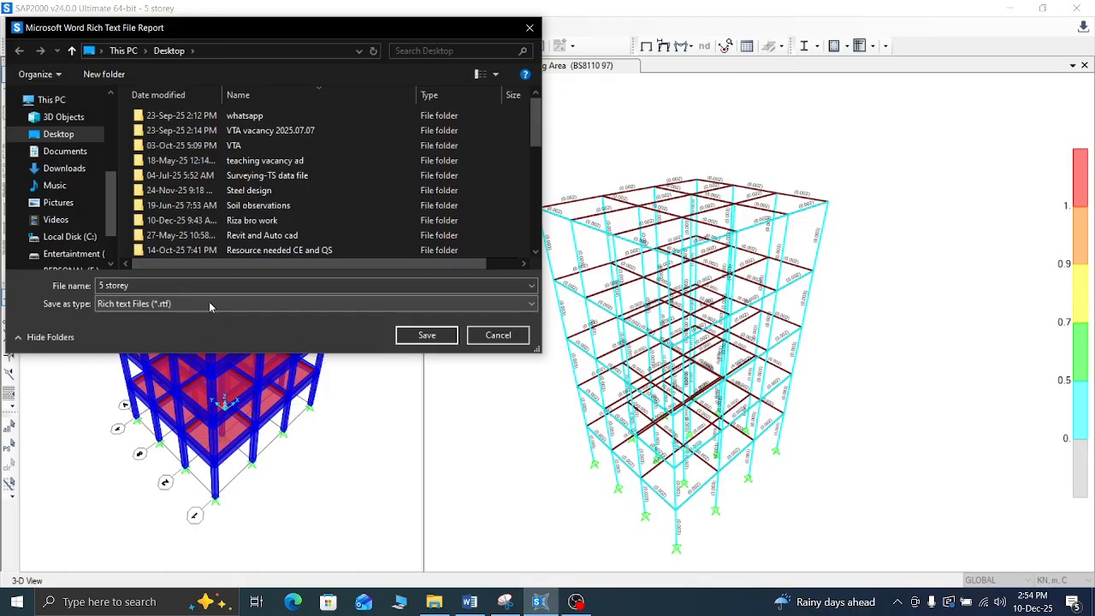
left_click(529, 27)
Step: Set the report output type to Text File (No Pictures) in the report setup
left_click(17, 26)
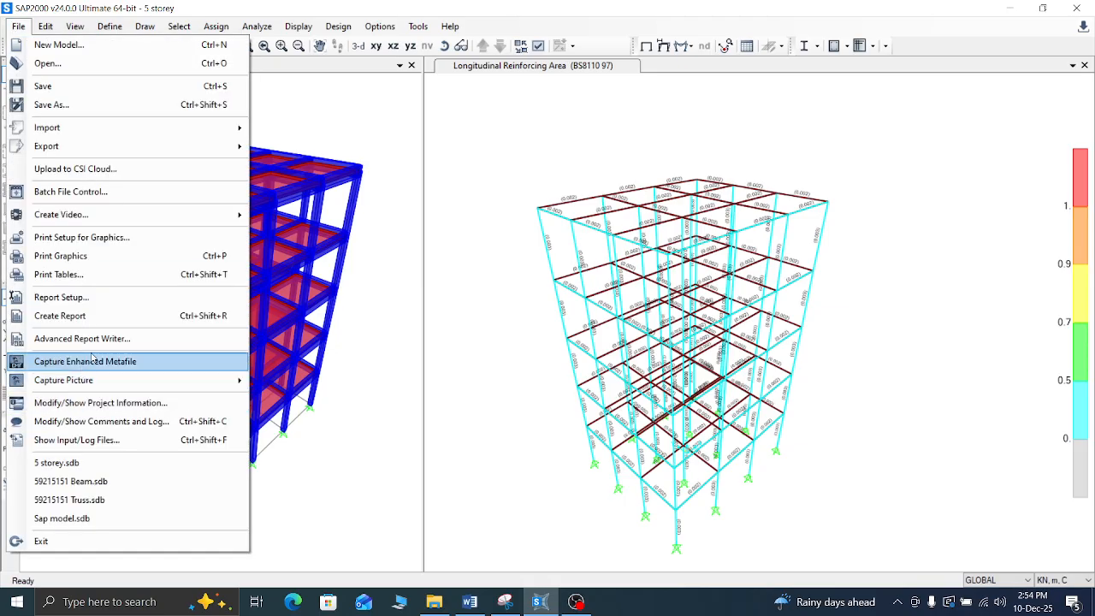
left_click(89, 299)
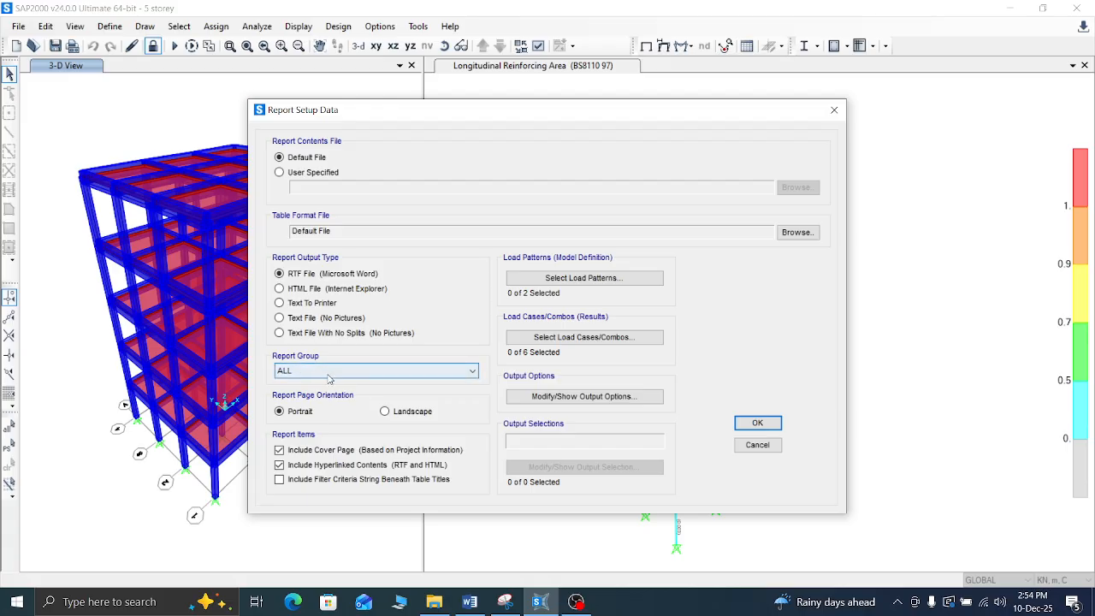
left_click(310, 323)
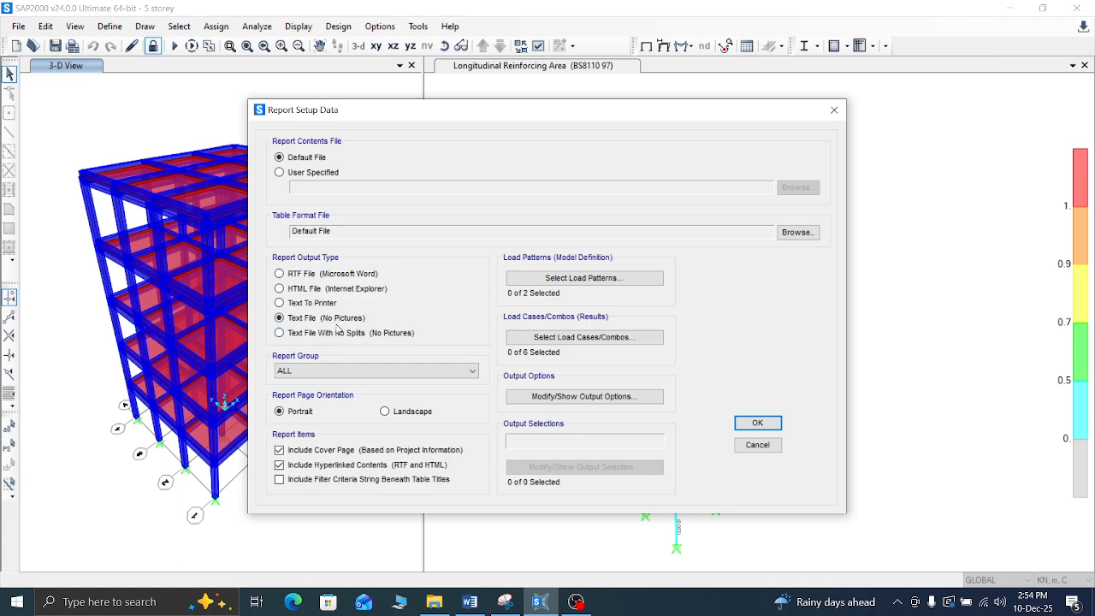
left_click(741, 424)
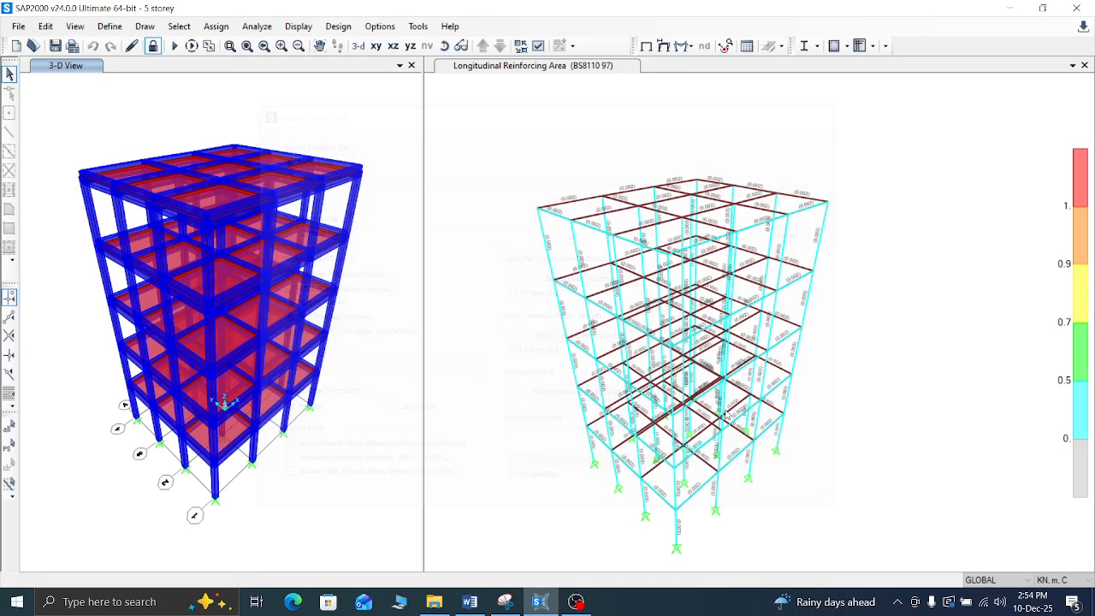
Step: Create the report as a text file (*.txt) named 5 storey on the Desktop
left_click(19, 28)
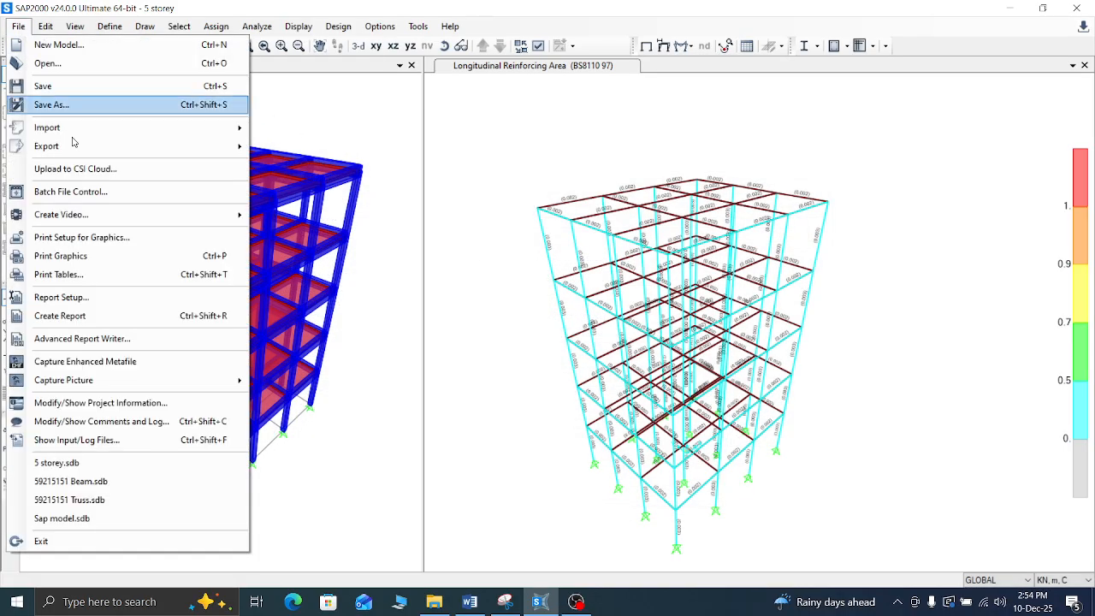
left_click(68, 315)
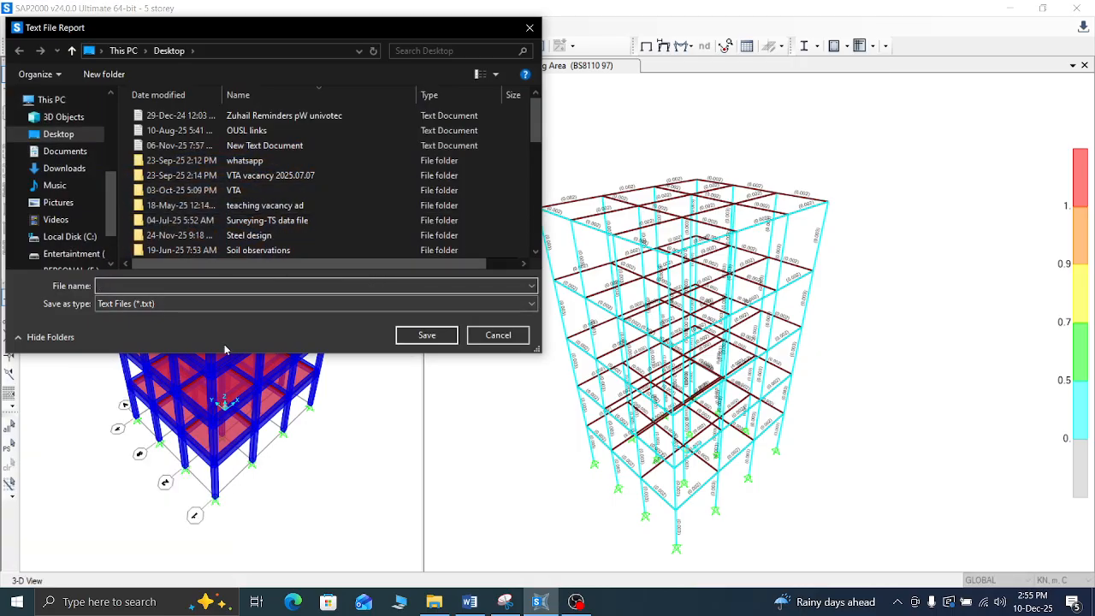
type("5")
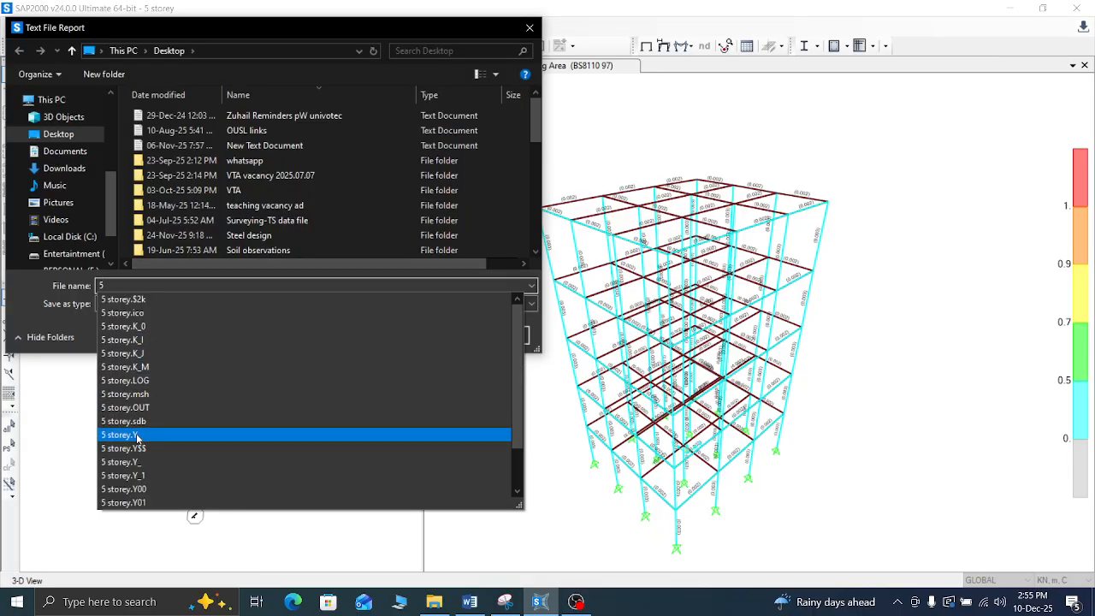
left_click(138, 313)
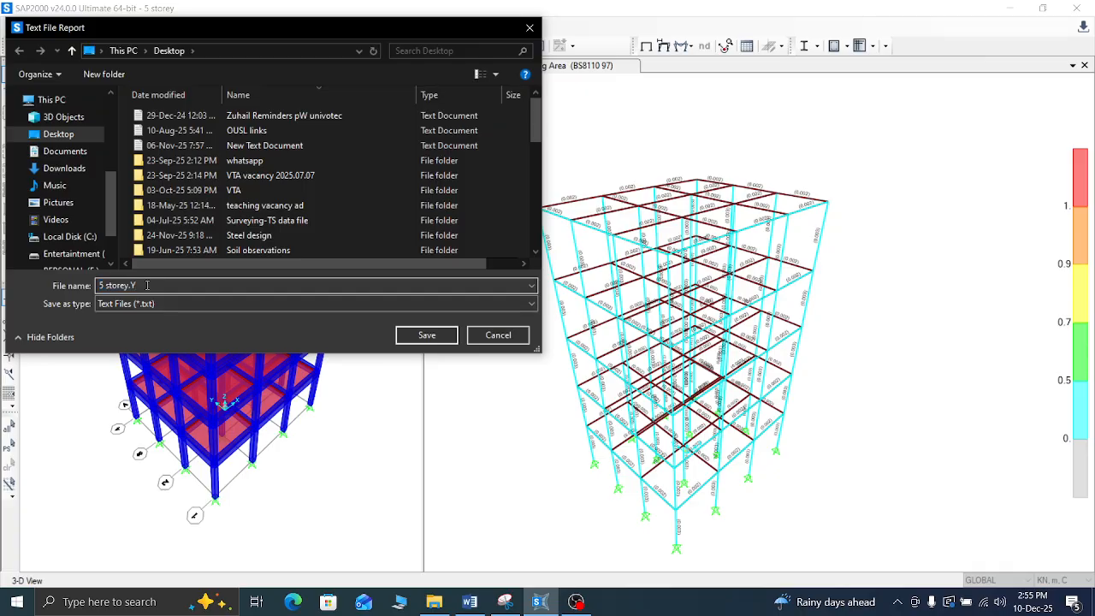
key("BackSpace")
key("BackSpace")
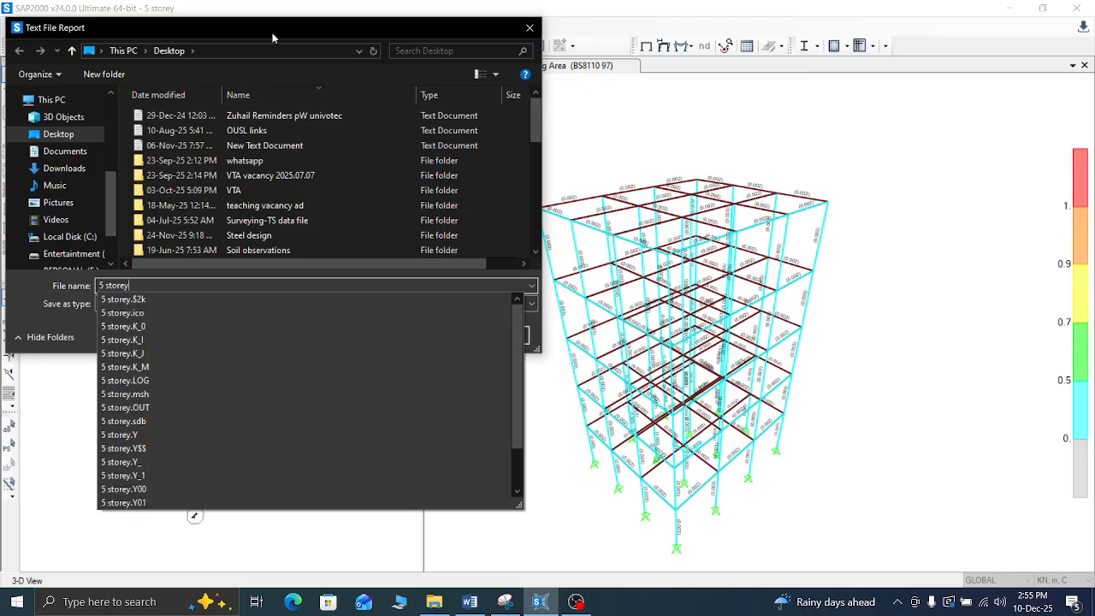
left_click(237, 343)
left_click(291, 305)
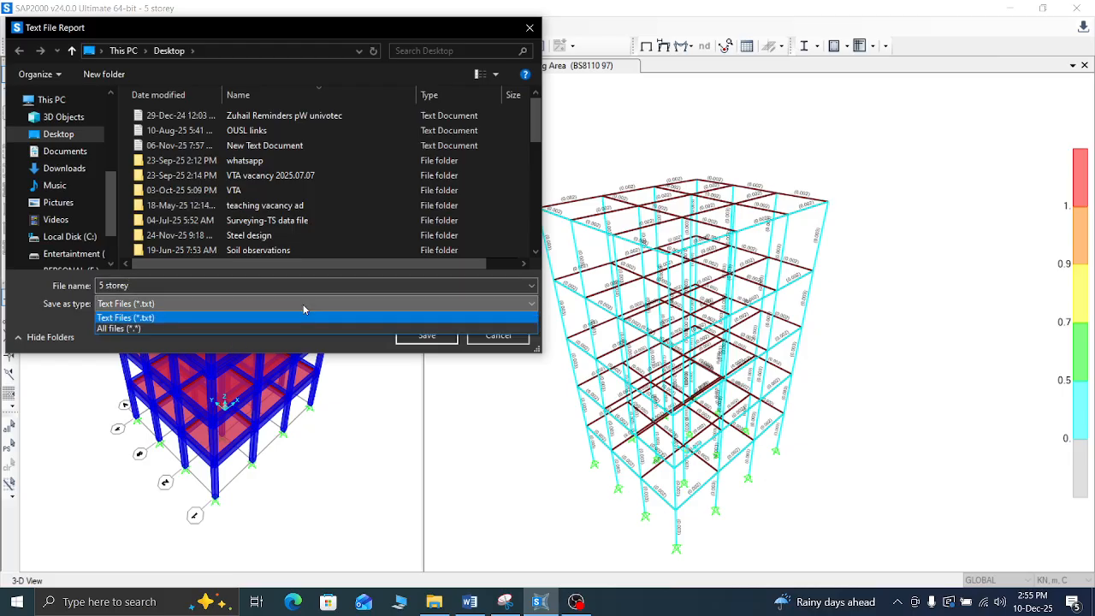
left_click(291, 315)
left_click(425, 335)
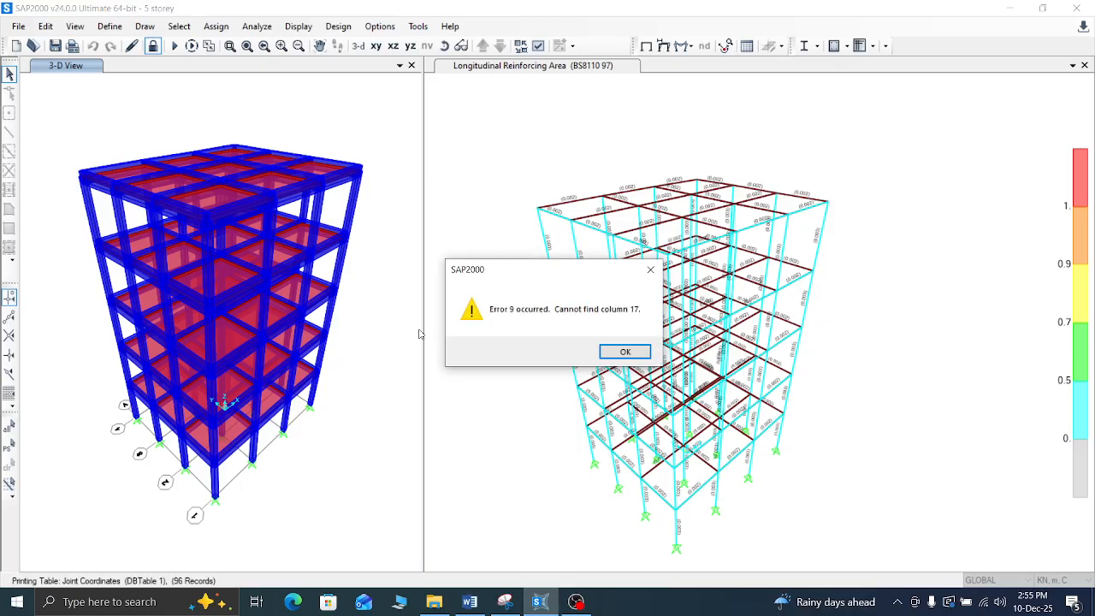
Step: Acknowledge each error prompt so that the report generation runs to its end
left_click(634, 356)
left_click(634, 355)
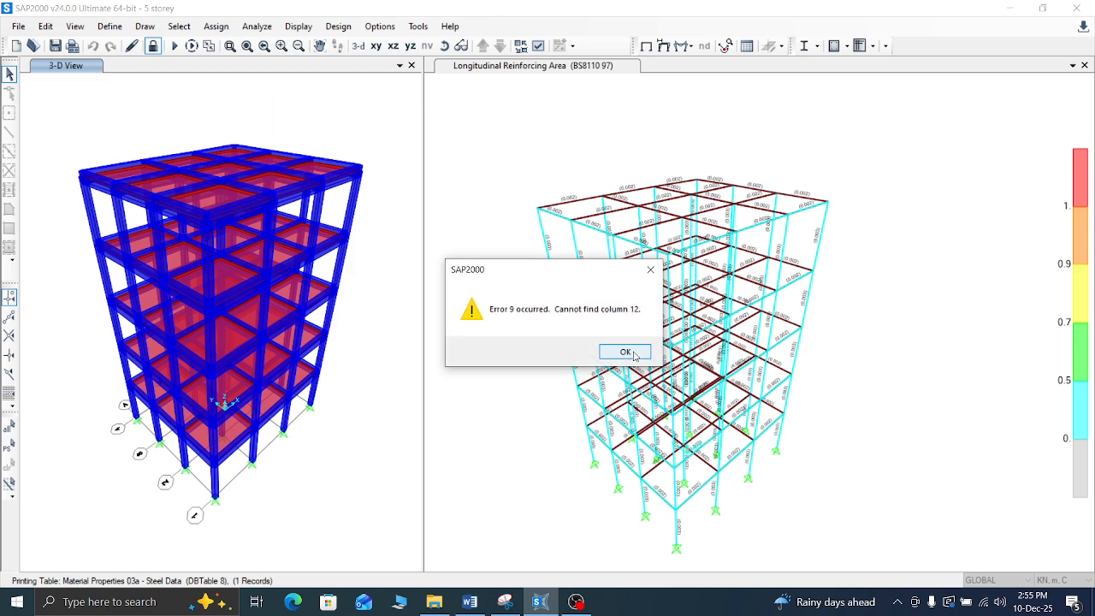
left_click(633, 356)
left_click(633, 356)
left_click(623, 351)
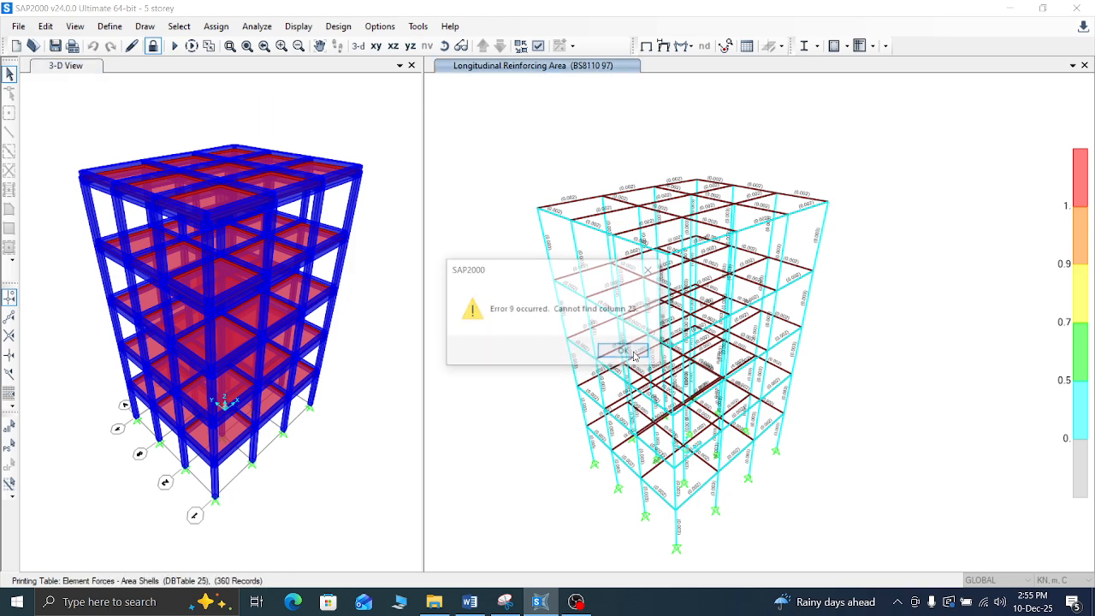
left_click(622, 351)
left_click(623, 351)
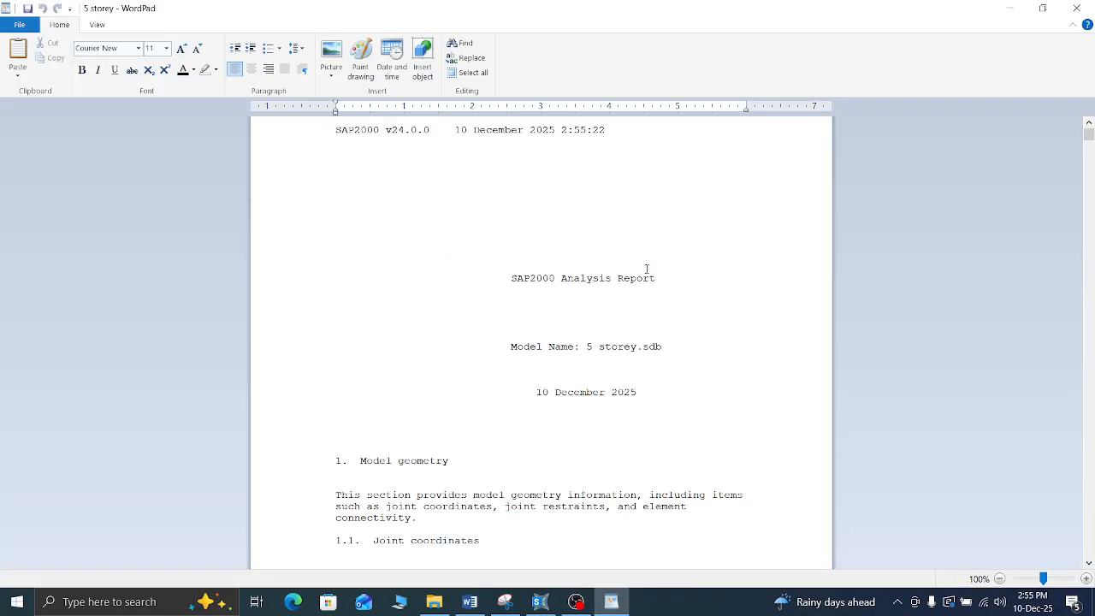
Step: Review the generated 5 storey analysis report from the cover page through its tables, and close the document
scroll(647, 270, "down", 3)
scroll(647, 269, "up", 3)
scroll(1092, 494, "down", 20)
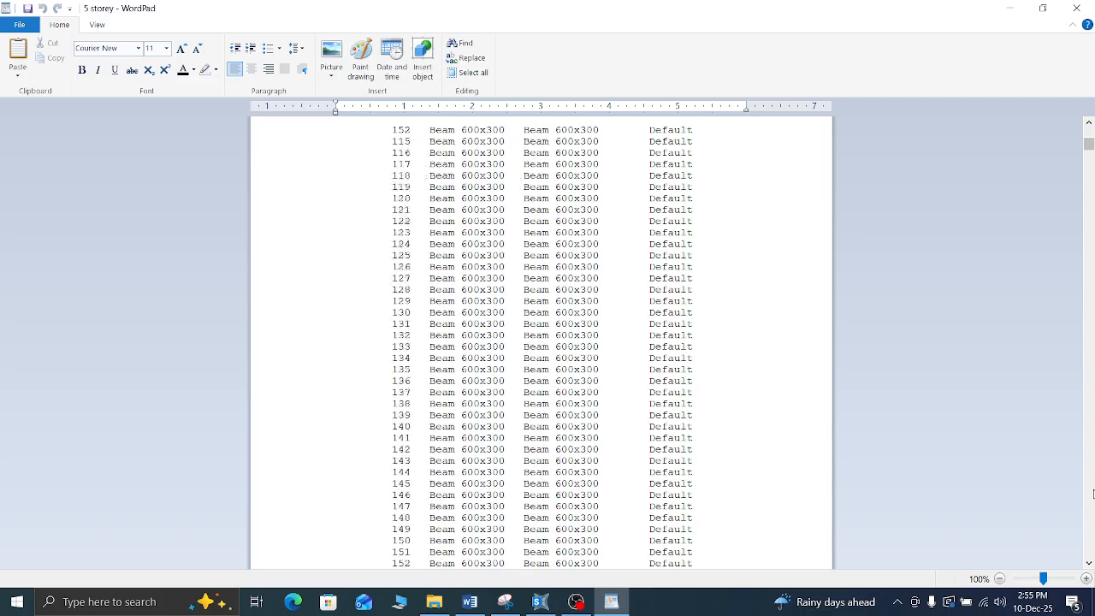
scroll(1093, 494, "down", 20)
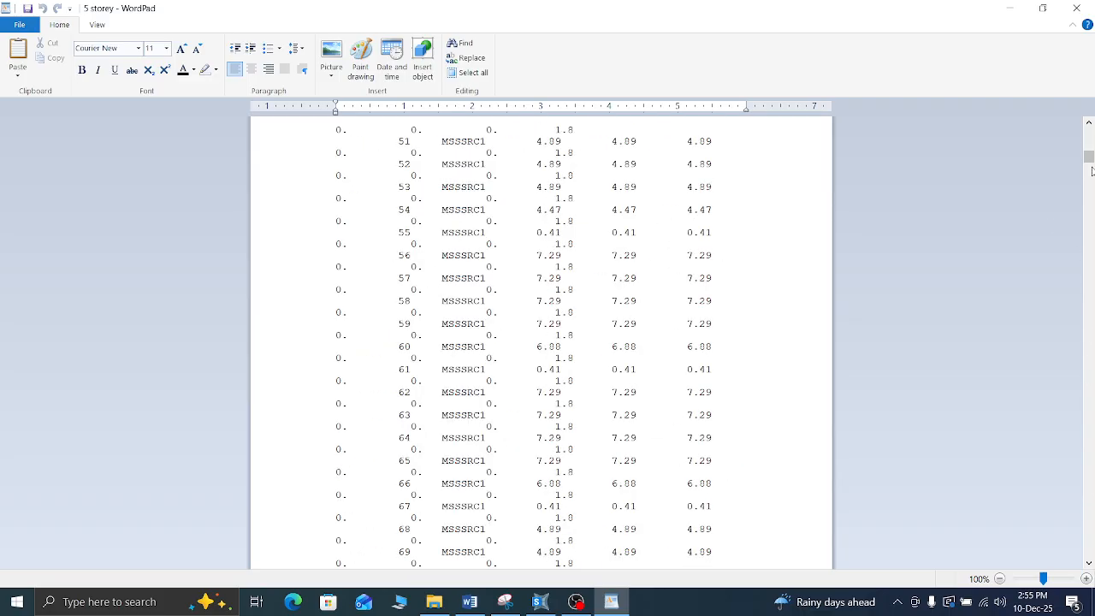
left_click_drag(1089, 160, 1090, 376)
left_click(1076, 8)
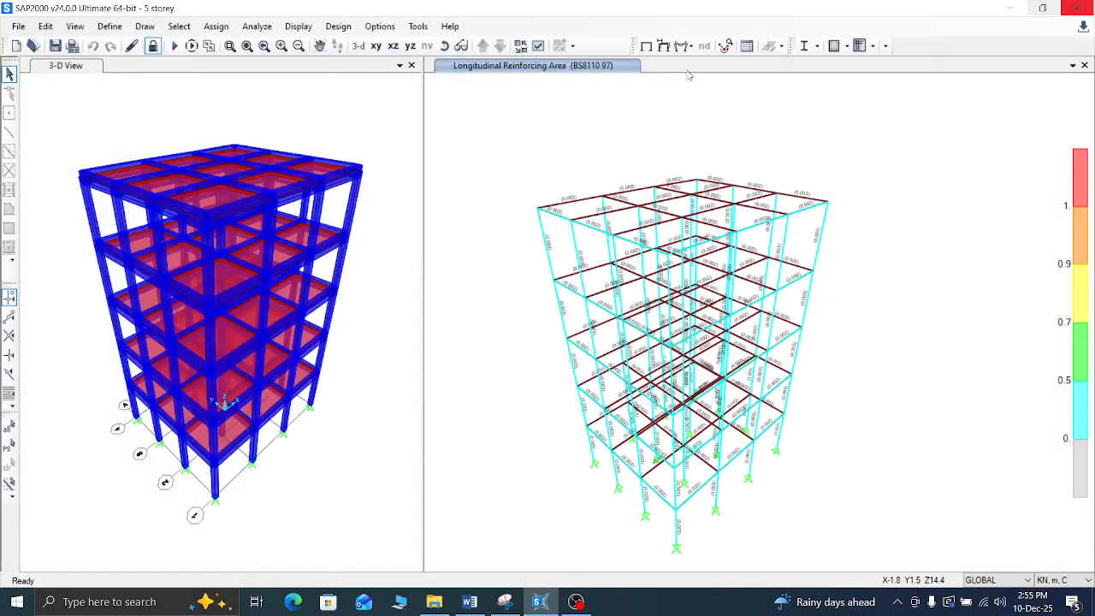
left_click(147, 28)
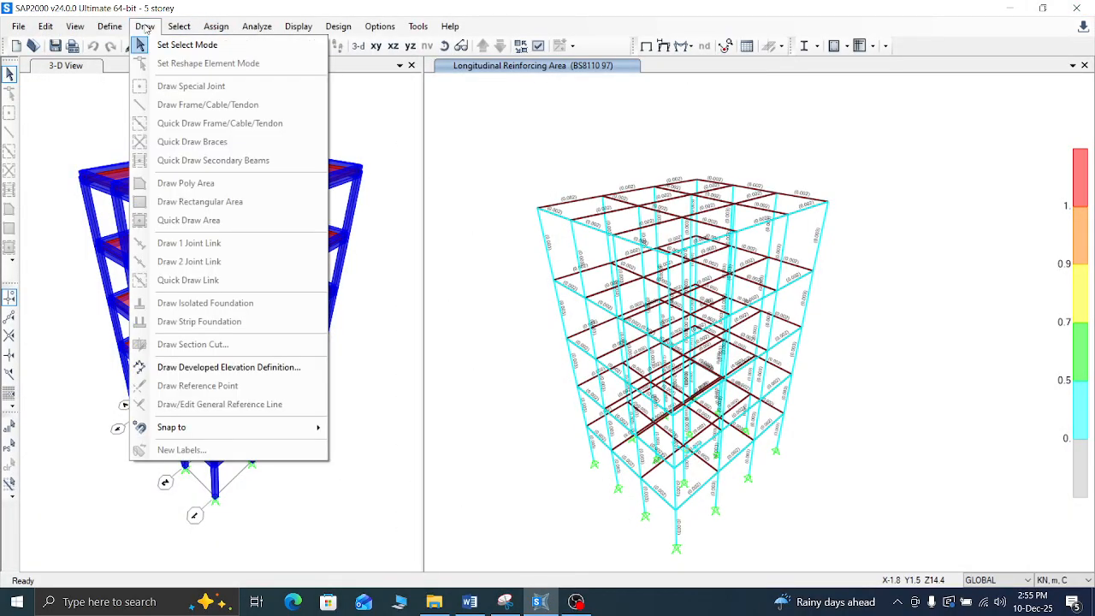
mouse_move(116, 29)
mouse_move(78, 31)
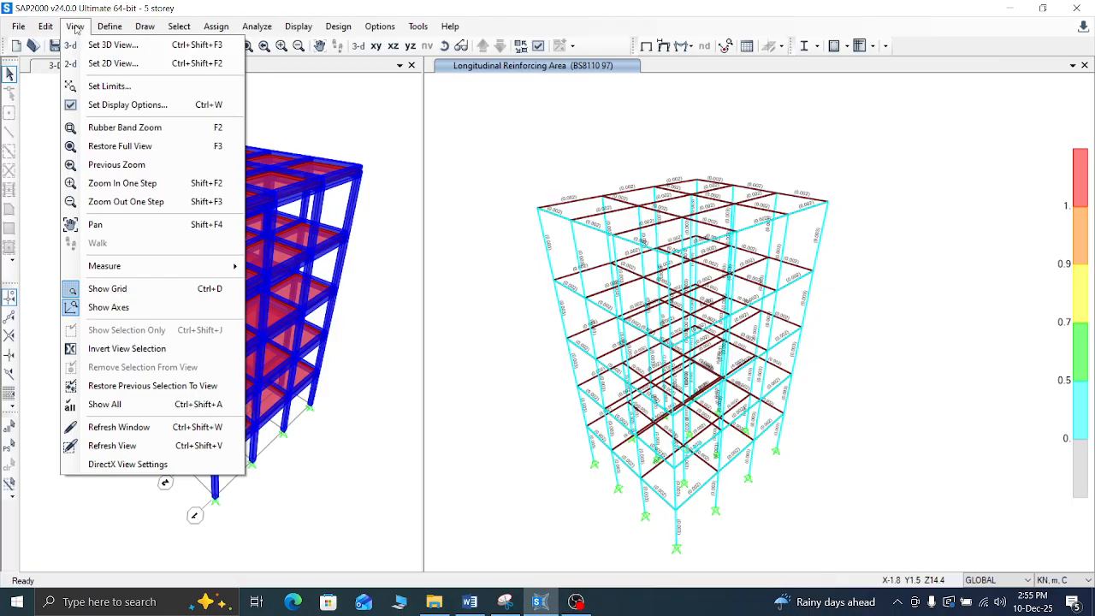
left_click(47, 26)
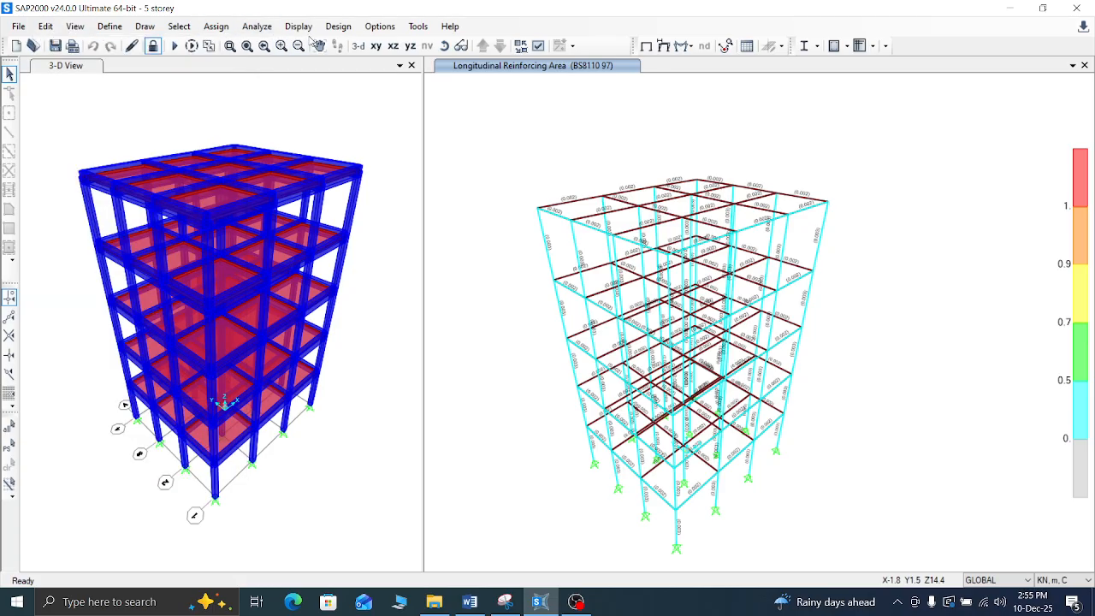
left_click(378, 27)
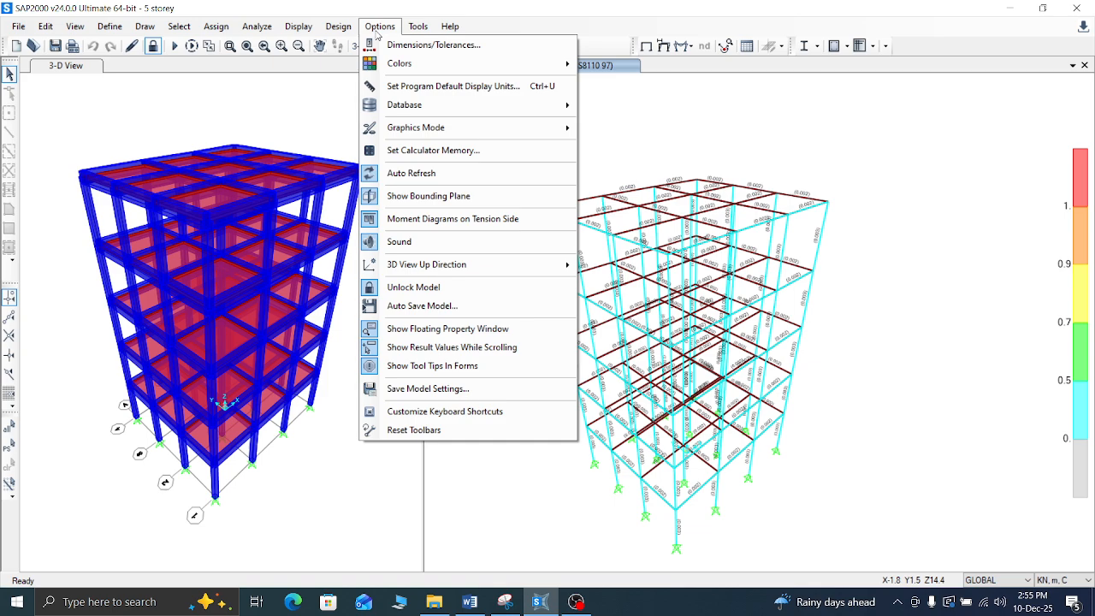
mouse_move(429, 34)
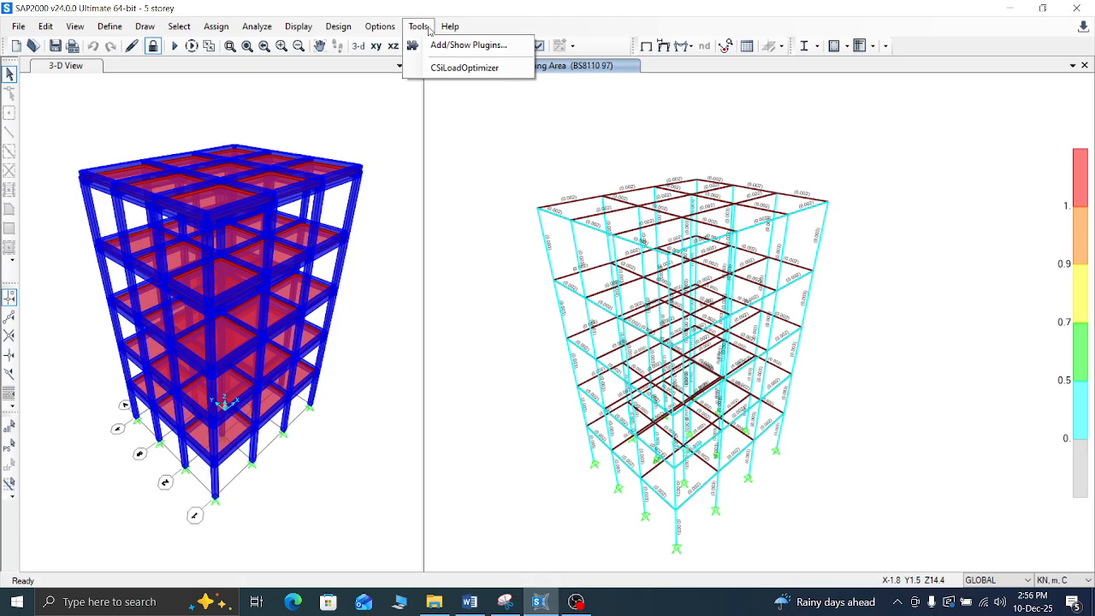
left_click(370, 25)
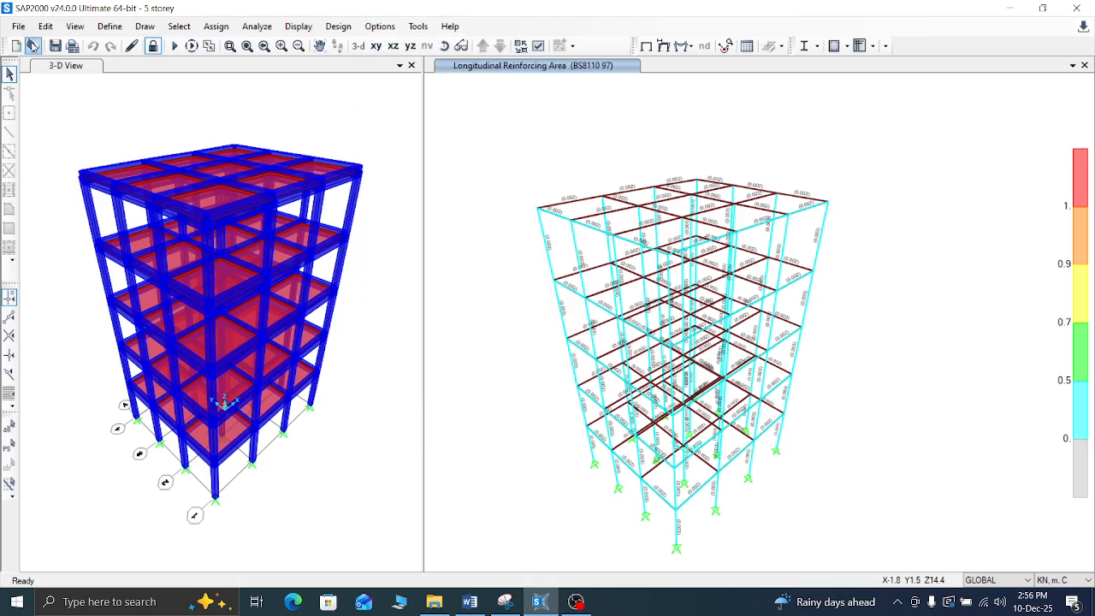
left_click(19, 27)
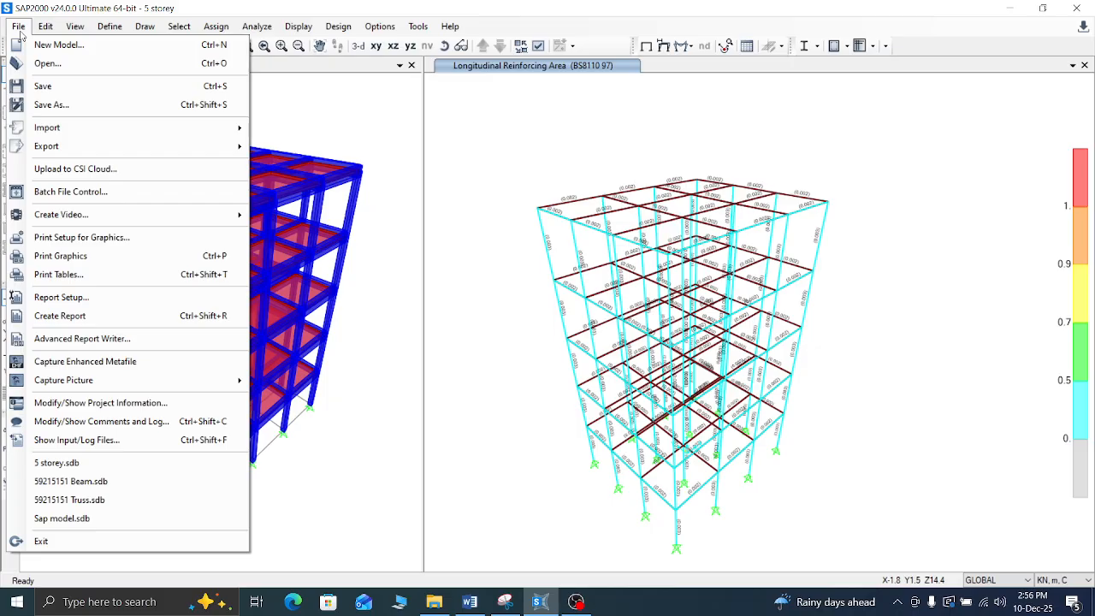
mouse_move(75, 148)
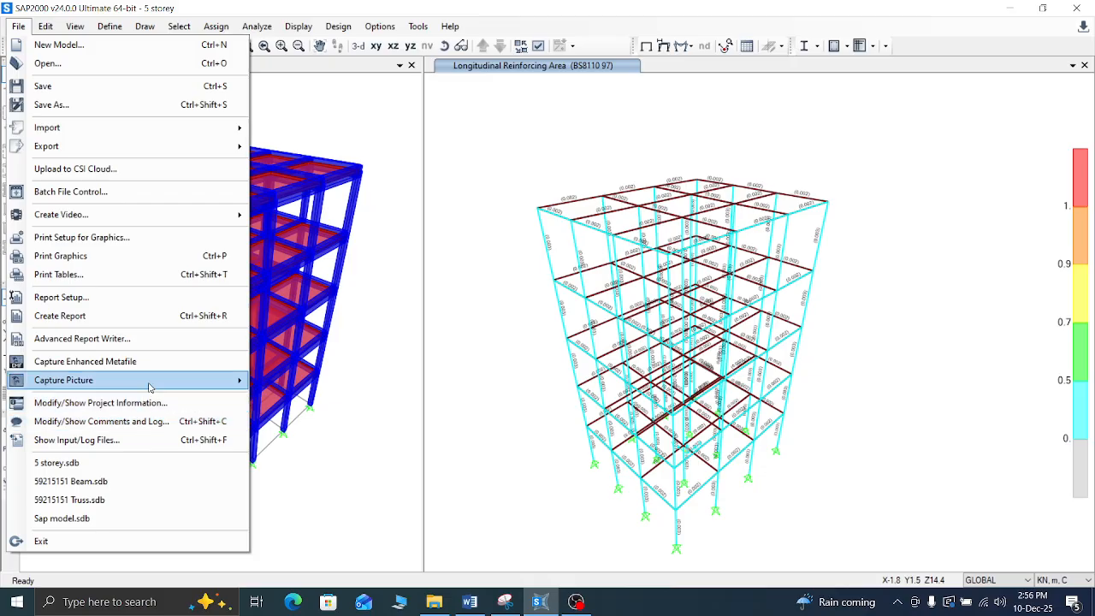
mouse_move(148, 386)
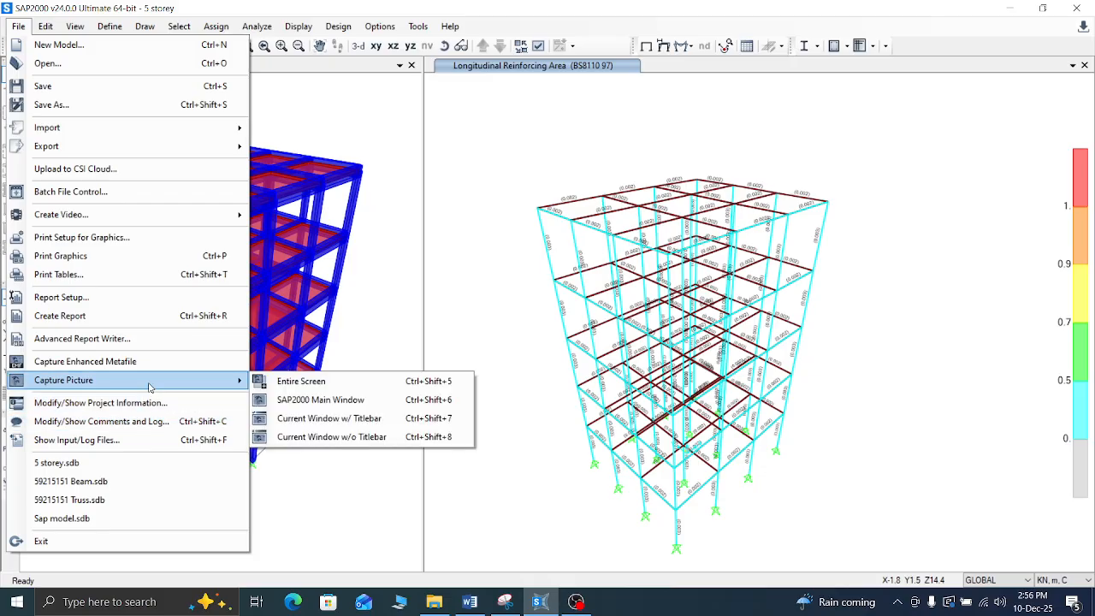
left_click(132, 317)
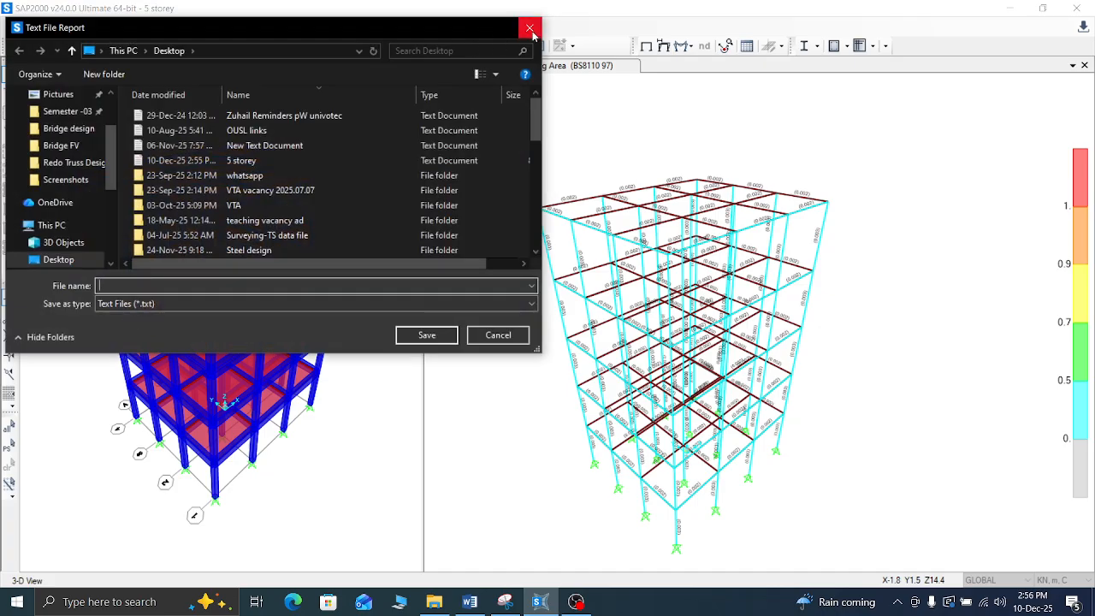
left_click(525, 23)
Step: Unlock the model and accept deleting its analysis results
left_click(153, 46)
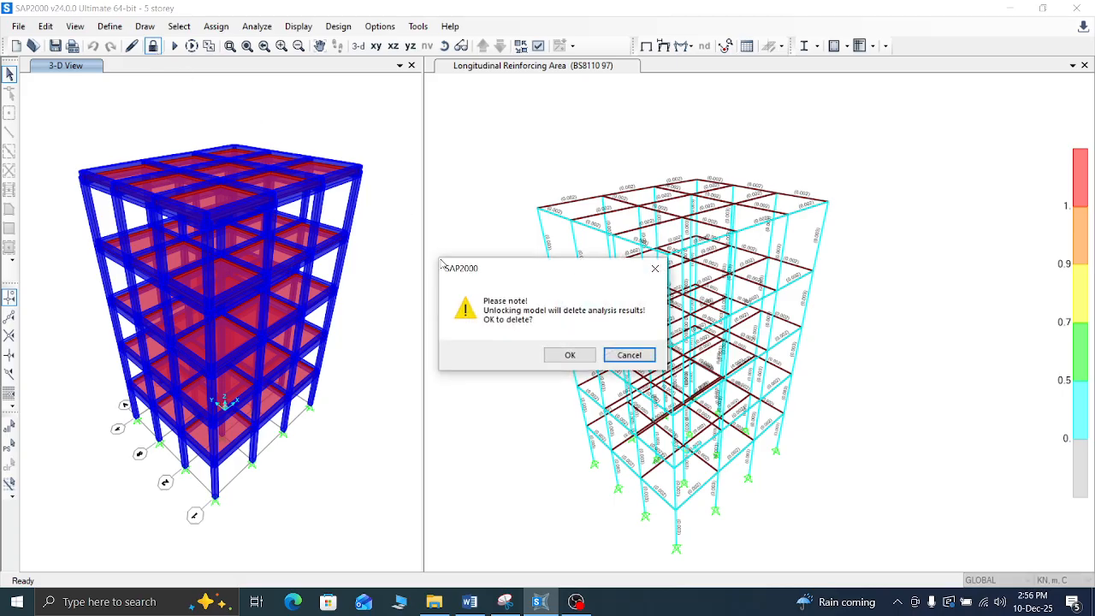
left_click(560, 353)
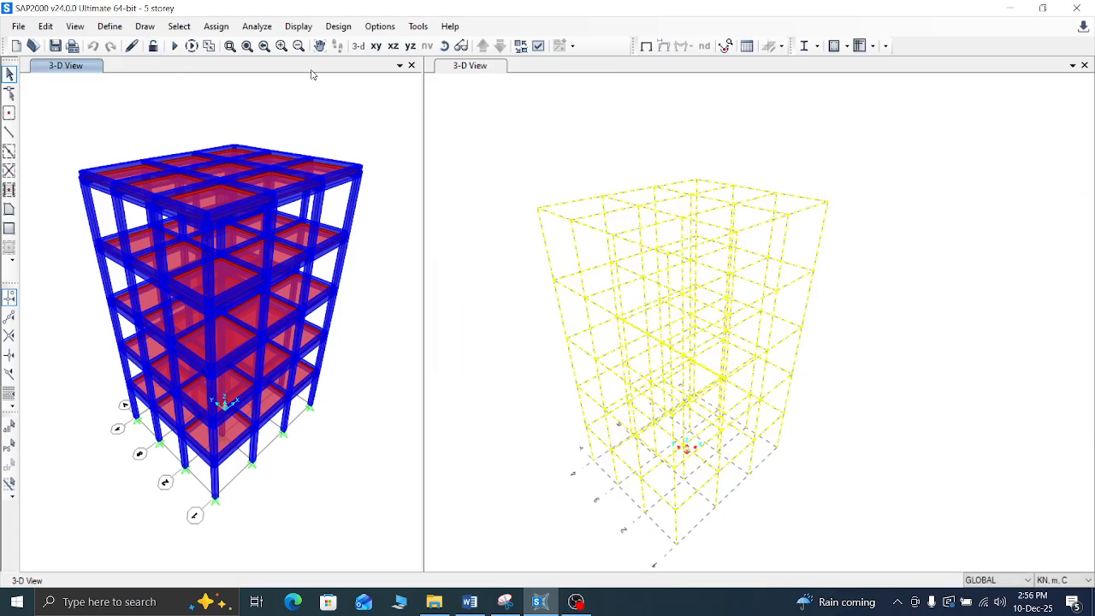
left_click(17, 25)
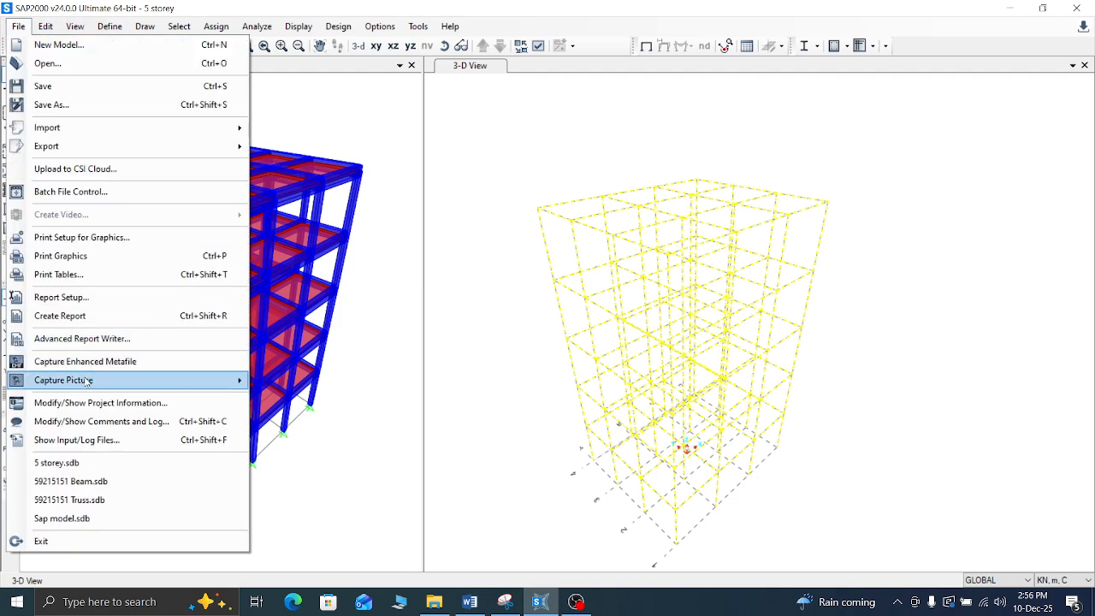
left_click(94, 316)
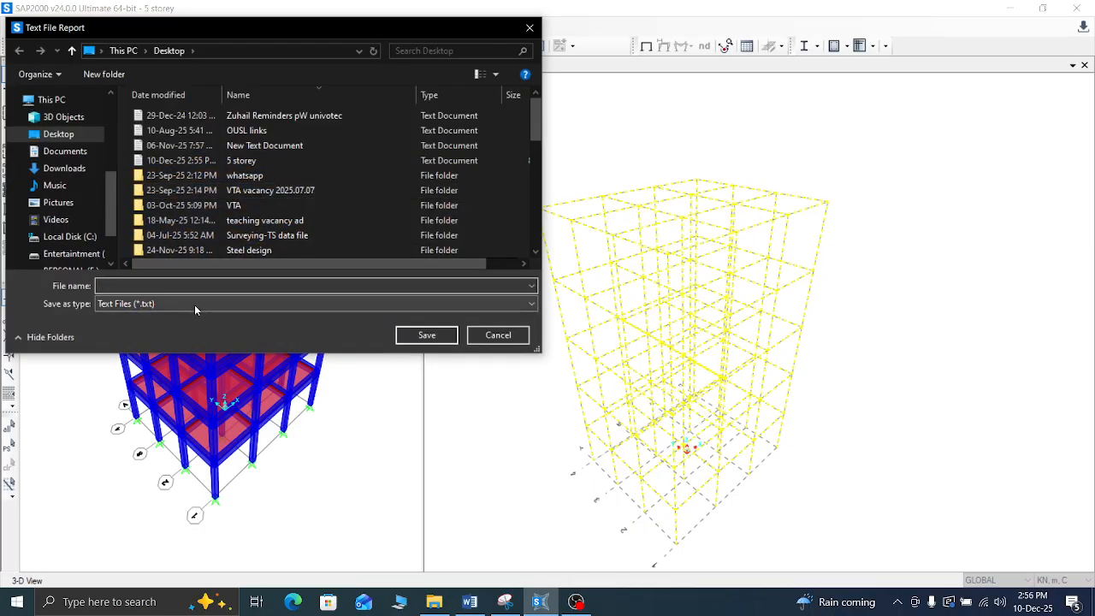
left_click(529, 27)
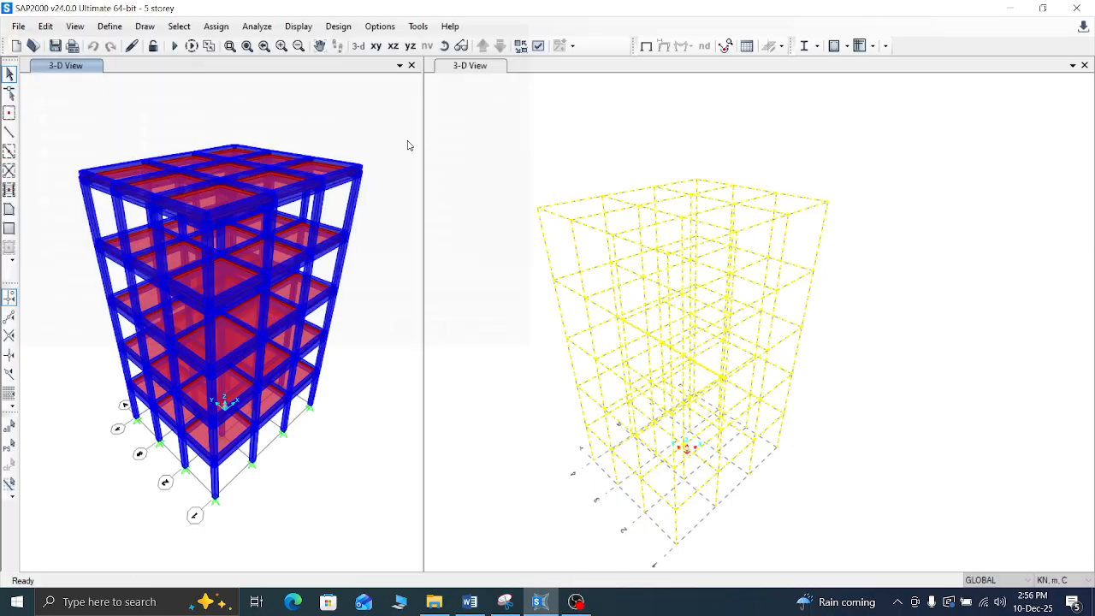
left_click(18, 26)
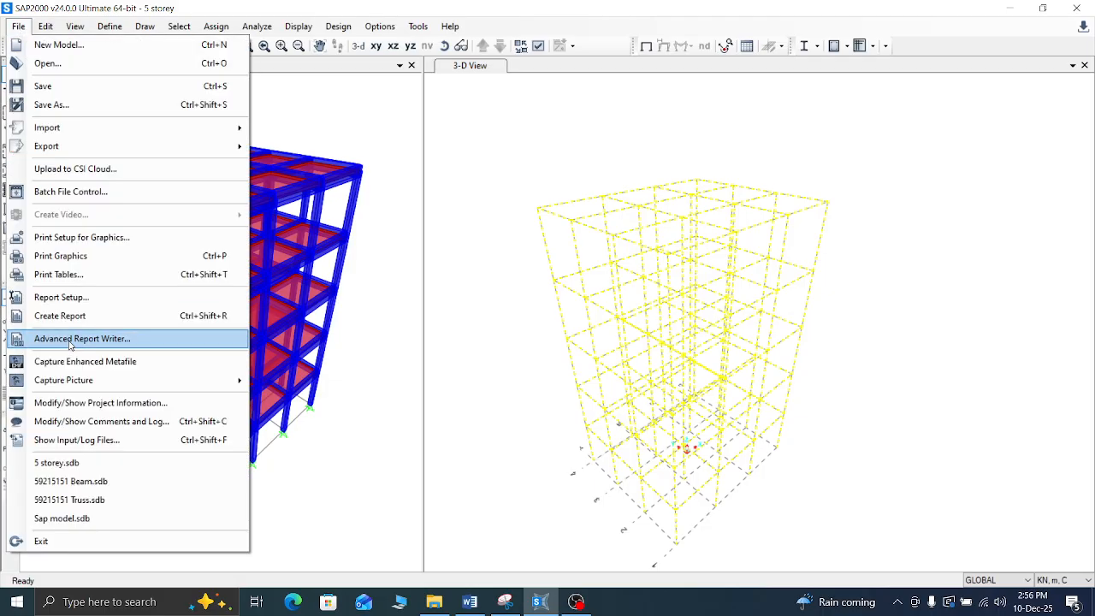
left_click(64, 316)
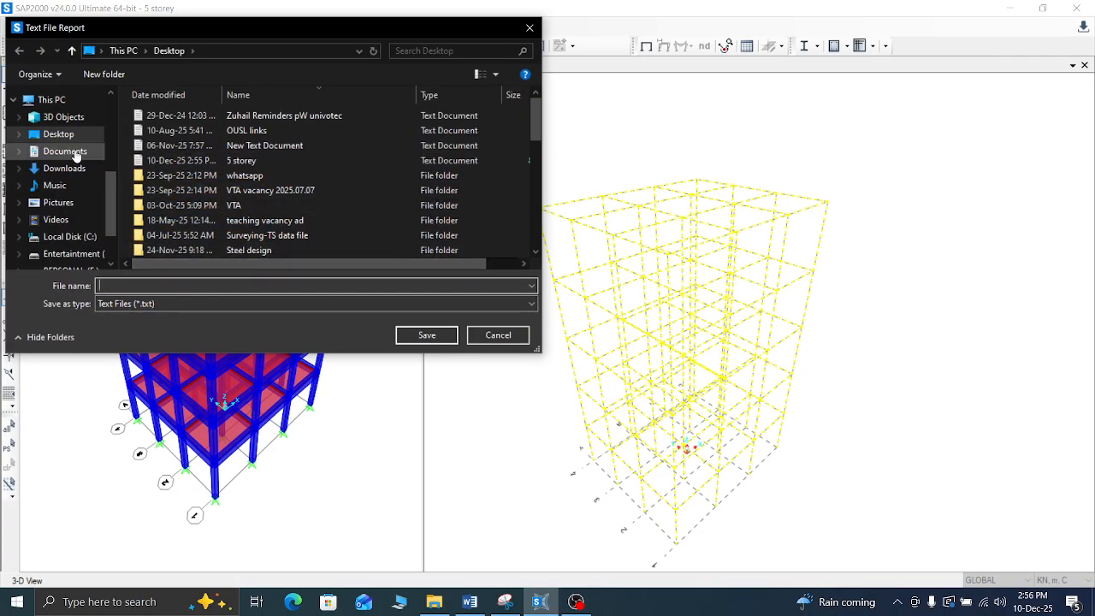
left_click(528, 30)
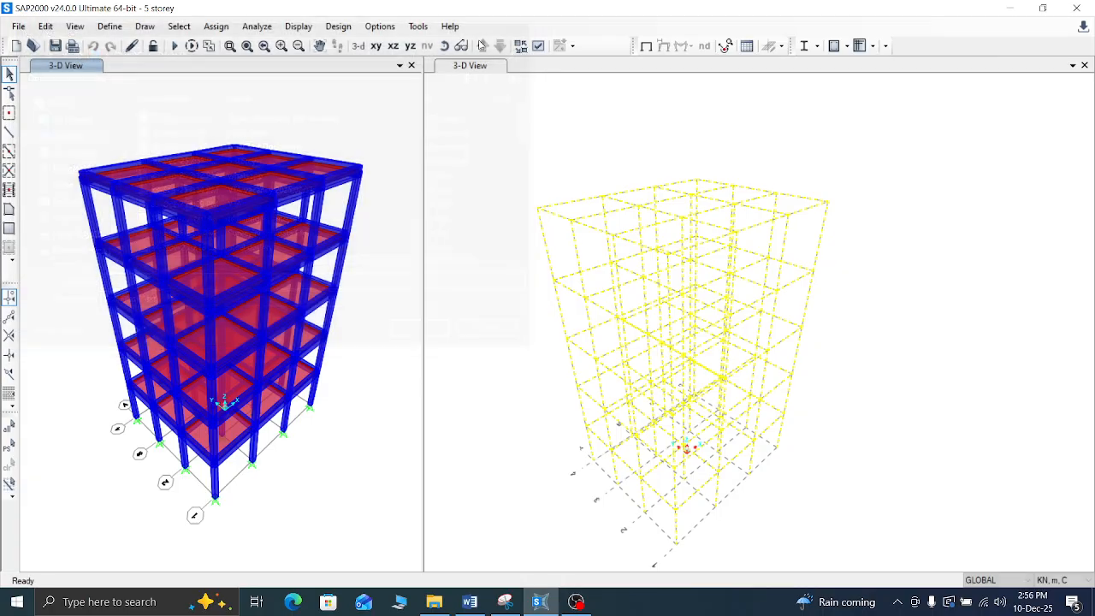
Step: Set the report output type to RTF File (Microsoft Word) in the report setup, keeping the default report contents file
left_click(19, 27)
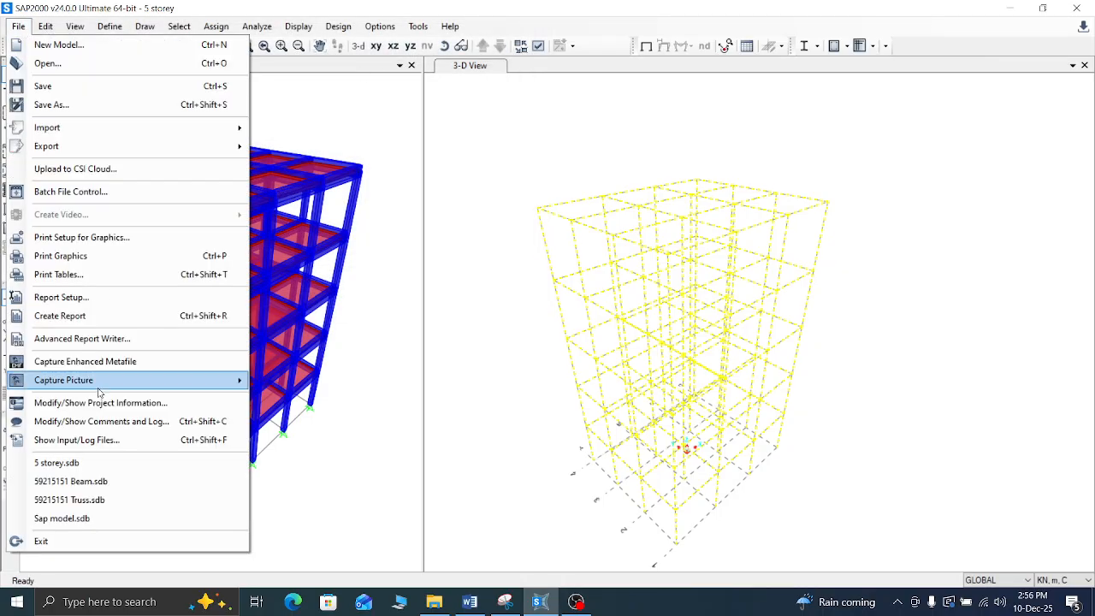
left_click(102, 303)
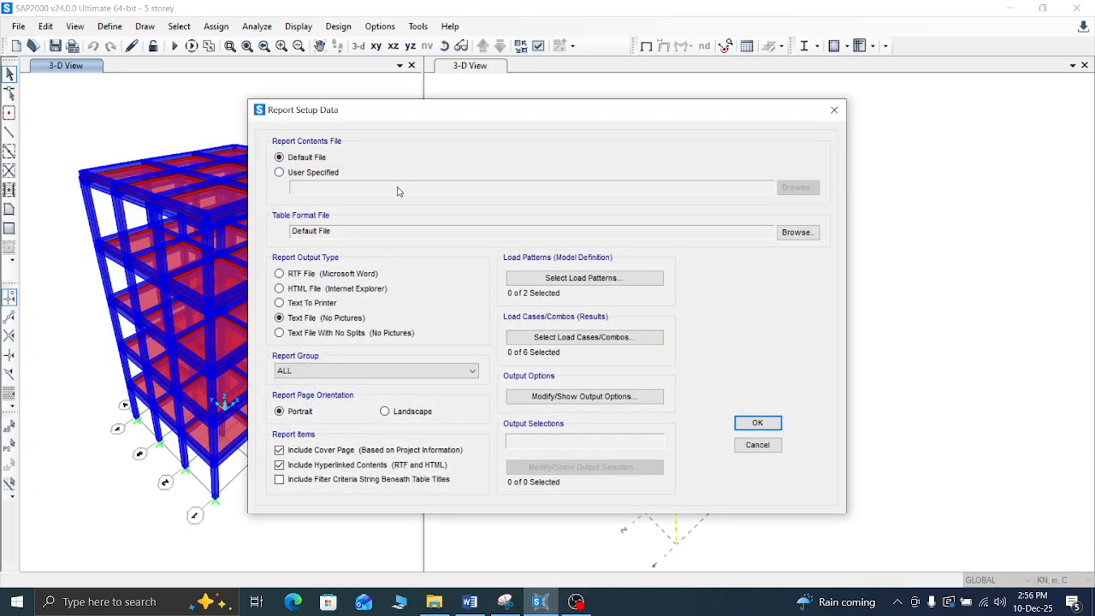
left_click(306, 172)
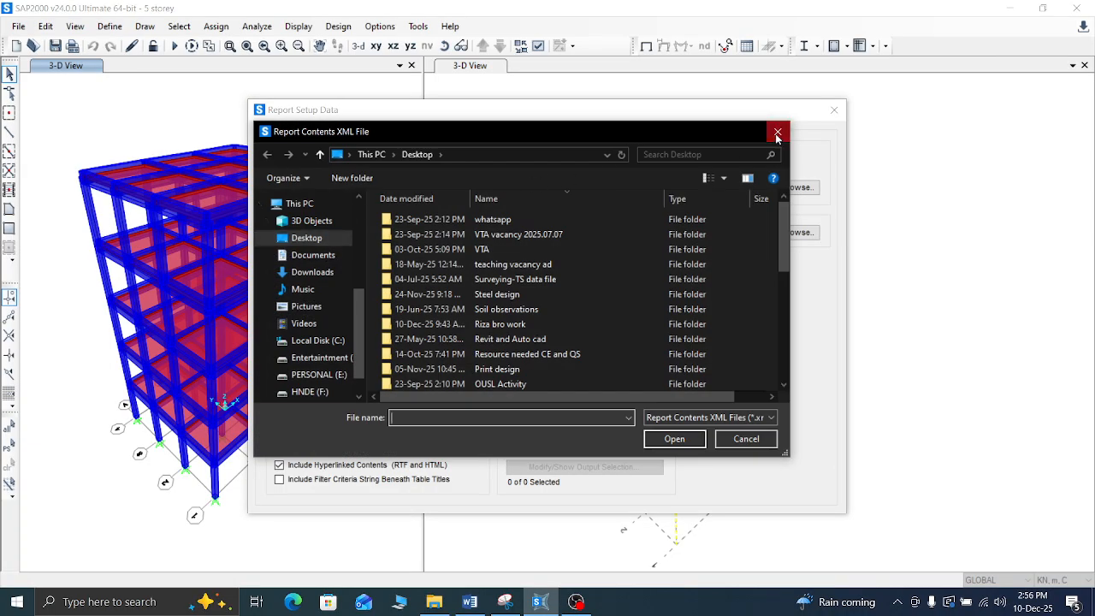
left_click(777, 132)
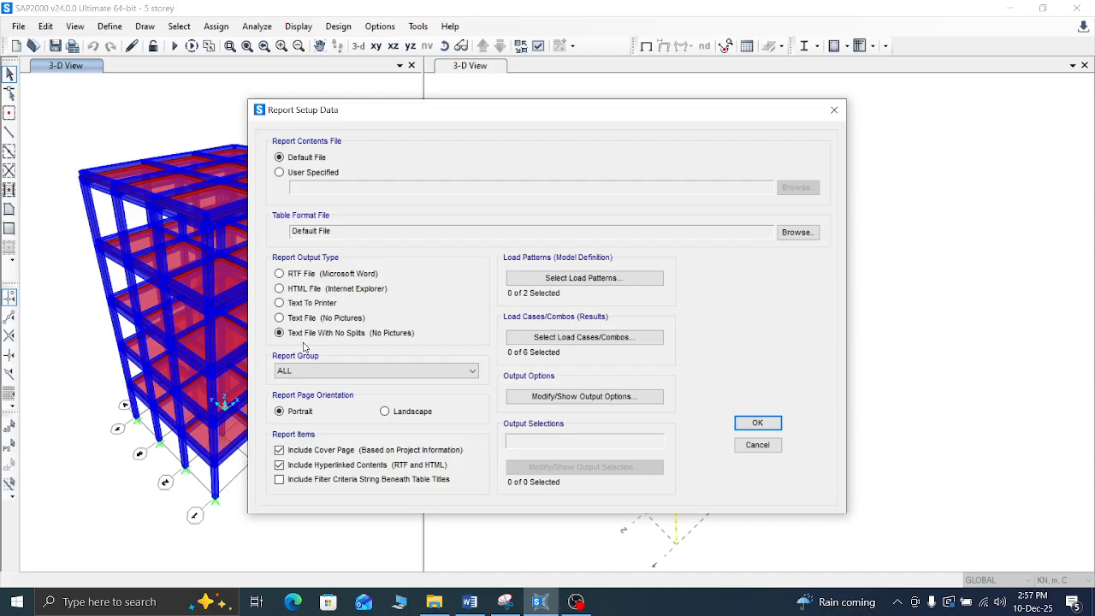
left_click(299, 274)
left_click(756, 423)
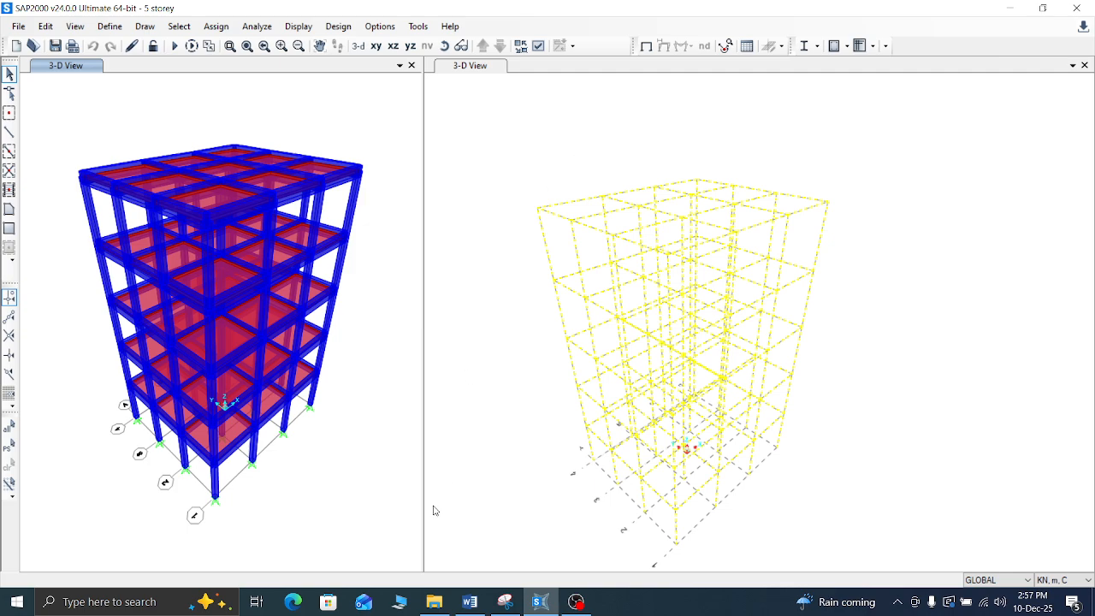
mouse_move(468, 605)
left_click(173, 47)
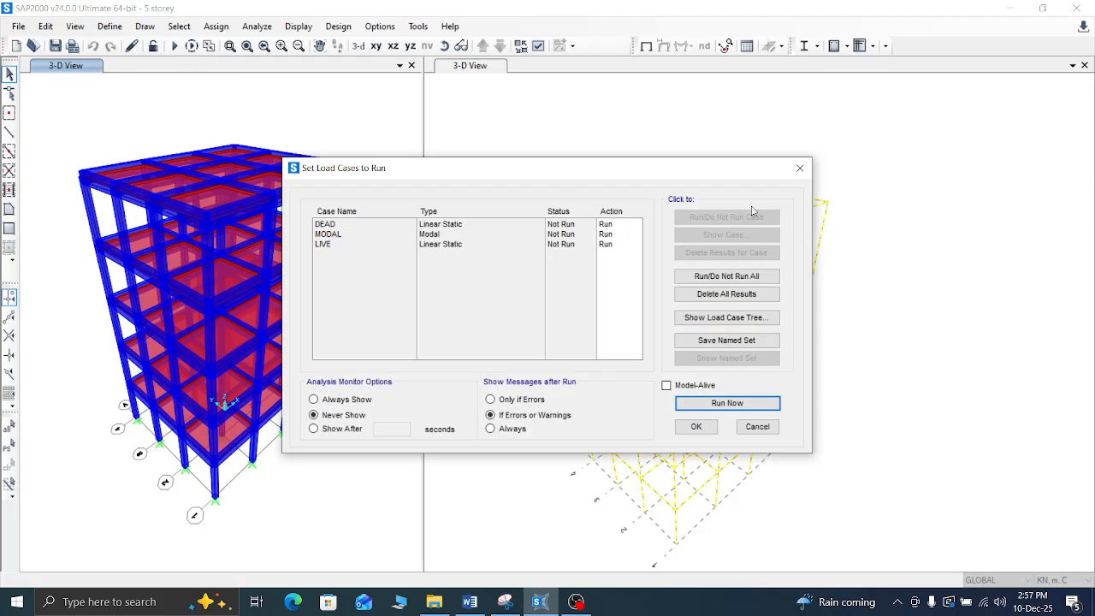
left_click(799, 167)
Step: Create the report as a rich text file (*.rtf) named 1 on the Desktop
left_click(18, 26)
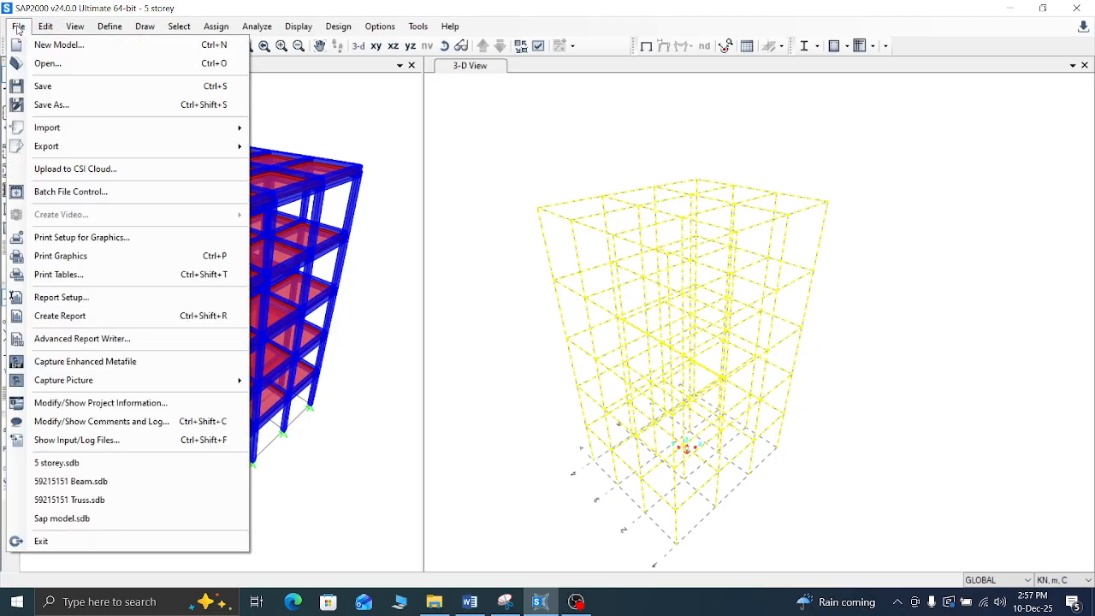
left_click(69, 318)
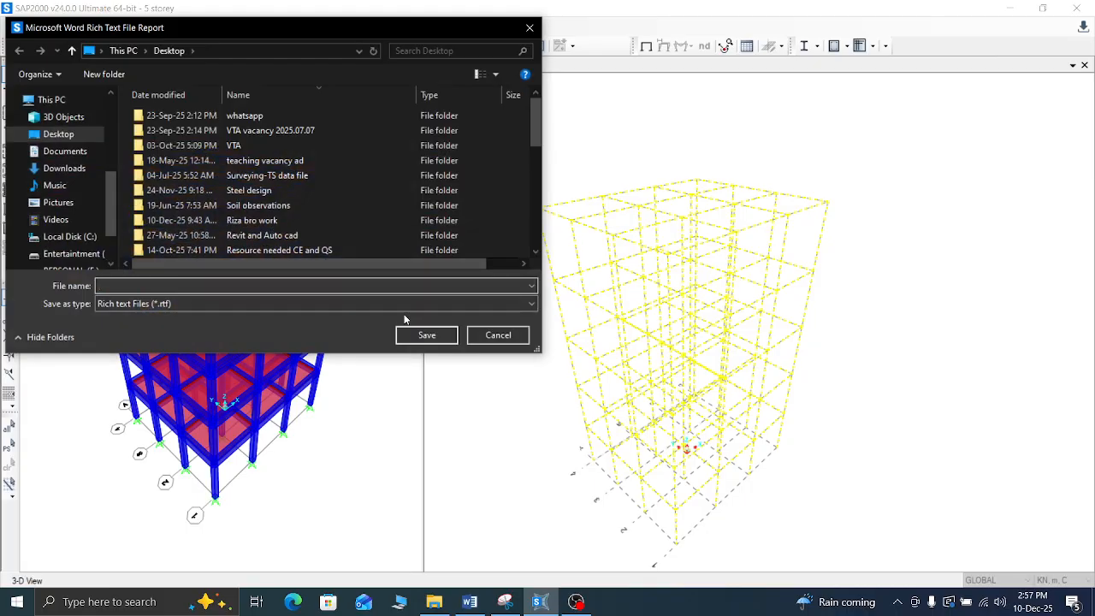
type("1")
left_click(419, 333)
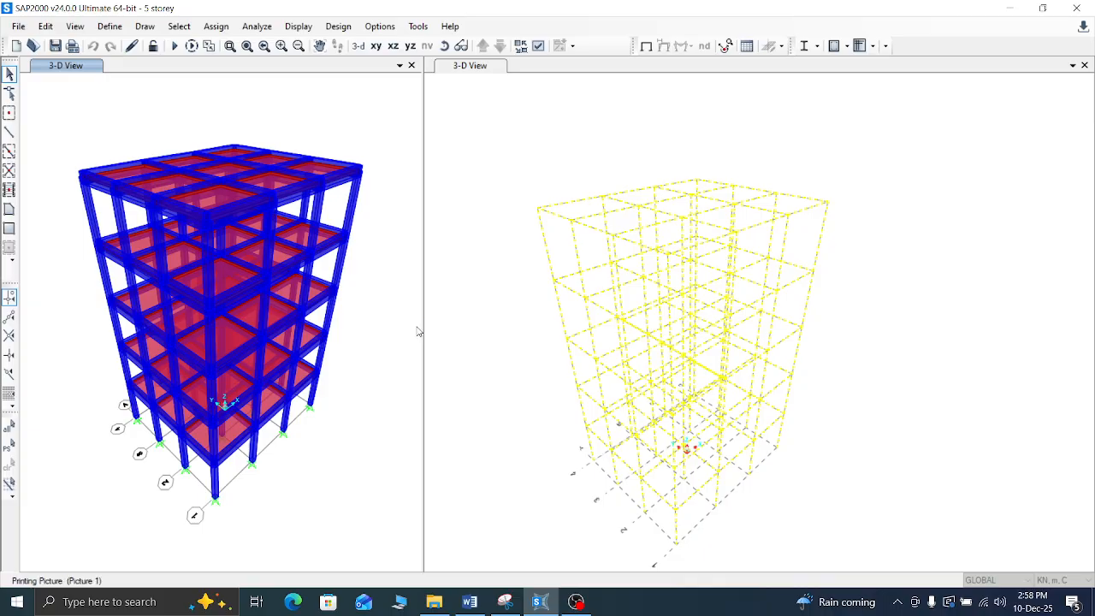
Step: Acknowledge every error prompt raised while the rich text report is generated
left_click(657, 351)
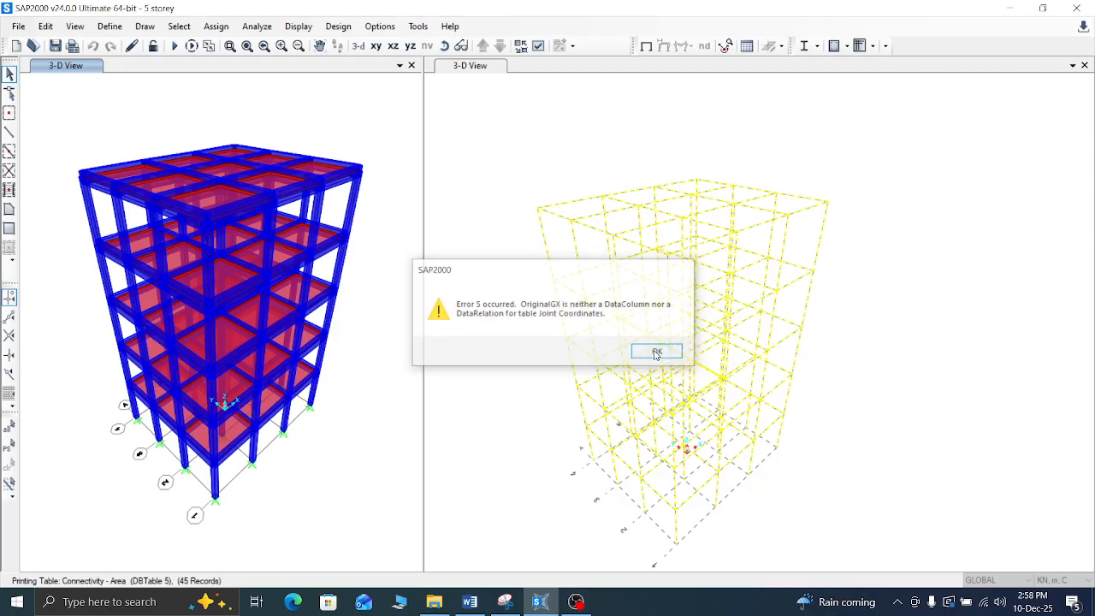
left_click(656, 352)
left_click(656, 352)
left_click(655, 355)
left_click(655, 354)
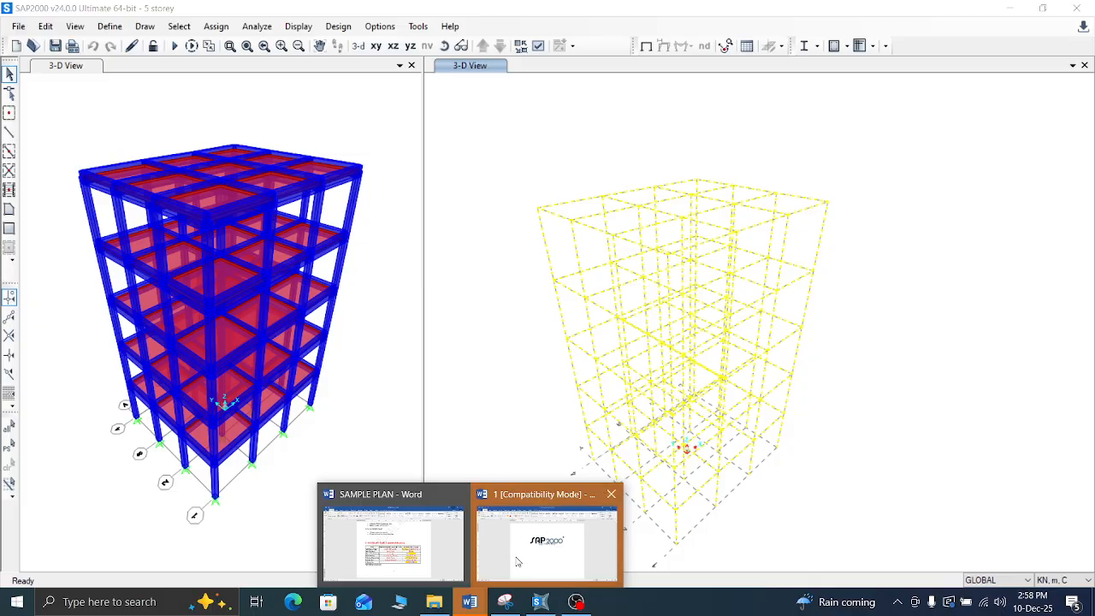
Step: Review report 1 in Word from the cover page and contents through the design overwrites tables, and close the document
left_click(516, 561)
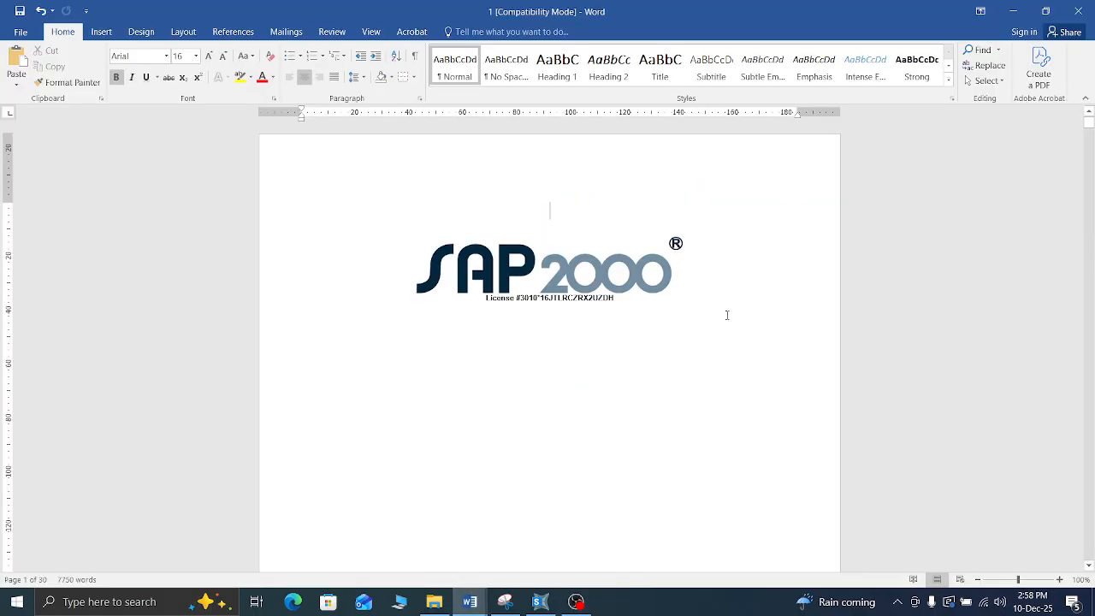
scroll(727, 315, "down", 8)
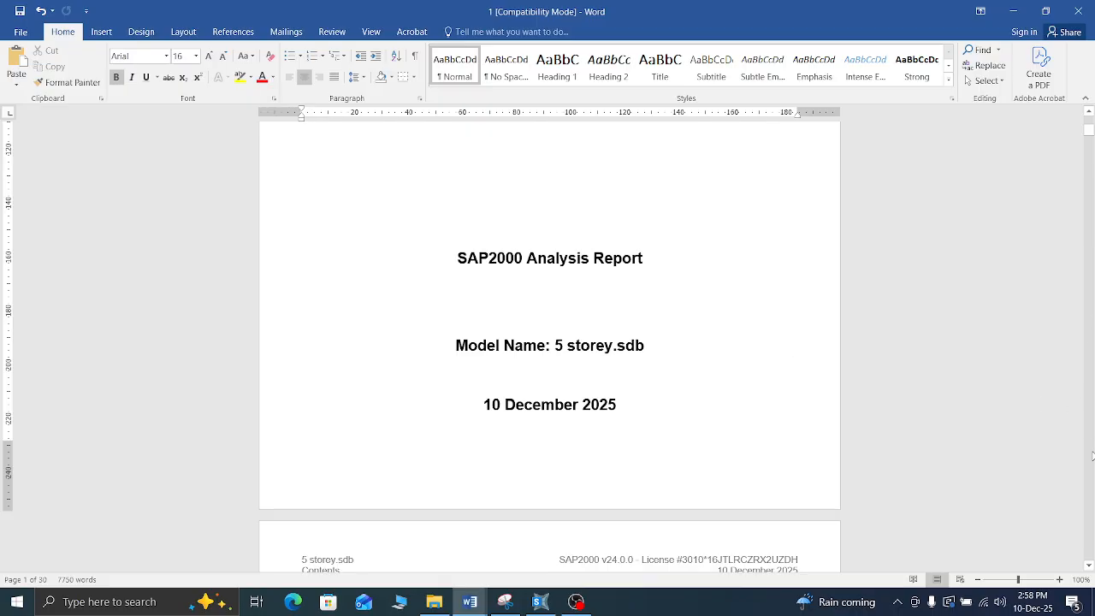
scroll(1092, 456, "down", 8)
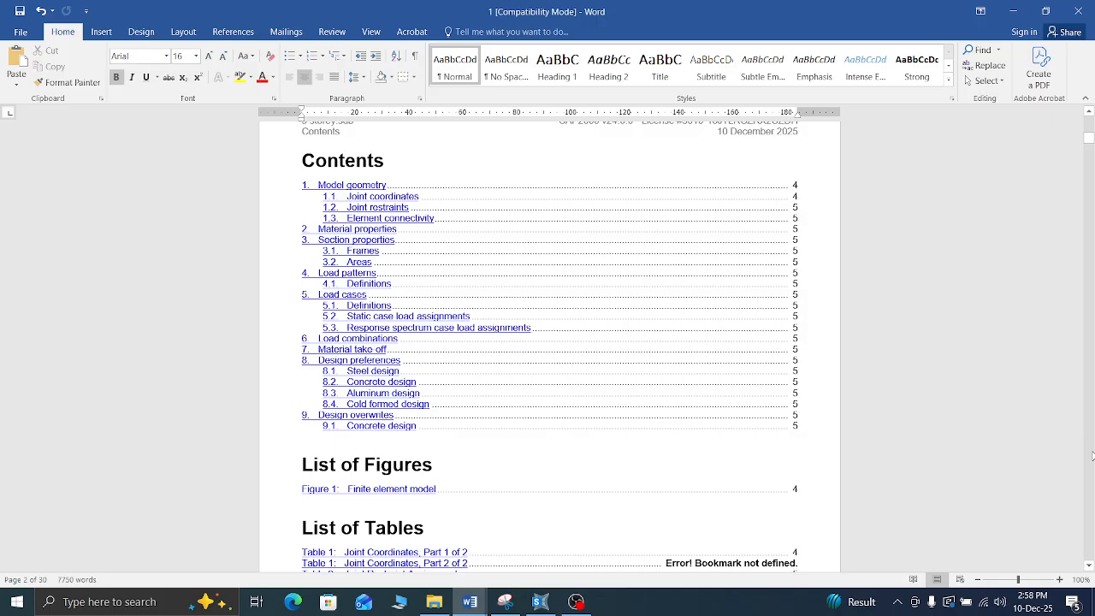
scroll(1092, 456, "down", 6)
scroll(1092, 456, "down", 20)
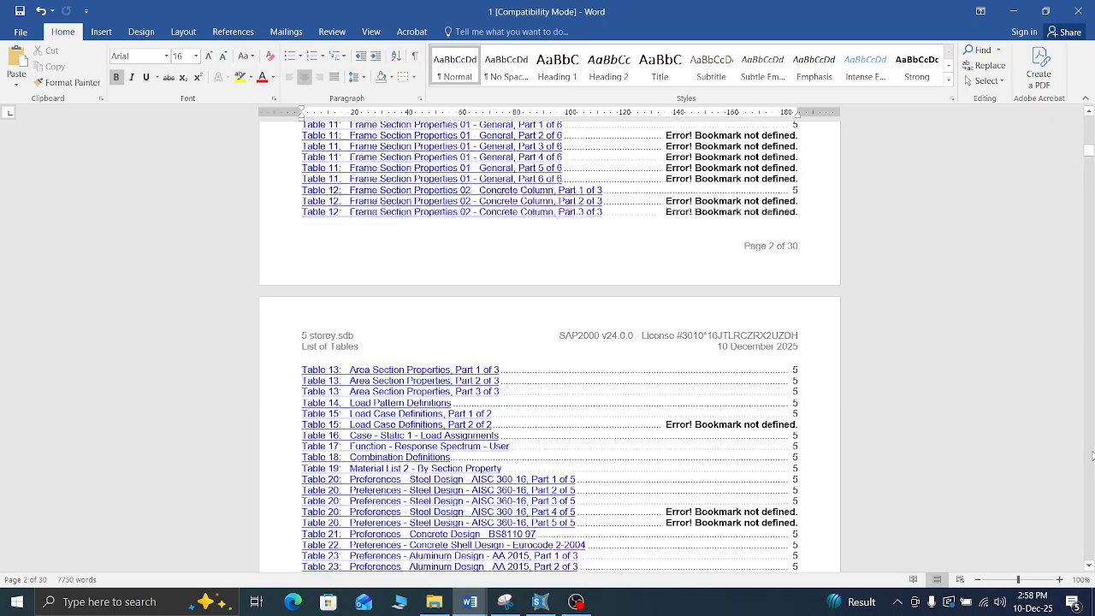
scroll(1092, 455, "down", 20)
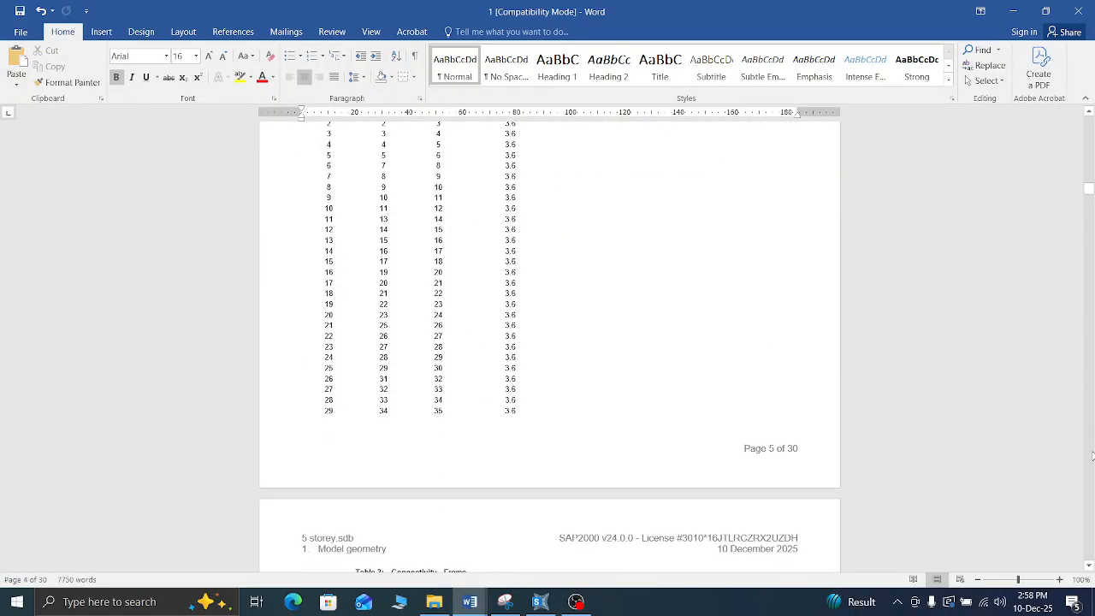
scroll(1092, 455, "down", 20)
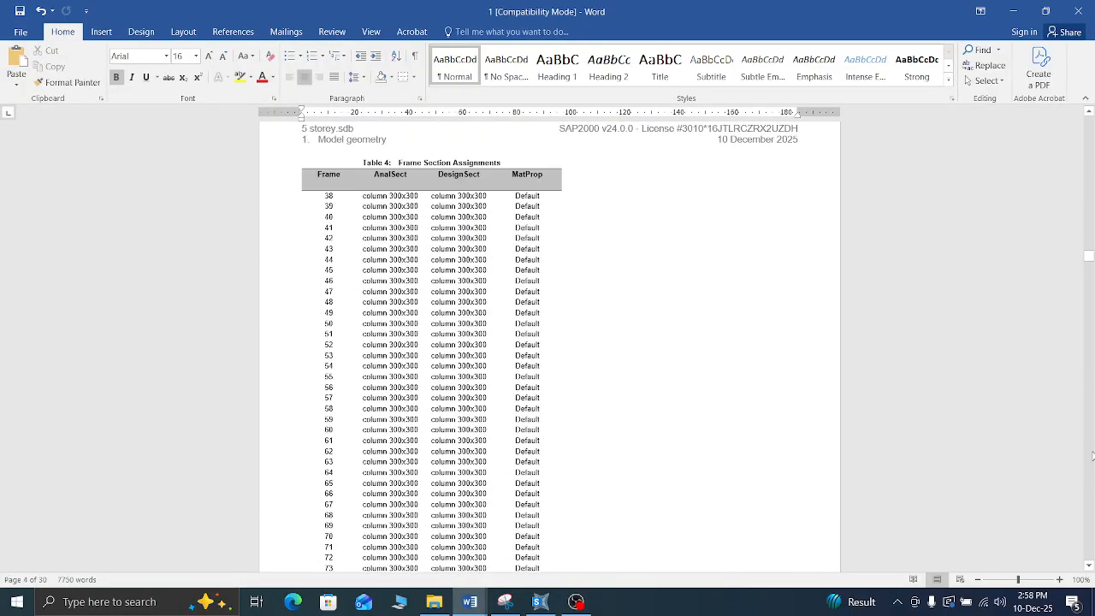
scroll(1092, 456, "down", 20)
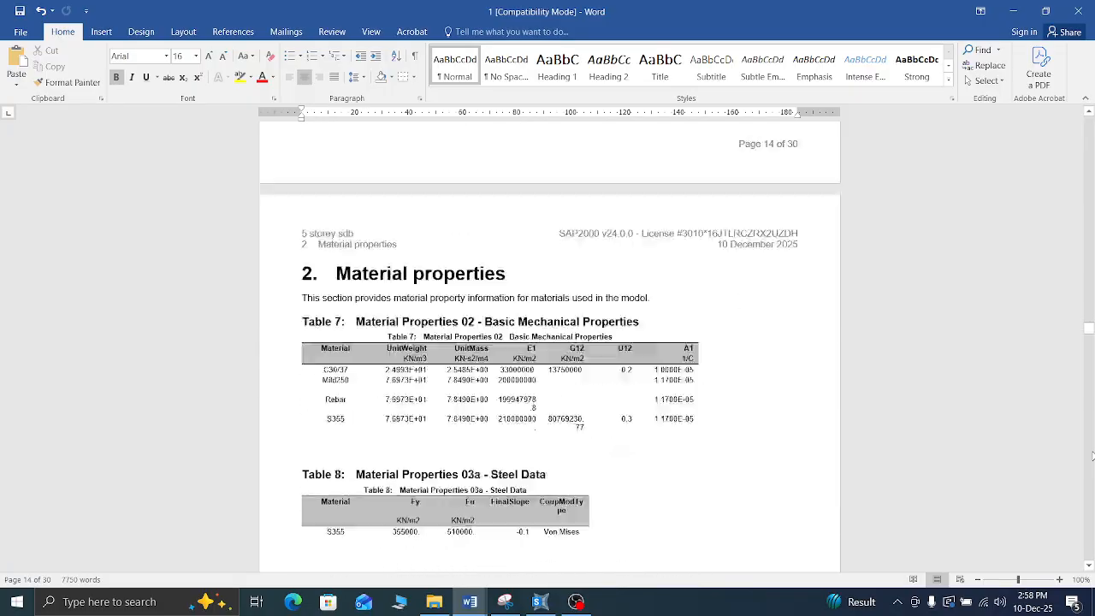
scroll(1092, 455, "down", 20)
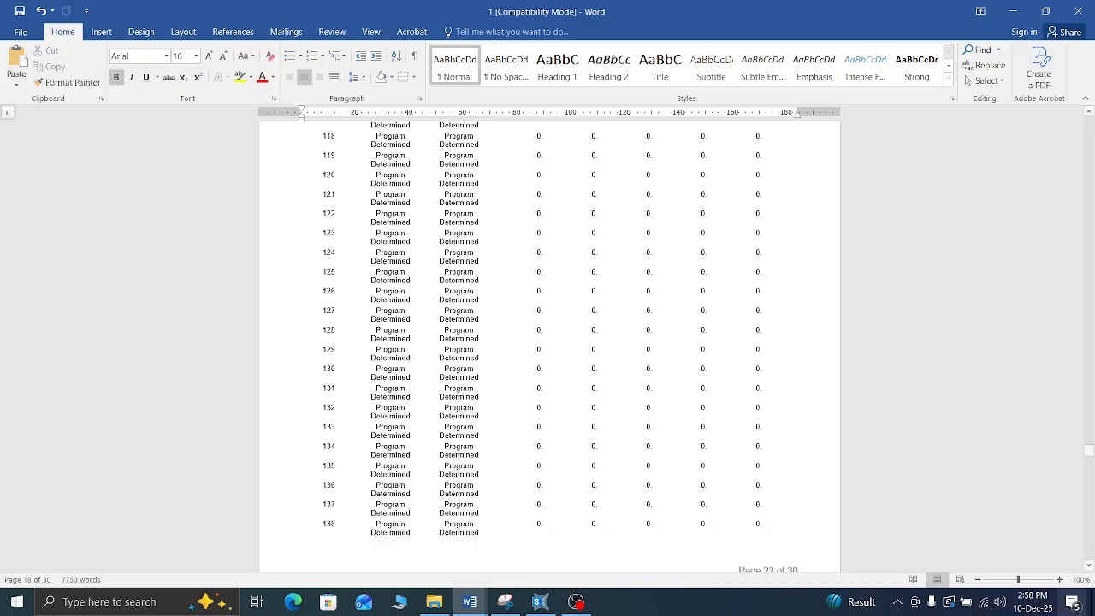
scroll(1092, 537, "down", 14)
scroll(1092, 537, "down", 10)
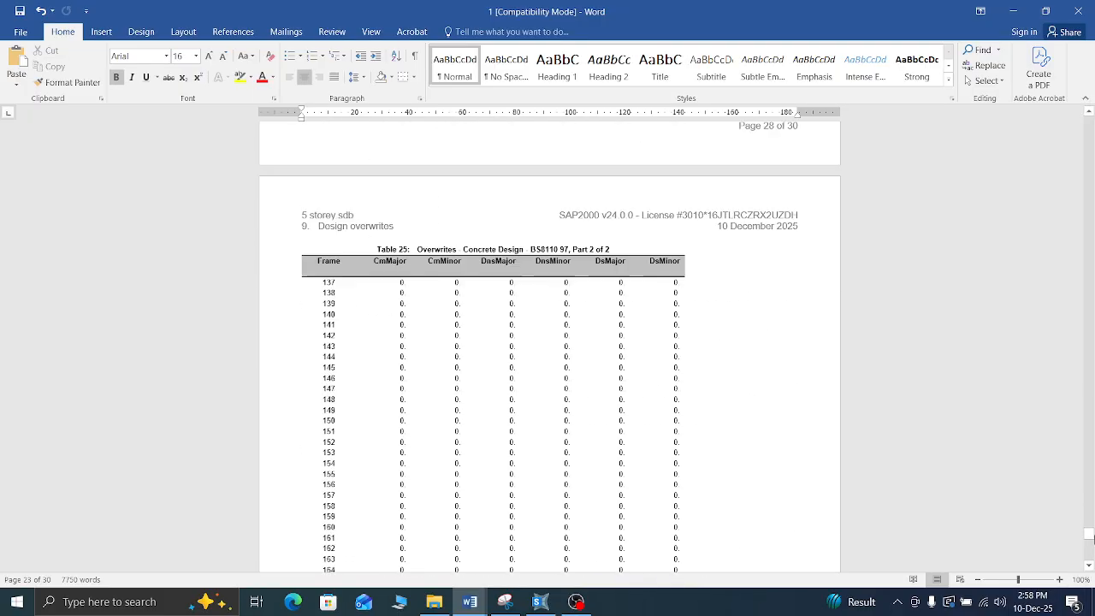
left_click(1069, 11)
left_click(1066, 11)
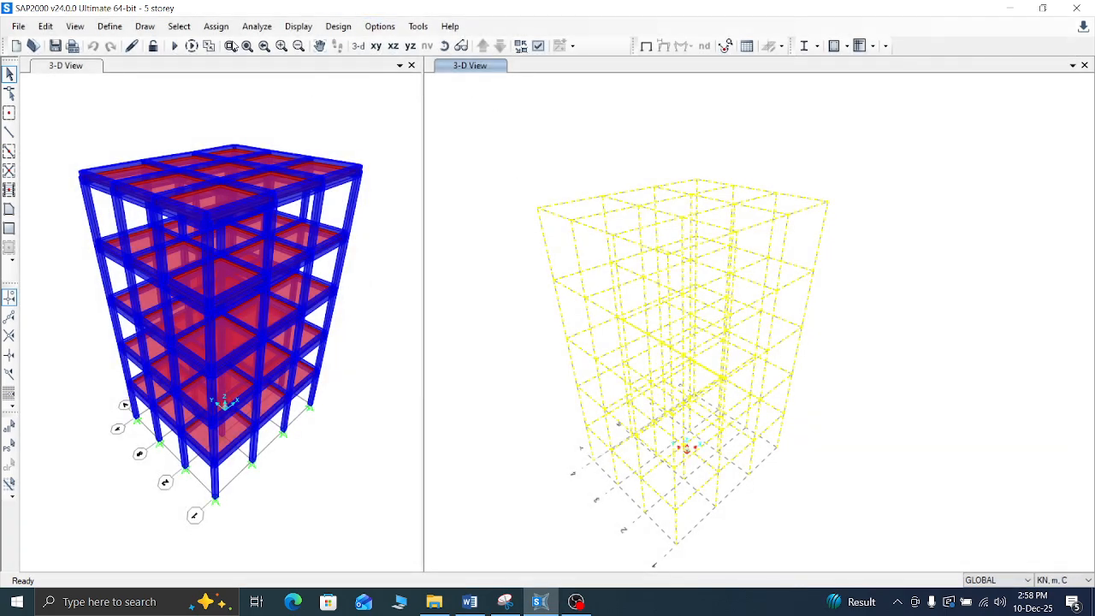
Step: Run the analysis for the DEAD, MODAL and LIVE load cases
left_click(173, 45)
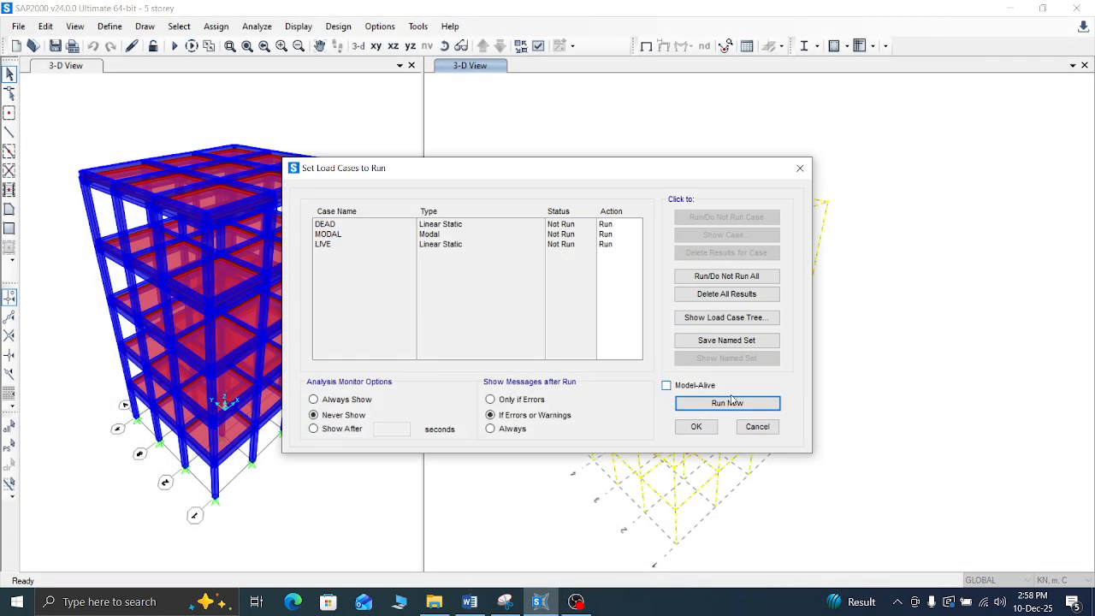
left_click(727, 402)
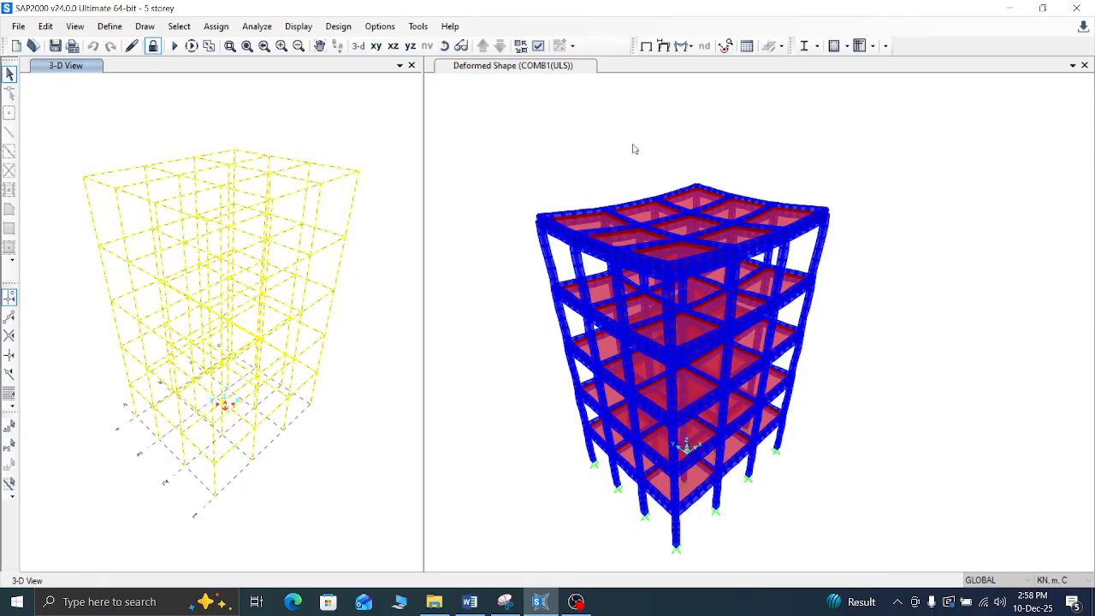
left_click(18, 26)
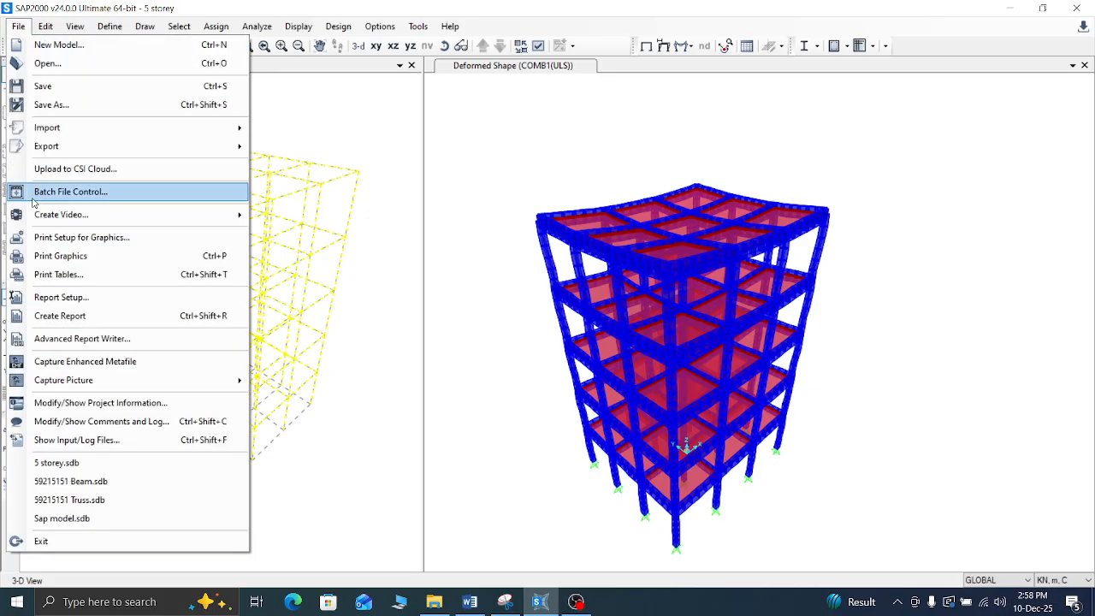
left_click(260, 69)
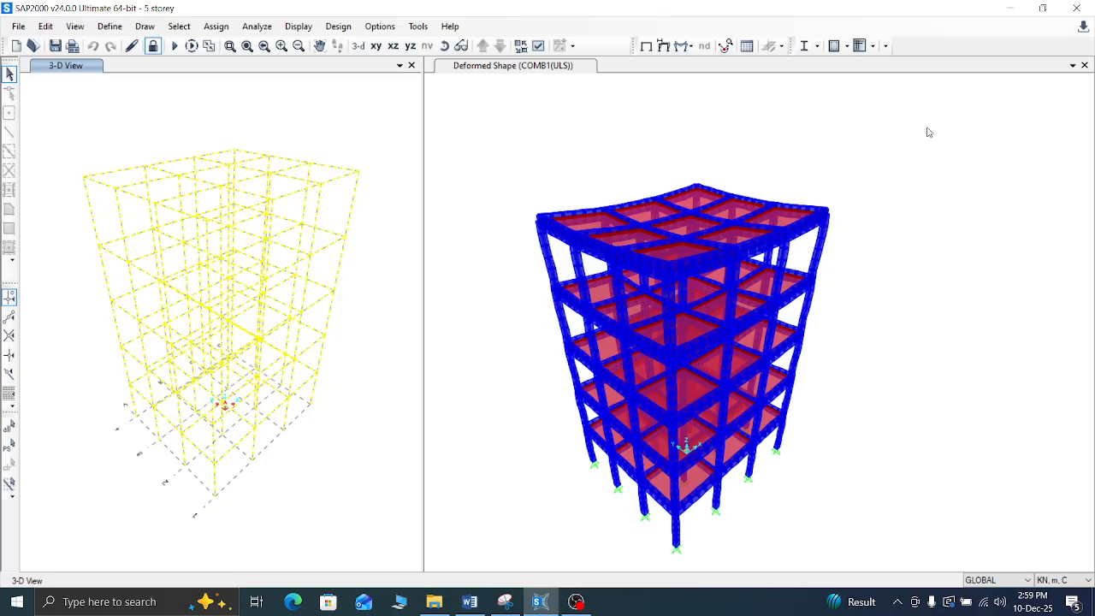
Step: Start a new model in place of the 5 storey model and dismiss the template selection without choosing a template
left_click(22, 29)
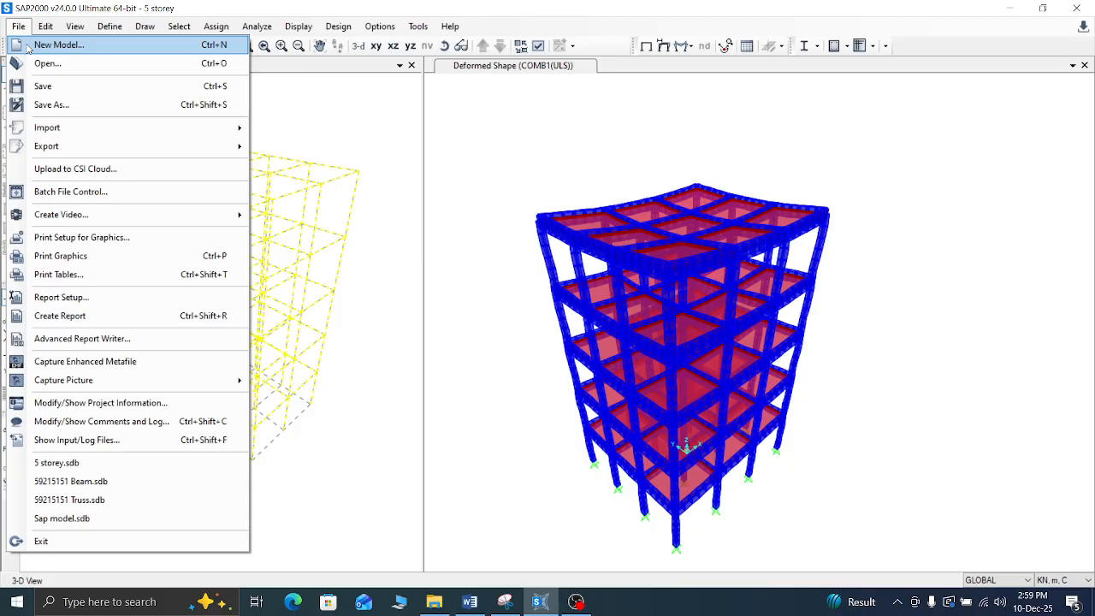
left_click(51, 44)
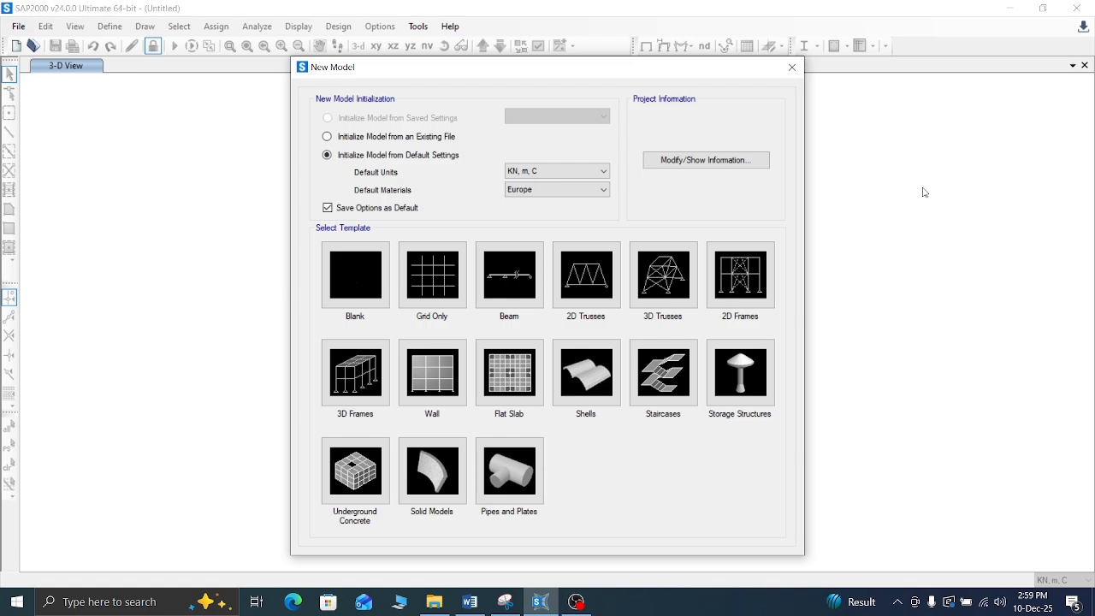
left_click(791, 69)
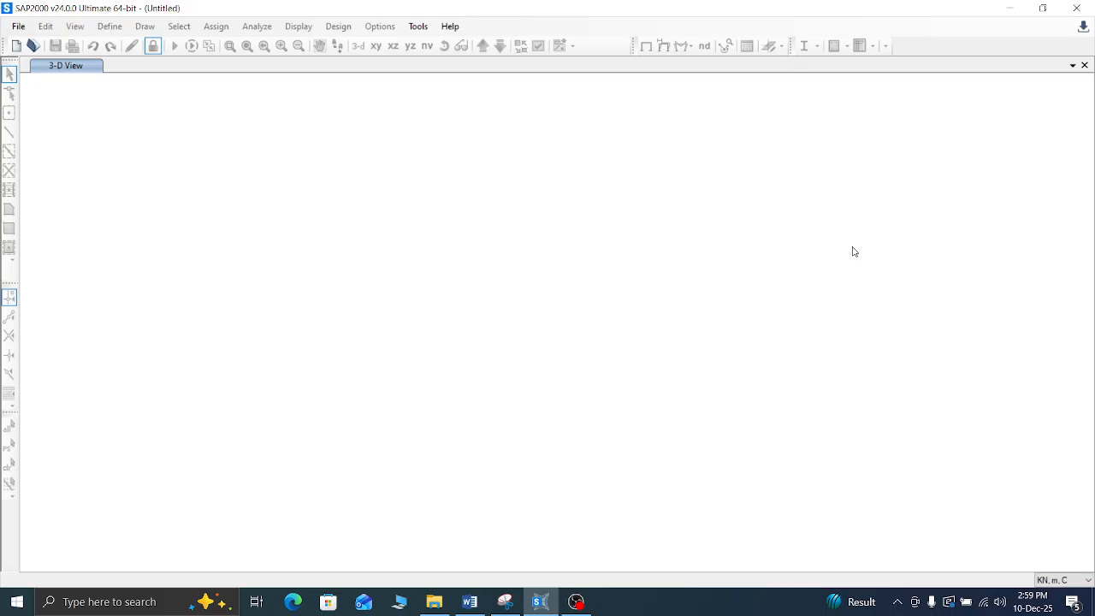